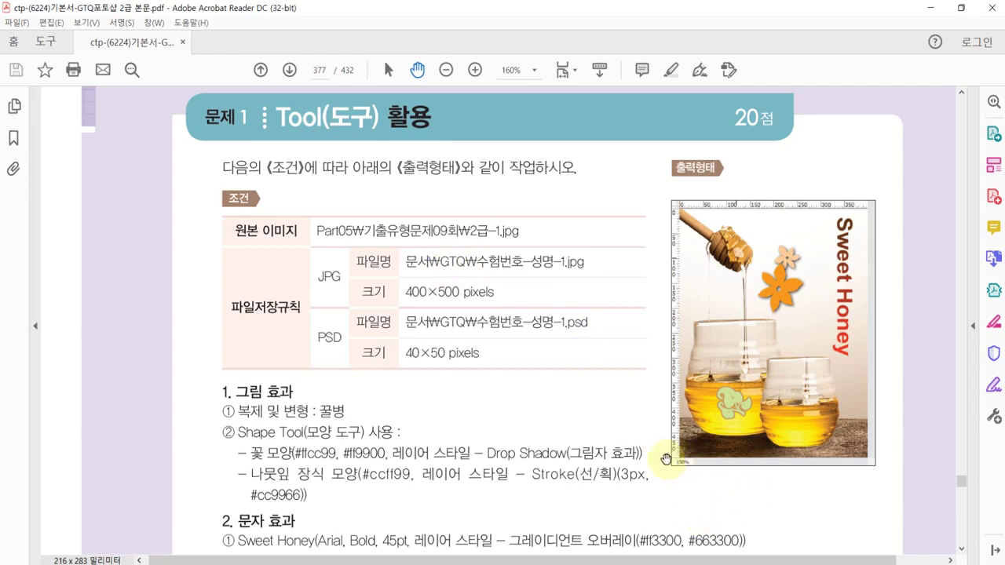
Switch to Photoshop, create a white 400 × 500 px RGB document at 72 pixels/inch, and display its grid
key(alt+Tab)
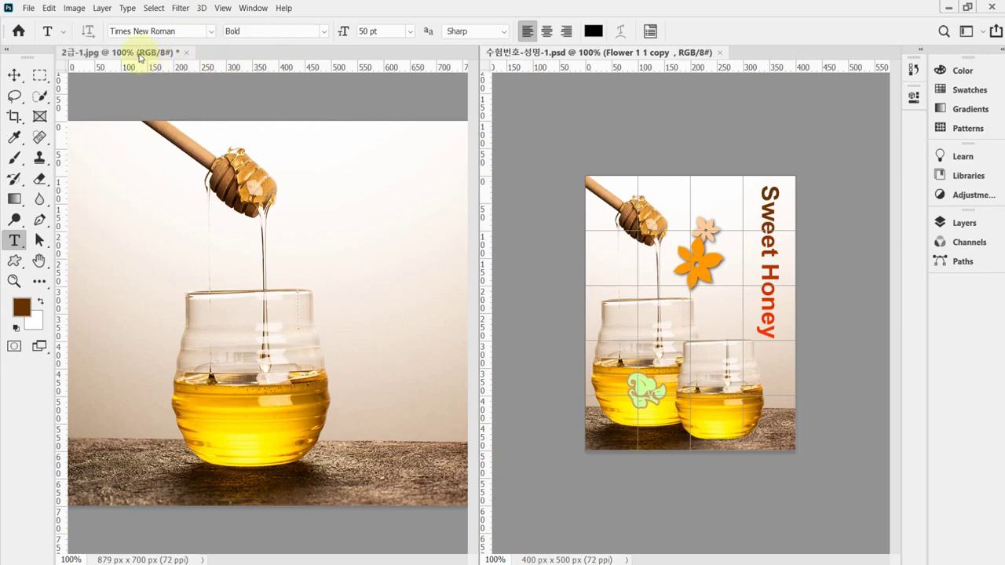
click(140, 55)
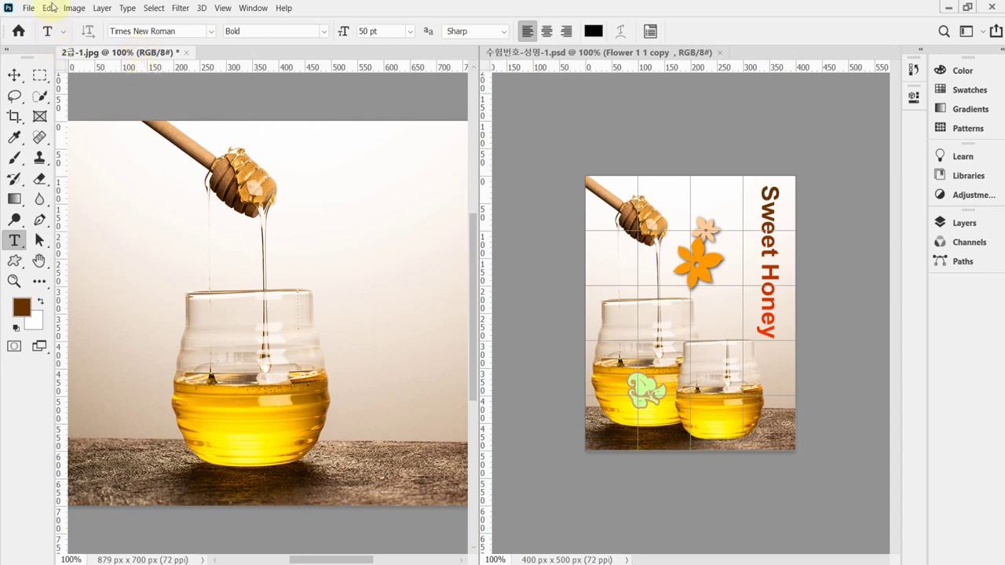
click(29, 7)
click(37, 22)
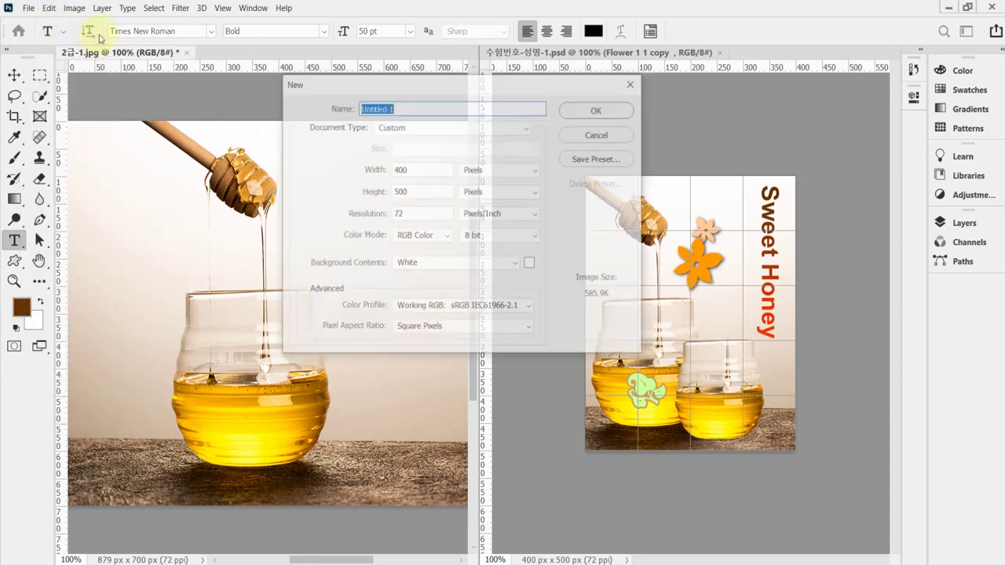
click(417, 170)
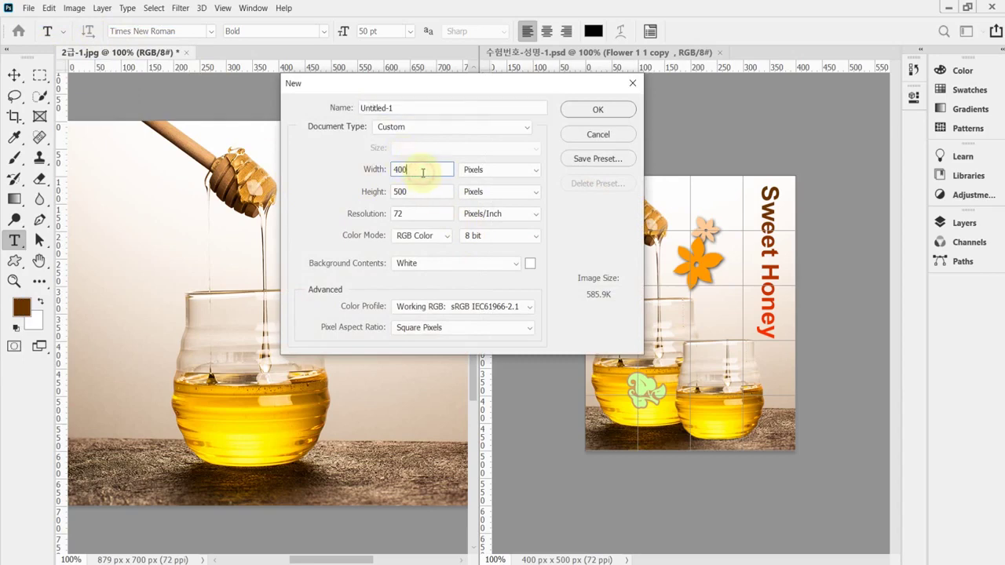
click(429, 195)
click(430, 214)
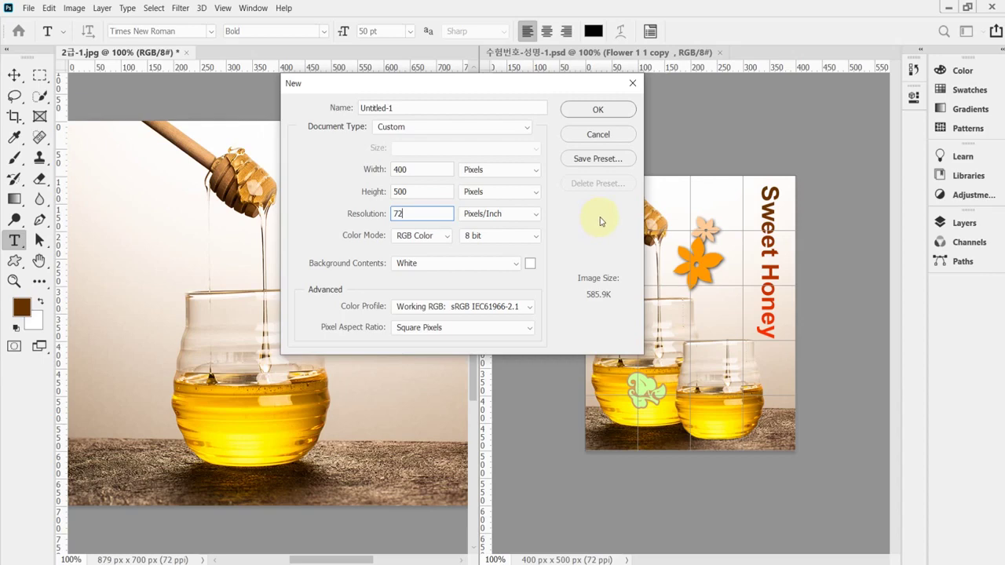
key(Return)
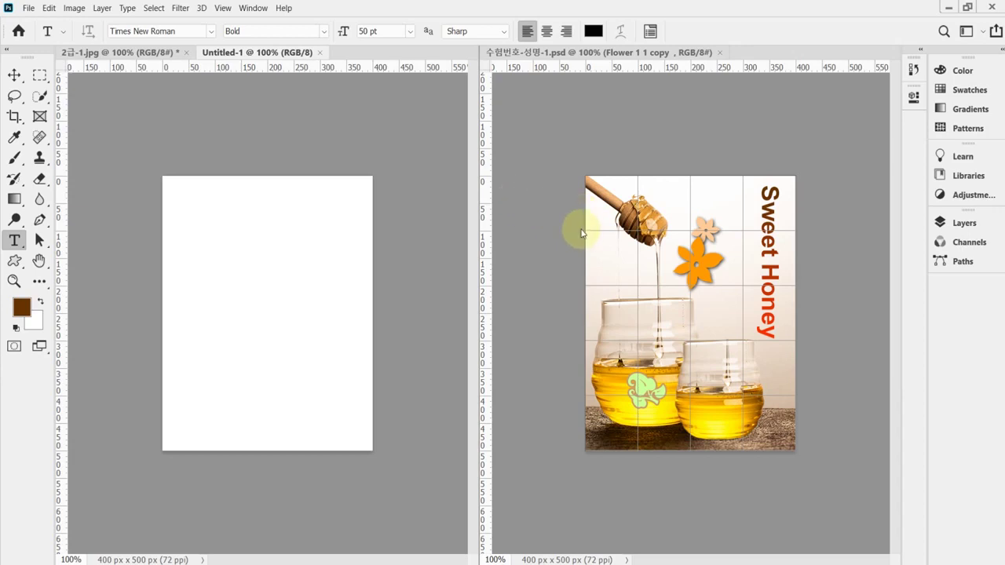
key(ctrl+apostrophe)
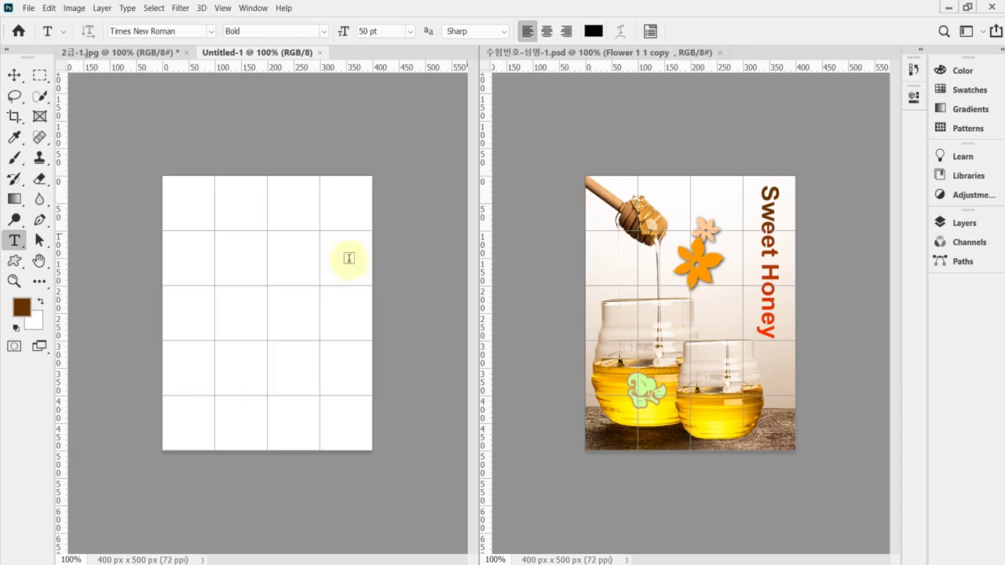
Copy the entire 2급-1.jpg image and paste it into the new 400 × 500 px document
click(116, 55)
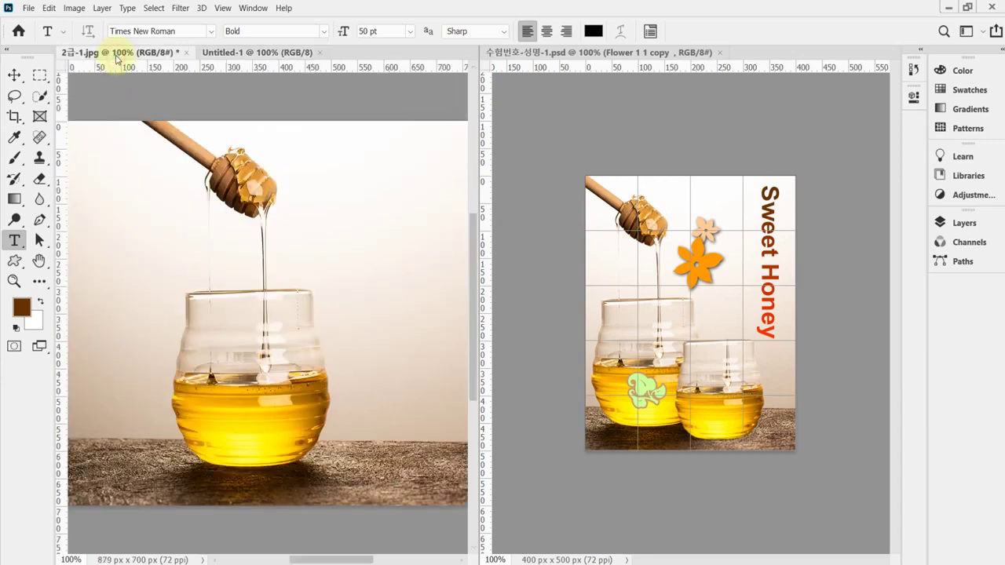
key(ctrl+a)
click(259, 52)
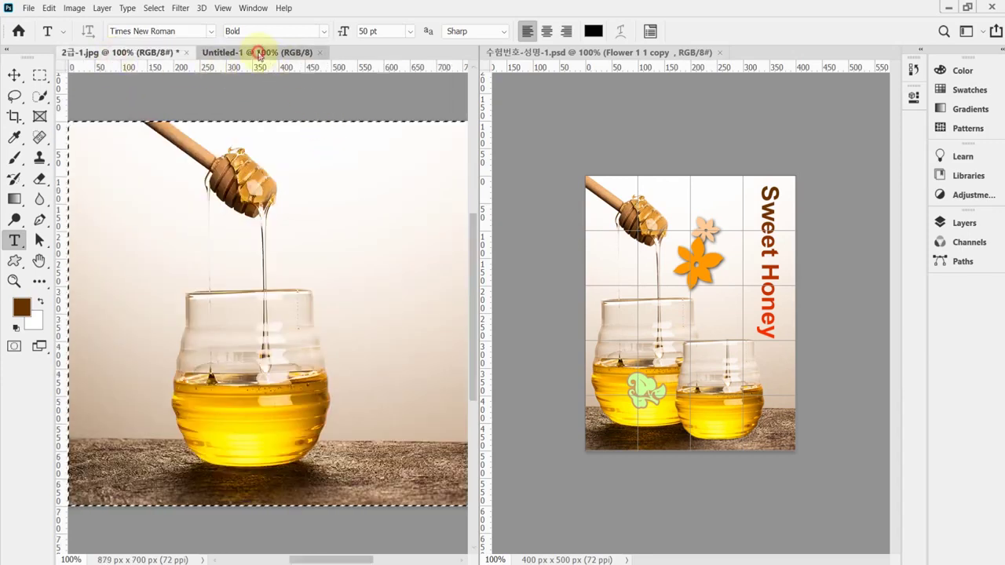
key(ctrl+v)
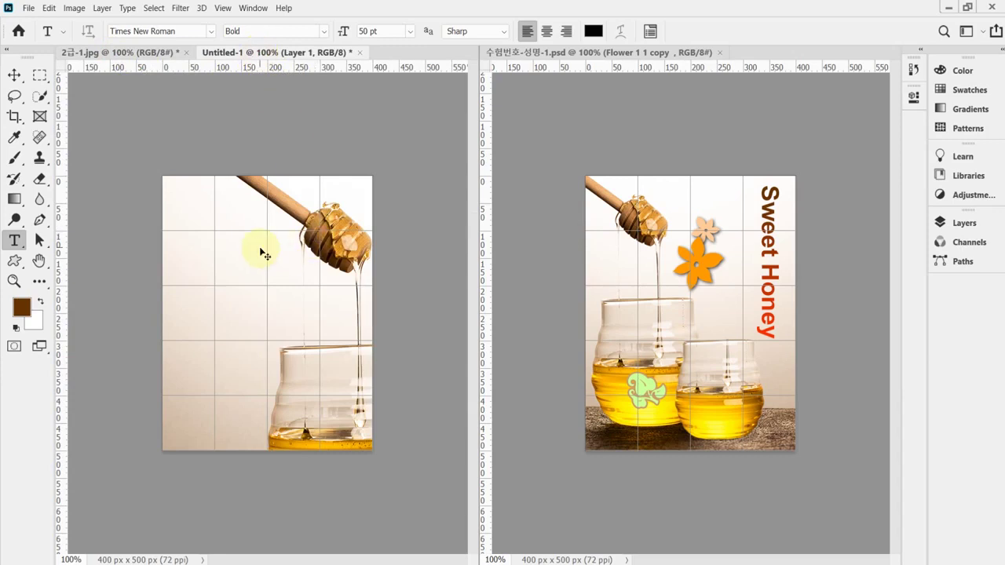
Free-transform the pasted honey image with linked proportions, scaling it to about 75% and moving the jar toward the canvas's left side
key(ctrl+t)
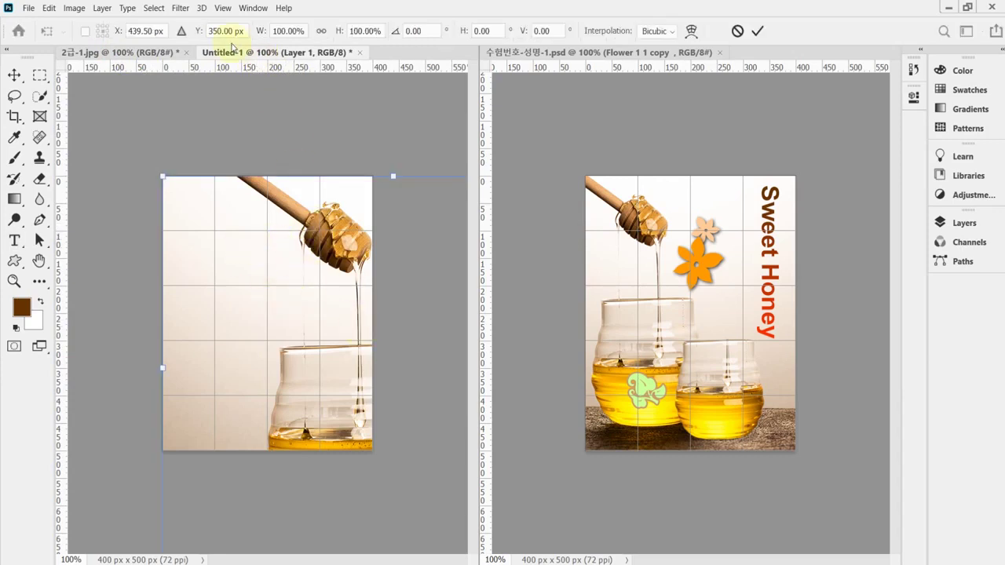
click(321, 31)
click(258, 30)
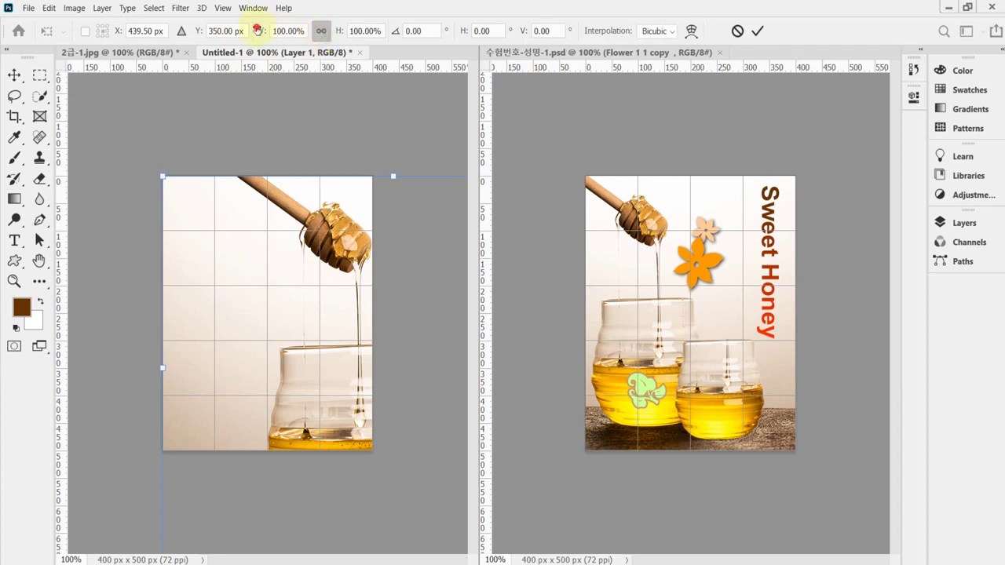
drag(258, 30, 225, 27)
drag(400, 337, 294, 299)
drag(422, 437, 457, 490)
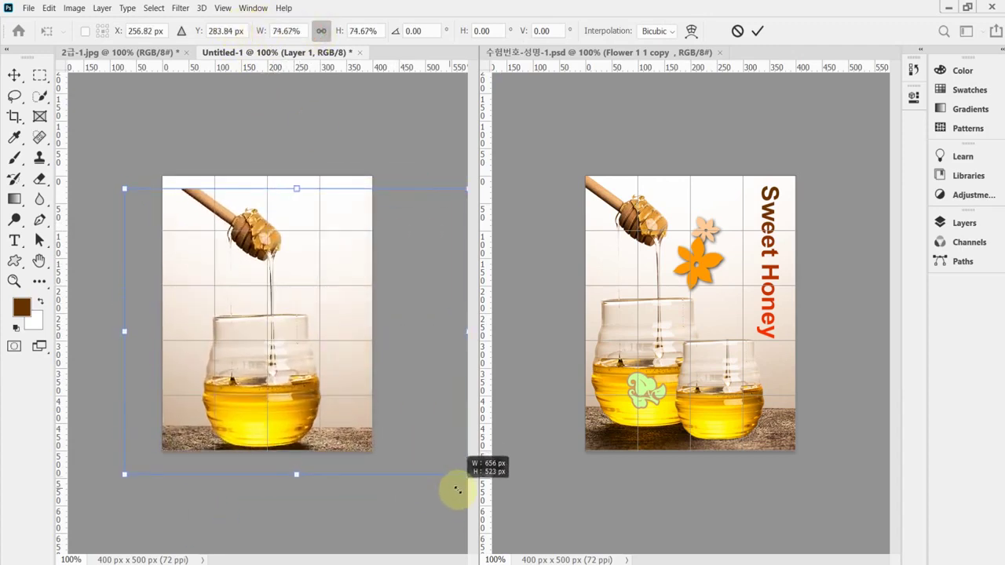
drag(399, 411, 354, 395)
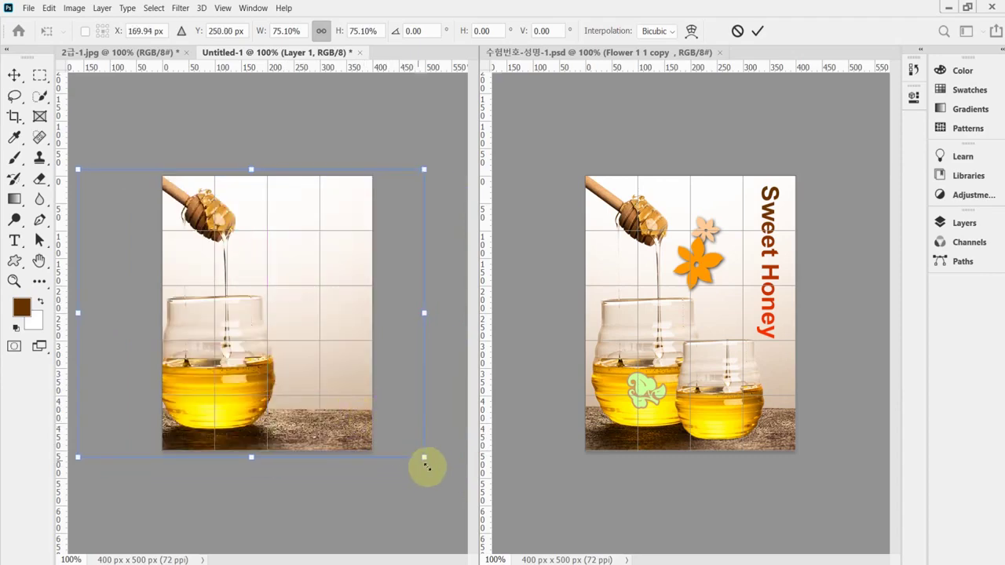
Refine the honey image's scale to about 73.6% and move it to about X 201 px, Y 245 px
drag(422, 457, 413, 453)
drag(345, 372, 364, 381)
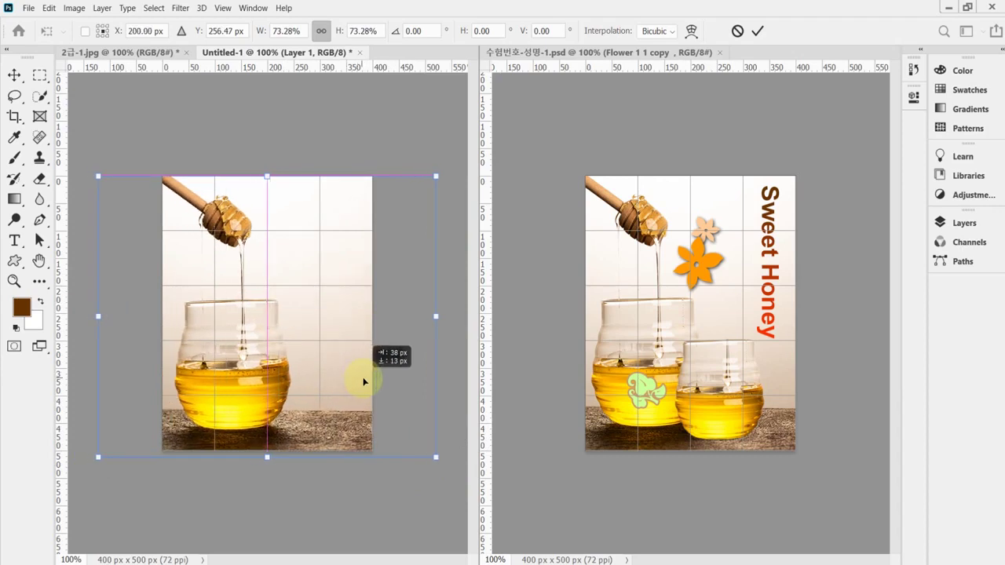
drag(363, 382, 363, 381)
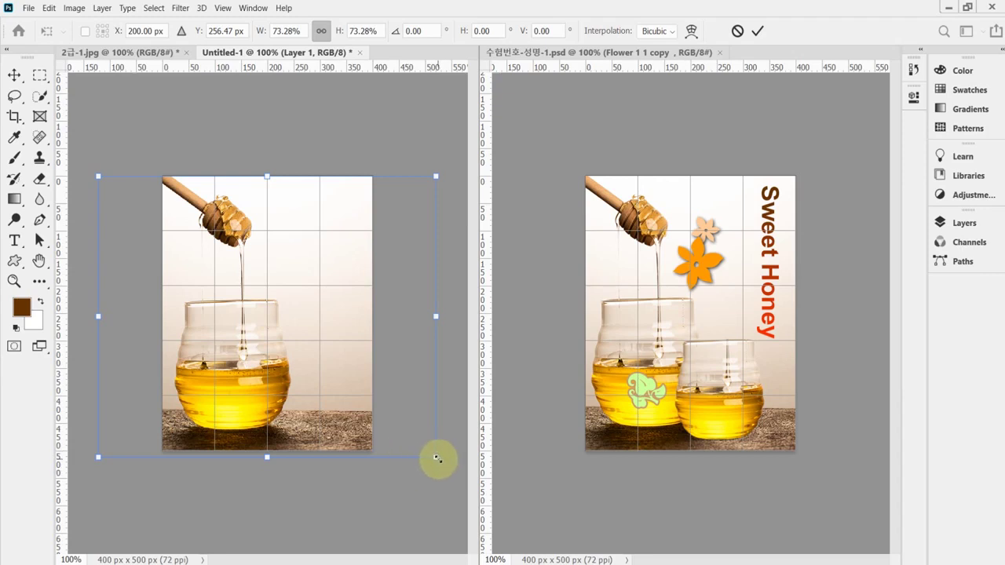
click(437, 457)
drag(437, 457, 438, 458)
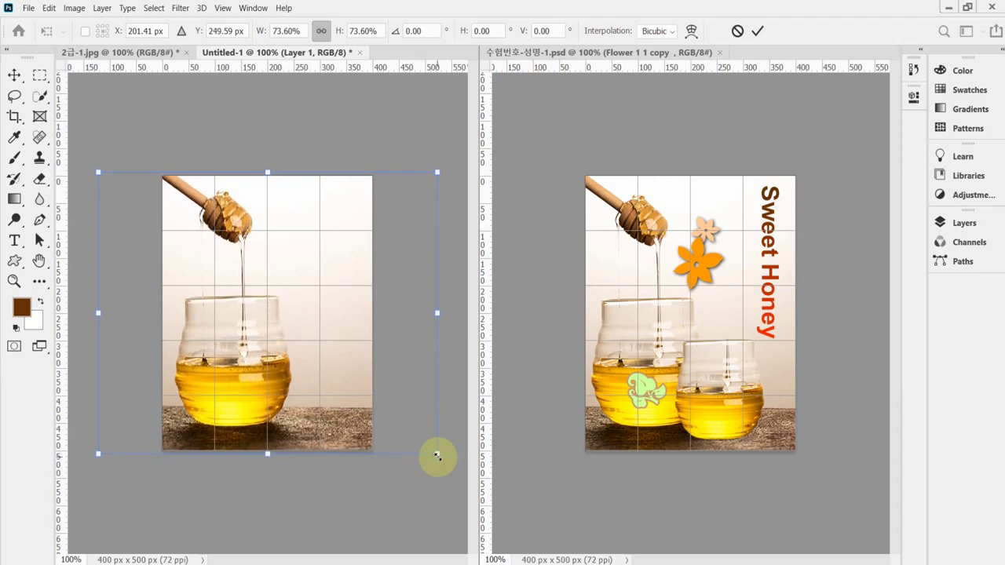
key(shift+Up)
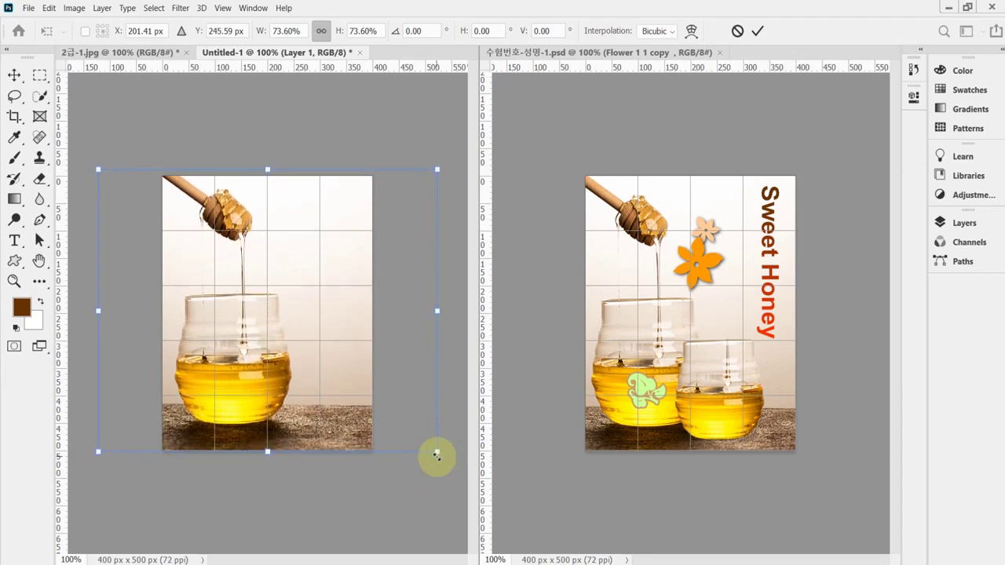
key(Up)
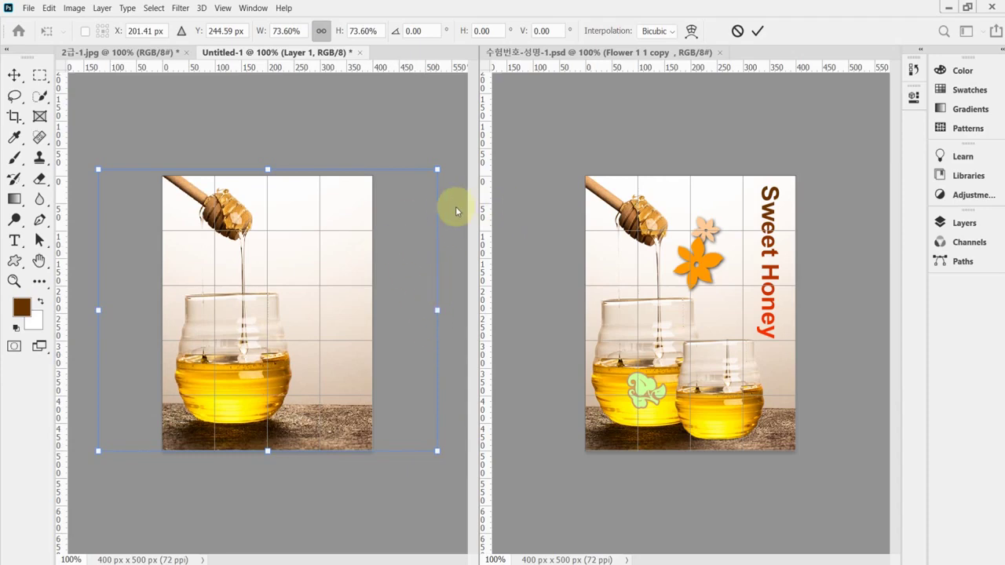
Scale the honey image to about 74.4%, position it at about X 192 px, Y 256 px, and apply the transform
drag(438, 168, 440, 164)
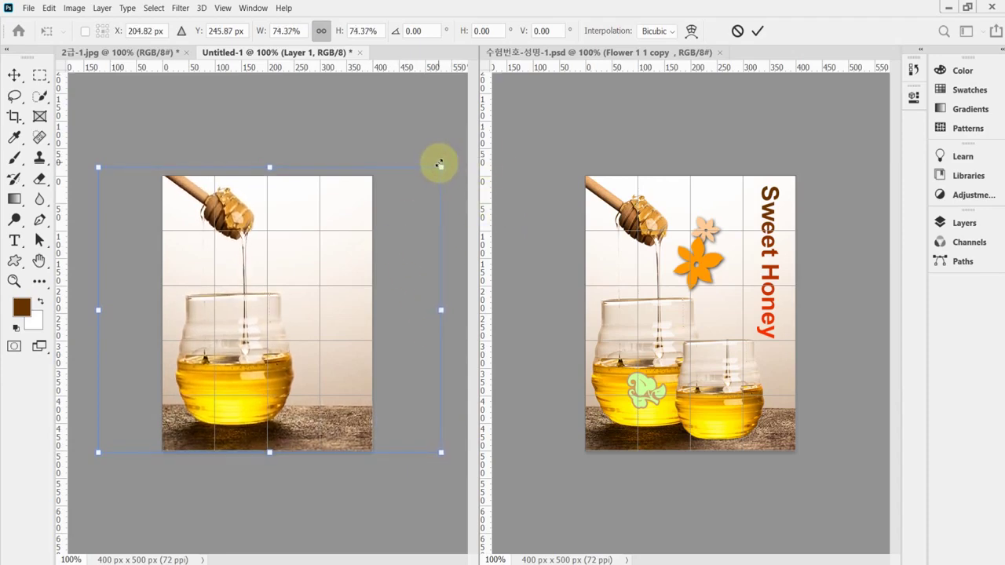
drag(417, 220, 422, 231)
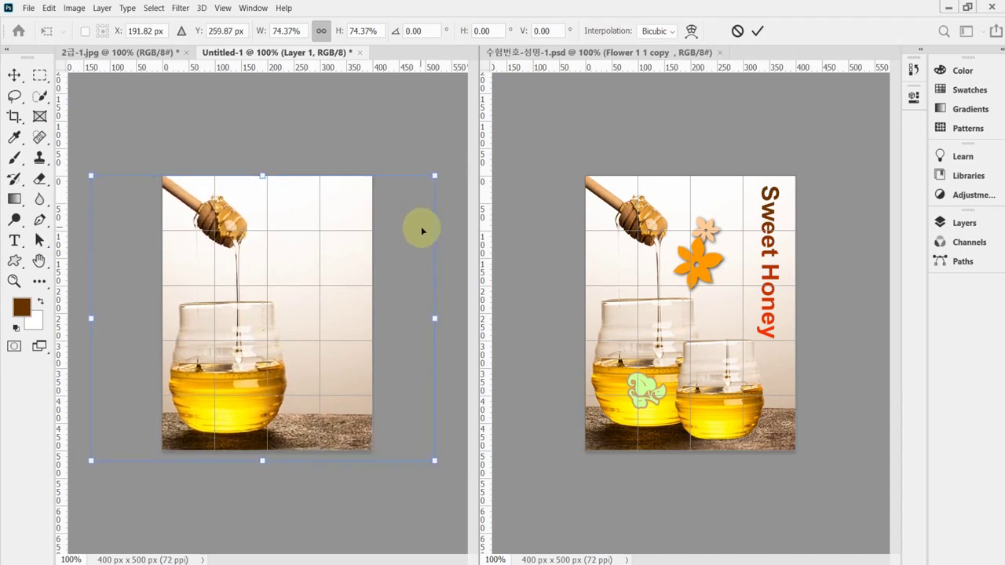
key(Up)
key(Up)
key(Up)
key(Up)
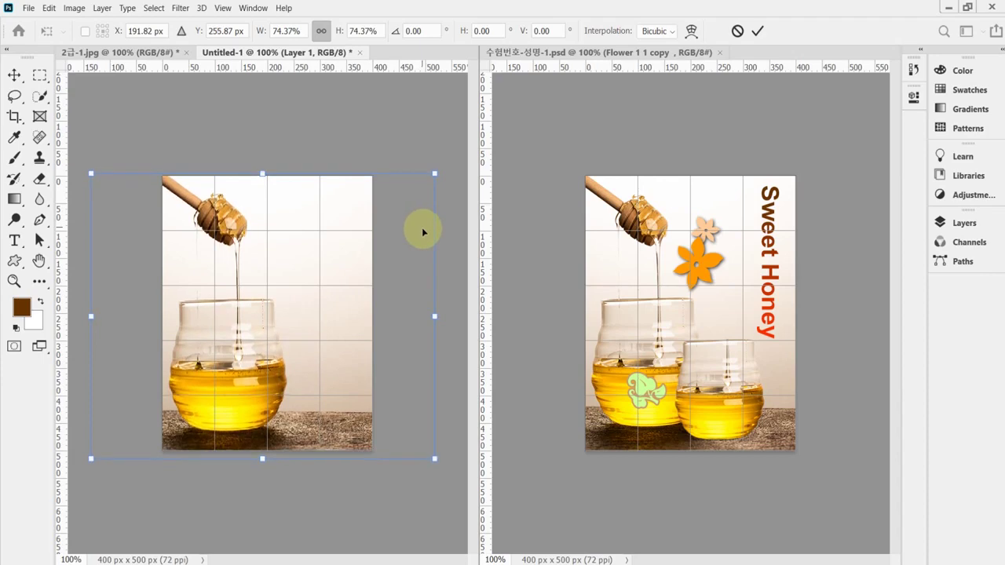
key(Return)
key(t)
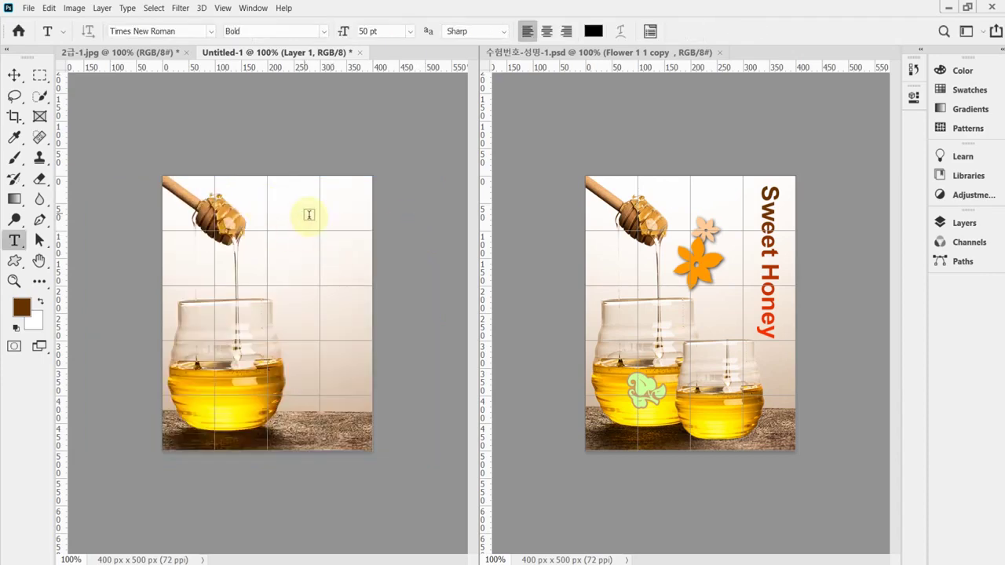
Start saving the document under a new name and choose the 임시파일 folder on the desktop
key(ctrl+shift+s)
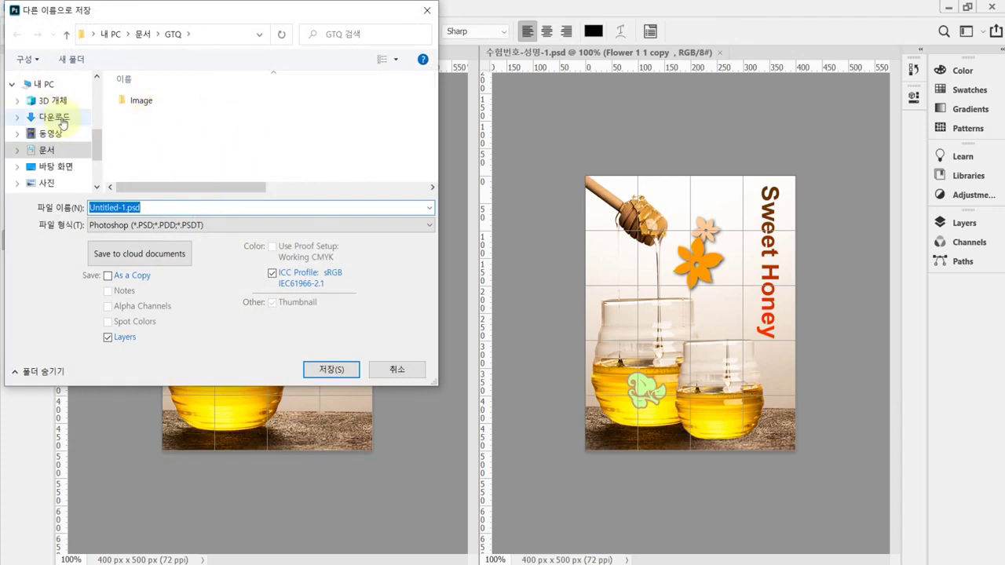
click(56, 166)
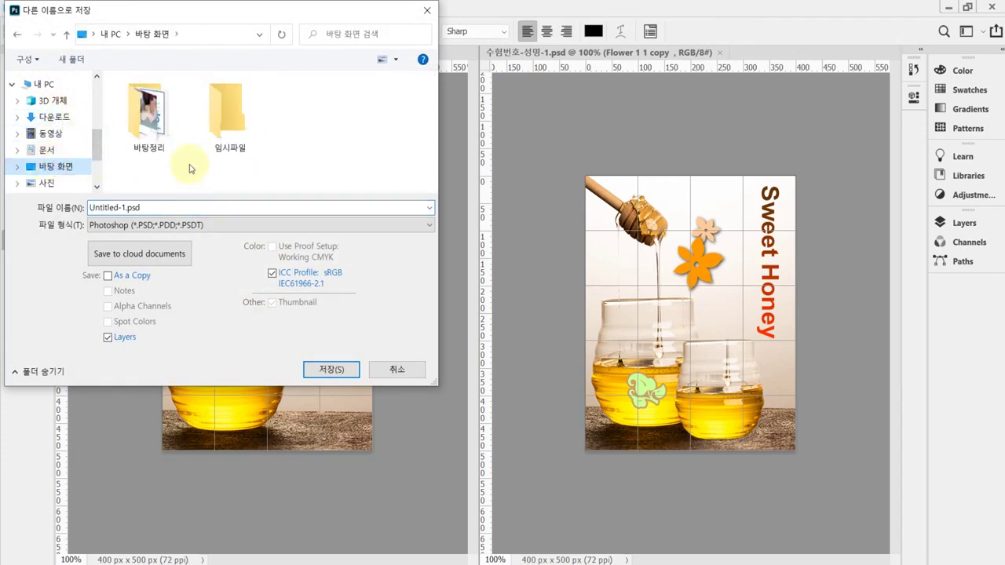
click(233, 117)
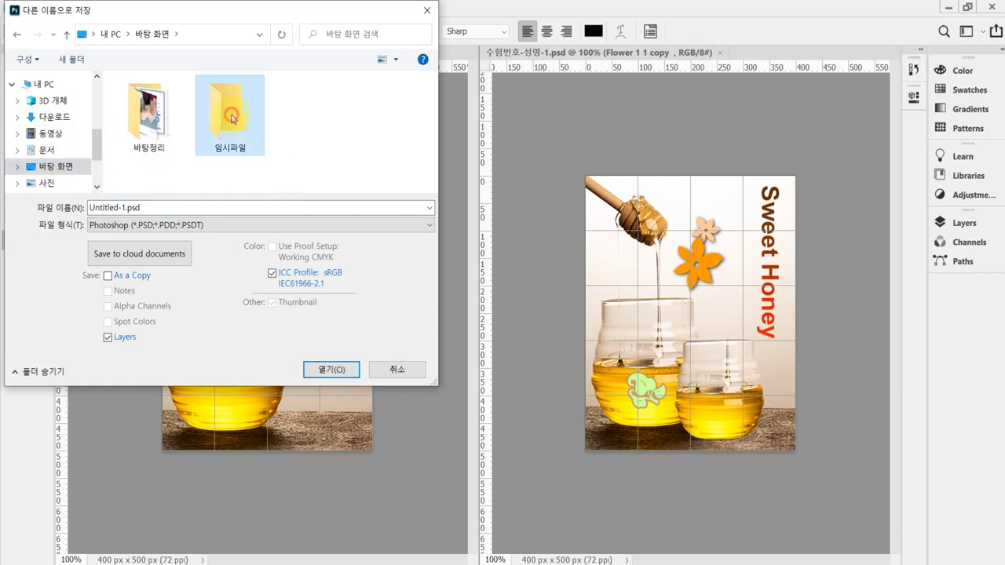
double_click(233, 118)
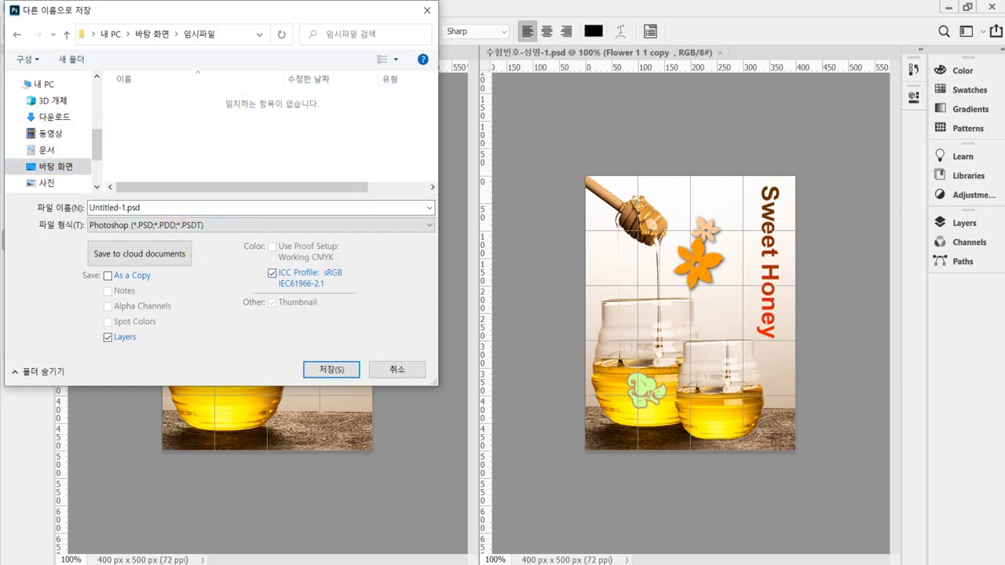
Switch to the exam PDF in Acrobat Reader and copy the file name 수험번호-성명-1 from the JPG row, without its extension
key(alt+Tab)
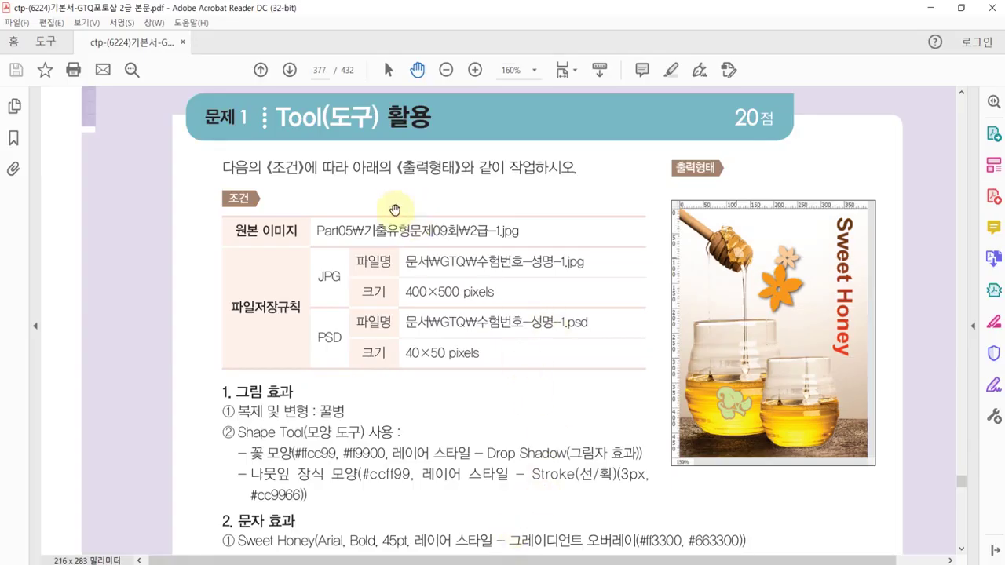
click(385, 72)
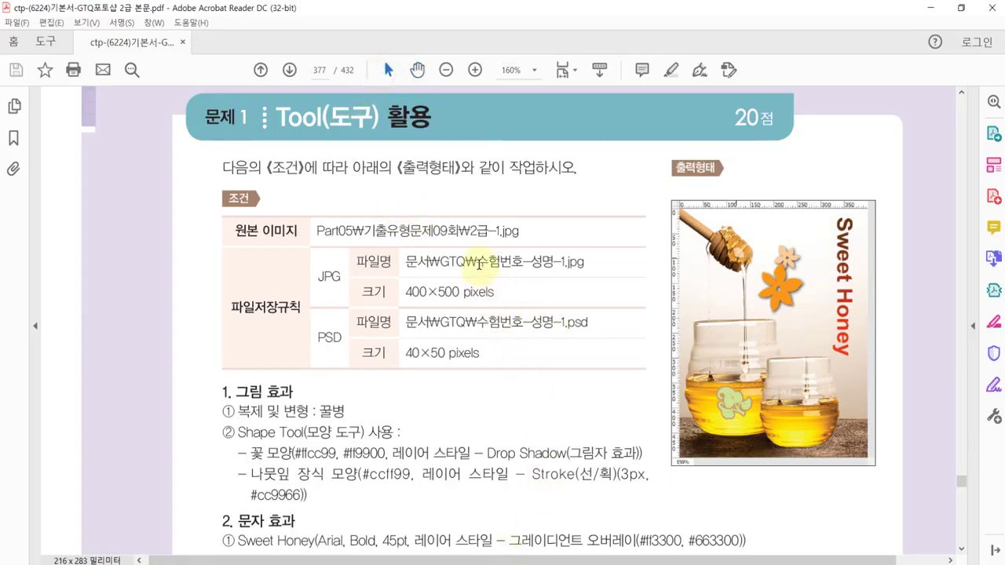
drag(477, 265, 567, 264)
key(ctrl+c)
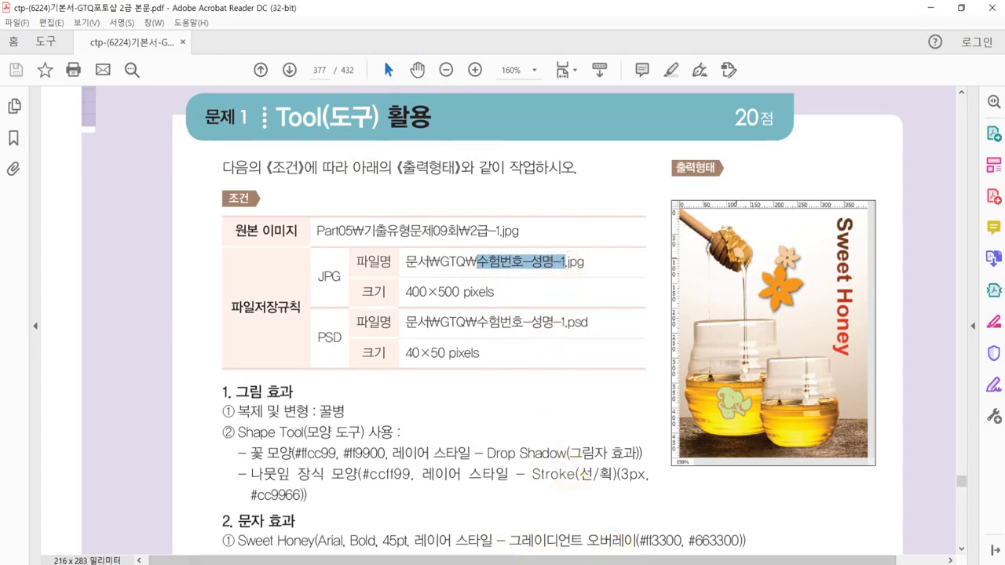
Return to Photoshop's save dialog, paste 수험번호-성명-1 as the file name, and save the document in Photoshop format
click(566, 531)
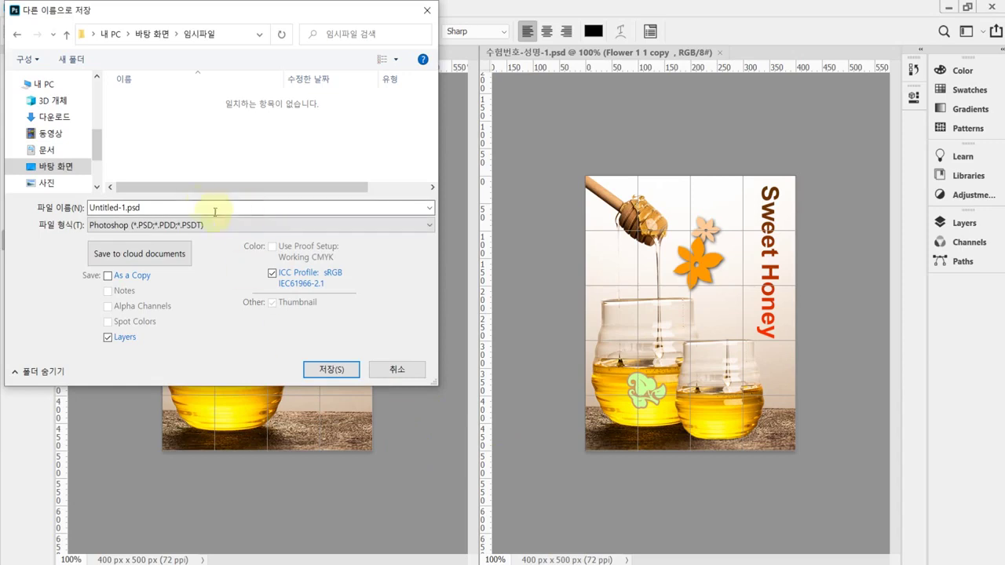
click(176, 209)
key(ctrl+v)
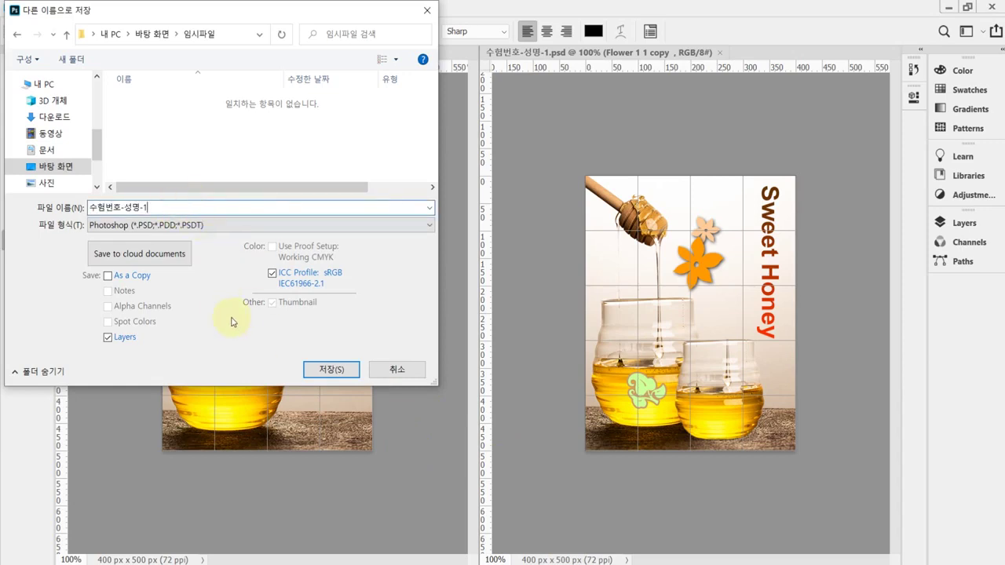
click(330, 370)
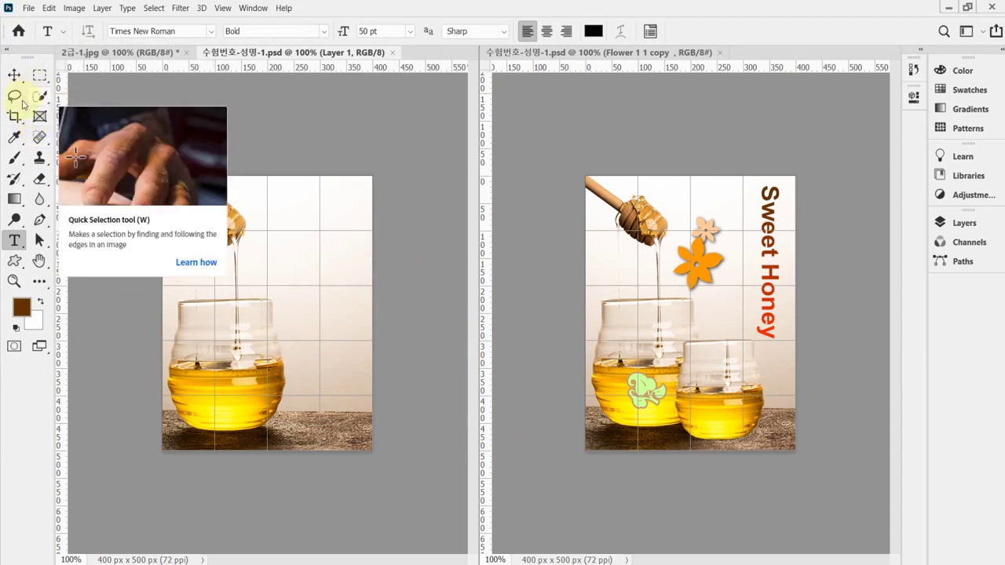
Select the honey jar with the Object Selection tool and copy it to a new layer
click(34, 96)
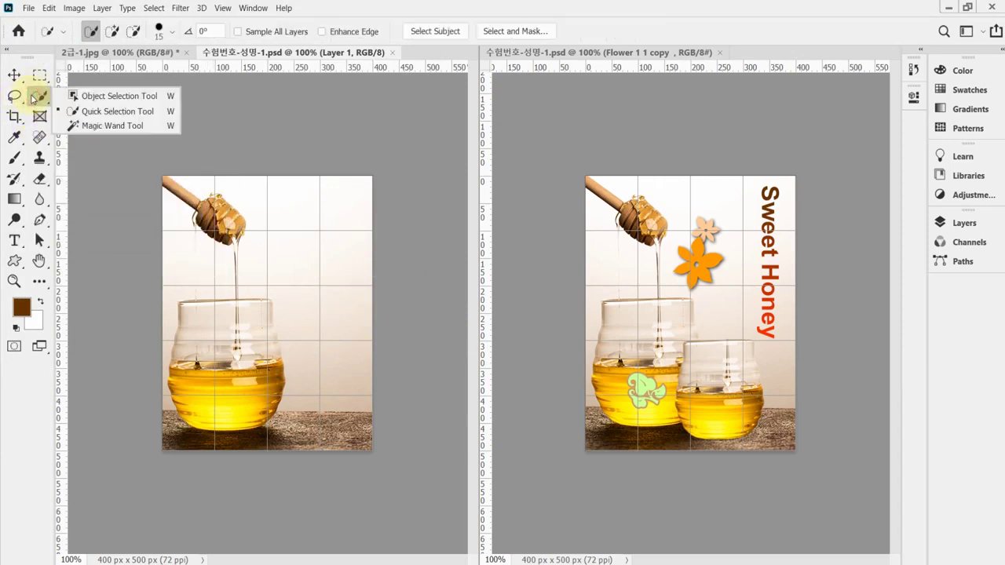
click(110, 95)
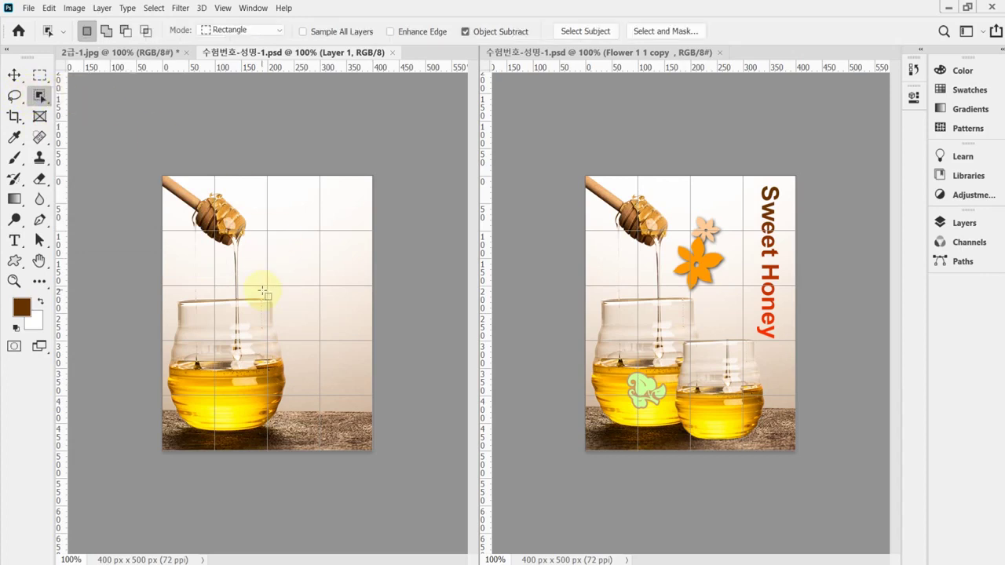
drag(165, 287, 303, 417)
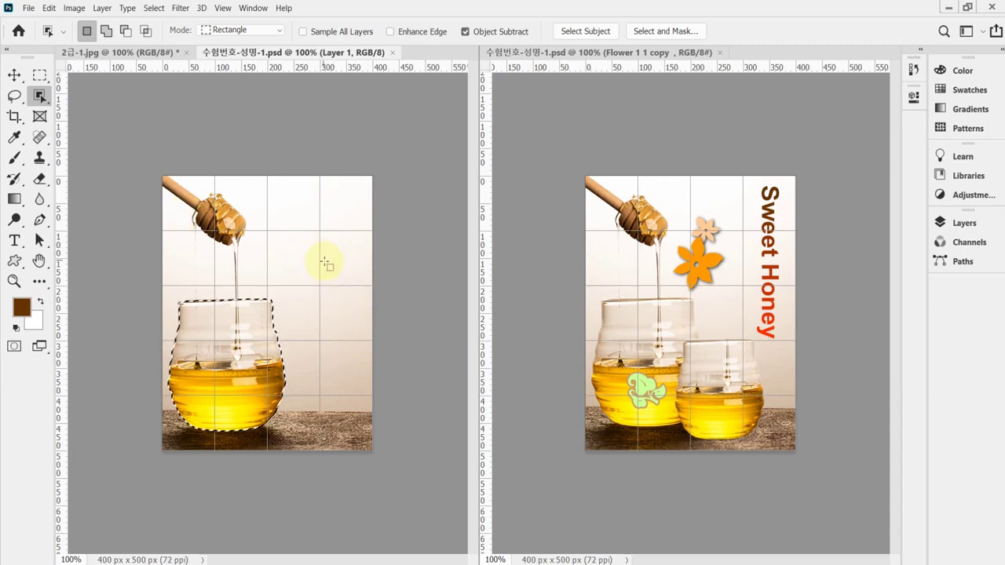
key(ctrl+j)
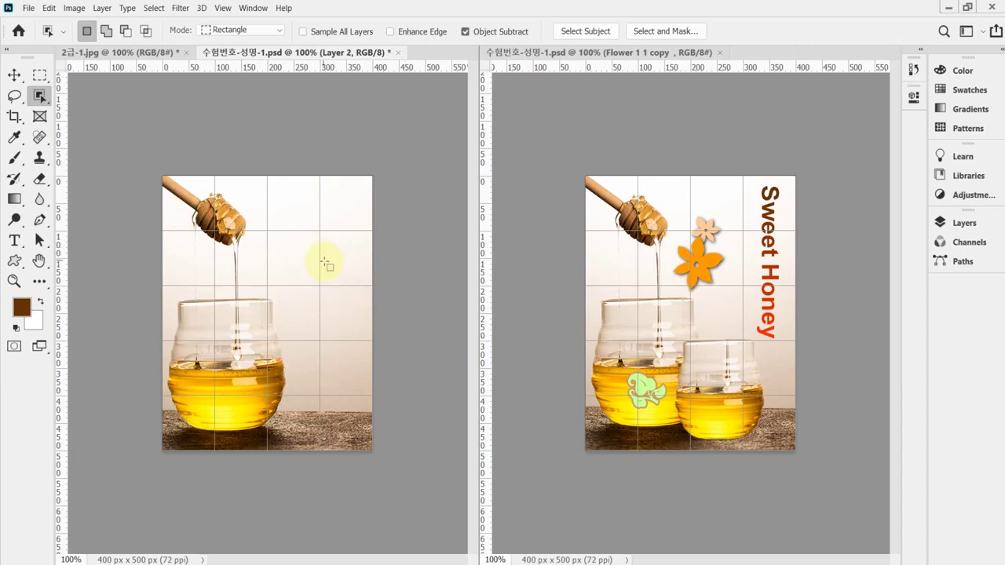
Scale the copied jar to about 75% and place it in front of the large jar's lower right side
key(ctrl+t)
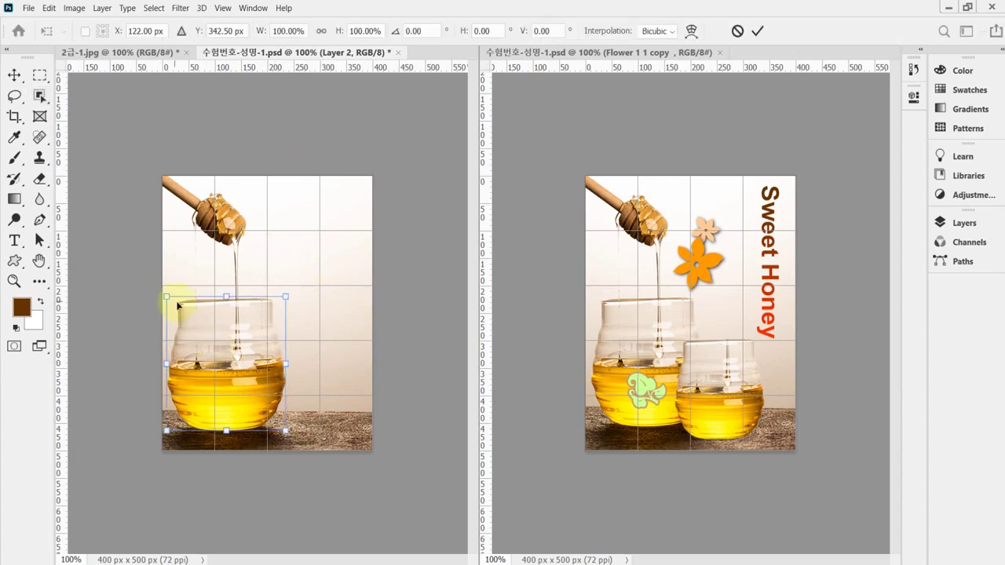
drag(188, 354, 284, 369)
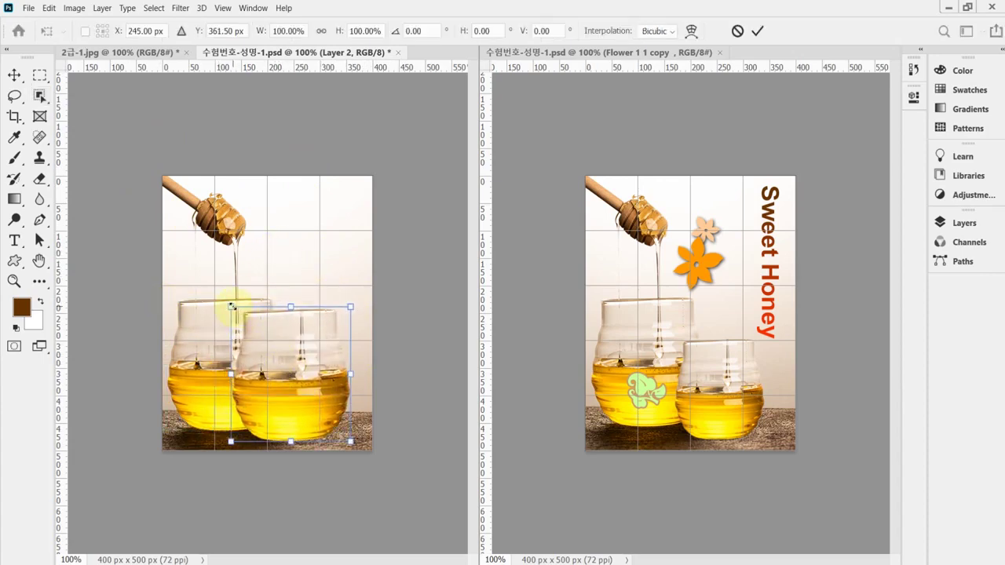
drag(232, 307, 263, 340)
drag(311, 399, 296, 399)
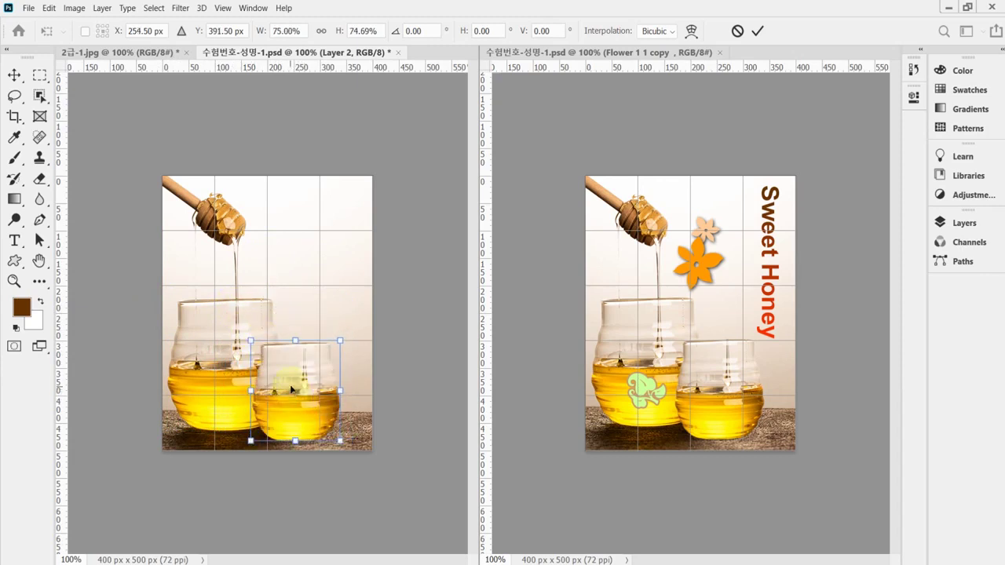
Nudge the small jar into line with the reference composition, apply the transform, and save the document
key(Up)
key(Up)
key(Up)
key(Up)
key(Up)
key(Up)
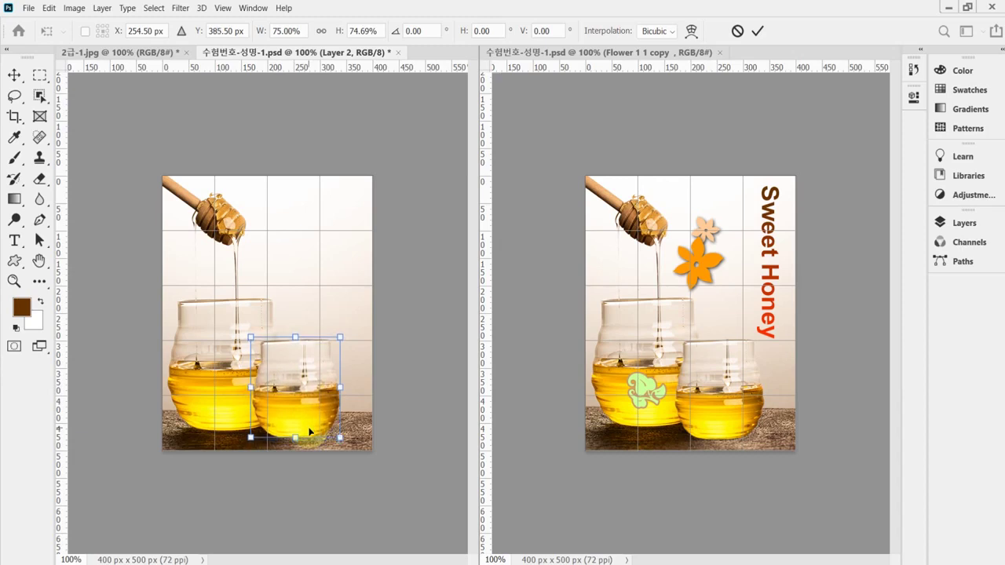
key(Left)
key(Left)
key(Left)
key(Left)
key(Left)
key(Left)
key(Left)
key(Left)
key(Left)
key(Left)
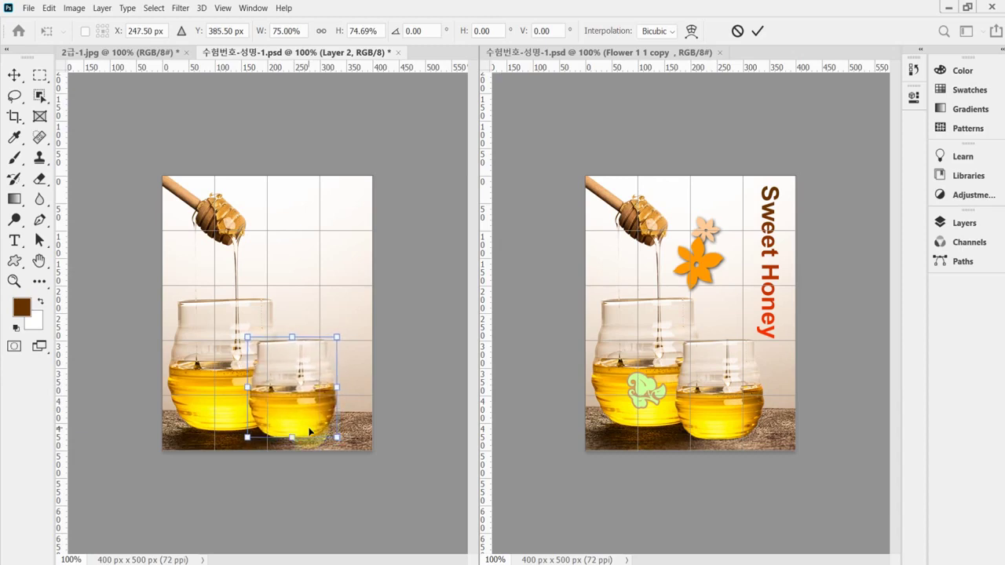
key(Left)
key(Left)
key(Left)
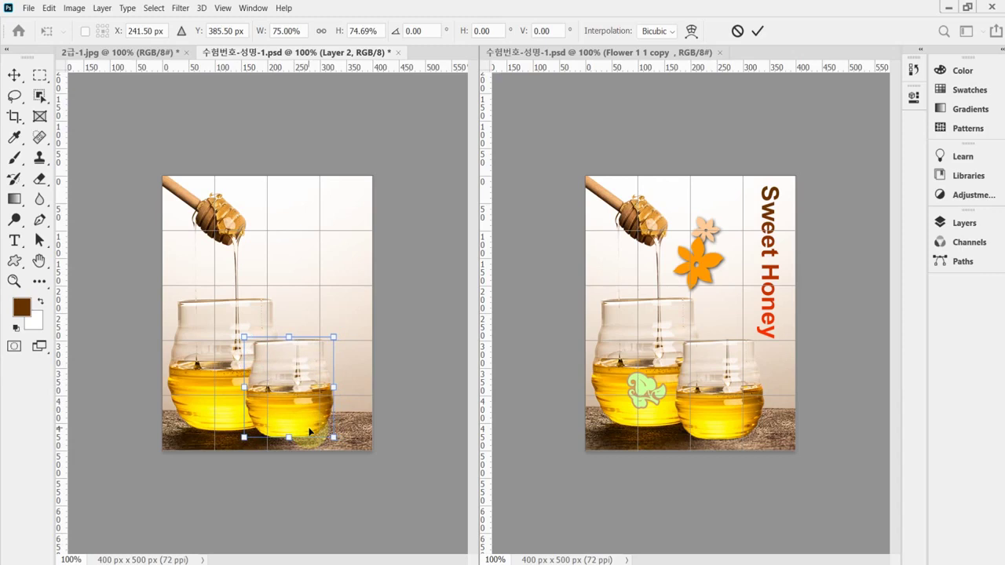
key(Left)
key(Left)
key(Left)
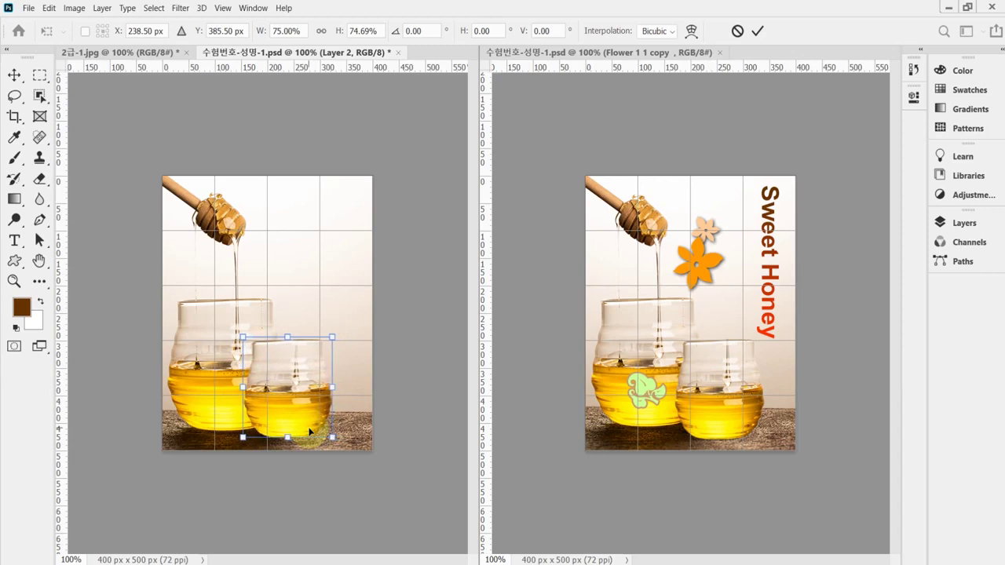
key(Right)
key(Right)
key(Right)
key(Right)
key(Right)
key(Right)
key(Right)
key(Right)
key(Right)
key(Right)
key(Right)
key(Right)
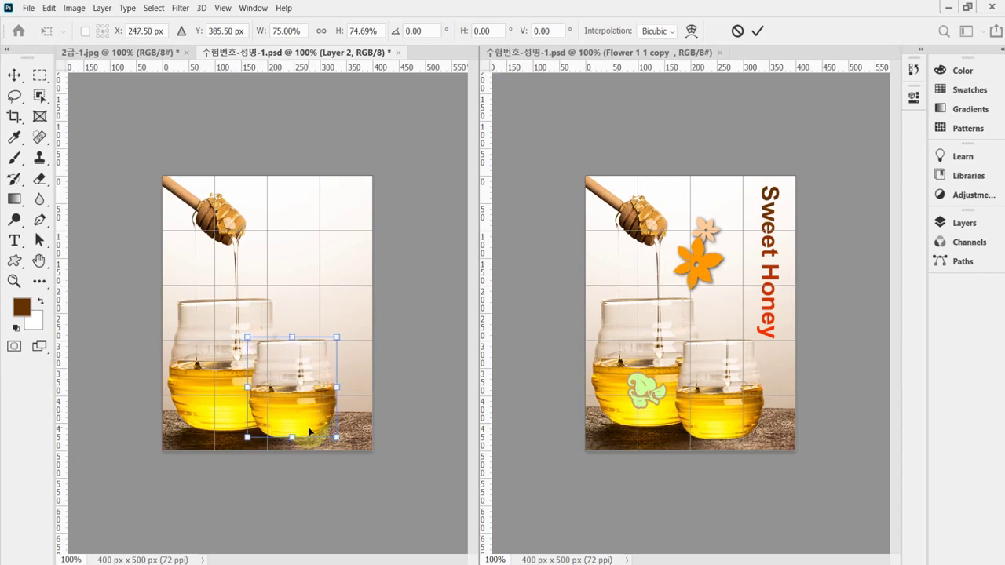
key(Right)
key(Right)
key(Right)
key(Right)
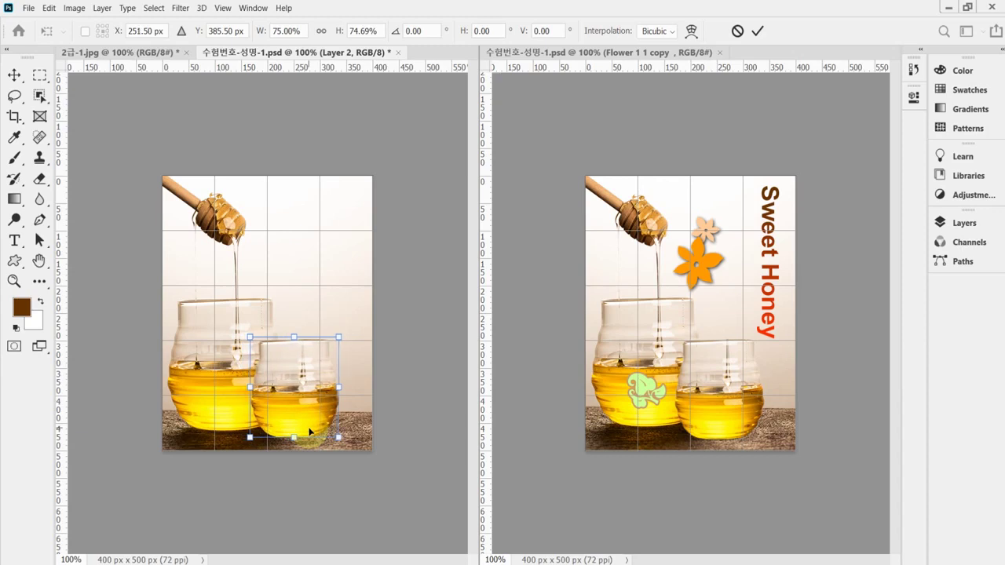
key(Up)
key(Return)
key(w)
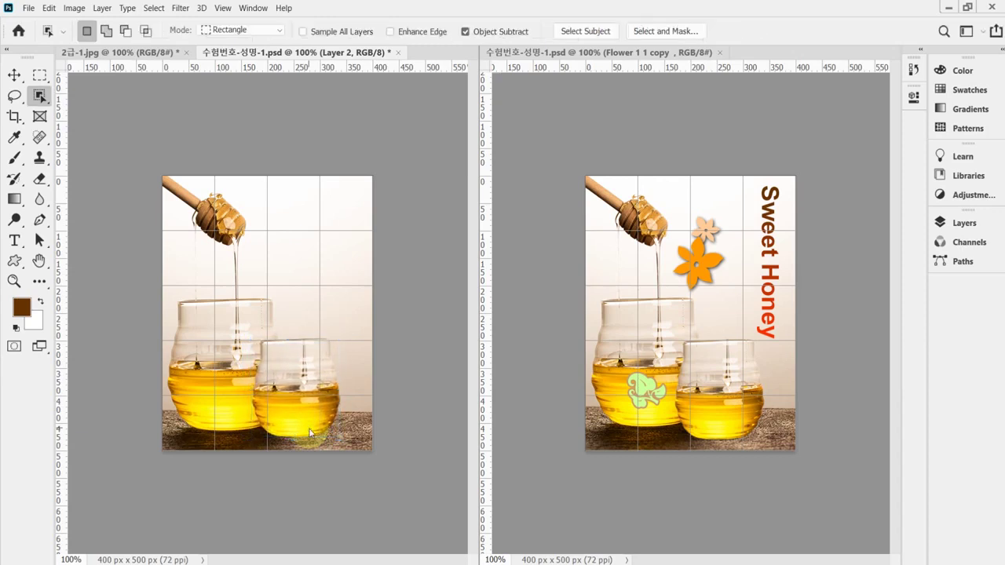
key(ctrl+s)
Draw the Leaf Ornament 3 custom shape from the legacy Ornaments set, about 75 × 77 px, on the large jar's honey
click(16, 262)
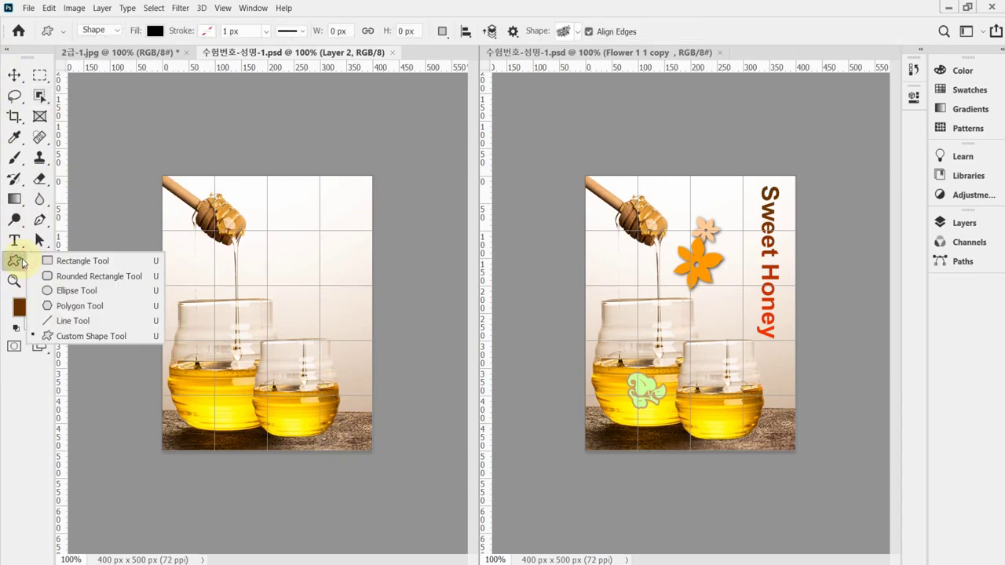
click(89, 336)
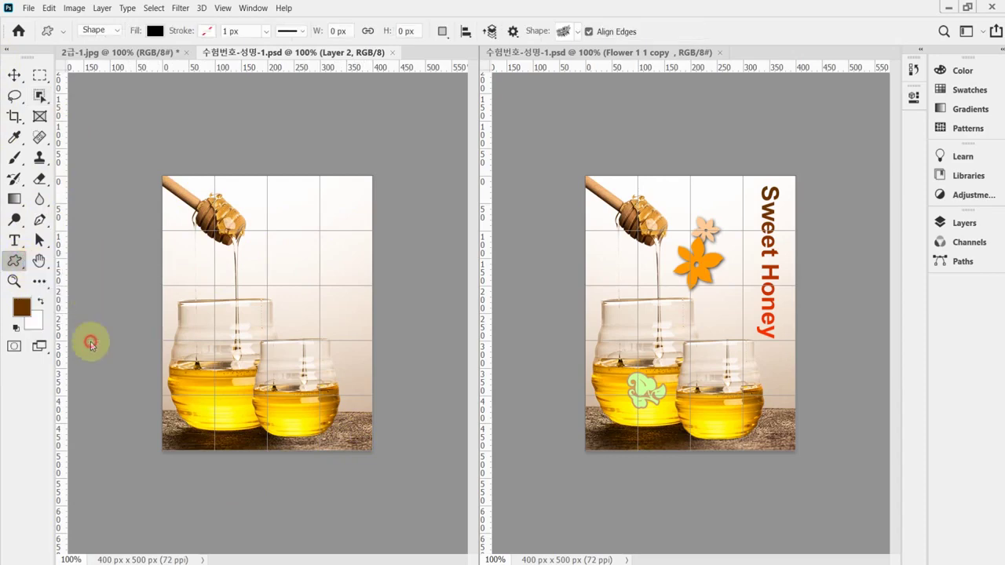
click(580, 35)
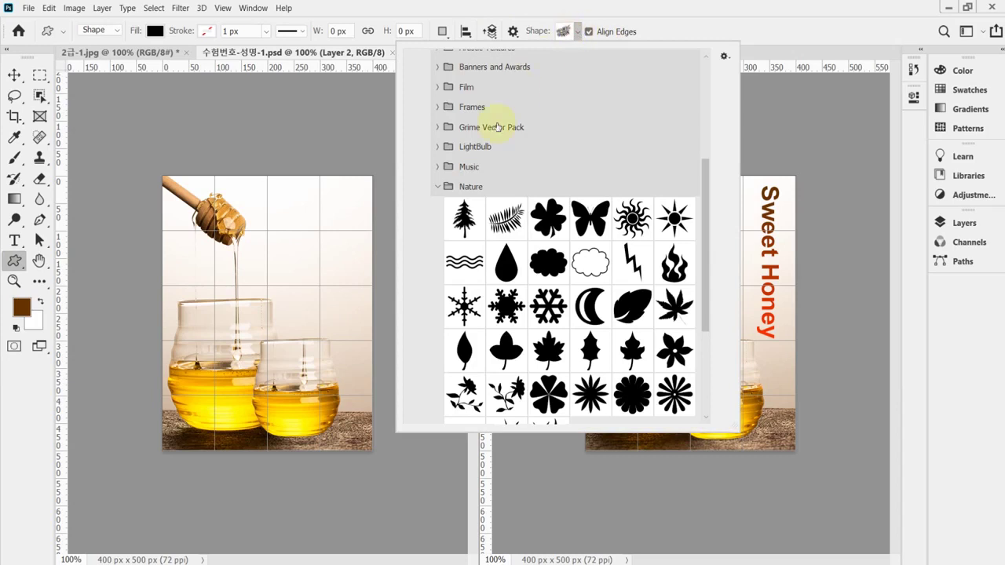
click(435, 188)
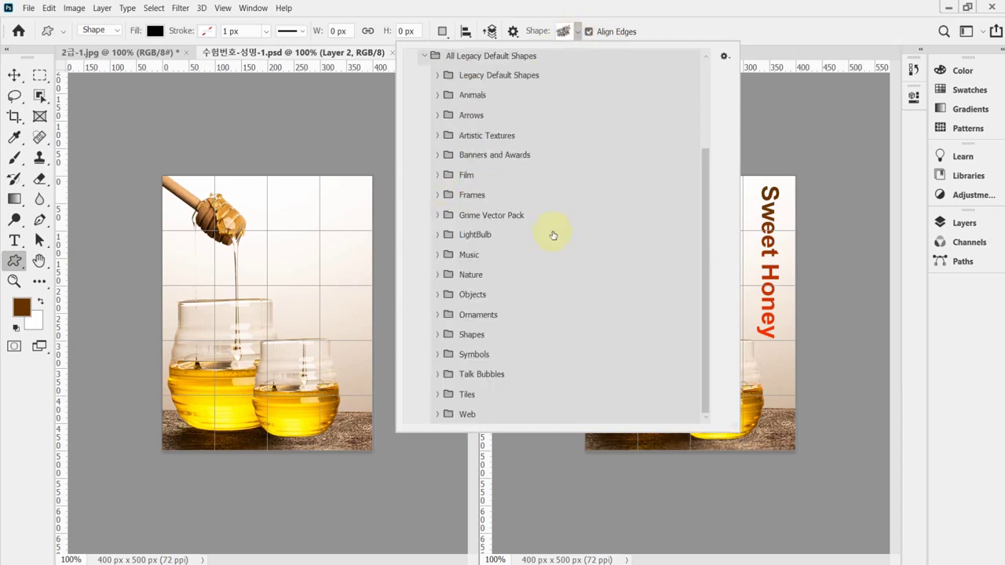
click(438, 315)
scroll(583, 330, down, 3)
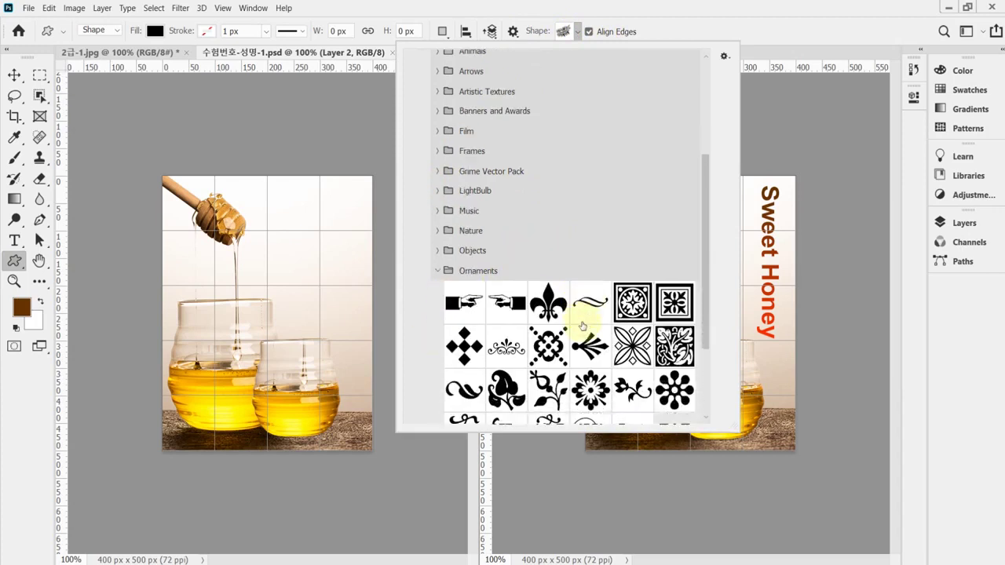
scroll(581, 324, down, 1)
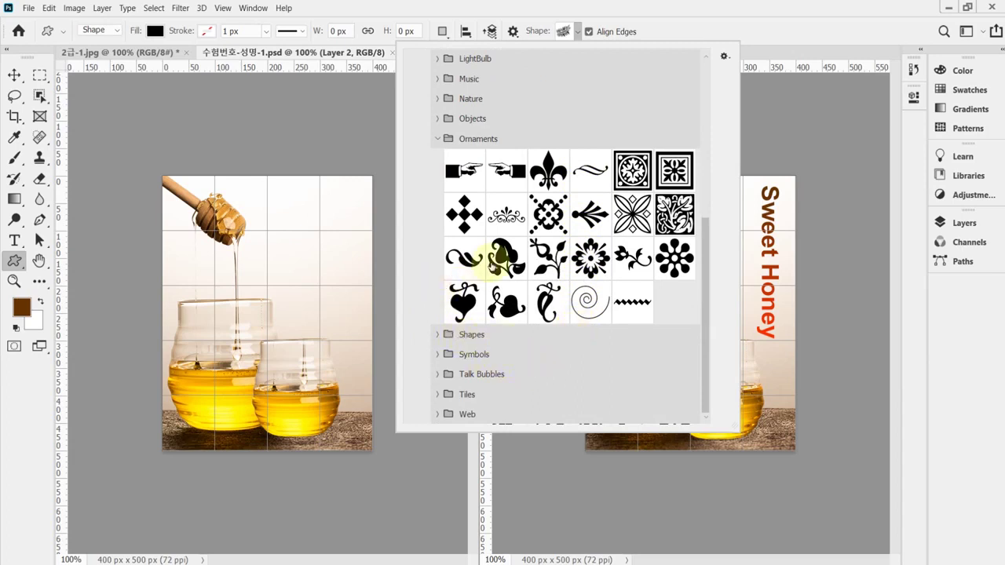
click(505, 259)
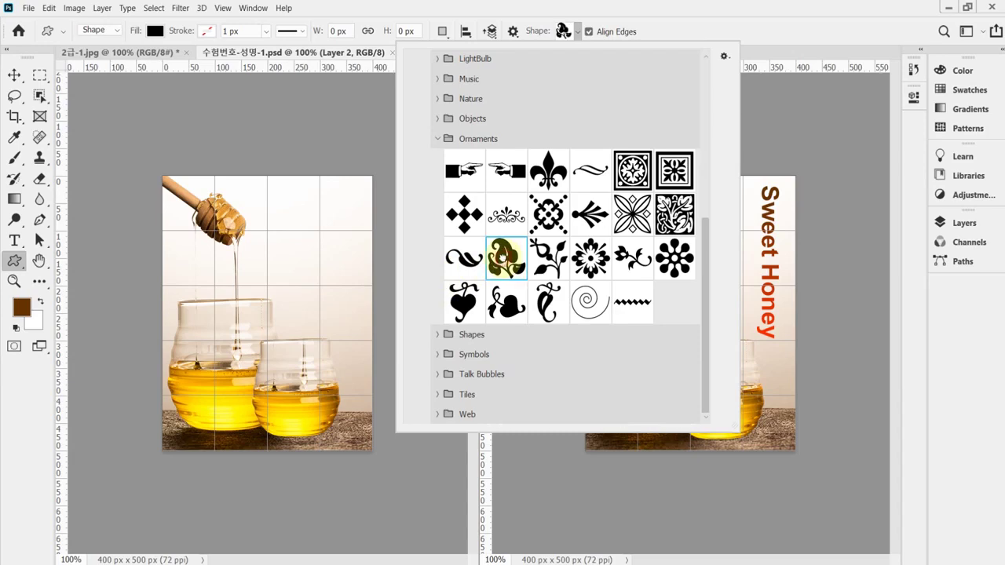
click(448, 17)
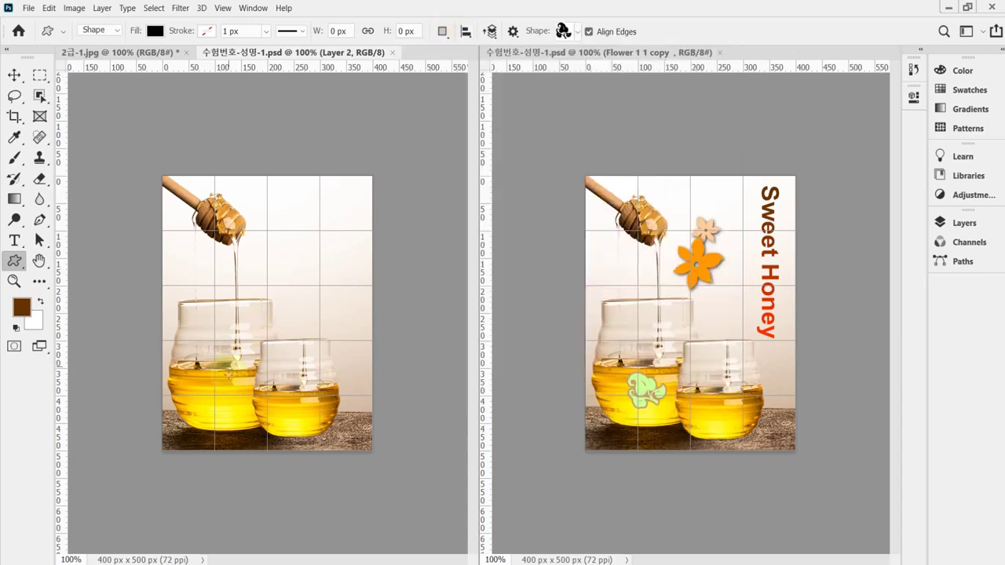
scroll(263, 397, up, 2)
drag(142, 354, 221, 431)
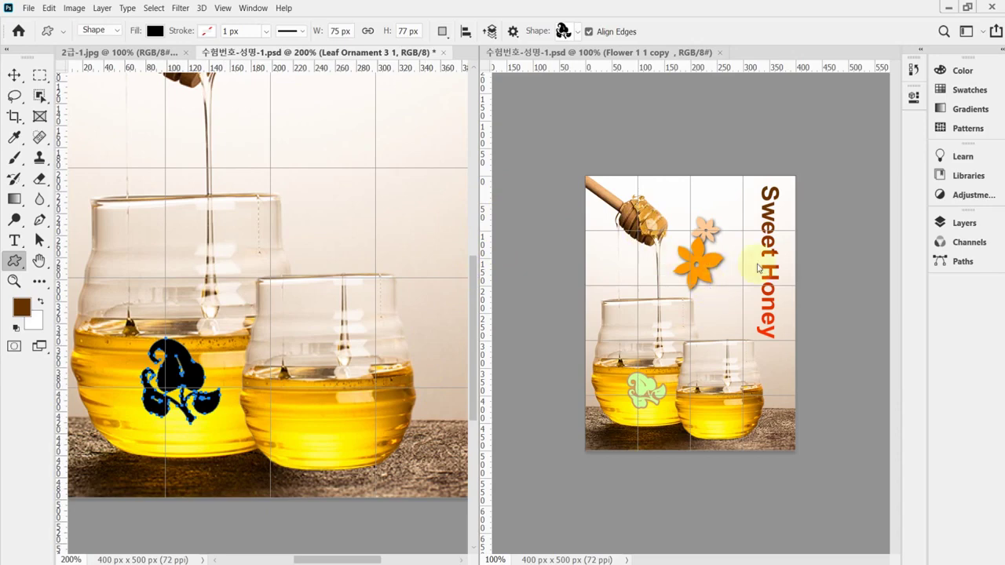
Set the leaf ornament's fill color to #cc9966
click(962, 223)
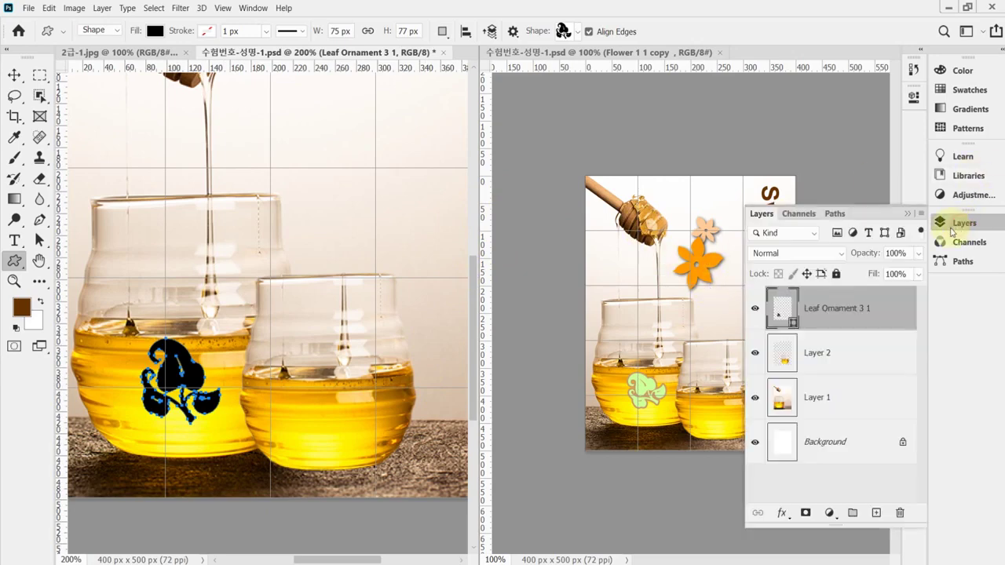
double_click(783, 313)
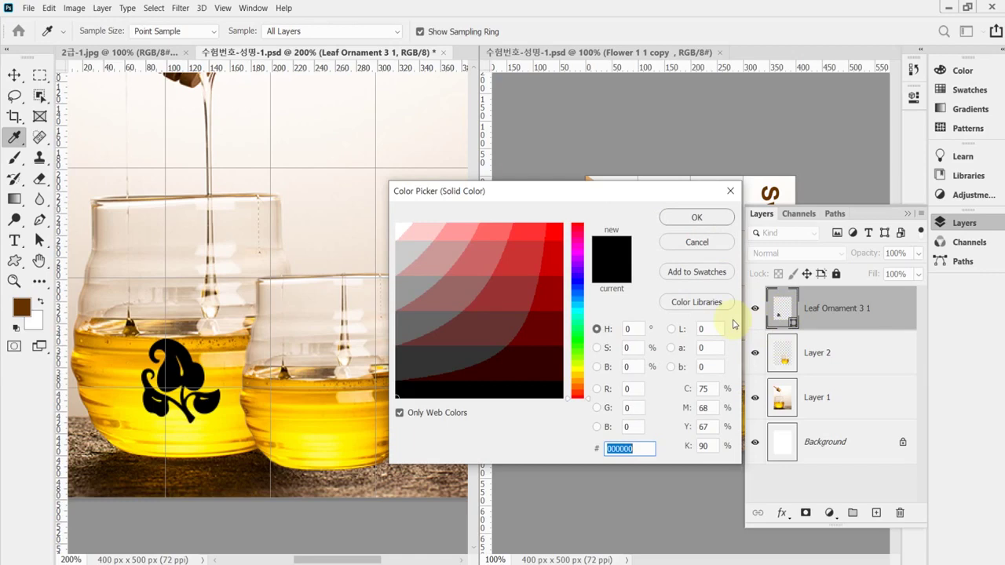
text(c9)
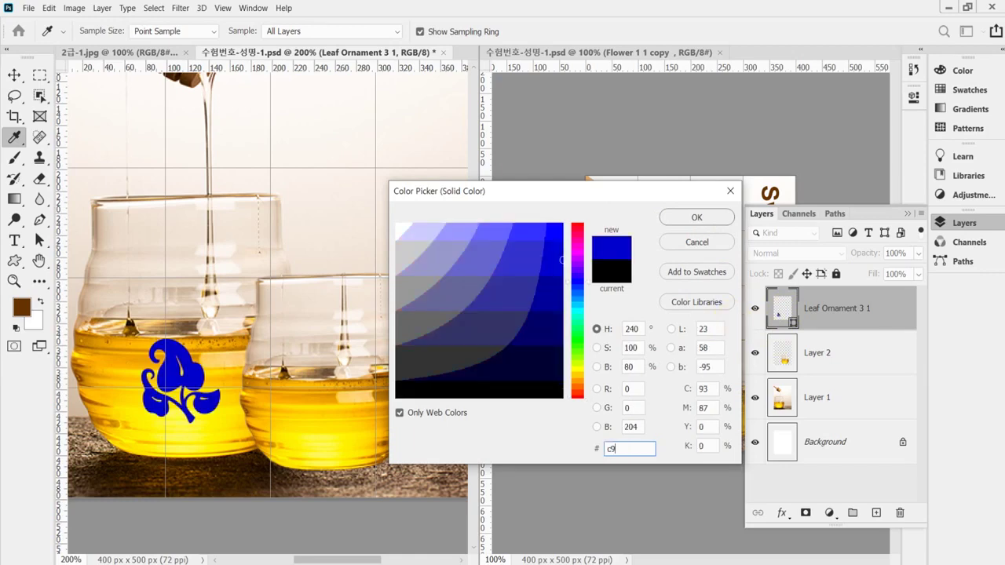
text(6)
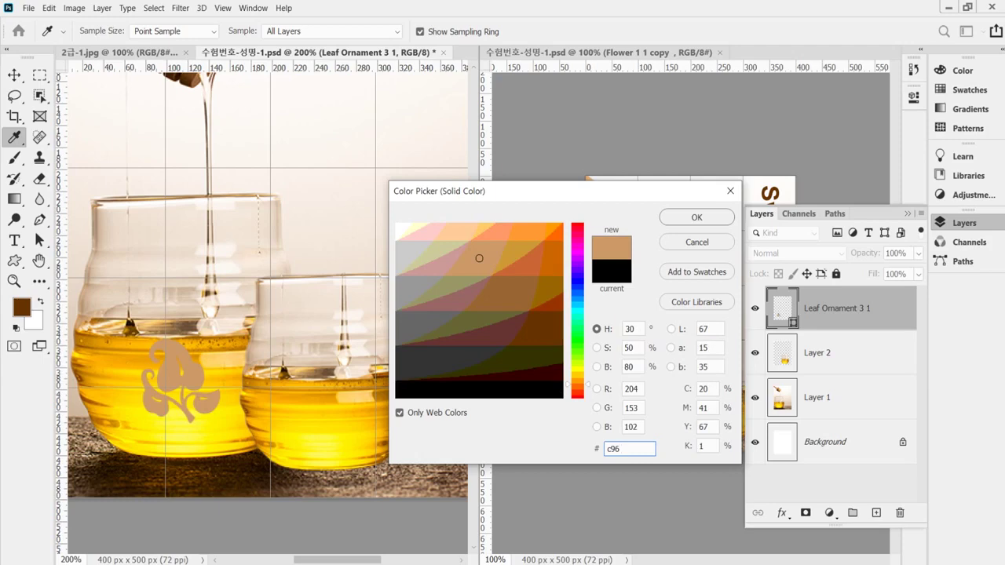
key(Return)
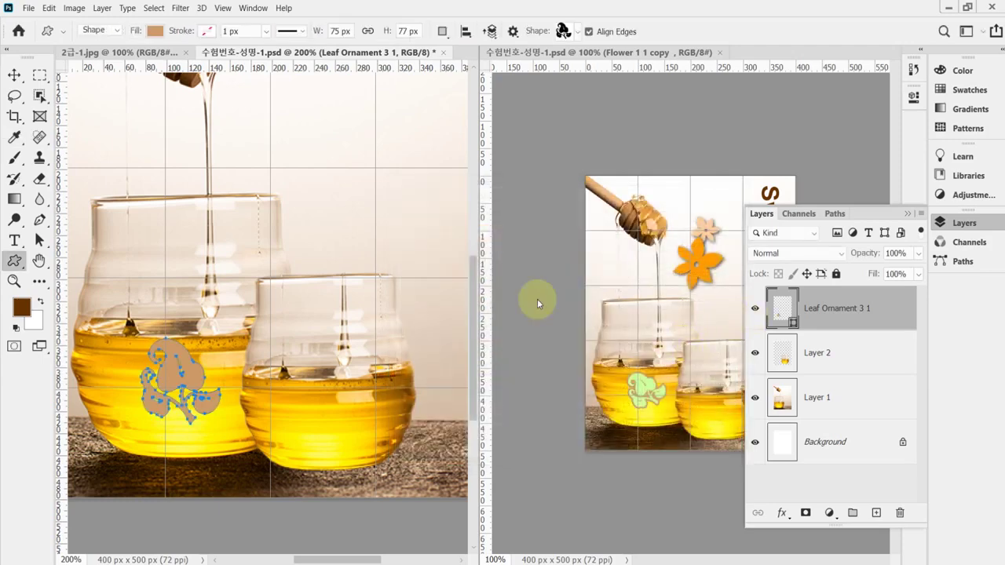
Reopen the leaf ornament's fill color, switch to the exam PDF in Acrobat Reader, and copy the leaf color code ccff99
double_click(780, 321)
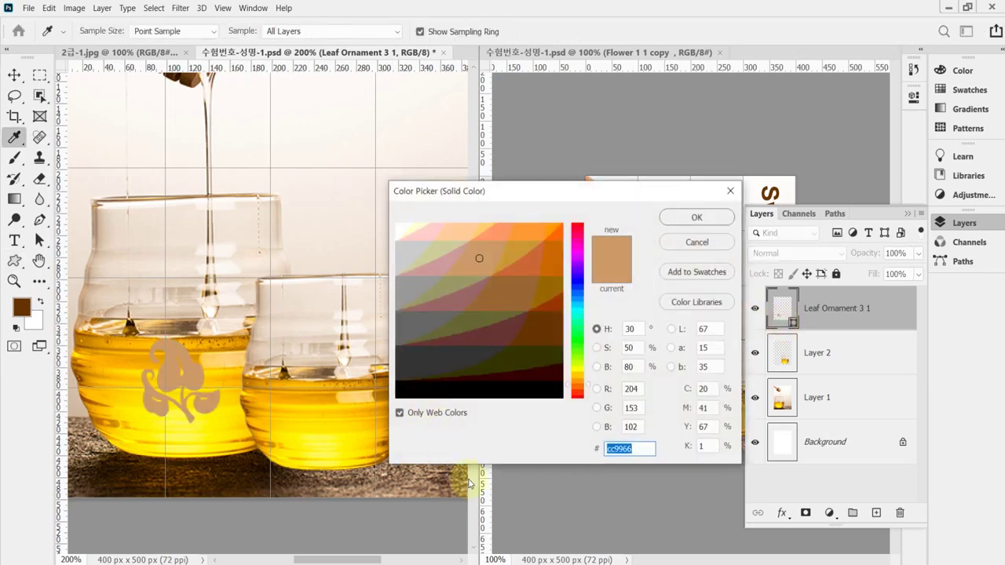
key(alt+Tab)
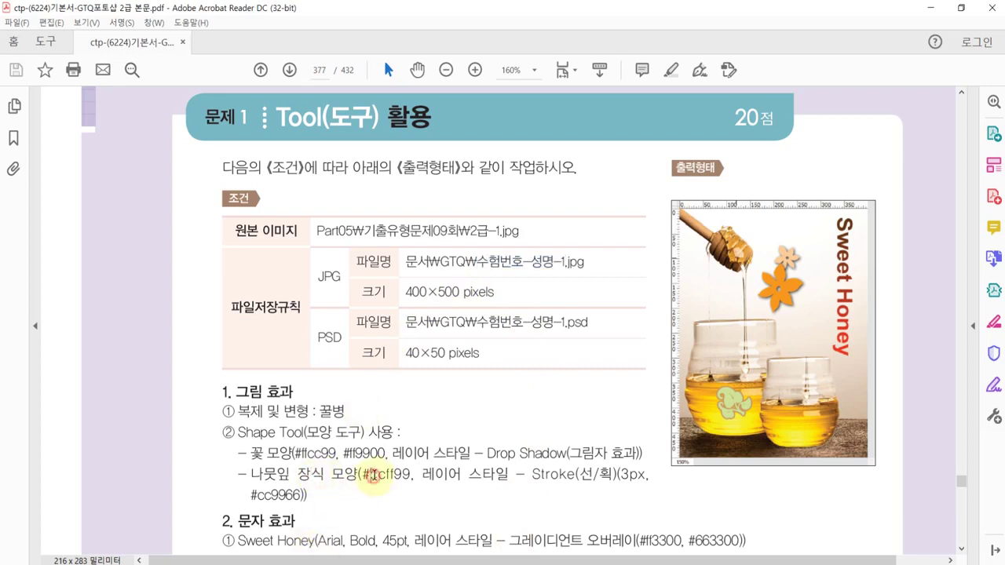
drag(370, 475, 410, 477)
key(ctrl+c)
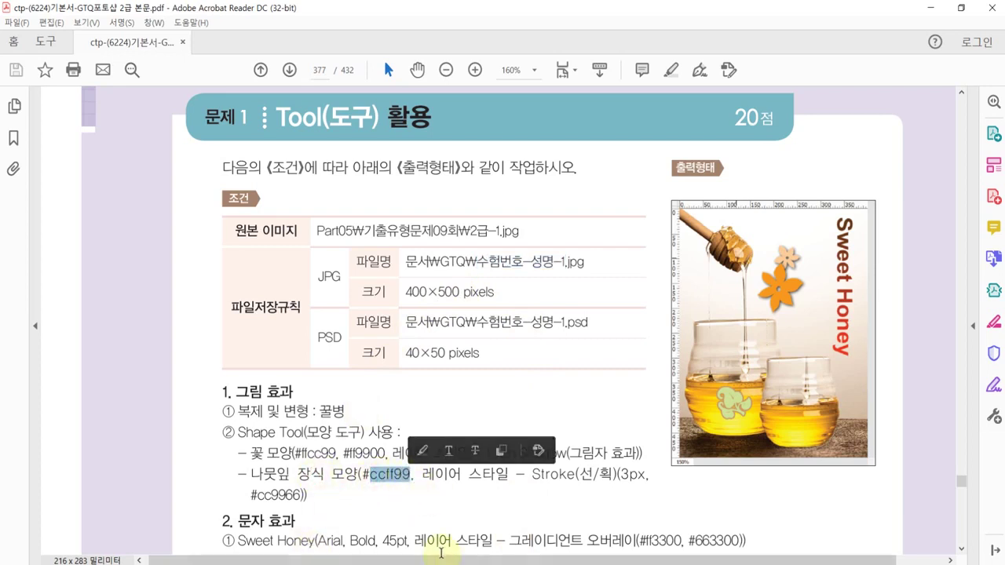
Return to Photoshop and set the leaf ornament's fill color to #ccff99
key(alt+Tab)
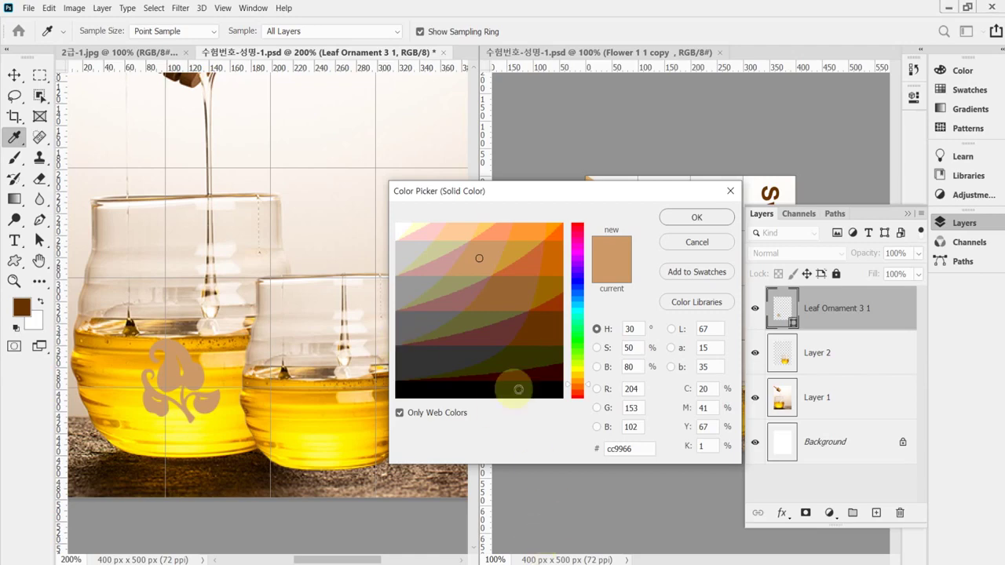
double_click(632, 449)
key(ctrl+v)
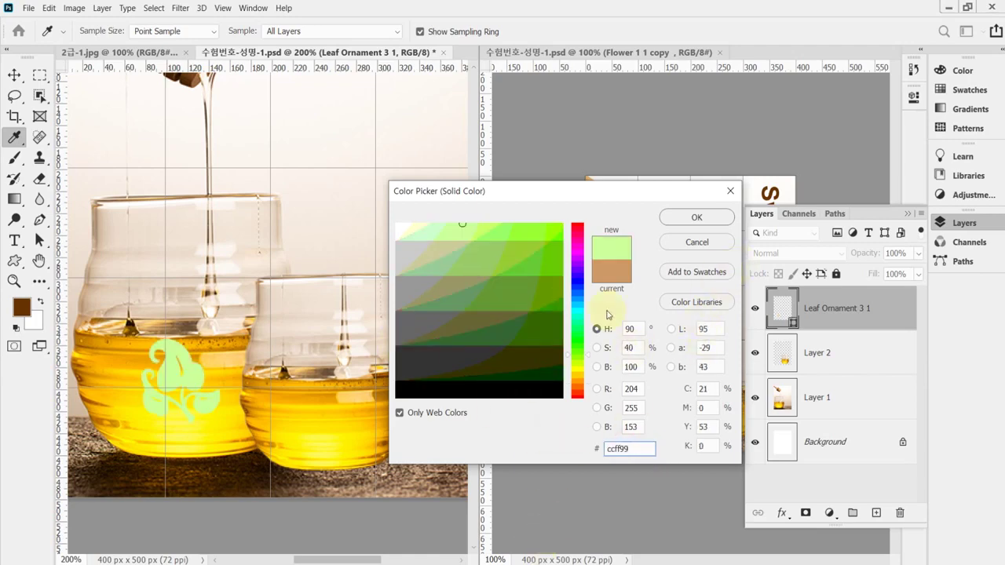
click(695, 227)
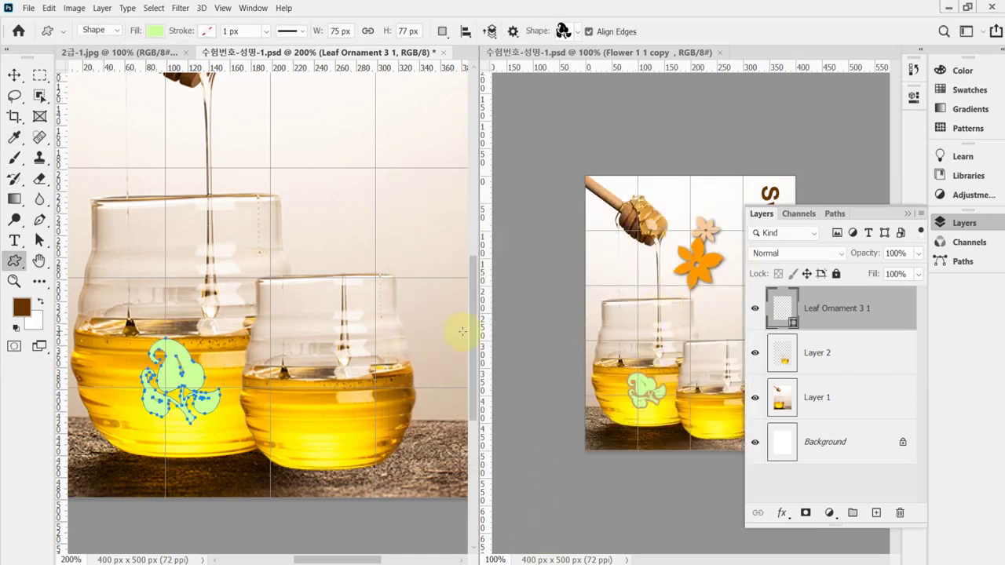
Scale the leaf ornament to about 86%, rotate it -30° and nudge it slightly down on the large jar's honey
key(ctrl+t)
drag(264, 439, 271, 397)
drag(195, 387, 237, 410)
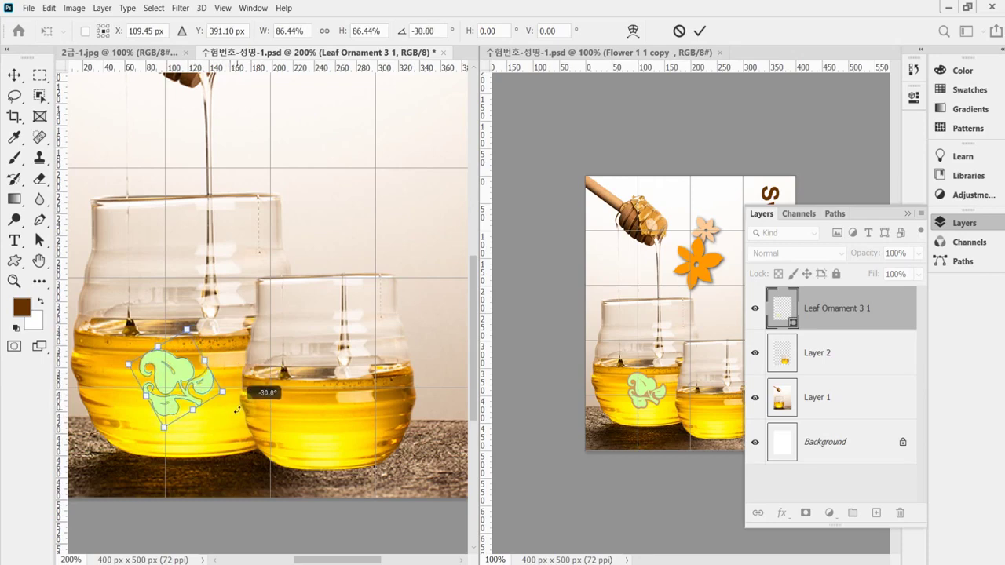
key(Return)
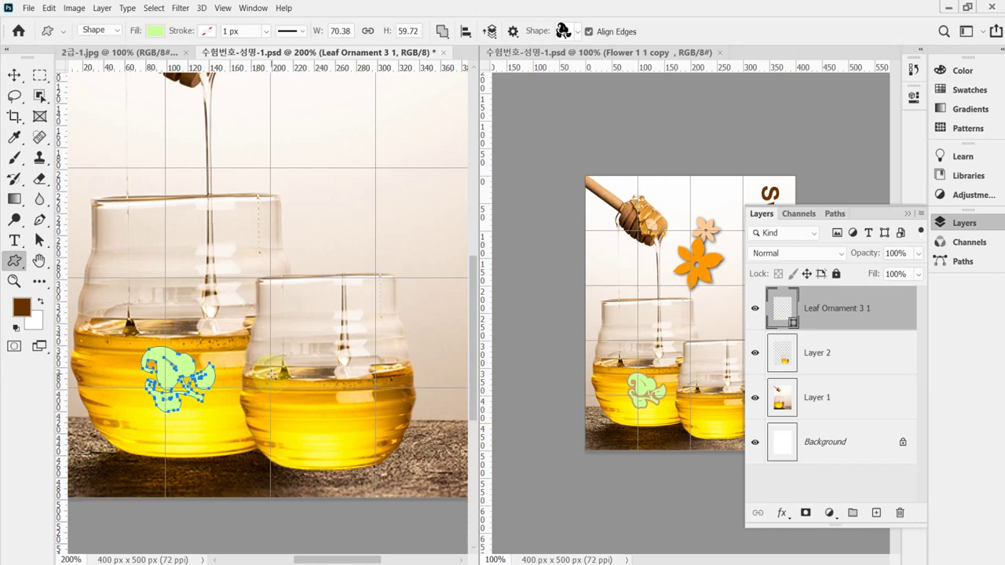
key(ctrl+z)
key(ctrl+z)
key(ctrl+z)
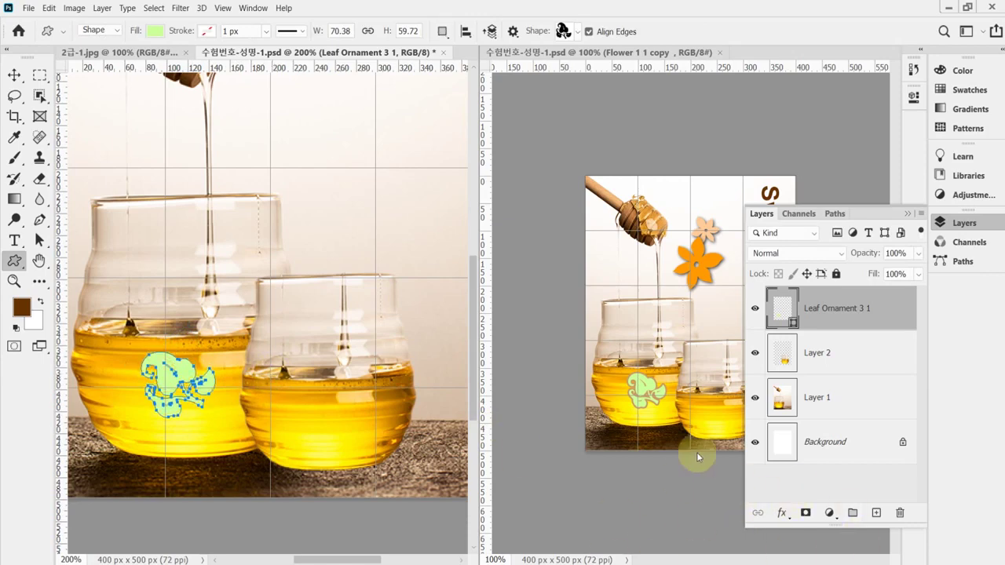
Add a 3 px outside stroke in #cc9966 to the leaf ornament
click(782, 513)
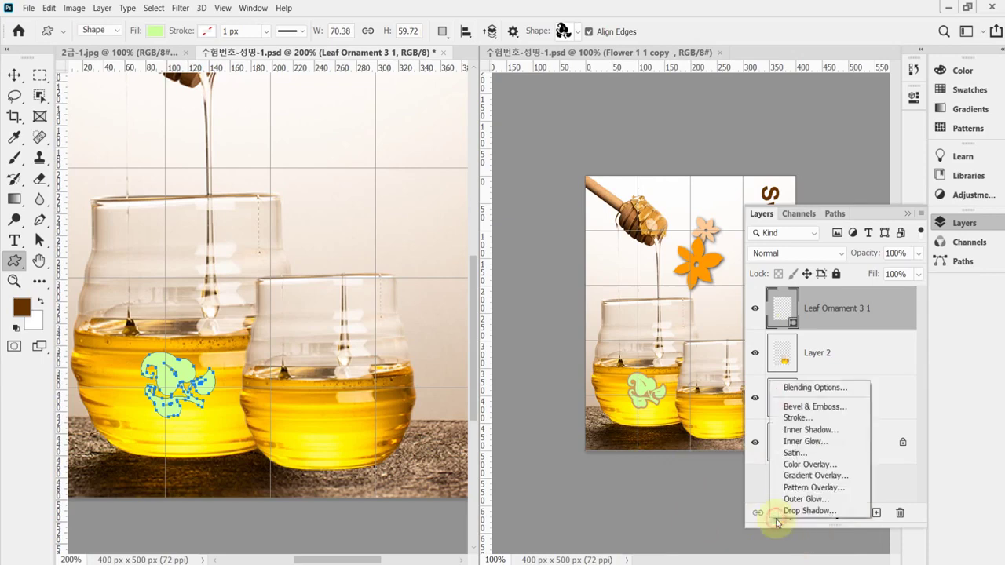
click(809, 418)
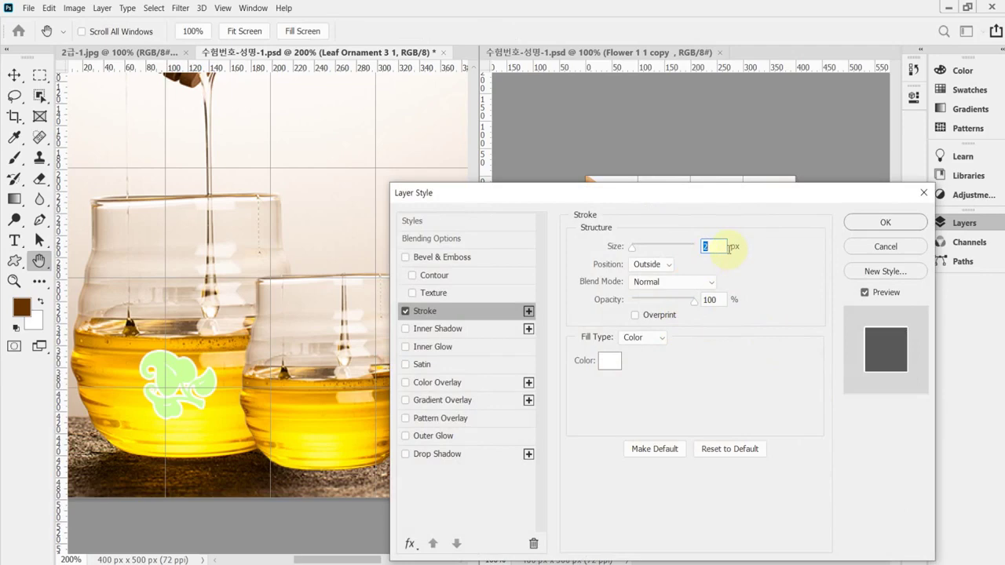
text(3)
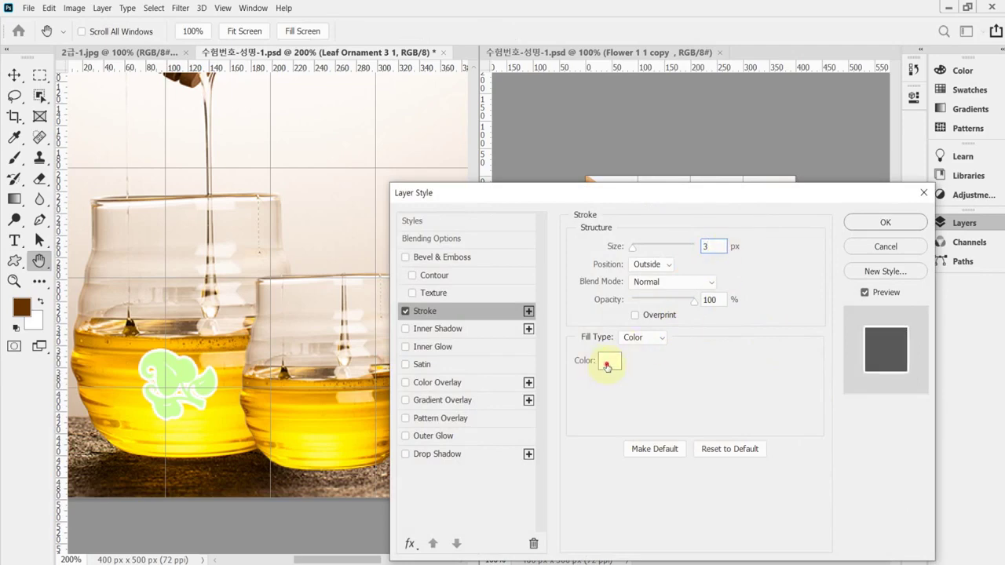
click(607, 363)
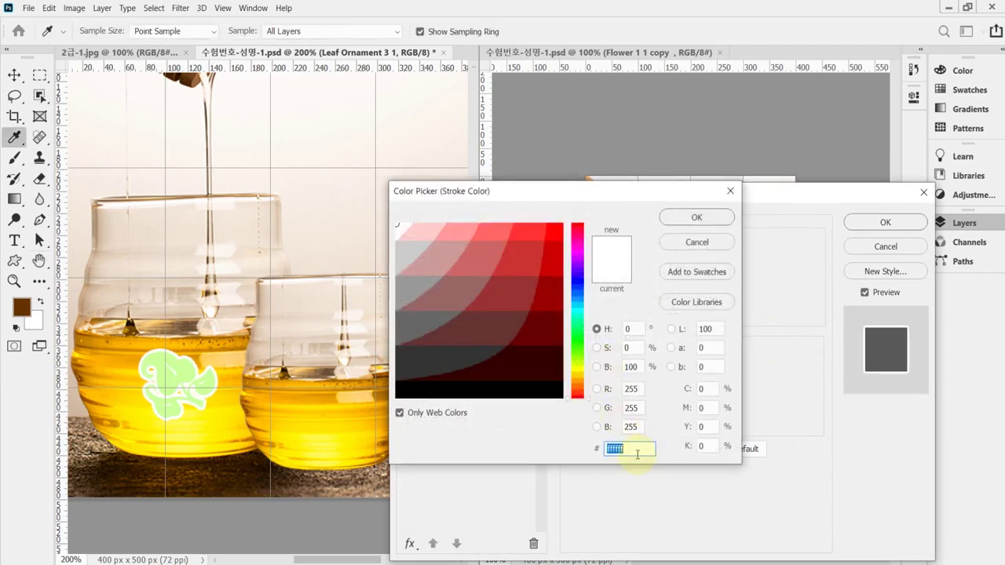
text(c)
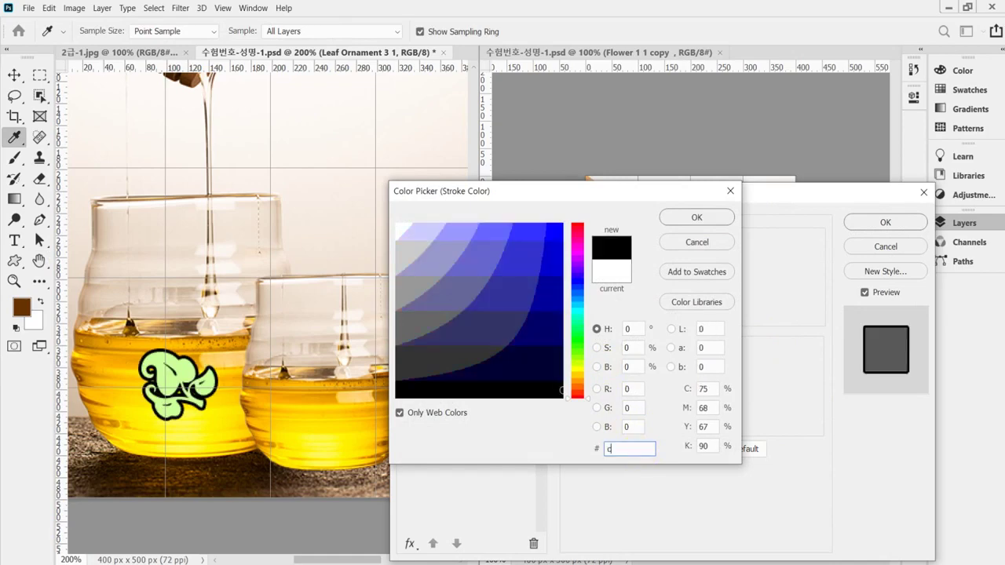
text(96)
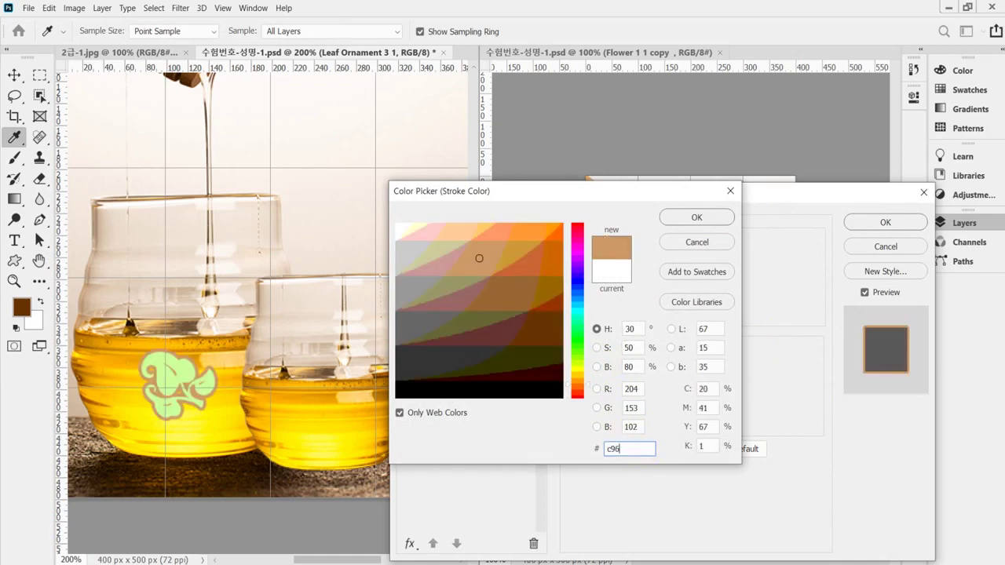
key(Return)
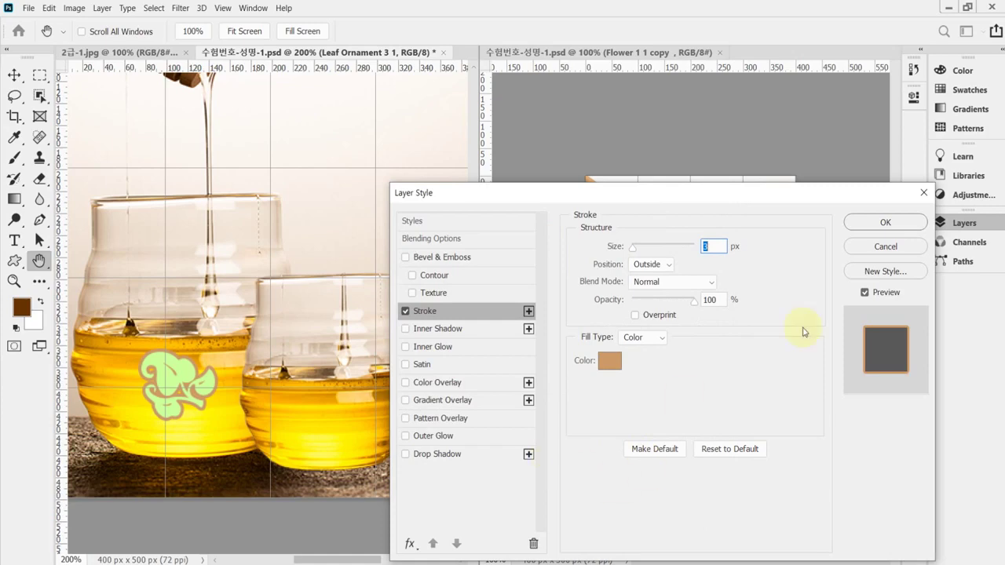
click(856, 223)
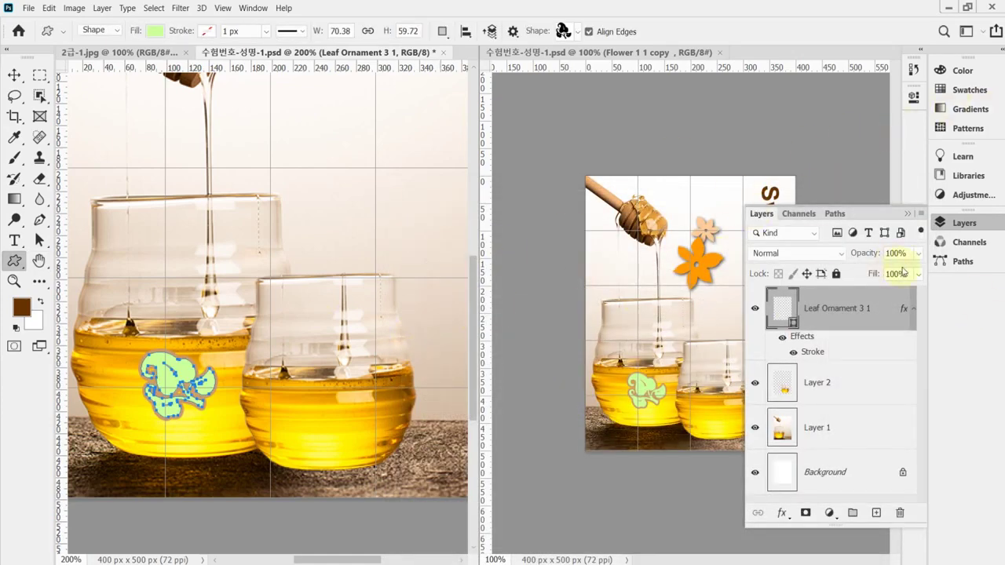
click(962, 222)
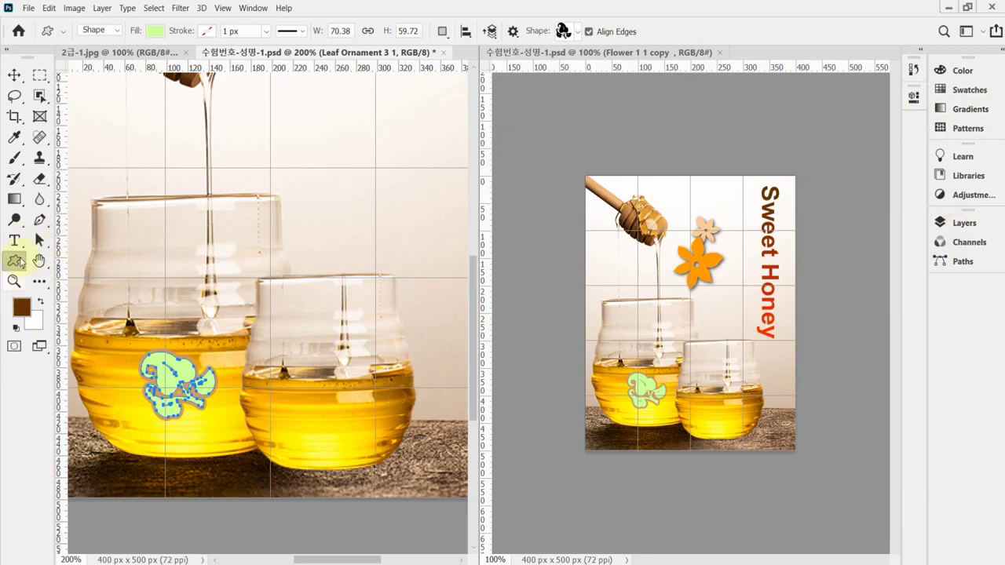
Draw the Flower 1 custom shape from the legacy Nature set, about 51 × 46 px, to the right of the honey dipper
key(Return)
click(578, 34)
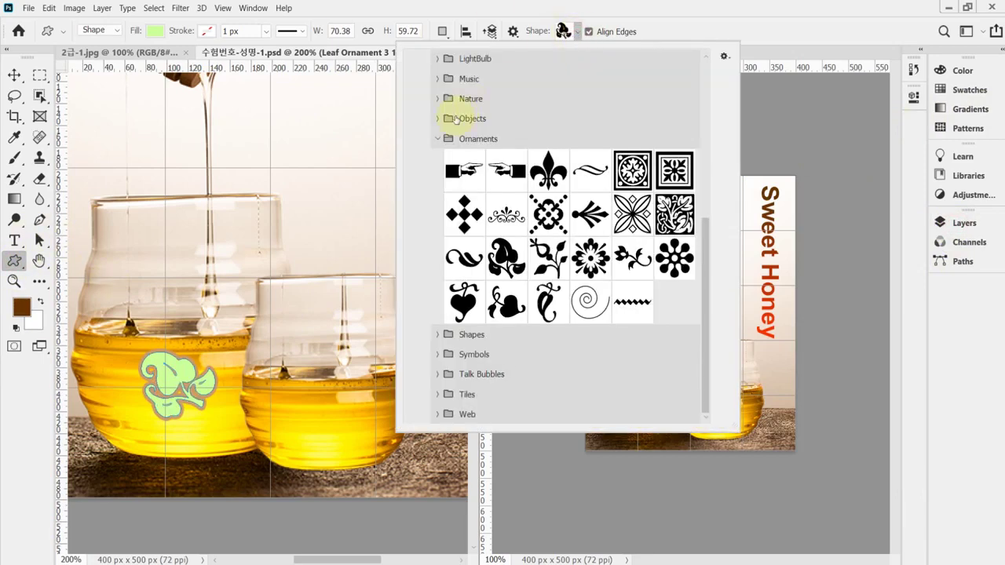
click(436, 140)
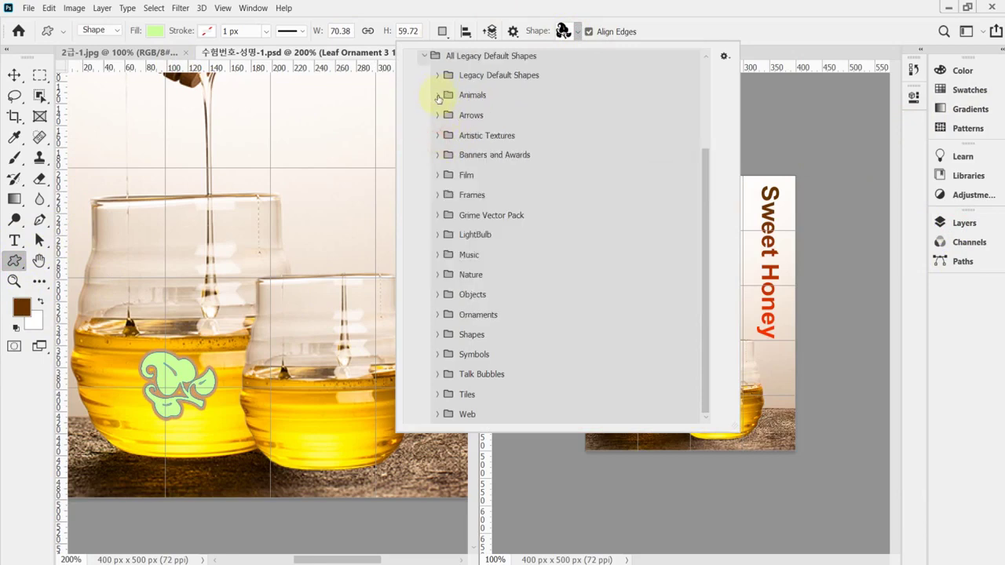
click(438, 275)
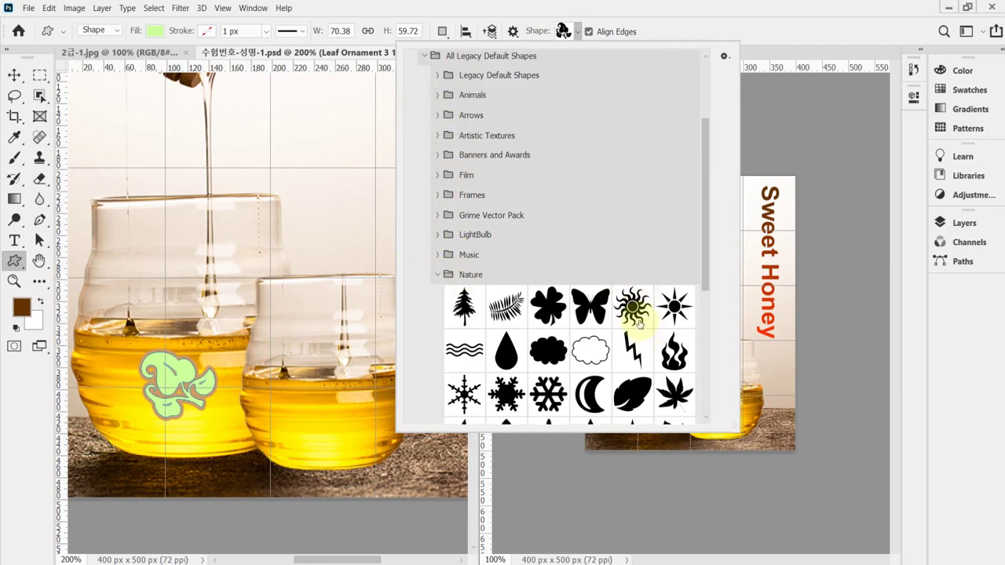
scroll(639, 322, down, 2)
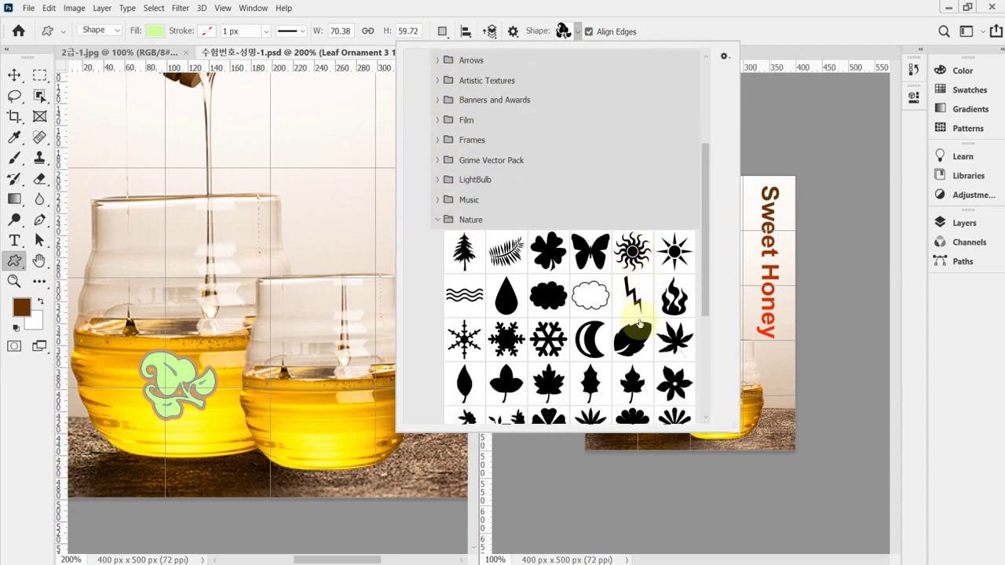
scroll(640, 324, down, 1)
scroll(640, 324, down, 1)
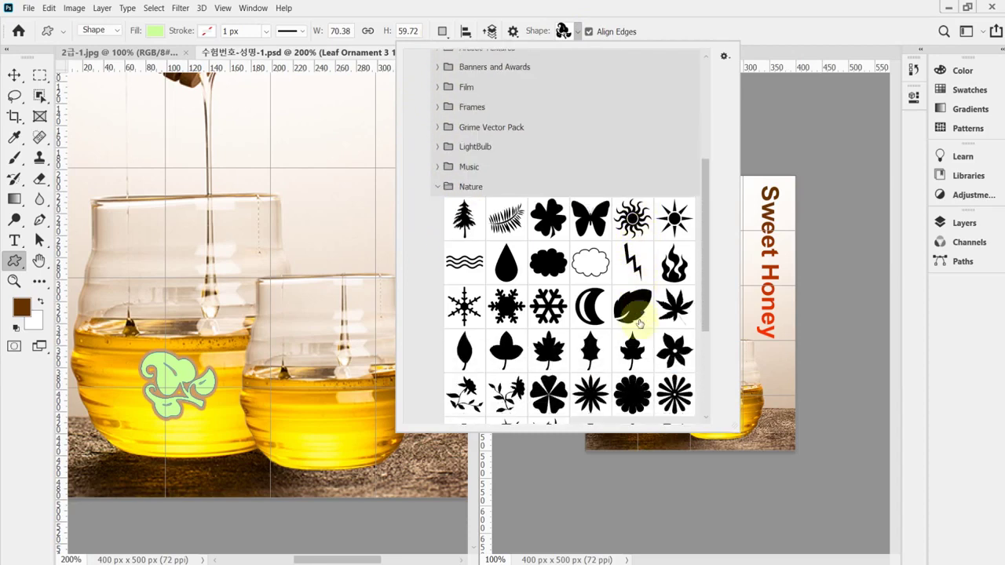
scroll(640, 322, down, 2)
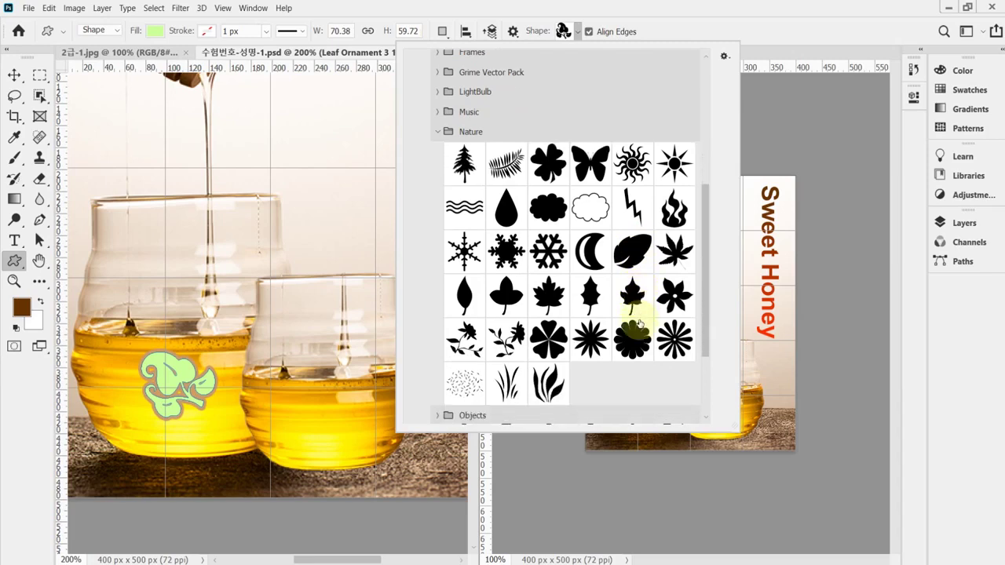
click(674, 295)
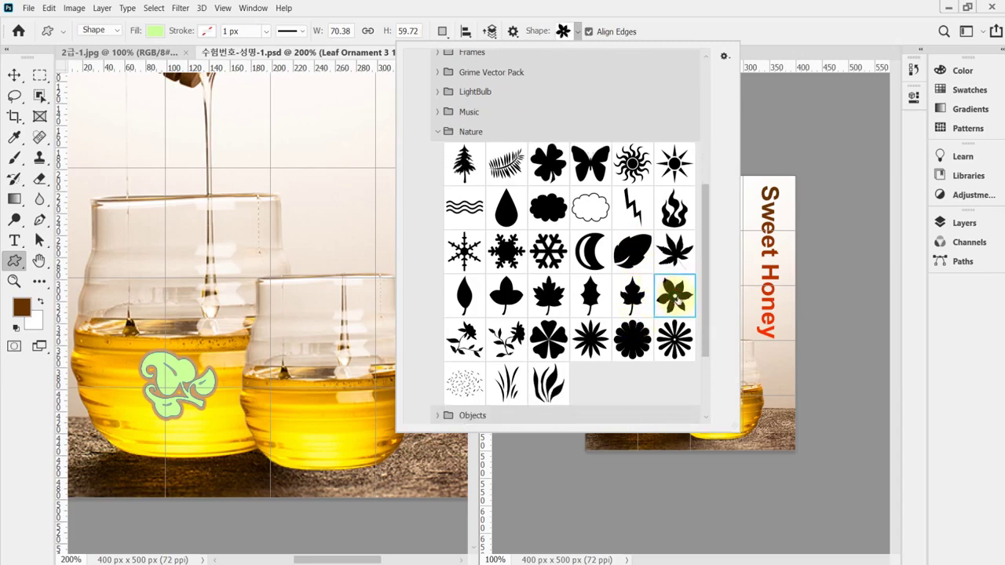
click(449, 9)
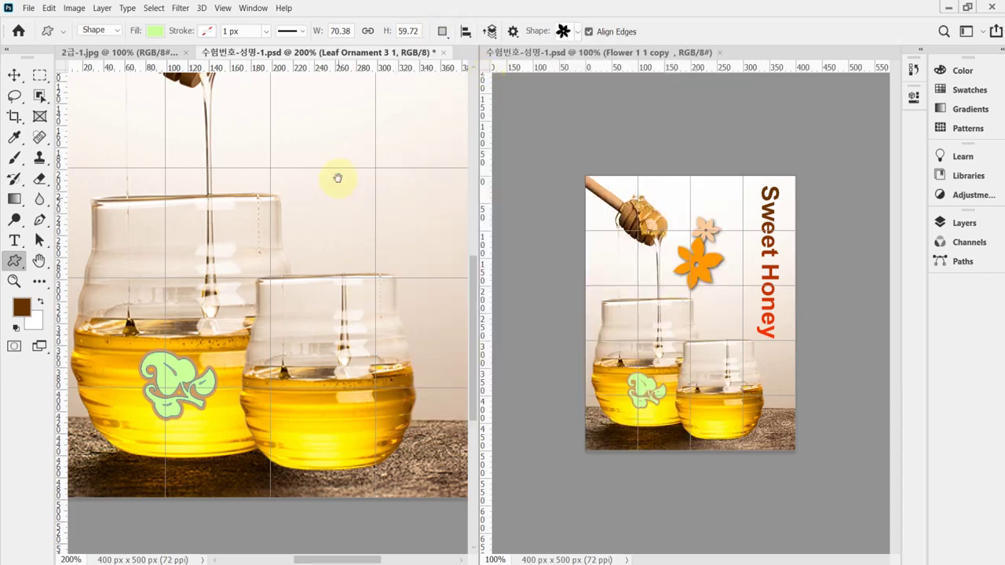
drag(337, 175, 348, 274)
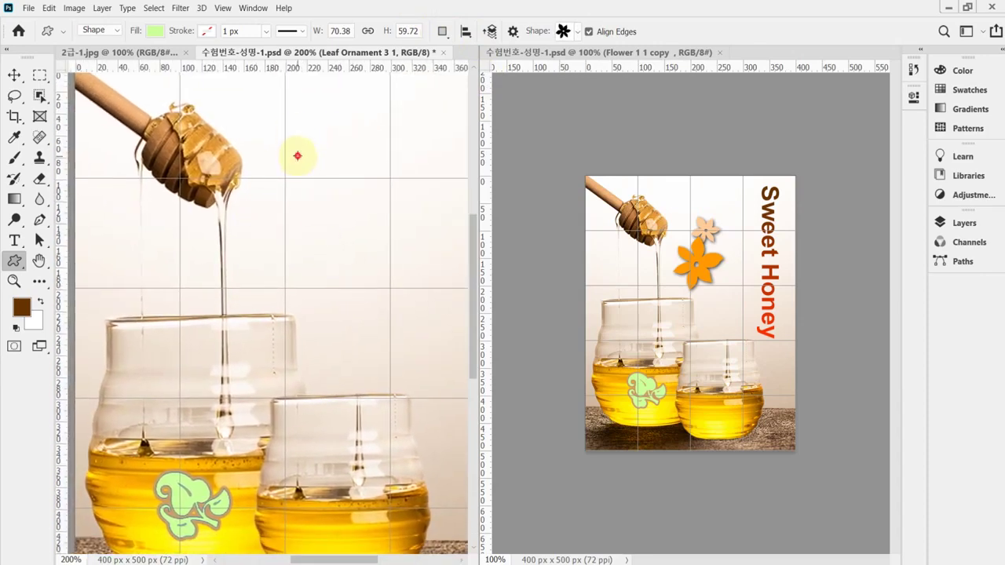
drag(297, 156, 325, 175)
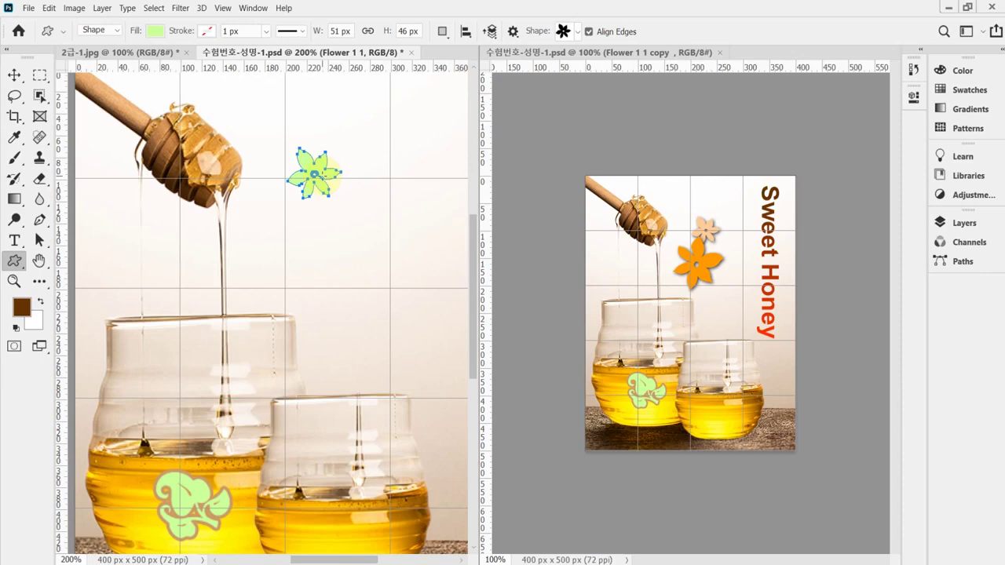
Set the flower shape's fill color to #ffcc99
click(964, 223)
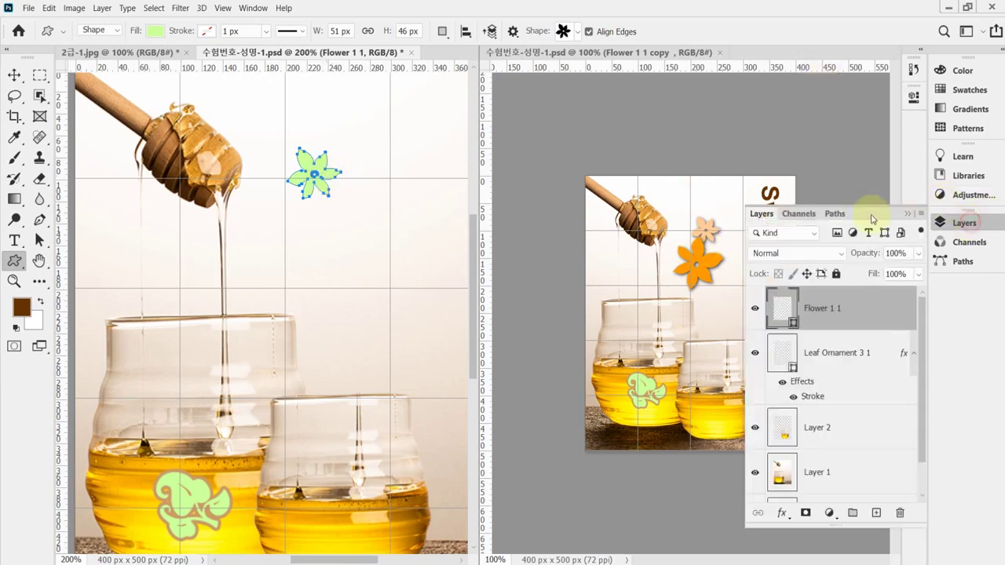
double_click(780, 318)
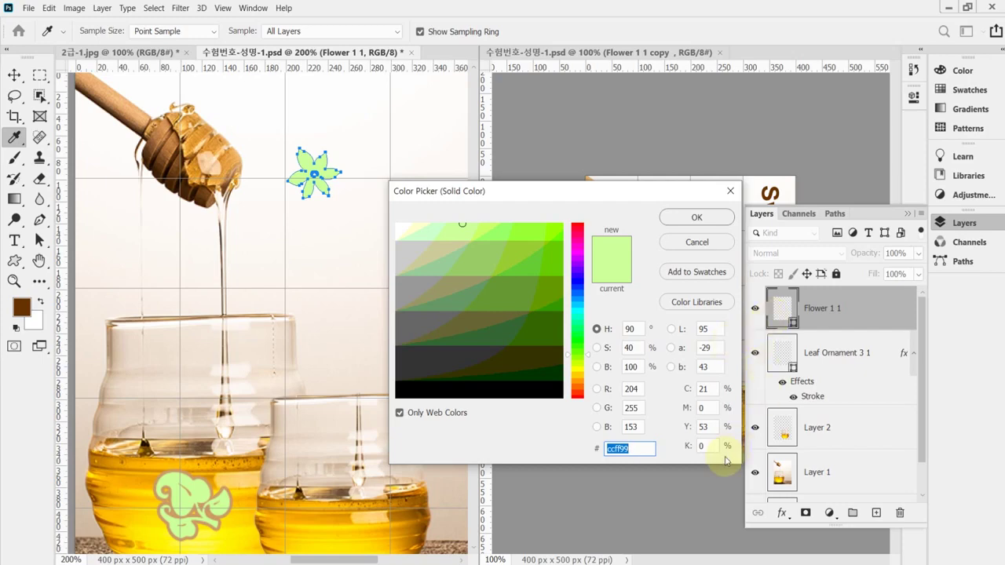
text(fc9)
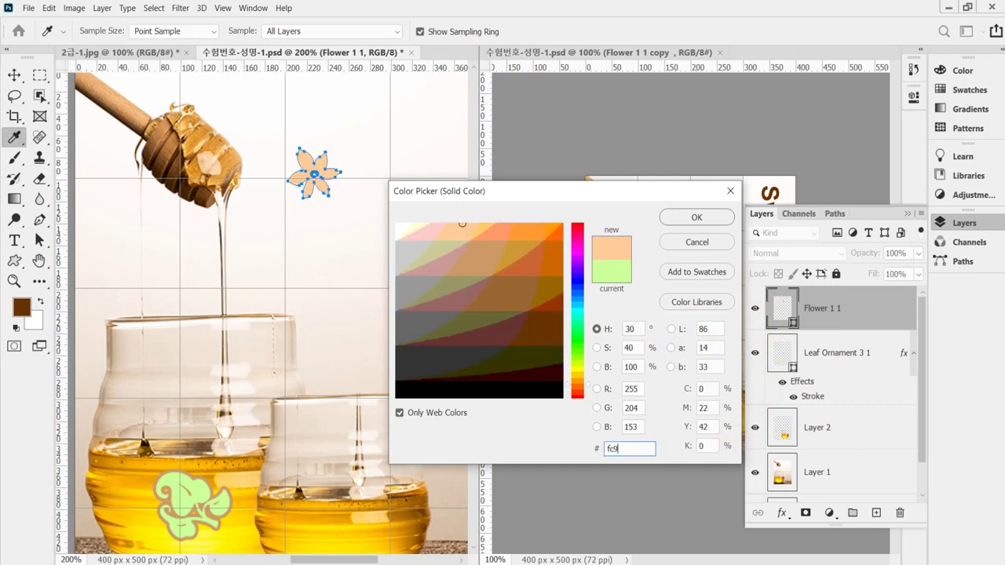
key(Return)
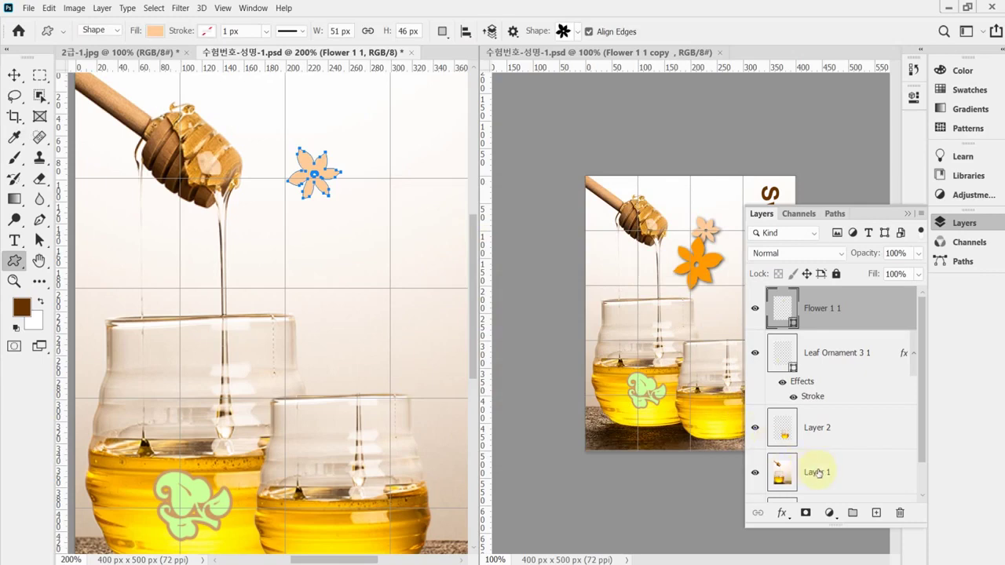
Add a drop shadow to the flower with a 135° angle, 3 px distance and 7 px size, and save the document
click(782, 513)
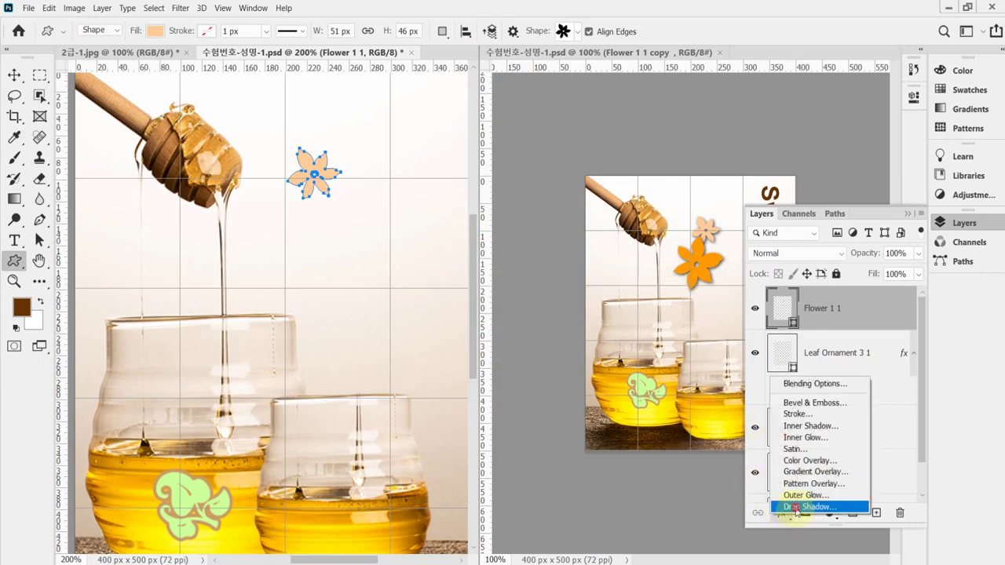
click(797, 508)
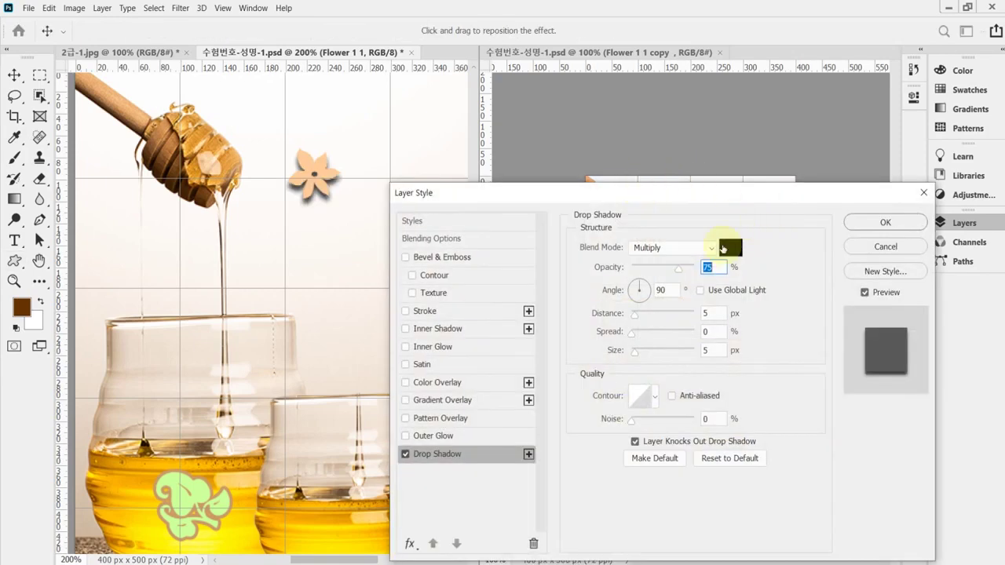
click(719, 269)
click(668, 289)
text(135)
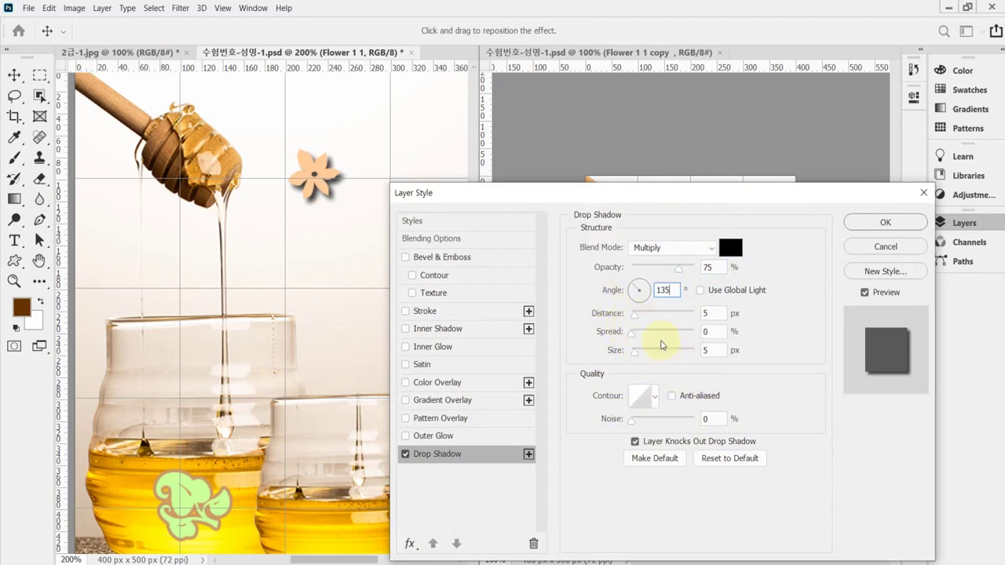
click(713, 313)
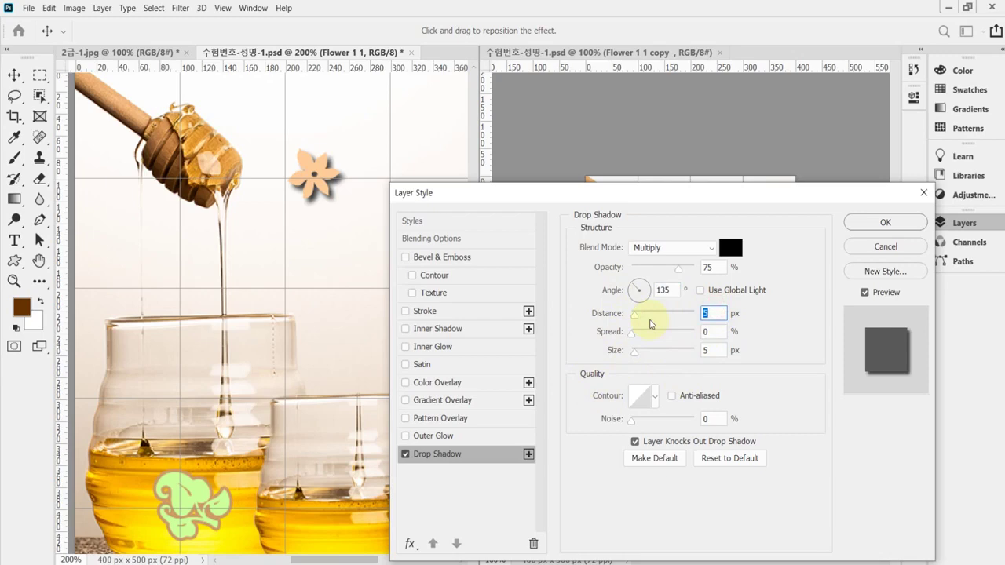
text(3)
key(Tab)
key(Tab)
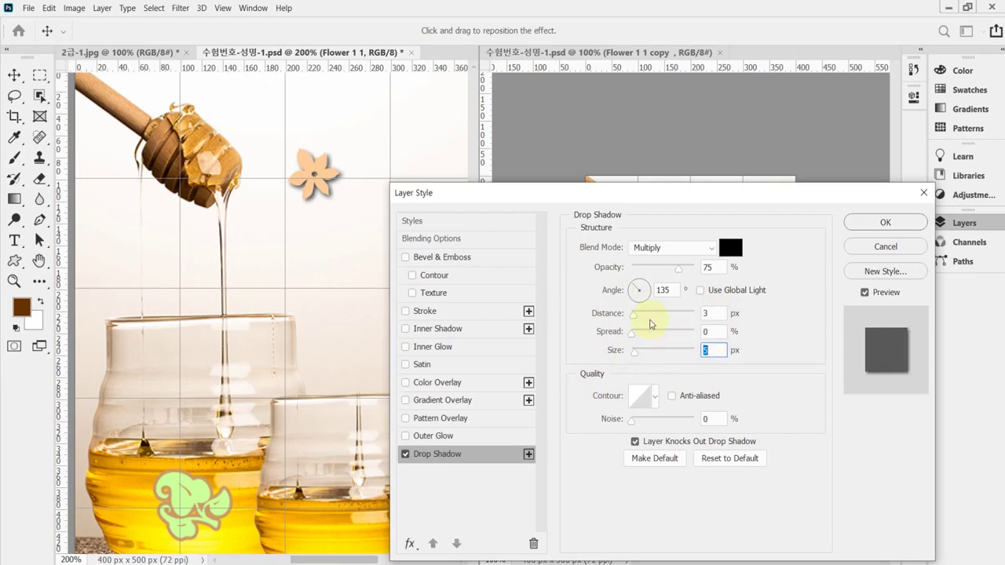
text(7)
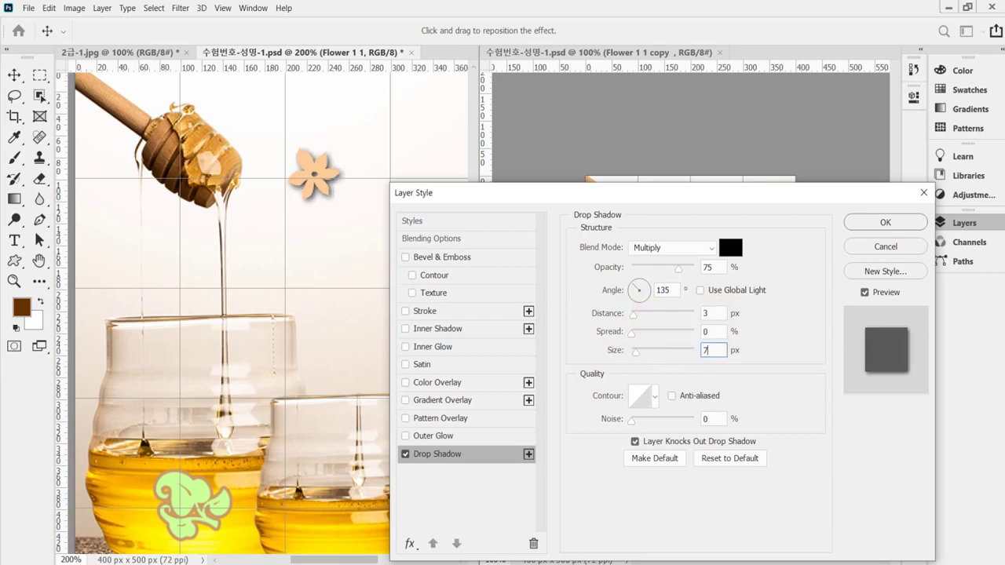
key(Return)
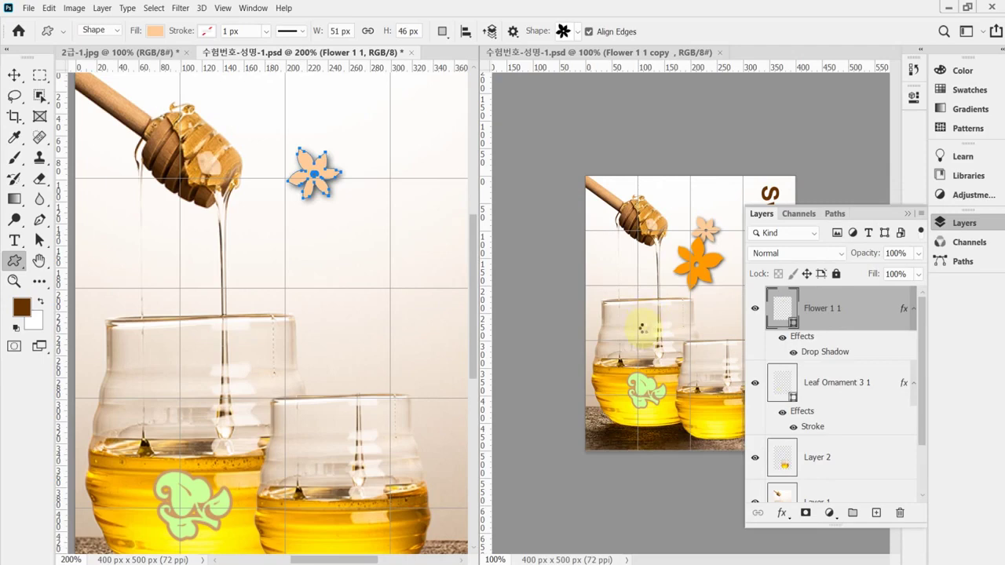
key(ctrl+s)
Duplicate the small flower and transform the copy below it, scaled to about 172% and rotated about 104°
key(ctrl+j)
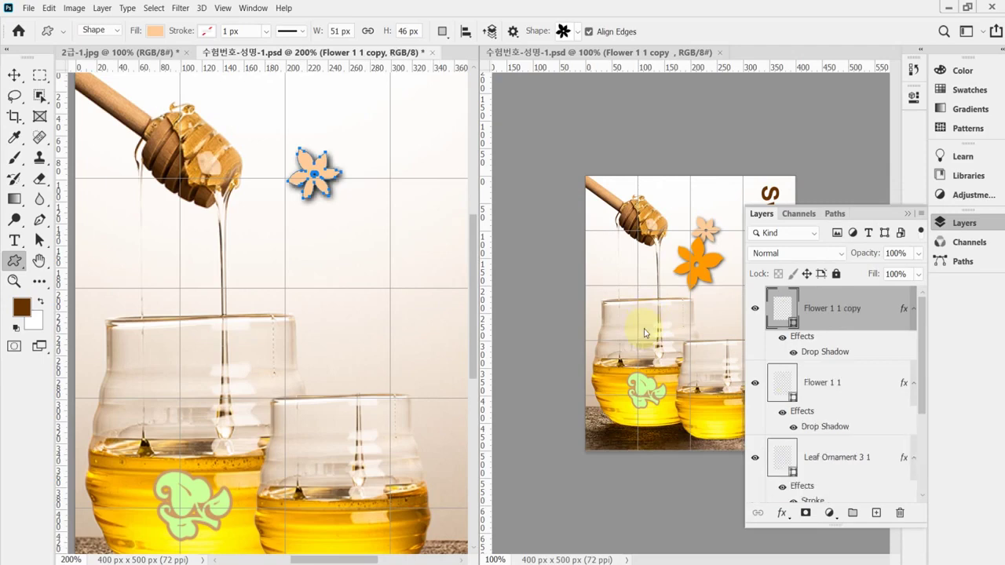
key(ctrl+t)
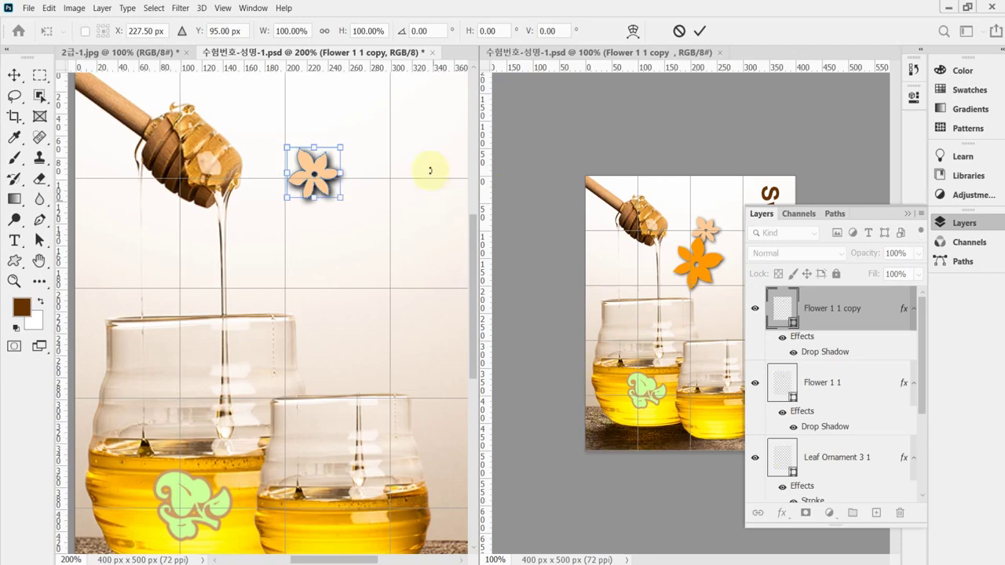
drag(331, 183, 368, 287)
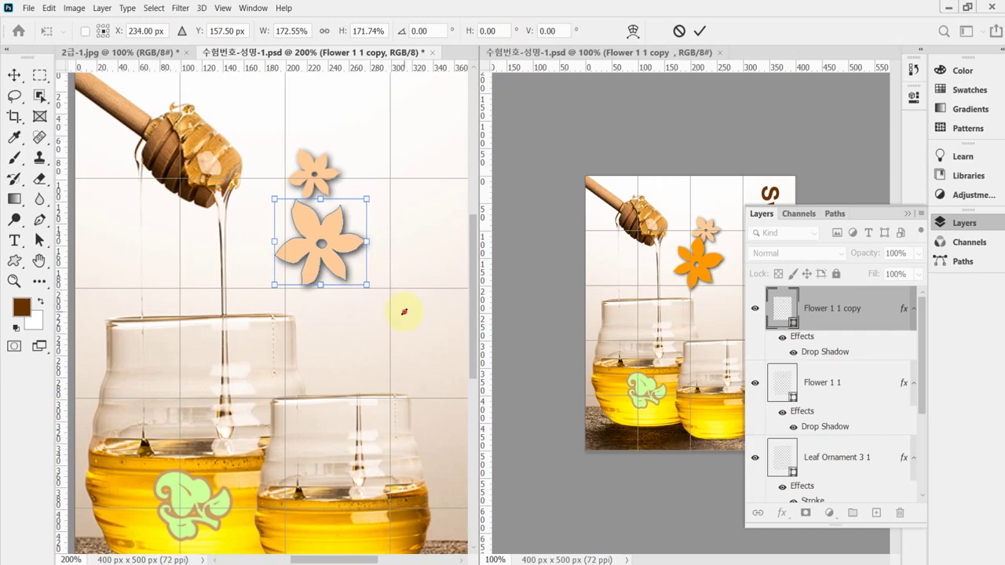
drag(404, 309, 408, 179)
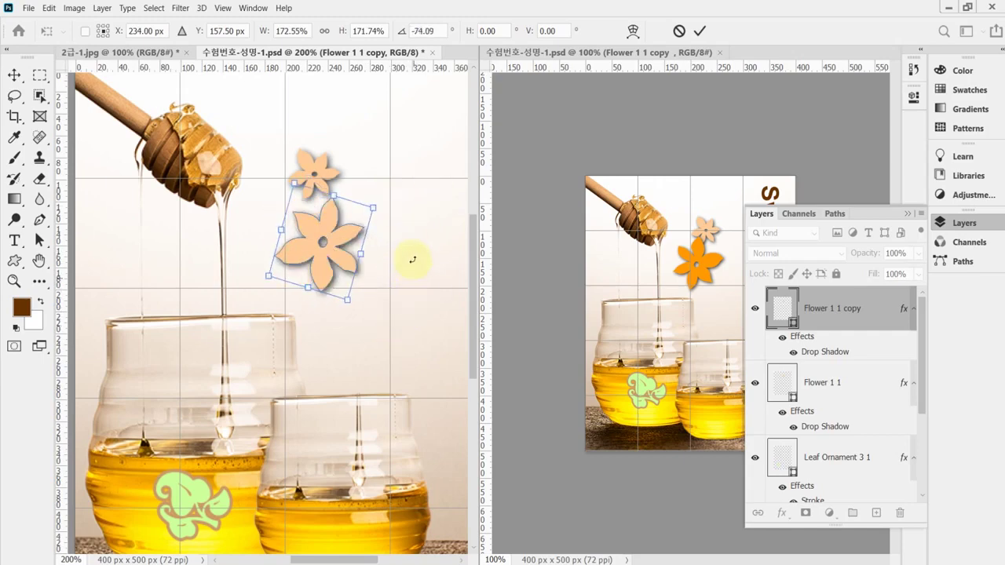
drag(411, 258, 448, 246)
drag(315, 254, 310, 246)
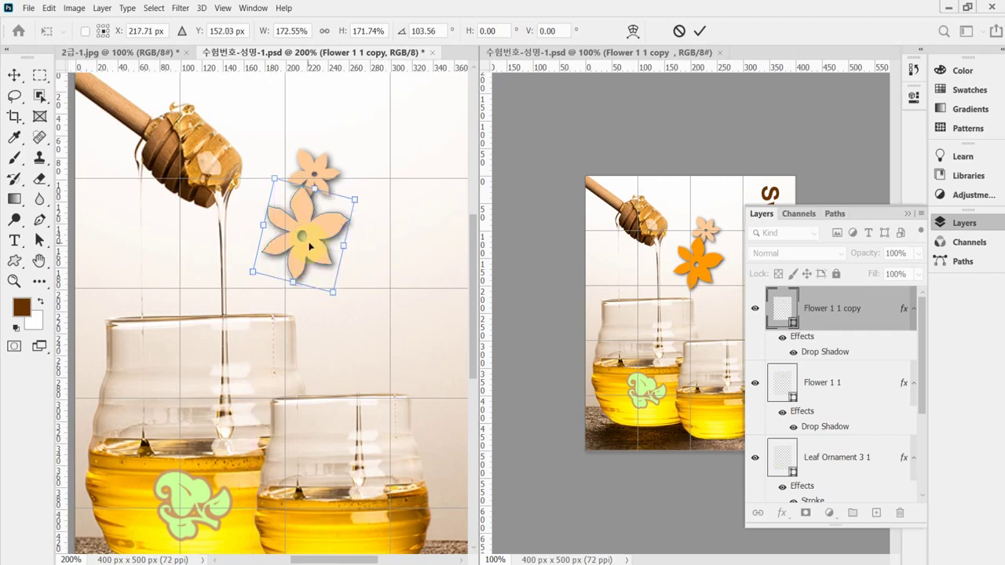
Refine the flower copy to about 180% scale and 109° rotation, nudging it into place just below the small flower
click(310, 246)
drag(333, 292, 312, 269)
key(Left)
key(Left)
key(Left)
key(Left)
key(Left)
key(Left)
key(Left)
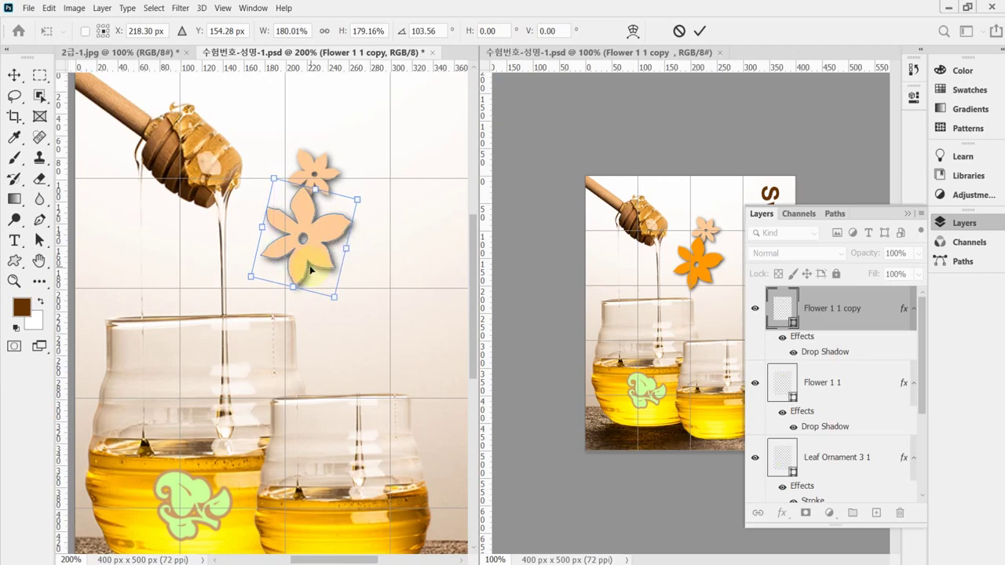
key(Down)
key(Down)
key(Down)
key(Down)
key(Down)
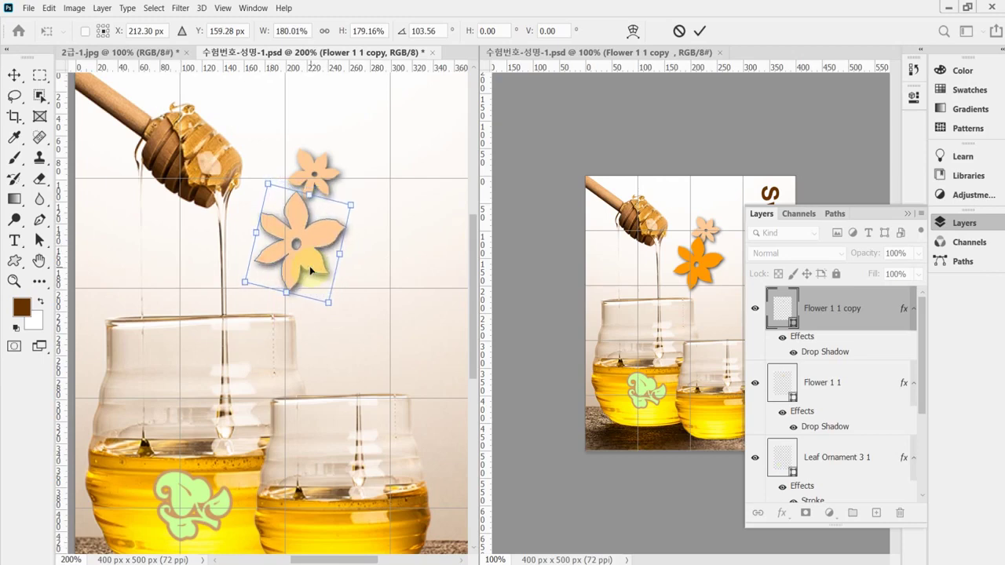
key(Down)
drag(392, 226, 386, 236)
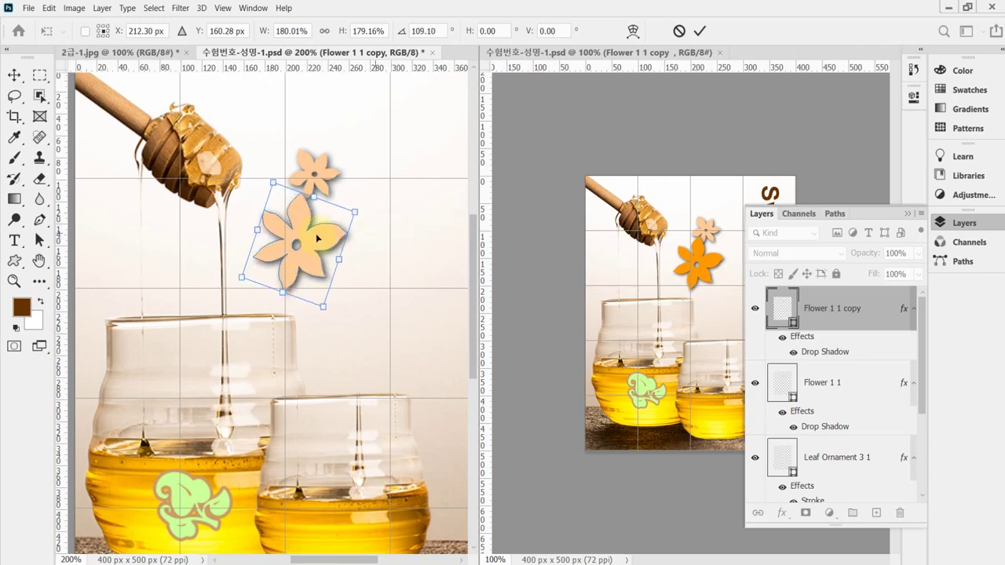
key(Up)
key(Up)
key(Up)
key(Return)
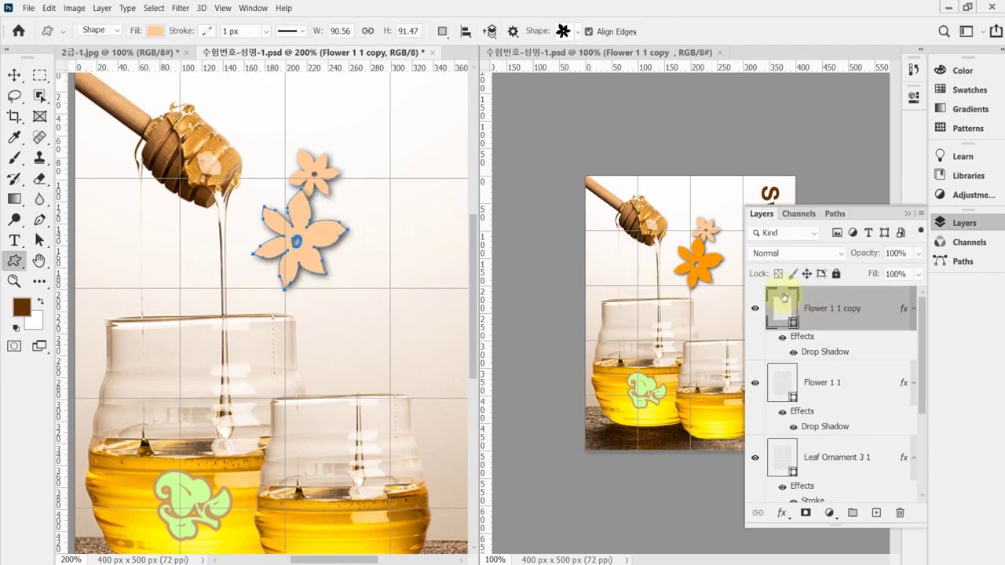
Set the larger flower's fill color to #ff9900 and save the document
double_click(782, 311)
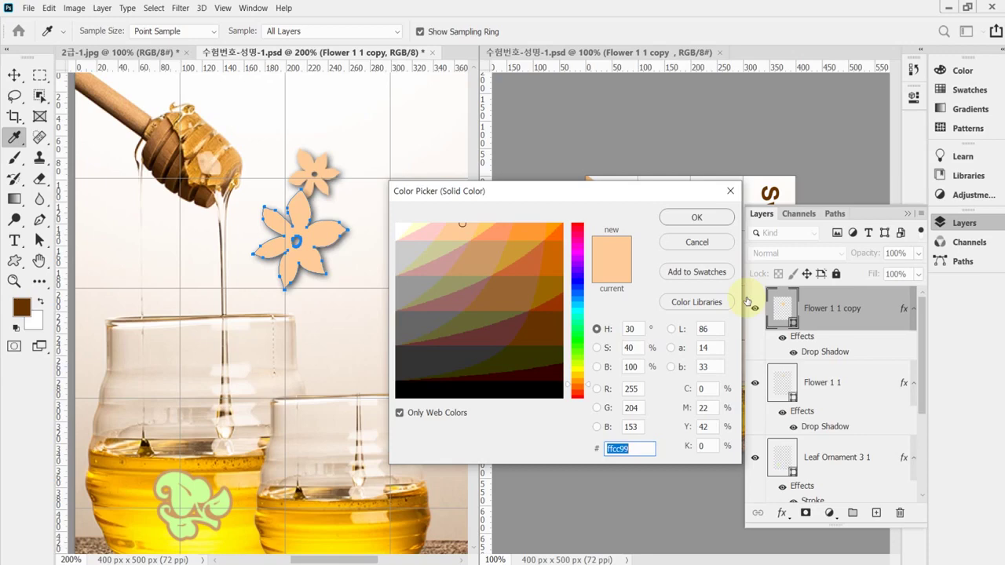
text(f90)
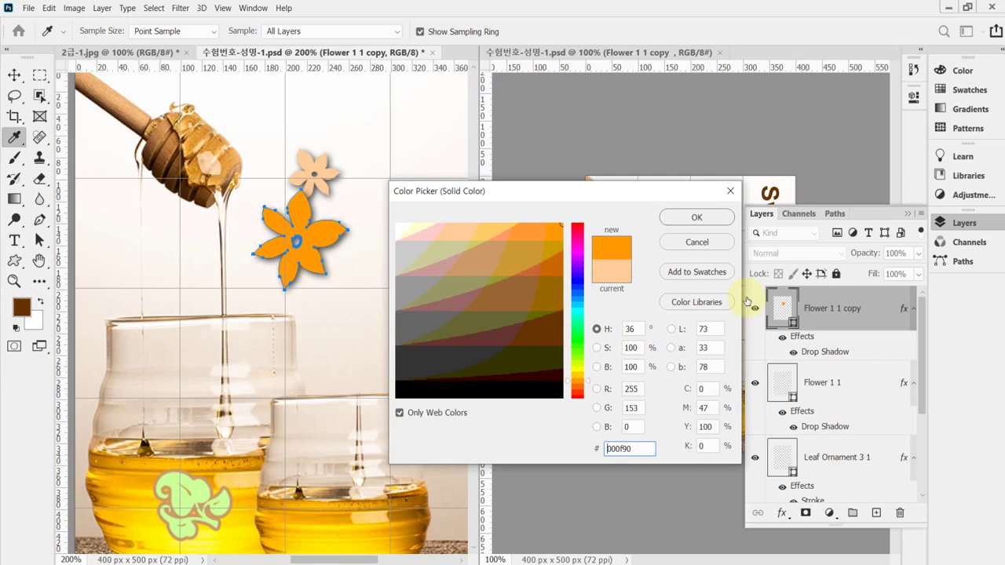
key(Return)
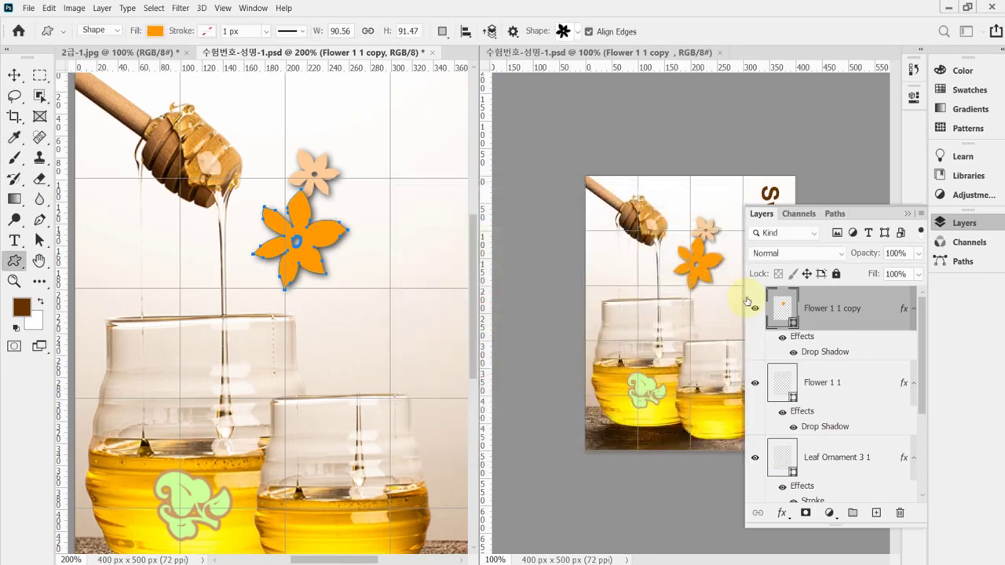
key(ctrl+s)
Start a vertical text line near the upper-right corner of the image, keeping its vertical orientation
key(ctrl+minus)
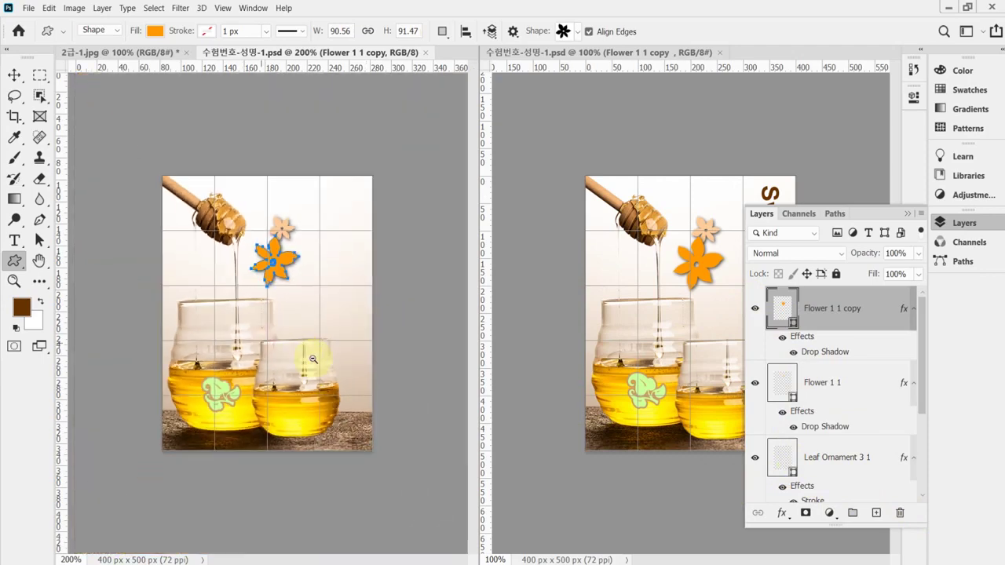
click(946, 224)
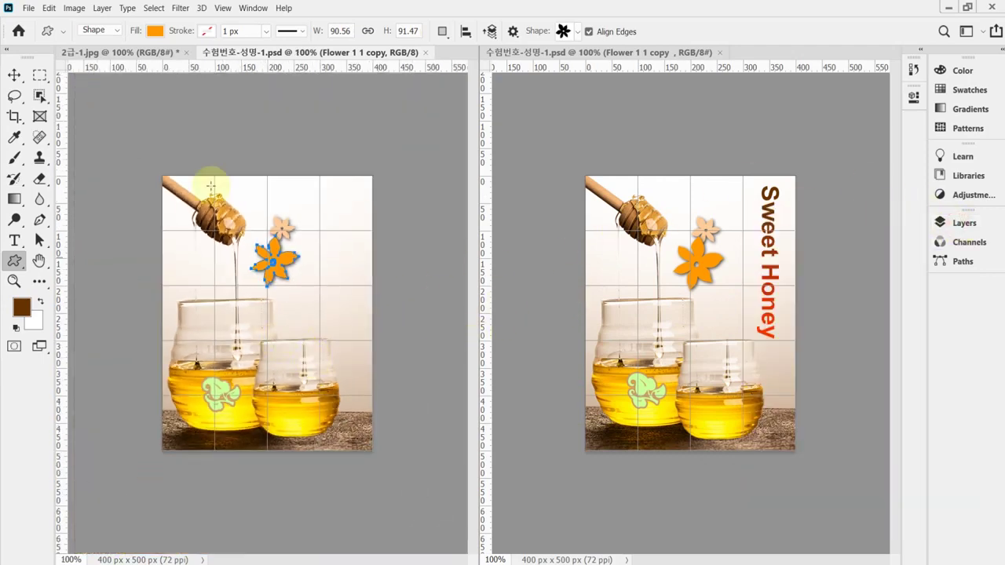
drag(14, 240, 110, 258)
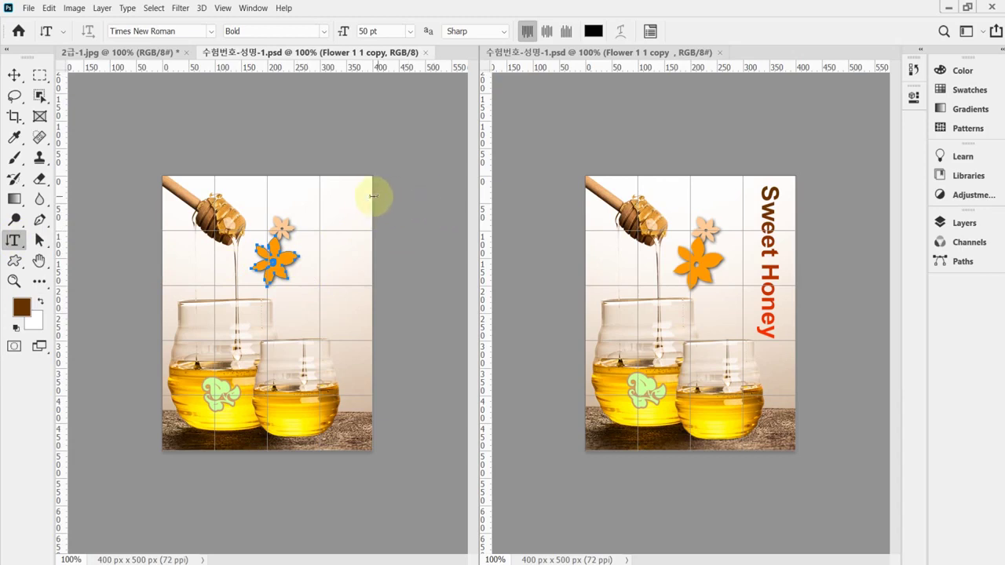
click(337, 191)
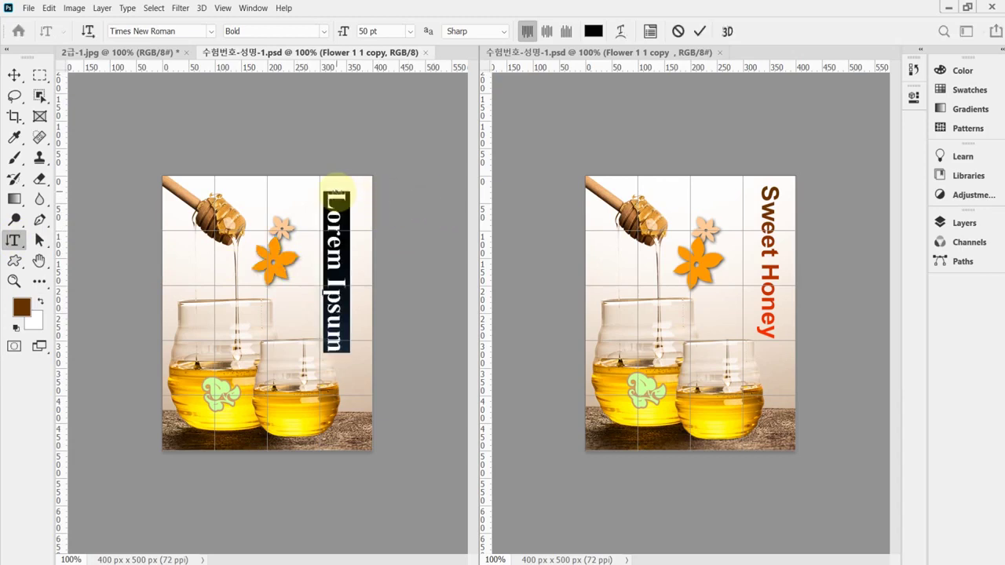
click(87, 32)
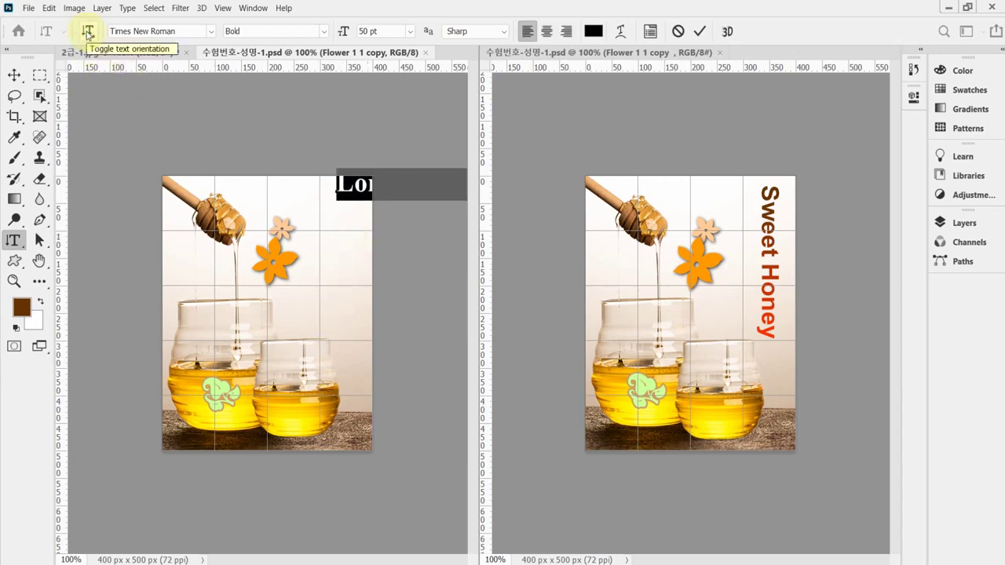
click(88, 32)
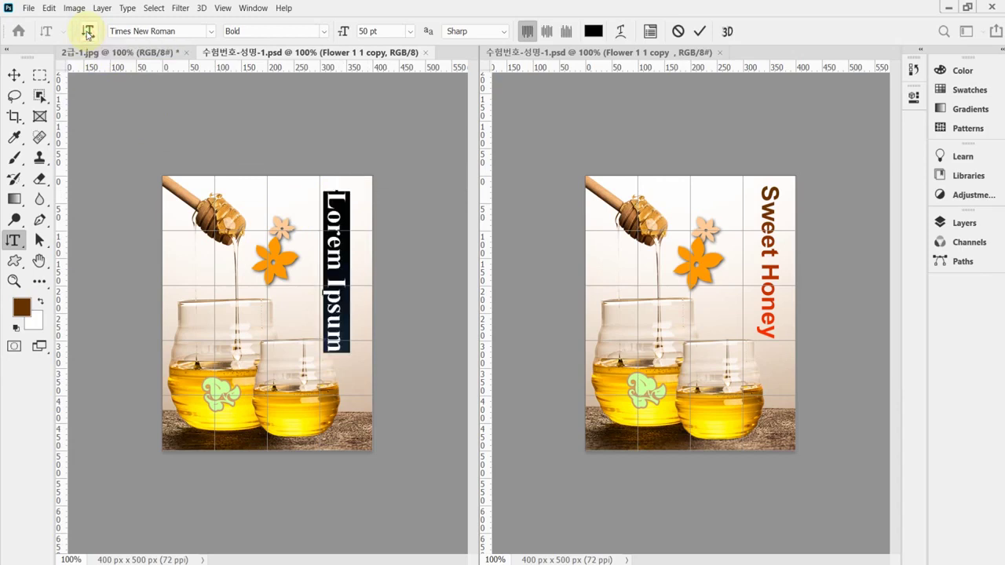
Set the vertical text's font to Arial Bold at 45 pt
click(173, 31)
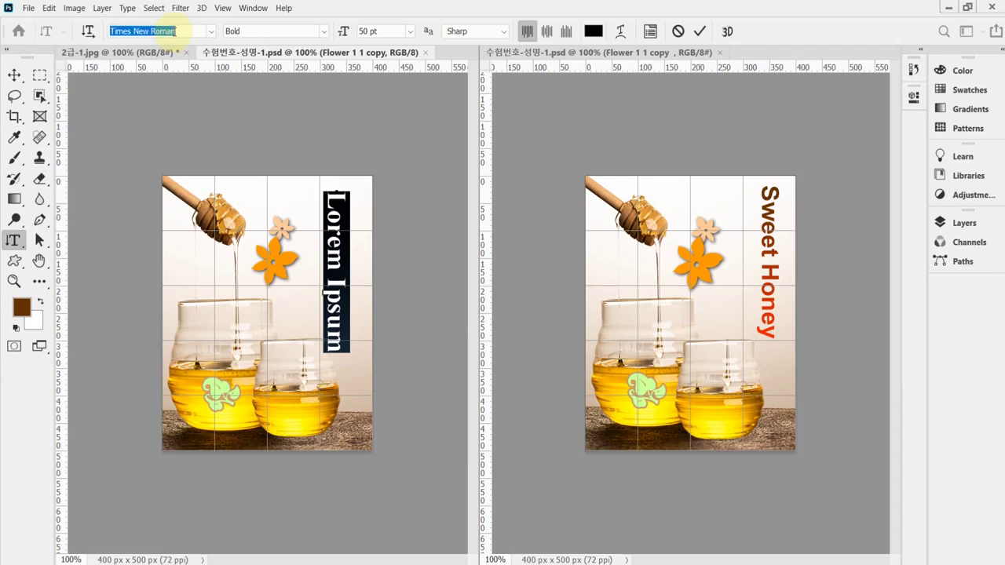
text(ar)
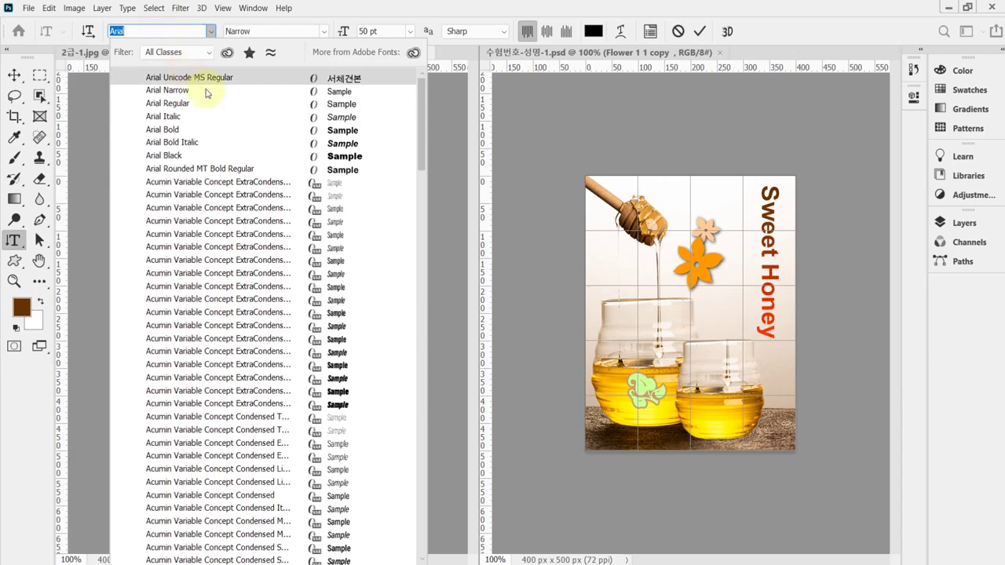
click(216, 129)
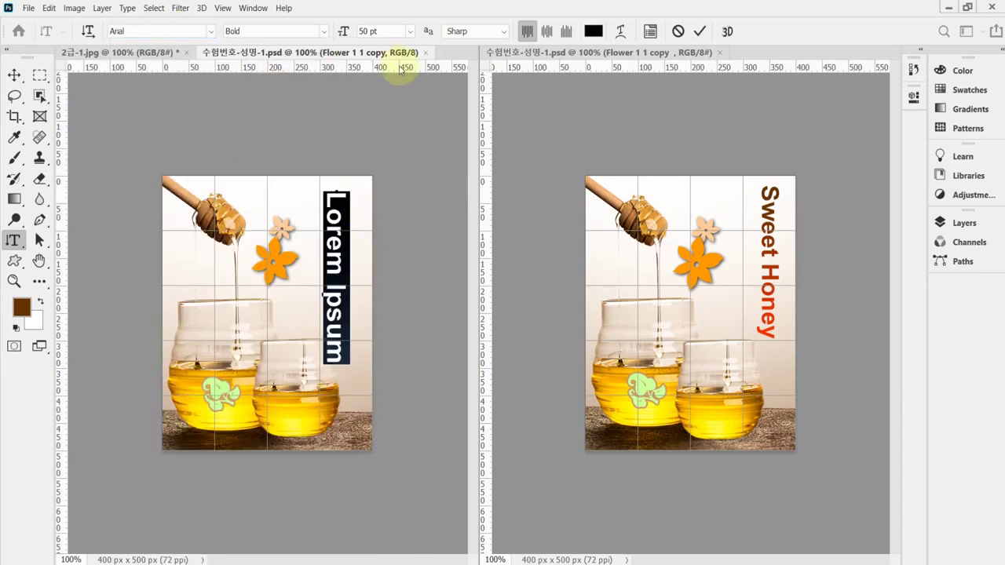
click(368, 31)
text(45)
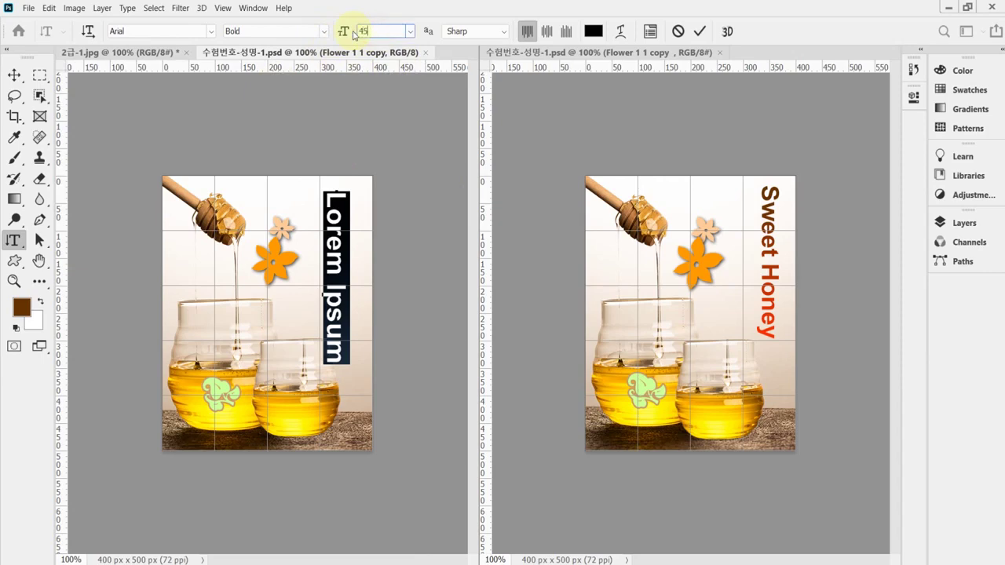
key(Return)
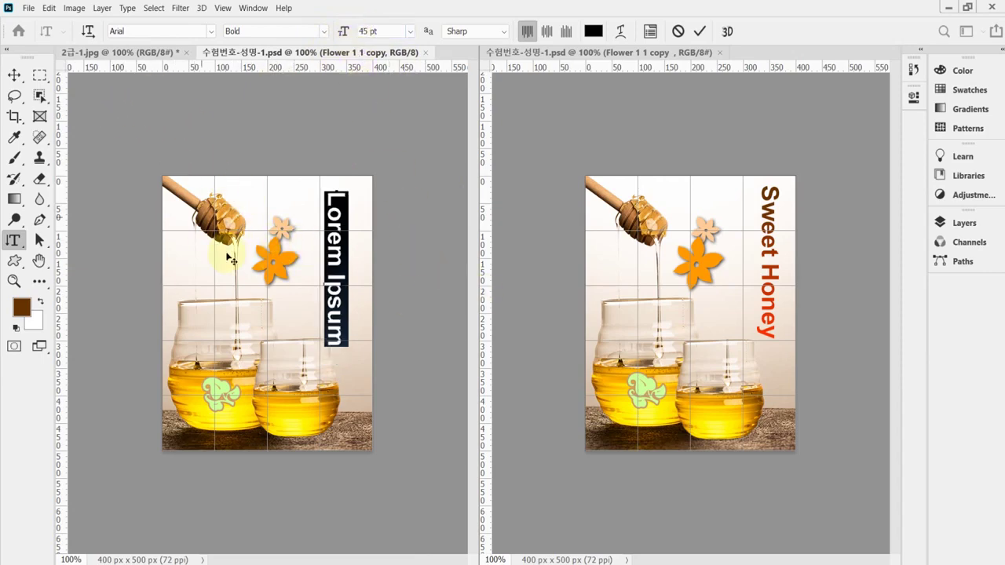
Replace the placeholder text with "Sweet Honey" and move it closer to the image's upper-right corner
click(338, 192)
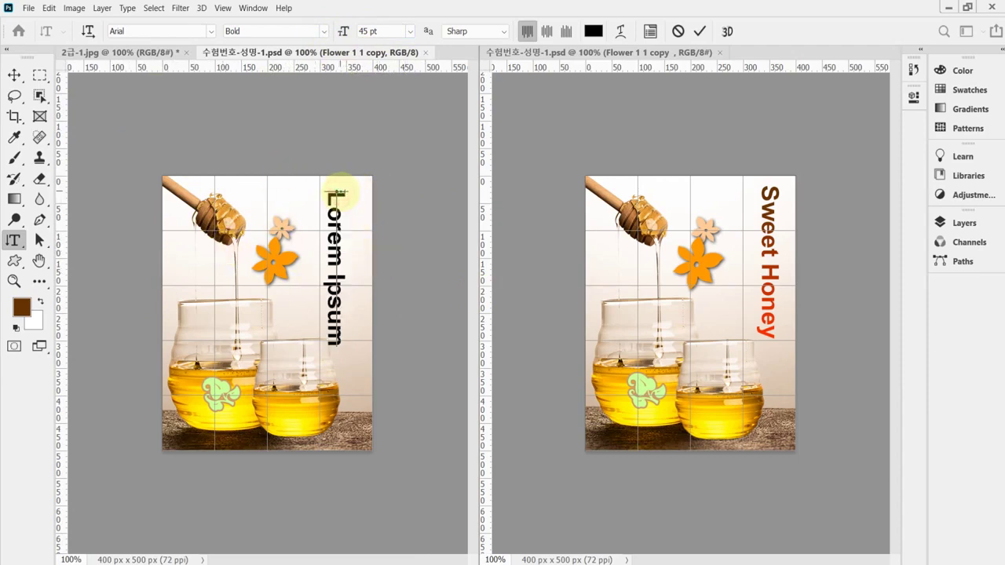
key(ctrl+a)
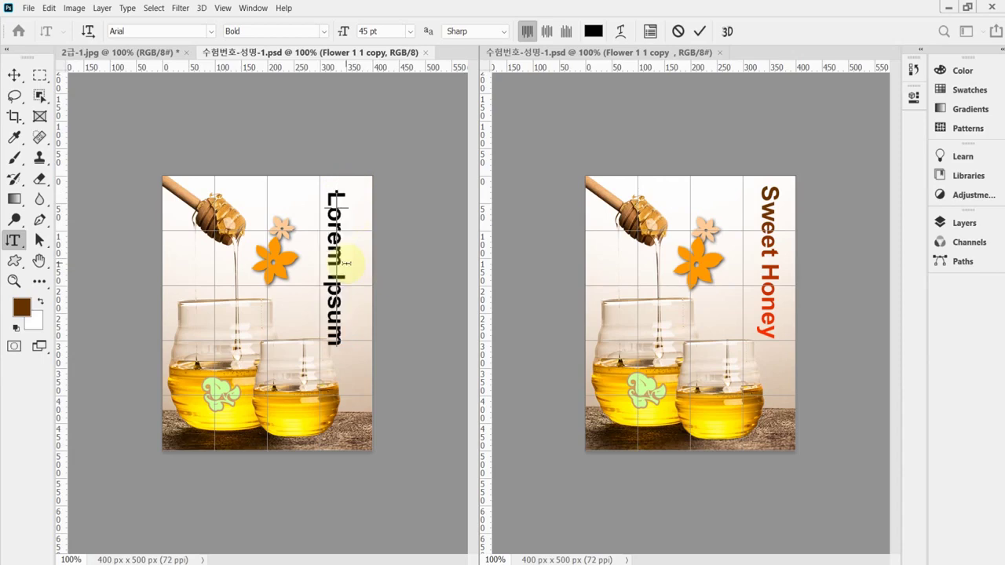
text(Sweet)
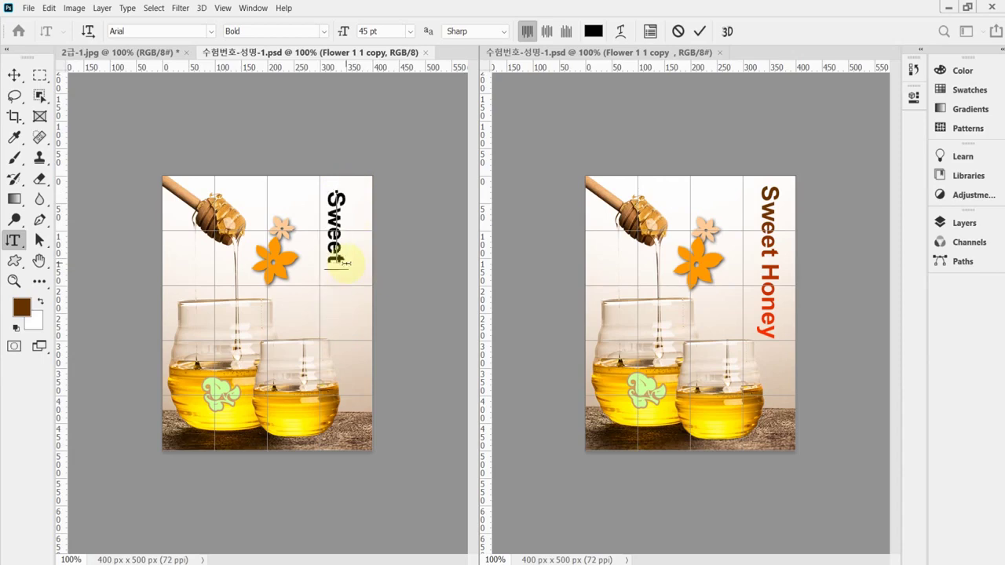
text( Honey)
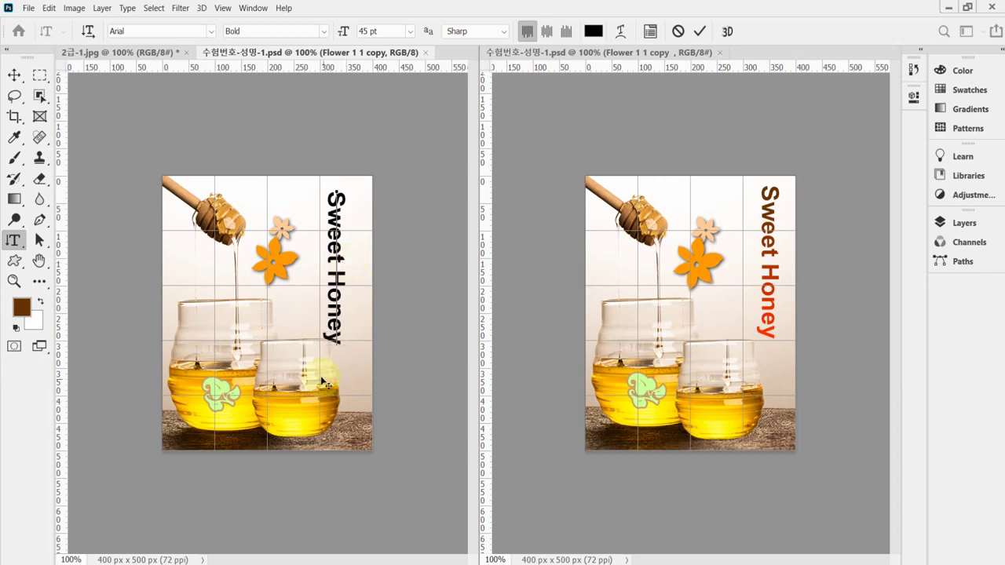
drag(385, 366, 394, 362)
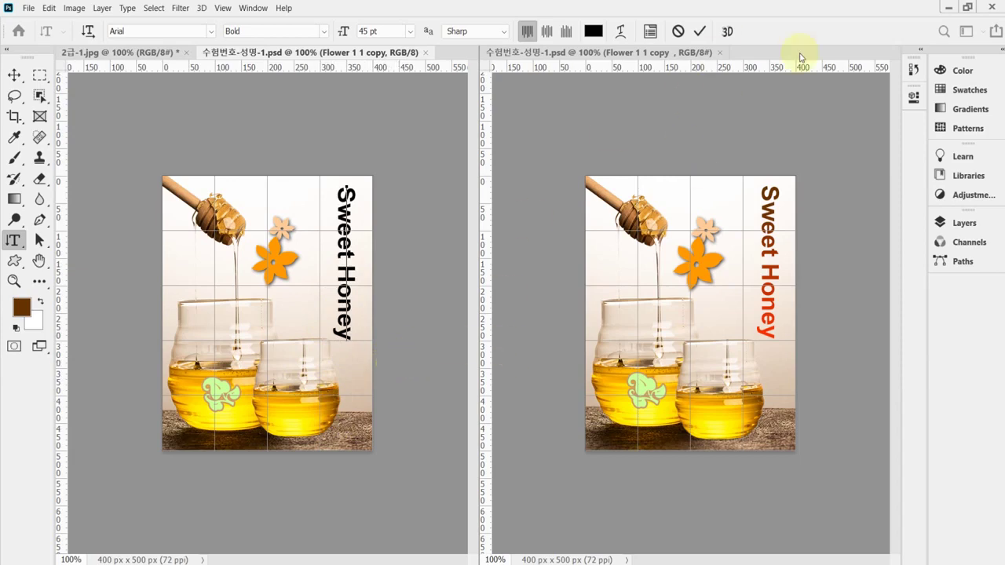
Commit the Sweet Honey text and add a Gradient Overlay effect to its layer
click(964, 223)
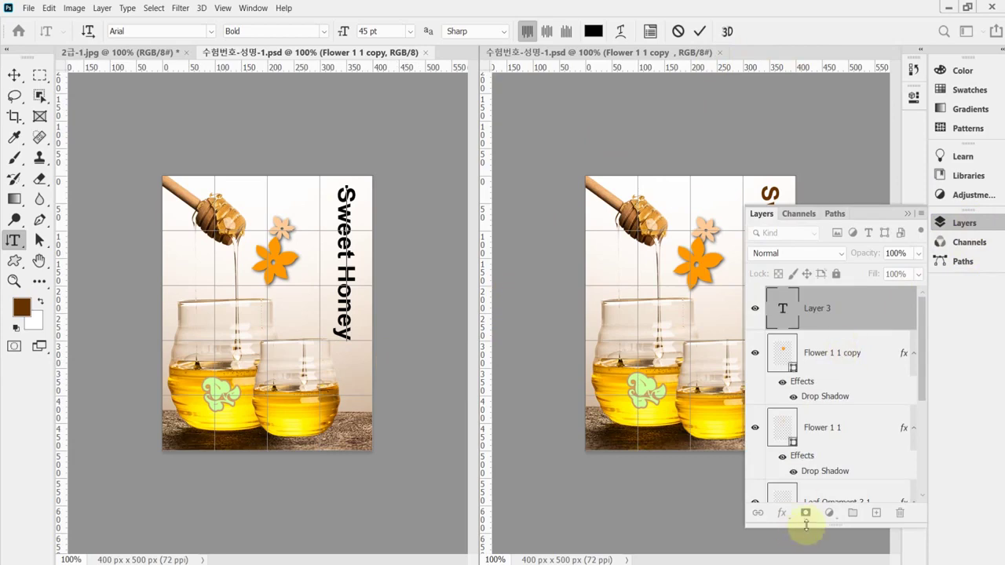
click(784, 514)
click(784, 514)
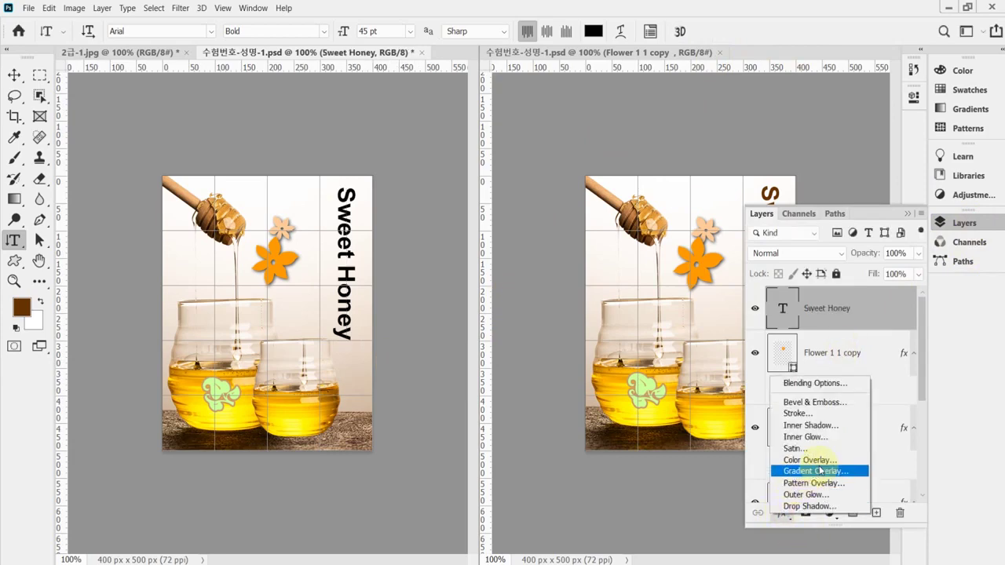
key(Escape)
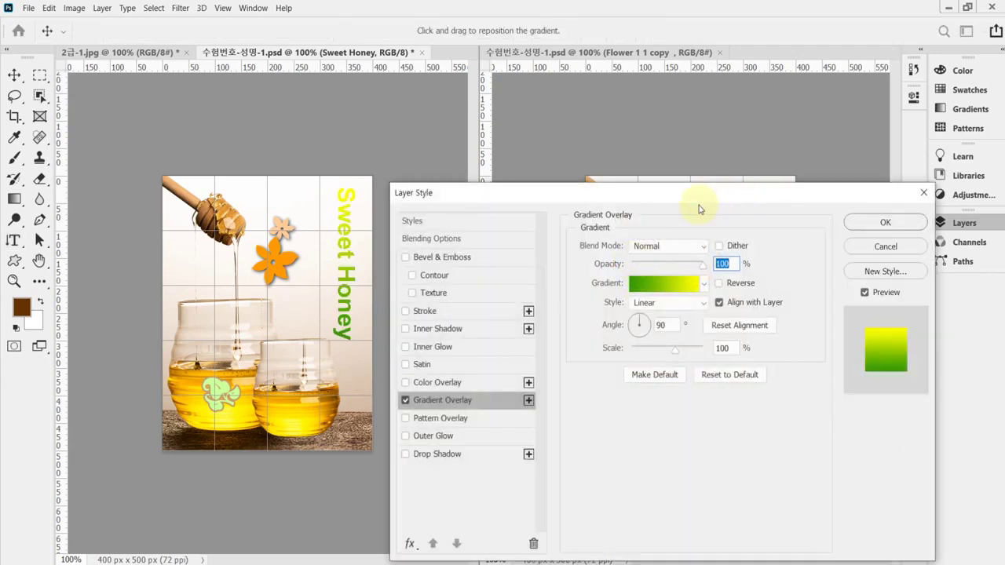
Set the text gradient's starting color stop at location 0% to #ff3300
click(667, 285)
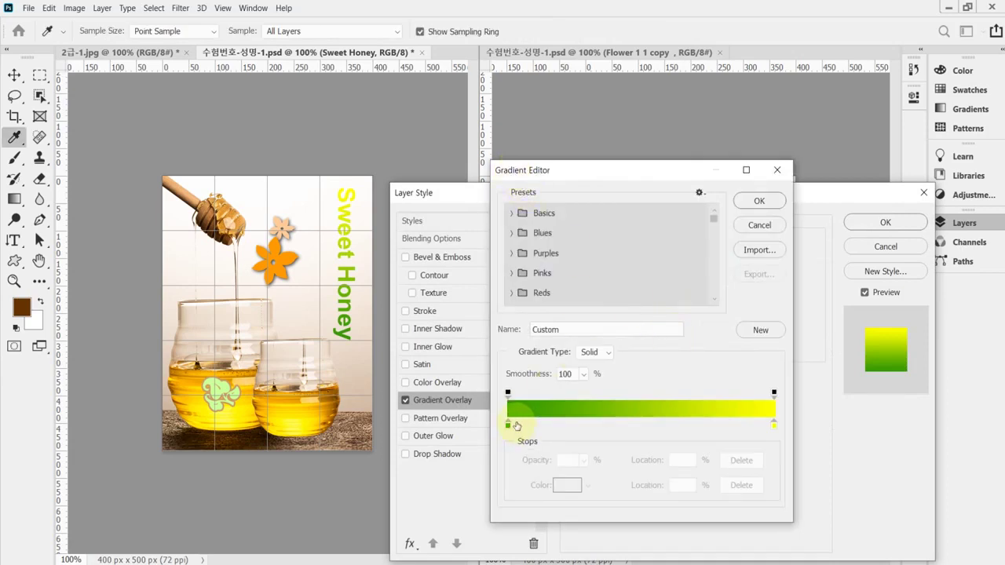
click(507, 429)
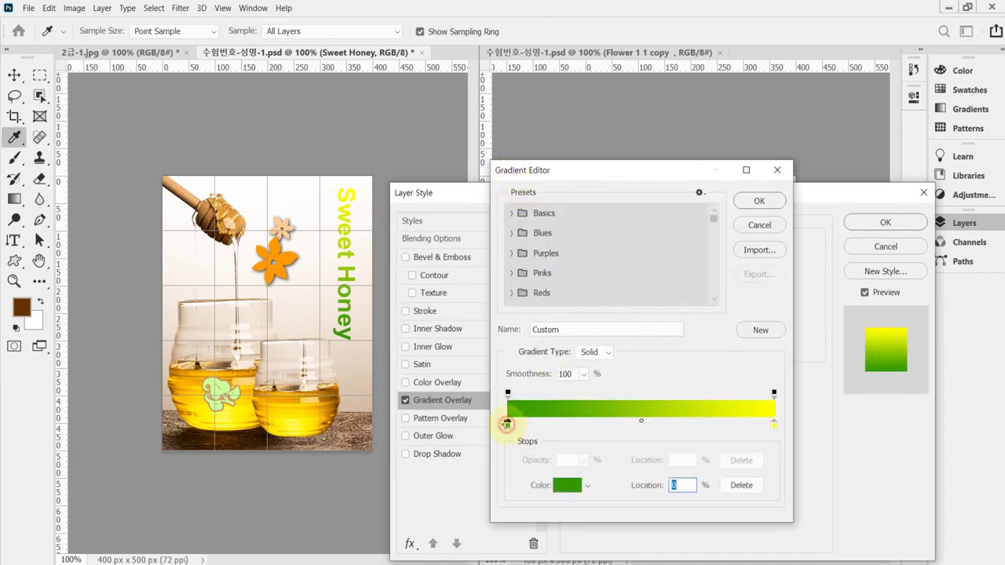
double_click(508, 428)
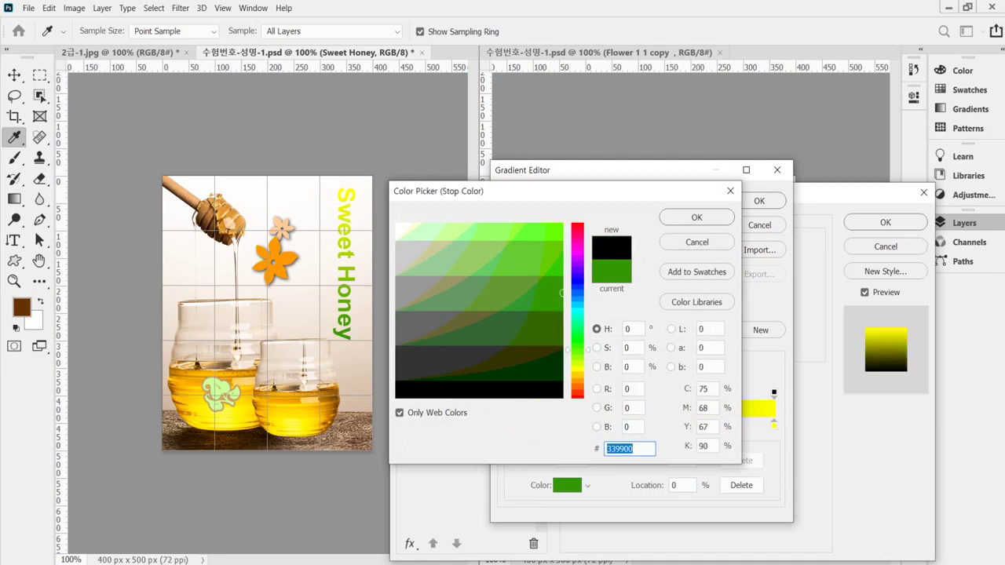
text(ff3300)
key(Return)
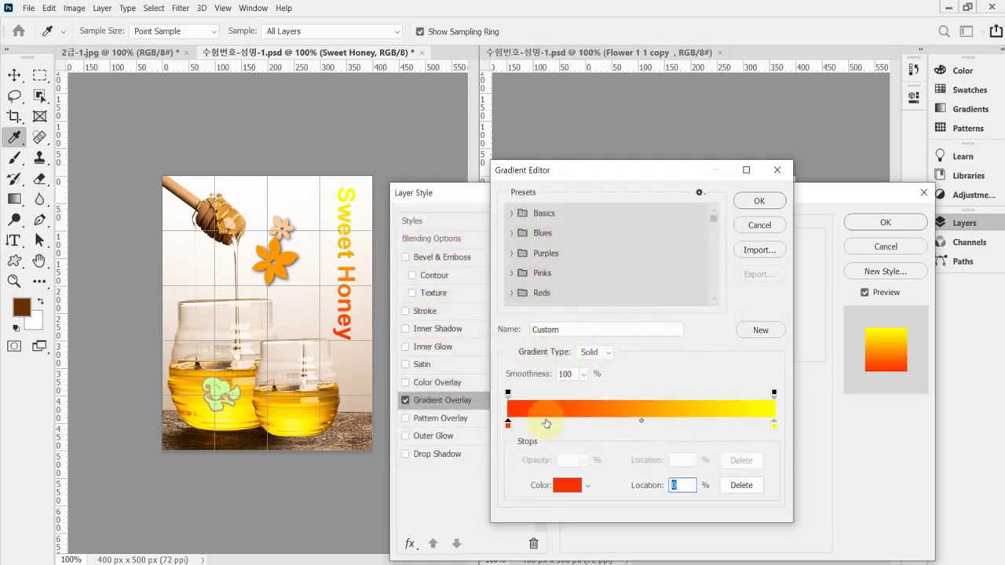
Set the text gradient's ending color stop at location 100% to #663300 and apply the Gradient Overlay
click(774, 426)
double_click(775, 427)
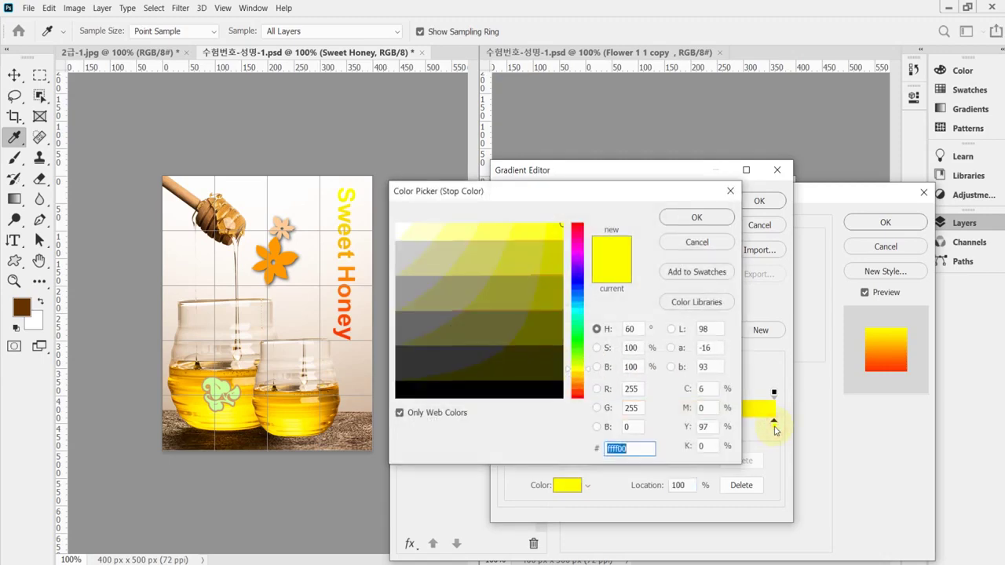
text(630)
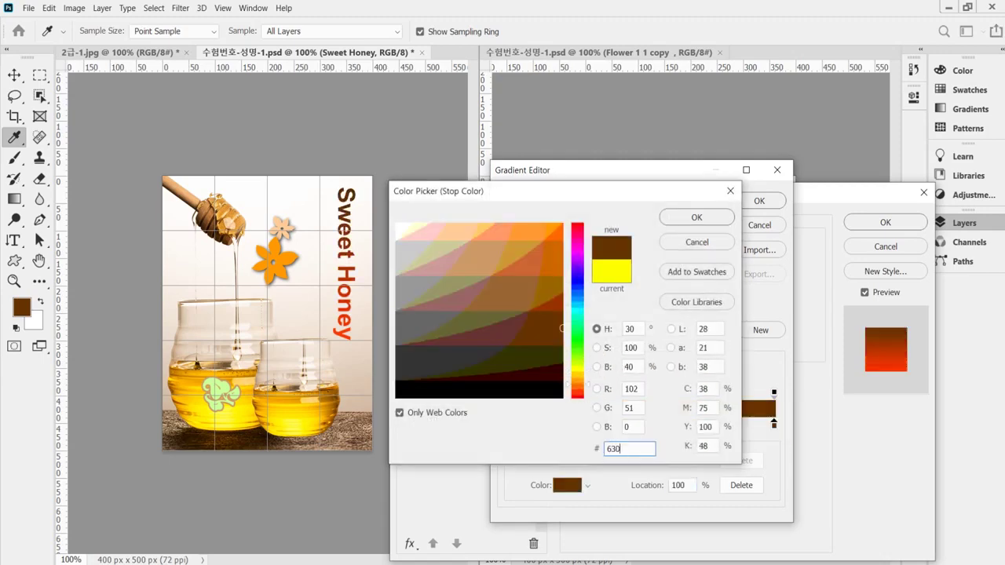
key(Return)
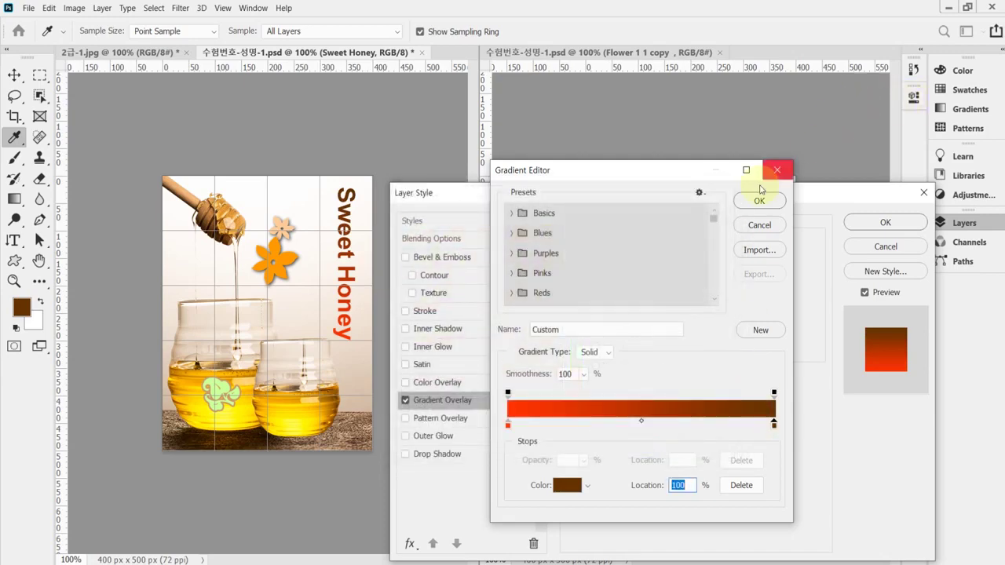
click(760, 197)
drag(747, 196, 761, 252)
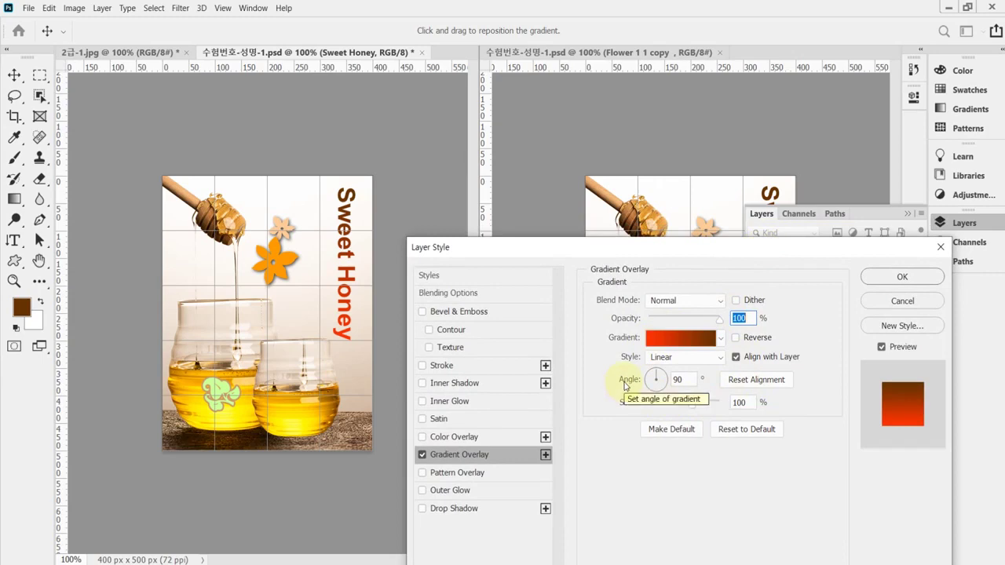
click(900, 276)
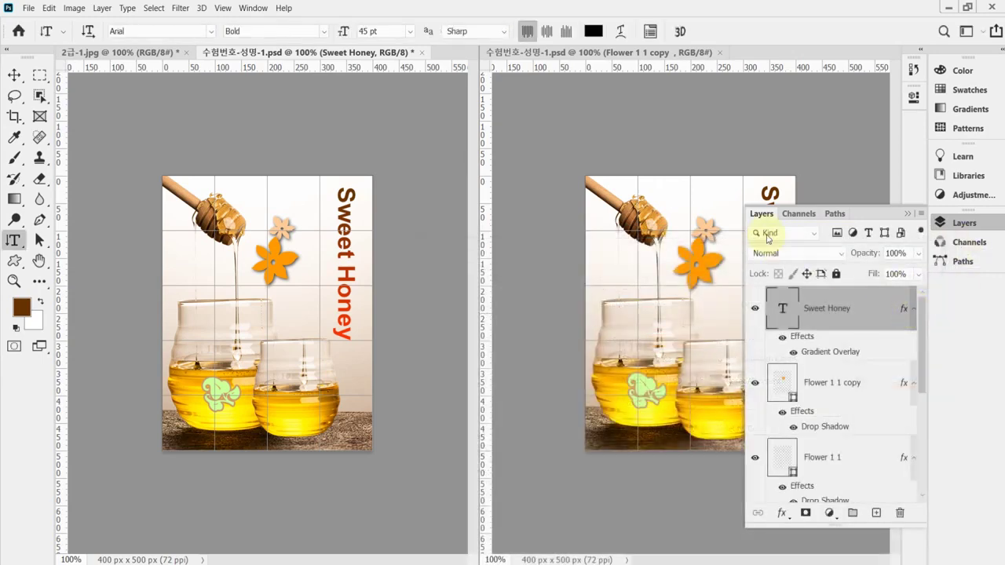
Hide the grid over the finished Sweet Honey composition and save the document
click(958, 224)
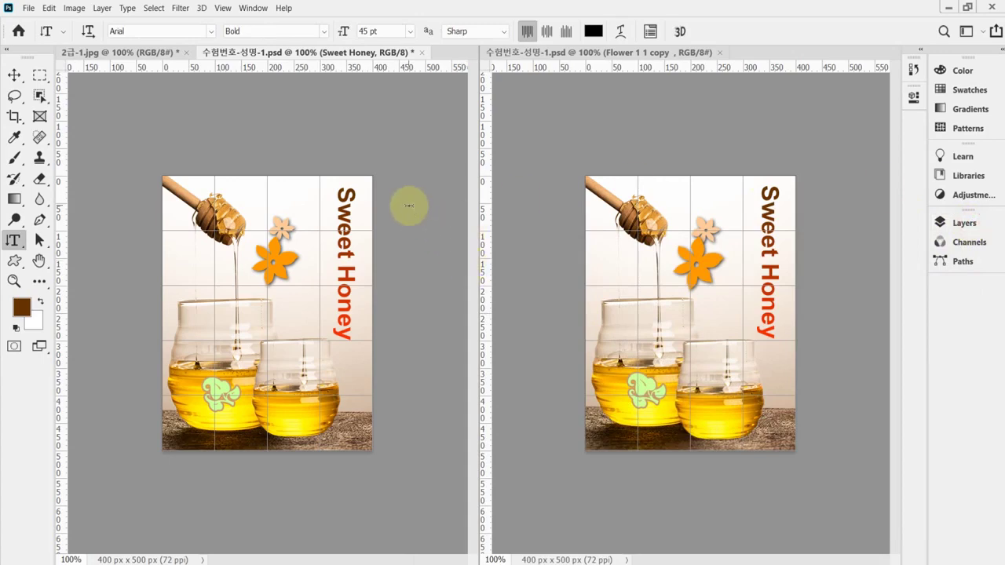
key(ctrl+apostrophe)
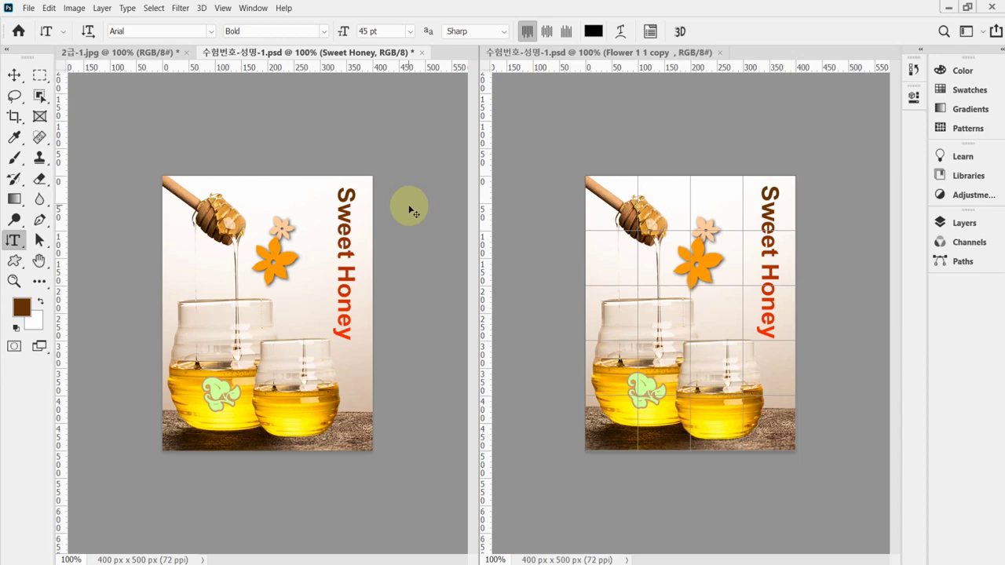
key(ctrl+s)
Save a JPEG copy as 수험번호-성명-1.jpg in the 문서\GTQ folder with quality 8
key(ctrl+shift+s)
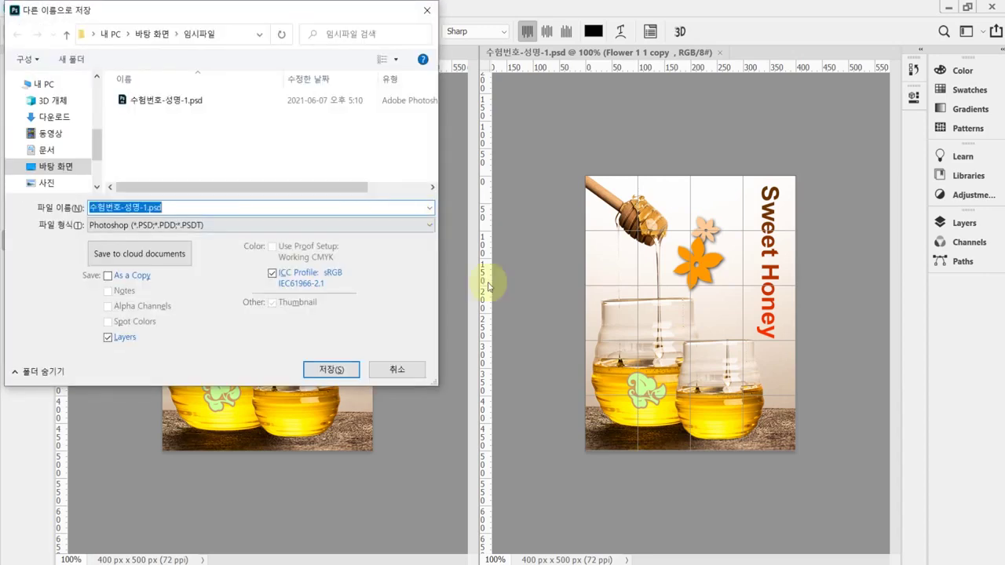
click(115, 227)
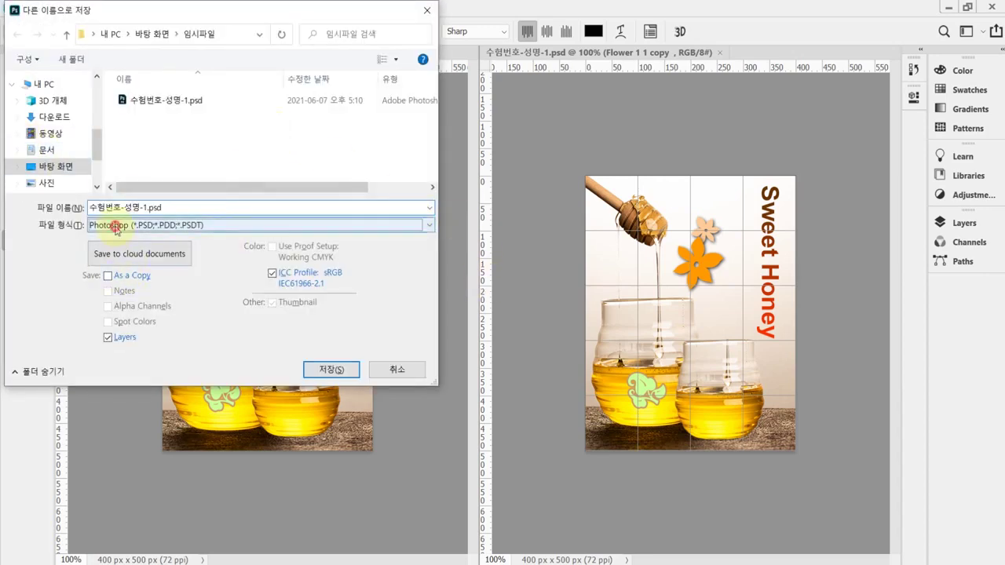
click(115, 226)
click(138, 331)
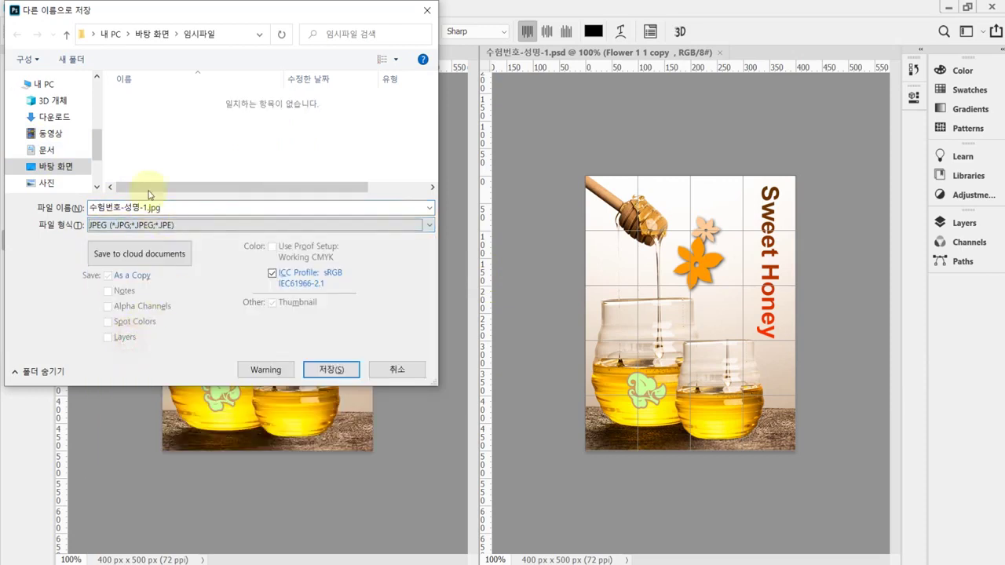
click(45, 85)
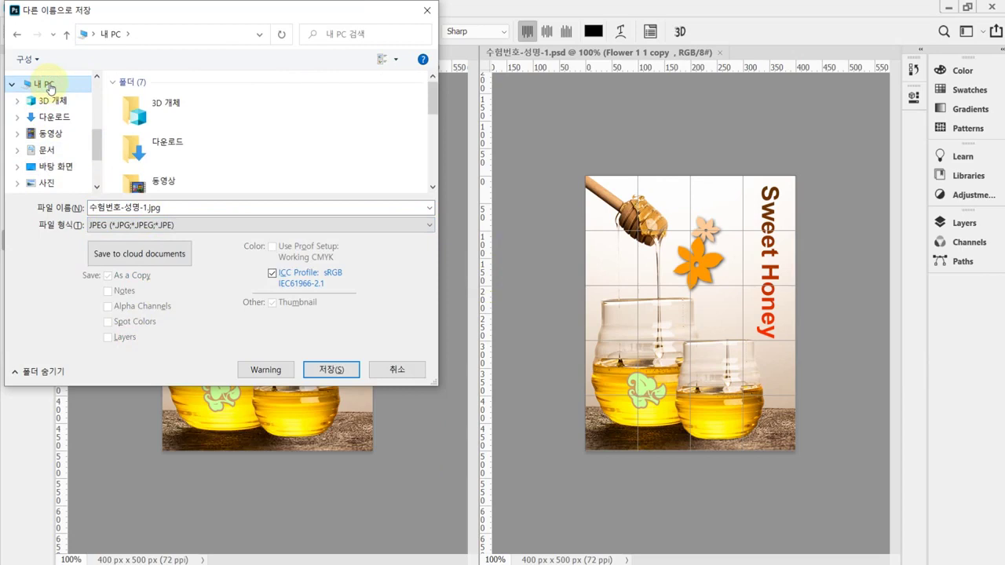
click(63, 154)
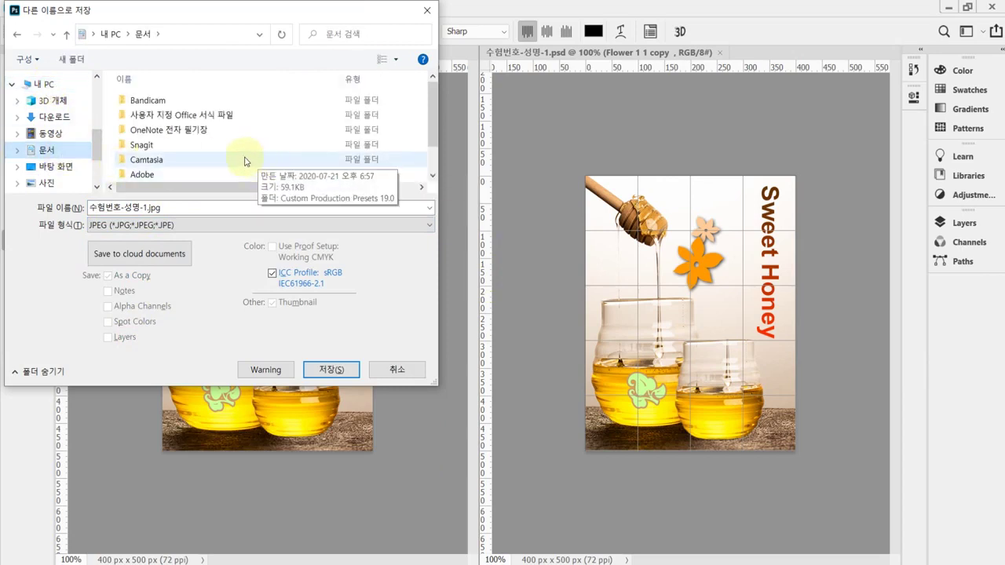
scroll(265, 163, down, 1)
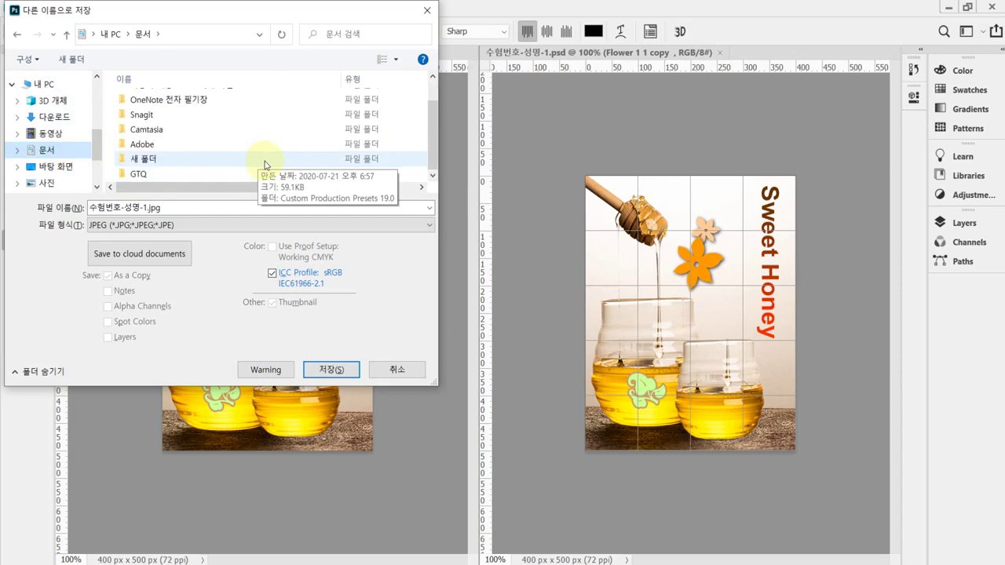
double_click(201, 174)
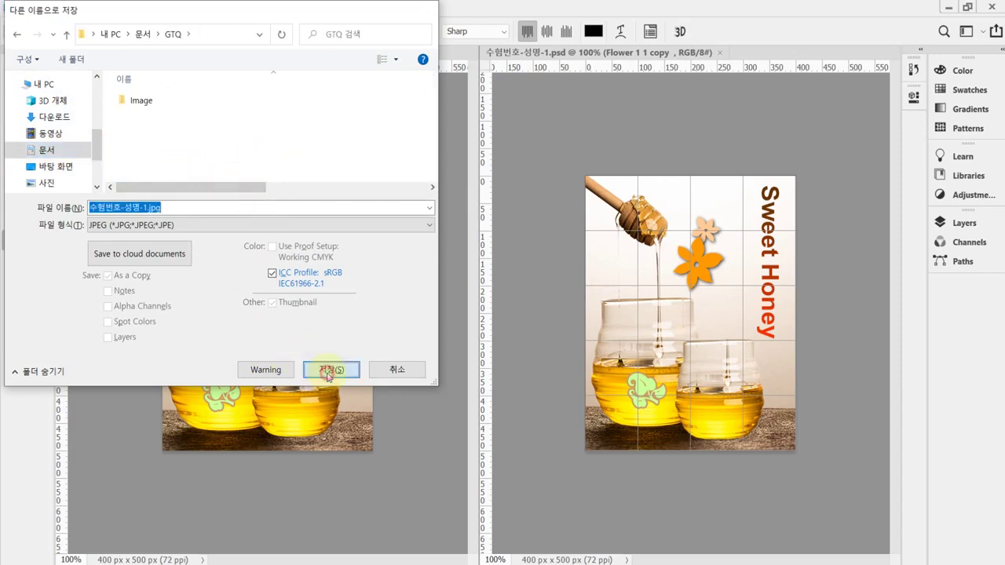
click(326, 369)
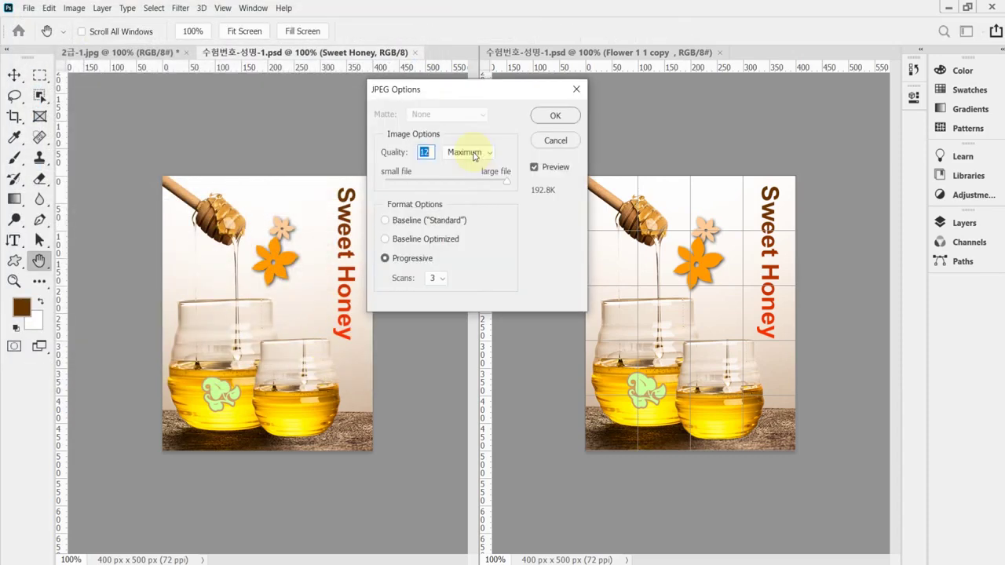
text(8)
key(Return)
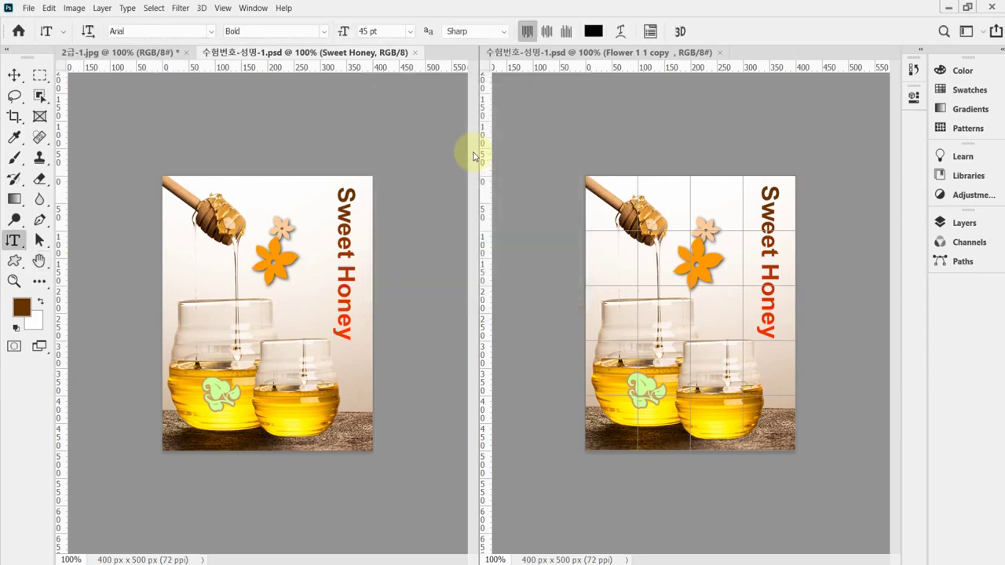
Resize the Sweet Honey image to 40 px wide by 50 px high
click(75, 8)
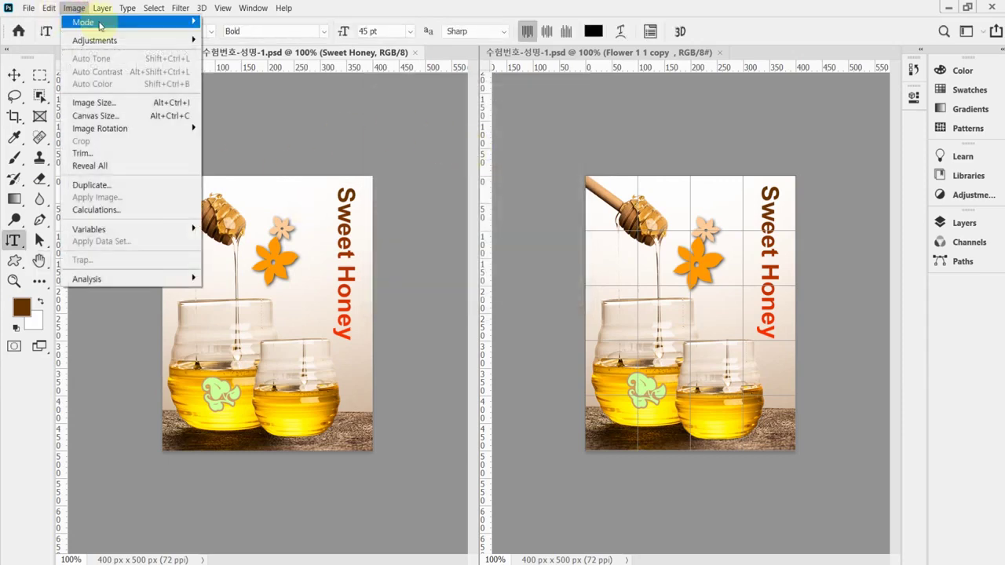
click(132, 102)
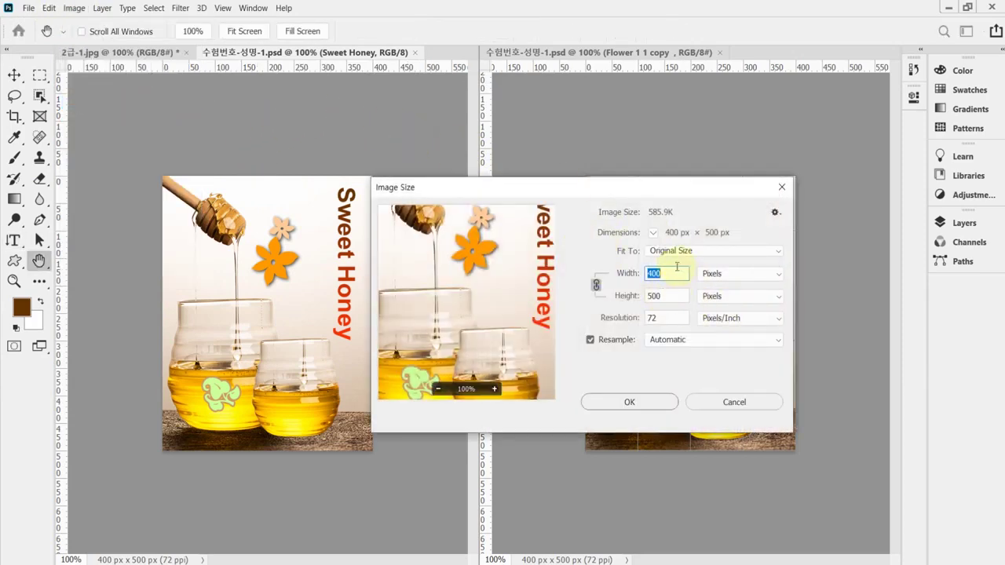
text(40)
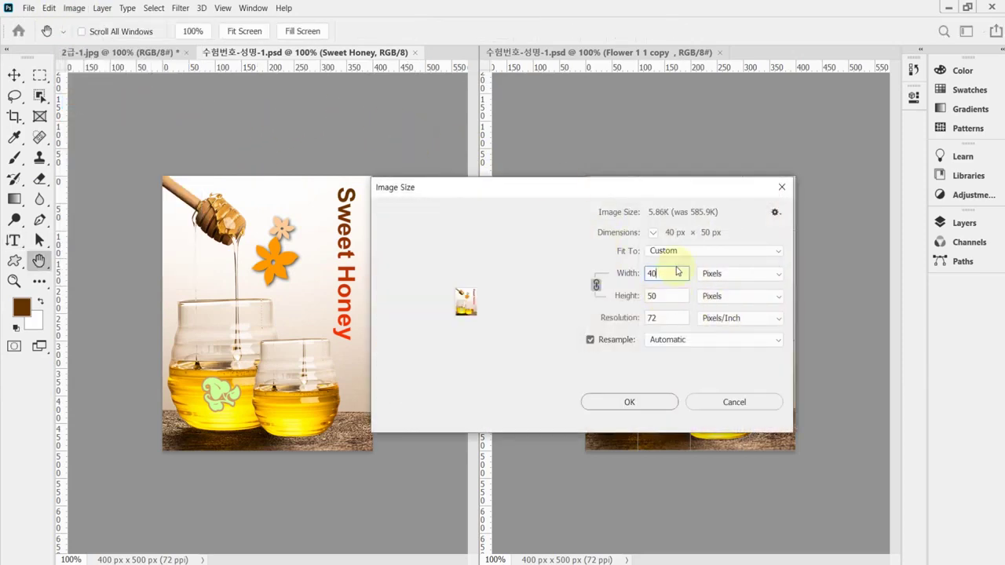
key(Return)
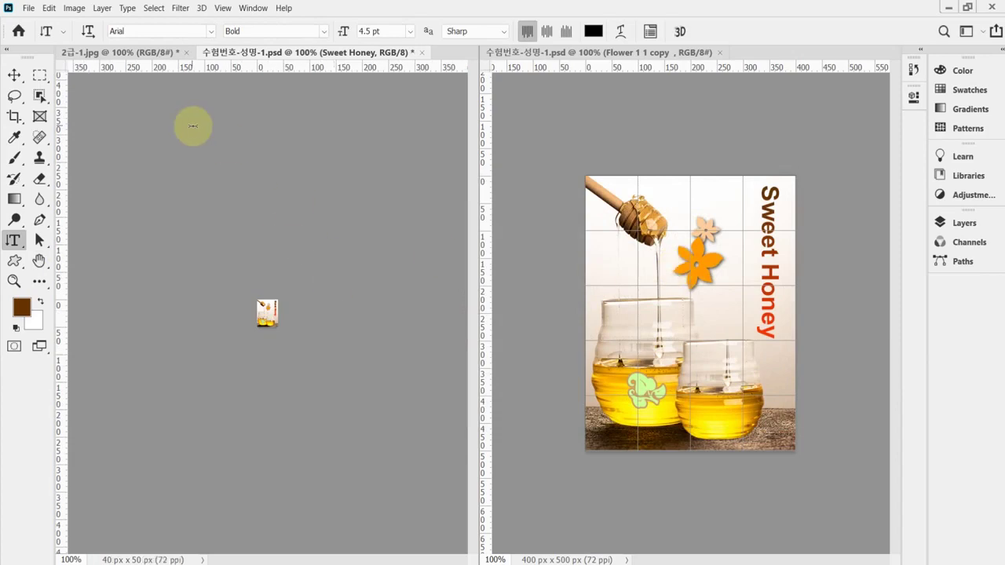
Save the reduced image in Photoshop format as 수험번호-성명-1.psd in the 문서\GTQ folder
key(ctrl+shift+s)
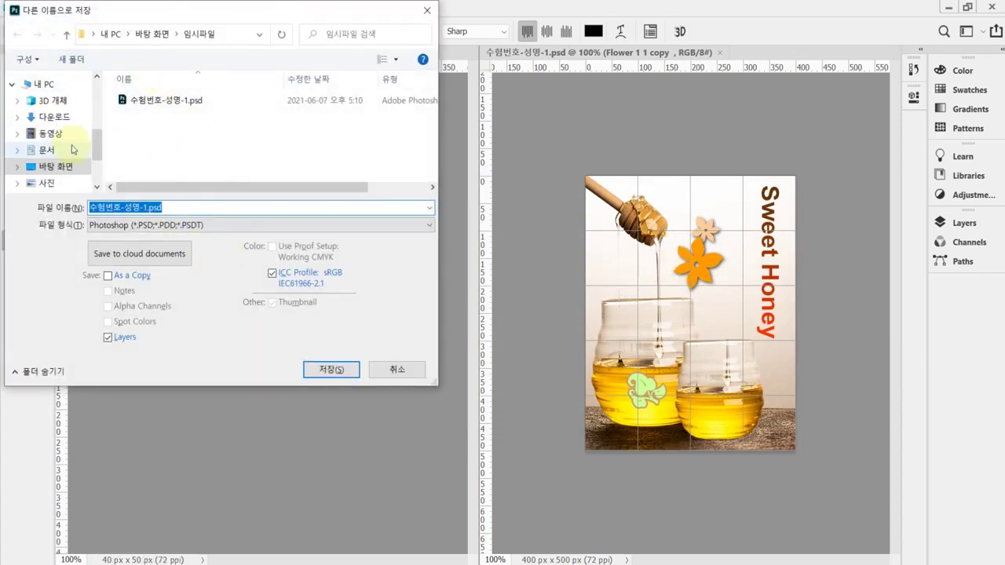
click(41, 84)
click(55, 150)
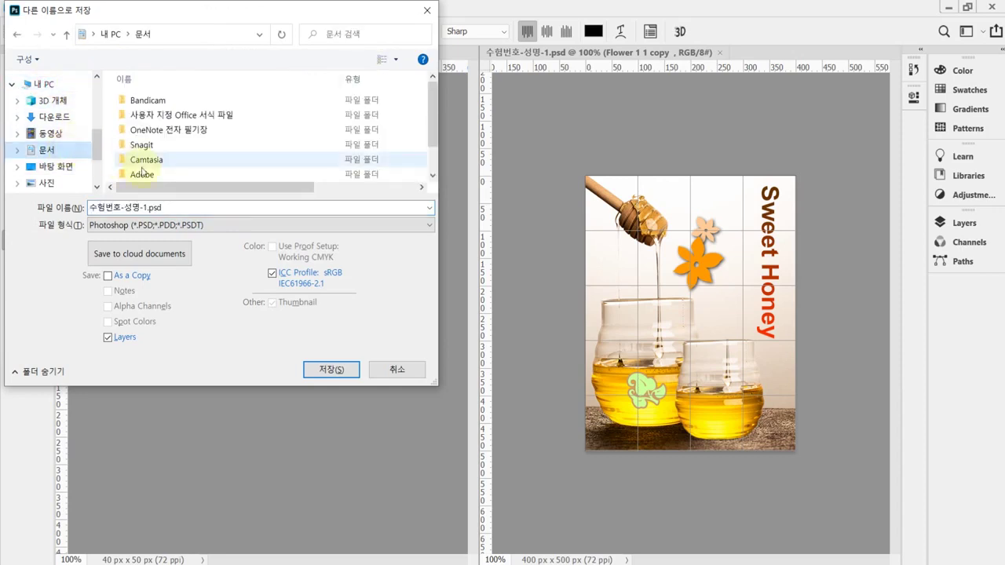
scroll(157, 179, down, 1)
double_click(150, 174)
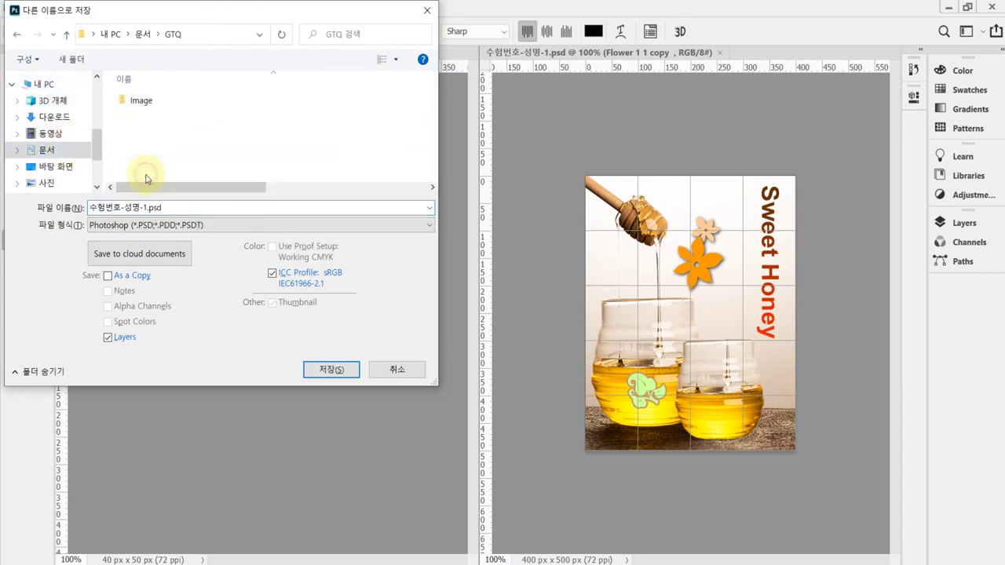
click(331, 369)
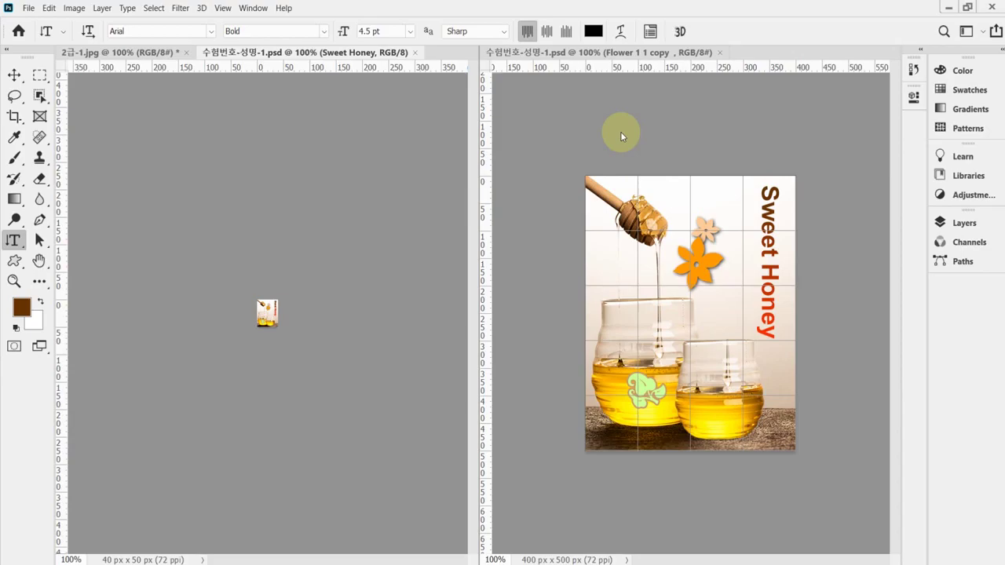
Switch to the exam PDF in Acrobat Reader and examine problem 2's conditions and the frame's position against the rulers
key(alt+Tab)
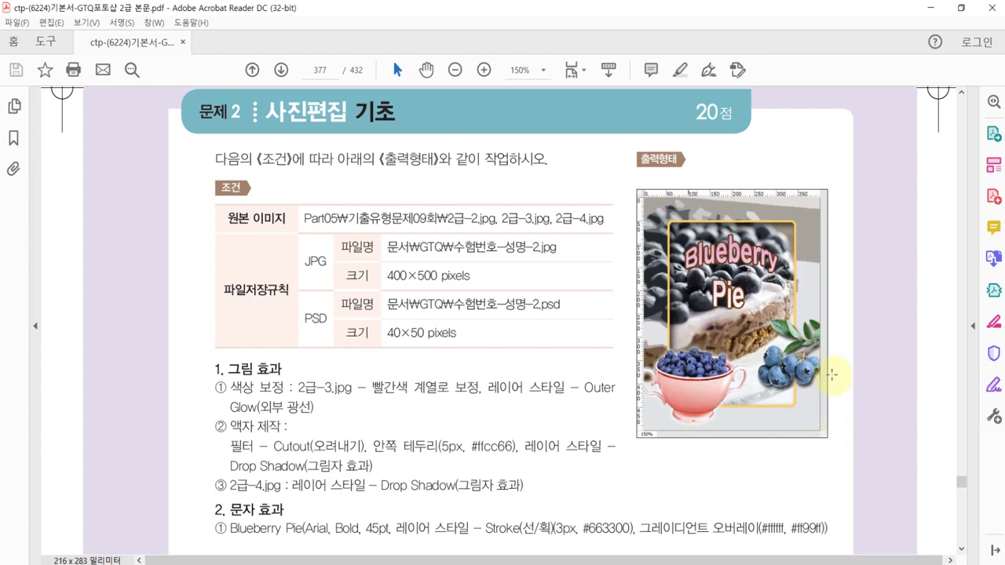
scroll(731, 297, up, 3)
scroll(701, 288, up, 5)
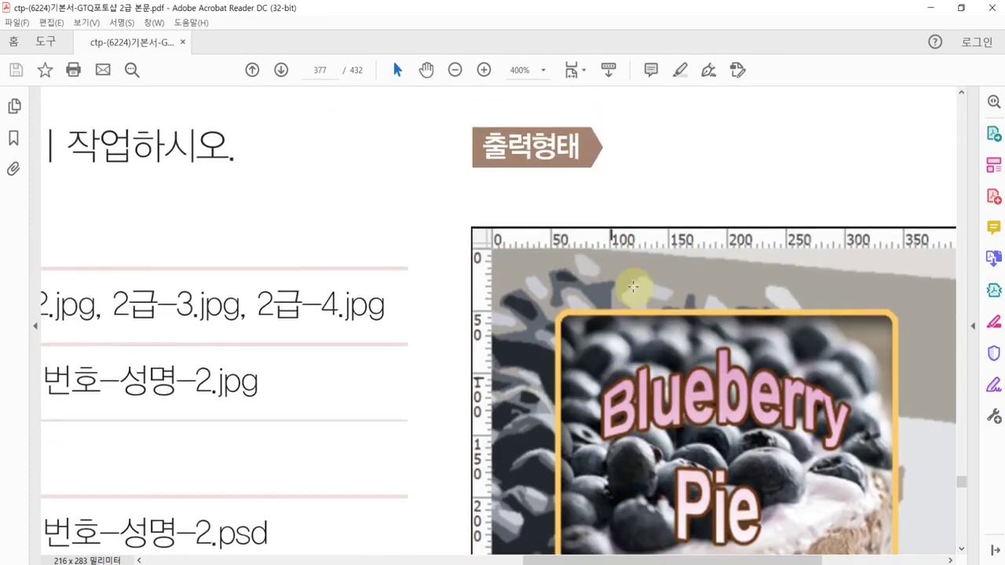
scroll(654, 321, up, 1)
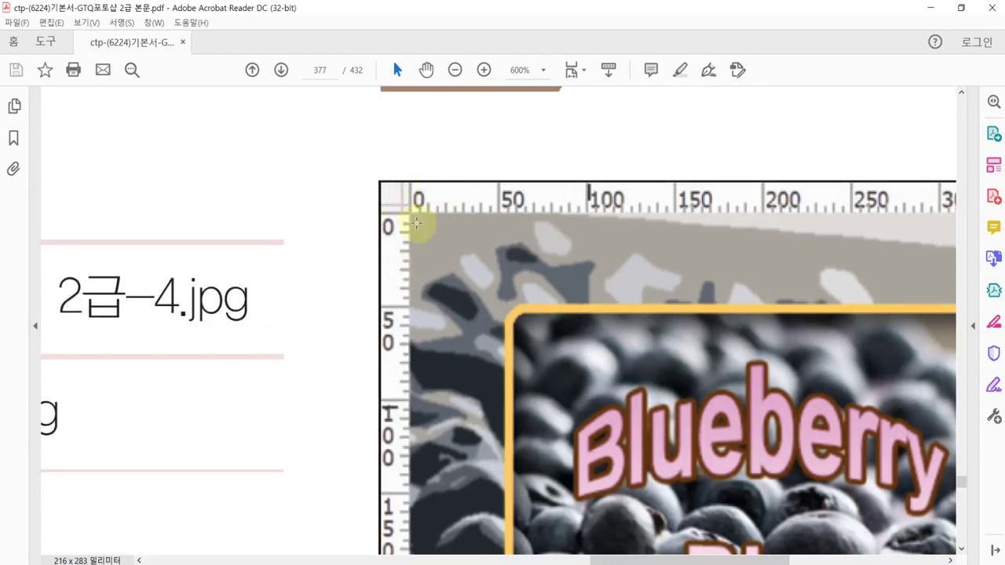
drag(410, 214, 493, 297)
click(324, 173)
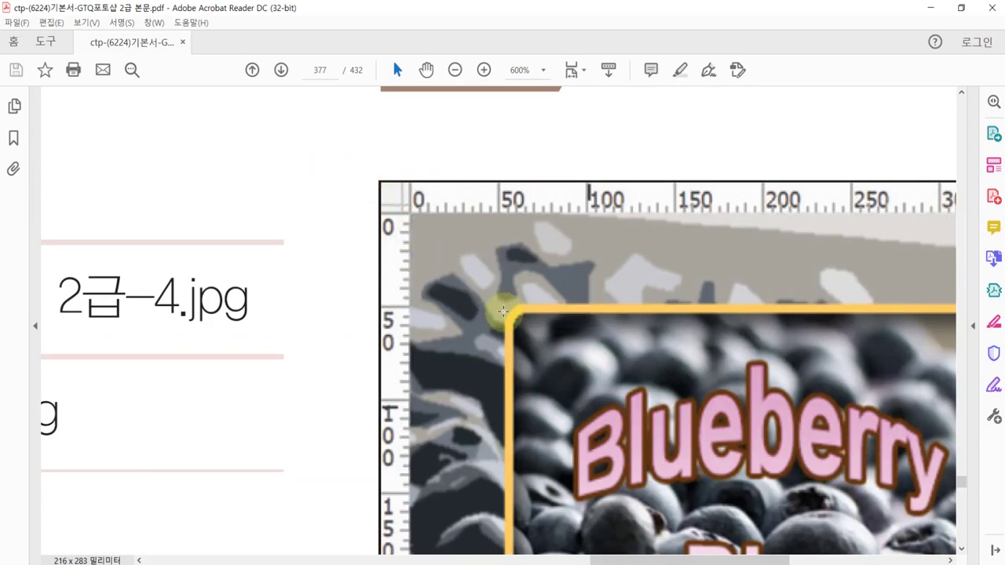
ctrl+scroll(534, 314, down, 3)
ctrl+scroll(476, 348, down, 2)
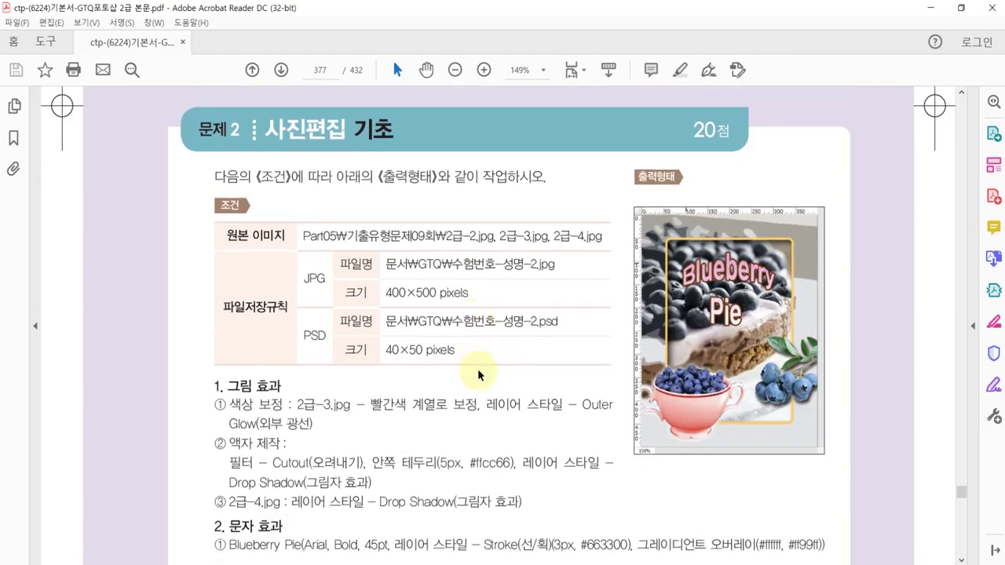
Switch to Photoshop, create a 400 × 500 px RGB document at 72 pixels/inch with a white background, and show its grid
key(alt+Tab)
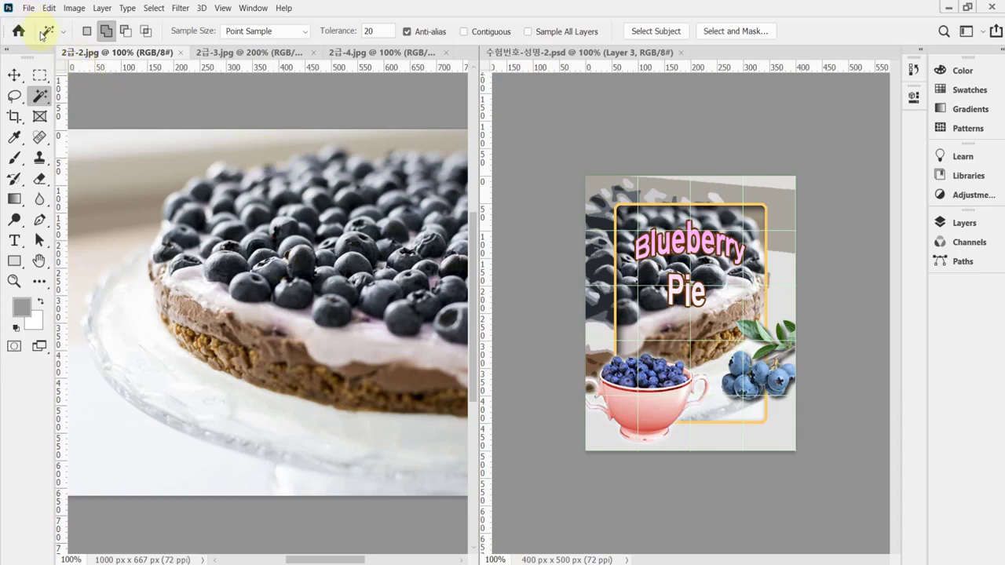
key(ctrl+n)
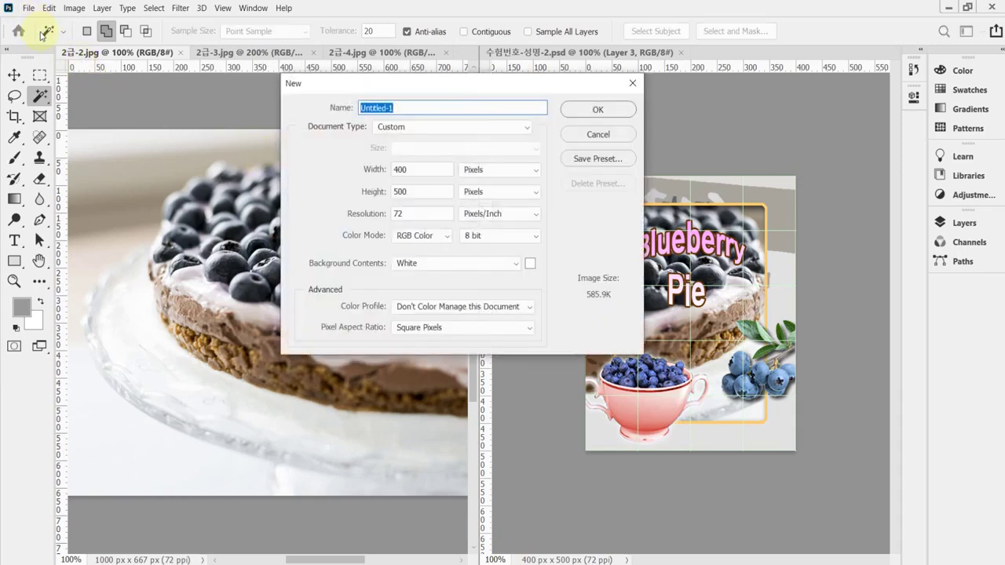
key(Tab)
key(Tab)
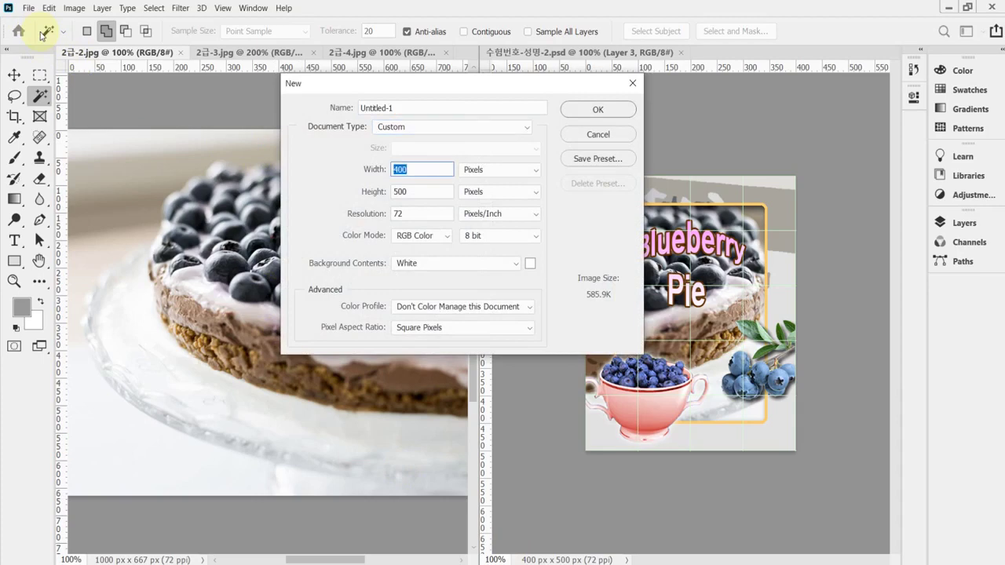
key(Tab)
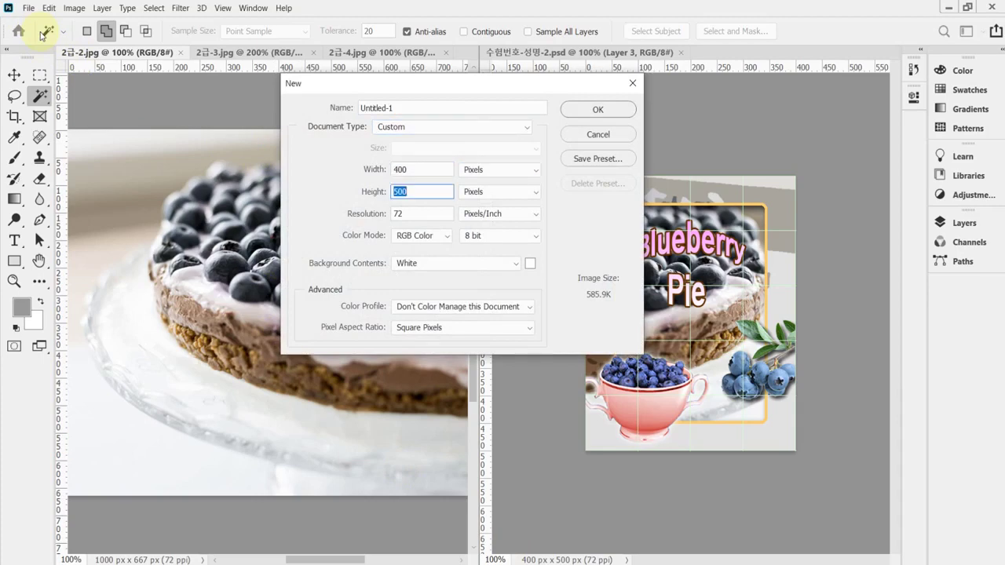
key(Tab)
key(Tab)
key(Tab)
key(Tab)
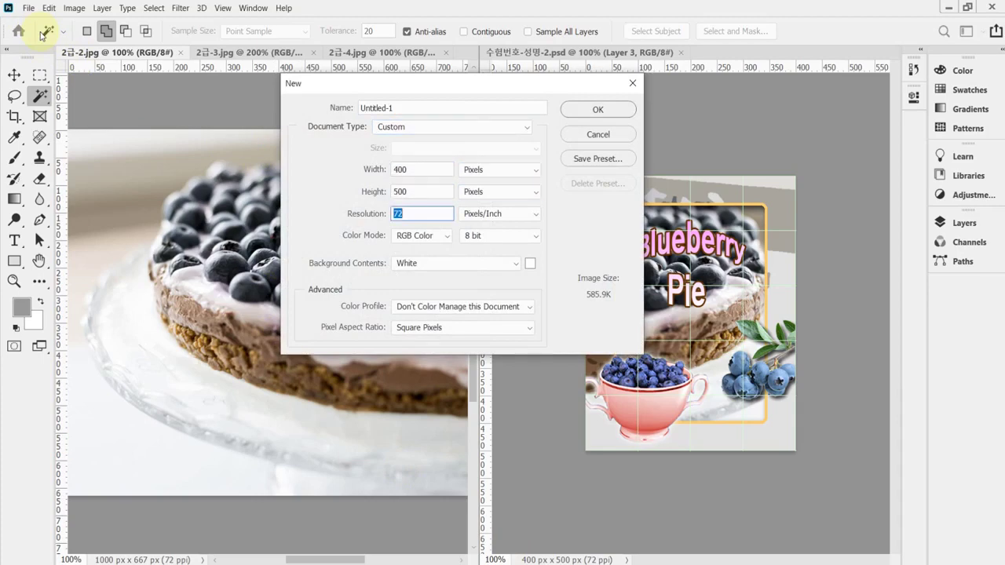
key(Tab)
key(Tab)
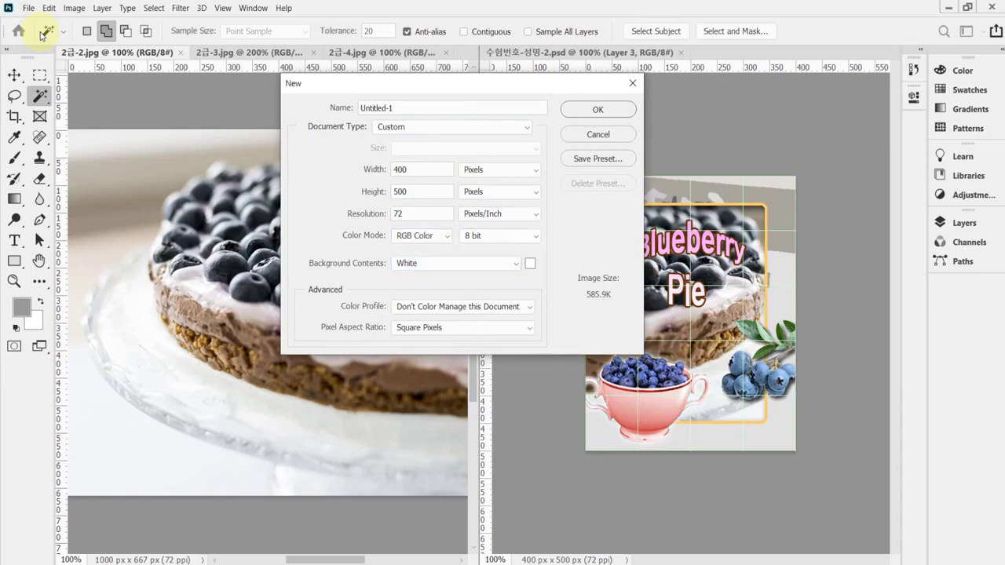
key(Return)
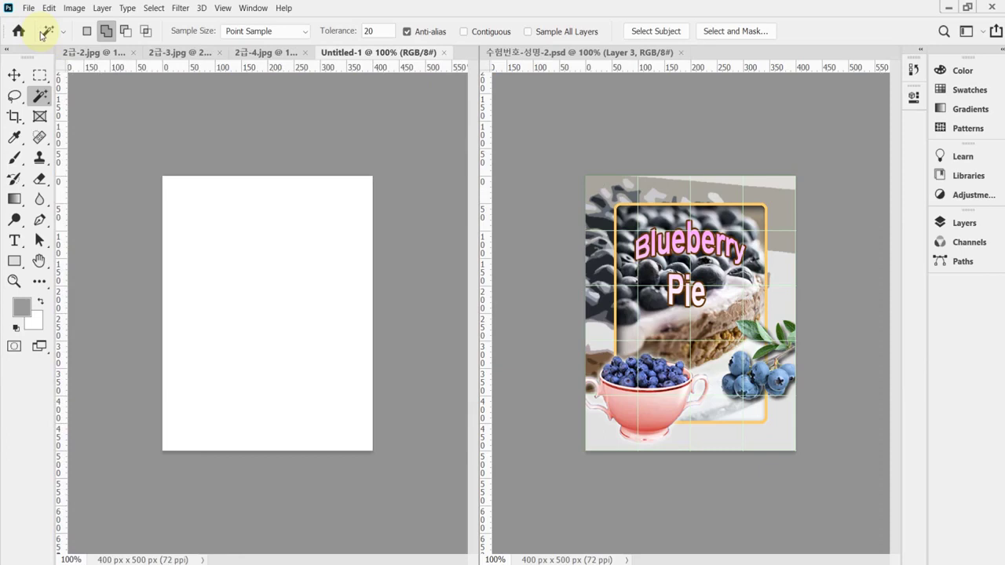
key(ctrl+apostrophe)
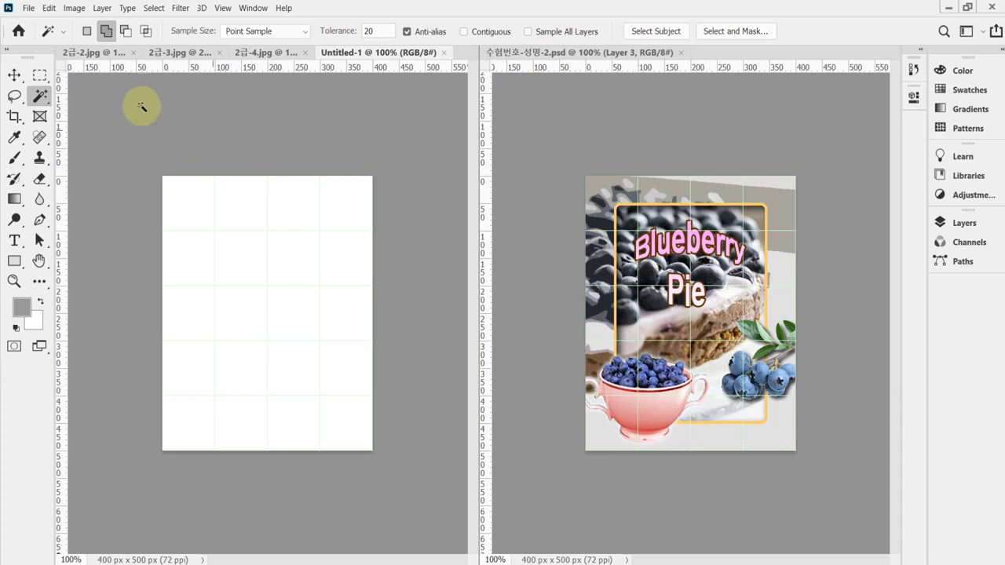
Copy the entire 2급-2.jpg image into the new blank document
click(93, 53)
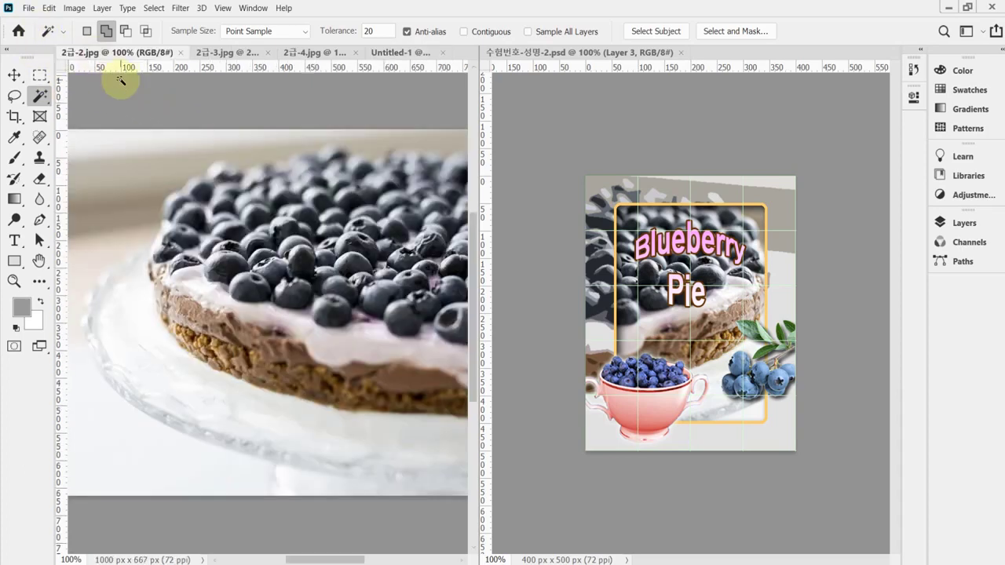
key(ctrl+a)
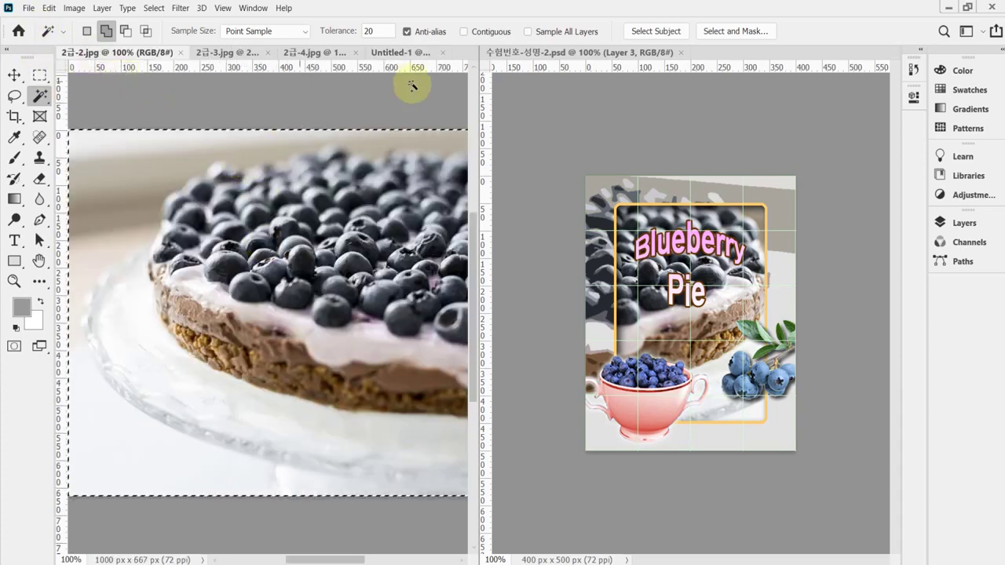
click(385, 53)
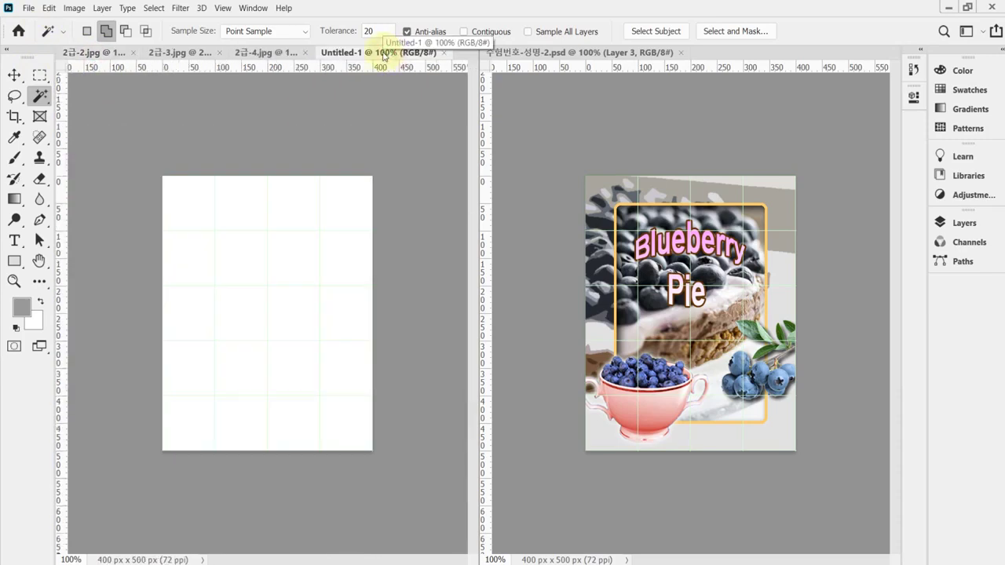
key(ctrl+v)
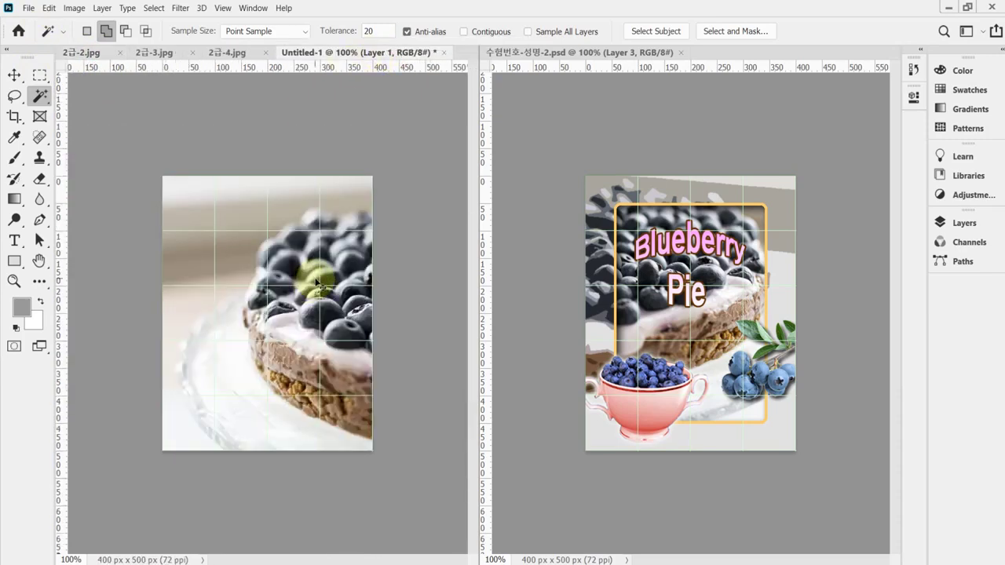
Free-transform the pasted cake photo, centring it at X 288 px, Y 266.5 px and flipping it horizontally
key(ctrl+t)
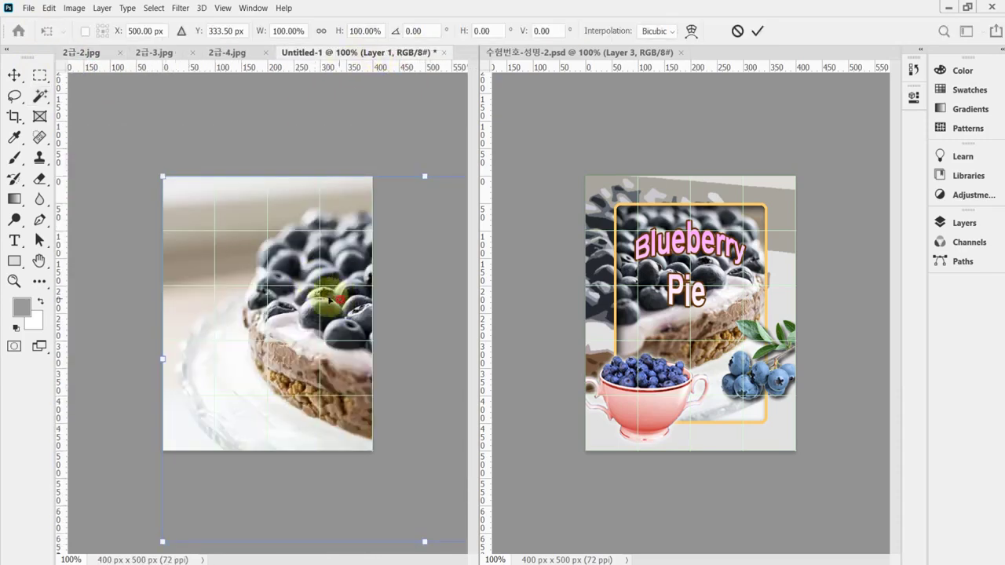
drag(310, 281, 250, 277)
right_click(262, 233)
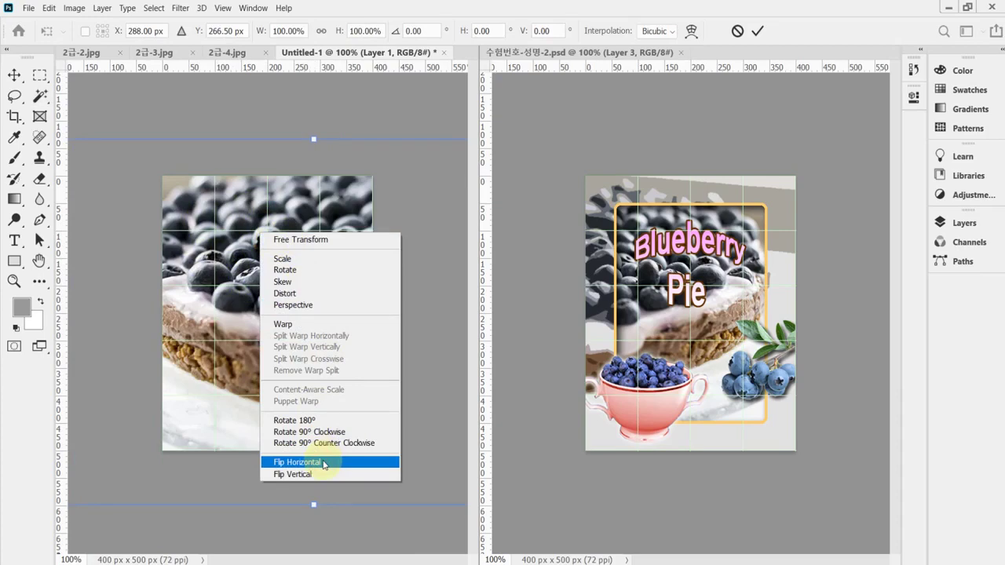
click(322, 463)
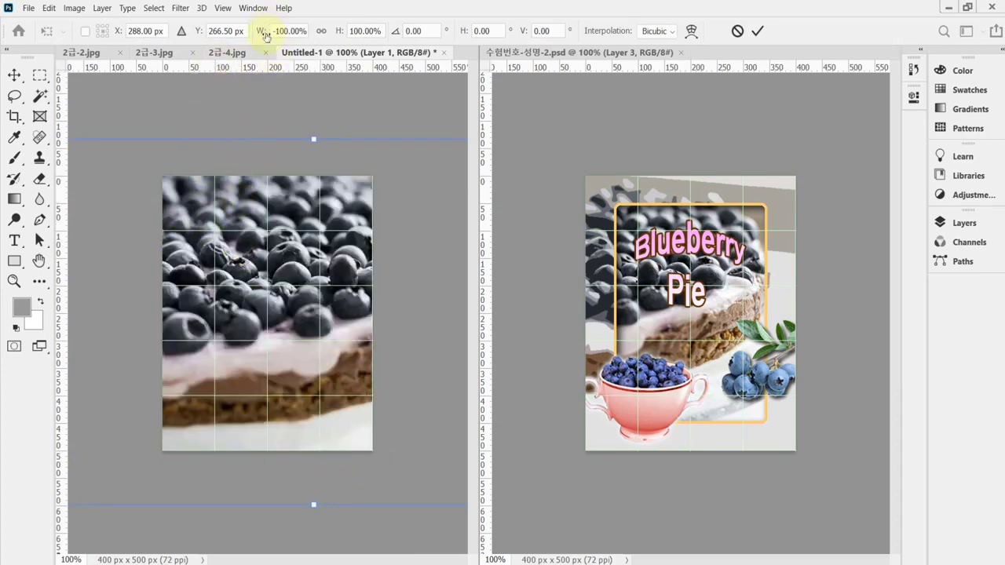
Scale the flipped cake photo proportionally to 80% and move its centre to about X 53 px, Y 267 px
click(321, 31)
mouse_move(260, 36)
mouse_down()
mouse_move(274, 34)
mouse_move(265, 33)
mouse_up()
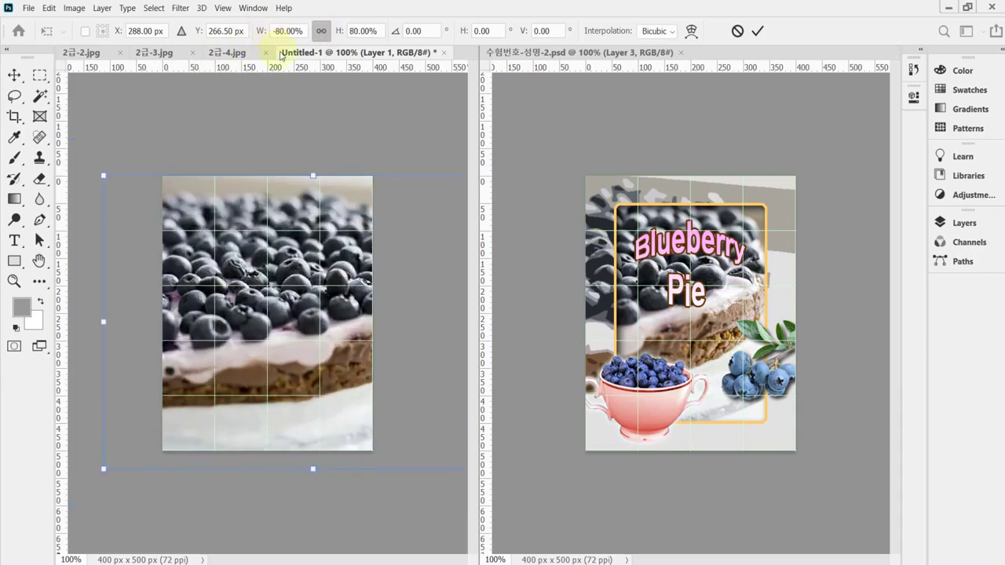
drag(287, 235, 336, 313)
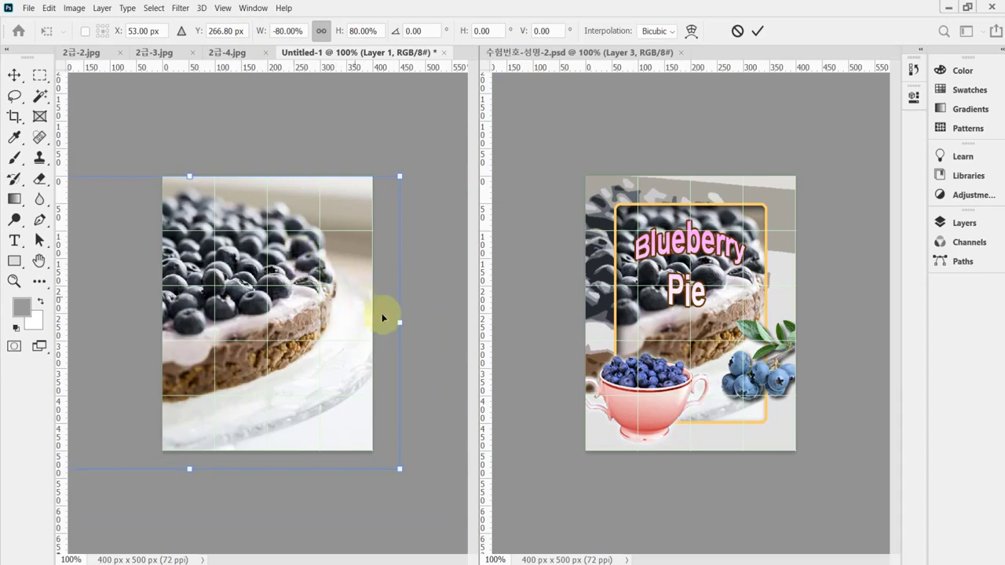
Enlarge the cake photo to about 82%, nudge its centre to about X 66 px, Y 259 px, and apply the transformation
drag(399, 469, 405, 472)
key(Up)
key(Up)
key(Up)
key(Up)
key(Up)
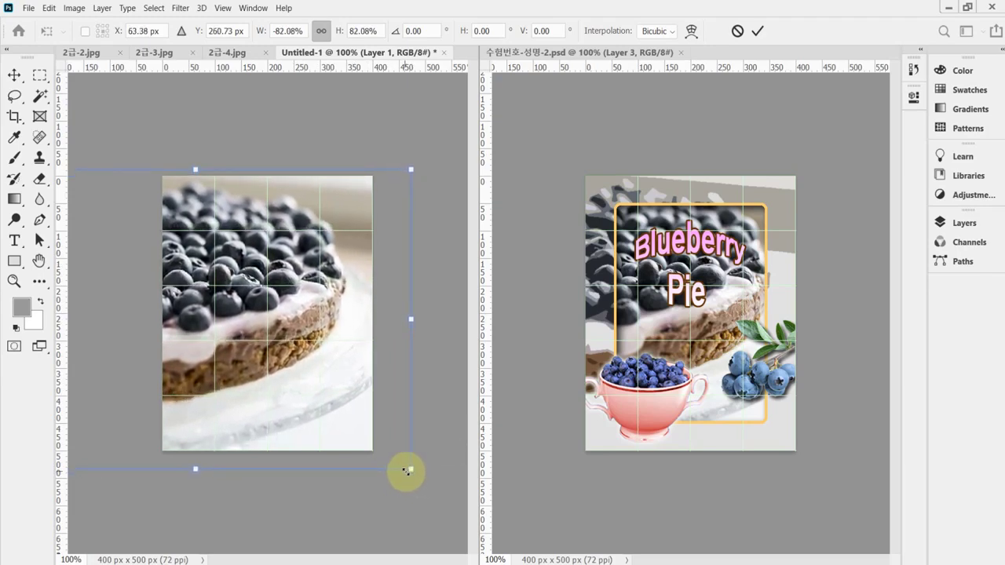
key(Up)
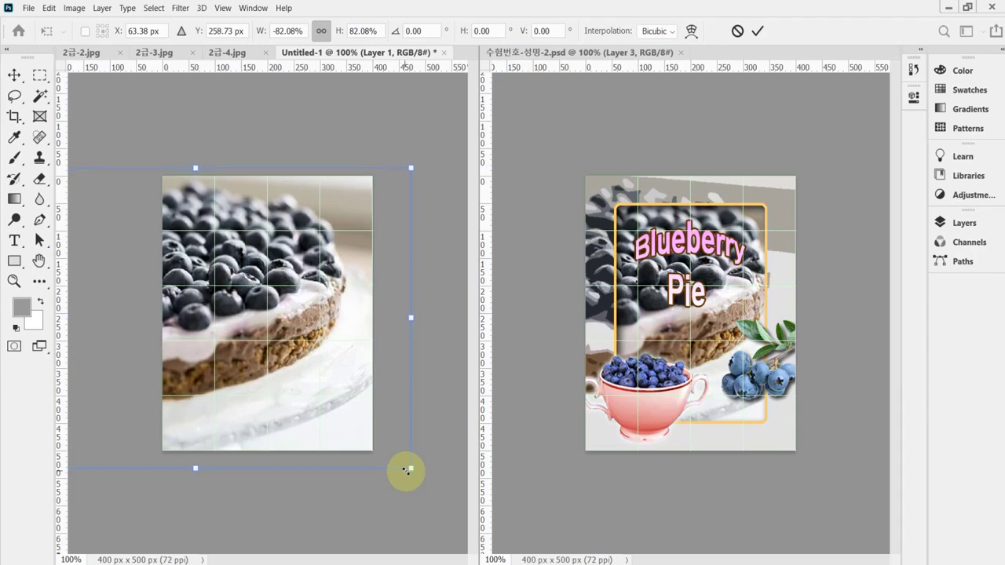
key(Right)
key(Right)
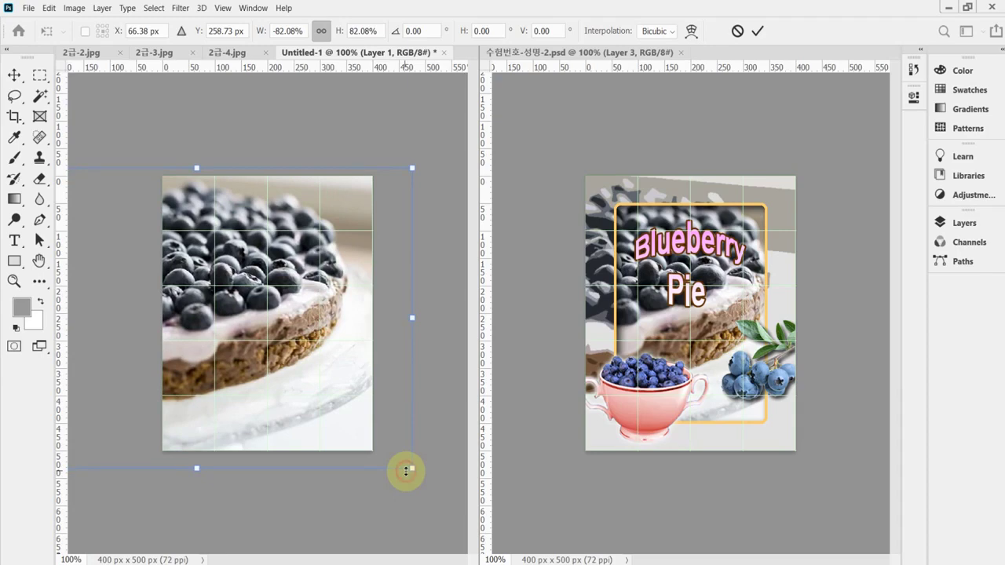
key(Return)
key(w)
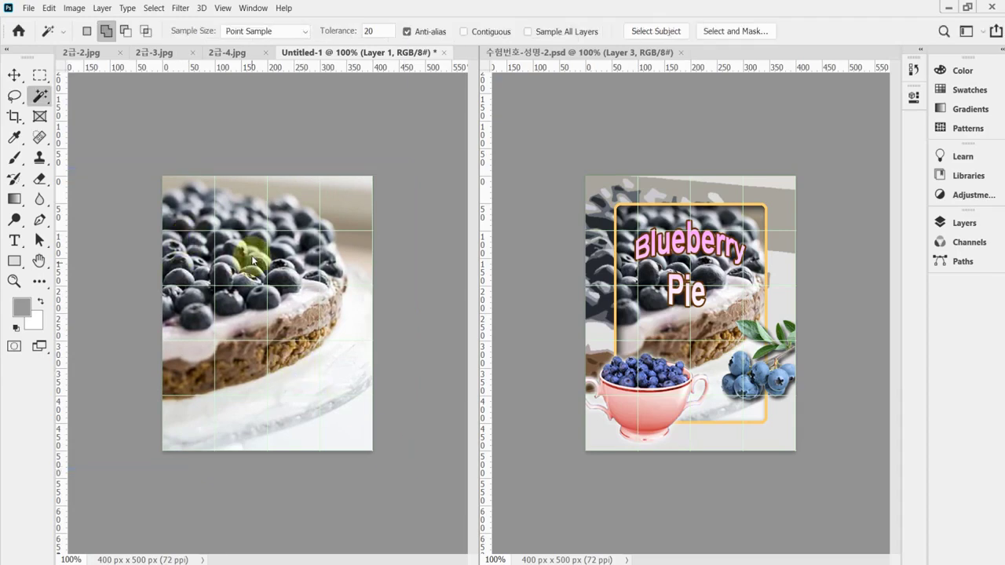
Save the document in Photoshop format as 수험번호-성명-2 in the 바탕 화면\임시파일 folder
key(ctrl+shift+s)
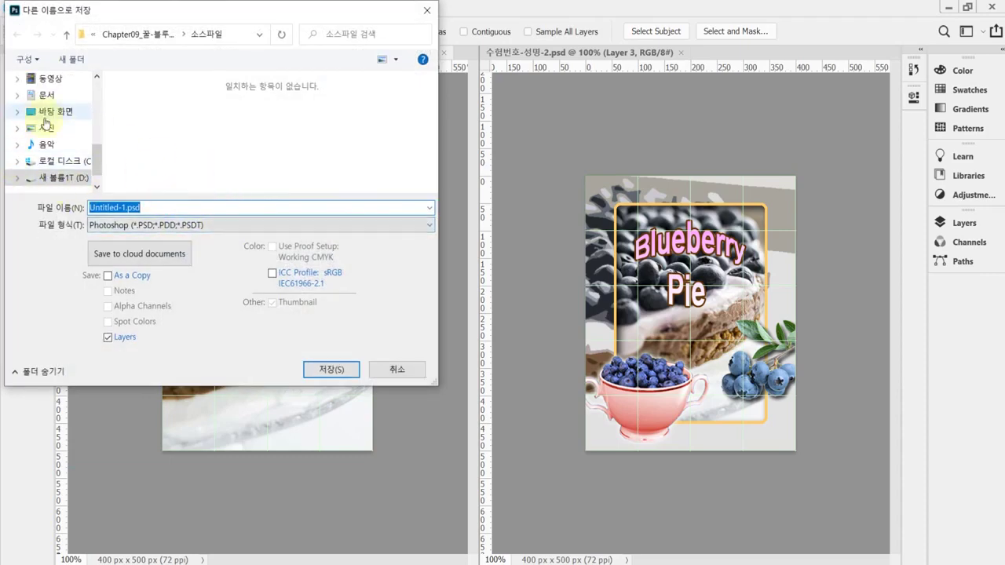
click(49, 111)
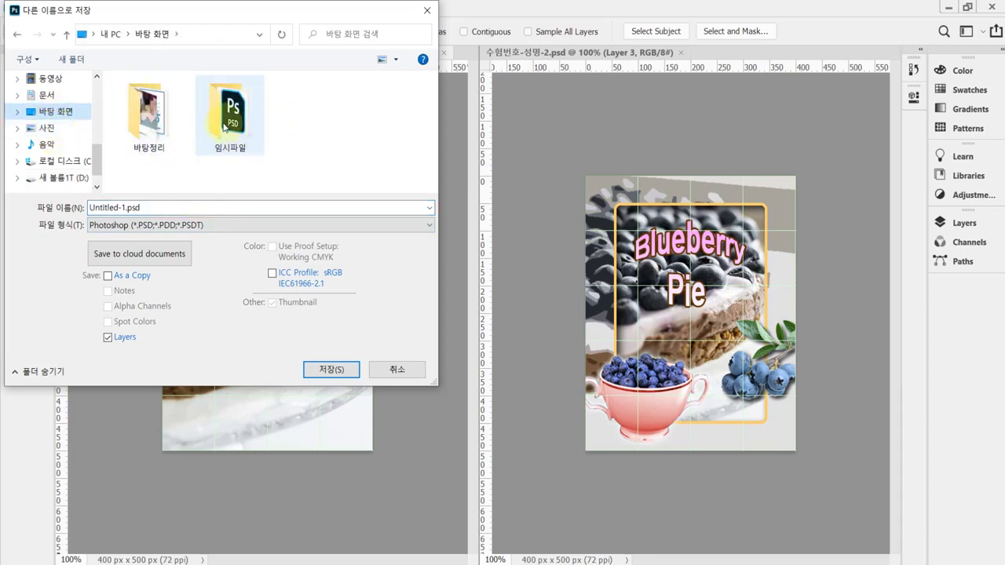
double_click(225, 125)
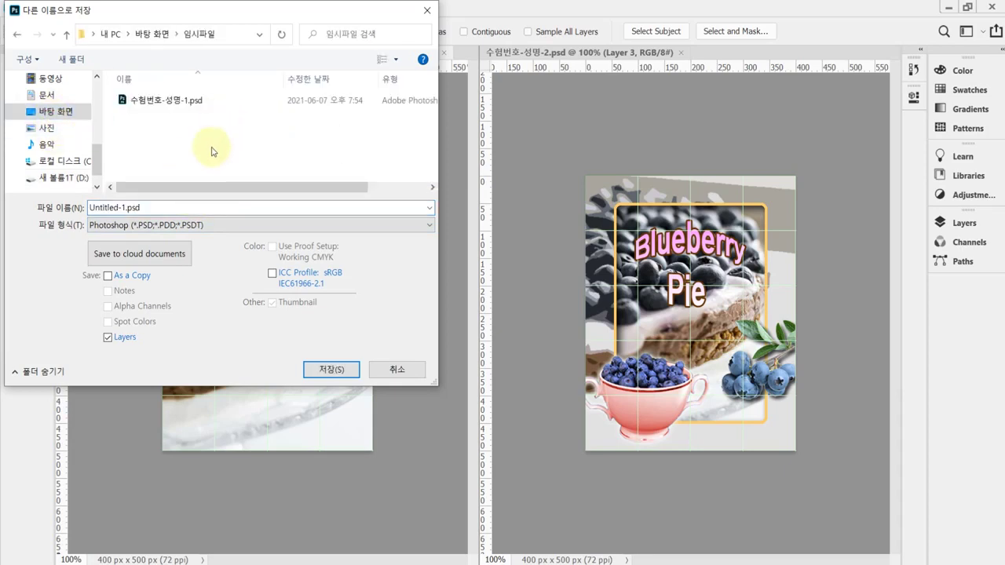
click(158, 100)
double_click(158, 208)
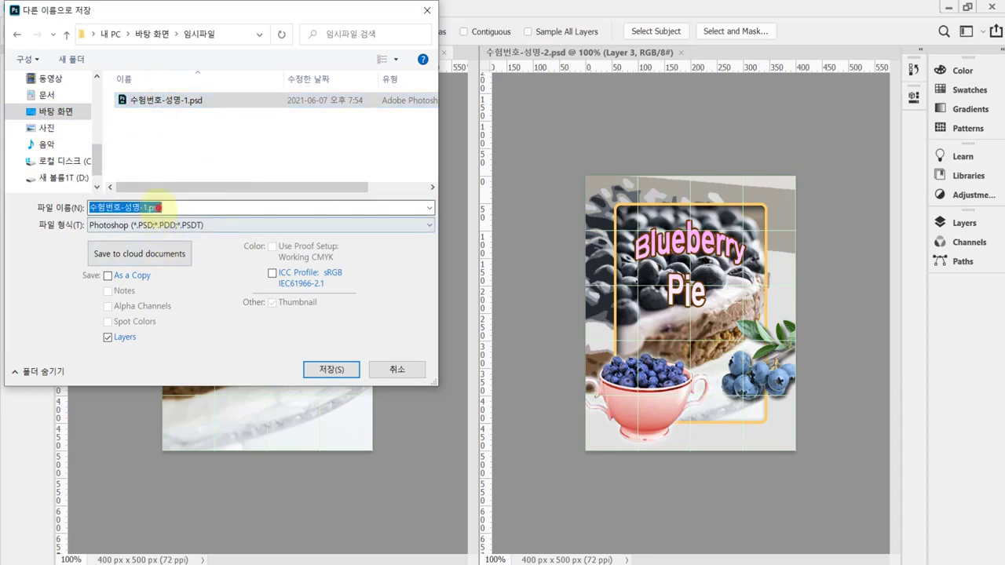
drag(142, 208, 193, 208)
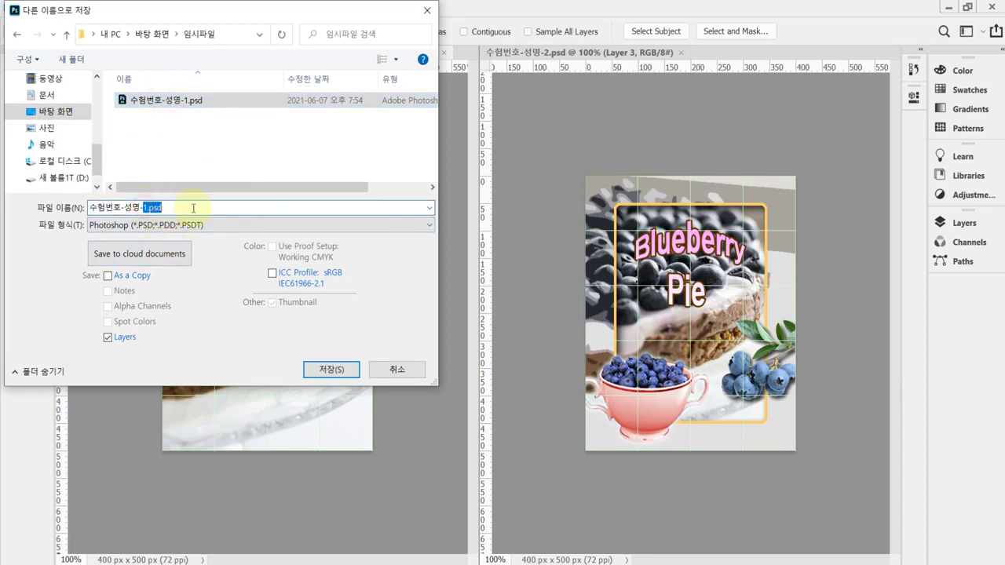
text(2)
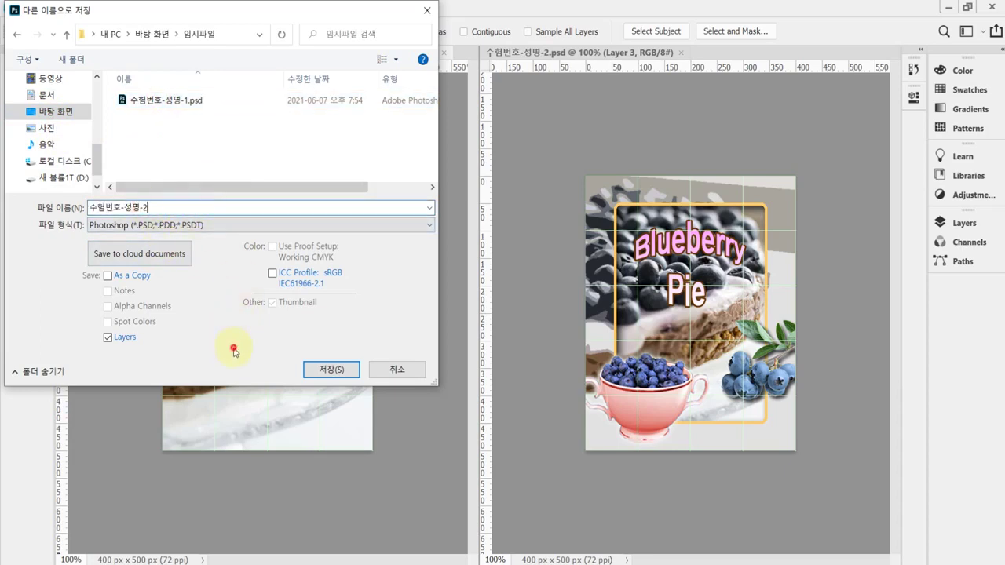
click(314, 372)
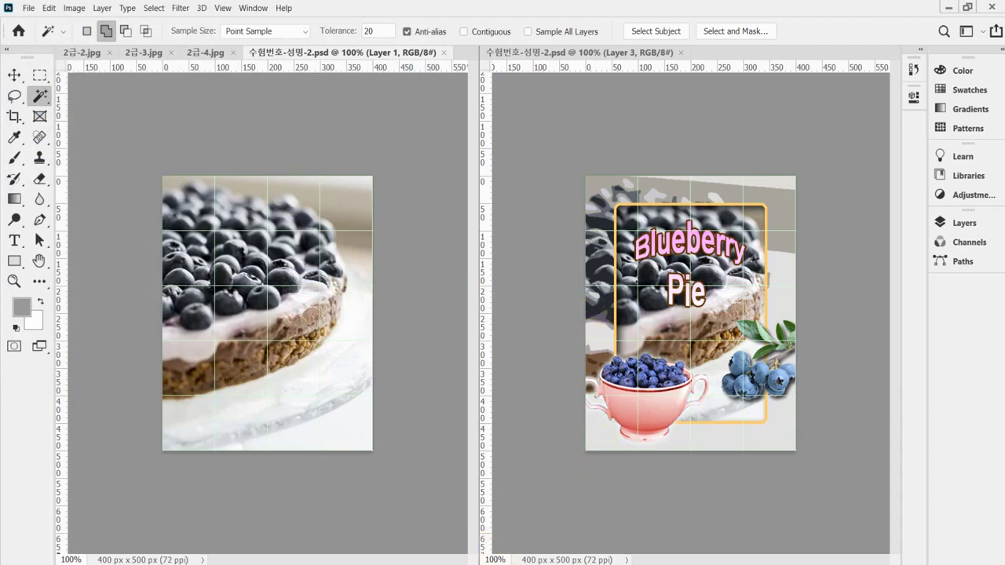
Switch to the exam PDF in Acrobat Reader and examine problem 2's frame conditions for the filter, inner border and layer style
key(alt+Tab)
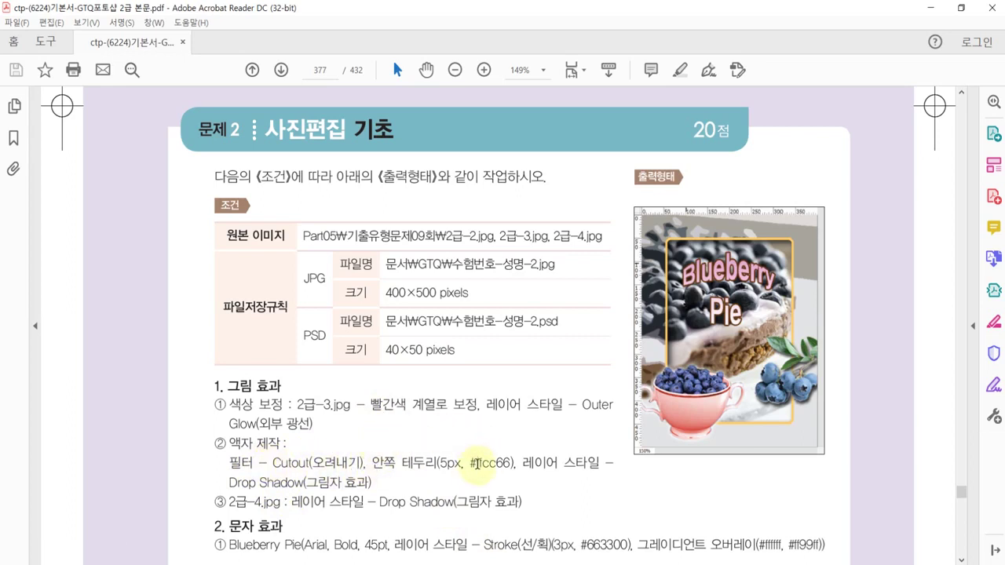
drag(476, 464, 508, 463)
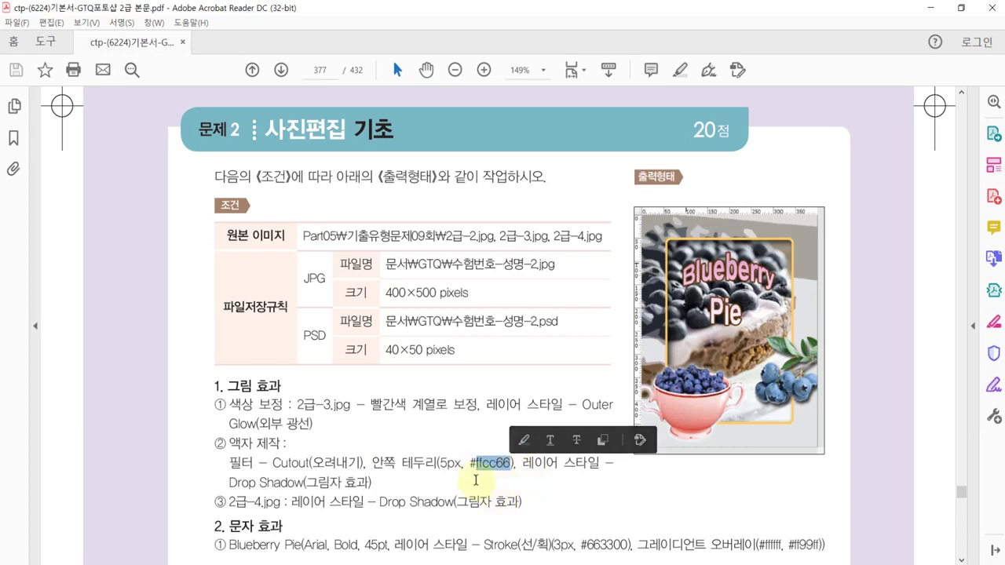
click(446, 465)
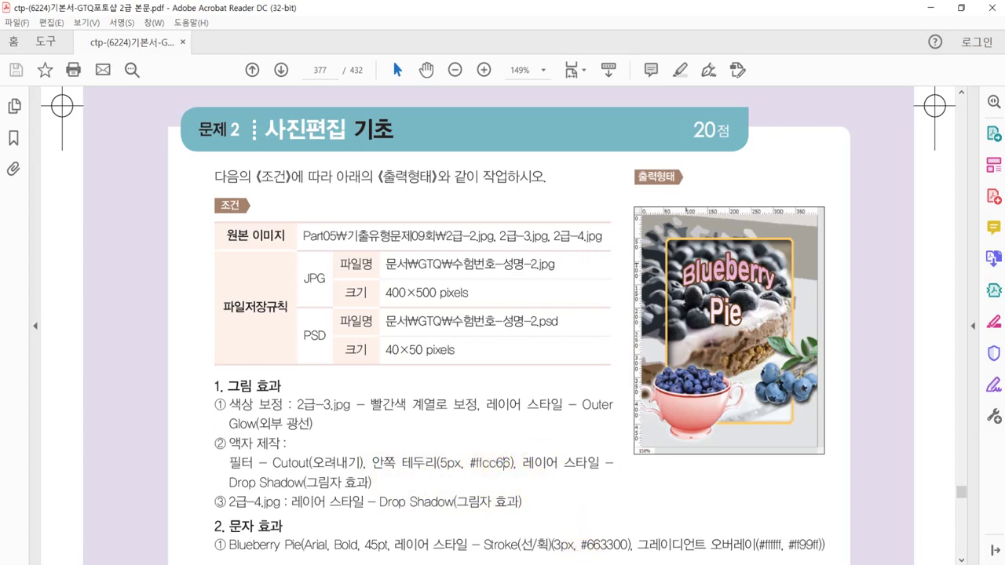
Switch back to Photoshop, duplicate the cake photo layer and check the copy in the layer stack
key(alt+Tab)
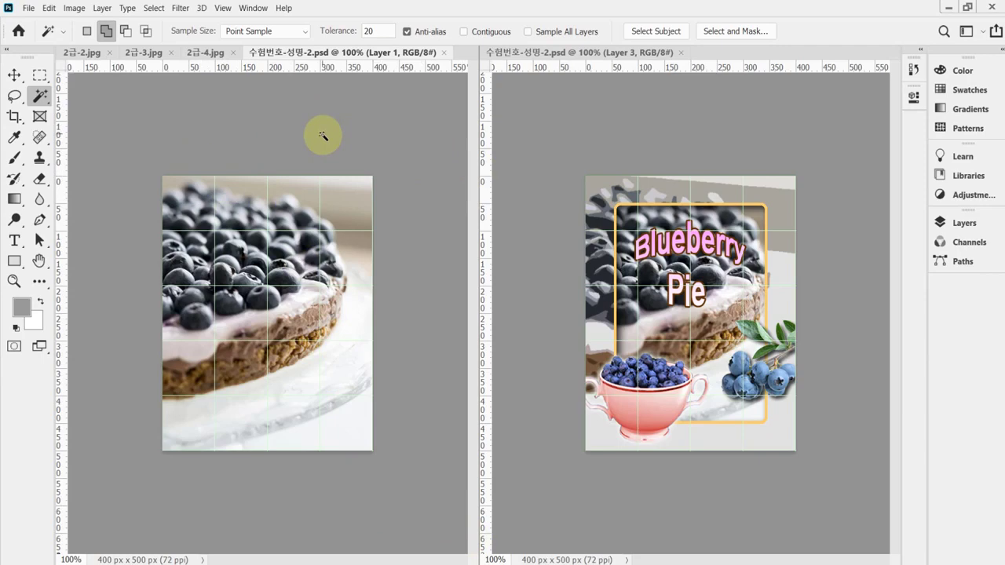
key(ctrl+j)
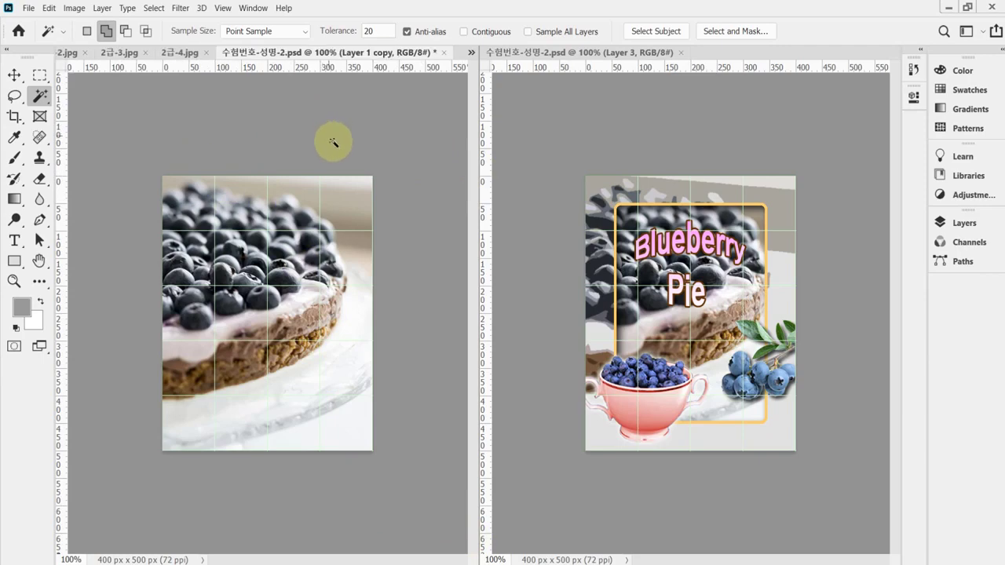
click(964, 224)
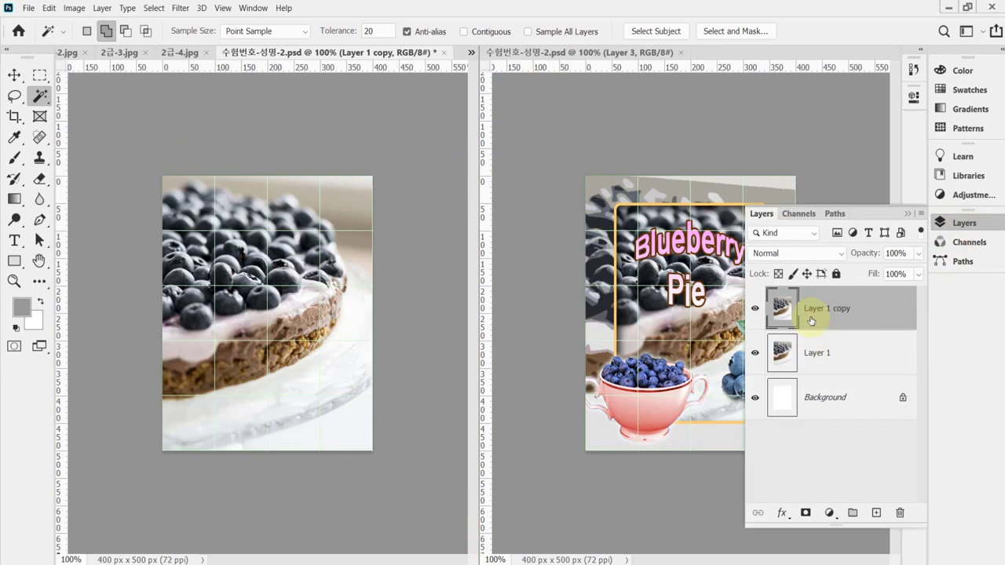
click(956, 223)
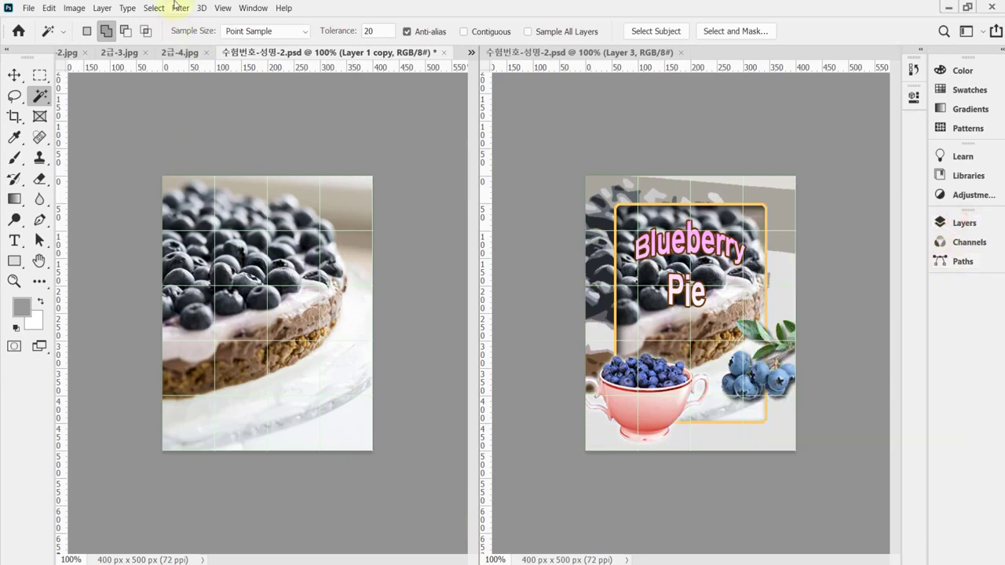
Apply the Cutout filter to the duplicated cake layer with 4 levels, edge simplicity 4 and edge fidelity 2, and save the document
click(179, 9)
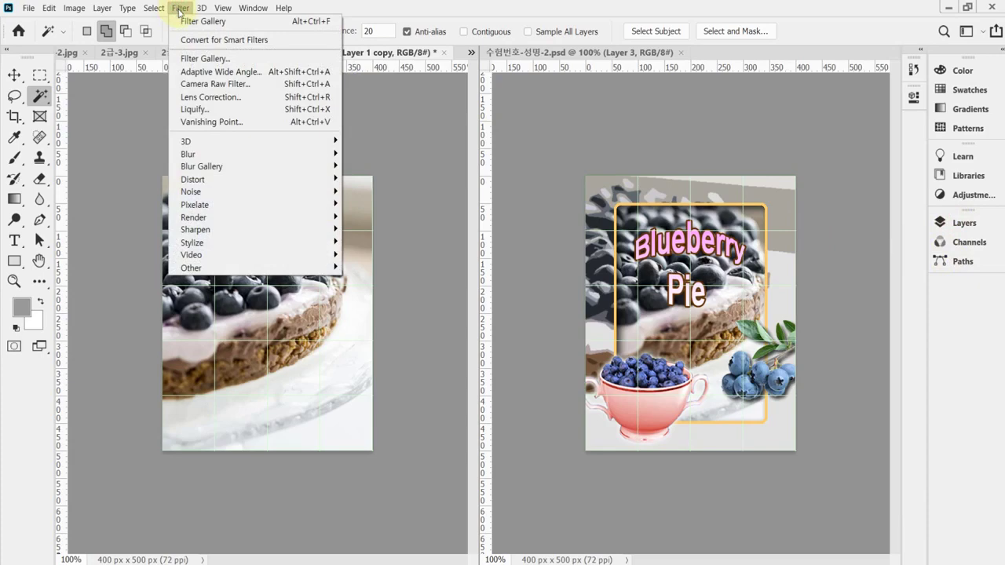
click(202, 60)
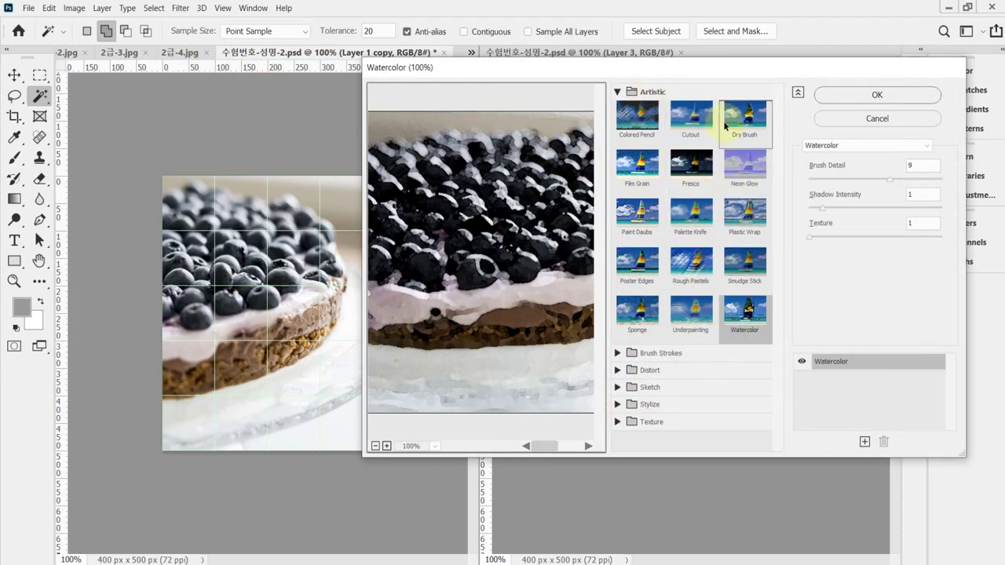
click(698, 118)
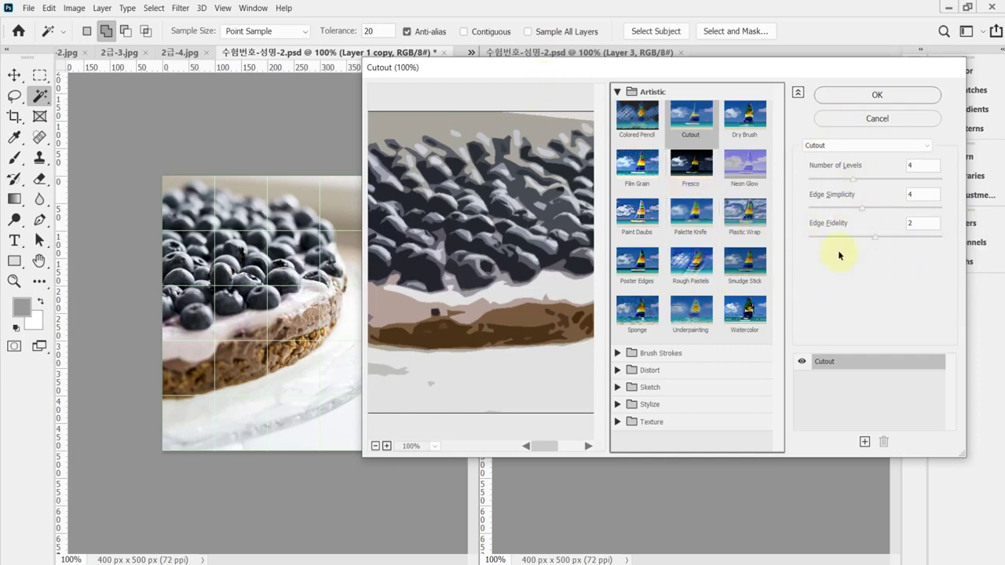
click(864, 95)
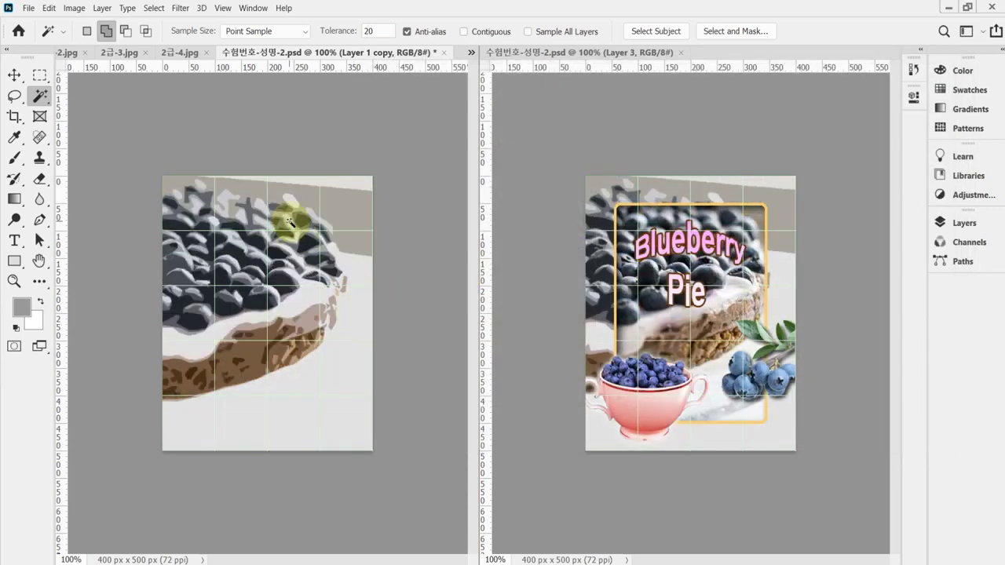
key(ctrl+s)
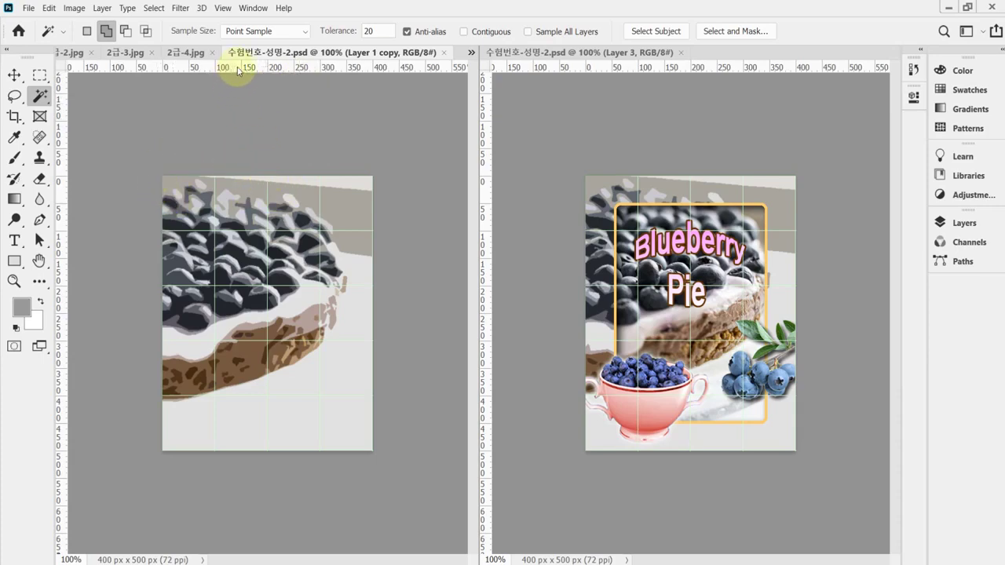
Place a horizontal guide at Y 250 px across the middle of the canvas and activate the Rectangular Marquee tool
drag(237, 71, 296, 312)
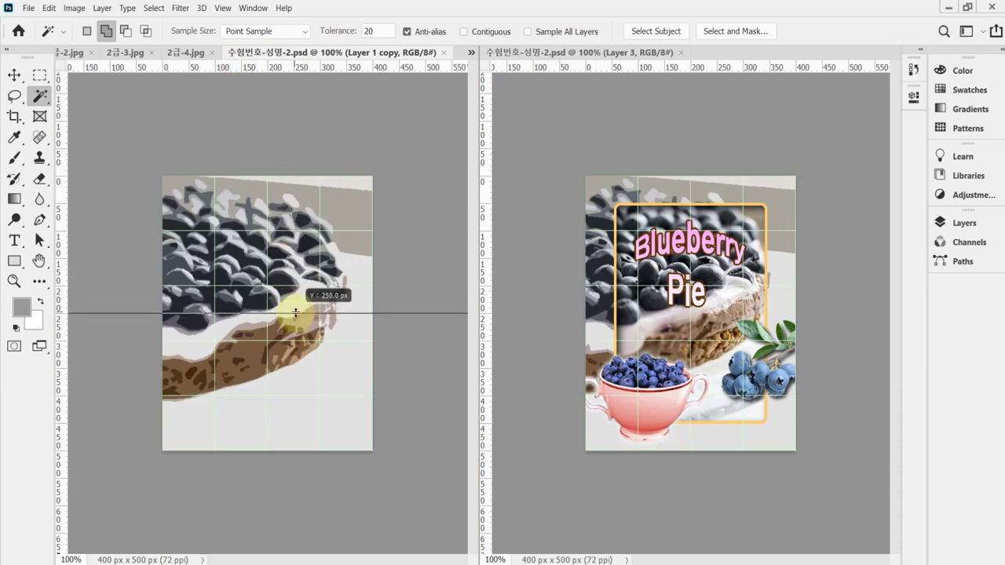
drag(295, 313, 295, 314)
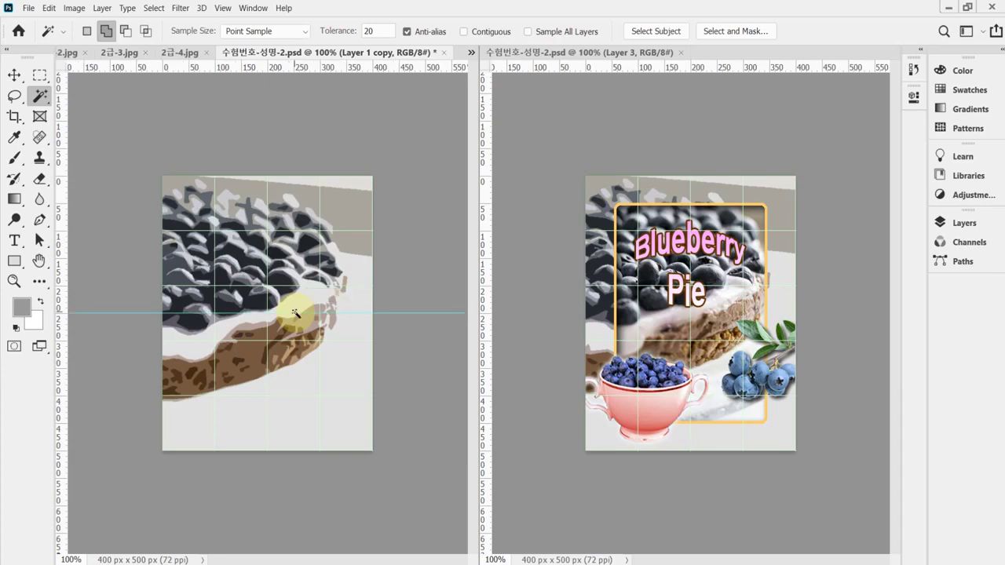
click(40, 76)
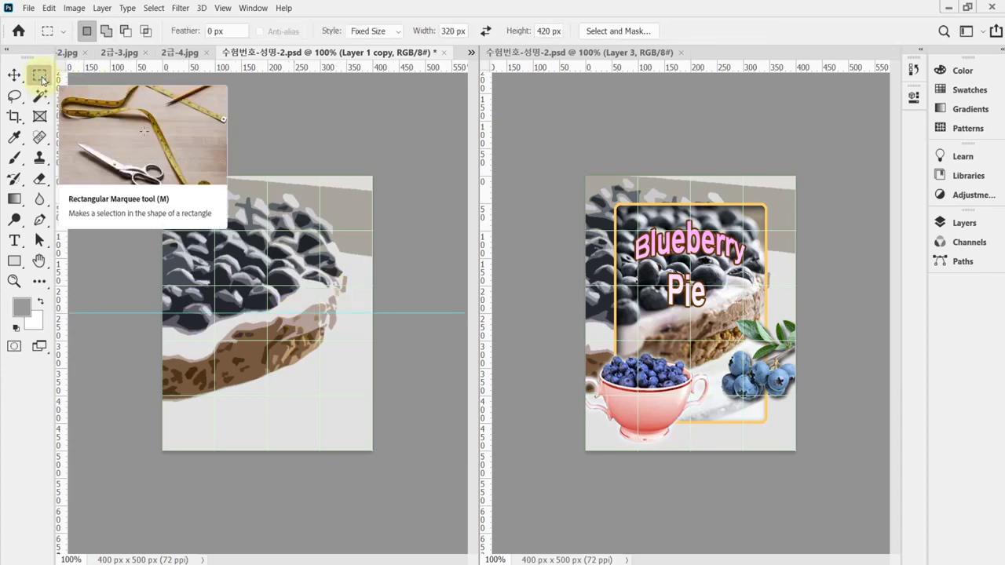
right_click(41, 81)
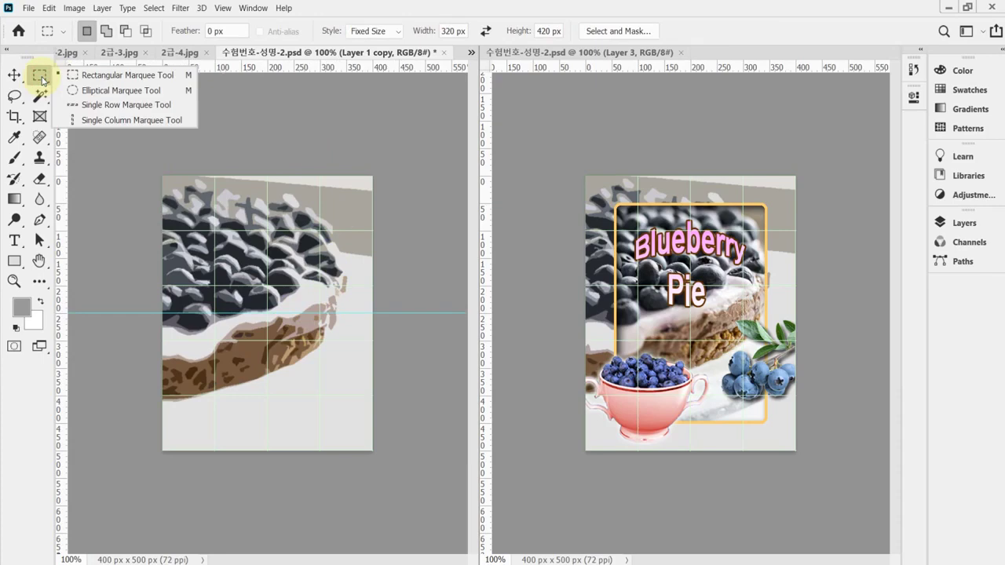
click(41, 78)
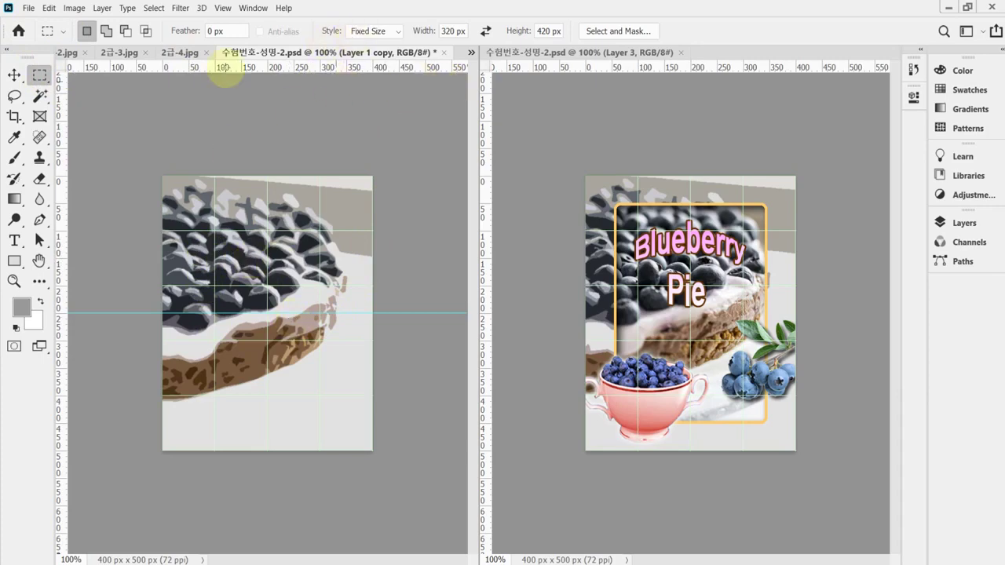
Reset all tools to their default settings
right_click(45, 34)
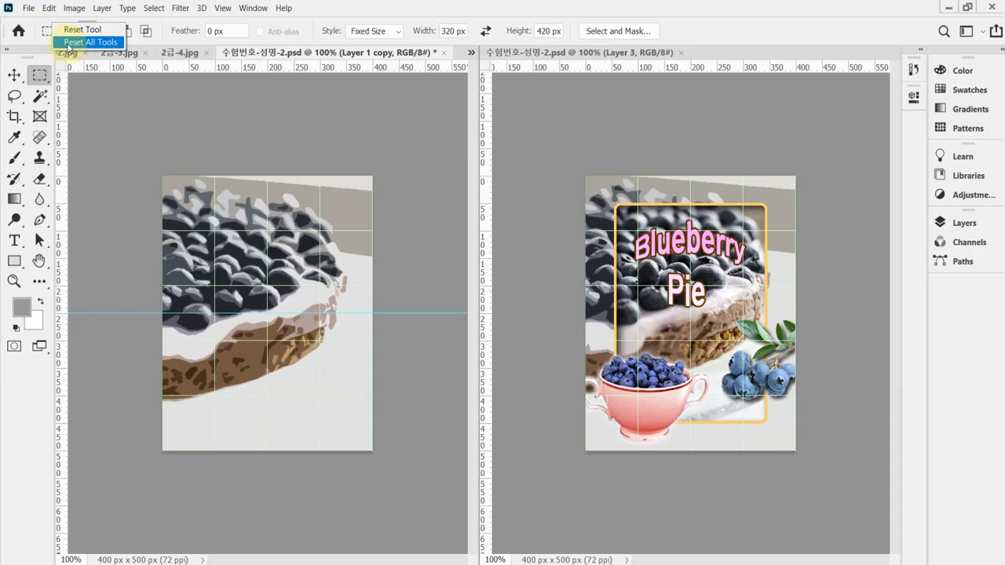
click(68, 43)
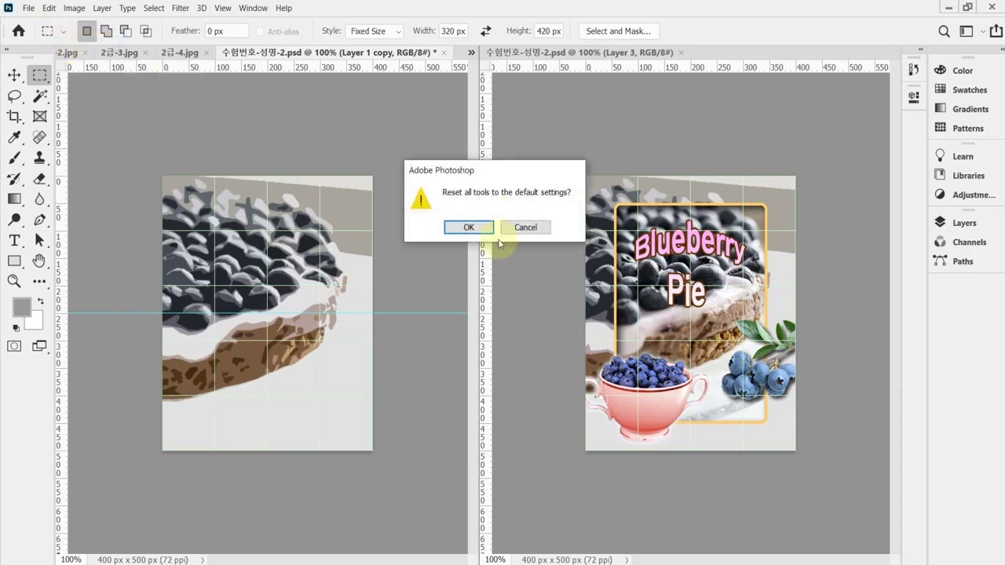
click(460, 229)
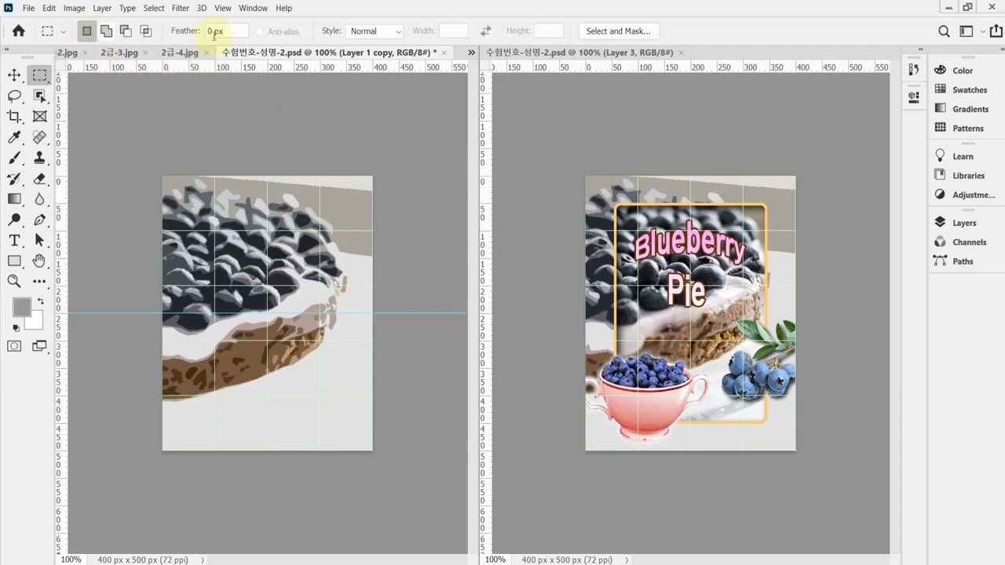
Make a fixed-size rectangular selection of 292 × 403 px centred on the canvas
click(370, 31)
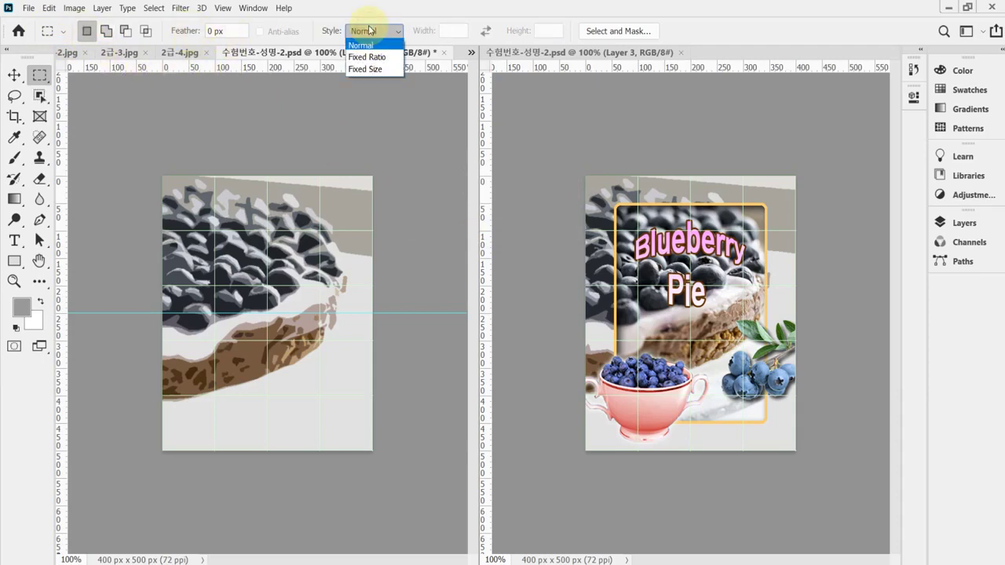
click(380, 70)
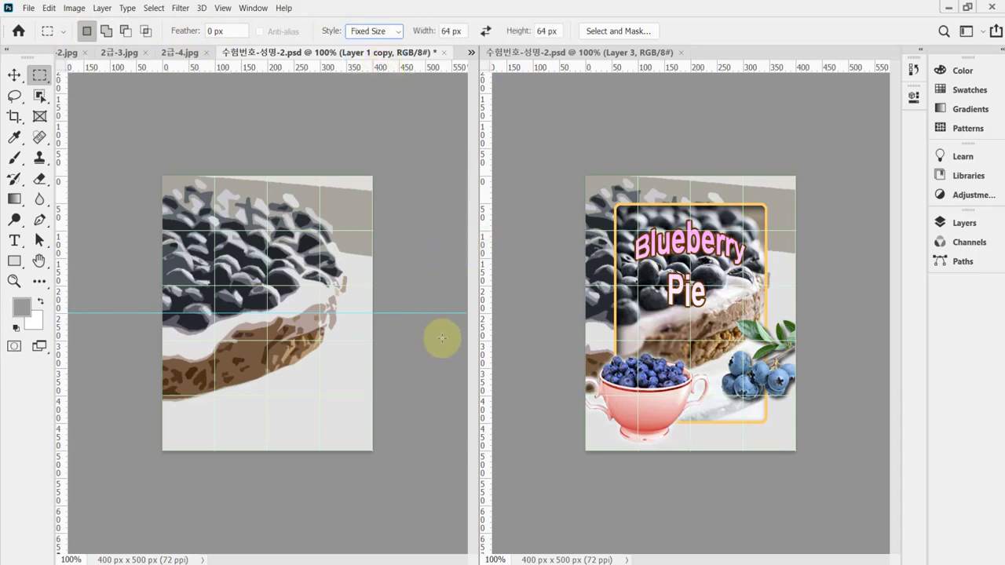
click(464, 33)
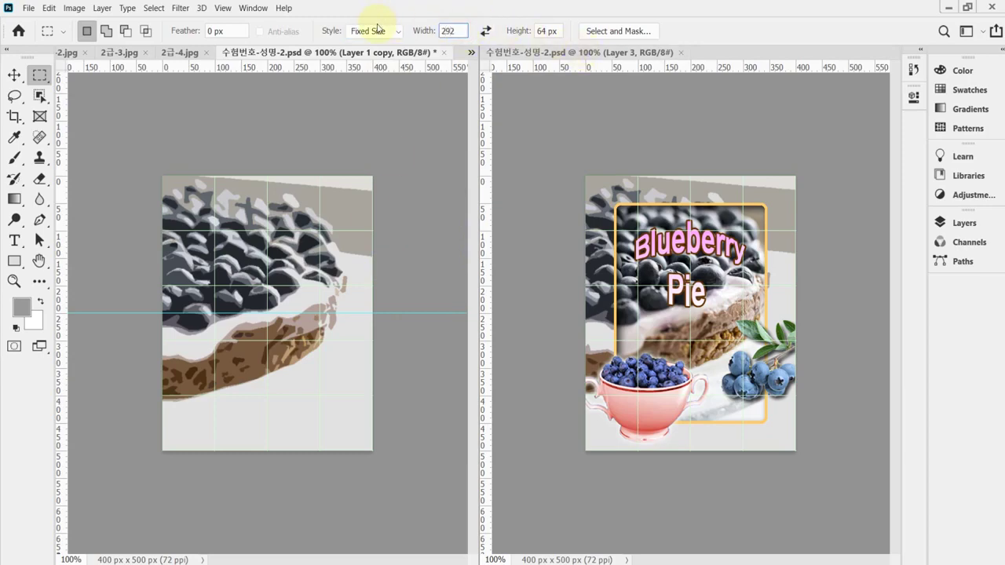
key(Tab)
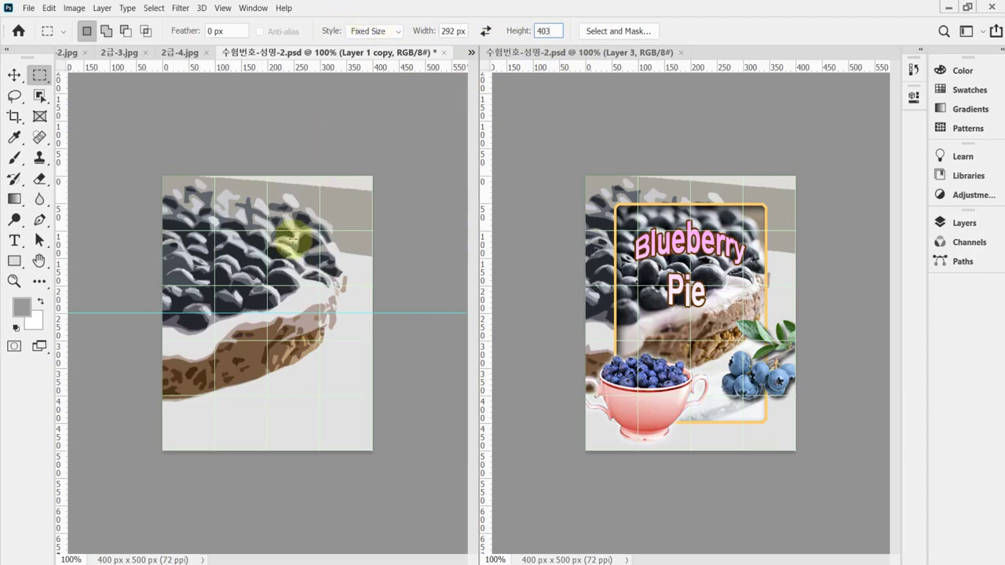
click(266, 314)
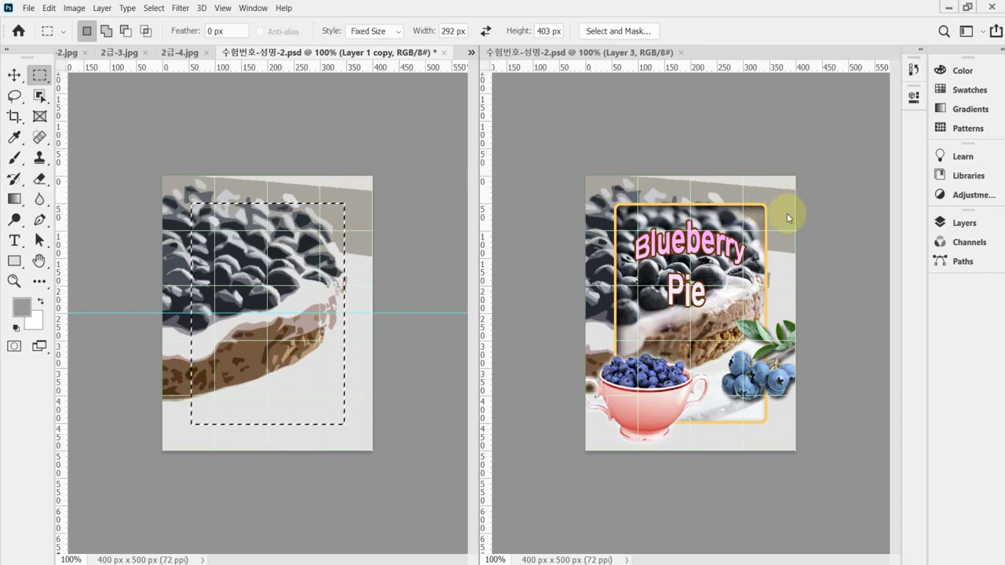
Smooth the selection's corners and delete the filtered pixels inside it from the duplicated cake layer
drag(478, 180, 556, 179)
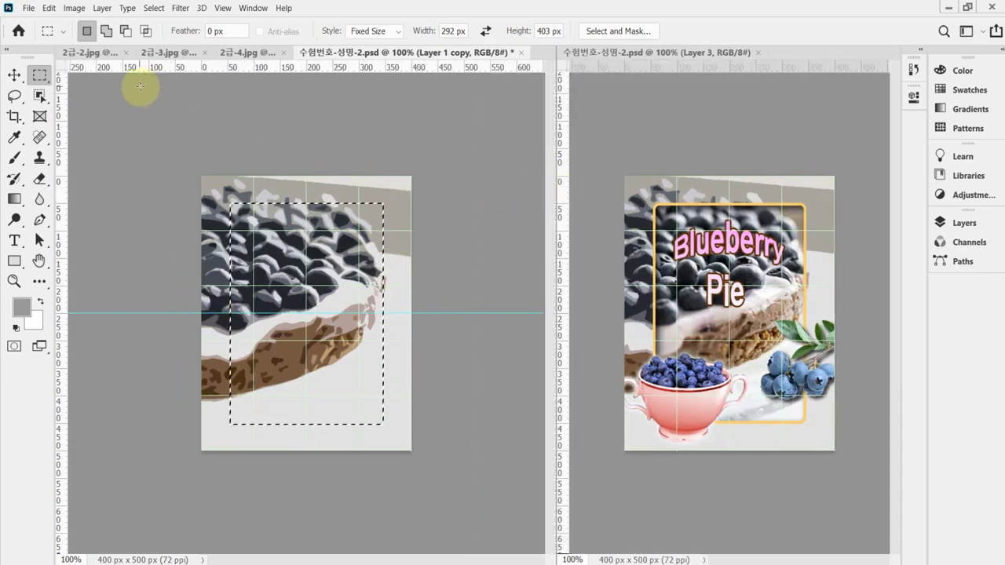
click(155, 12)
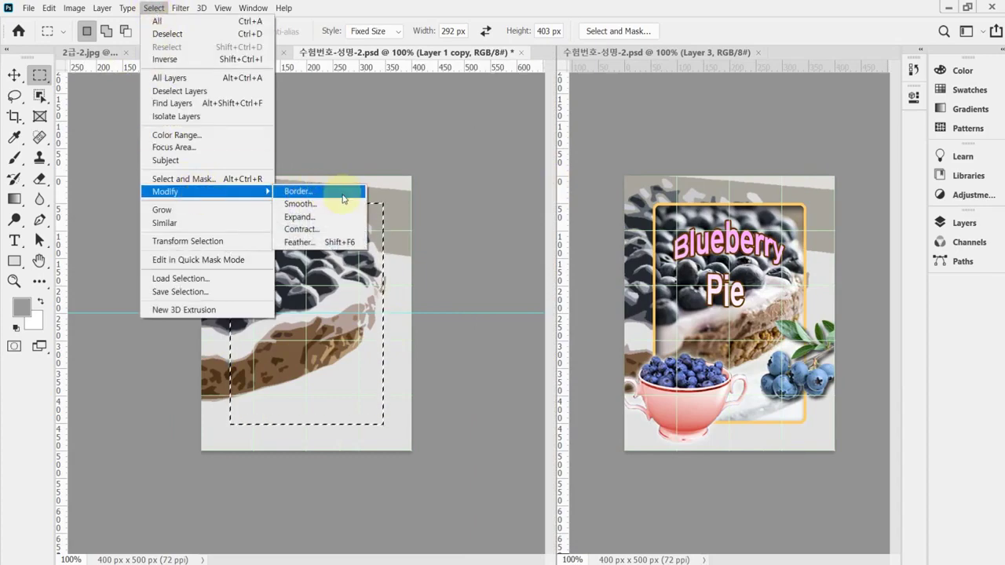
click(333, 206)
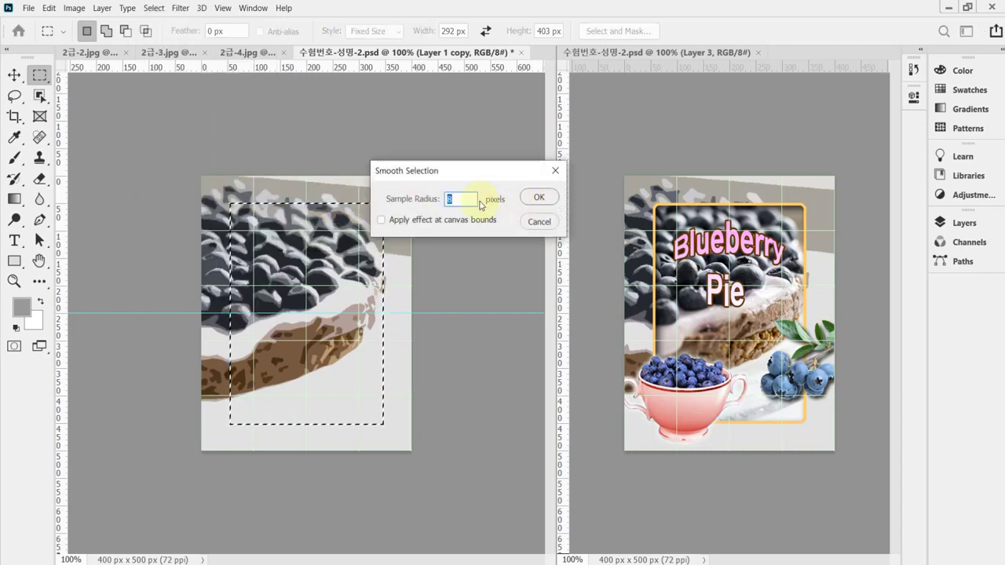
key(Return)
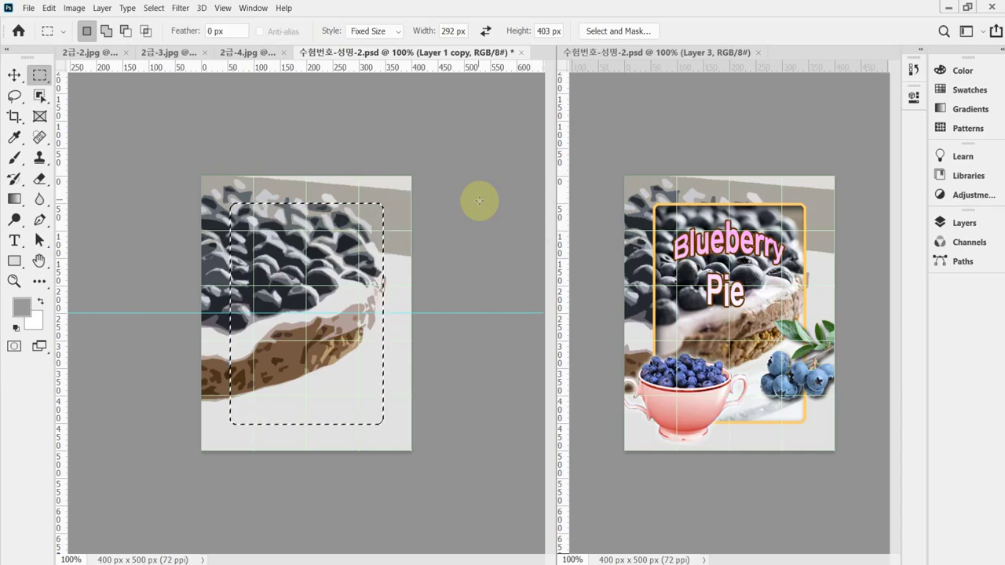
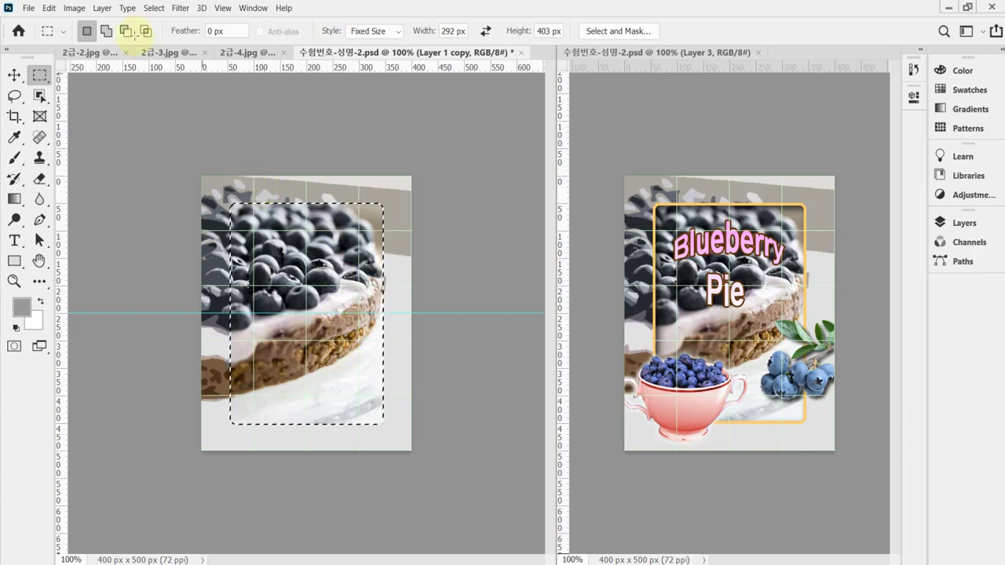
Stroke the inside of the rounded selection with a 5 px border in colour #ffcc66 and deselect
click(49, 8)
click(126, 219)
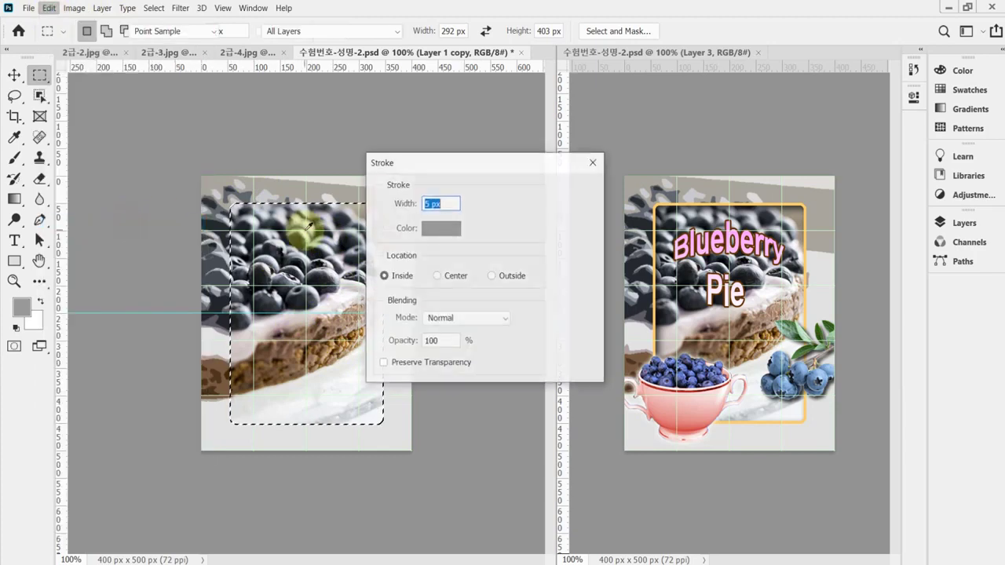
click(454, 204)
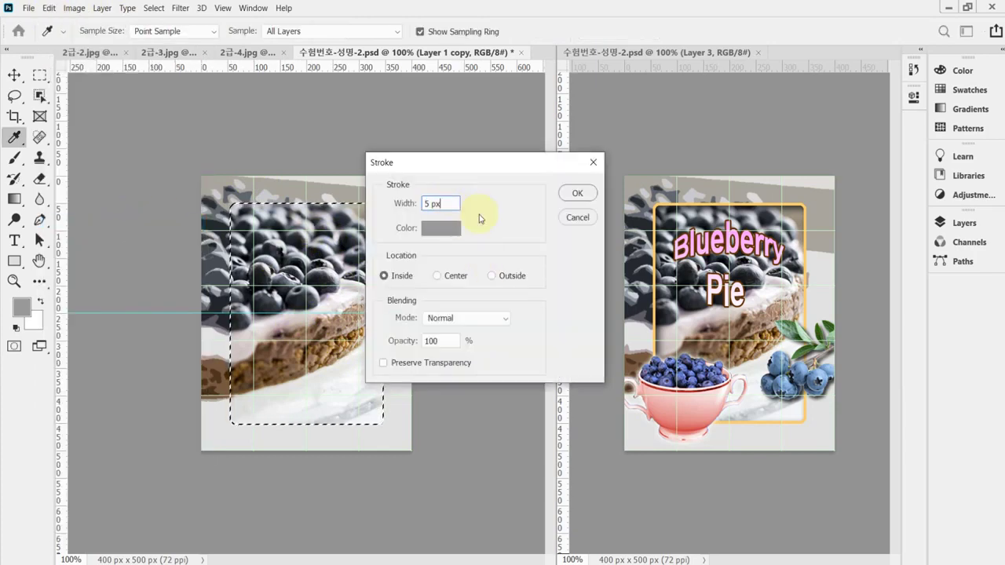
click(451, 229)
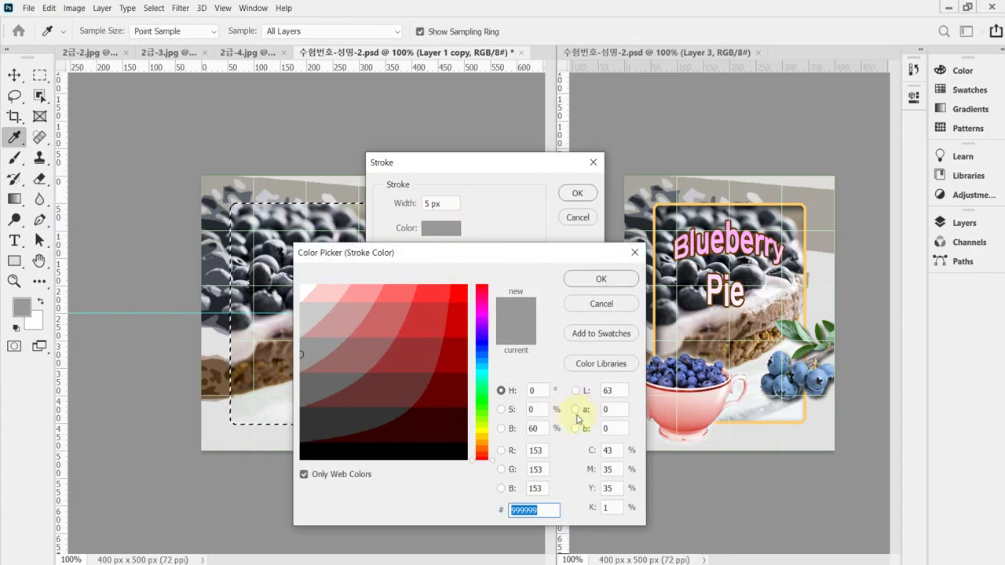
text(ffcc66)
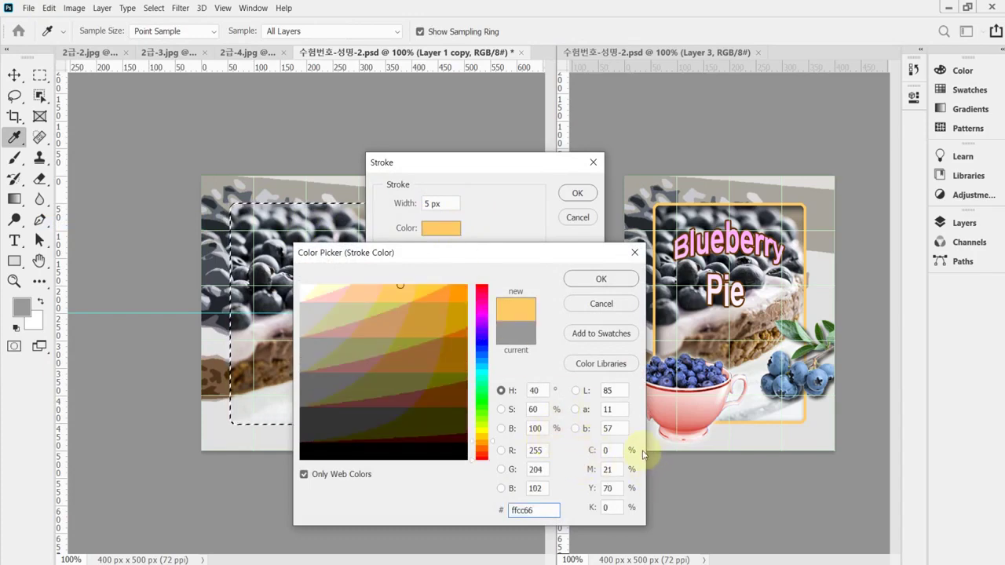
click(518, 510)
click(580, 281)
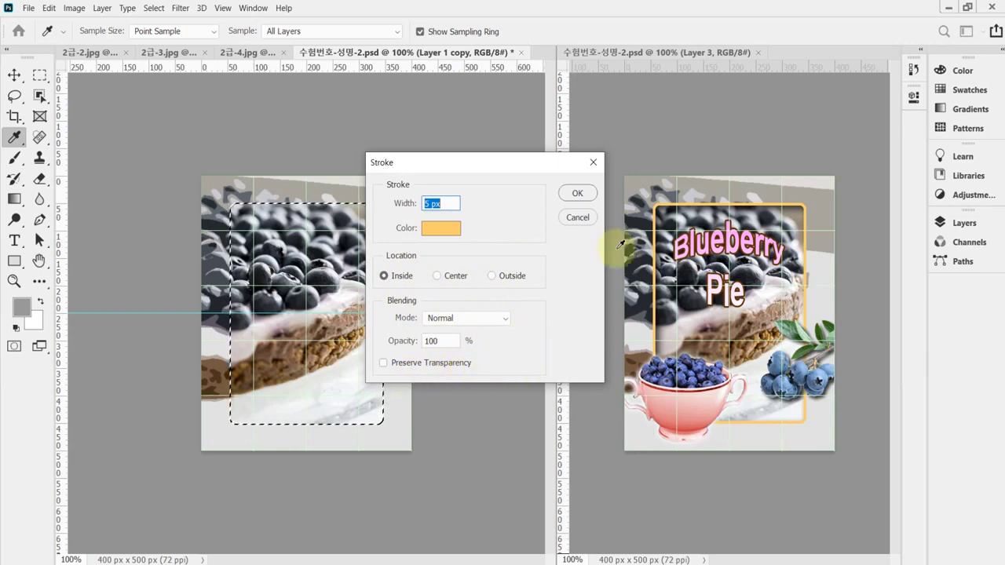
click(578, 194)
key(m)
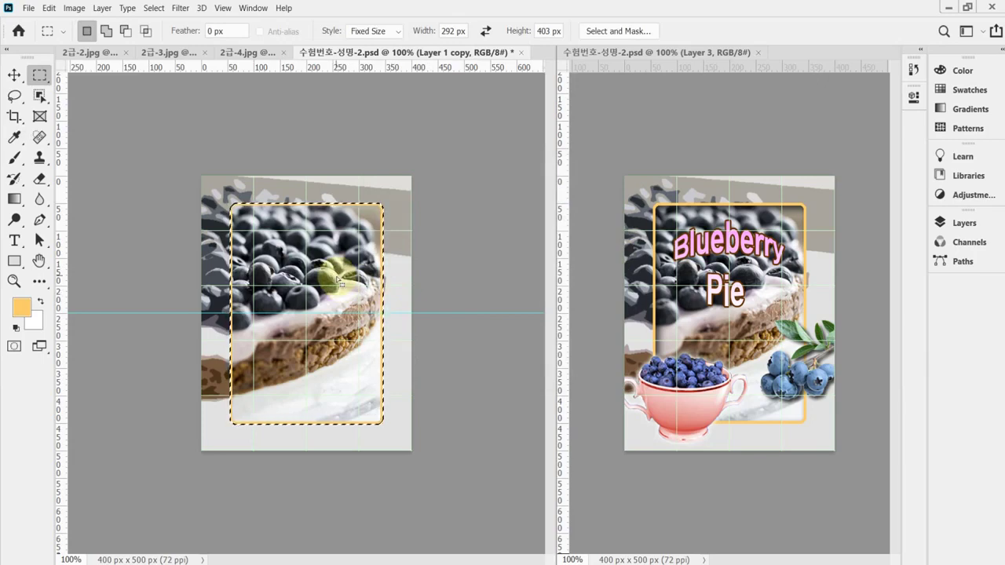
key(ctrl+d)
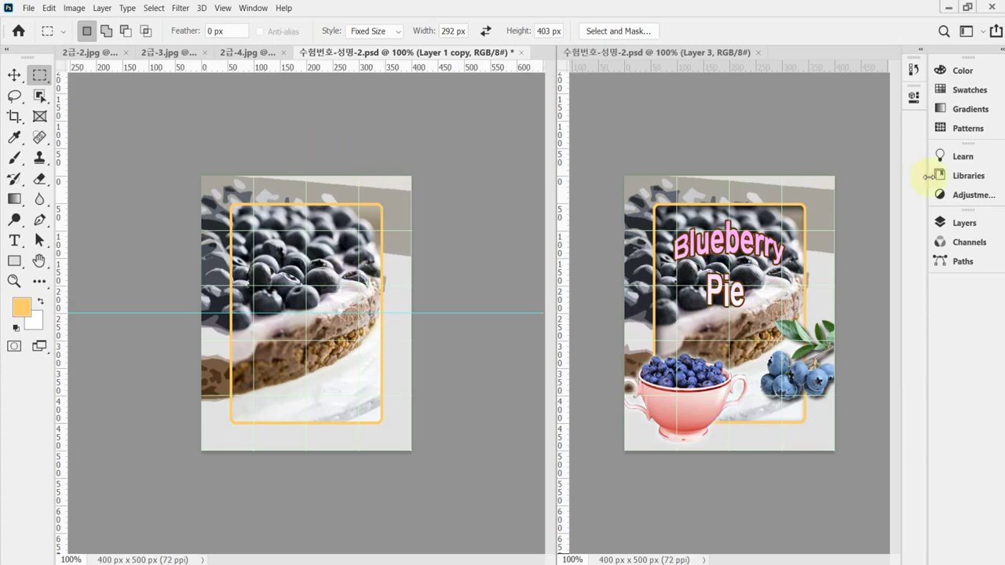
Add a drop shadow to the bordered frame layer, Layer 1 copy, with its angle set to 135°
click(963, 220)
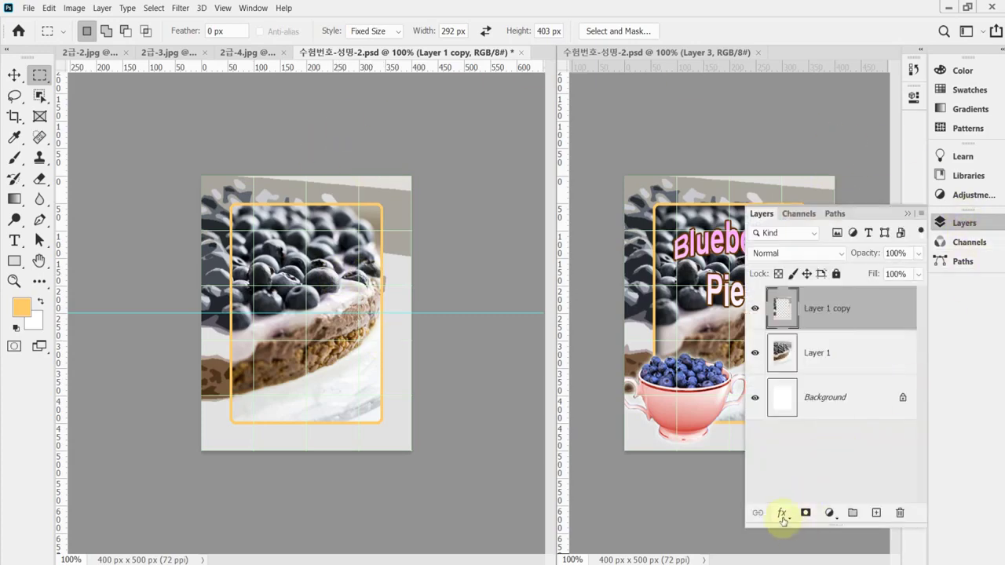
click(779, 514)
click(790, 519)
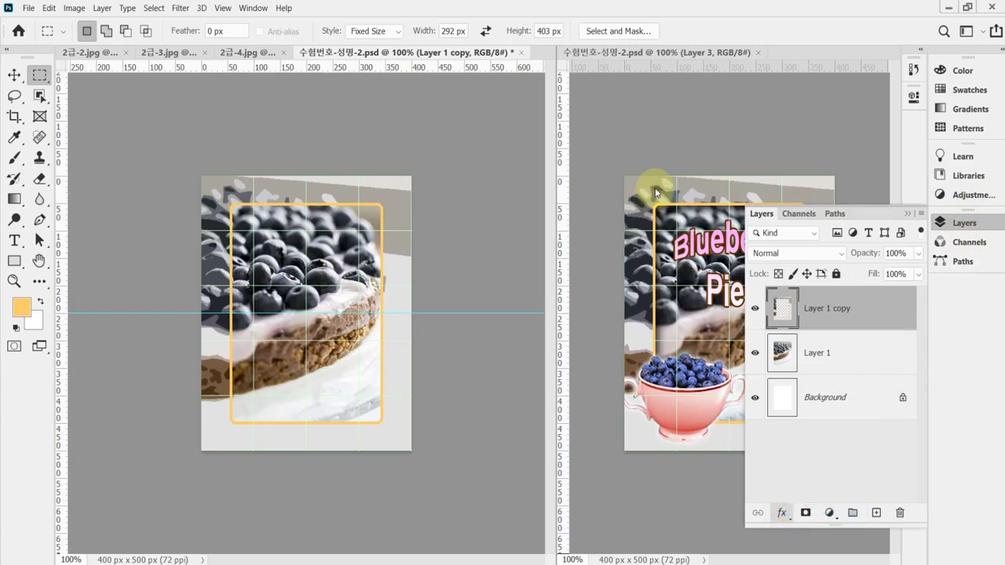
drag(594, 197, 612, 180)
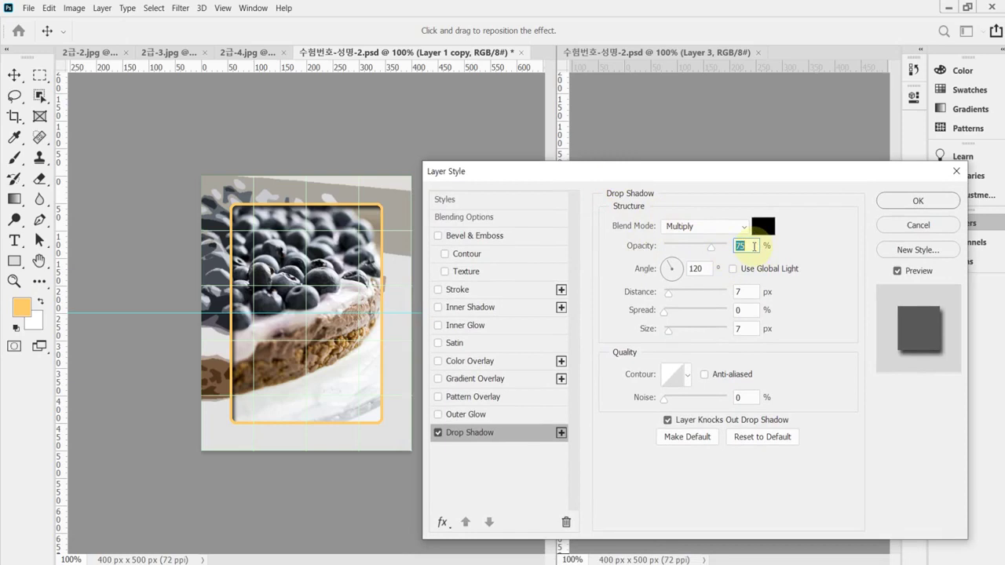
click(709, 269)
text(135)
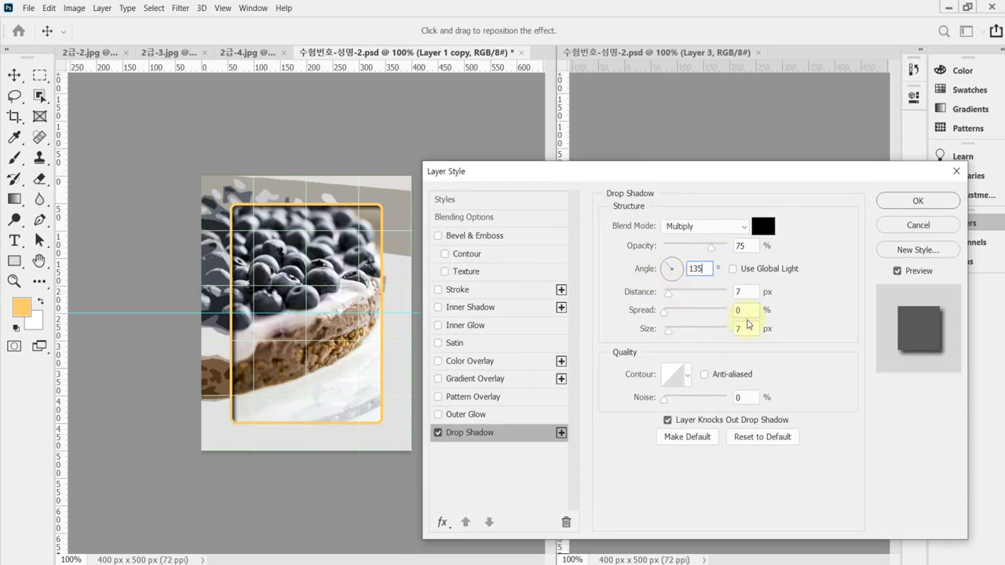
Set the drop shadow's distance to 10 px and size to 16 px, apply it, and save the document
click(743, 292)
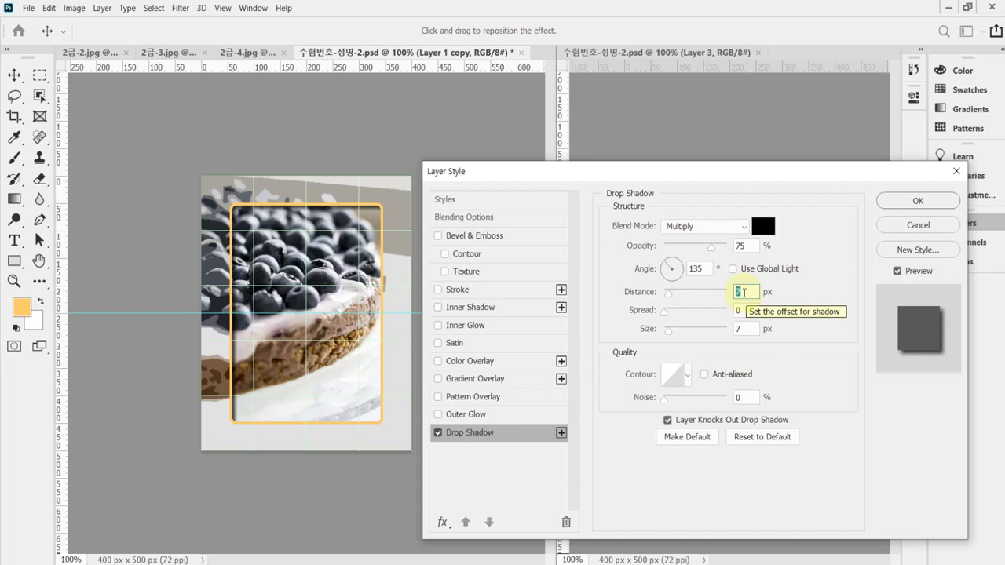
text(10)
key(Tab)
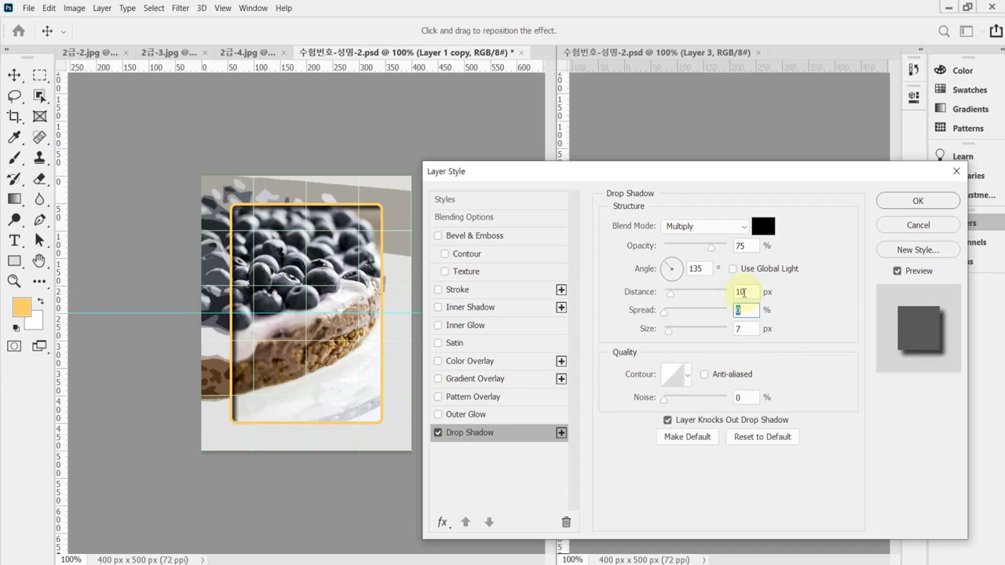
key(Tab)
text(16)
key(Return)
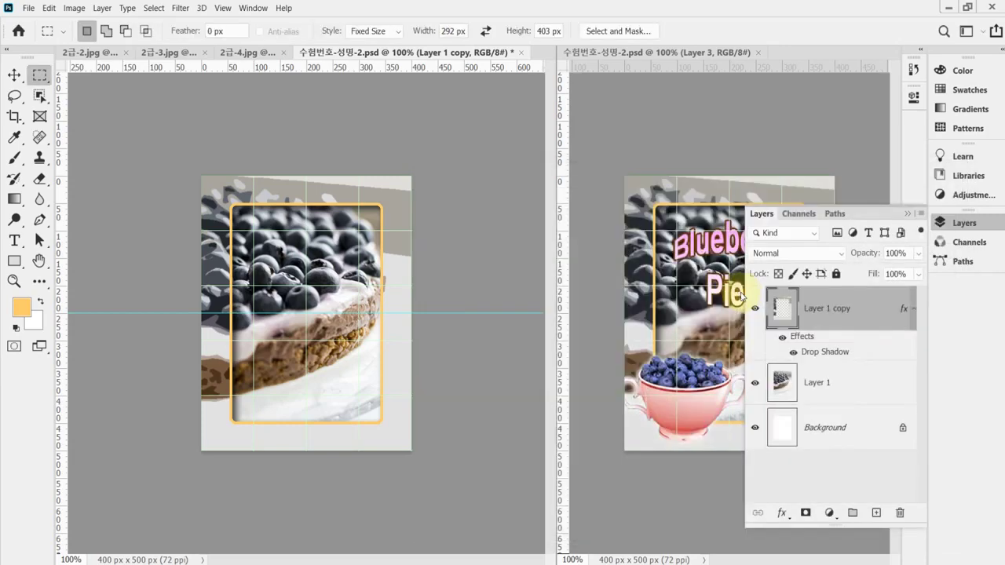
key(ctrl+s)
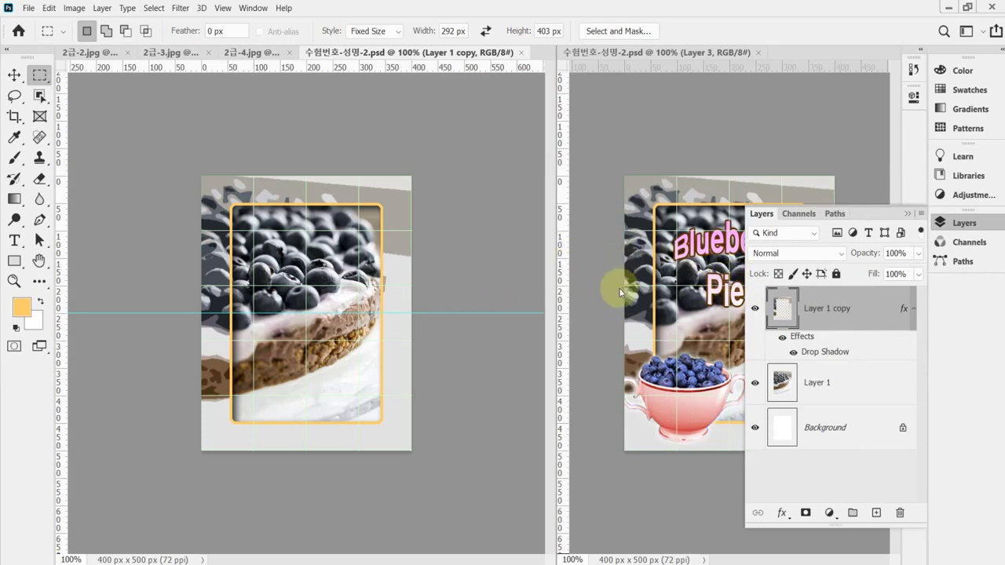
click(952, 223)
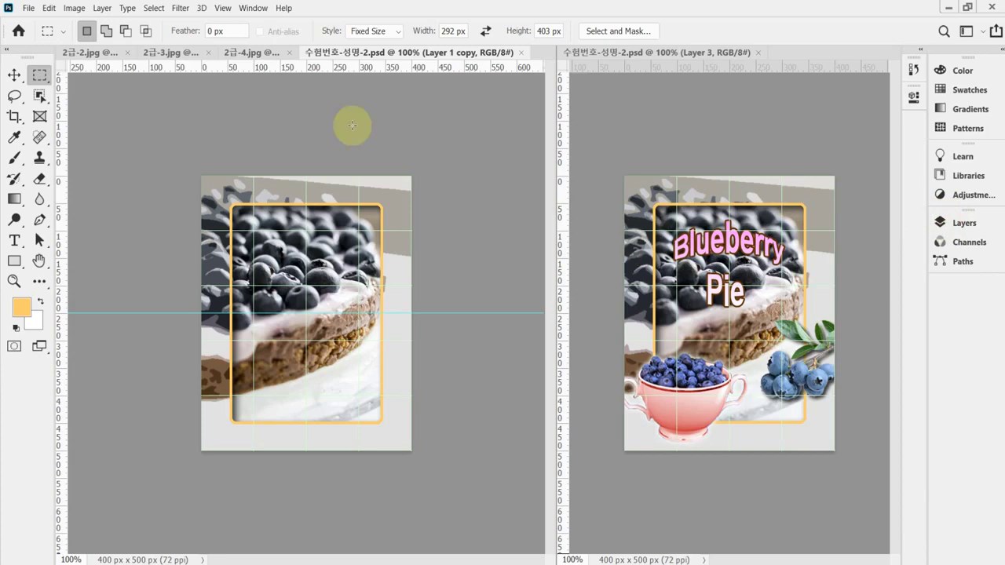
Switch to the 2급-3.jpg image and clear its existing selection around the cup
click(161, 54)
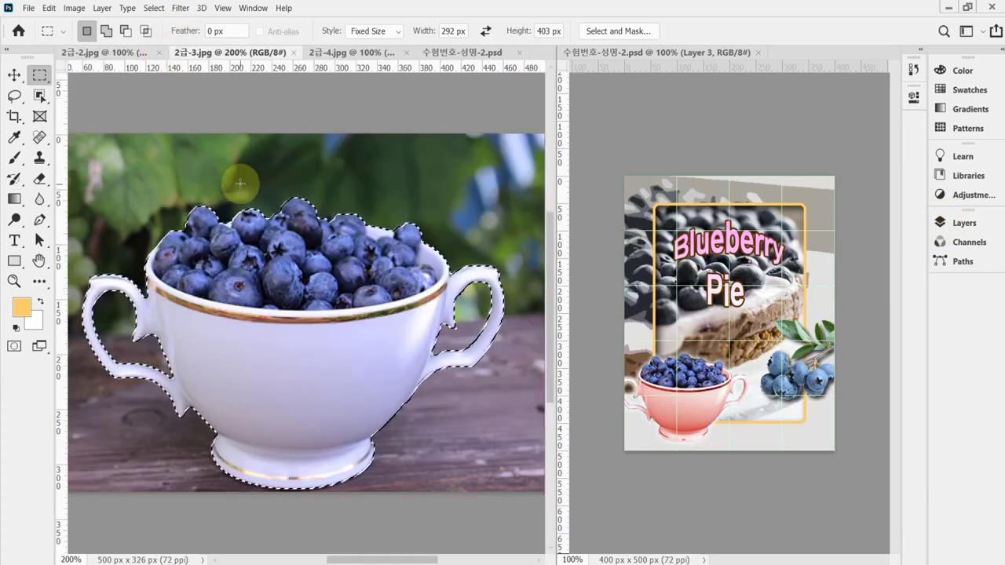
key(ctrl+d)
alt+click(307, 314)
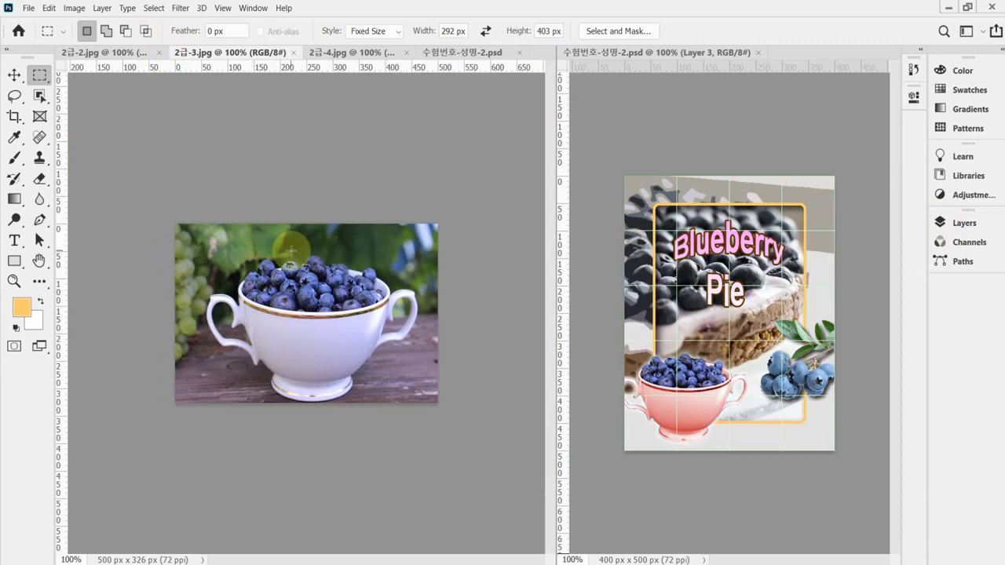
Select the whole cup of blueberries with the Object Selection tool in Rectangle mode
click(40, 96)
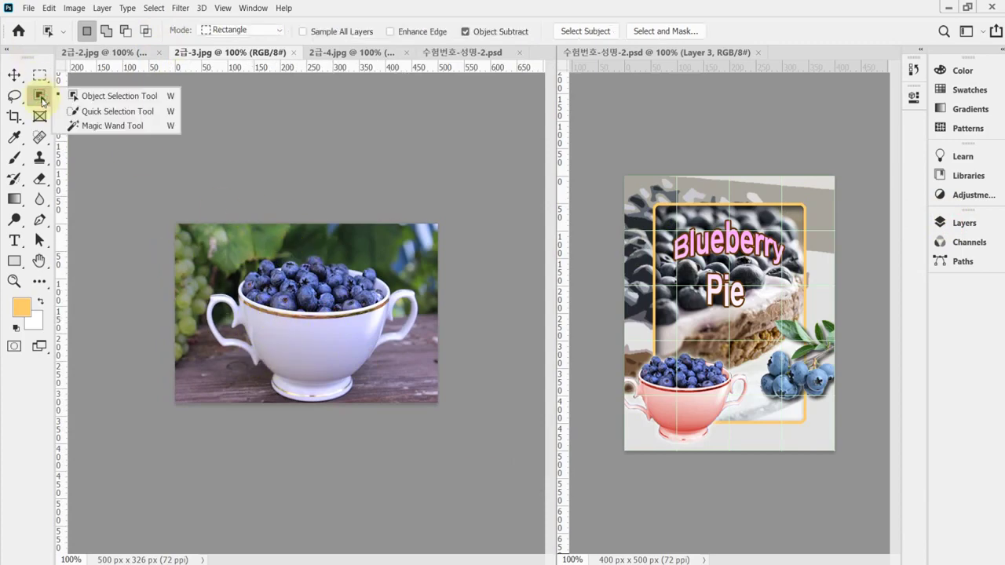
click(81, 112)
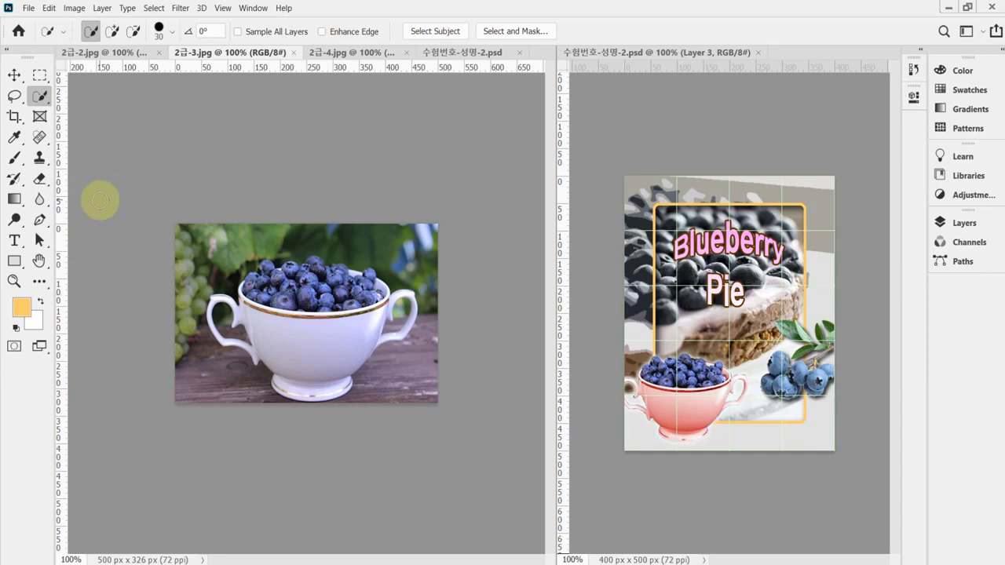
click(36, 99)
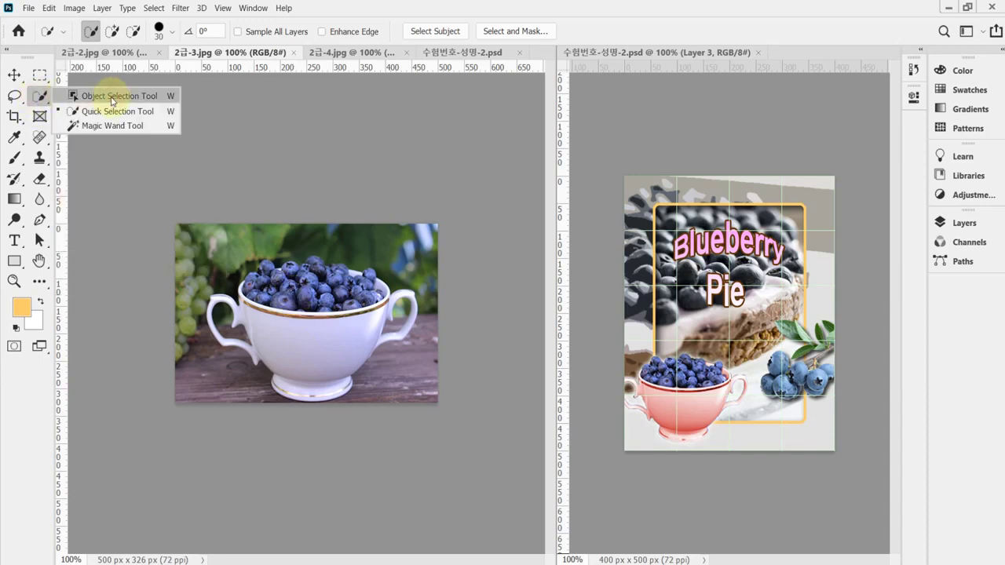
click(112, 97)
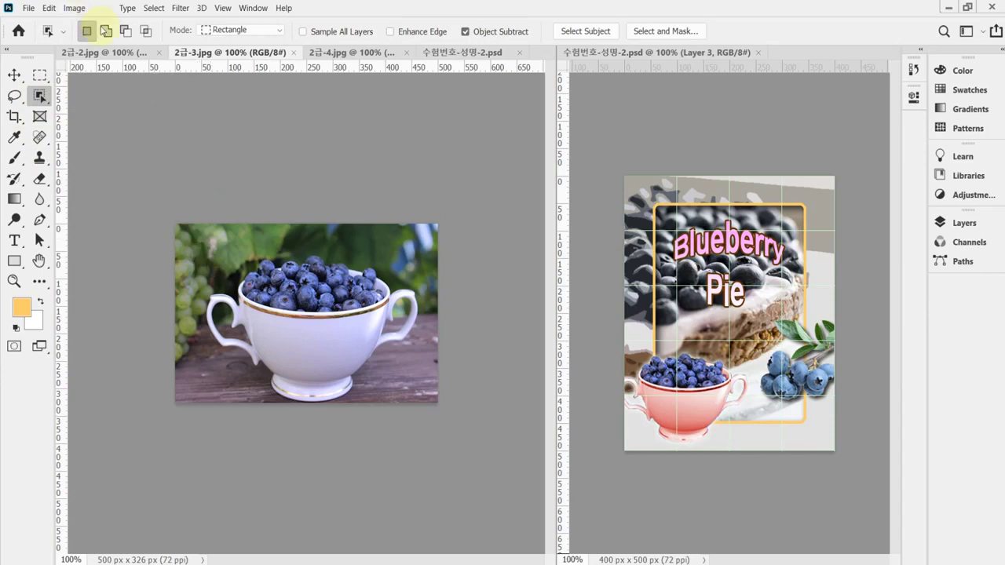
drag(204, 242, 409, 404)
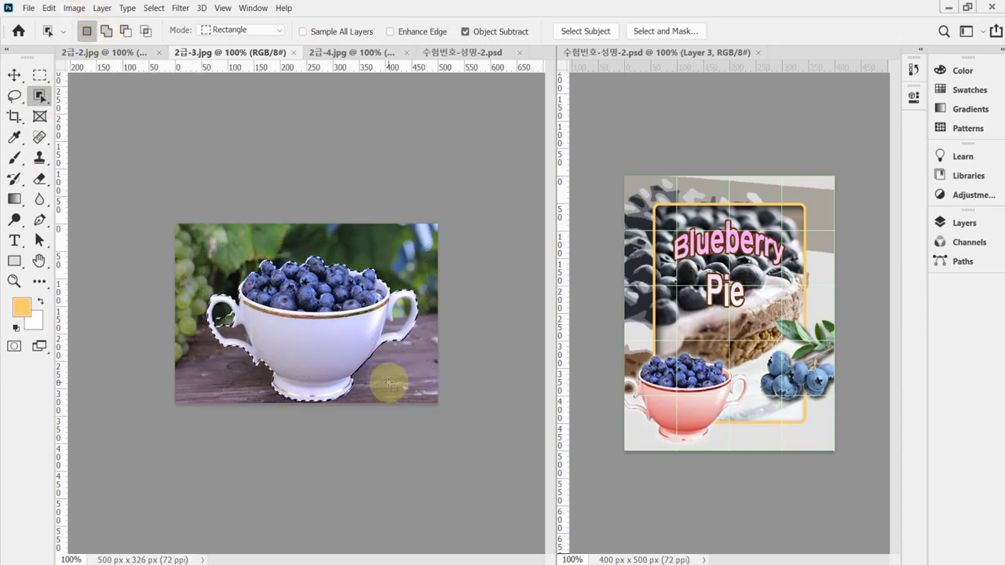
Switch to the Quick Selection tool to refine the cup's selection around its left handle
scroll(318, 355, up, 1)
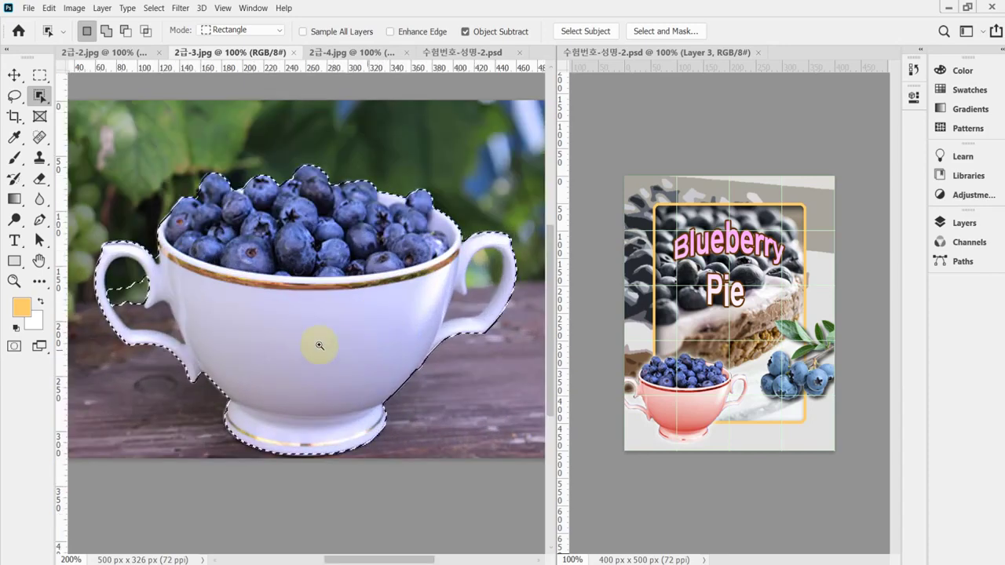
scroll(353, 274, up, 1)
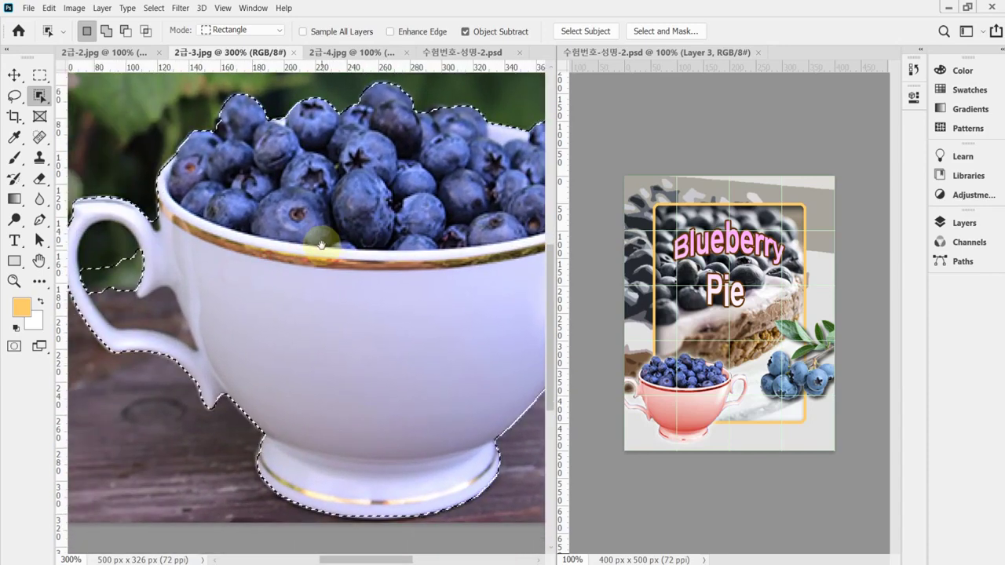
scroll(326, 243, up, 1)
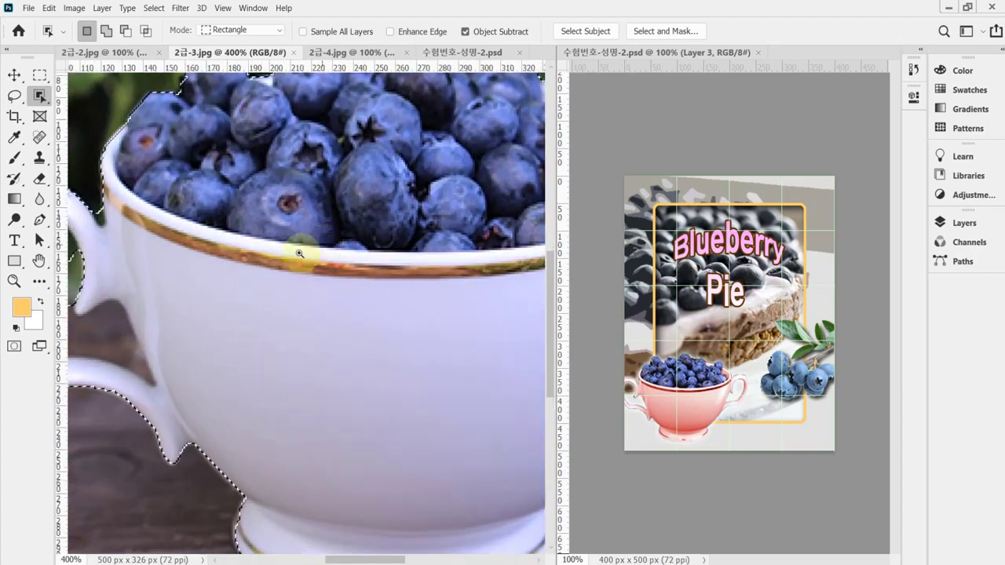
scroll(317, 281, down, 2)
scroll(322, 290, up, 1)
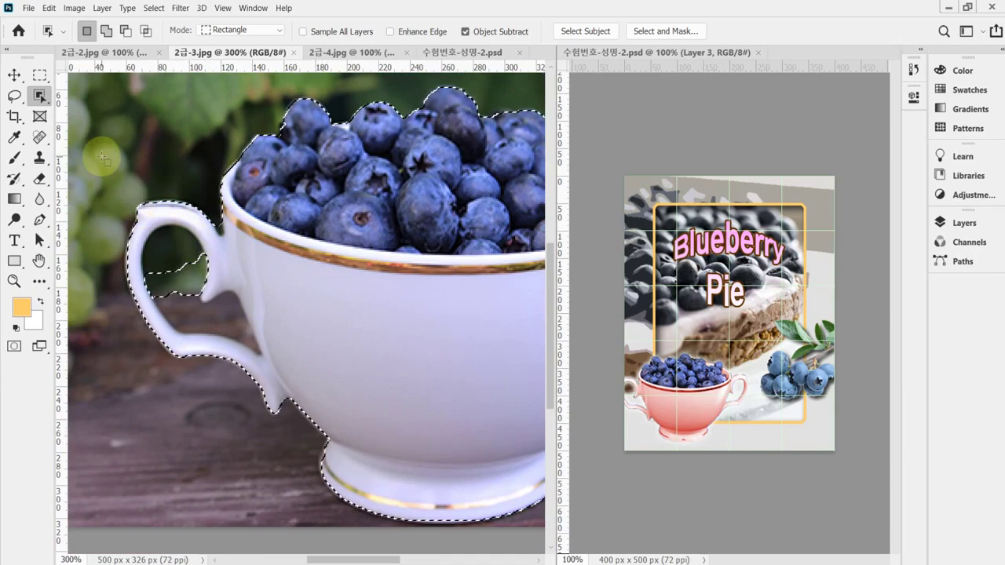
right_click(39, 95)
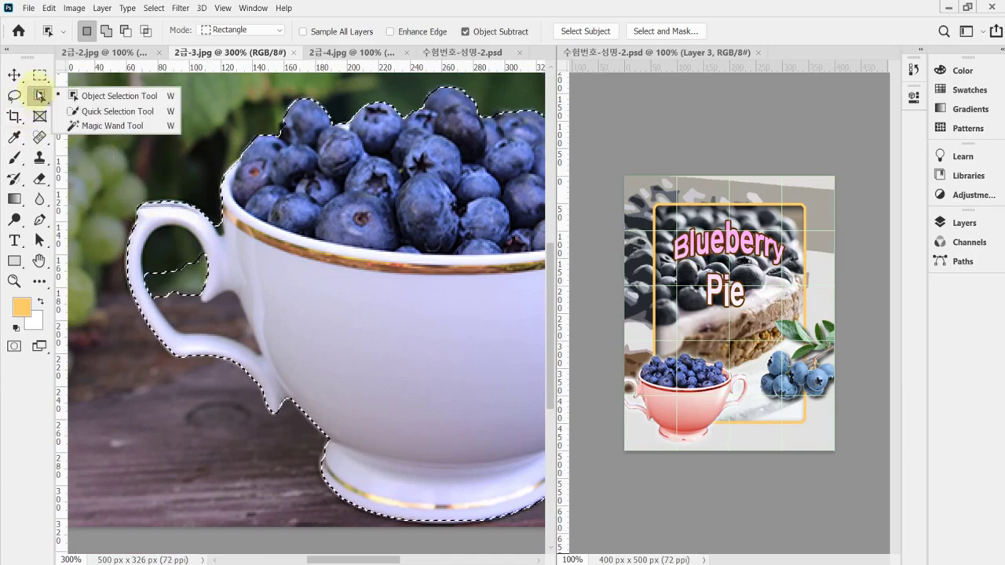
click(97, 115)
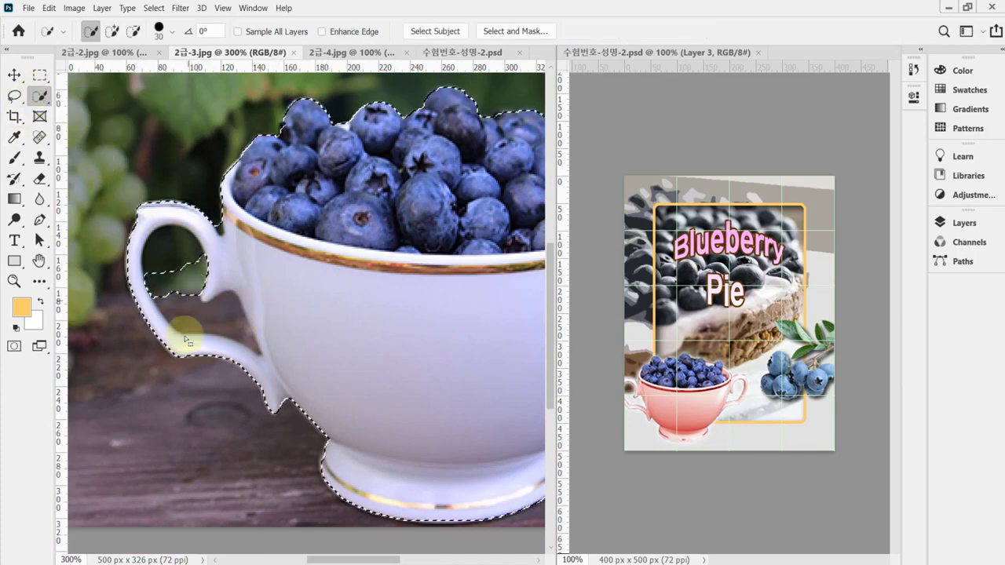
Reduce the Quick Selection brush to 7 px and undo the stray selection made between the left handle and the rim
click(211, 196)
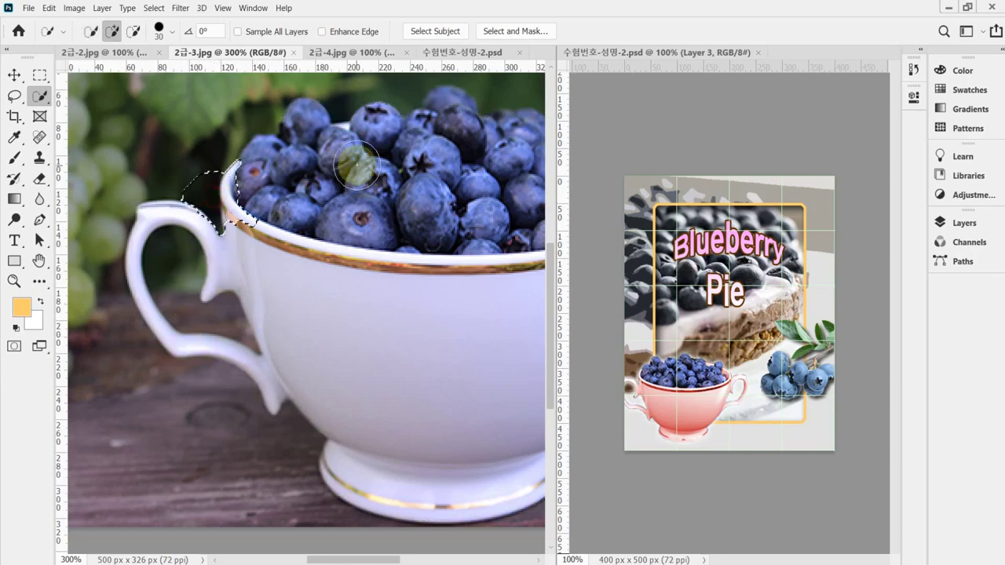
key(bracketleft)
key(bracketleft)
key(bracketleft)
key(bracketleft)
key(bracketleft)
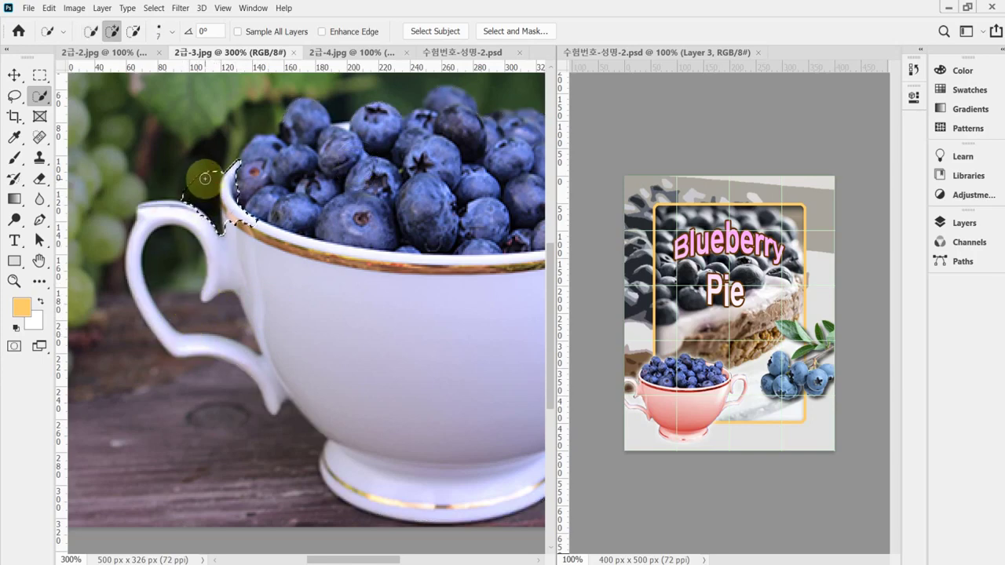
key(ctrl+z)
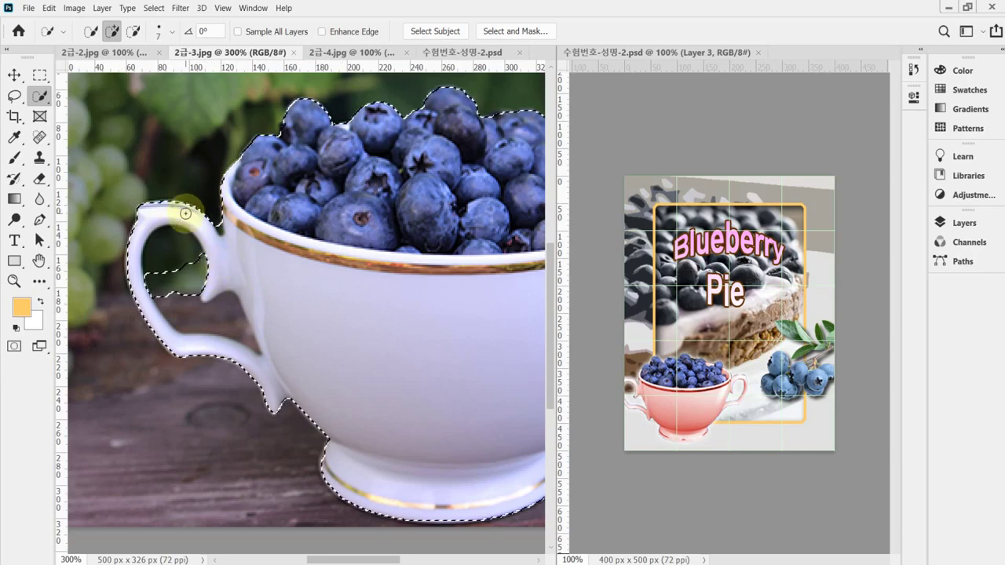
Reduce the brush to 1 px and subtract the background inside the left handle and beside the rim from the selection
key(bracketleft)
key(bracketleft)
click(185, 284)
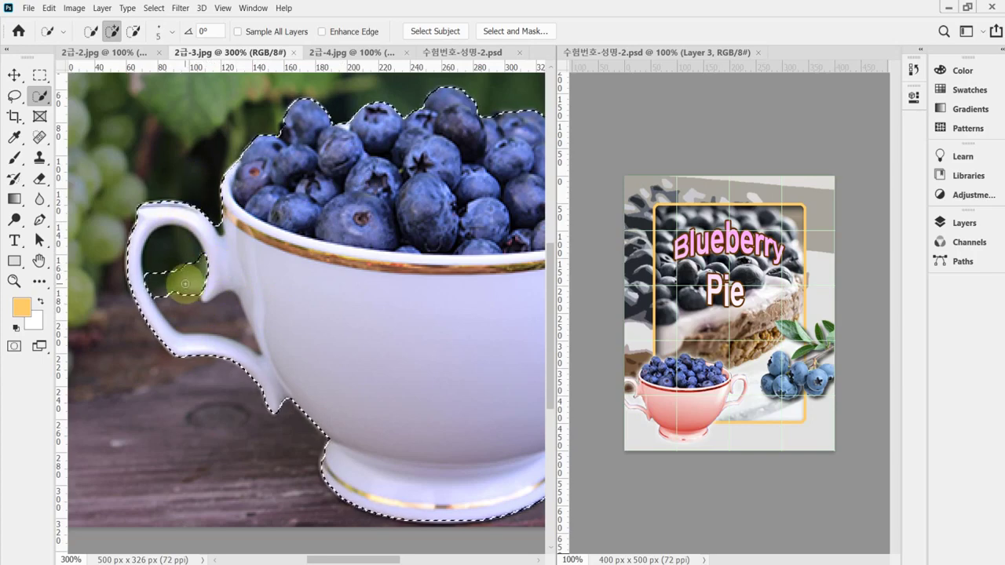
drag(185, 284, 157, 278)
key(bracketleft)
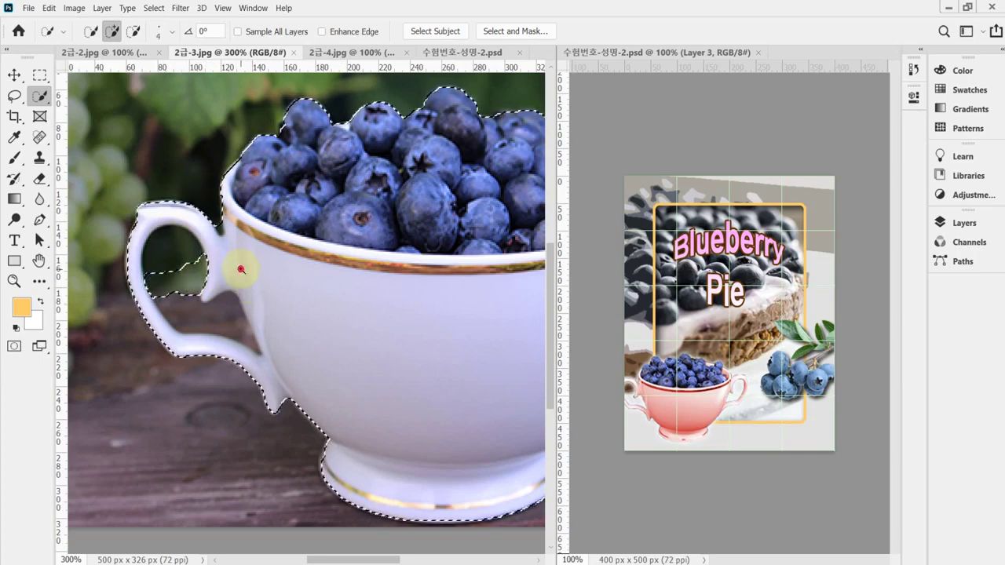
scroll(241, 269, up, 2)
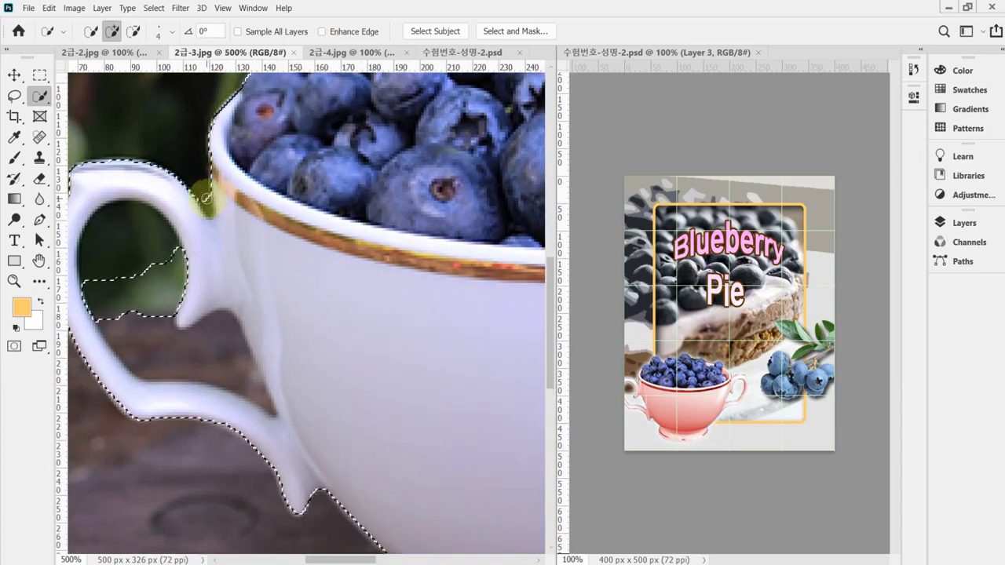
key(bracketleft)
key(bracketleft)
key(bracketleft)
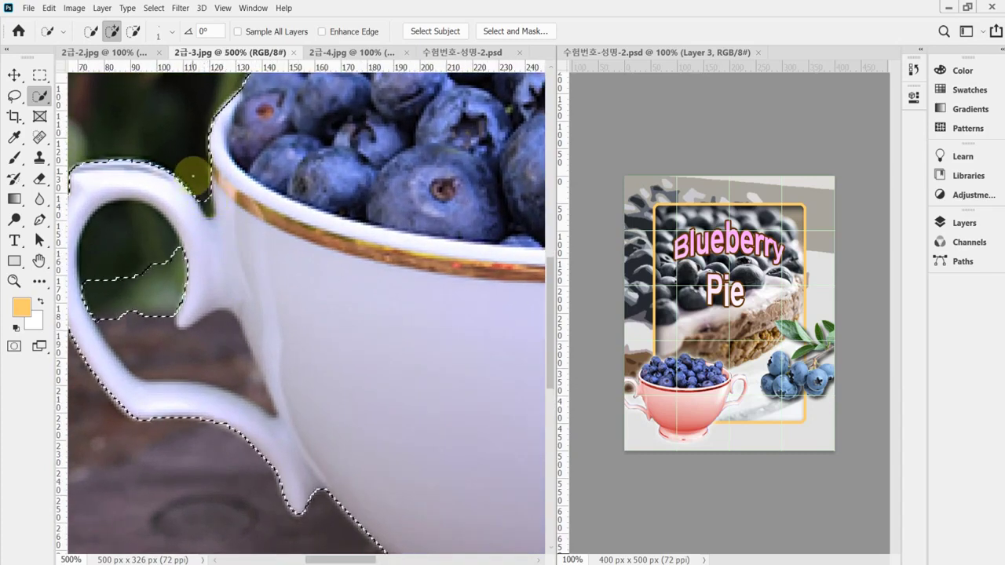
key(alt)
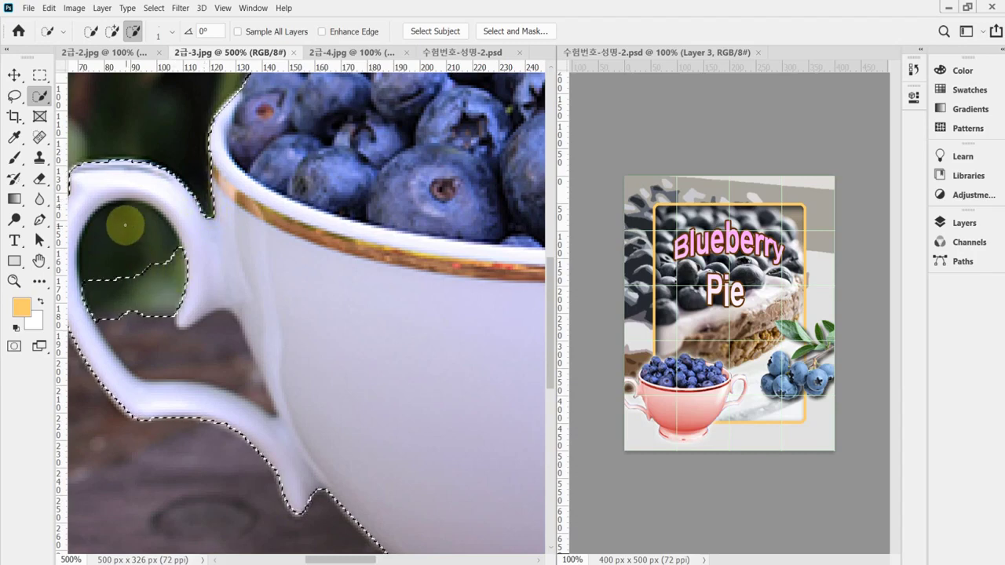
drag(123, 223, 128, 271)
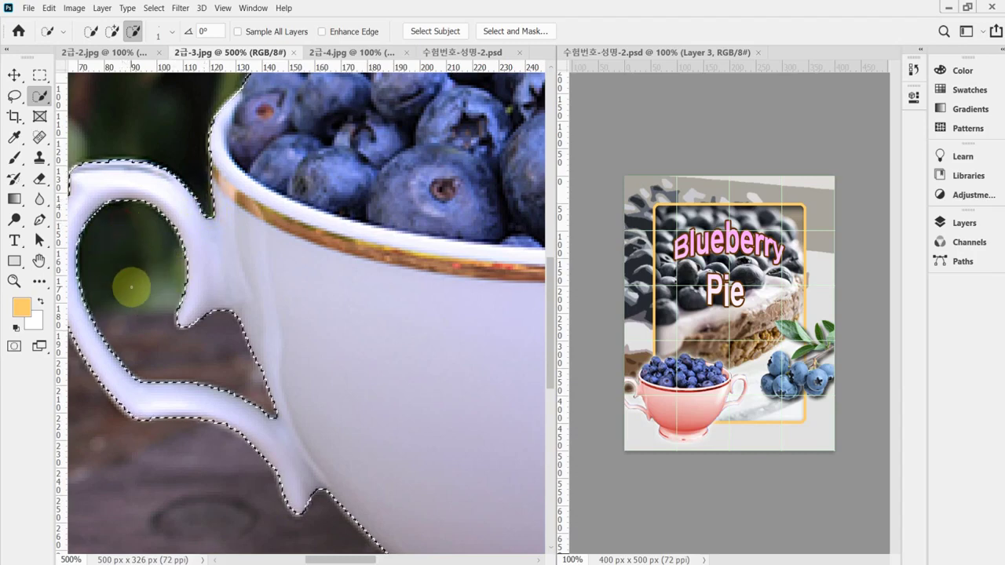
Subtract the background inside the cup's right handle from the selection
alt+click(404, 395)
alt+click(426, 376)
alt+click(416, 265)
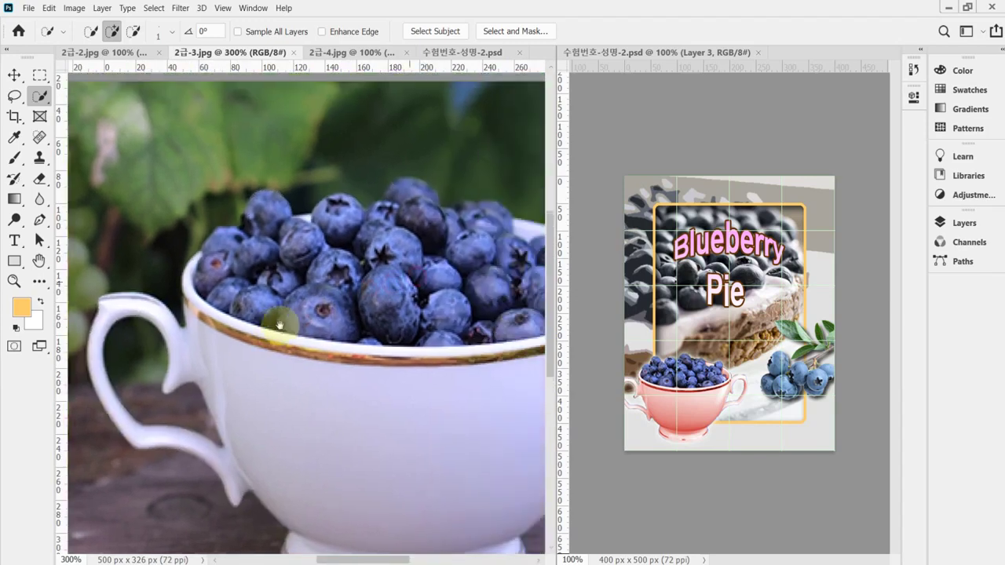
click(426, 293)
drag(426, 293, 336, 258)
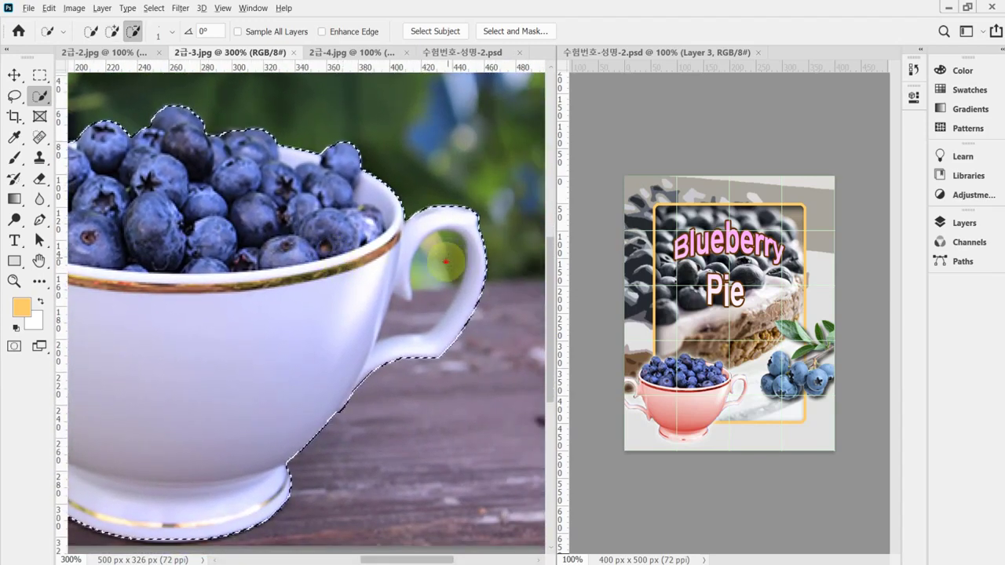
alt+click(444, 264)
alt+click(458, 271)
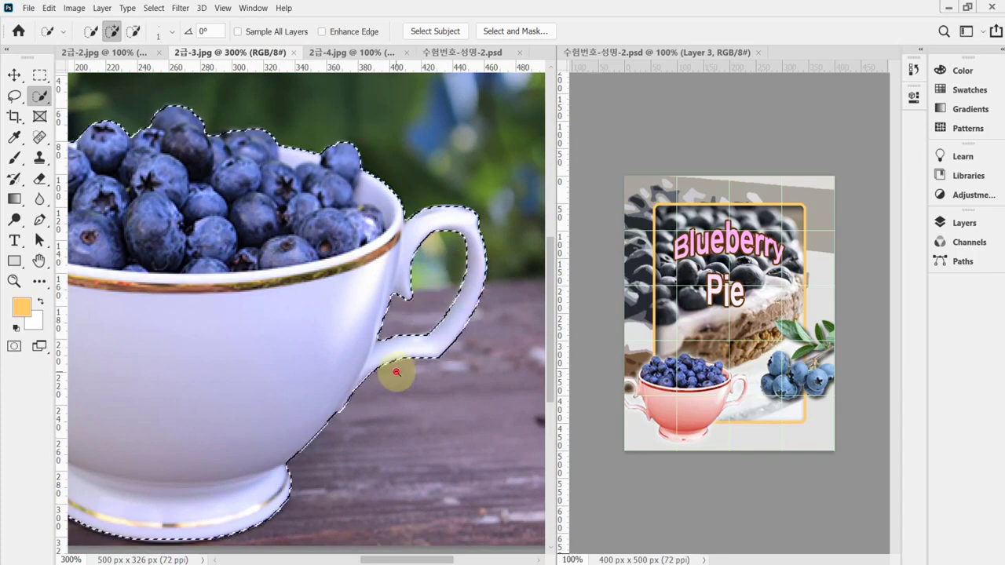
scroll(399, 369, down, 1)
drag(252, 335, 323, 303)
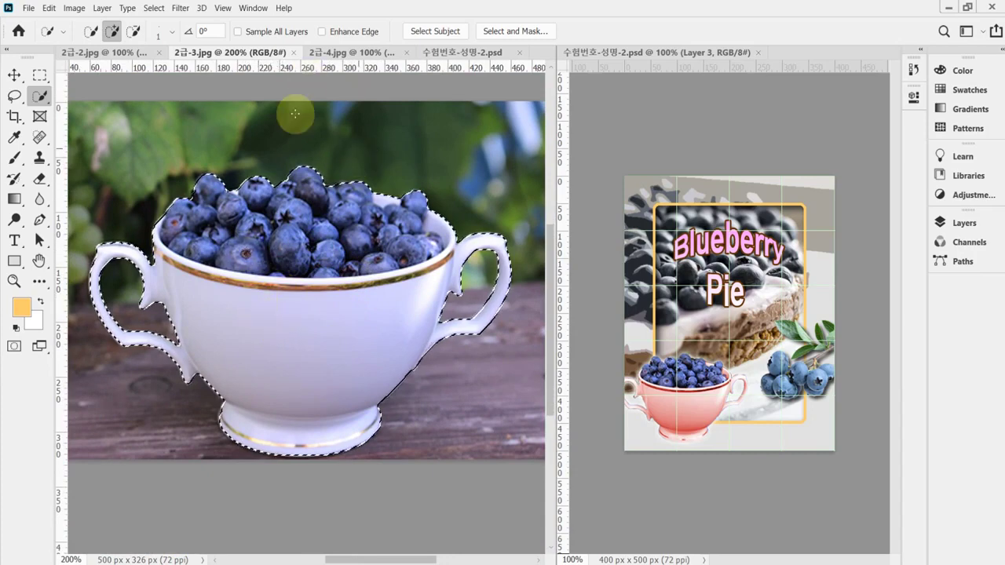
Paste the cut-out blueberry cup into the 400 × 500 px composition and scale it proportionally to about 60%
click(431, 54)
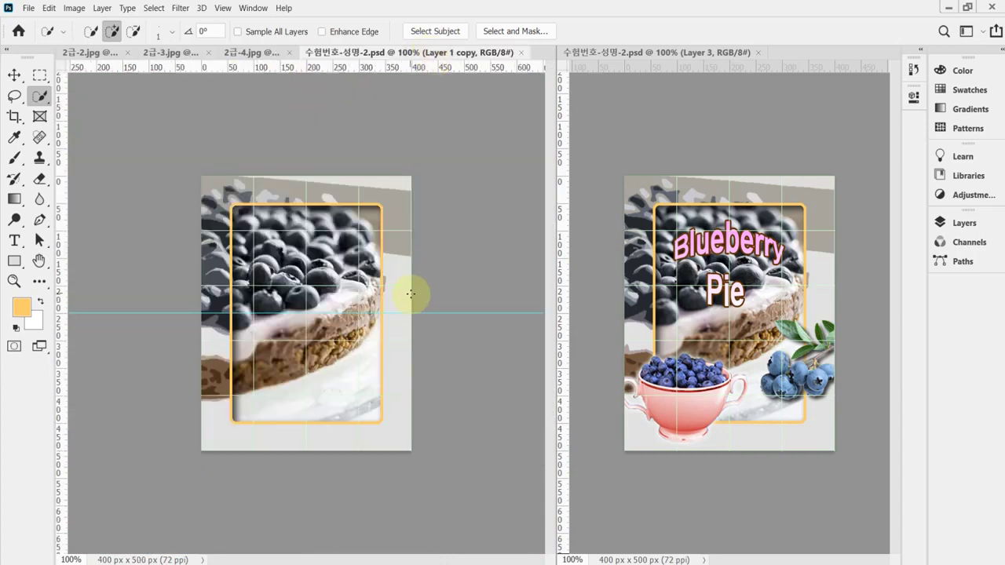
key(ctrl+v)
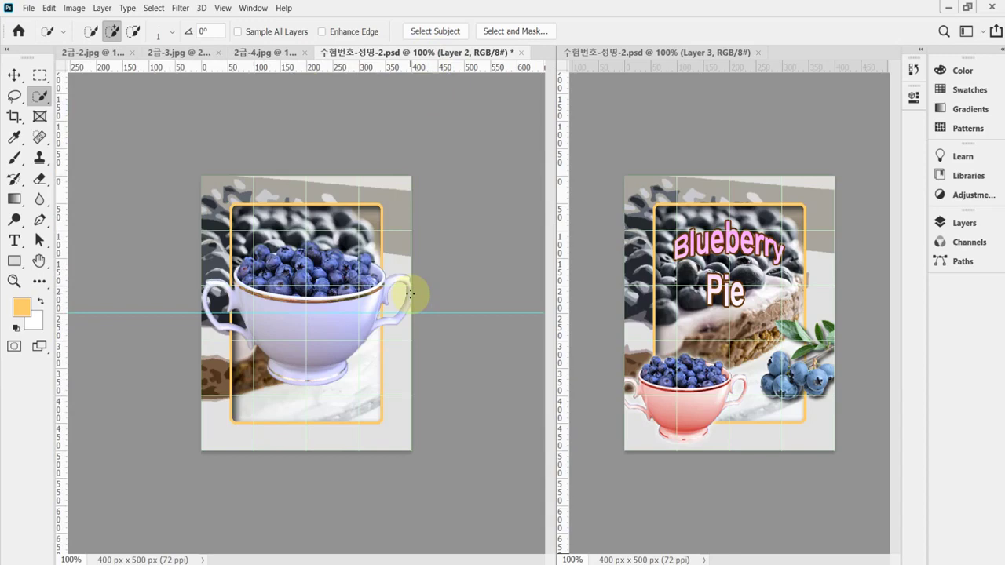
key(ctrl+t)
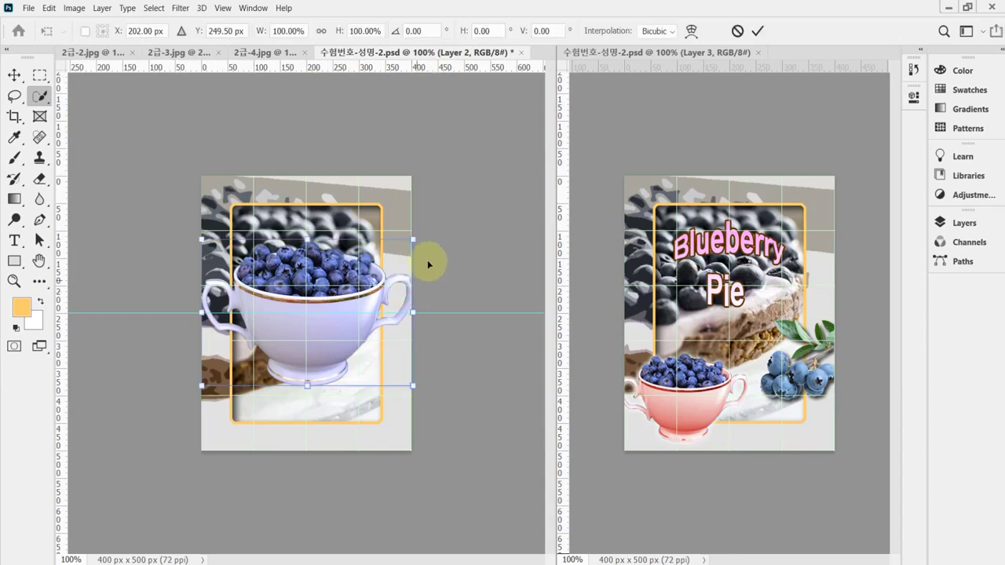
drag(409, 236, 337, 311)
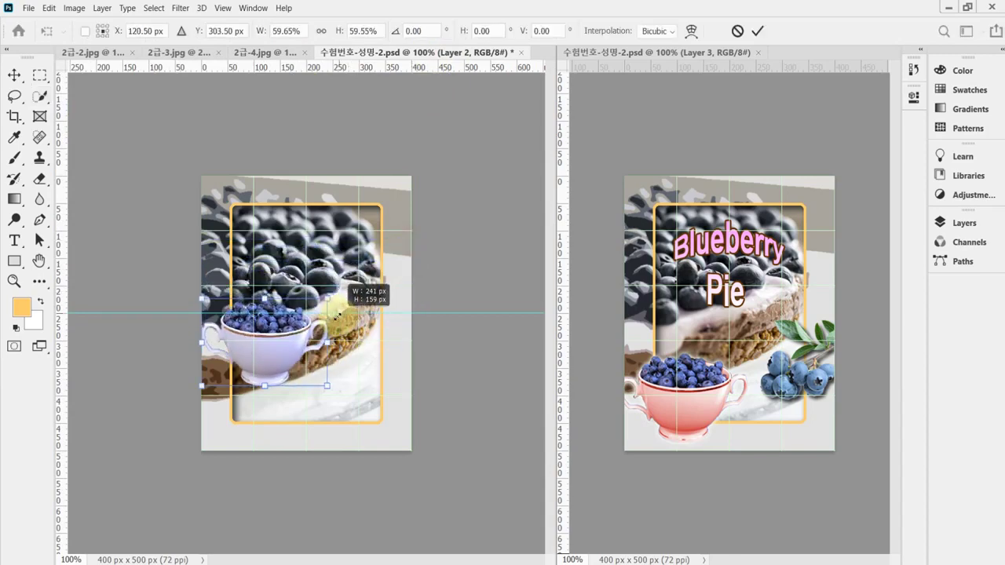
Position the scaled cup in the canvas's lower-left corner at X 109.50 px, Y 404.50 px and apply the transform
drag(294, 351, 285, 398)
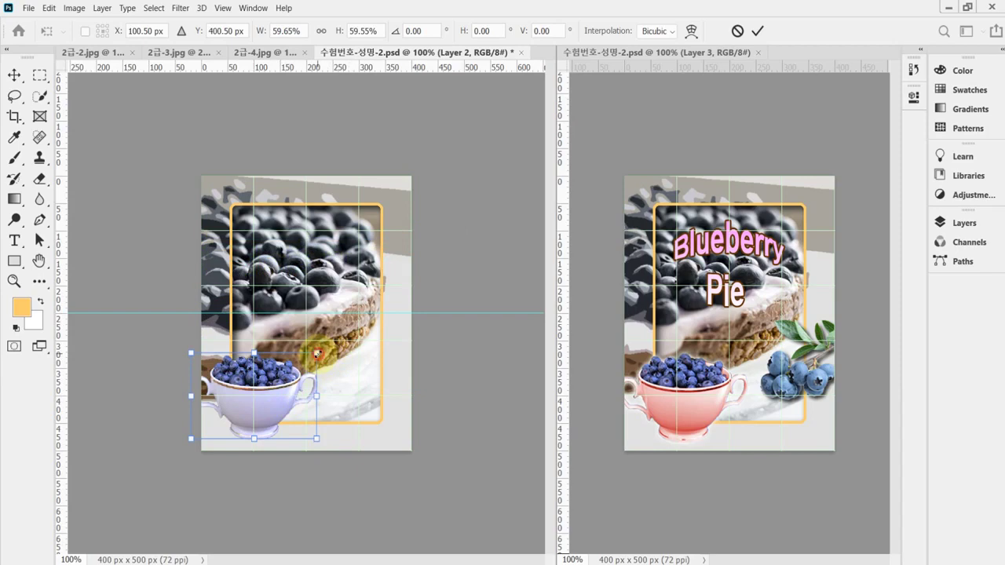
key(Right)
key(Right)
key(Right)
key(Right)
key(Right)
key(Right)
key(Right)
key(Right)
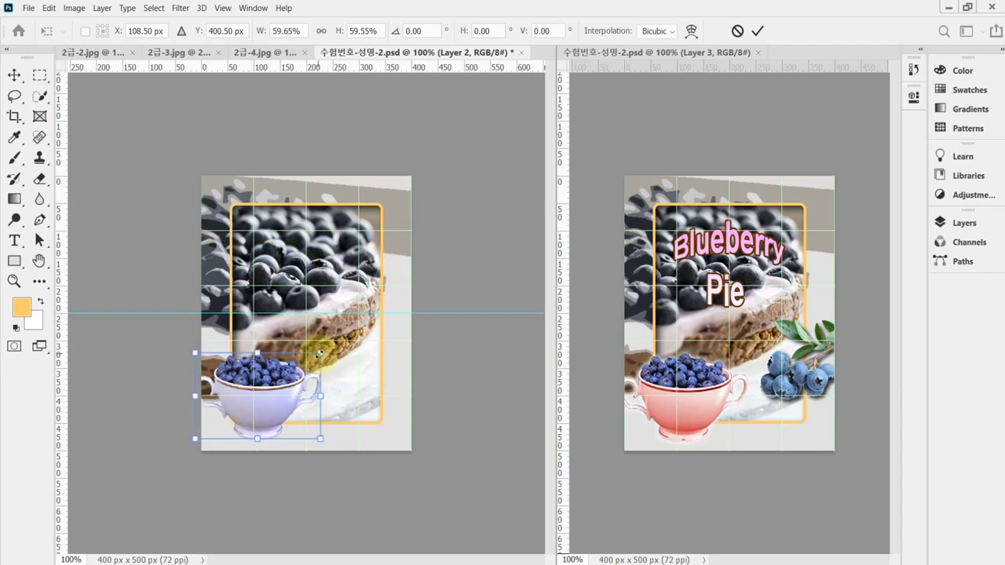
key(Right)
key(Down)
key(Down)
key(Down)
key(Down)
key(Down)
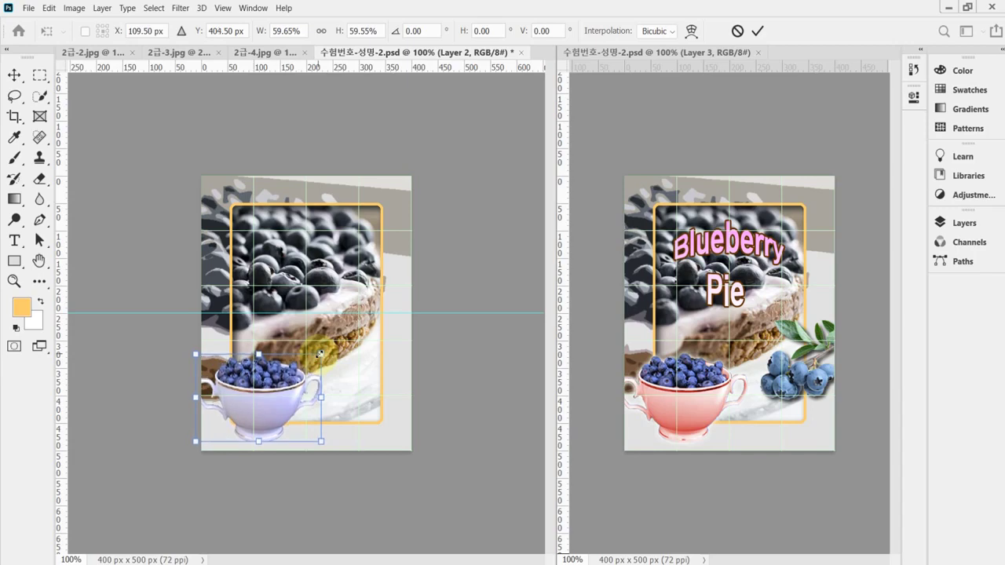
key(Return)
key(w)
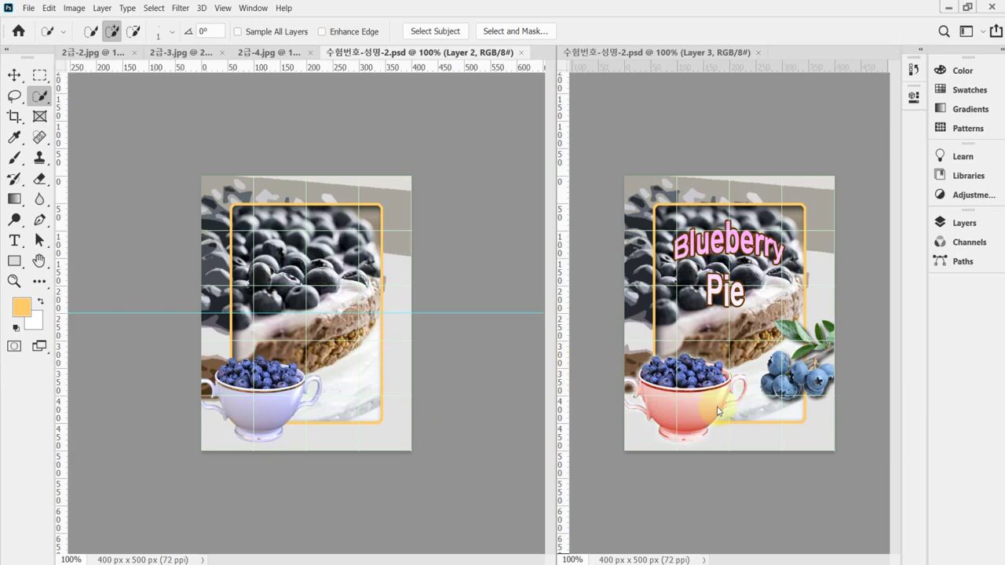
Add an Outer Glow effect with a size of 18 px to the cup layer and save the document
click(957, 225)
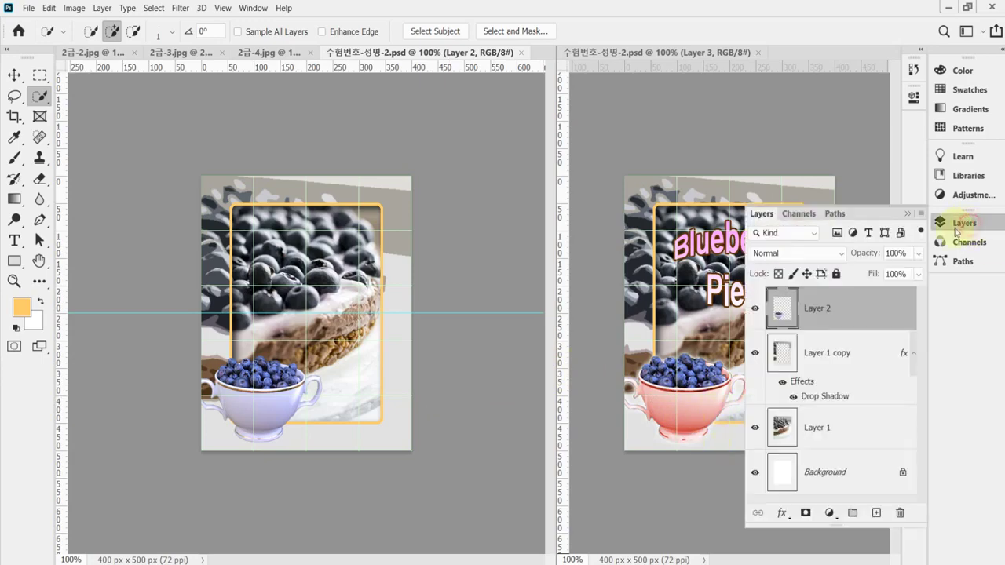
click(782, 515)
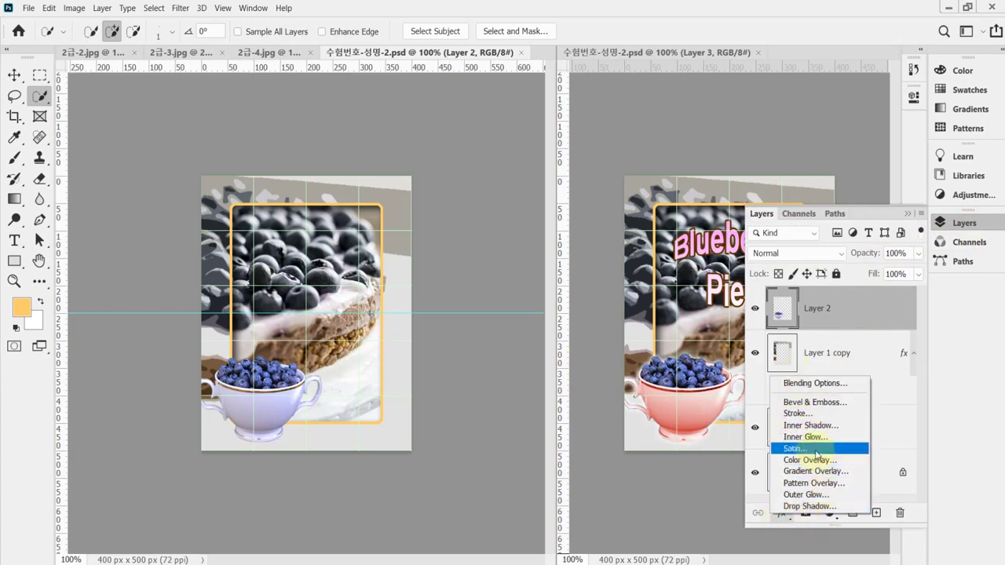
click(809, 506)
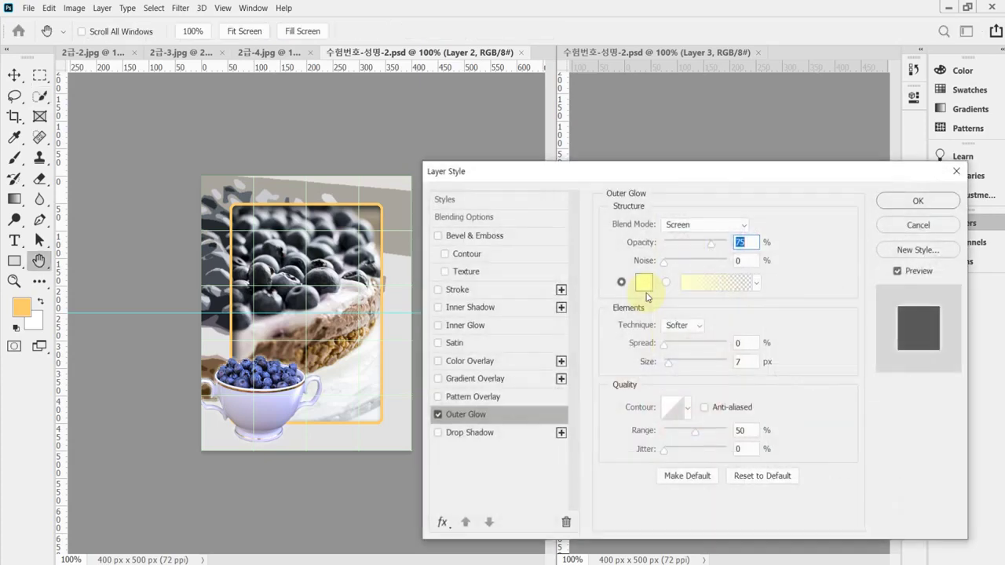
click(752, 359)
text(18)
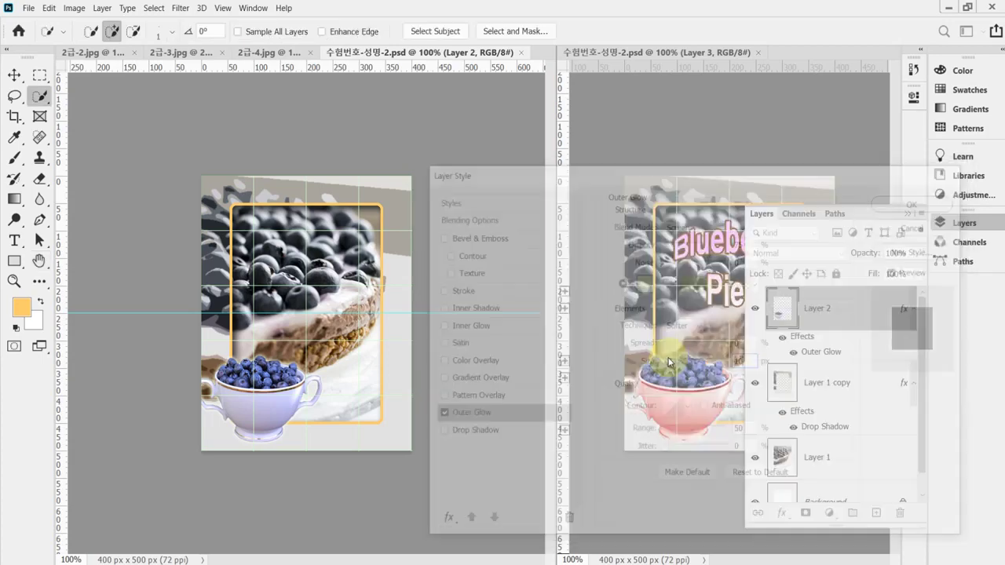
key(ctrl+s)
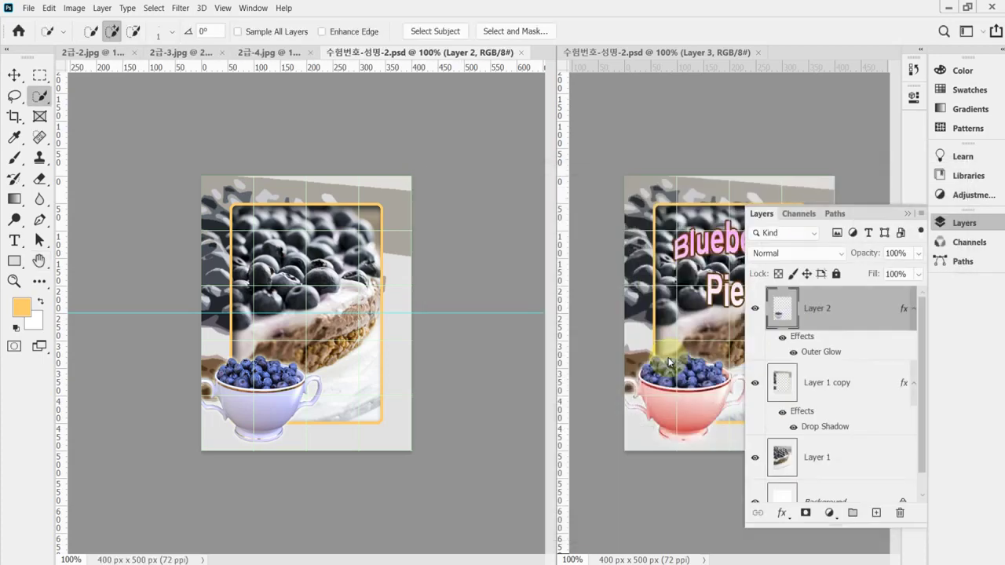
drag(669, 361, 672, 414)
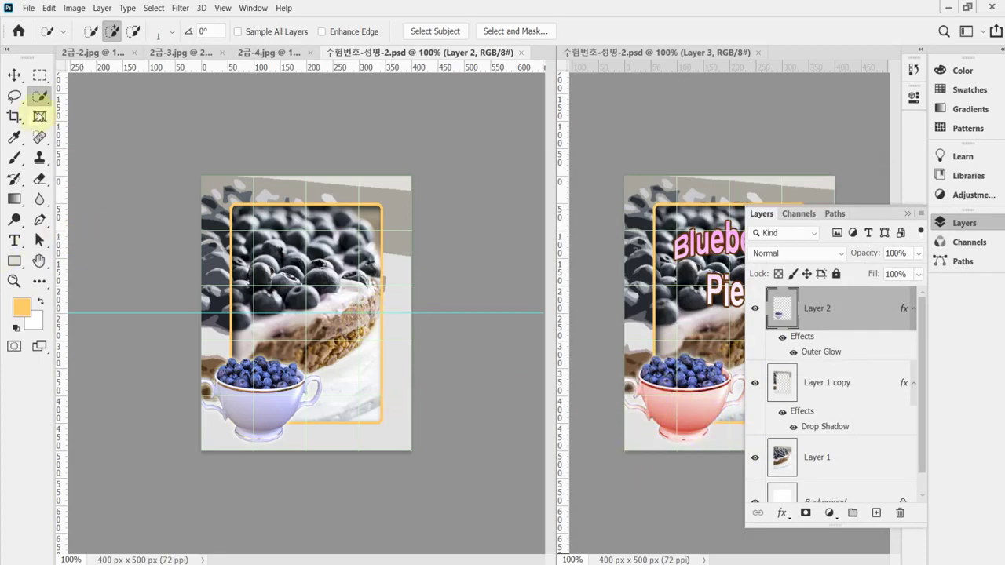
Load the cup layer's outline as a selection and subtract all the blueberries from it with an 8 px Quick Selection brush
ctrl+click(781, 315)
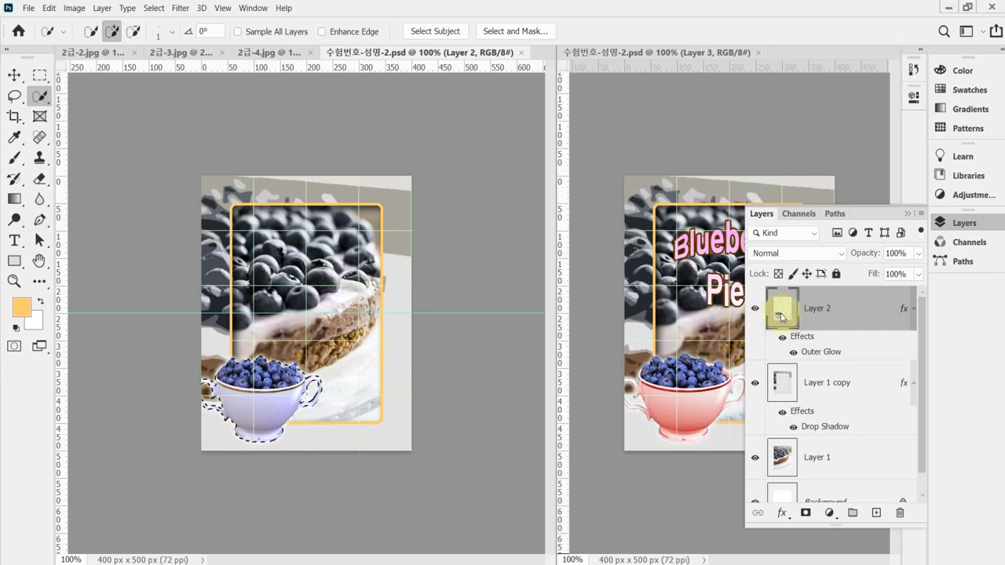
scroll(287, 437, up, 1)
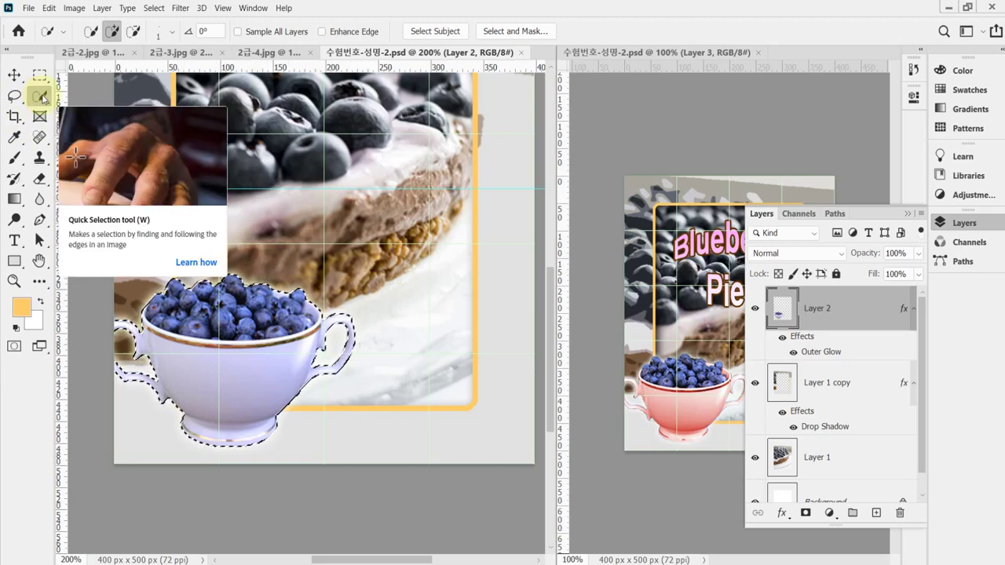
click(134, 33)
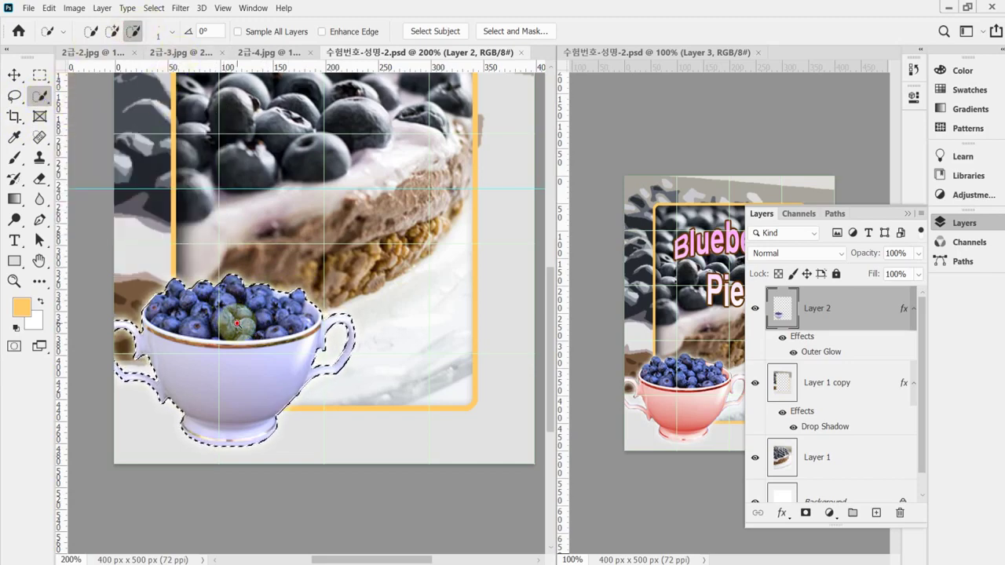
scroll(242, 267, up, 1)
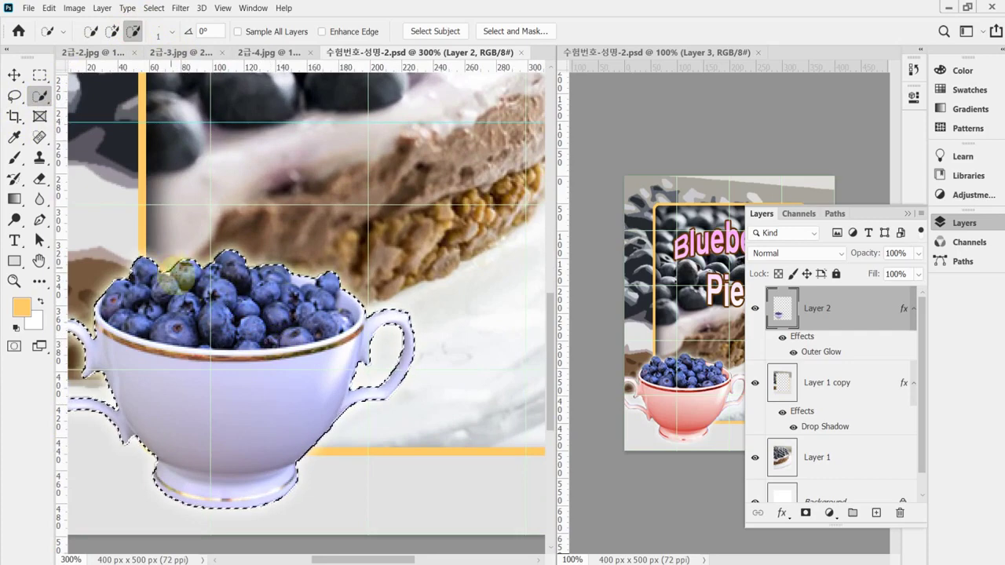
key(bracketright)
key(bracketright)
key(bracketright)
key(bracketright)
key(bracketright)
key(bracketright)
key(bracketright)
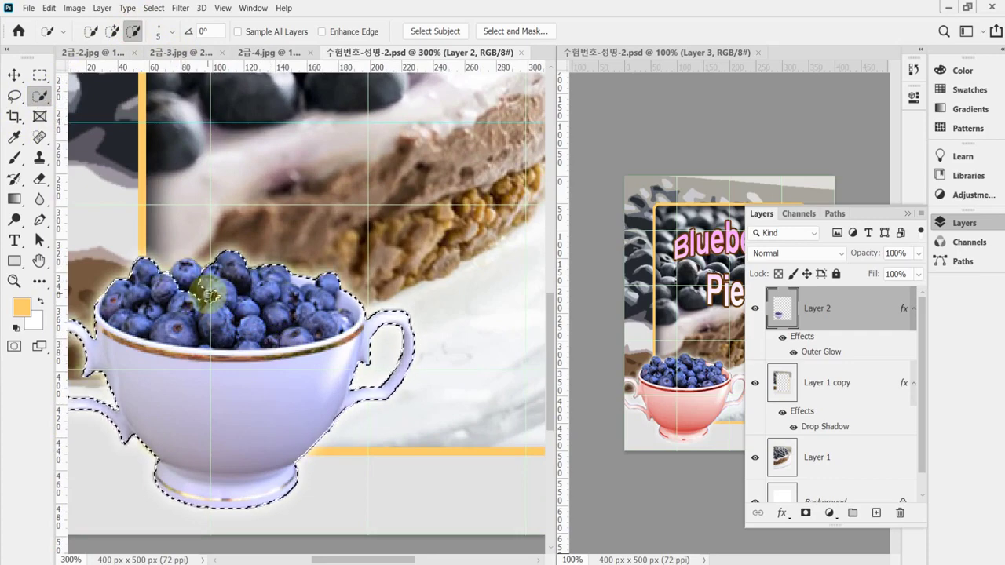
mouse_move(207, 285)
mouse_down()
mouse_move(225, 270)
mouse_move(225, 288)
mouse_up()
drag(163, 298, 175, 275)
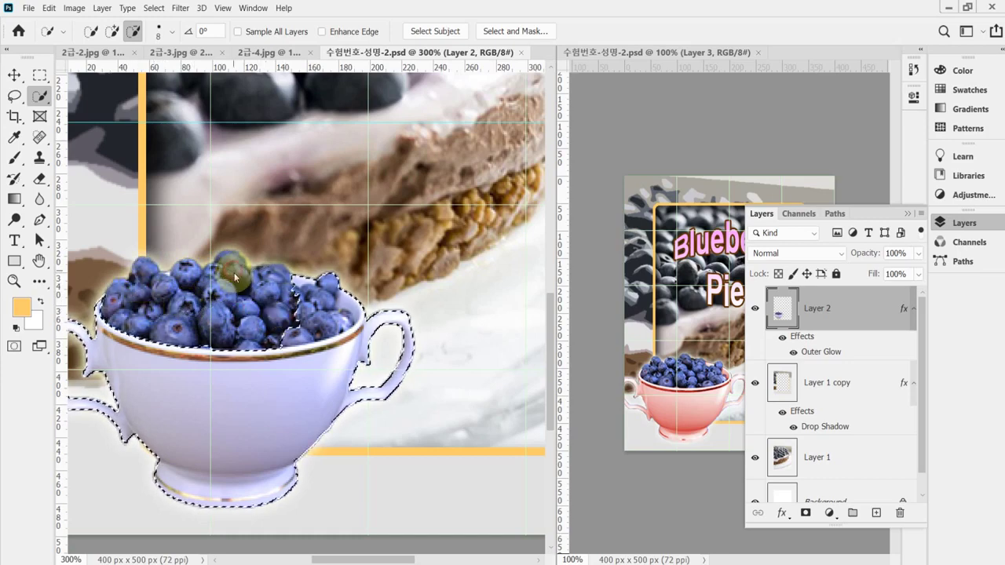
drag(235, 271, 304, 311)
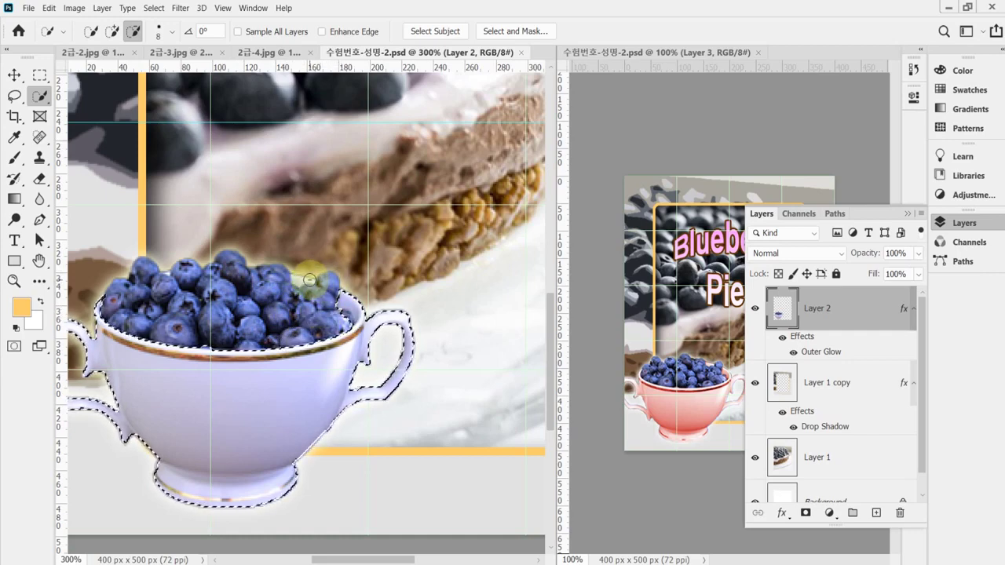
Add the small missed spot between the berries at the back right of the rim to the cup selection
key(alt)
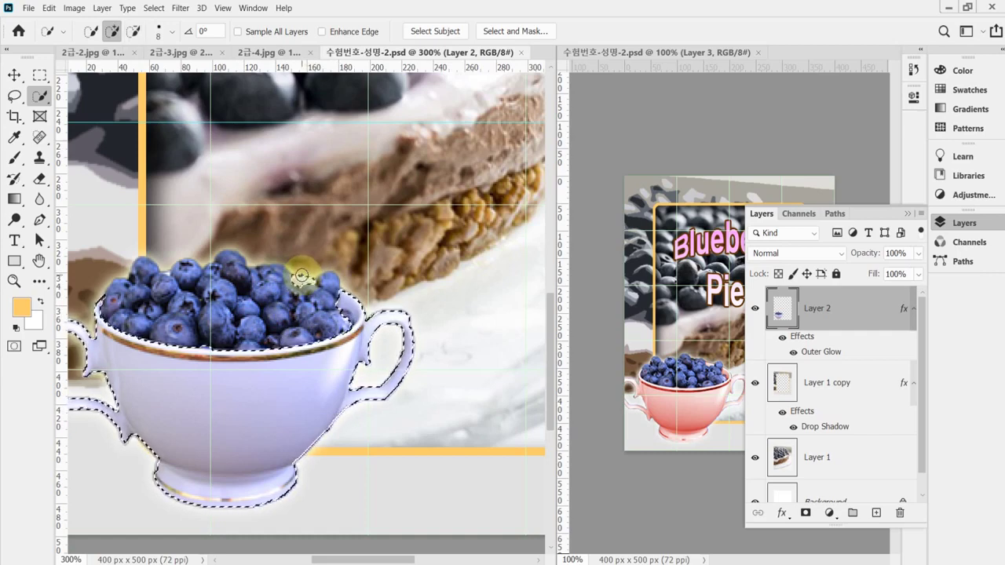
click(301, 277)
key(alt)
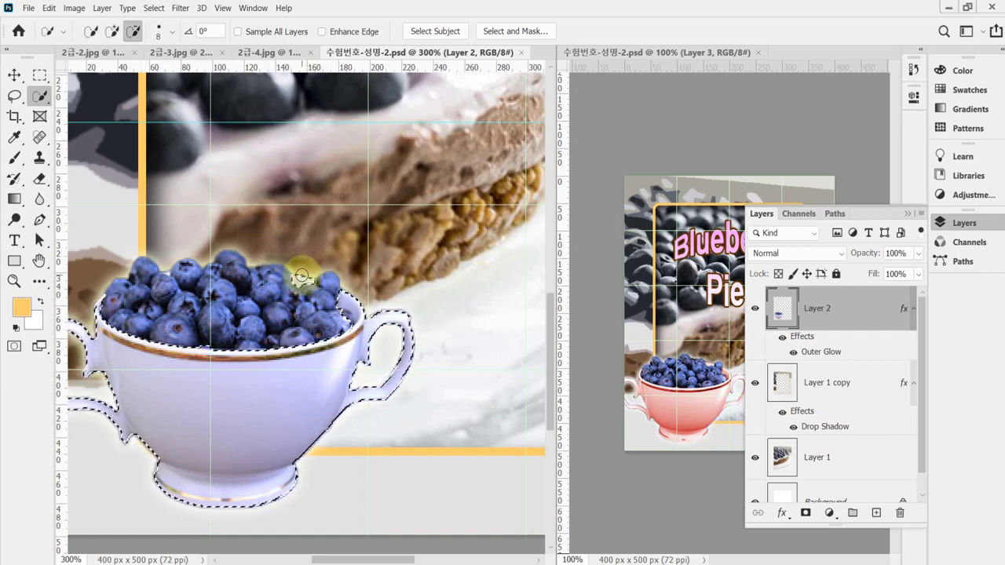
scroll(314, 340, down, 1)
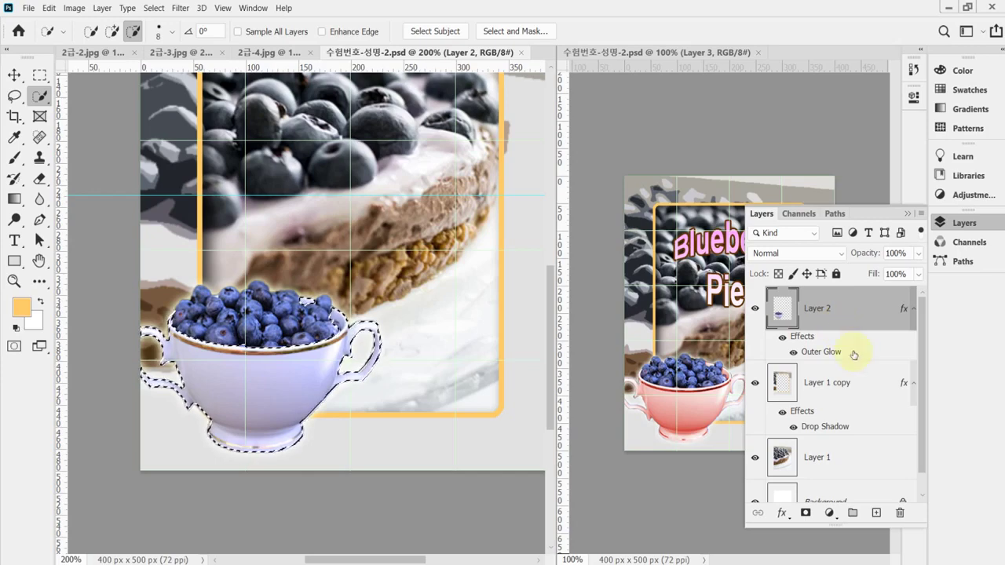
Colorize the selected cup with a Hue/Saturation adjustment layer, using Hue 5 and Saturation 65
click(828, 514)
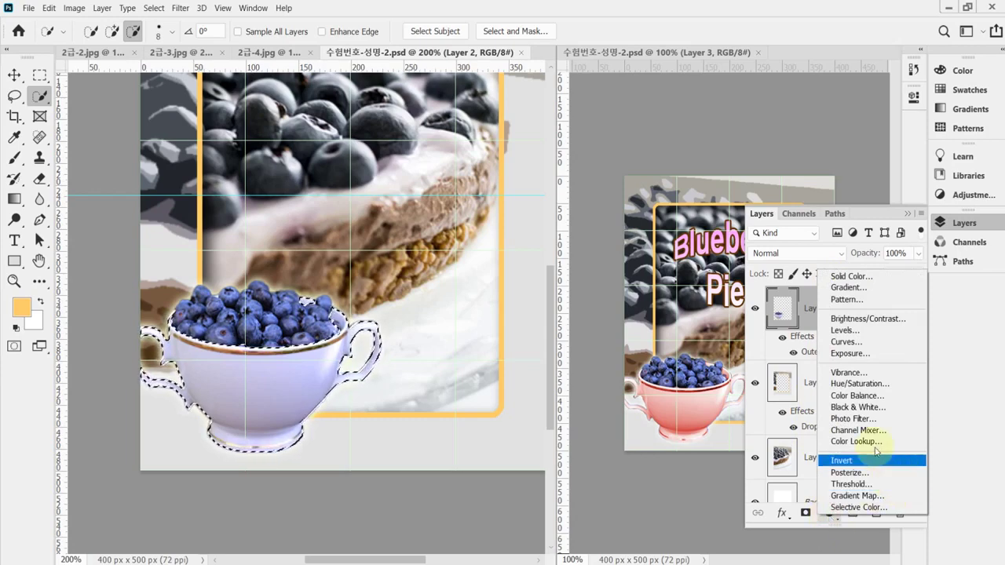
click(895, 387)
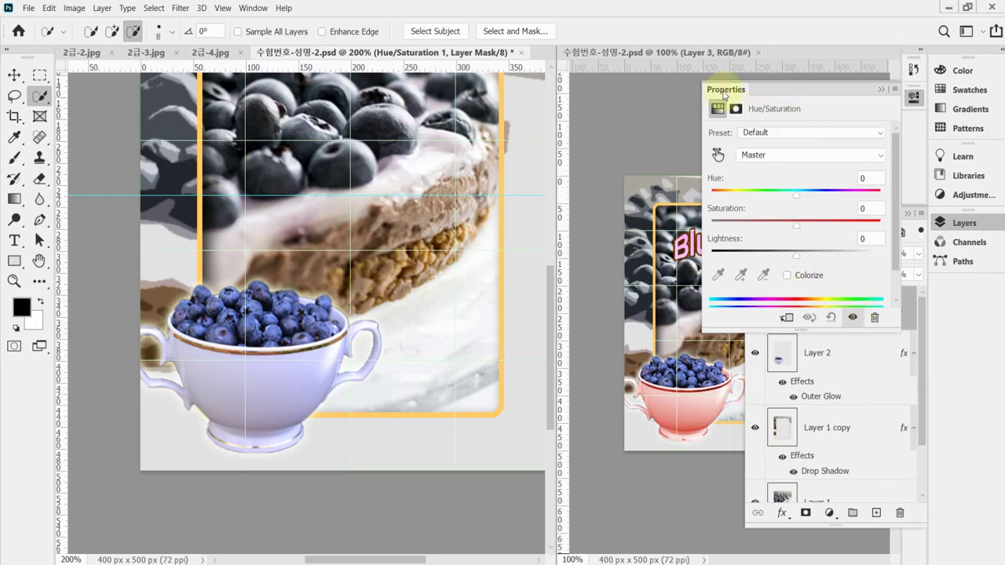
click(788, 276)
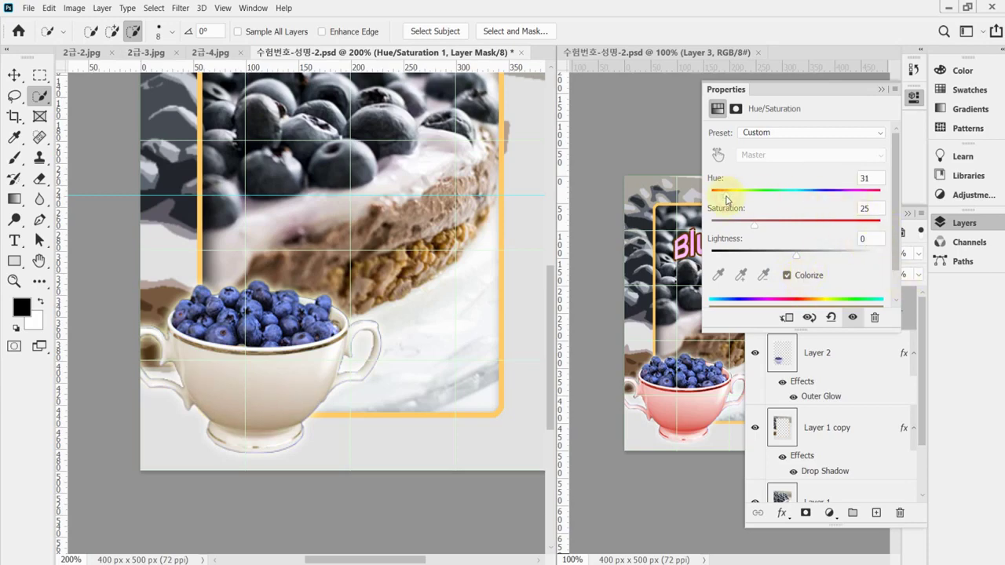
click(877, 179)
text(5)
key(Tab)
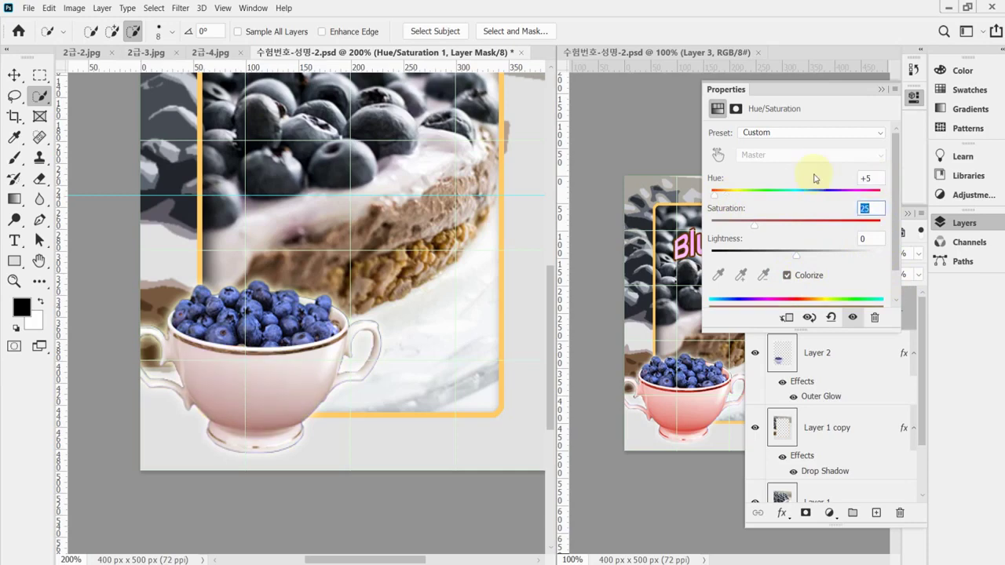
text(65)
key(Tab)
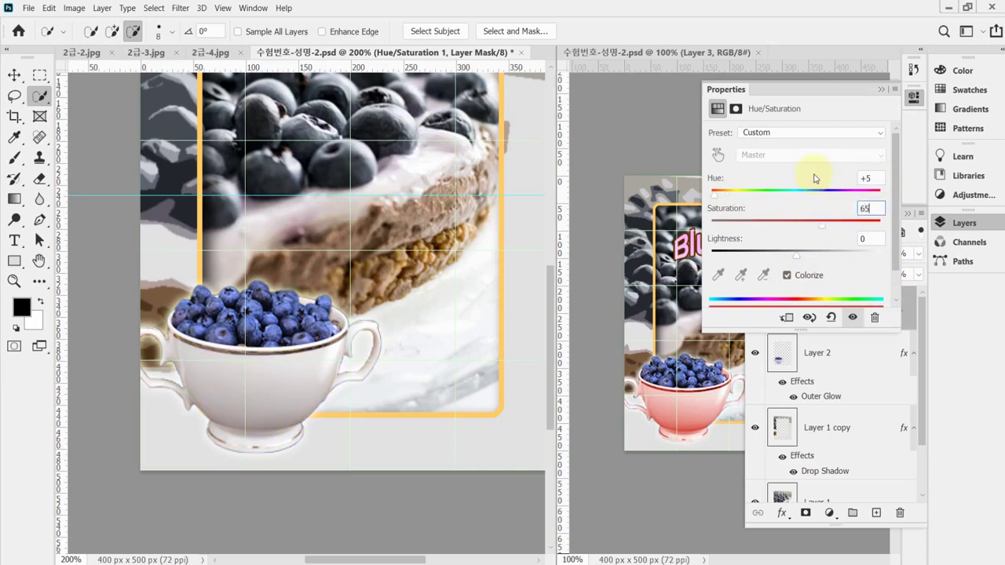
key(Tab)
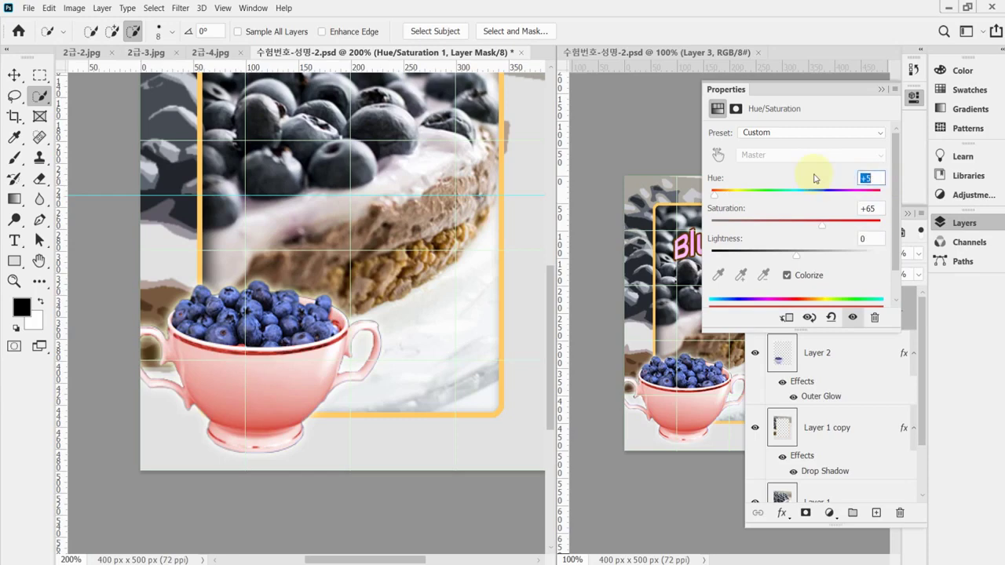
click(958, 226)
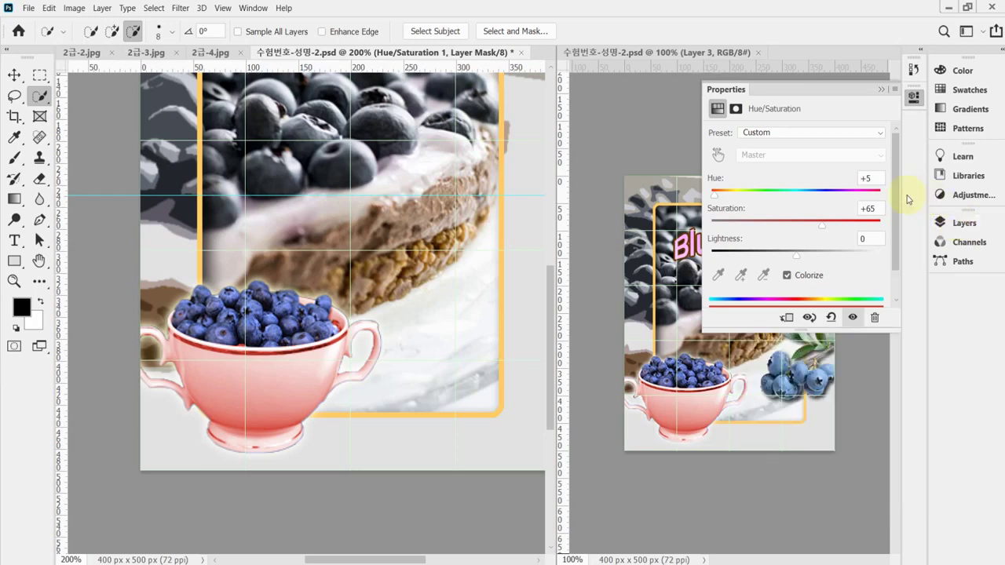
click(912, 96)
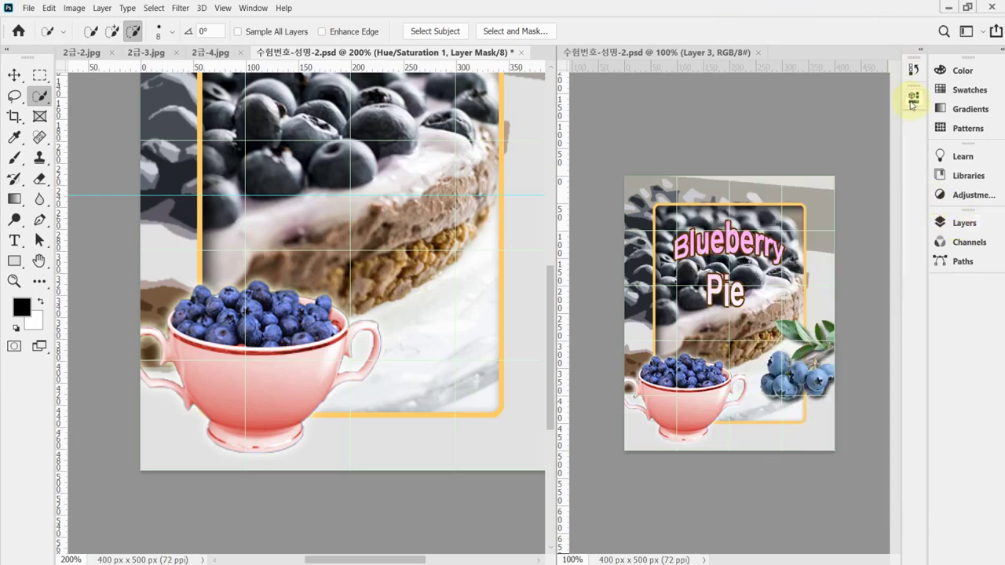
Reopen the cup's Hue/Saturation adjustment settings and check the hue and saturation values
click(947, 225)
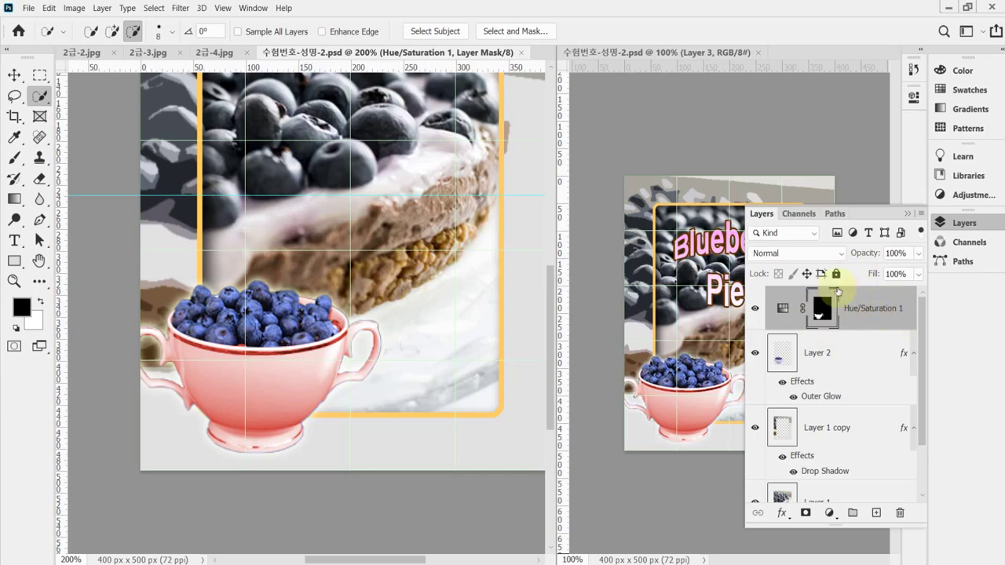
double_click(783, 308)
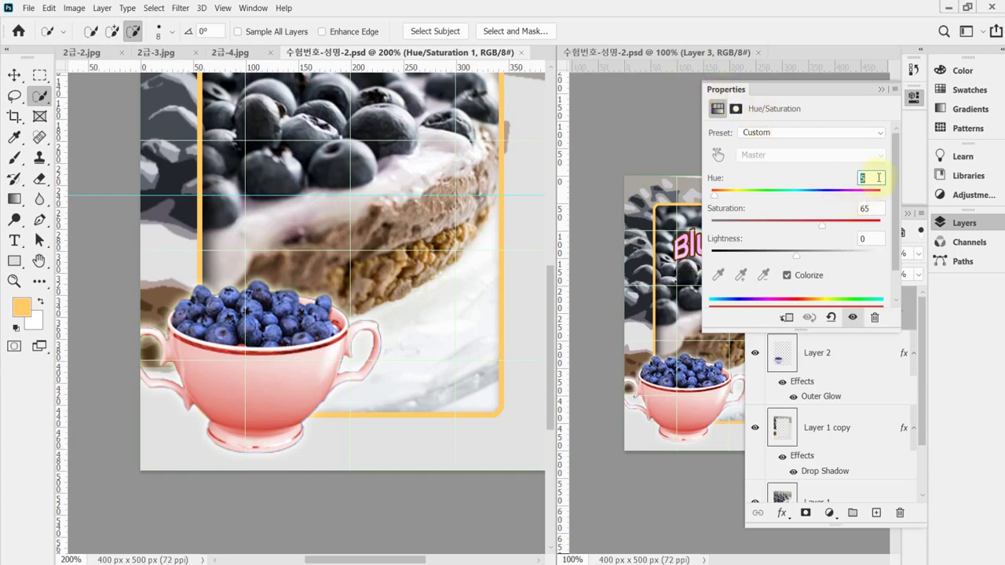
click(870, 208)
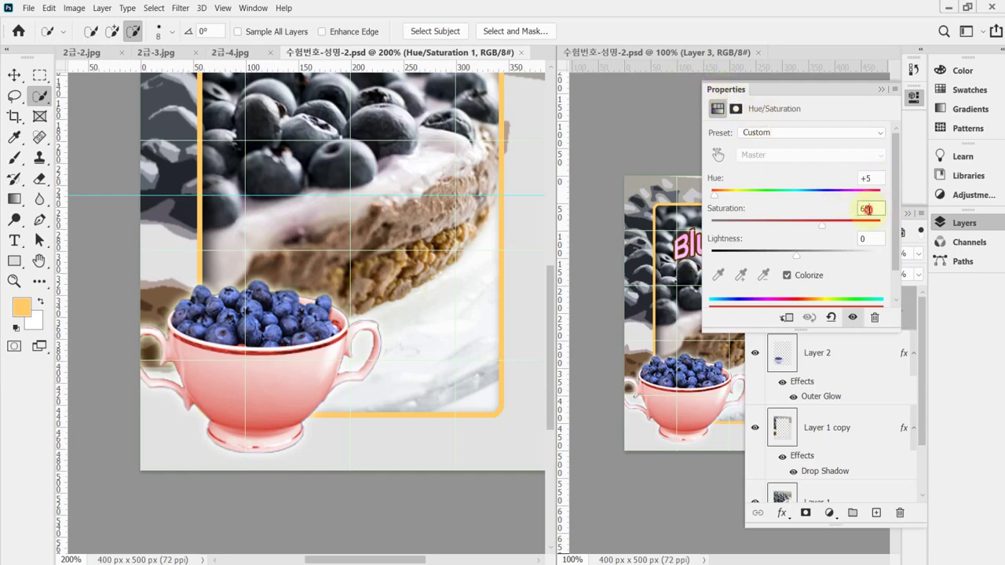
Switch the Hue/Saturation layer off and on again to compare the cup's colour, and save the composition
click(914, 100)
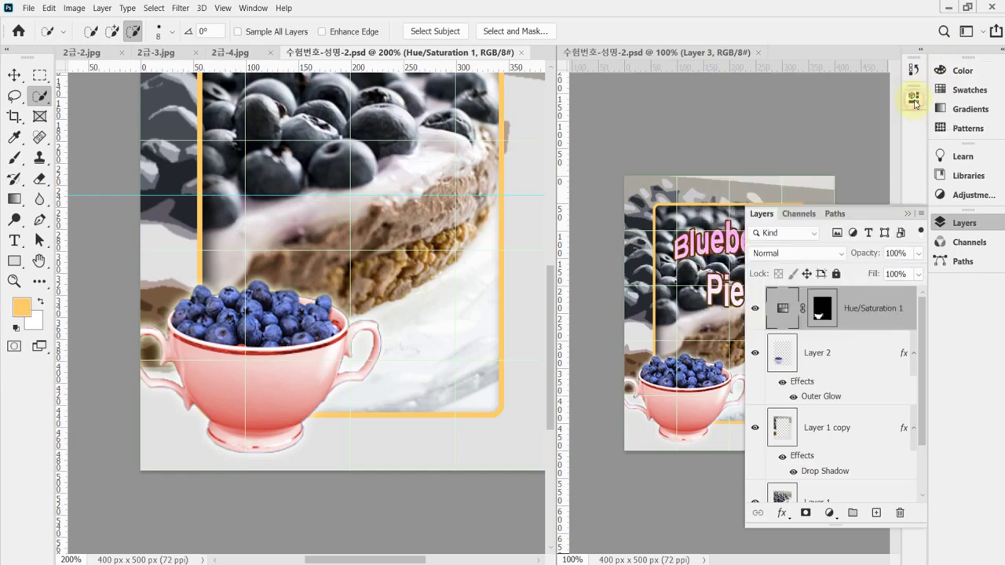
click(755, 309)
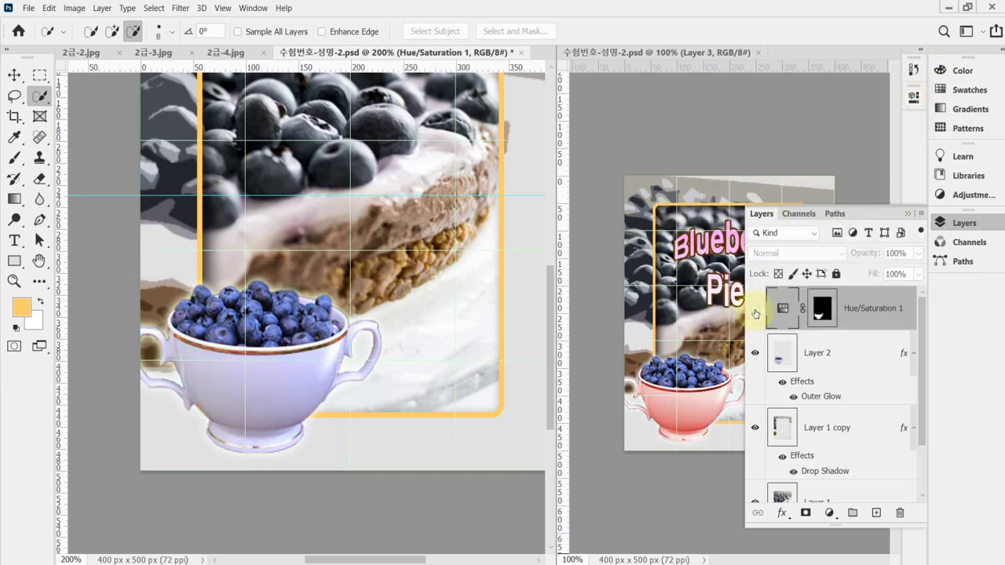
click(755, 311)
key(ctrl+s)
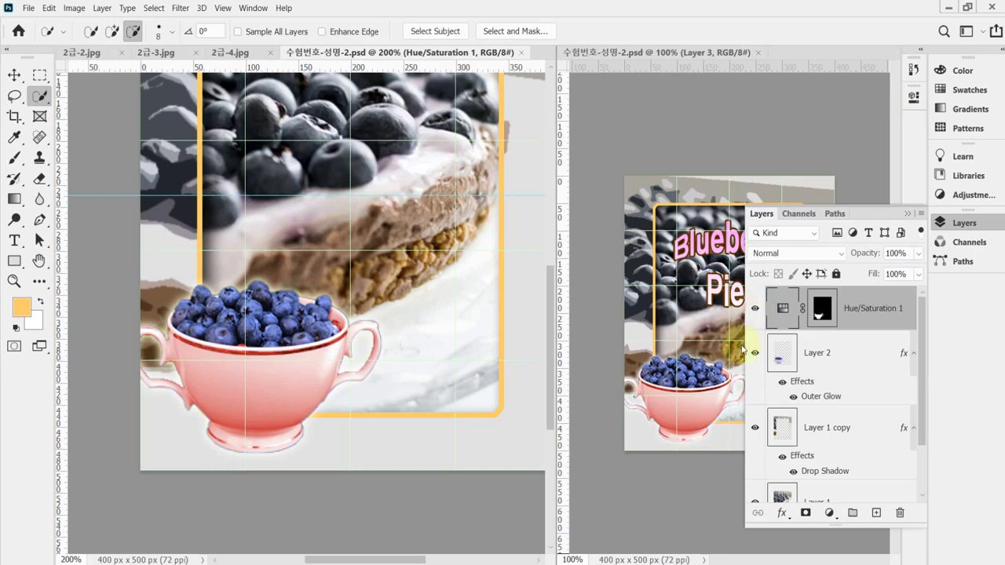
In 2급-4.jpg, try selecting the white background with the Magic Wand at tolerance 32 with Contiguous on, and drop the selection
click(230, 55)
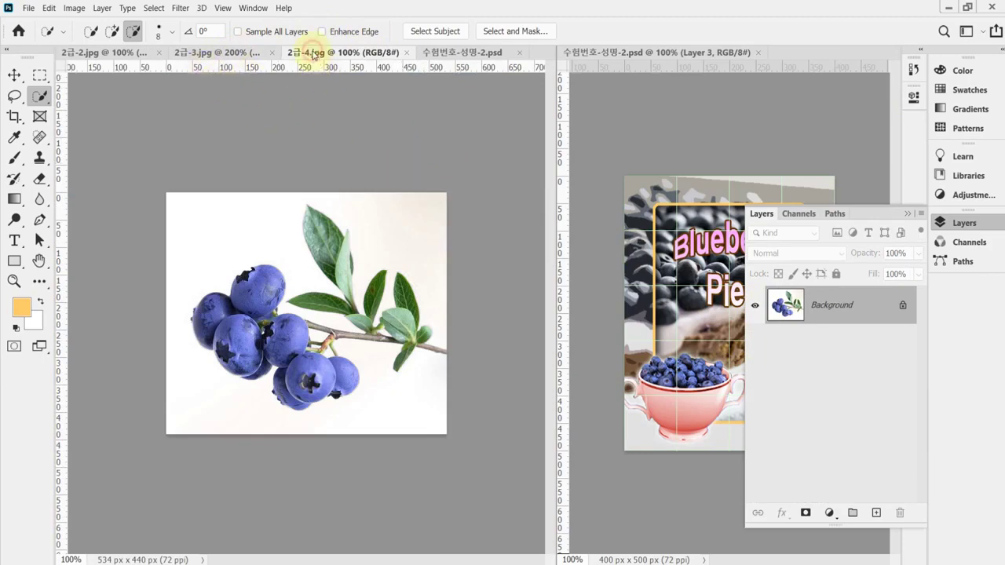
click(948, 224)
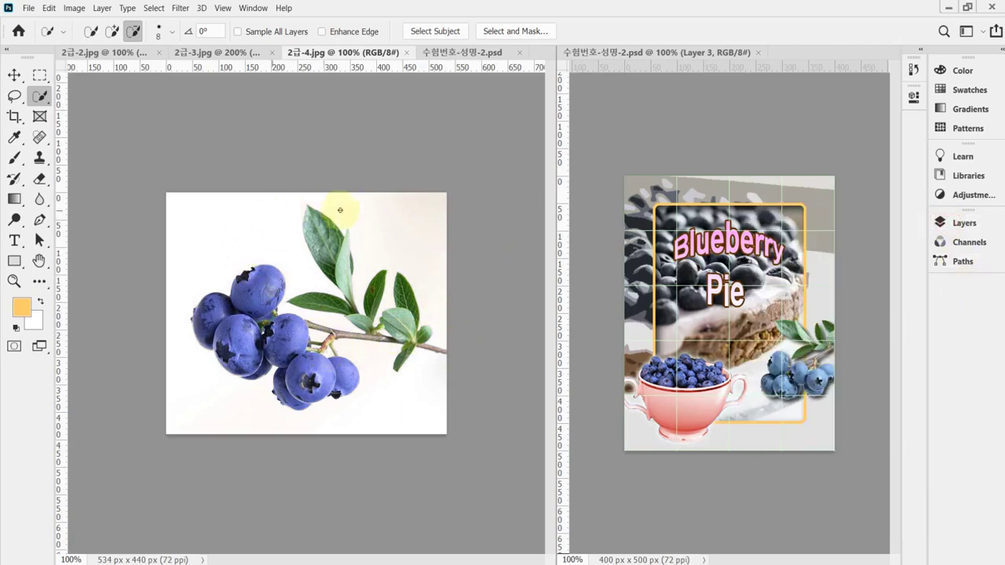
right_click(41, 100)
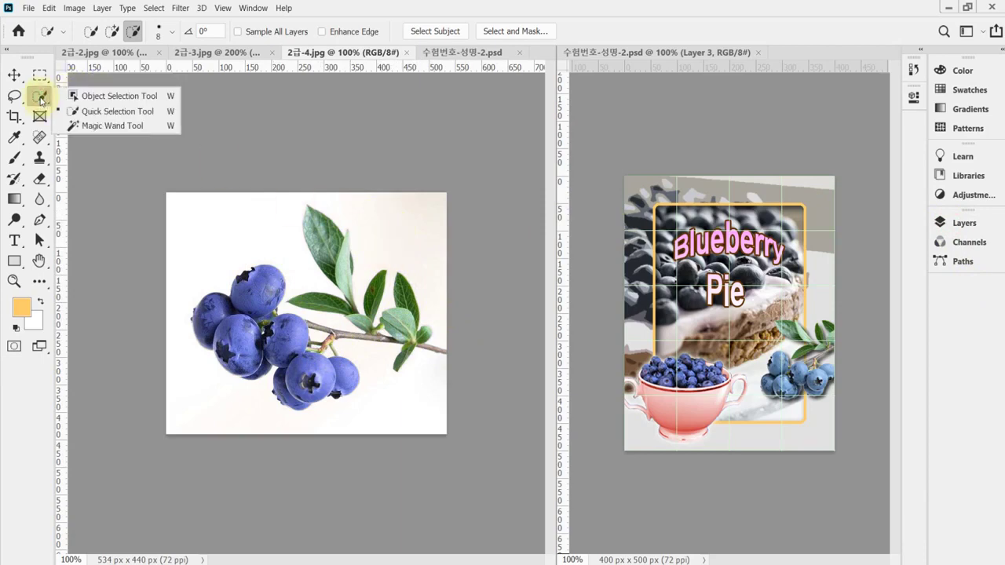
click(76, 128)
click(236, 233)
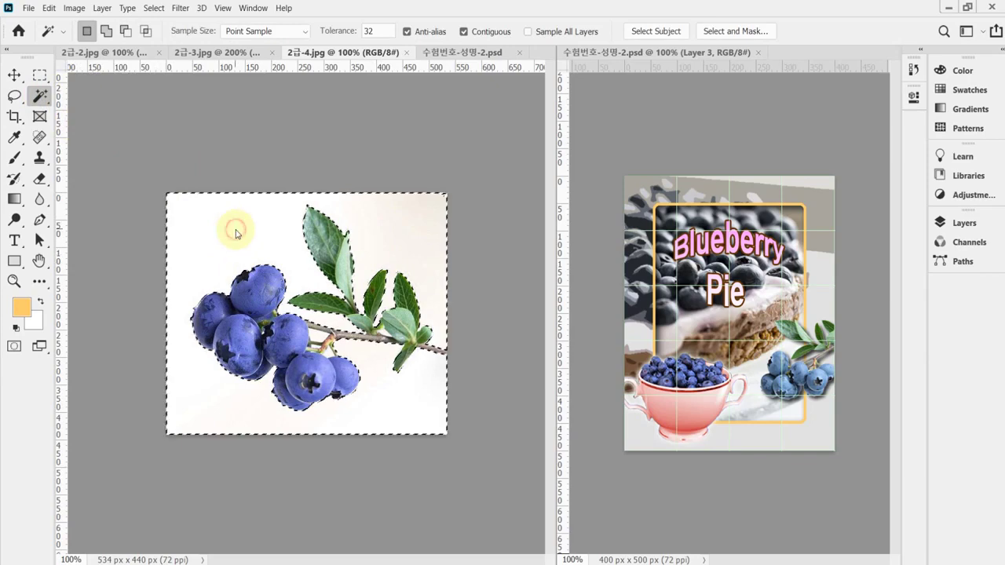
click(107, 33)
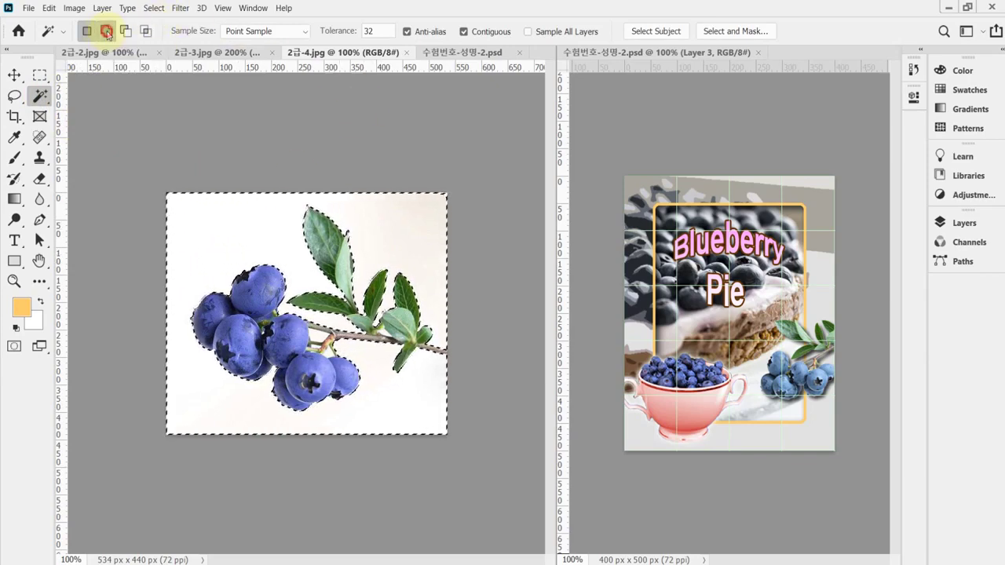
click(319, 334)
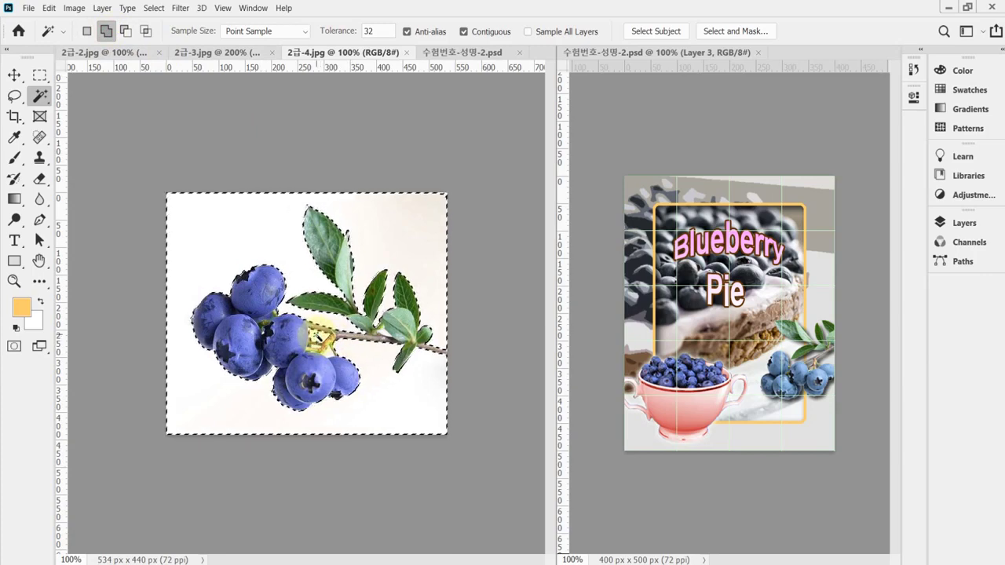
click(258, 154)
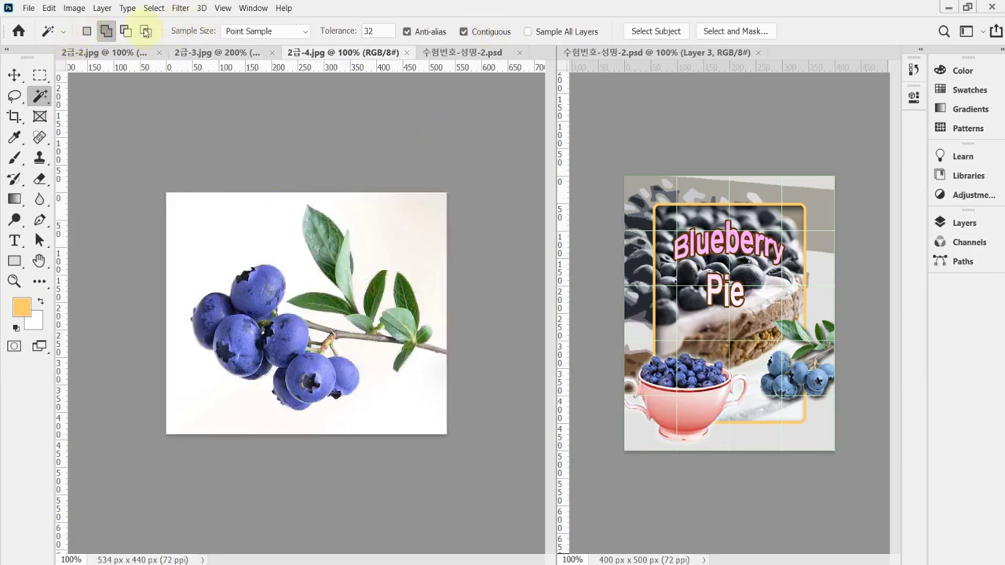
Turn off Contiguous for the Magic Wand, select the background again at tolerance 32, and check the leaf edges
click(463, 32)
click(390, 229)
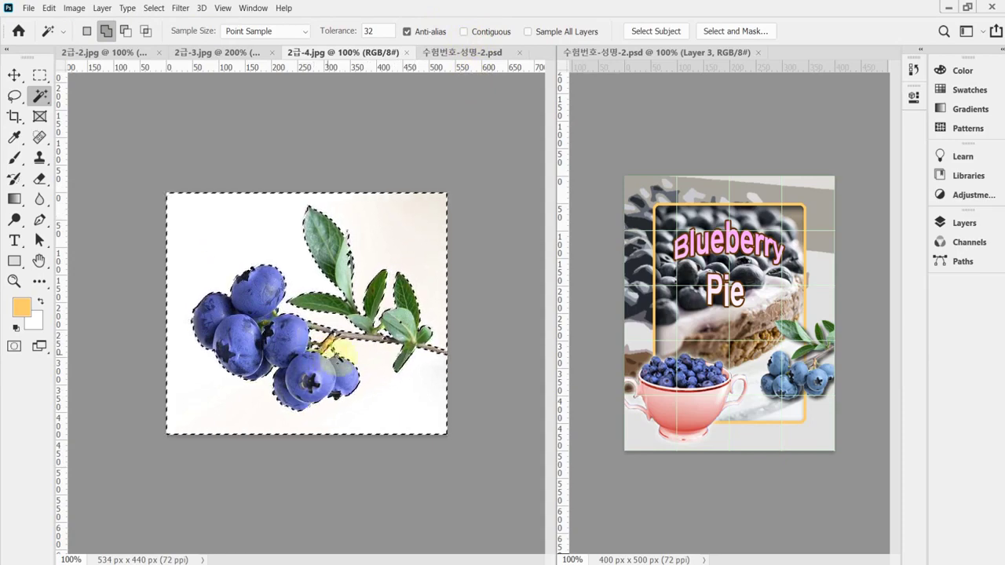
scroll(412, 308, up, 3)
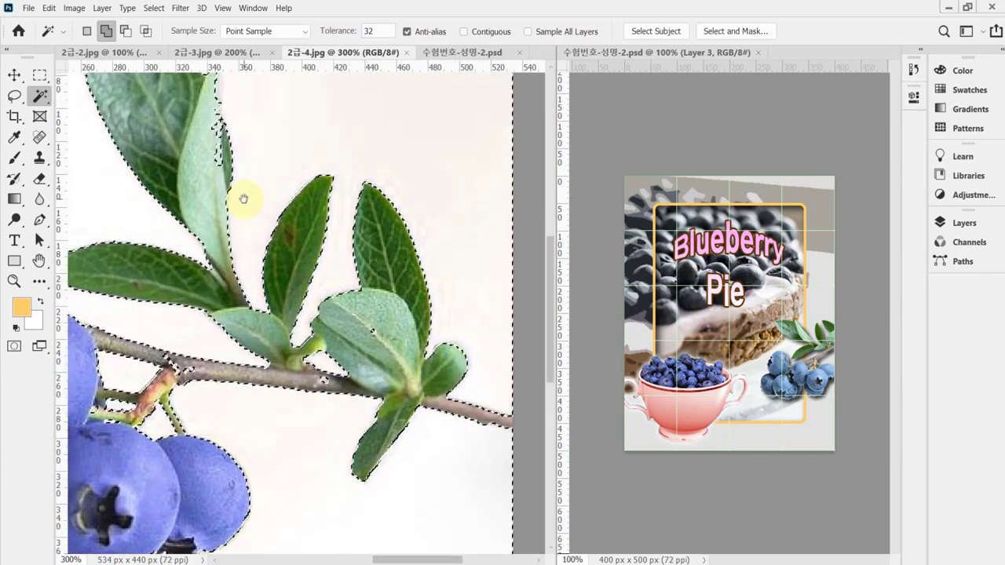
drag(243, 199, 298, 309)
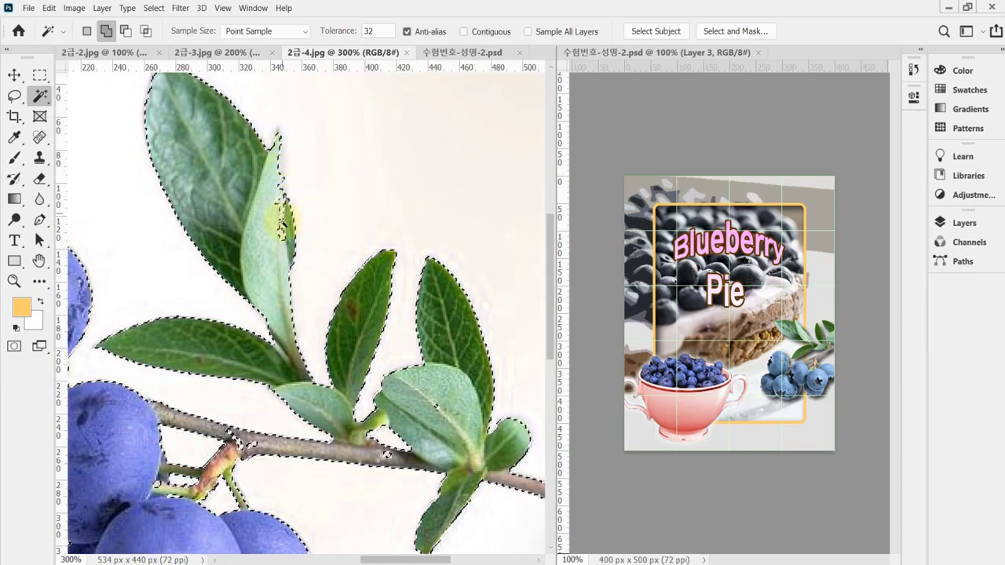
click(277, 145)
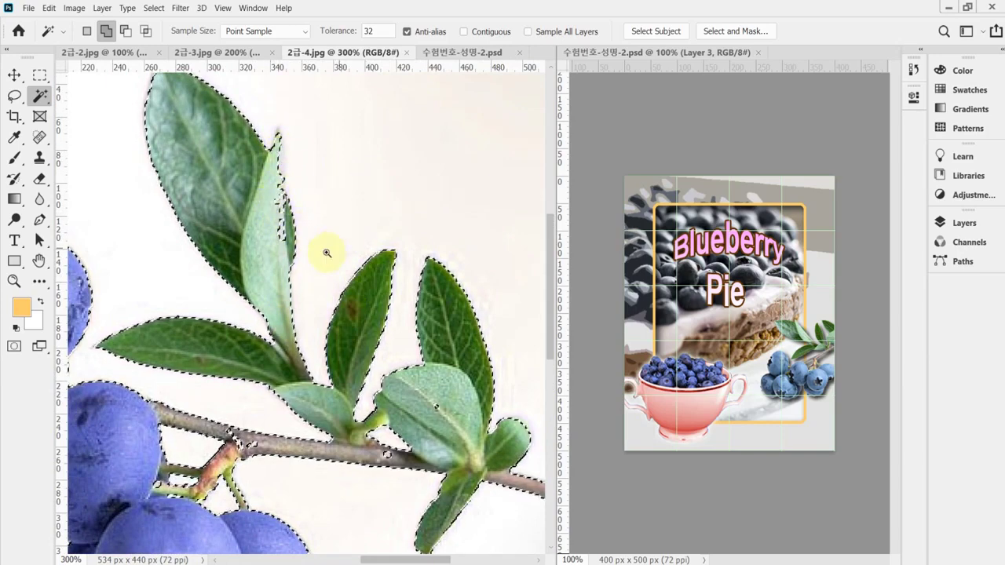
scroll(294, 248, down, 1)
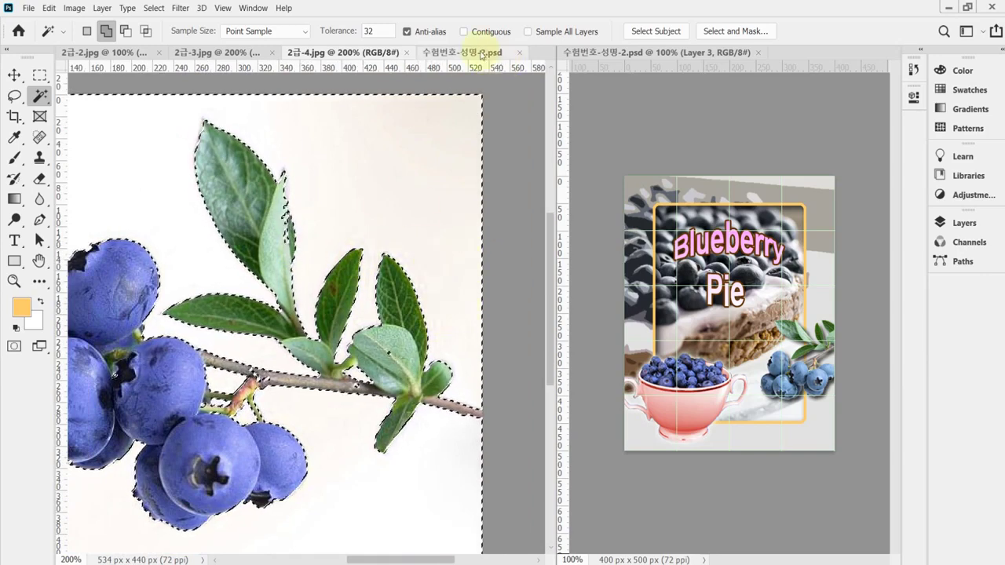
Set the Magic Wand tolerance to 20, clear the selection, and select the whole background around the blueberry branch afresh
click(326, 32)
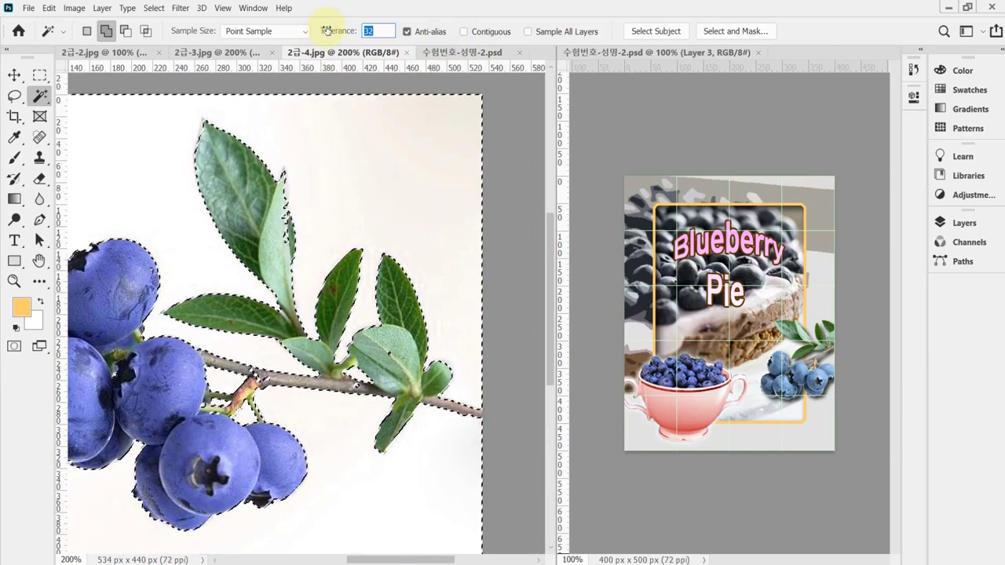
text(20)
key(Return)
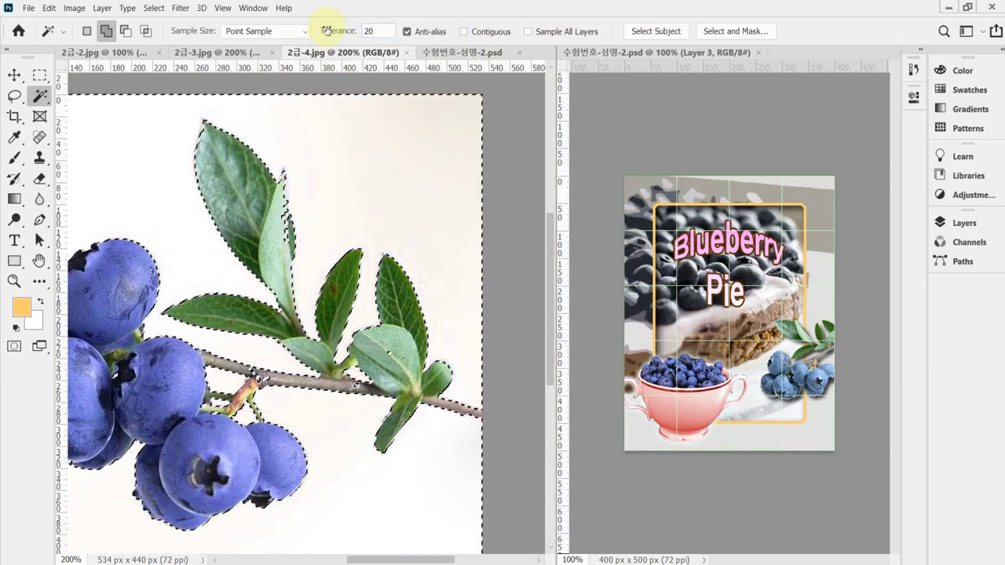
key(ctrl+d)
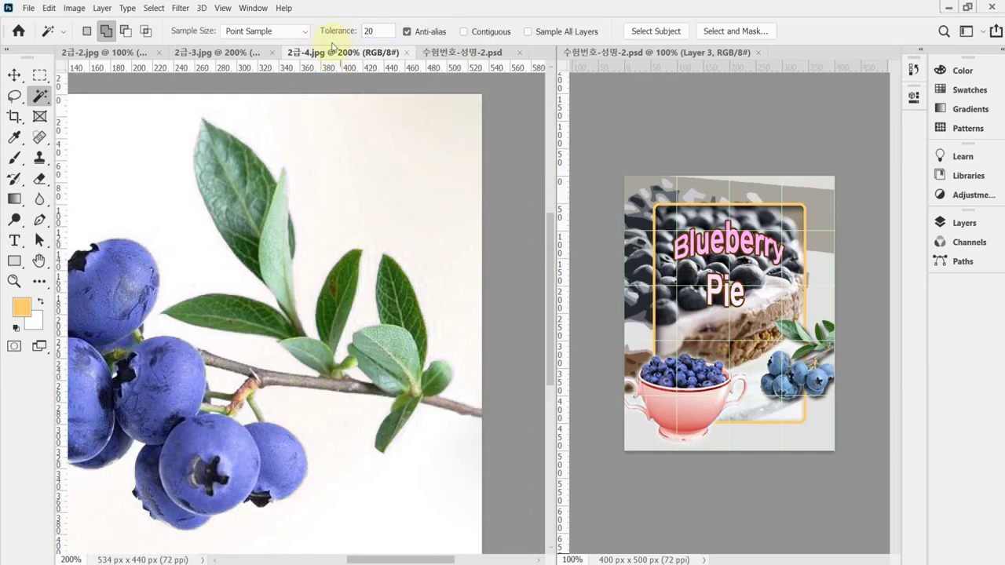
alt+click(345, 171)
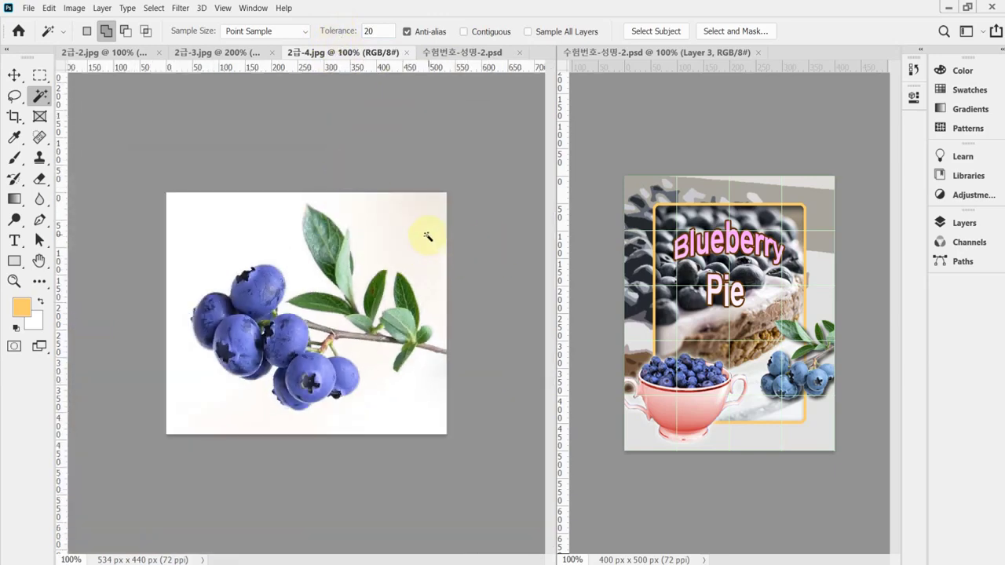
click(426, 235)
click(403, 383)
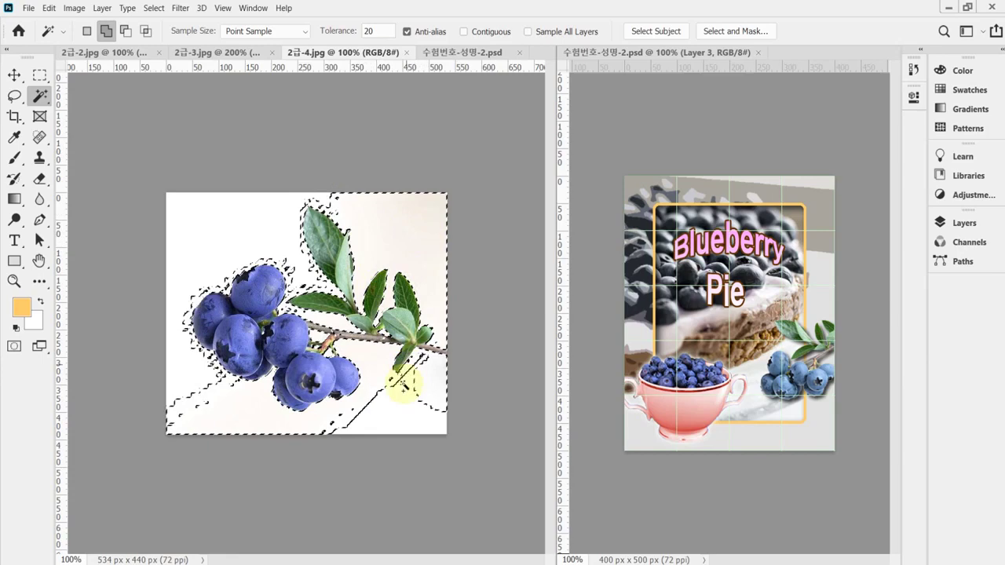
click(366, 359)
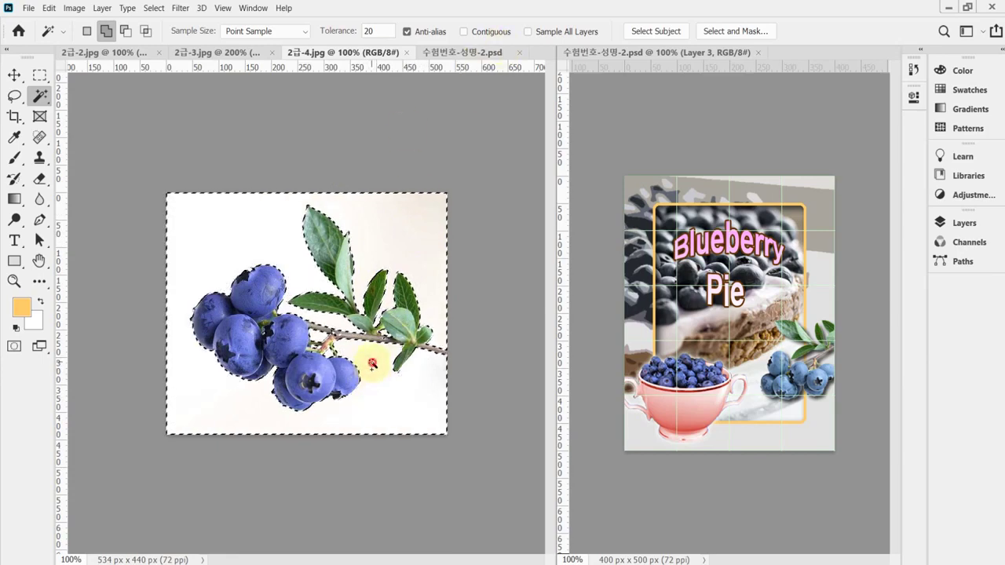
Subtract the stray selected spots on the branch near the fork using the Quick Selection tool with an 8 px brush
ctrl+click(372, 362)
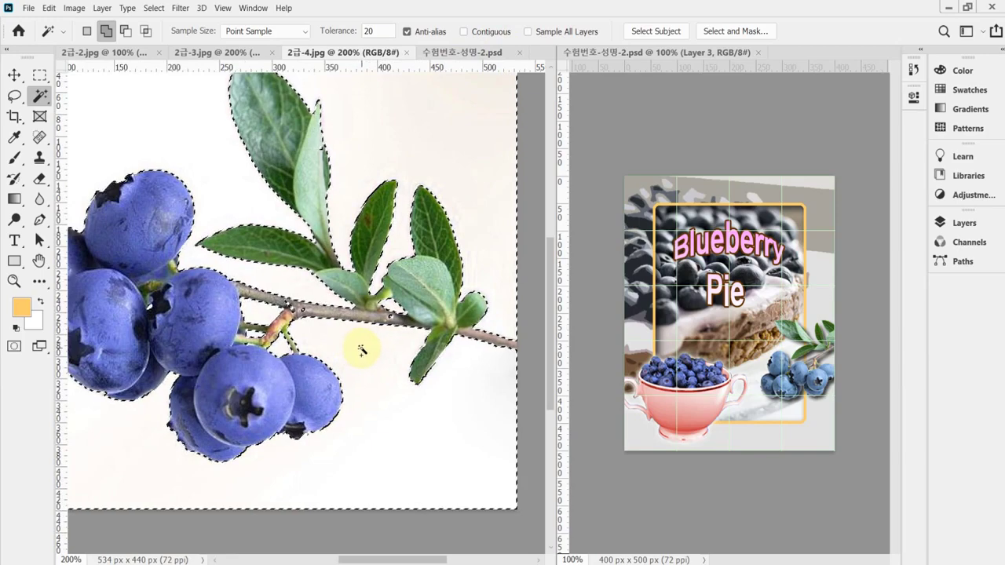
ctrl+click(320, 304)
drag(328, 203, 371, 205)
ctrl+click(394, 280)
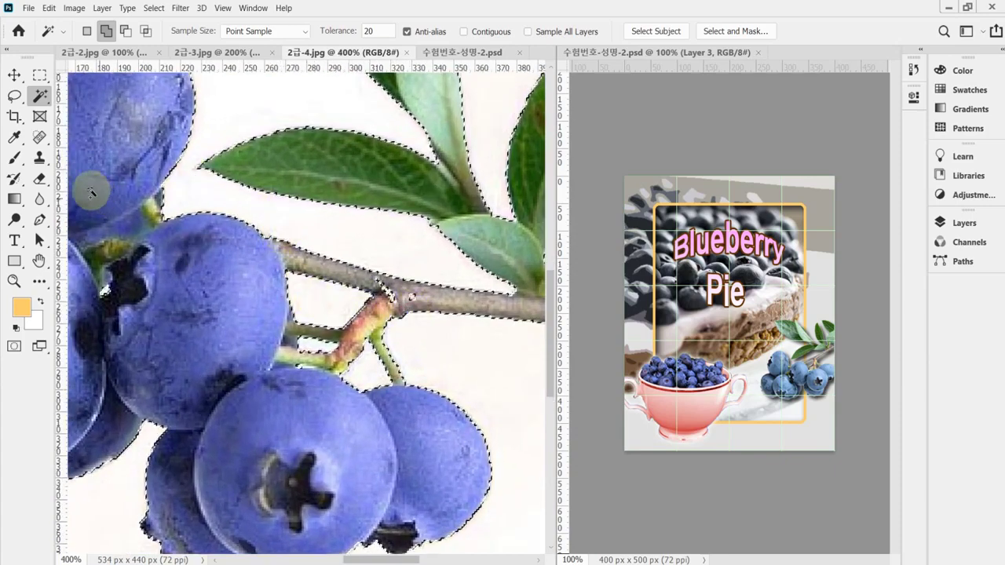
right_click(39, 96)
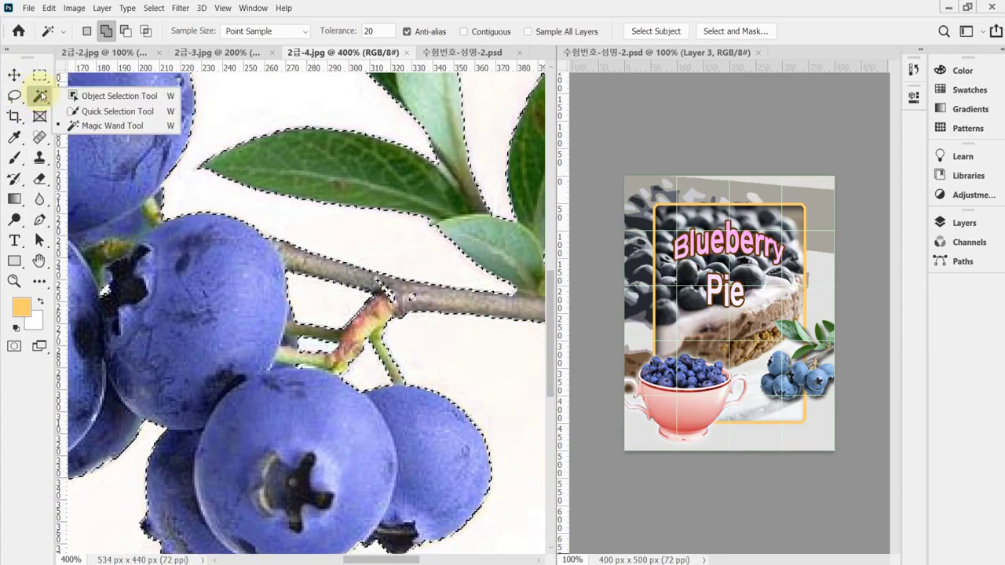
click(110, 111)
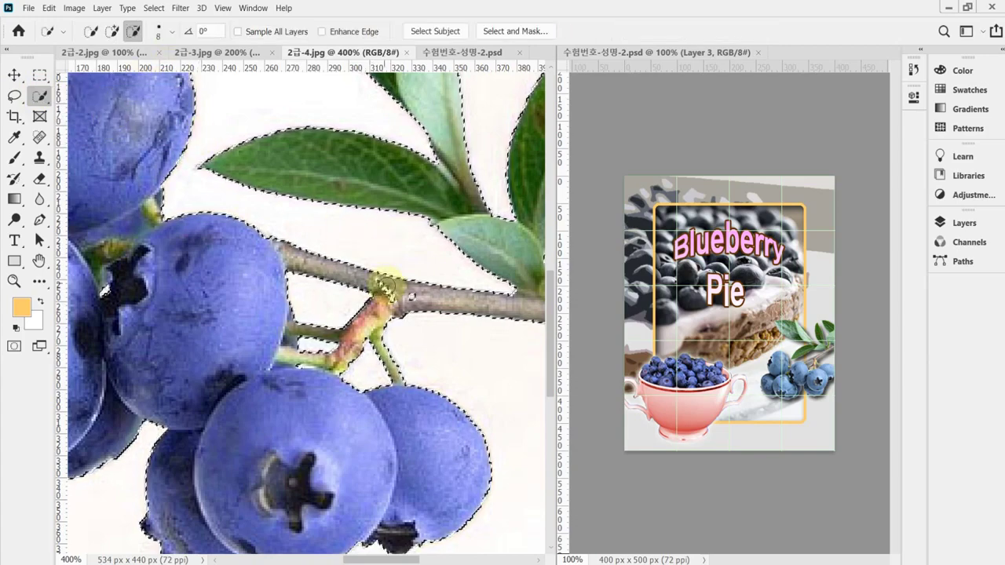
click(380, 281)
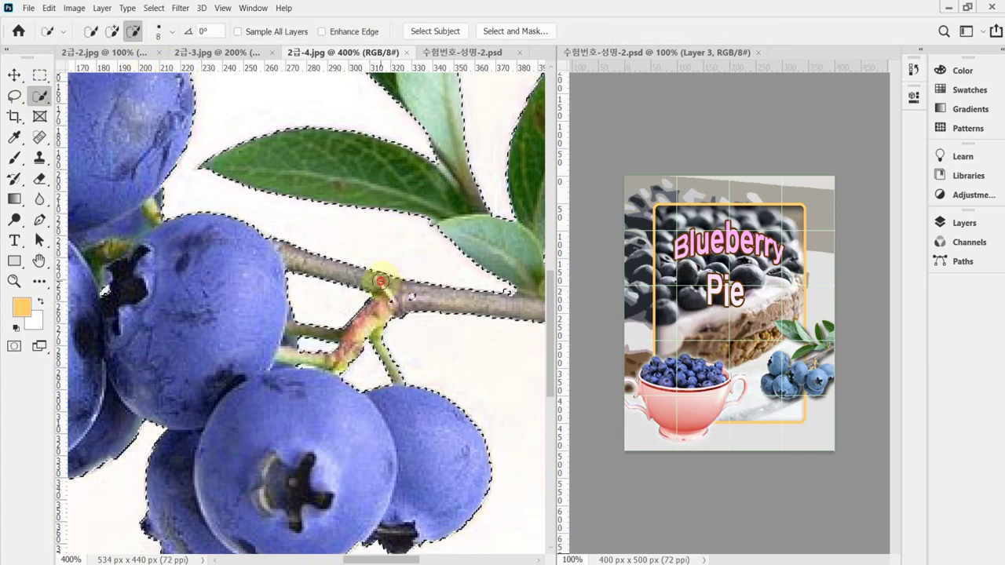
click(405, 292)
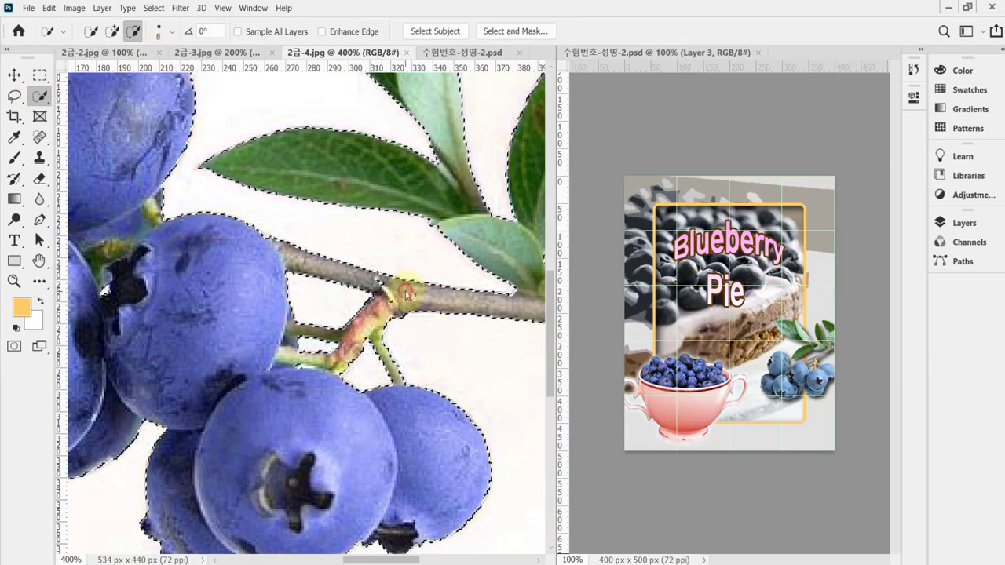
Reduce the Quick Selection brush to 3 px and subtract the remaining spots at the branch fork and along the thin green stem
key(bracketleft)
key(bracketleft)
key(bracketleft)
key(bracketleft)
key(bracketleft)
click(377, 280)
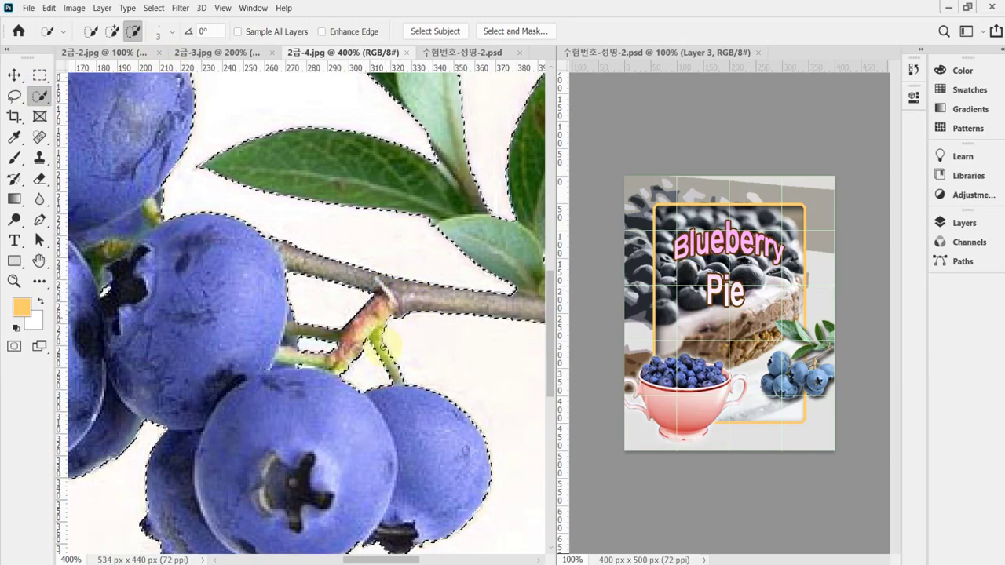
drag(381, 340, 354, 386)
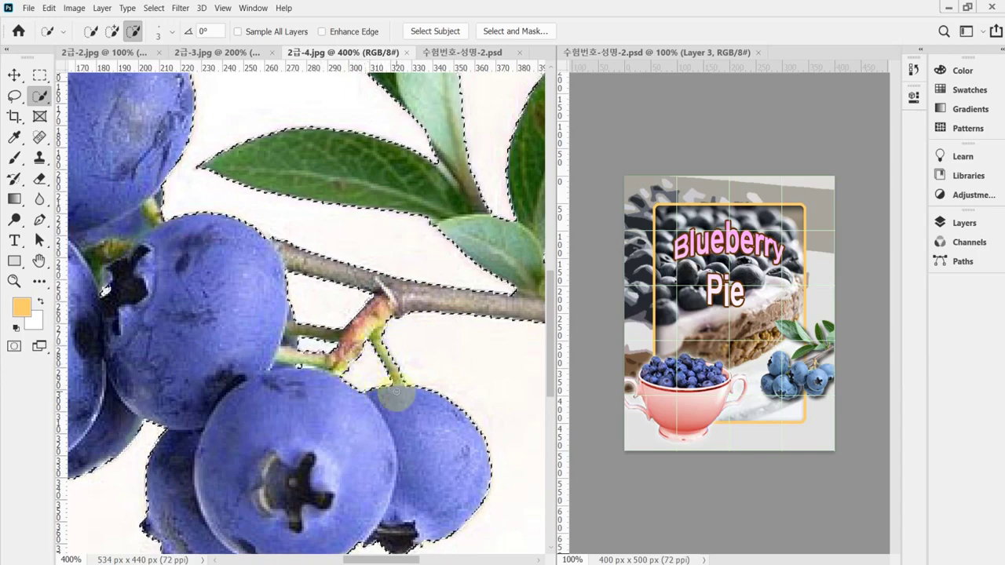
Invert the selection so it covers the blueberry branch, and copy the branch
scroll(416, 359, down, 1)
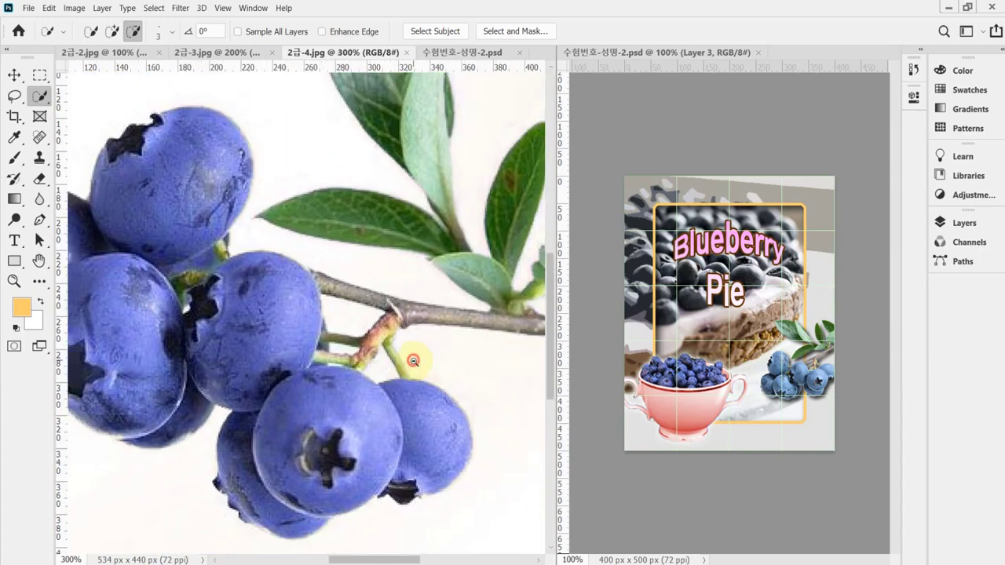
scroll(413, 361, down, 2)
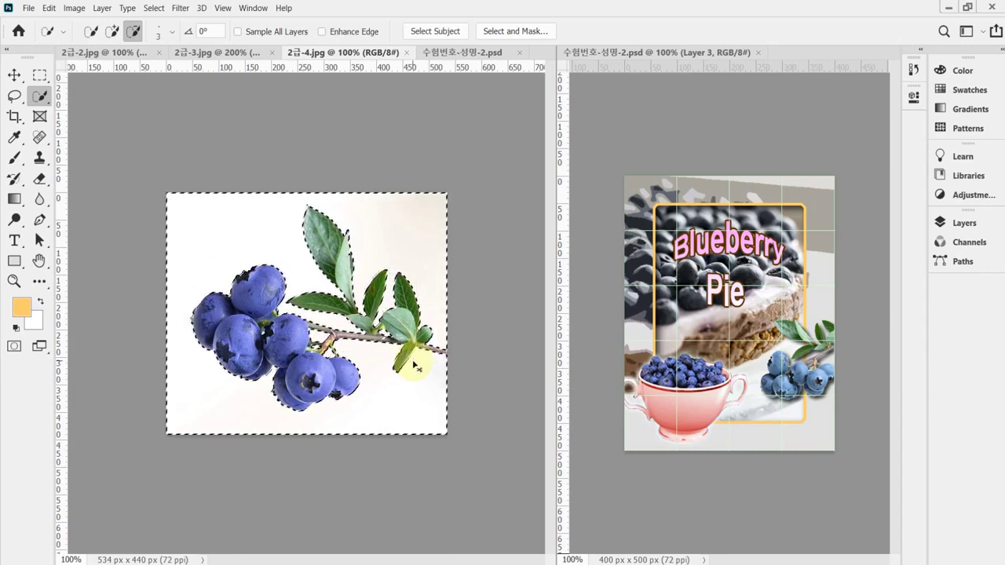
click(414, 362)
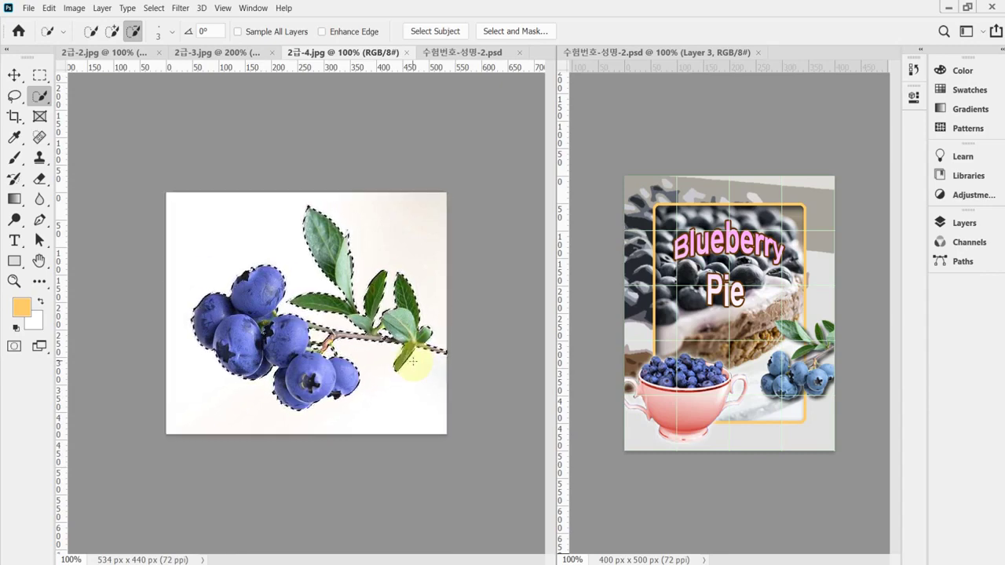
drag(413, 360, 402, 349)
Paste the branch into 수험번호-성명-2.psd, scale it to about 45%, and place it beside the cup over the frame's right edge
click(462, 52)
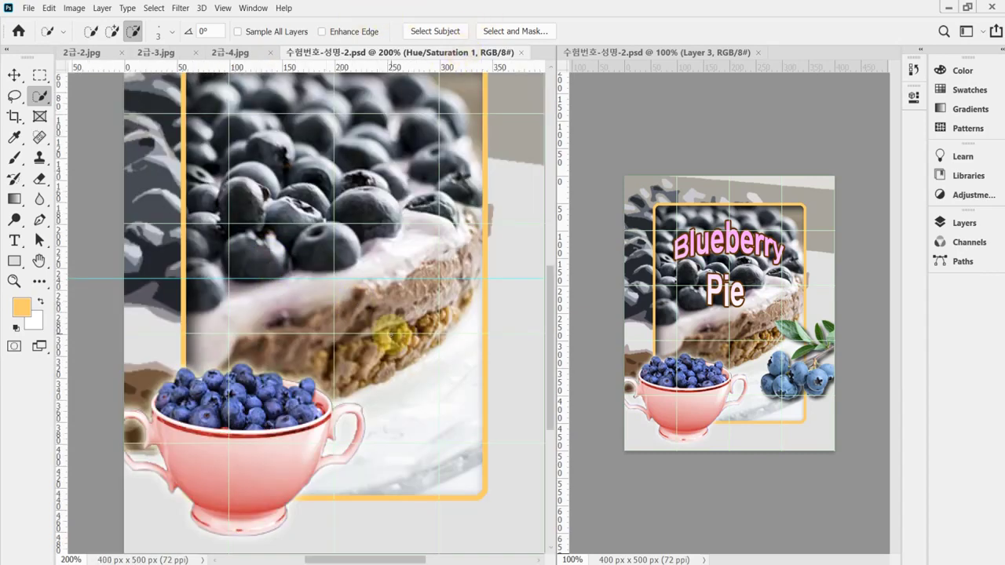
key(ctrl+minus)
key(ctrl+v)
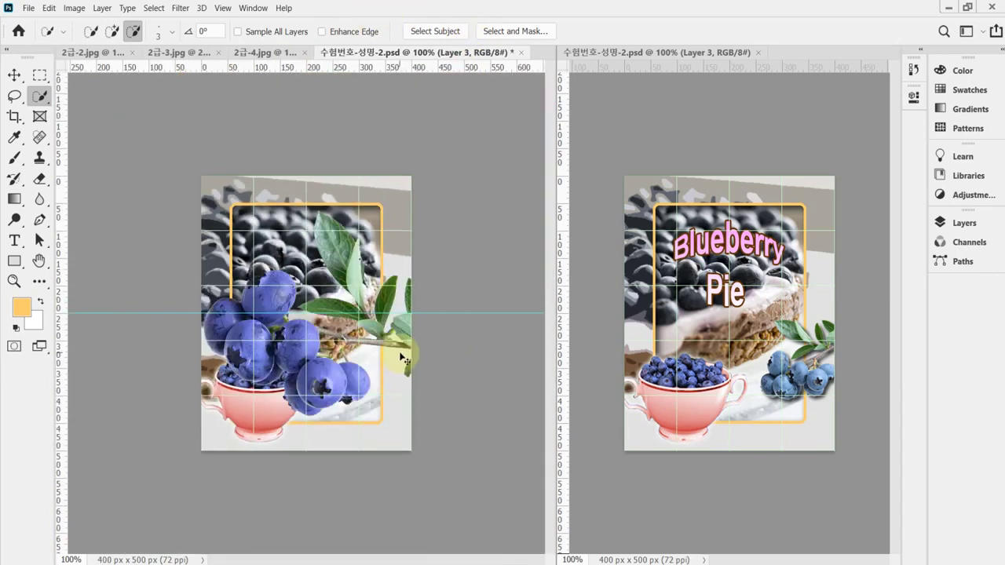
key(ctrl+t)
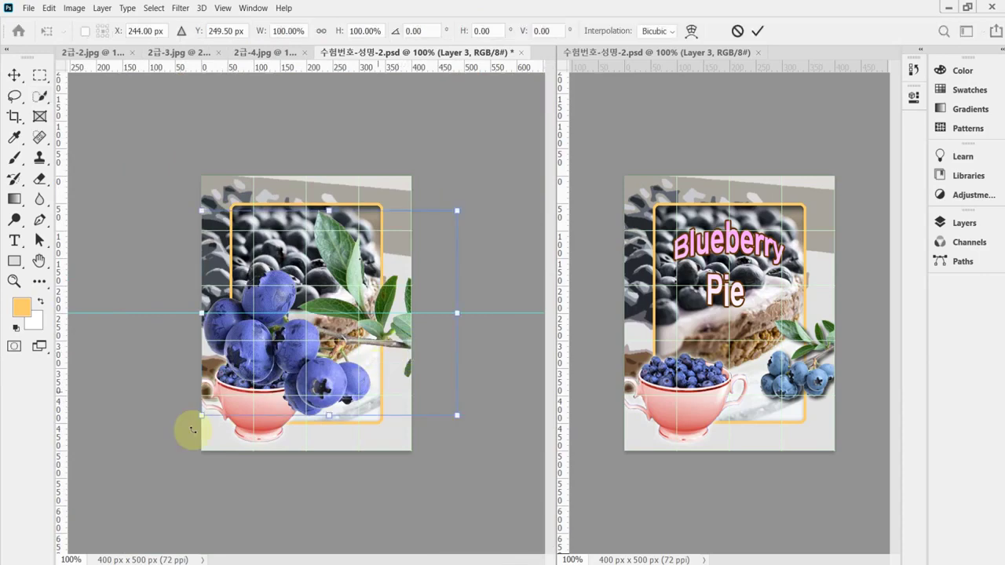
drag(201, 417, 382, 360)
drag(399, 274, 366, 367)
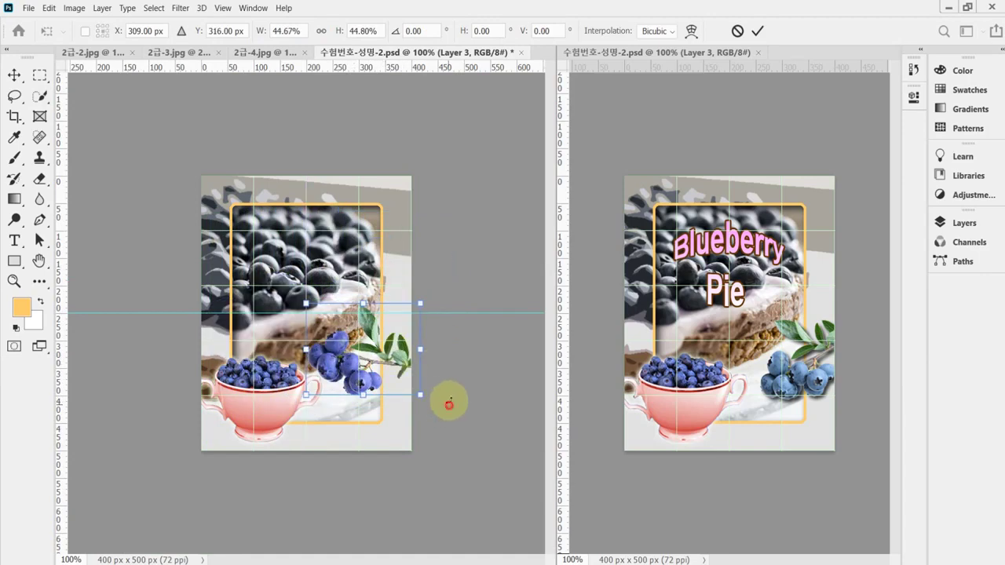
Rotate the branch about -40°, enlarge it to about 48%, and position it over the frame's lower-right edge
drag(449, 404, 435, 345)
drag(371, 361, 374, 338)
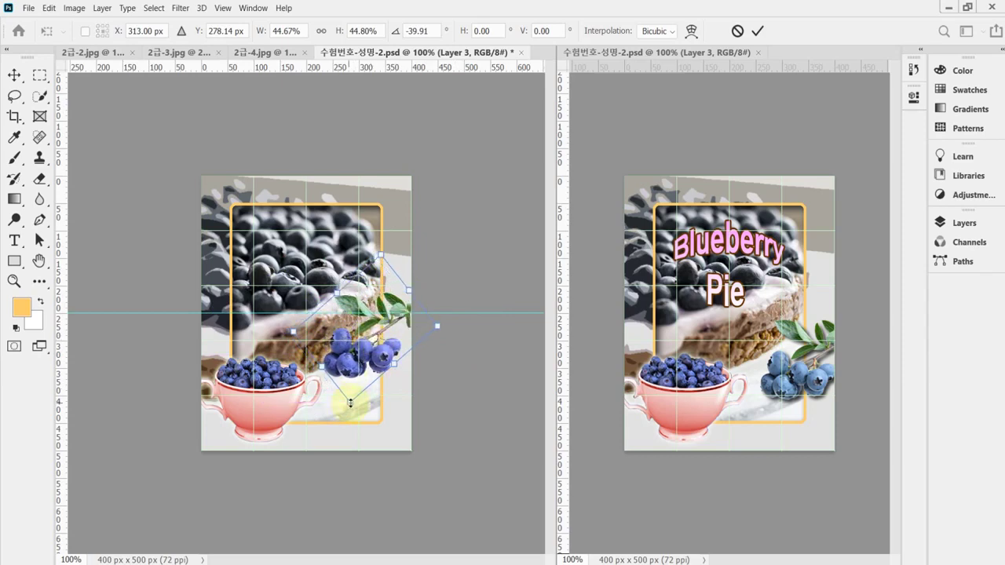
drag(350, 403, 346, 414)
drag(380, 373, 386, 378)
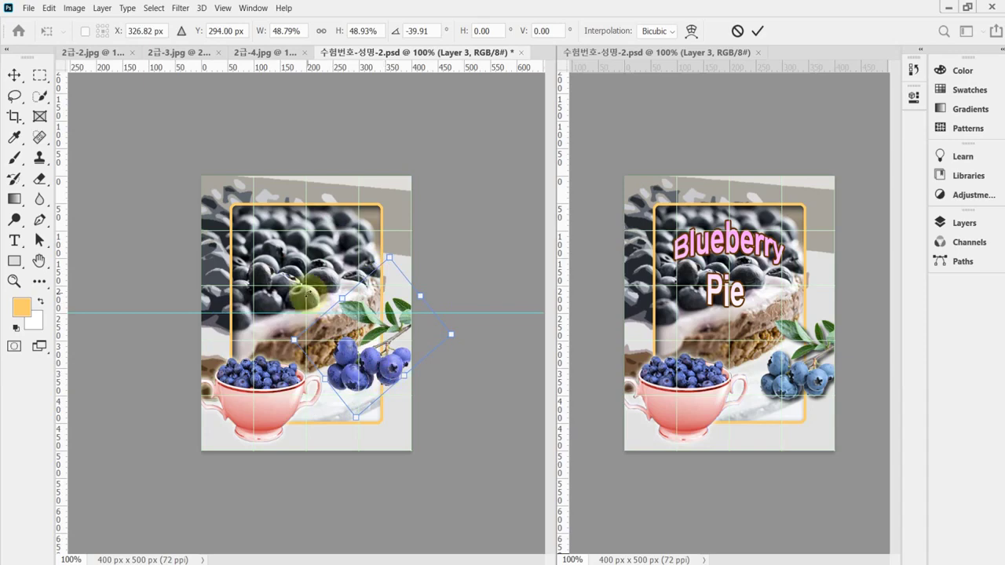
drag(294, 339, 298, 341)
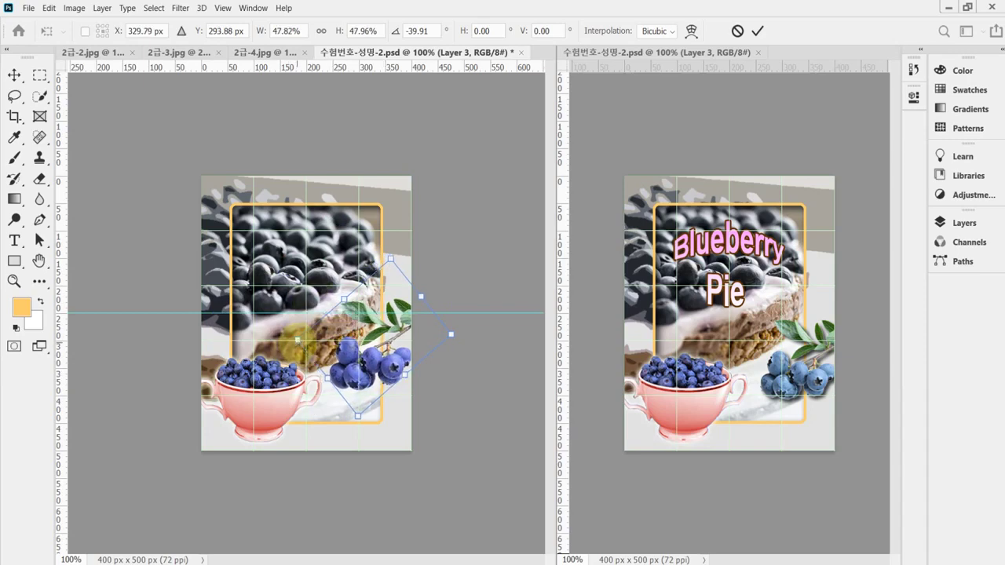
key(Return)
key(w)
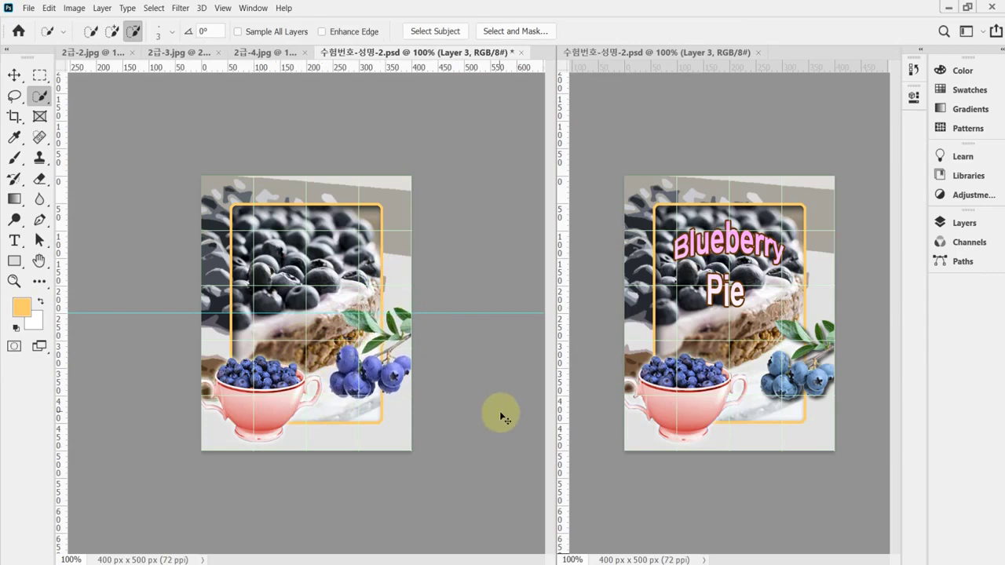
Transform the branch again, scaling it to about 92% and shifting it slightly down to match the reference
key(ctrl+t)
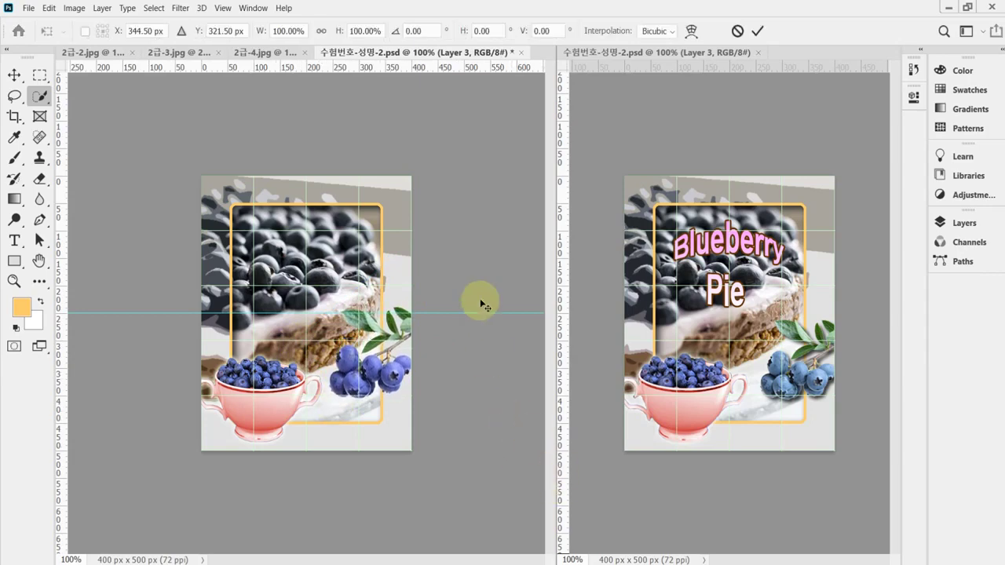
drag(435, 306, 425, 314)
drag(327, 399, 368, 384)
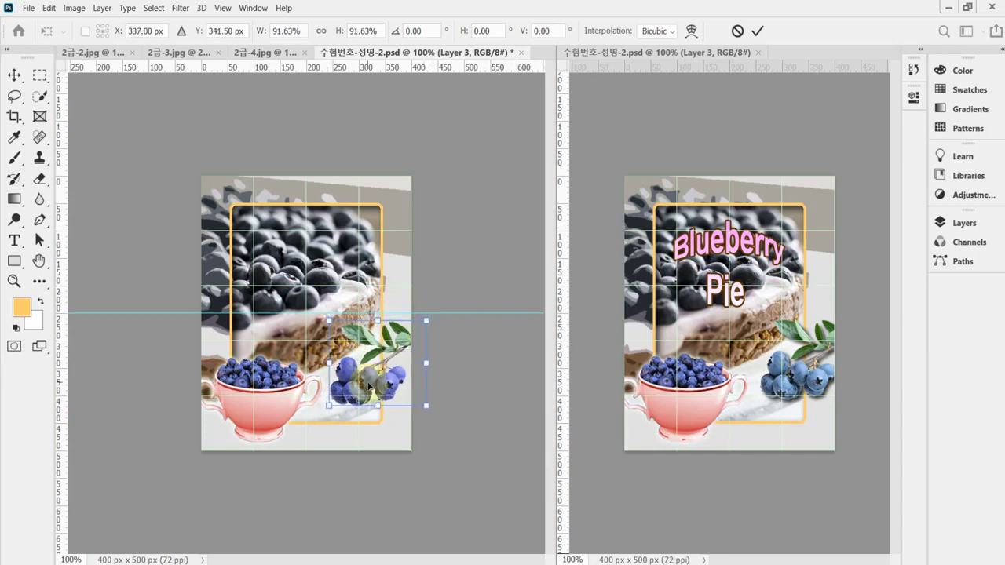
key(Return)
key(w)
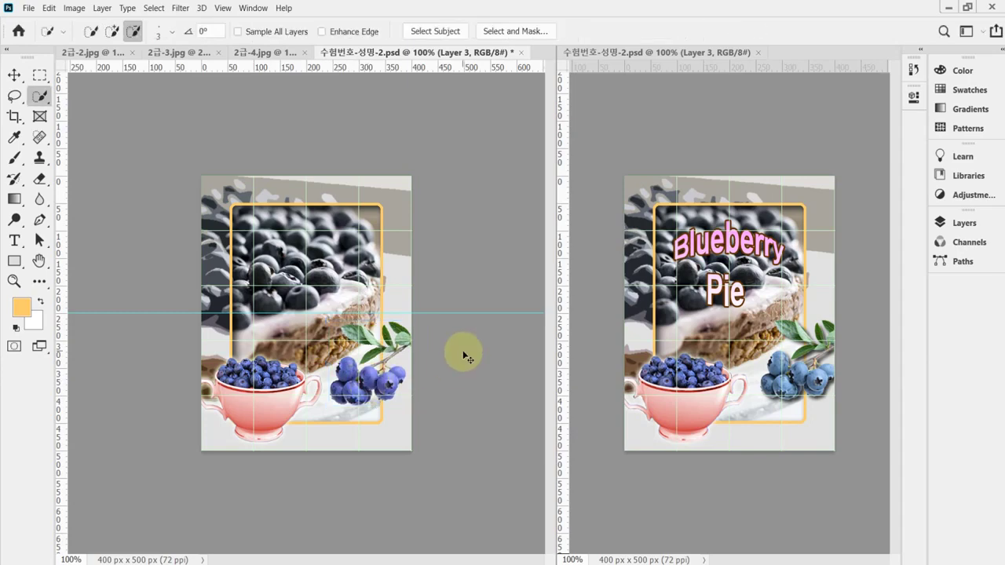
Nudge the branch four steps to the right and save the document
key(ctrl+Right)
key(ctrl+Right)
key(ctrl+Right)
key(ctrl+Right)
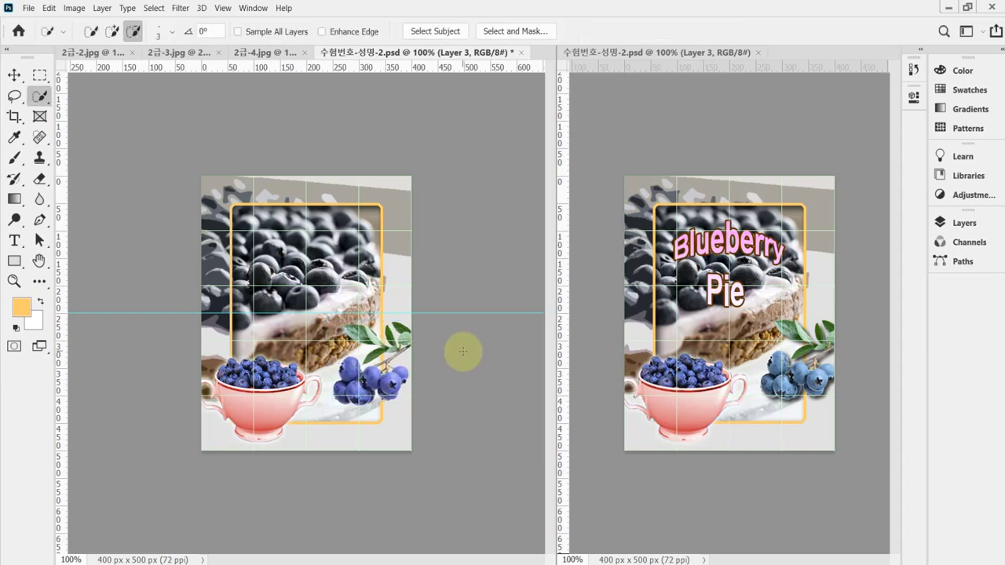
key(ctrl+s)
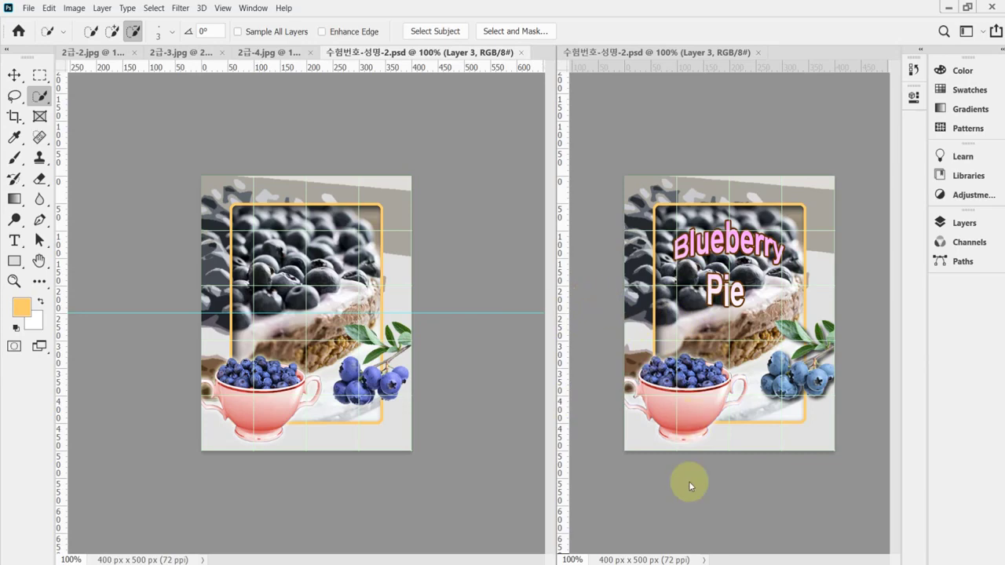
Add a drop shadow with 7 px distance and 7 px size to the branch layer, and save the document
click(963, 223)
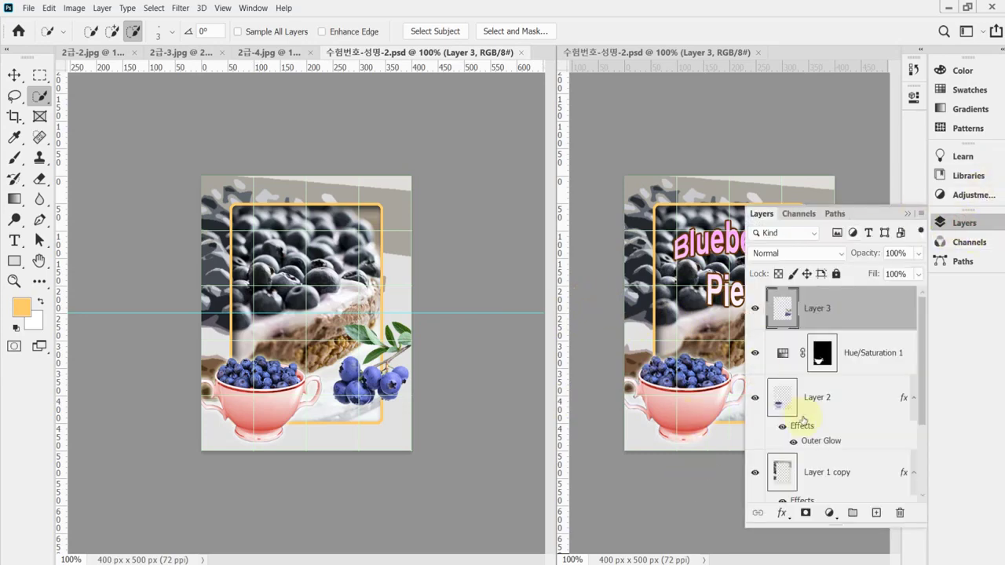
click(780, 515)
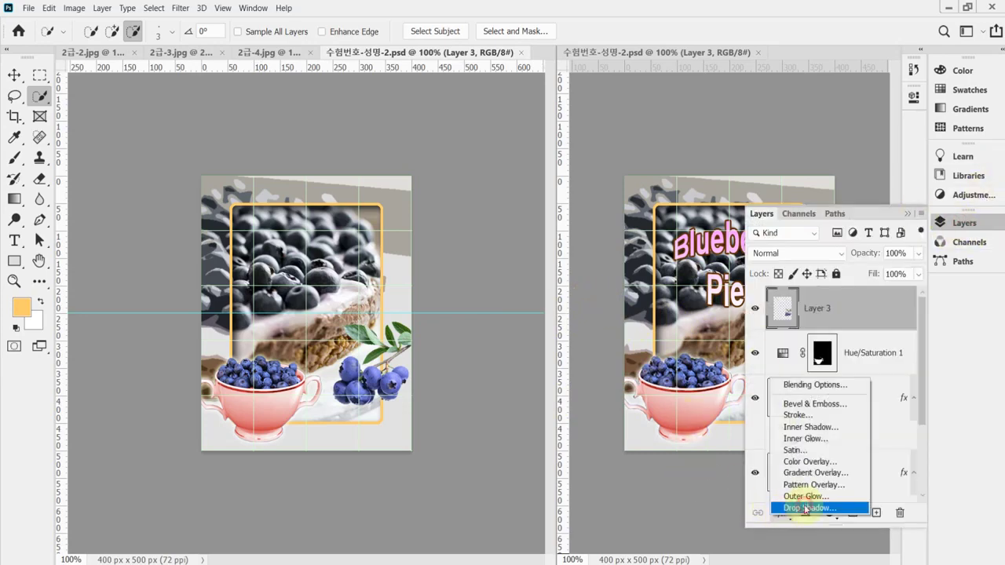
click(682, 460)
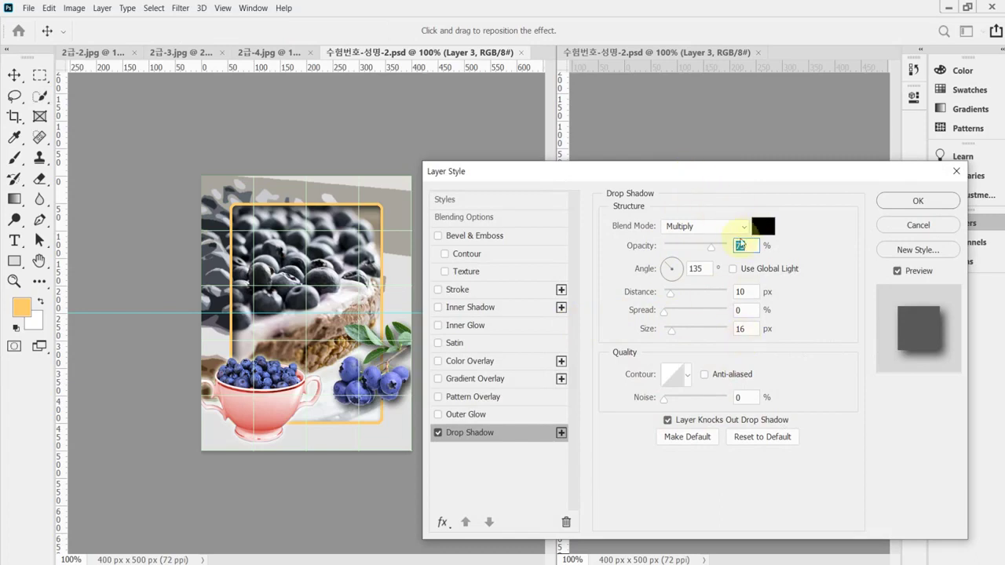
click(750, 292)
text(7)
key(Tab)
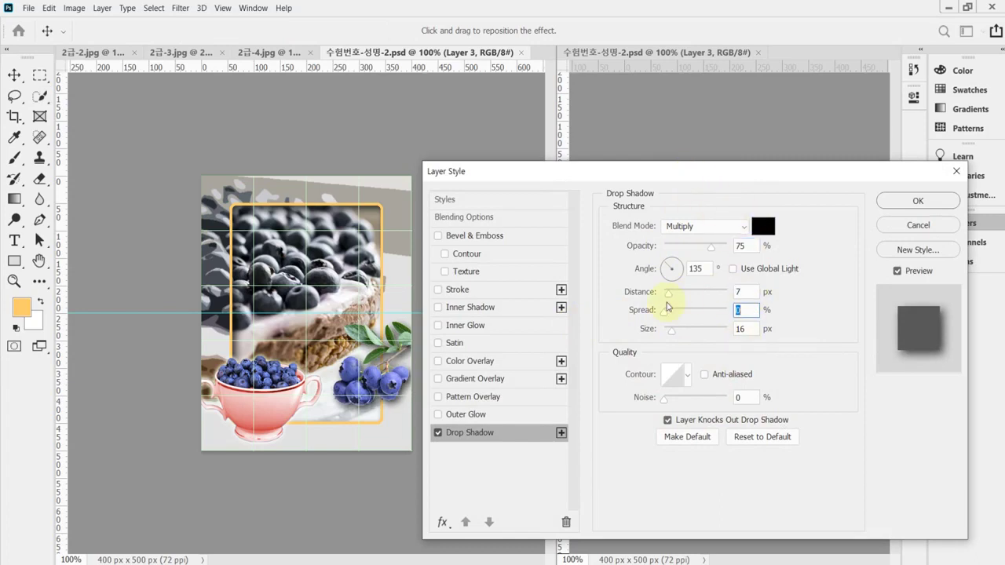
key(Tab)
text(7)
key(Return)
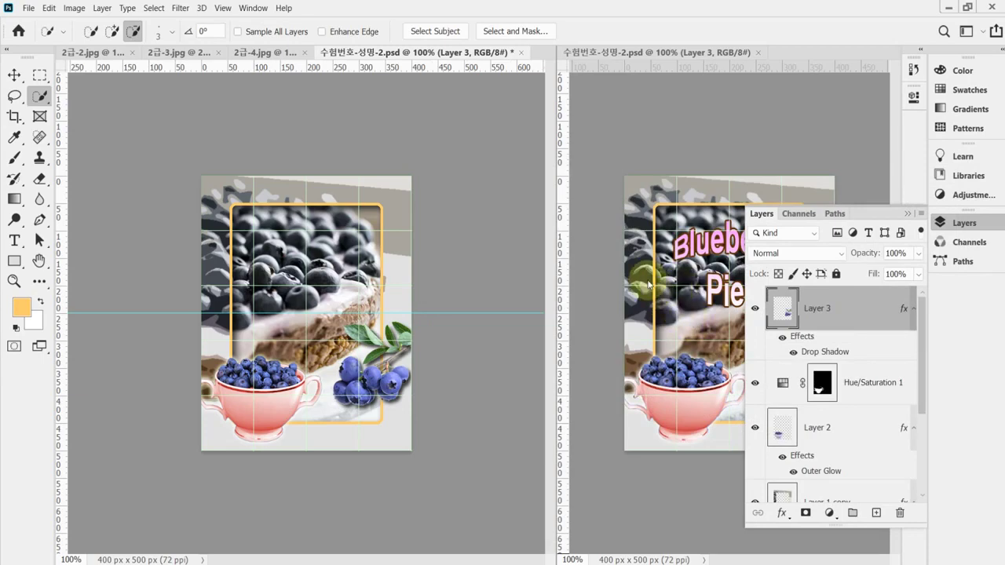
key(ctrl+s)
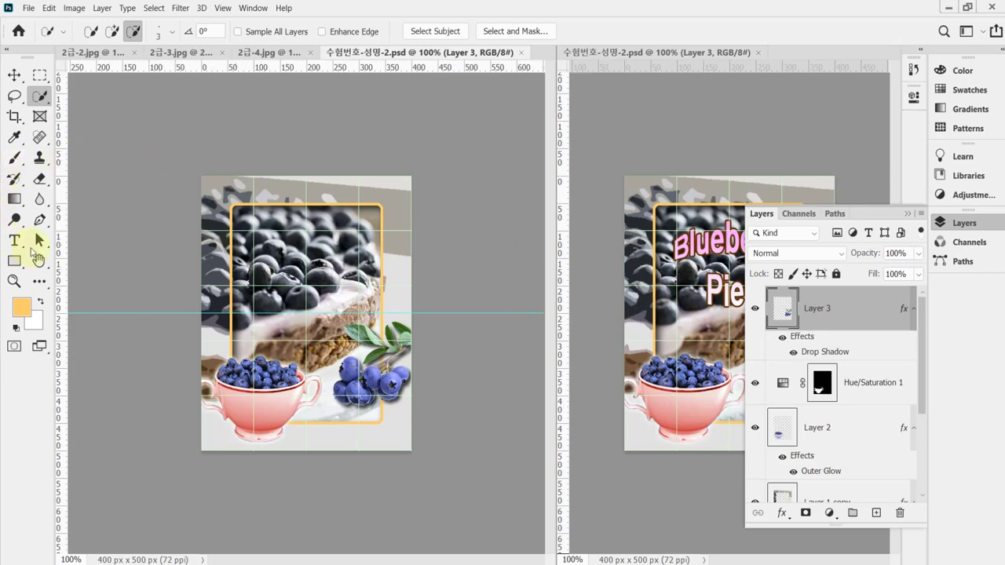
Start a horizontal text line over the blueberries inside the upper part of the frame
click(18, 245)
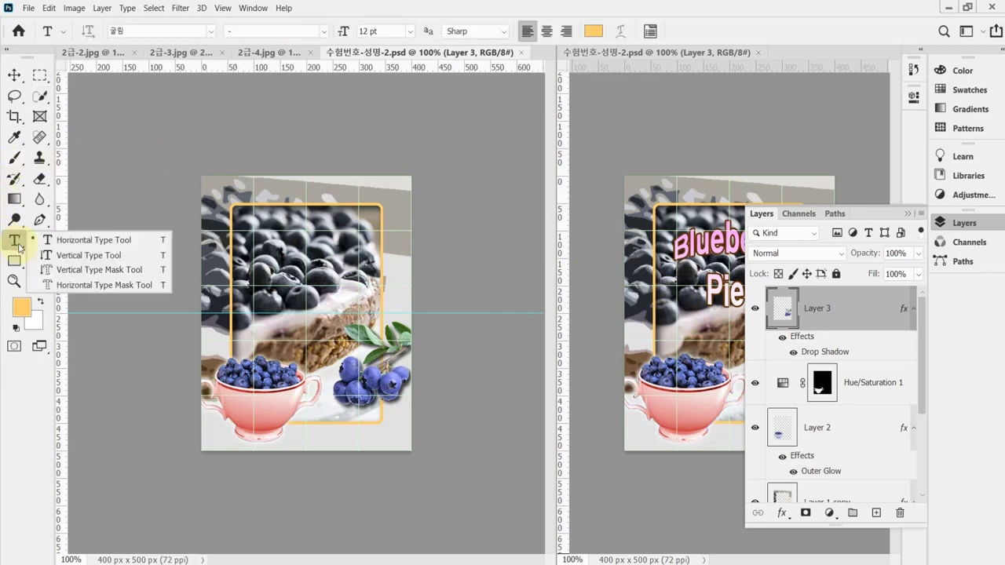
click(75, 243)
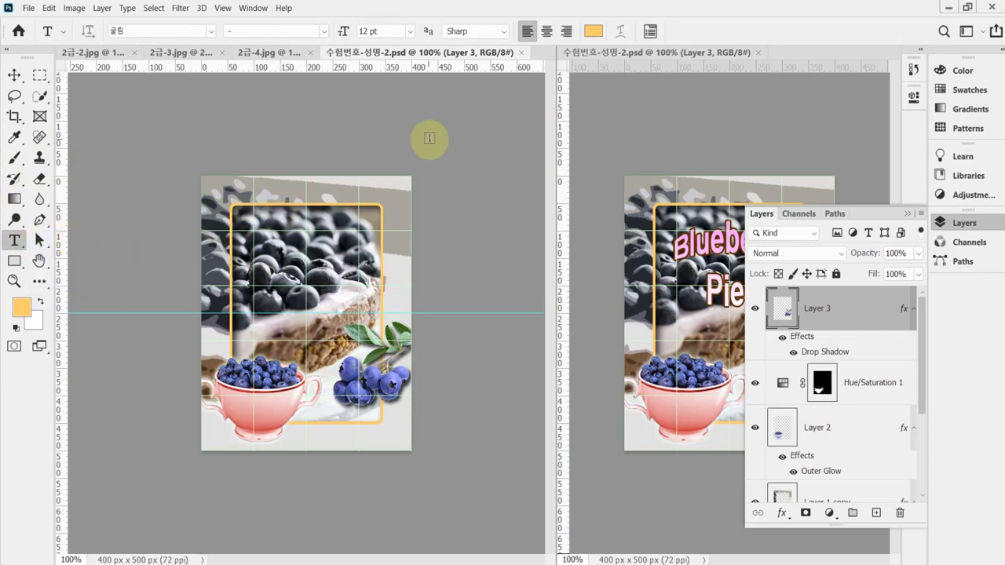
click(258, 234)
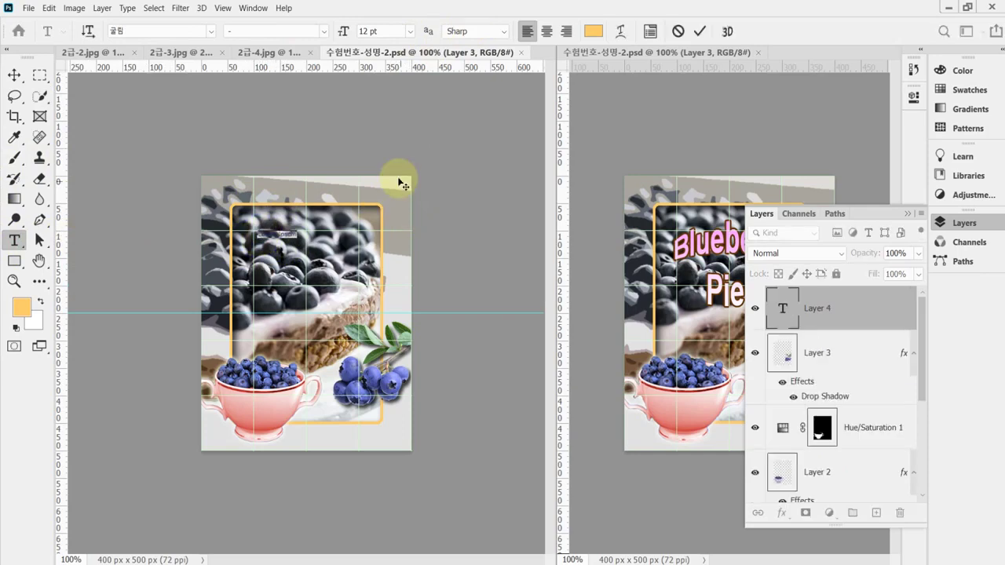
click(947, 223)
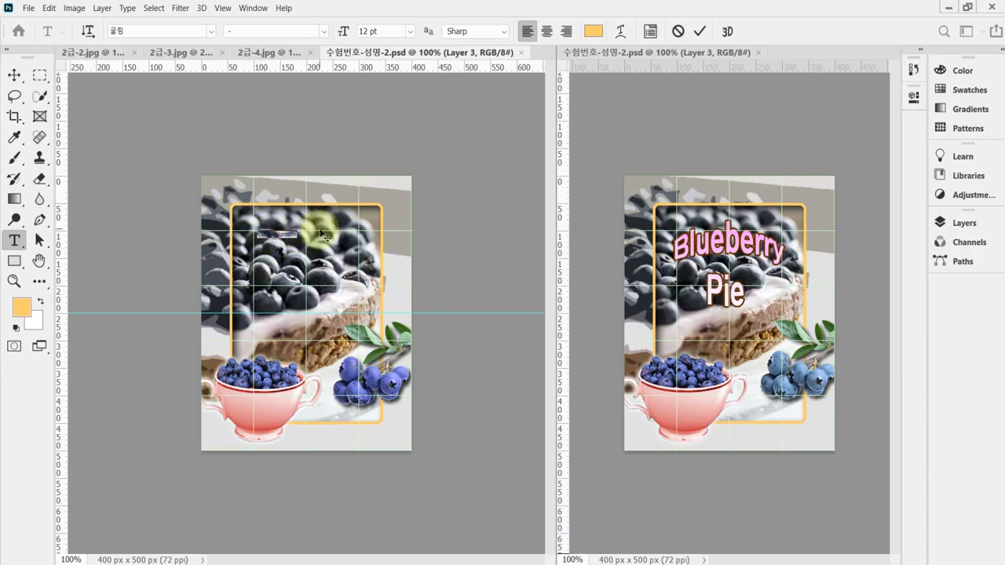
Format the text as Arial Bold, 45 pt, centre-aligned, and move it to the middle of the frame's upper area
click(160, 29)
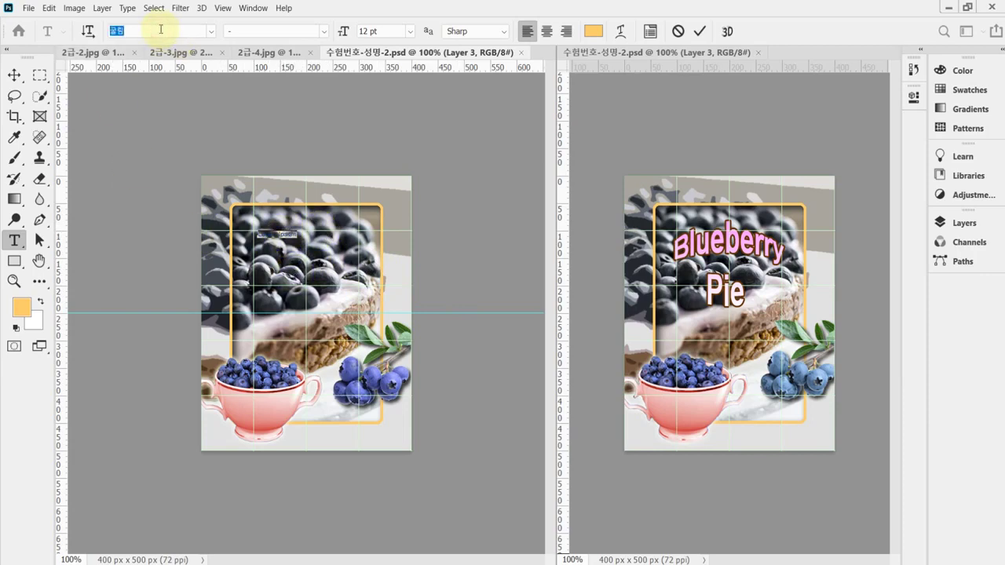
text(ar)
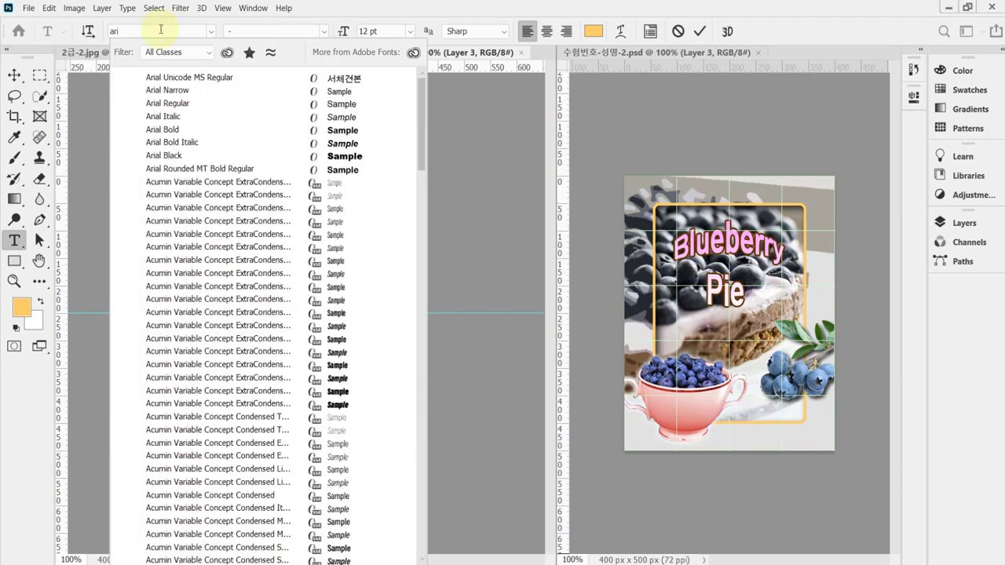
click(187, 132)
click(393, 31)
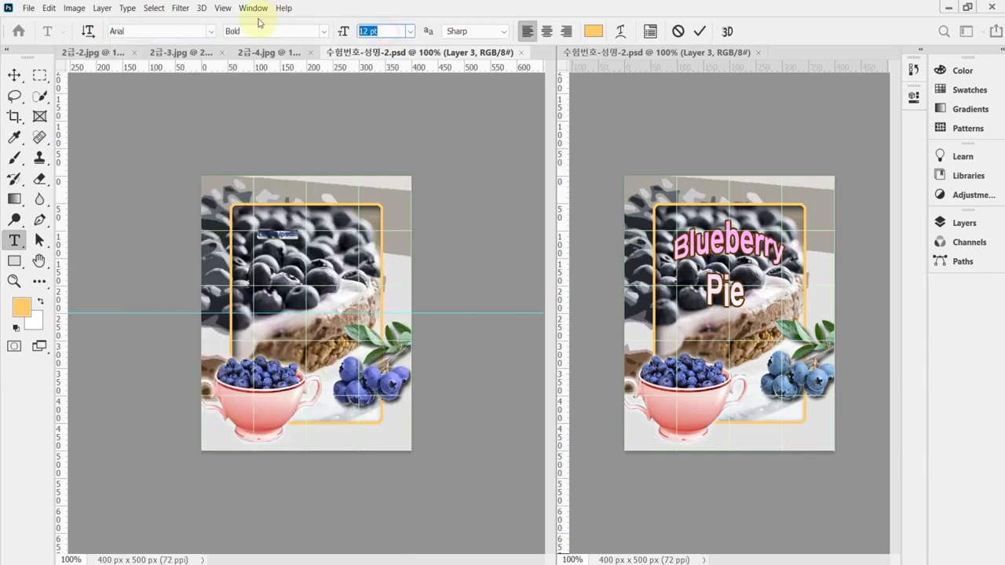
text(45)
key(Return)
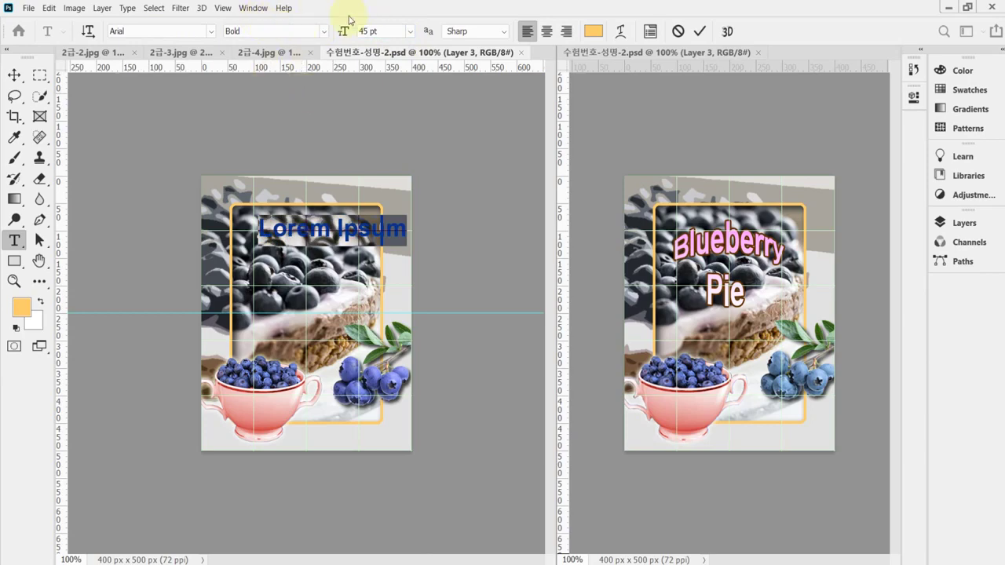
click(550, 33)
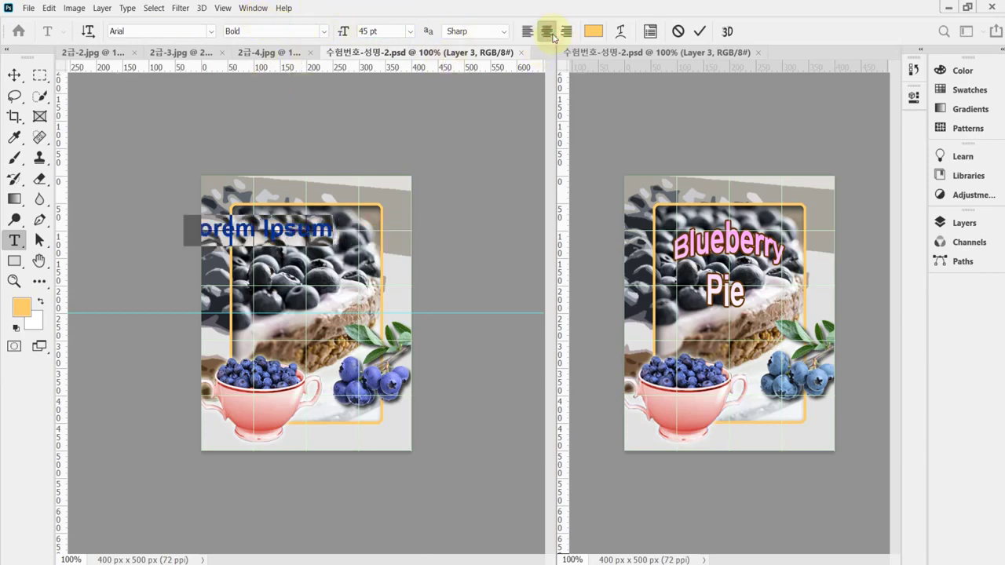
mouse_move(333, 270)
mouse_down()
mouse_move(381, 305)
mouse_move(381, 295)
mouse_up()
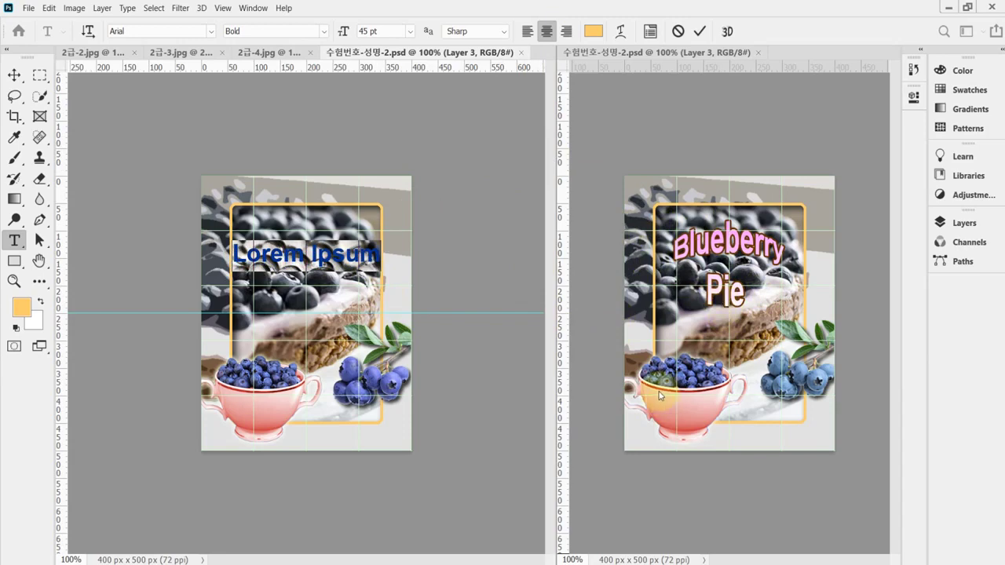
Switch to Notepad, copy the two-line text "Blueberry Pie", and return to Photoshop
key(alt+Tab)
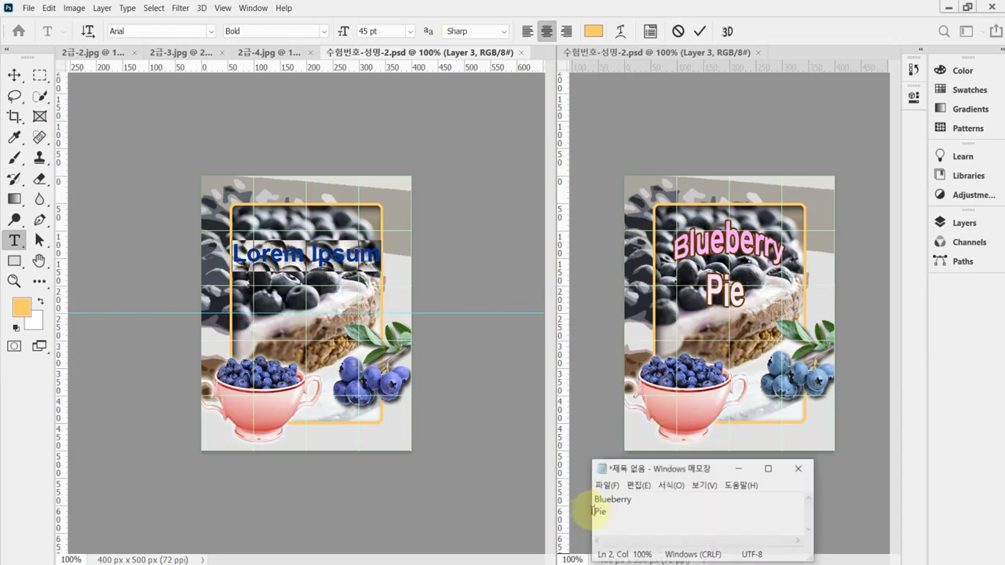
drag(639, 523, 544, 489)
key(ctrl+c)
click(348, 4)
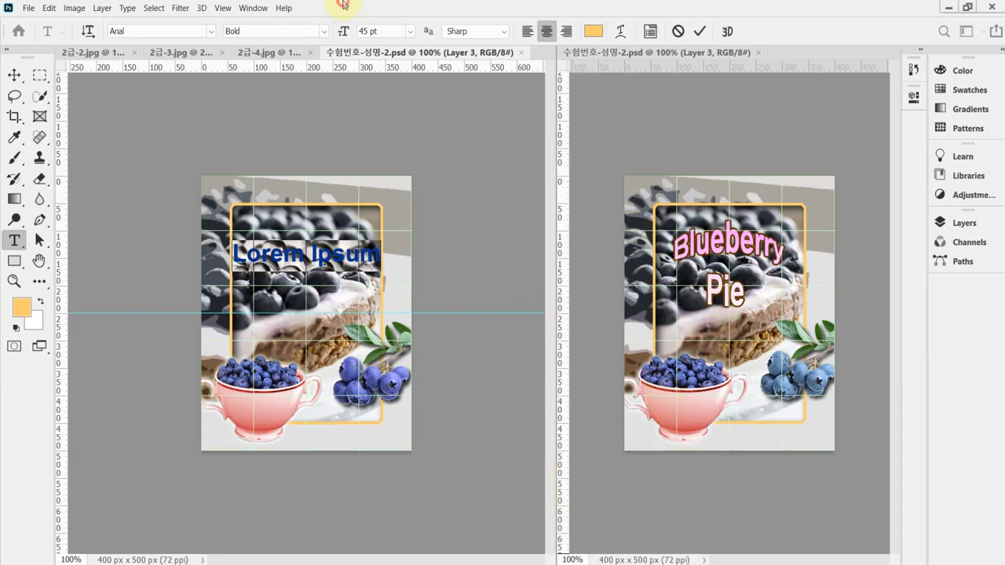
Replace the placeholder text with the copied "Blueberry Pie" title on two lines and adjust its position inside the frame
triple_click(337, 266)
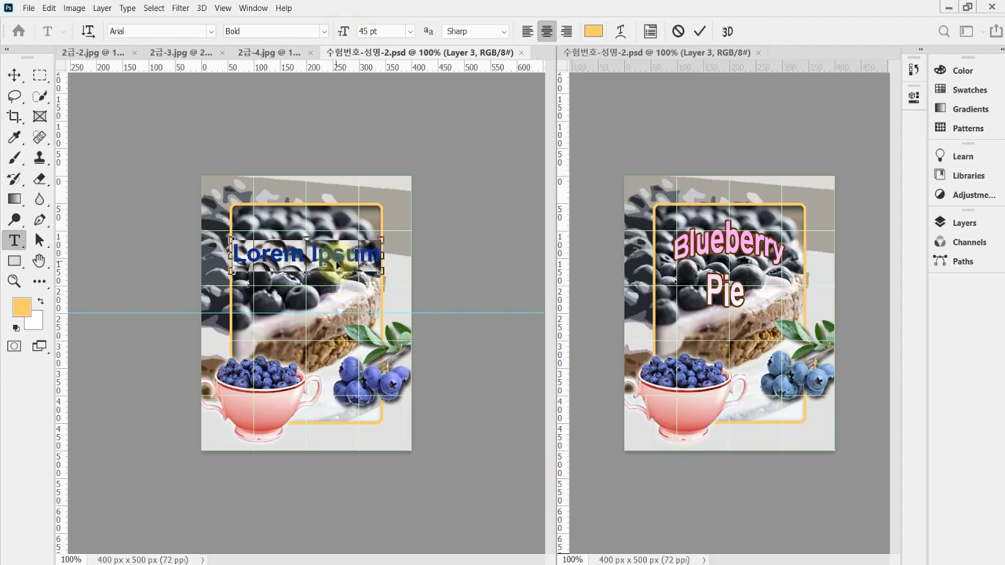
key(ctrl+v)
drag(342, 324, 344, 320)
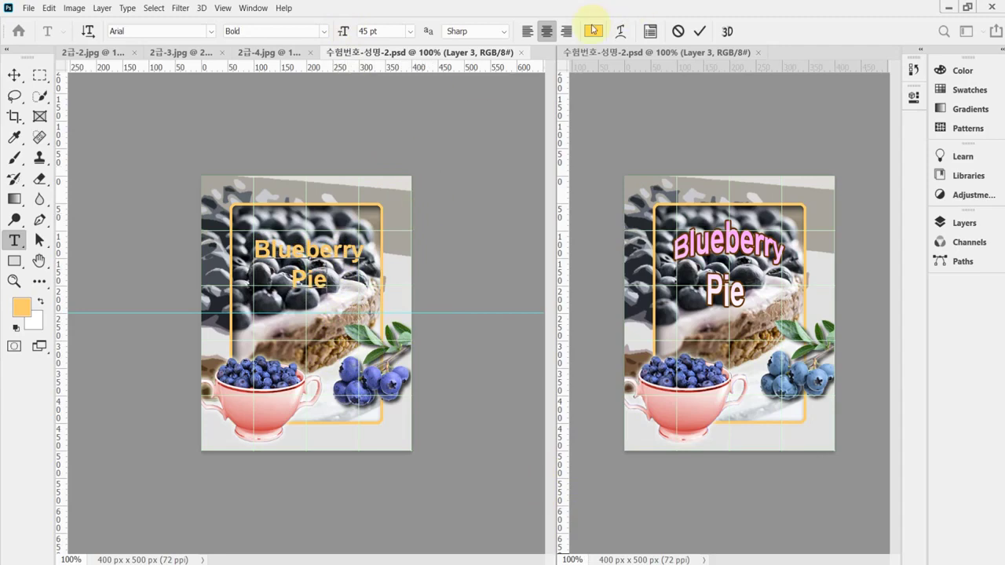
Warp the title text with the horizontal Bulge style at +50% bend and 0% horizontal distortion
click(621, 32)
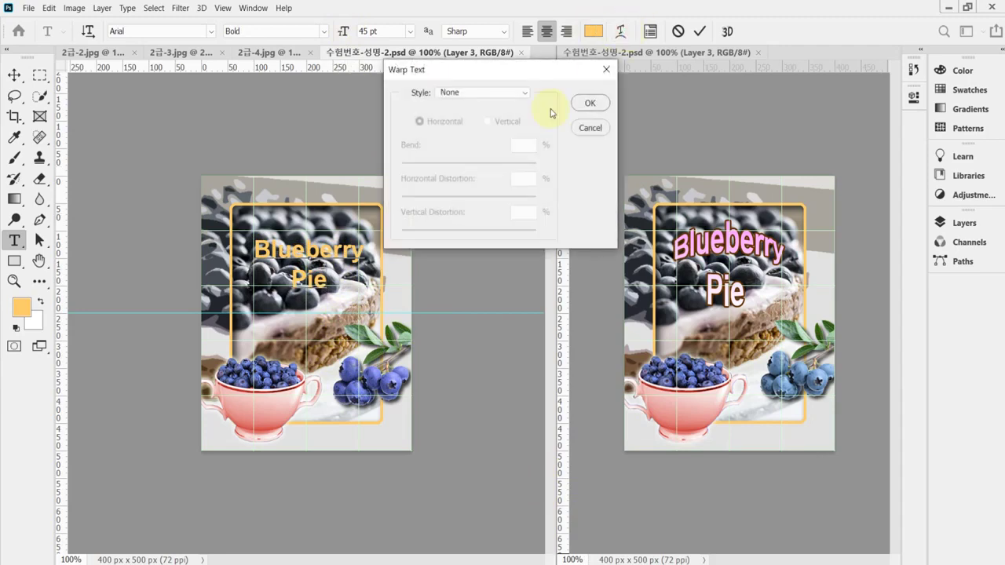
click(476, 93)
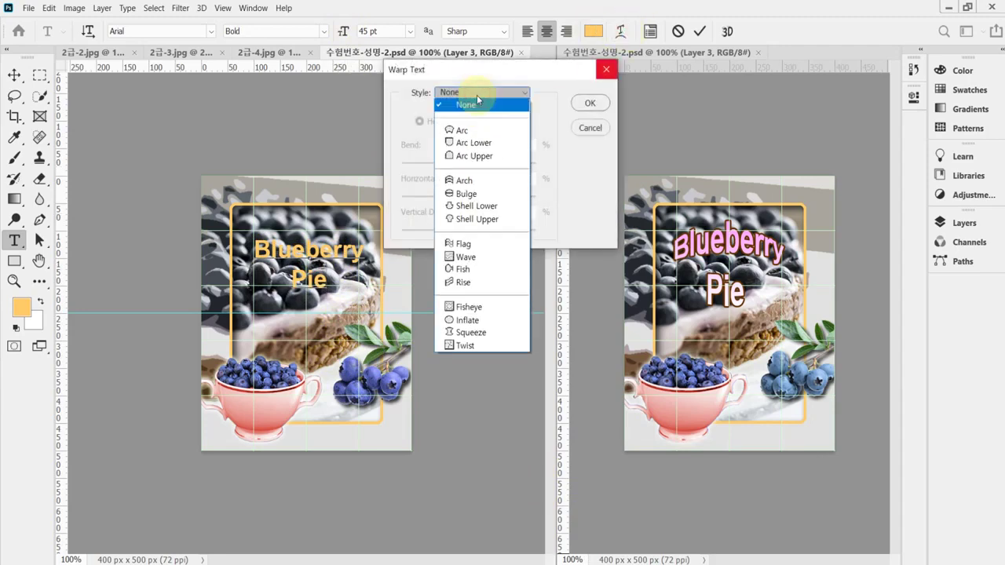
click(476, 96)
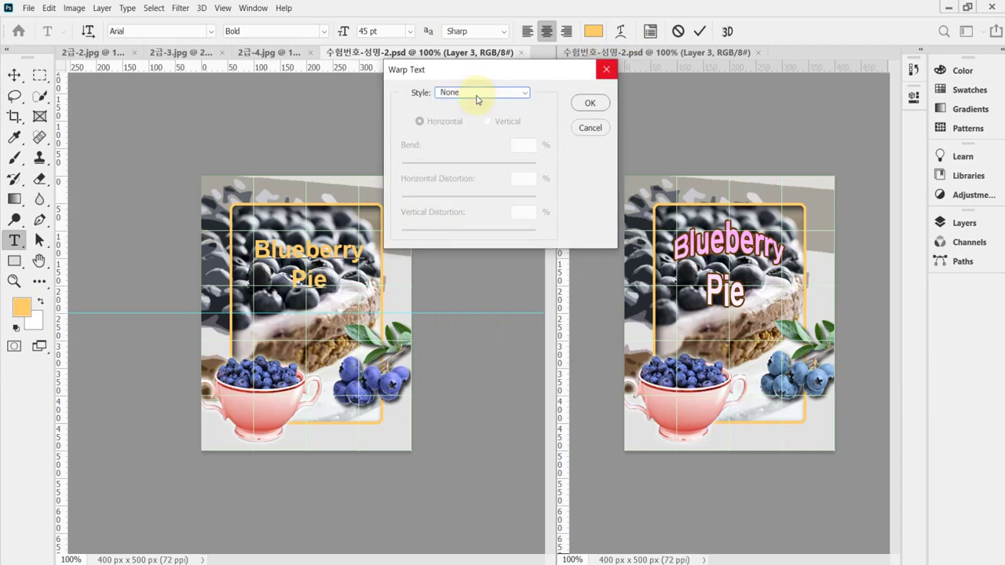
click(476, 95)
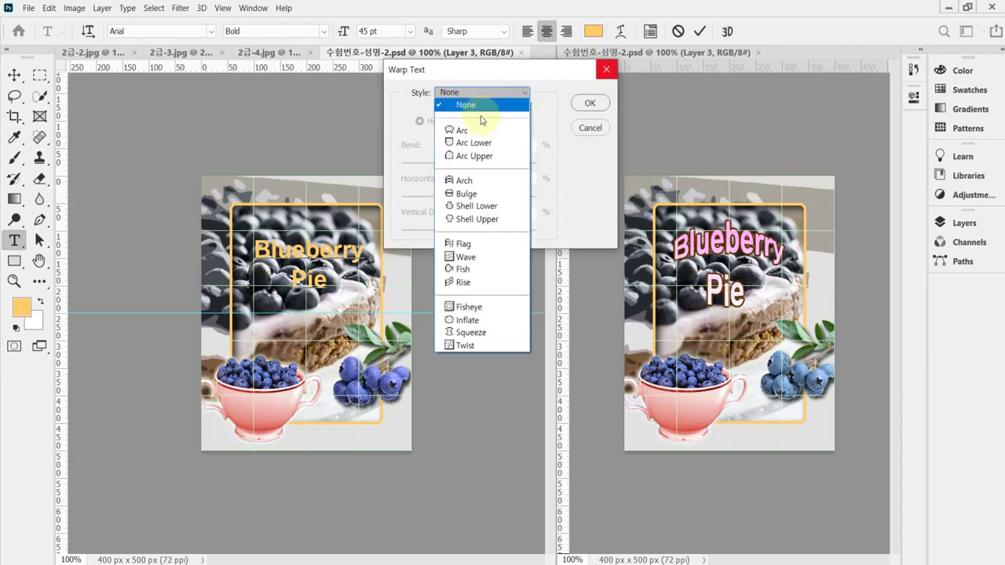
click(507, 195)
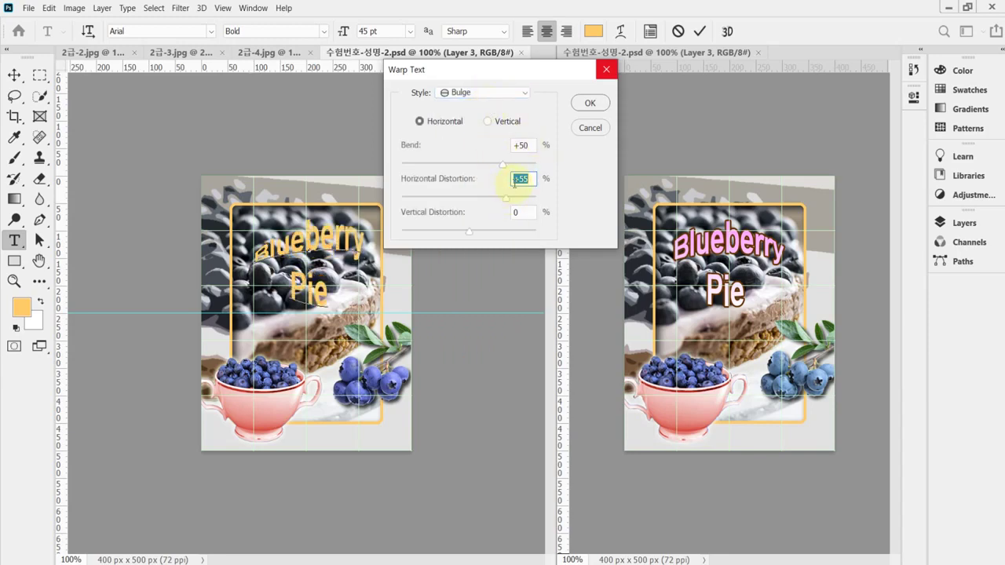
text(0)
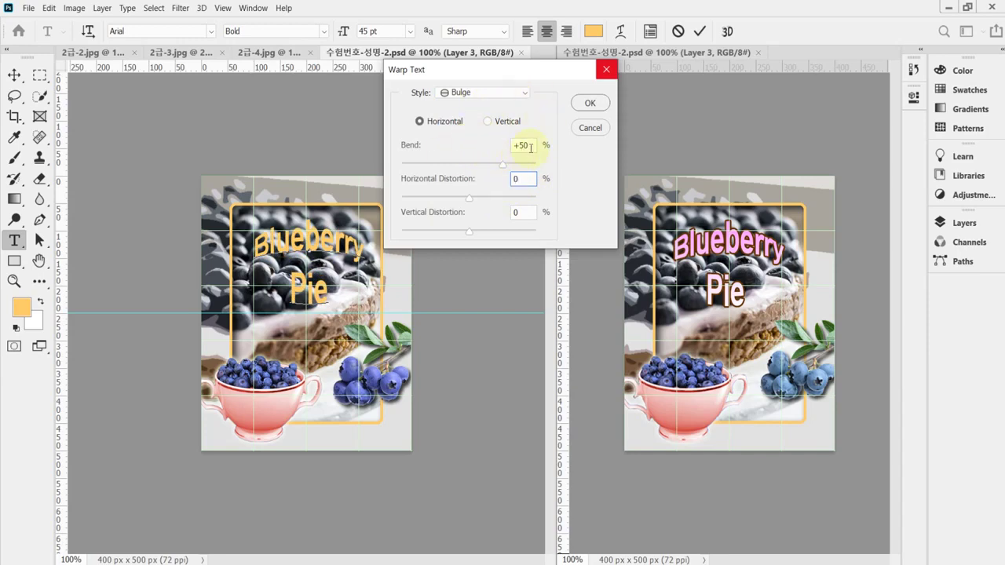
click(589, 105)
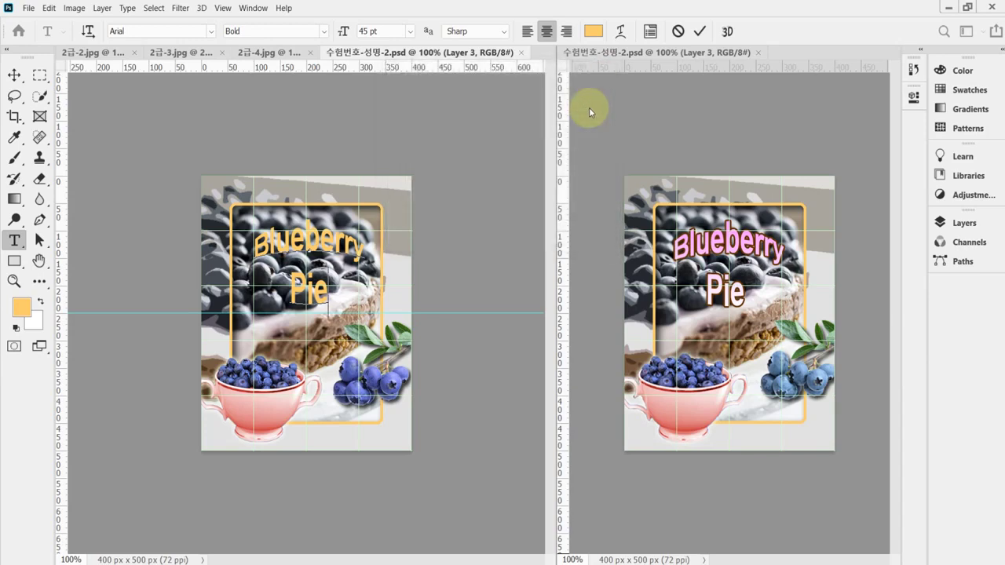
Add a 3 px outside stroke in colour #630 to the Blueberry Pie text layer
click(946, 224)
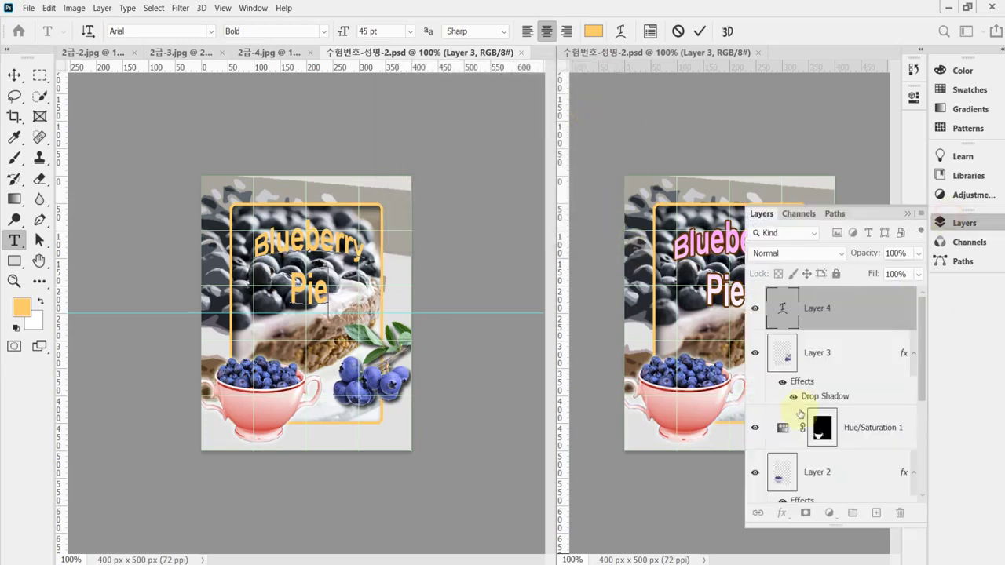
click(783, 515)
click(784, 515)
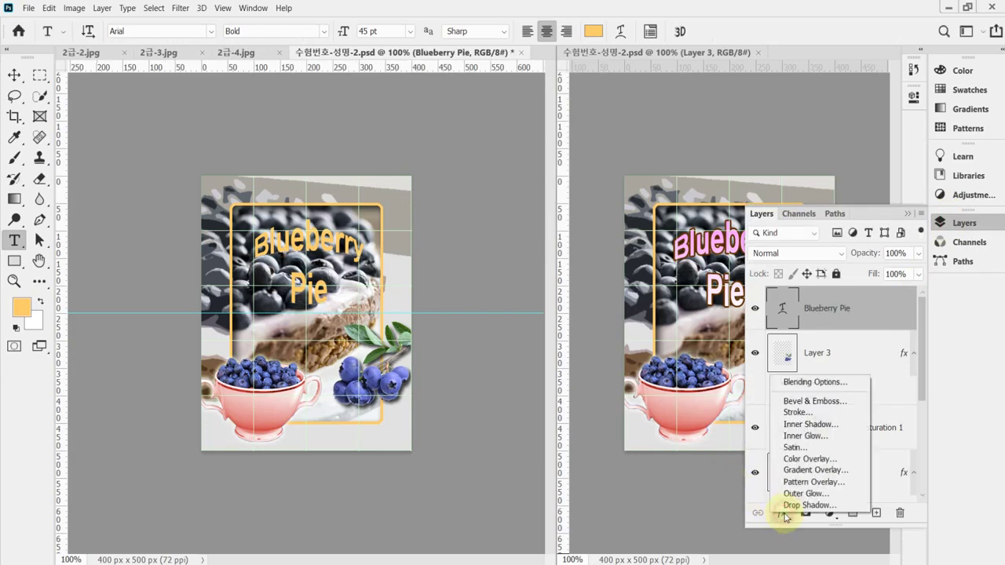
click(813, 416)
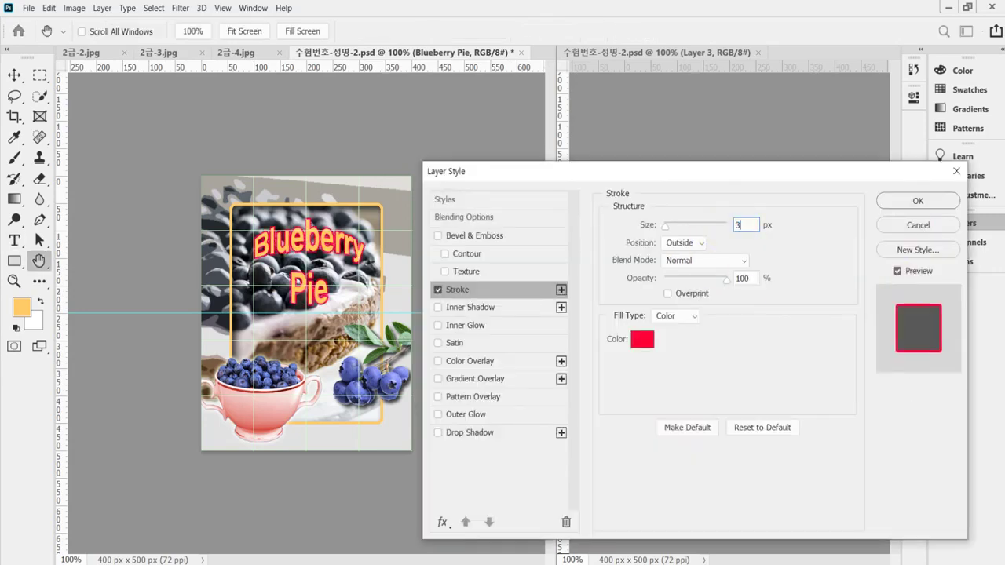
text(3)
click(641, 340)
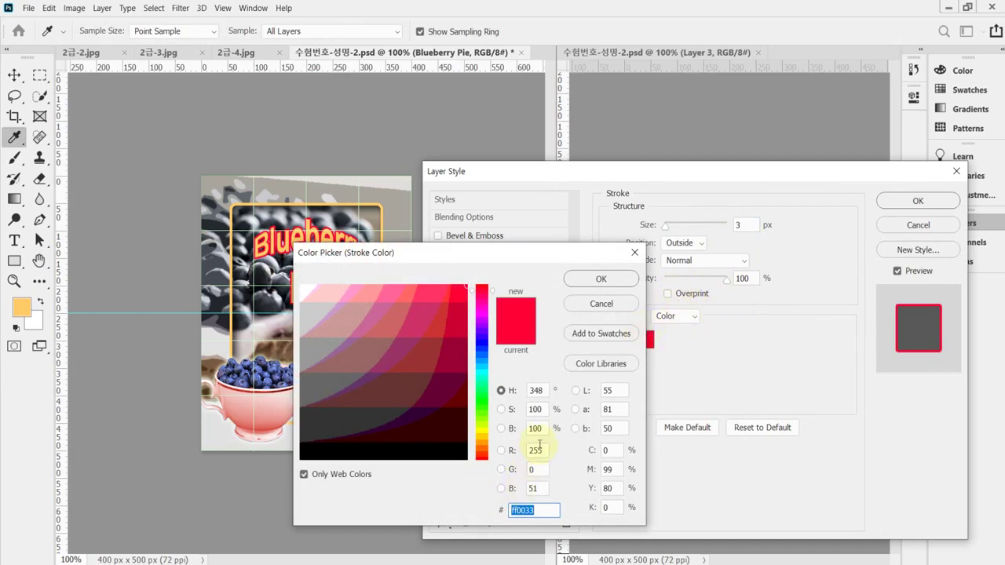
text(63)
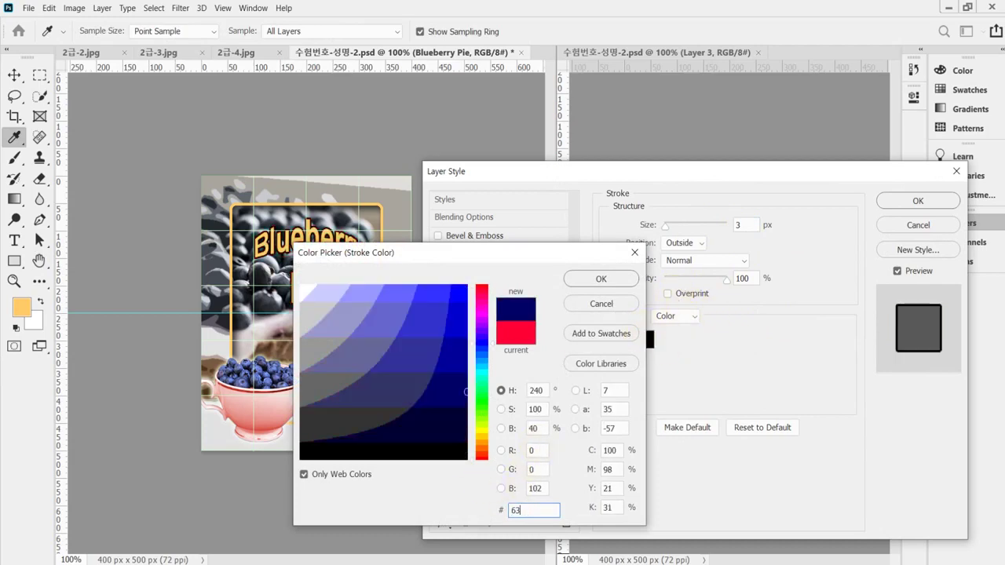
text(0)
key(Return)
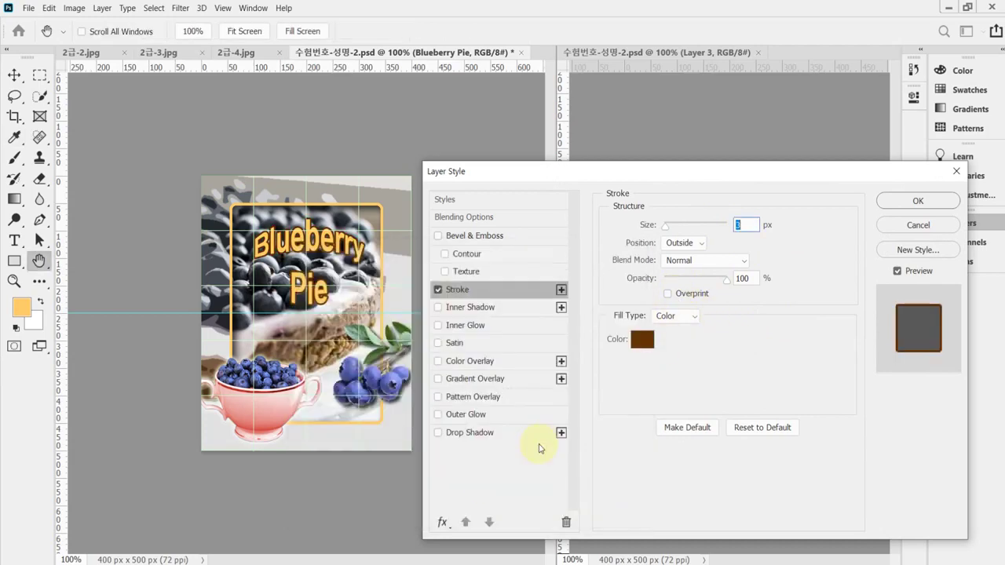
Enable a Gradient Overlay on the title text and set the gradient's starting colour stop to white (#ffffff)
click(493, 381)
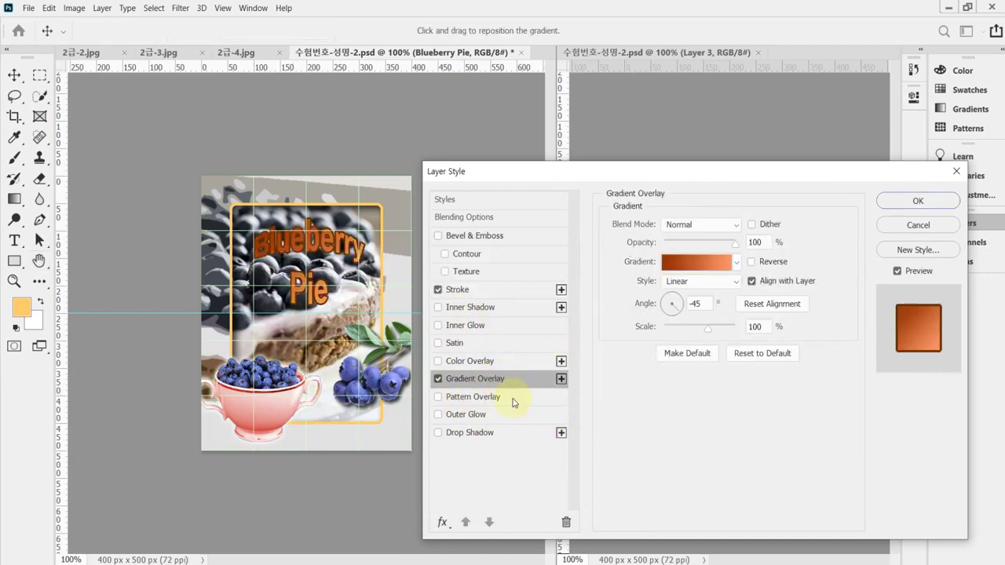
click(700, 271)
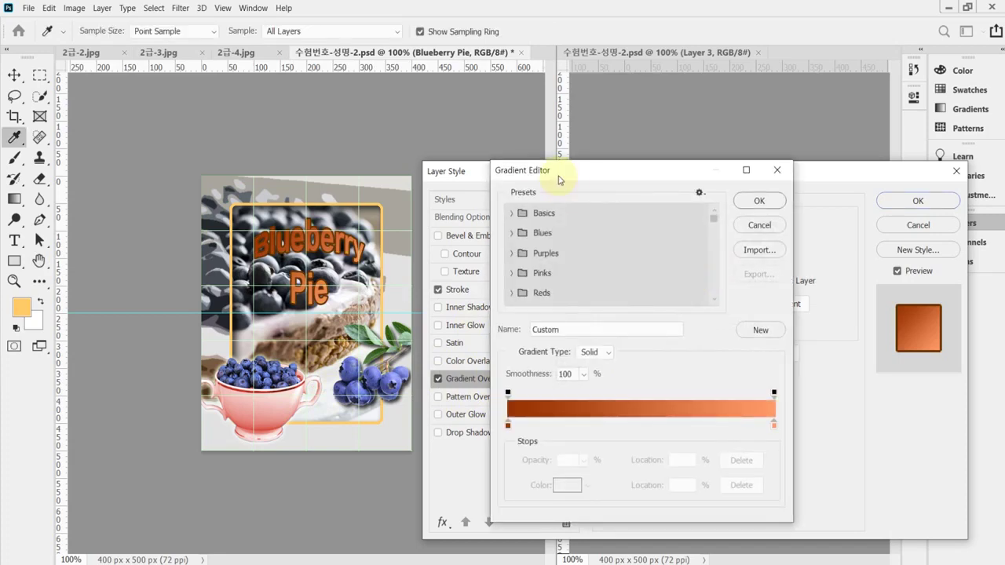
drag(562, 172, 555, 157)
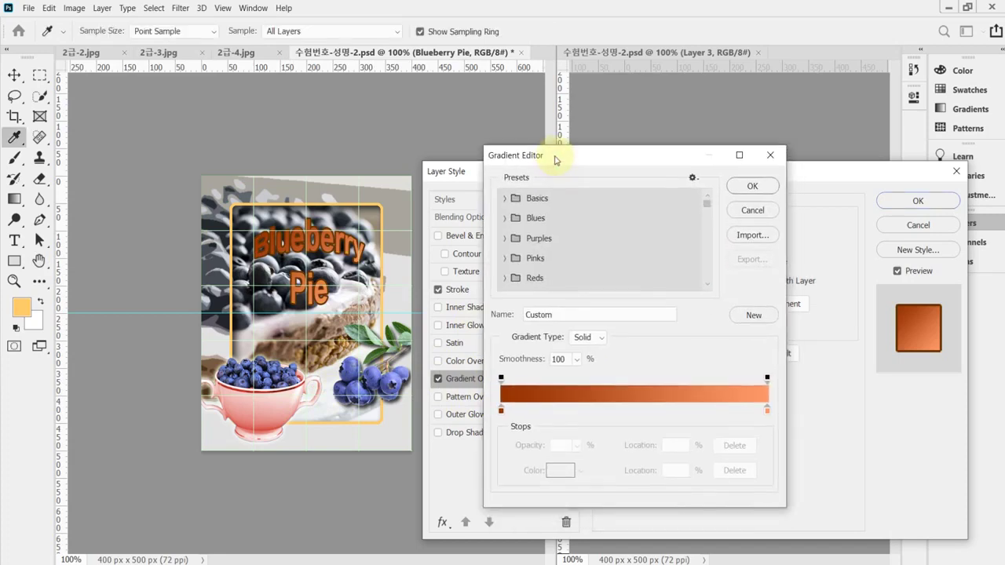
click(501, 411)
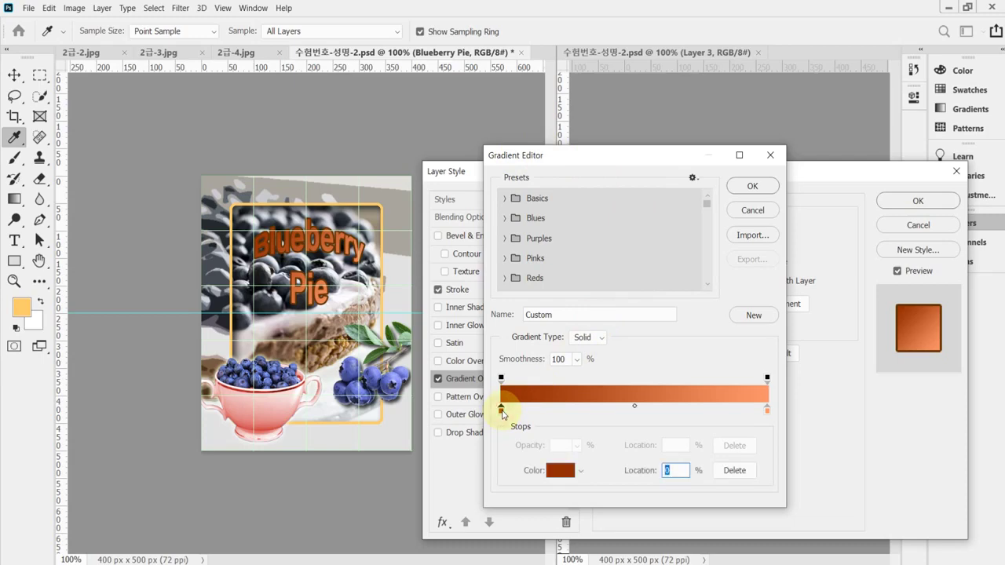
double_click(501, 411)
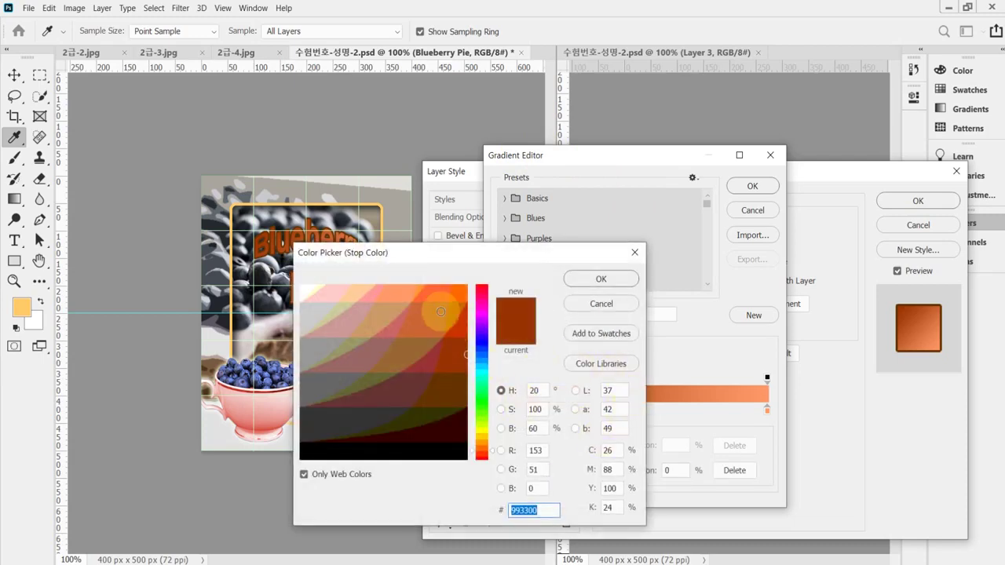
click(303, 287)
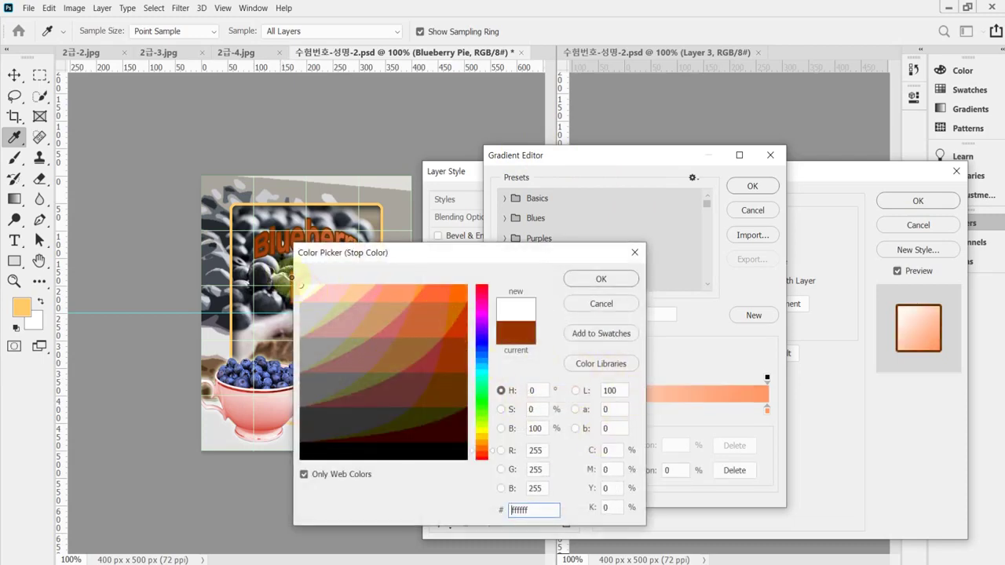
click(593, 281)
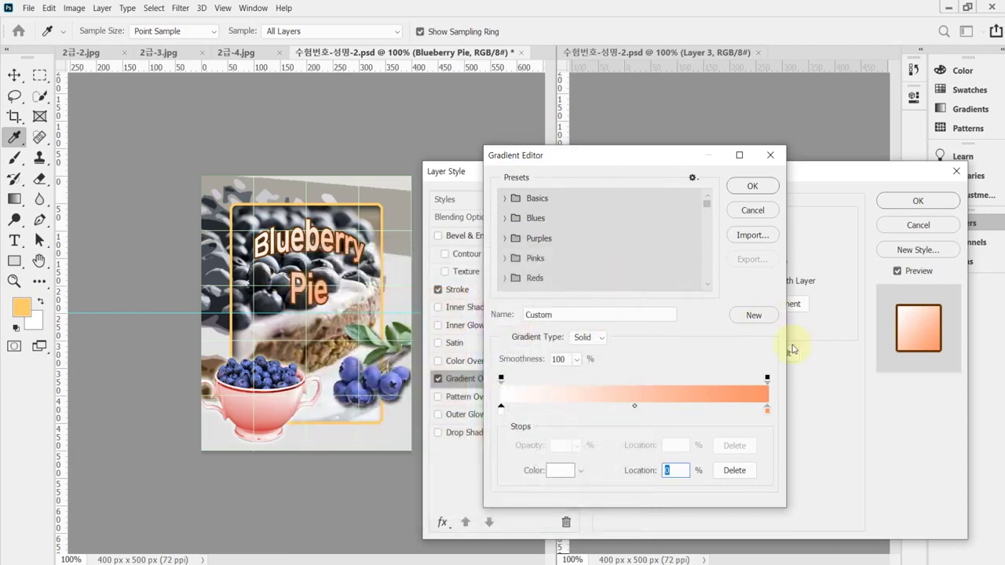
Set the gradient's end colour stop to #f9f and accept the edited gradient
click(768, 409)
double_click(768, 409)
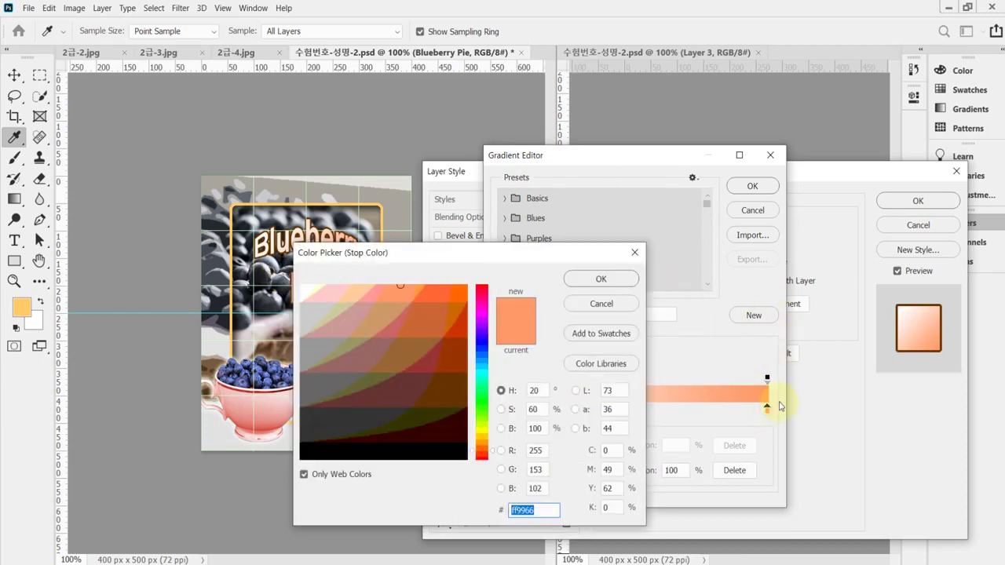
text(f)
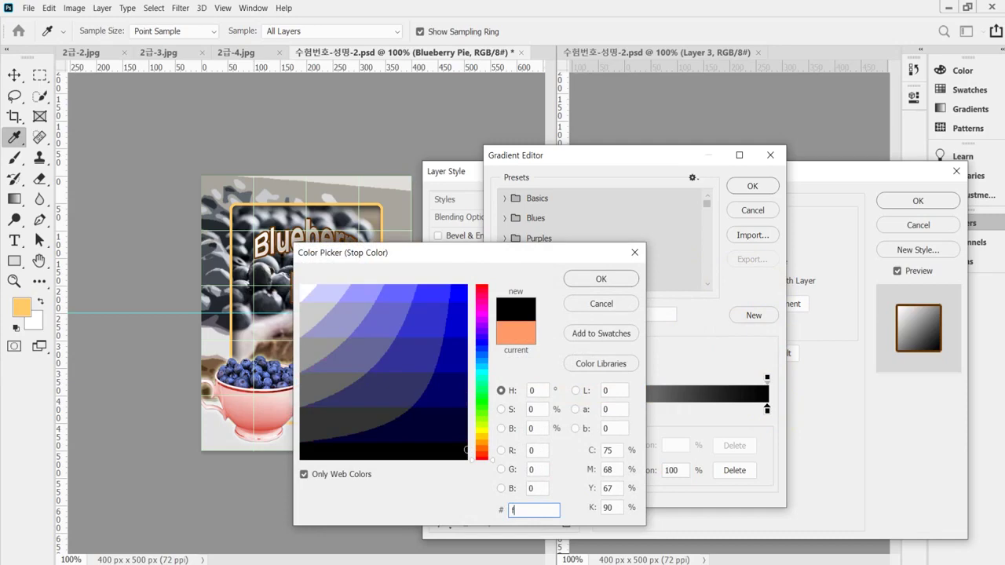
text(9)
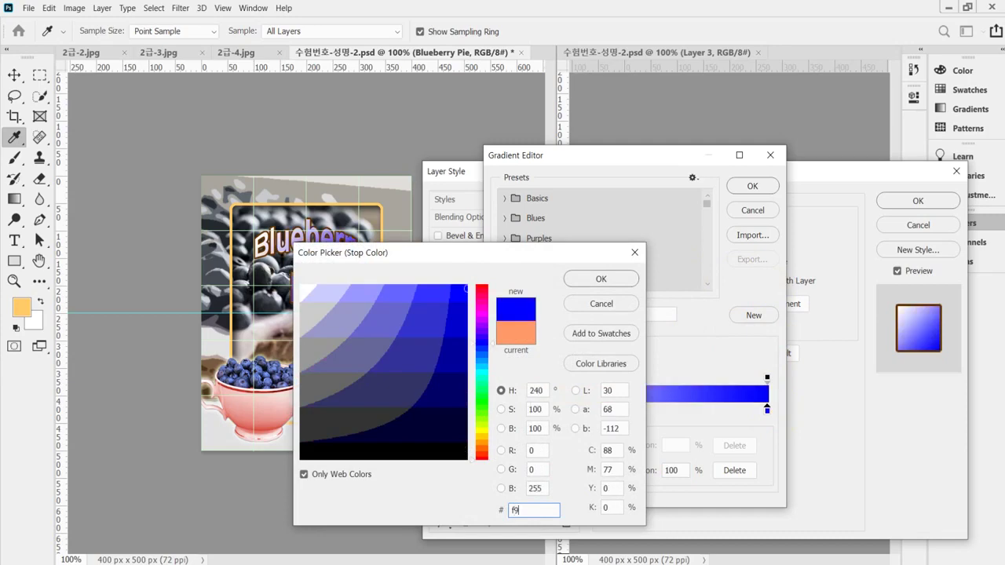
text(f)
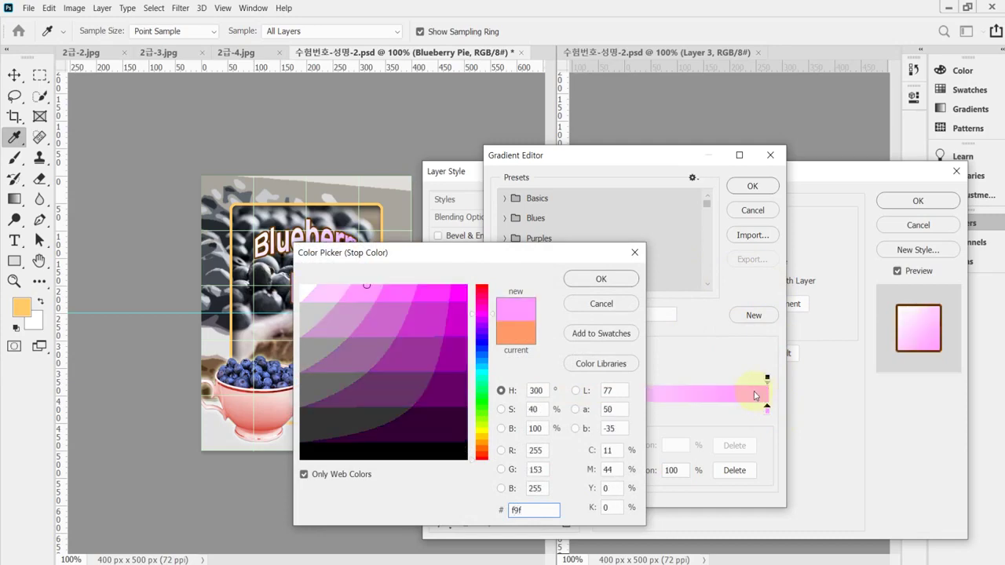
click(624, 279)
click(754, 187)
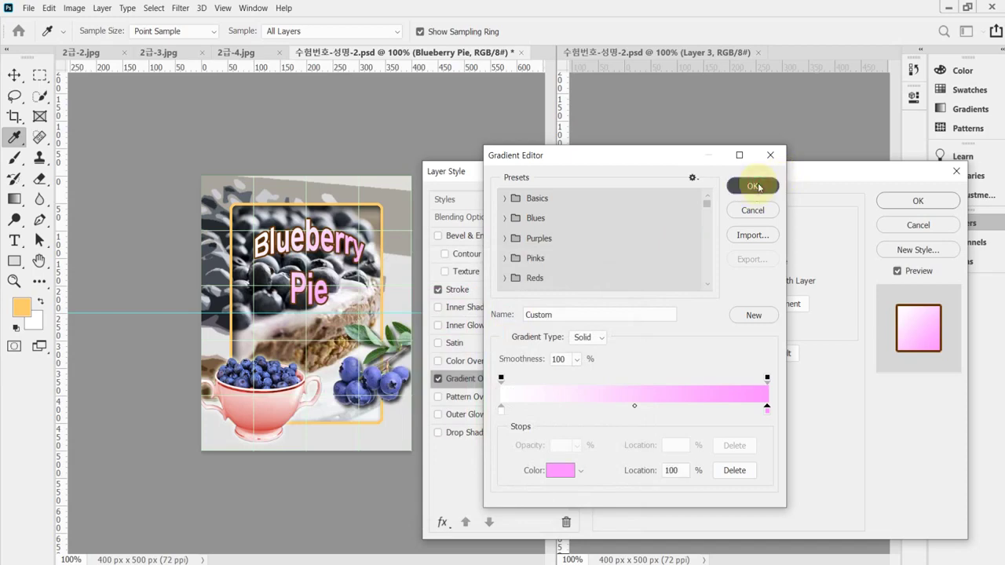
Set the Gradient Overlay angle to 90° and apply the layer style to the title
drag(689, 172, 676, 292)
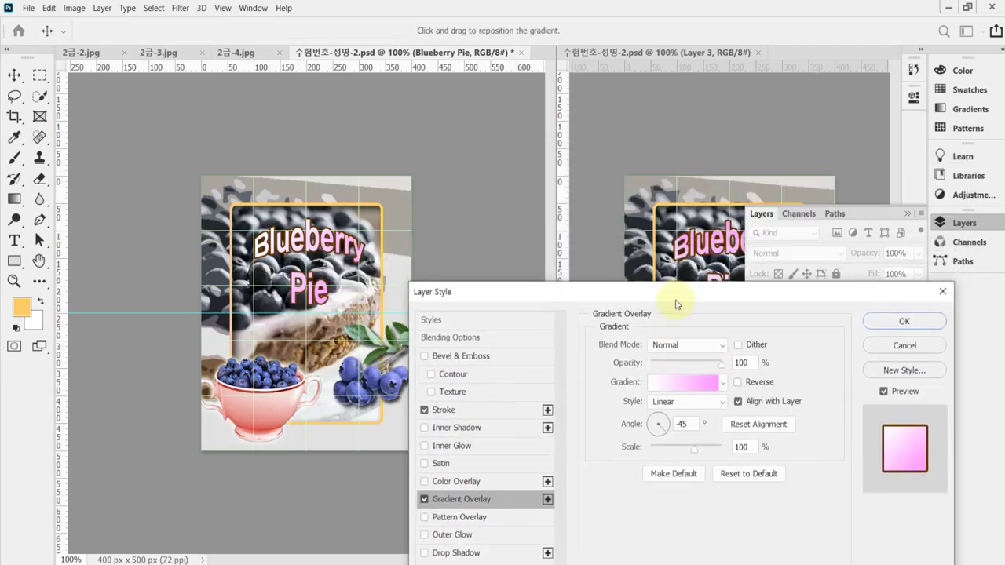
double_click(682, 424)
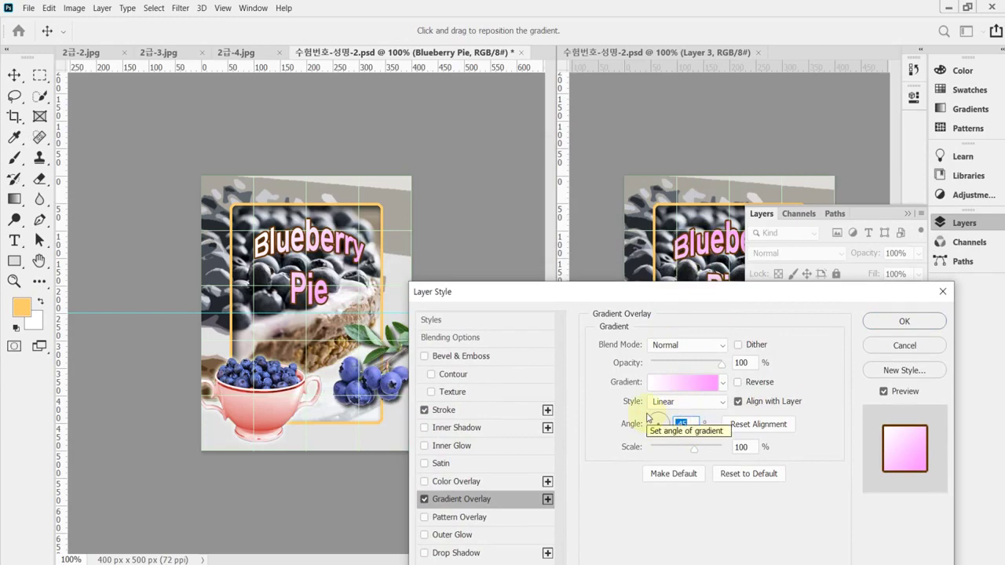
text(90)
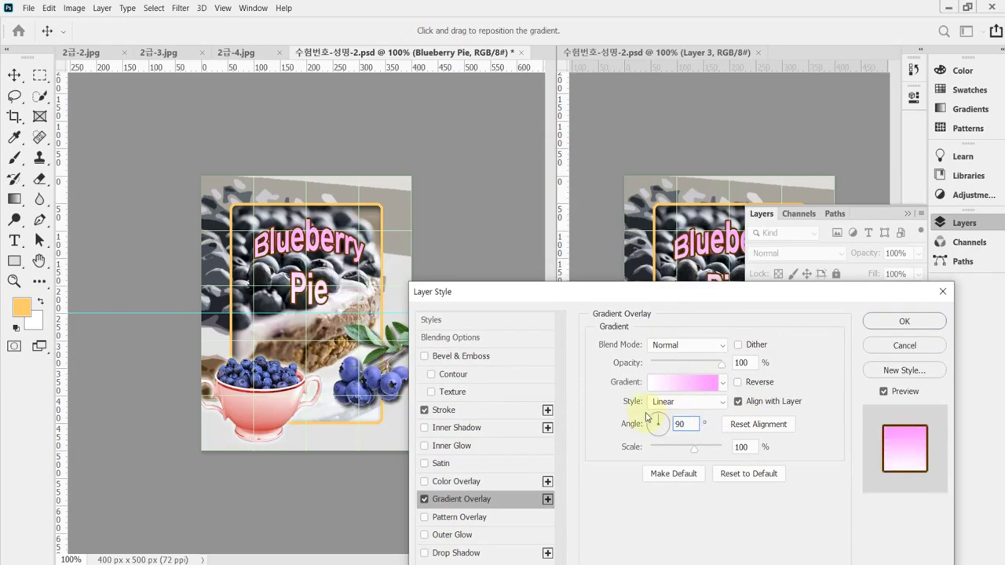
click(883, 322)
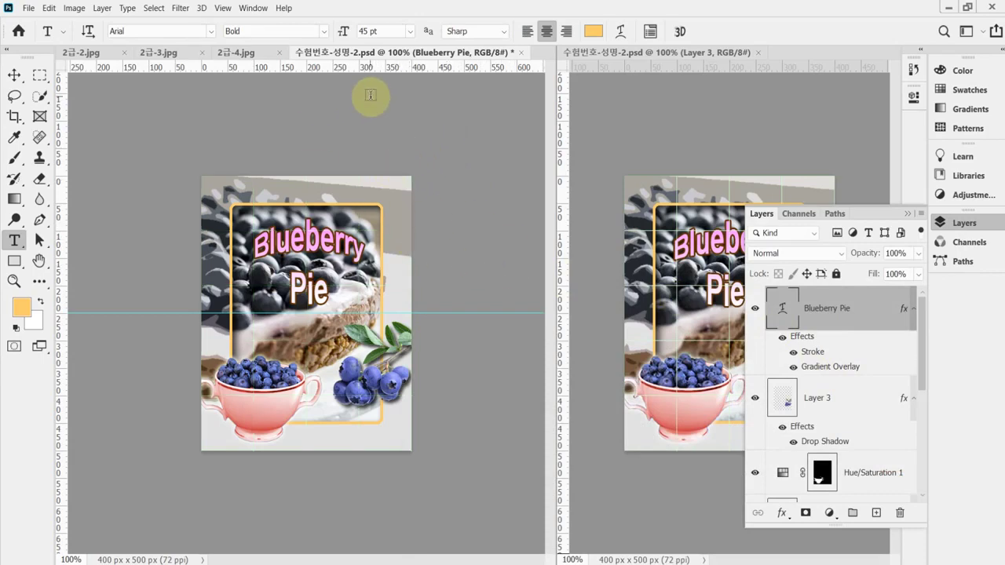
Hide the guides on the blueberry pie poster and save the document
key(ctrl+semicolon)
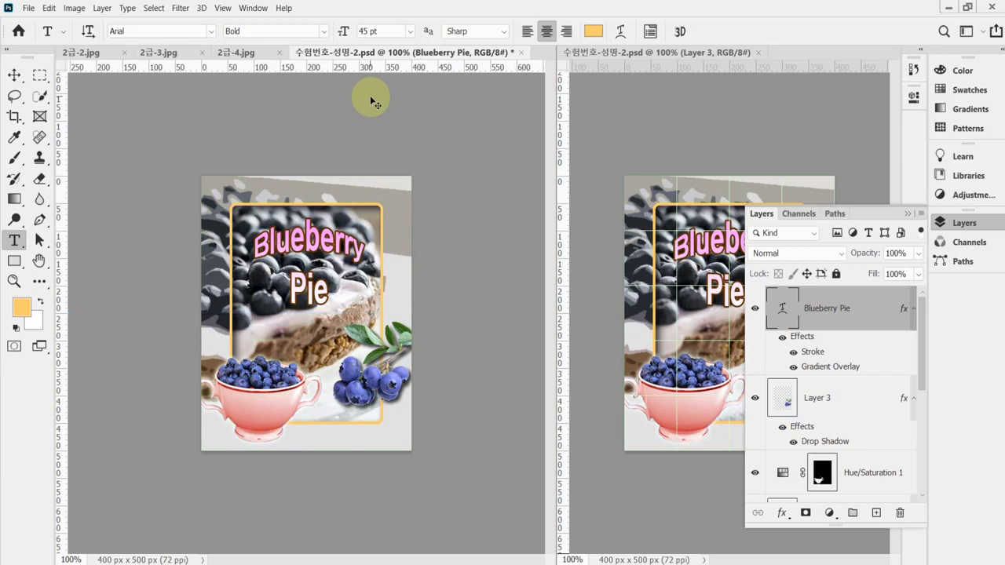
key(ctrl+s)
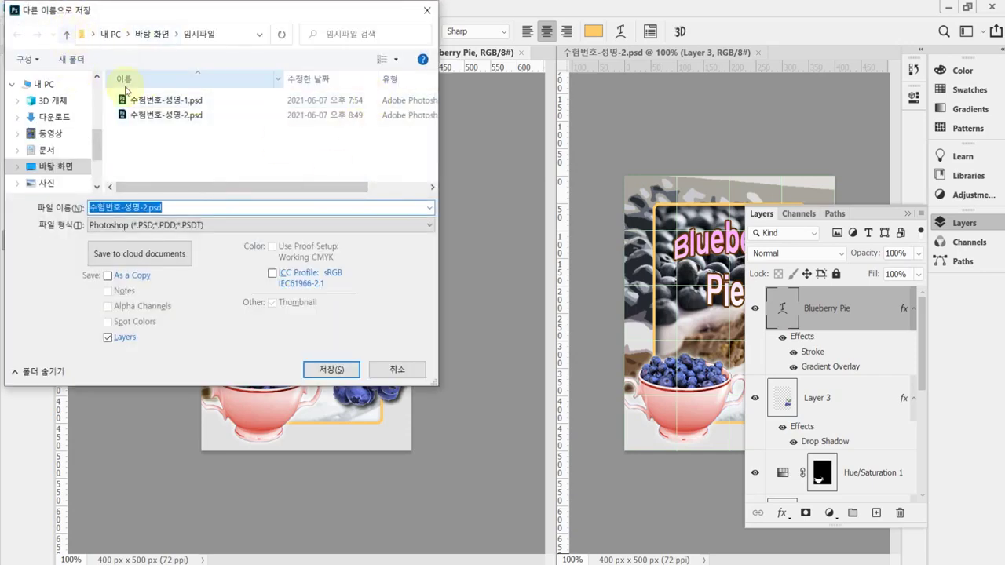
Save a JPEG copy of the poster as 수험번호-성명-2.jpg in the Documents GTQ folder with quality 8 and the Baseline ("Standard") format
click(43, 85)
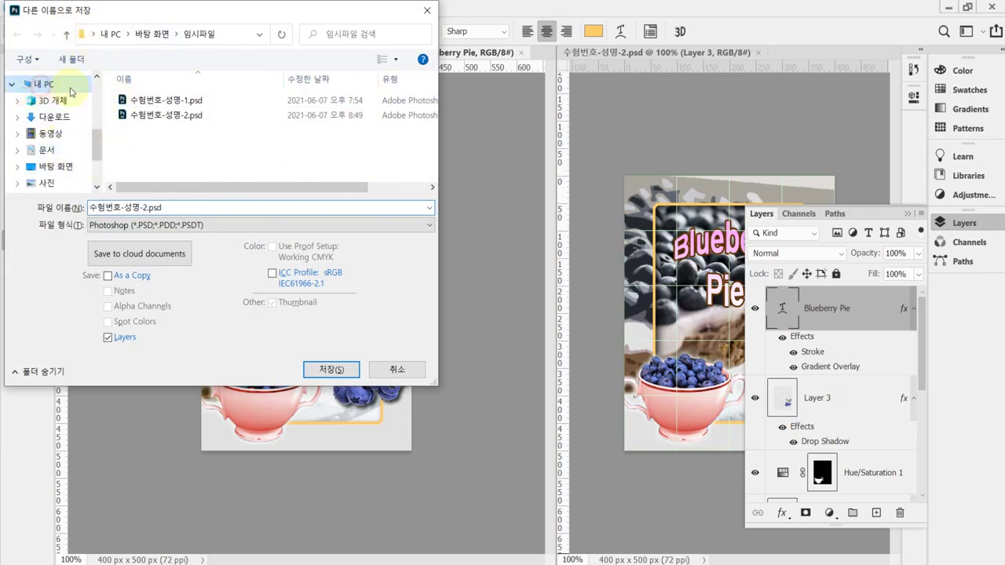
click(48, 149)
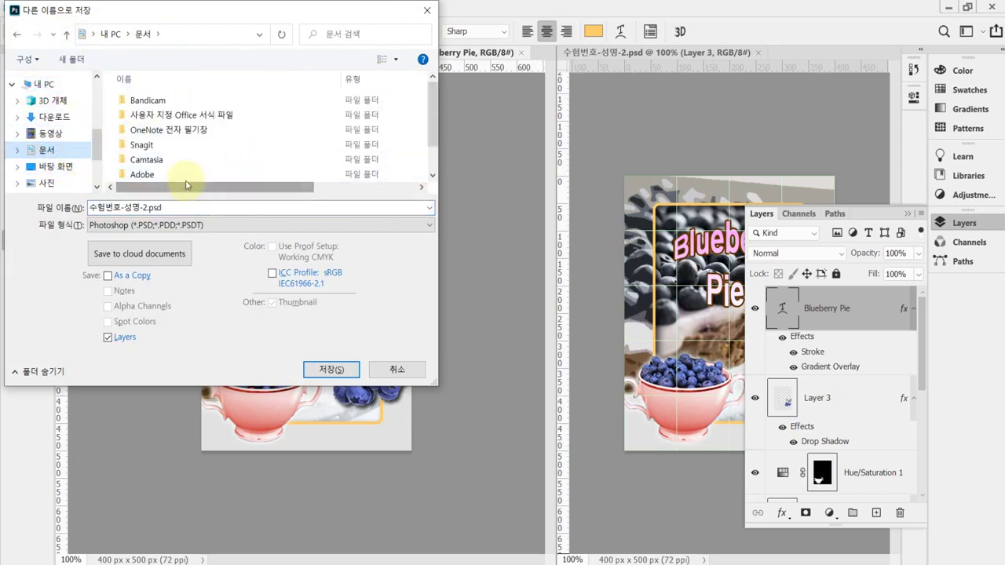
scroll(186, 172, down, 1)
double_click(184, 173)
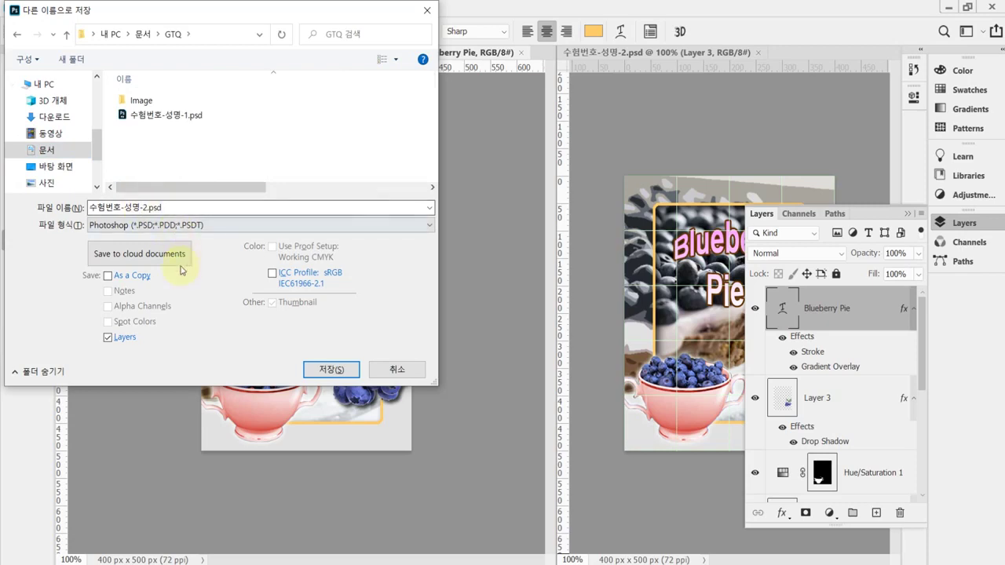
click(139, 225)
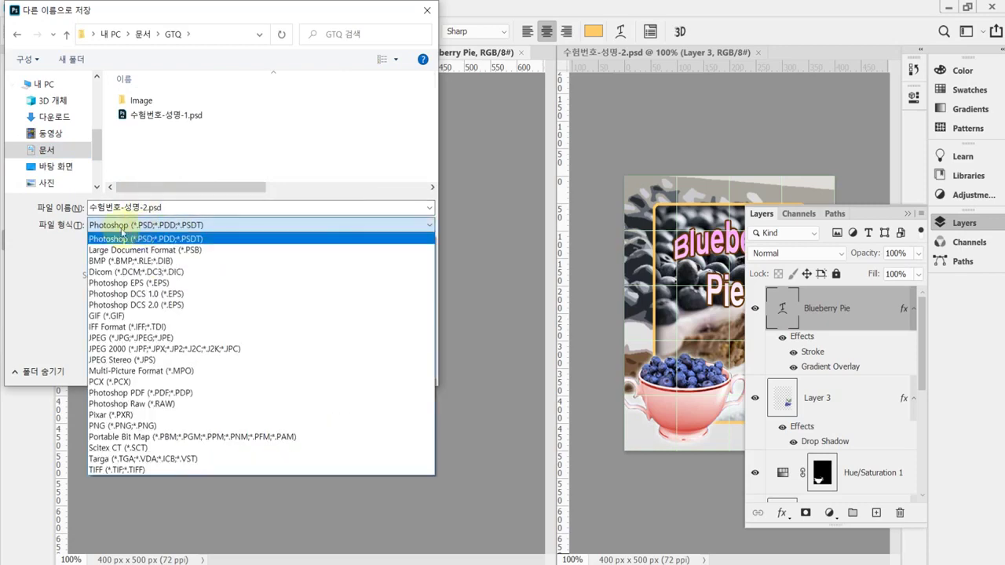
click(174, 340)
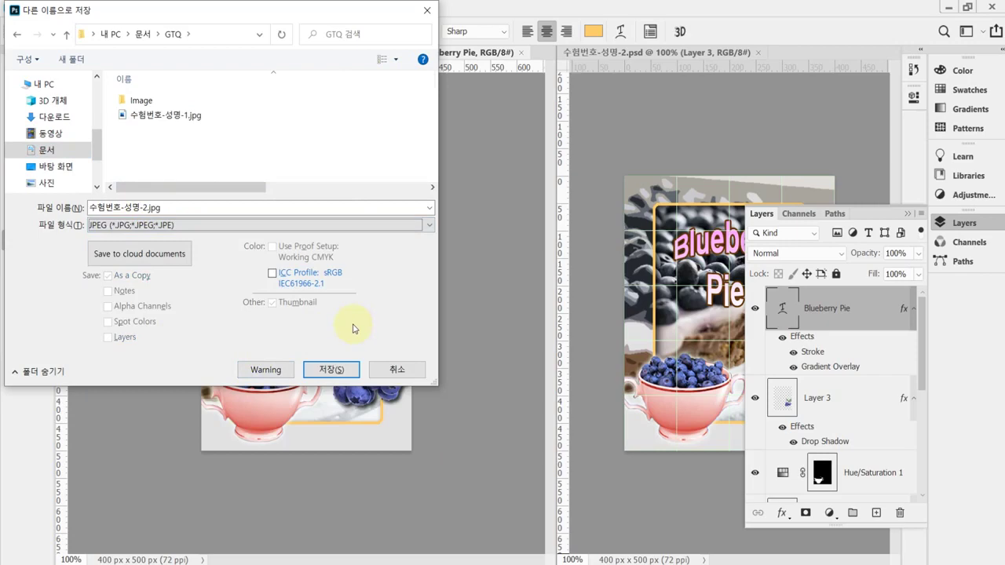
click(331, 369)
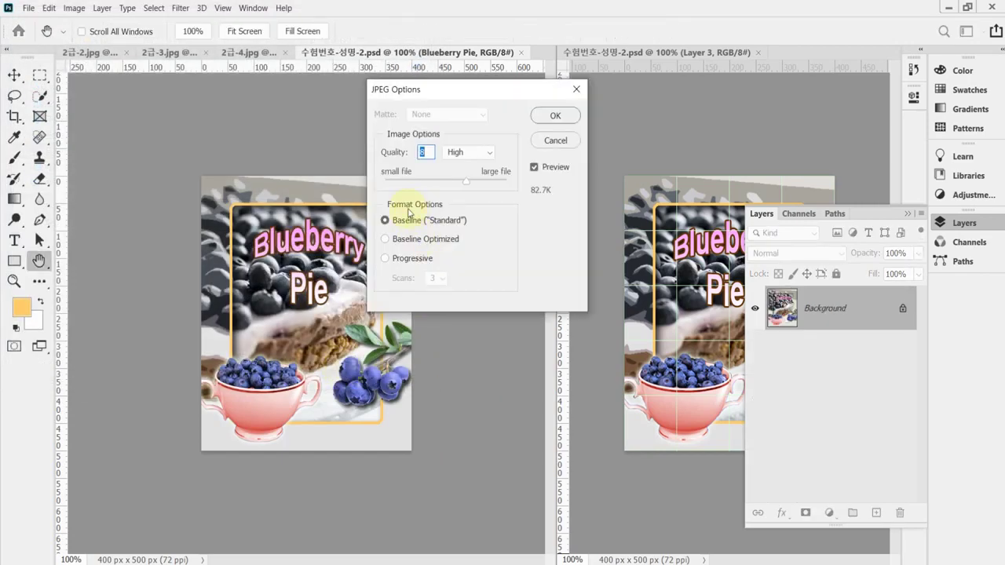
key(Return)
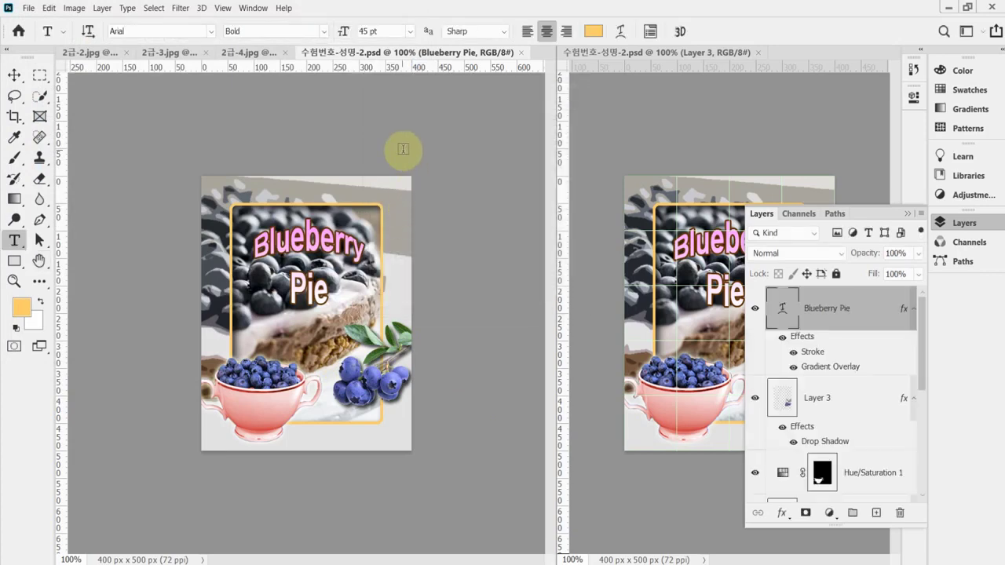
Resize the poster image proportionally to a width of 40 pixels
click(73, 8)
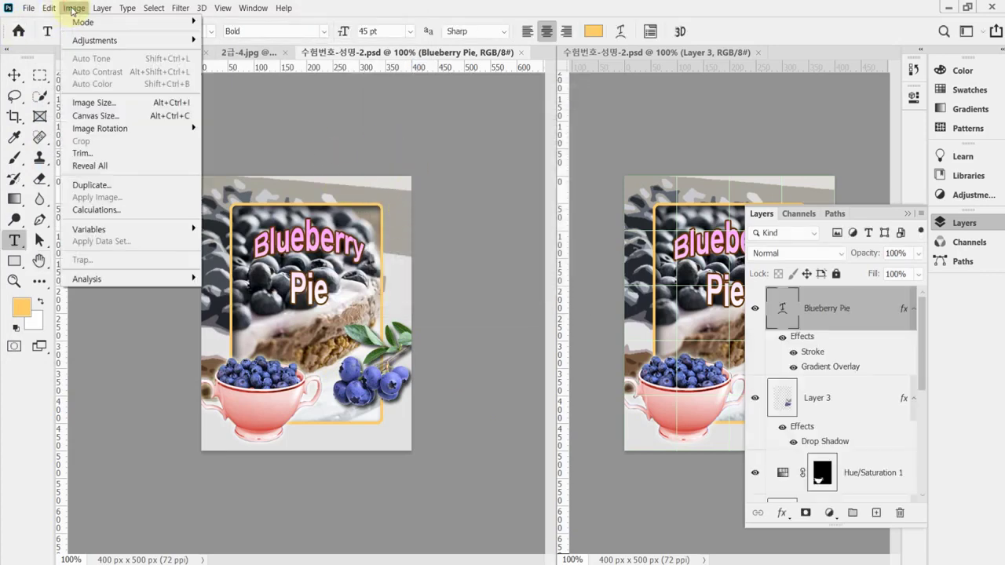
click(95, 103)
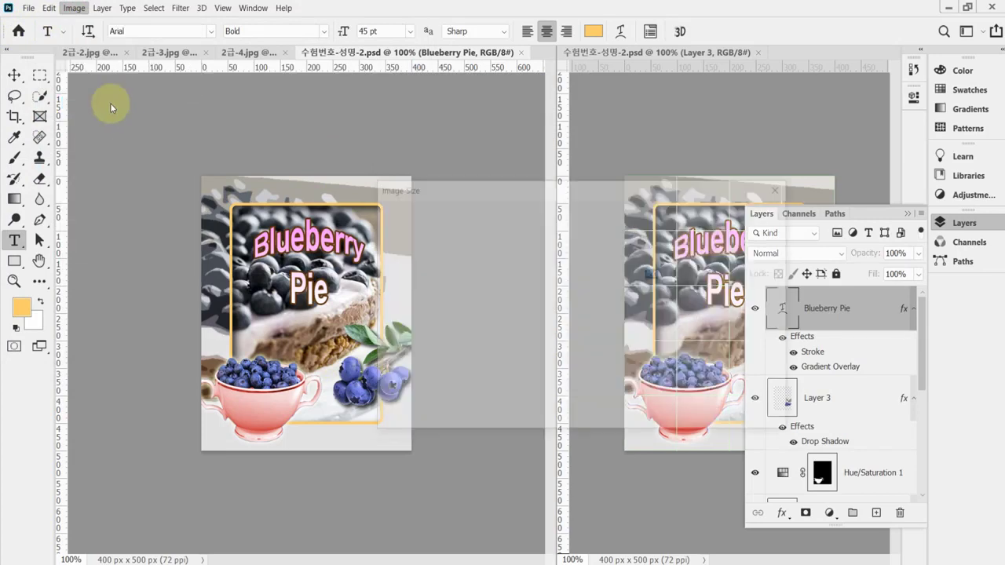
text(40)
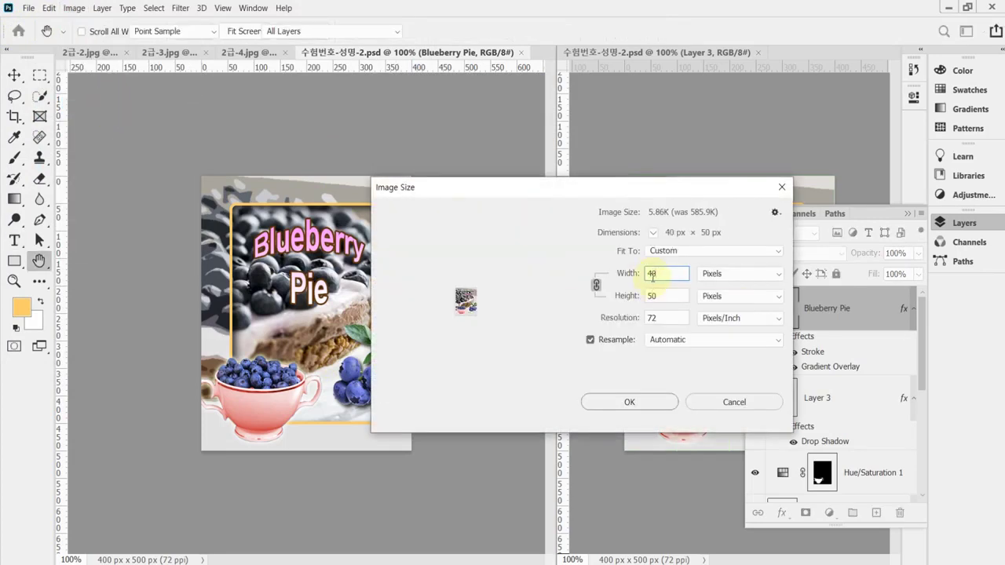
key(Return)
key(t)
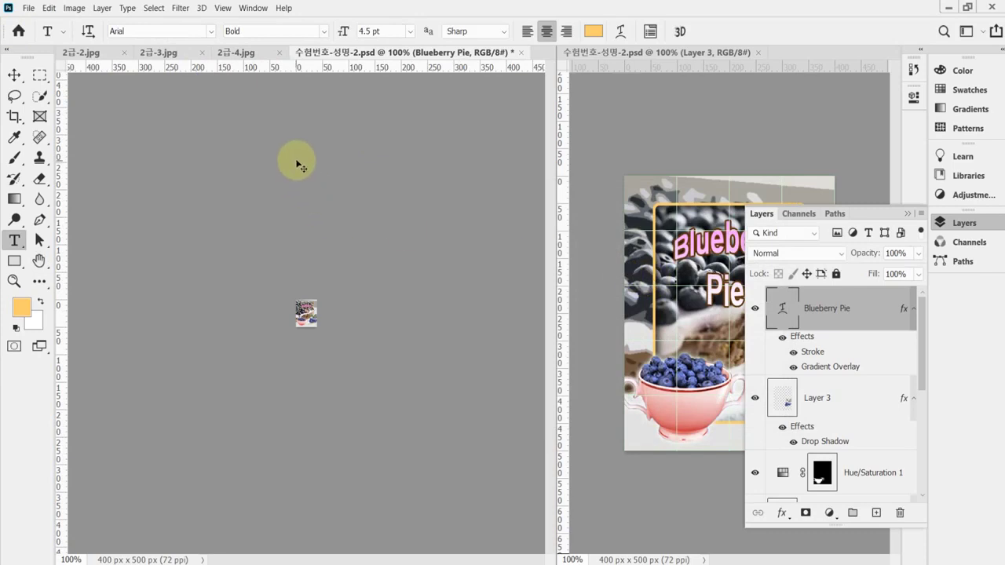
Save the reduced poster as 수험번호-성명-2.psd in Photoshop format in the Documents GTQ folder
key(ctrl+shift+s)
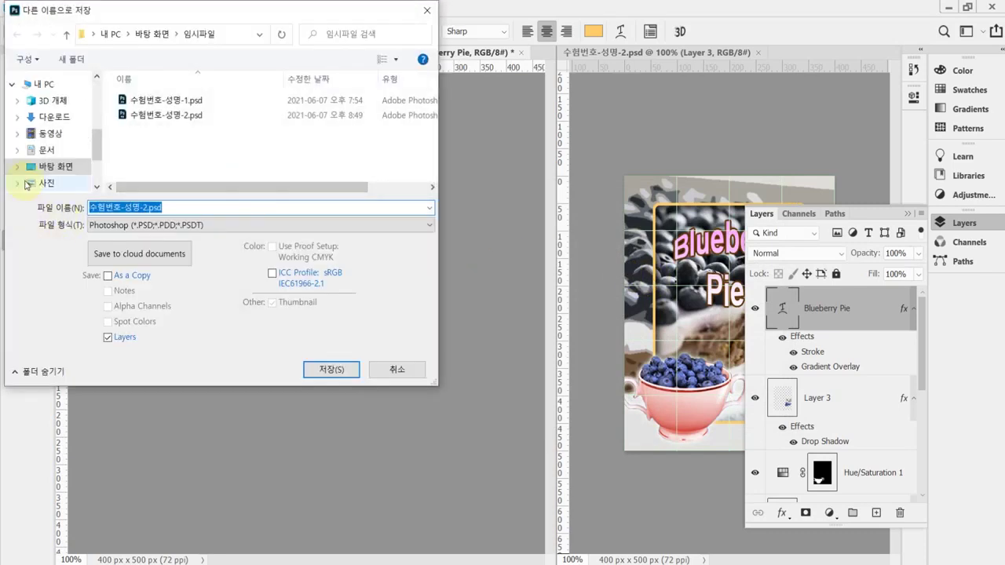
click(33, 84)
click(78, 150)
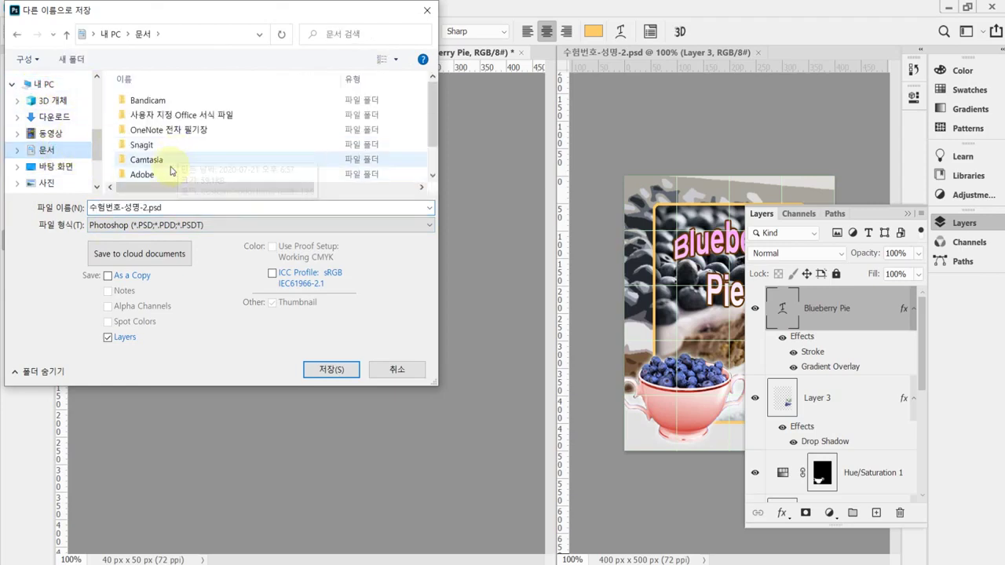
scroll(168, 162, down, 1)
double_click(168, 179)
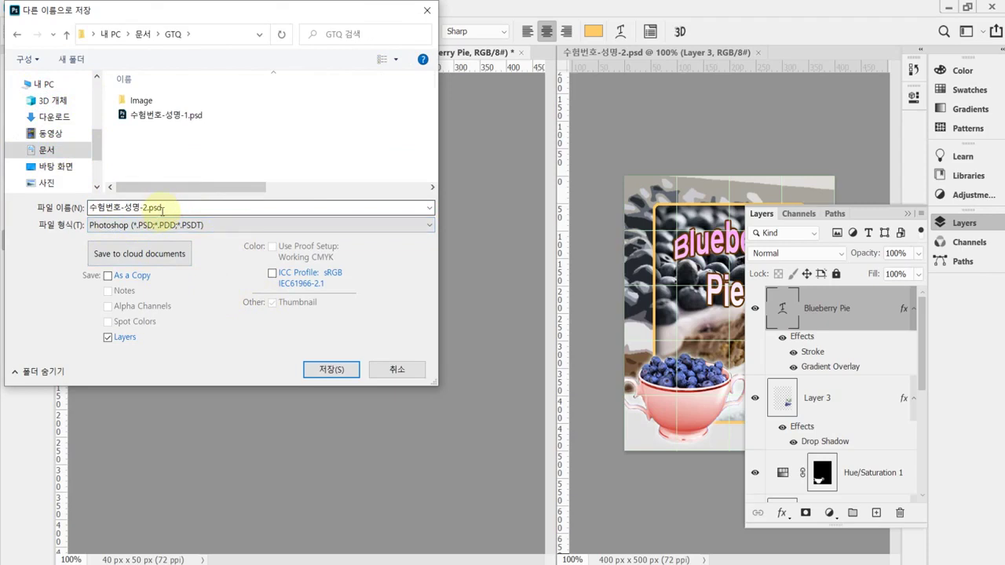
click(333, 377)
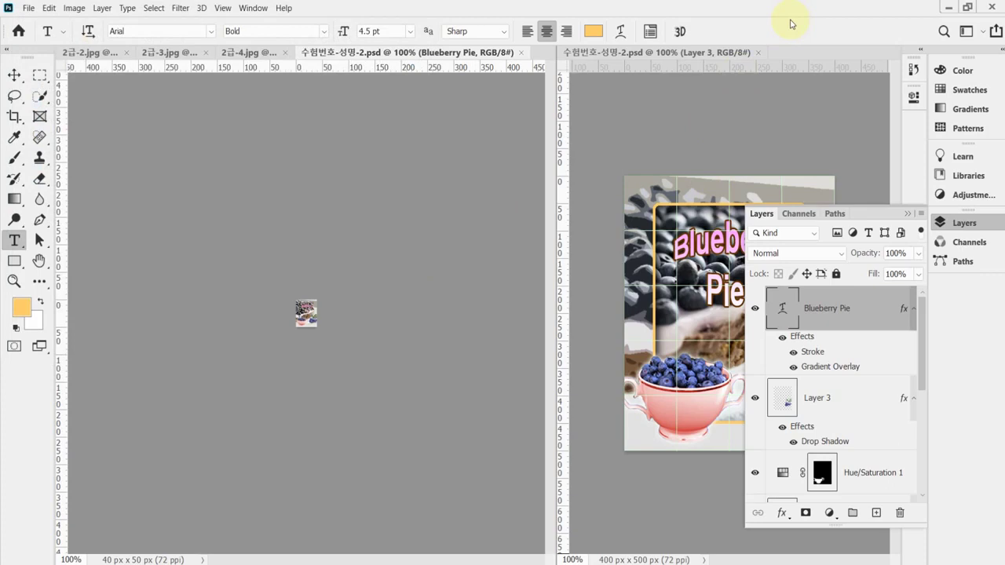
Switch to the exam PDF in Acrobat Reader and examine question 3's file rules, image and text effects, shape requirements and sample output
key(alt+Tab)
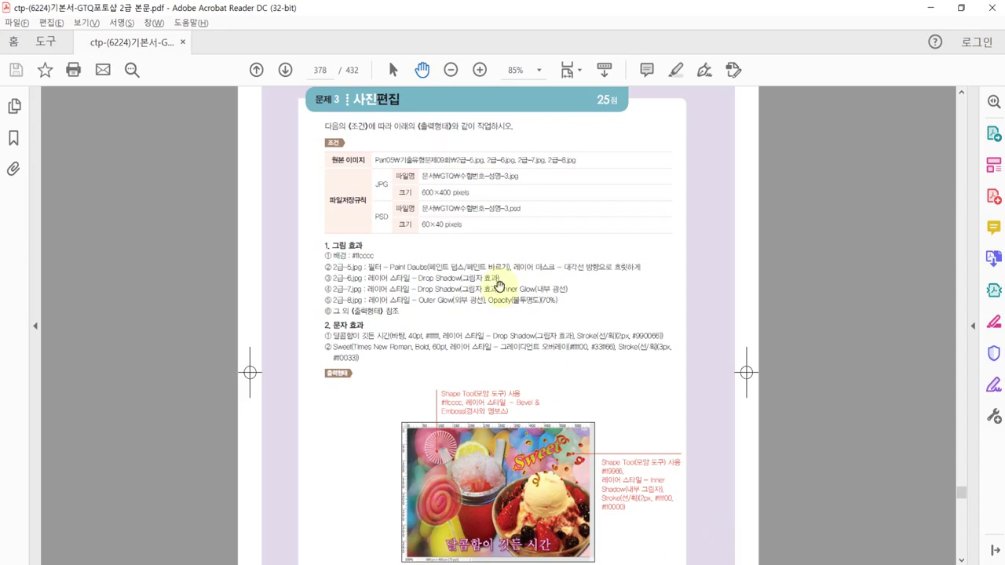
scroll(536, 250, up, 2)
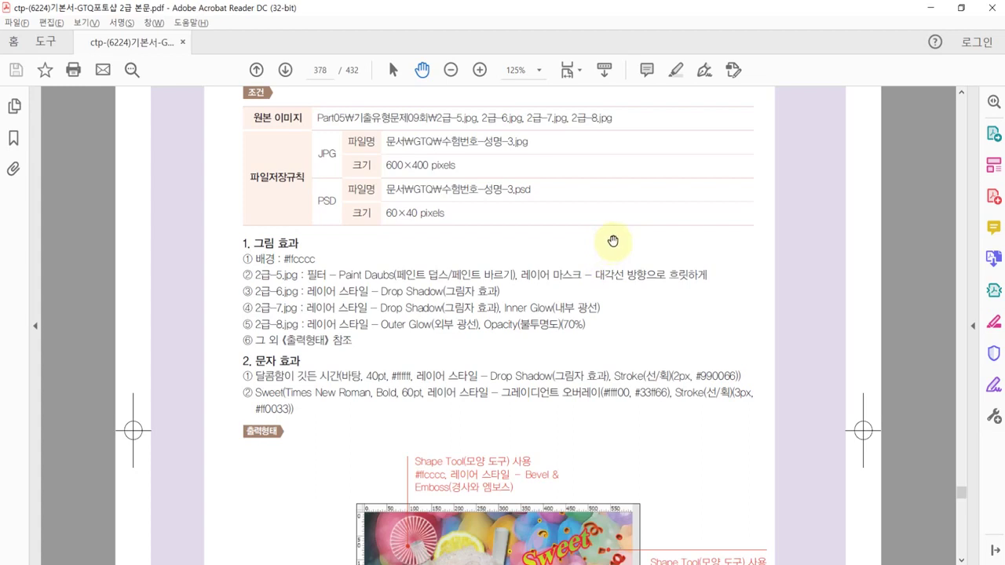
scroll(612, 241, down, 1)
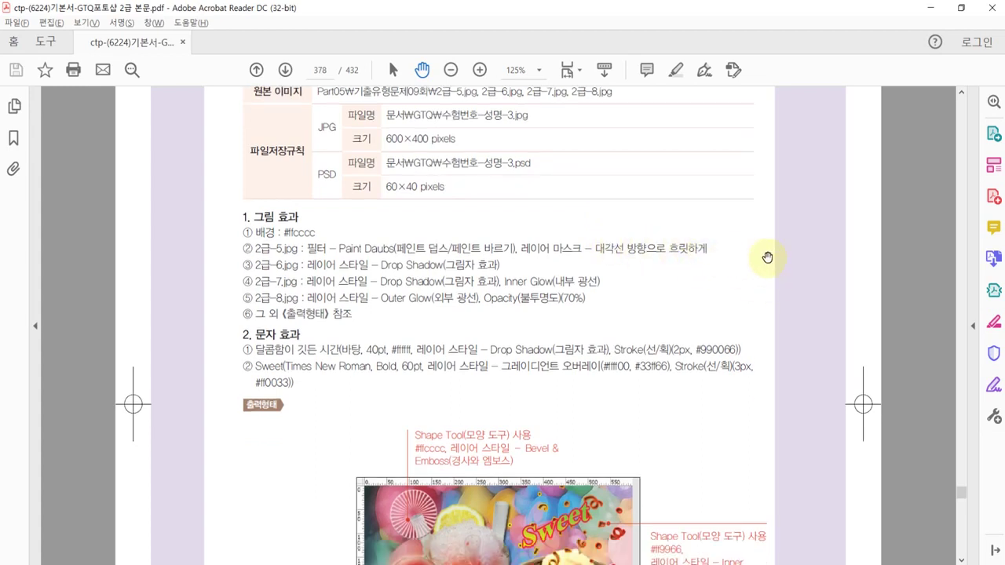
scroll(752, 301, down, 4)
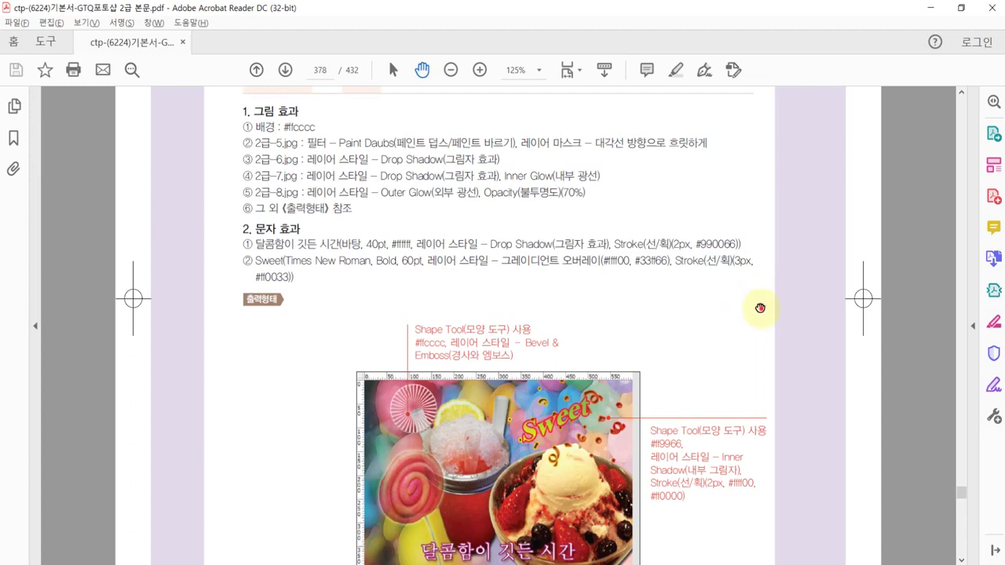
scroll(758, 300, down, 1)
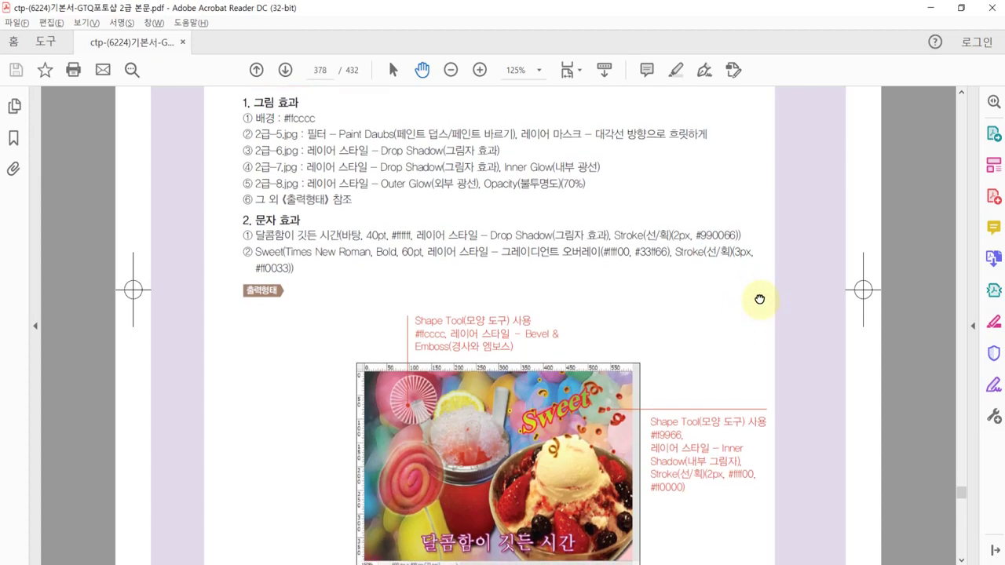
drag(760, 300, 760, 294)
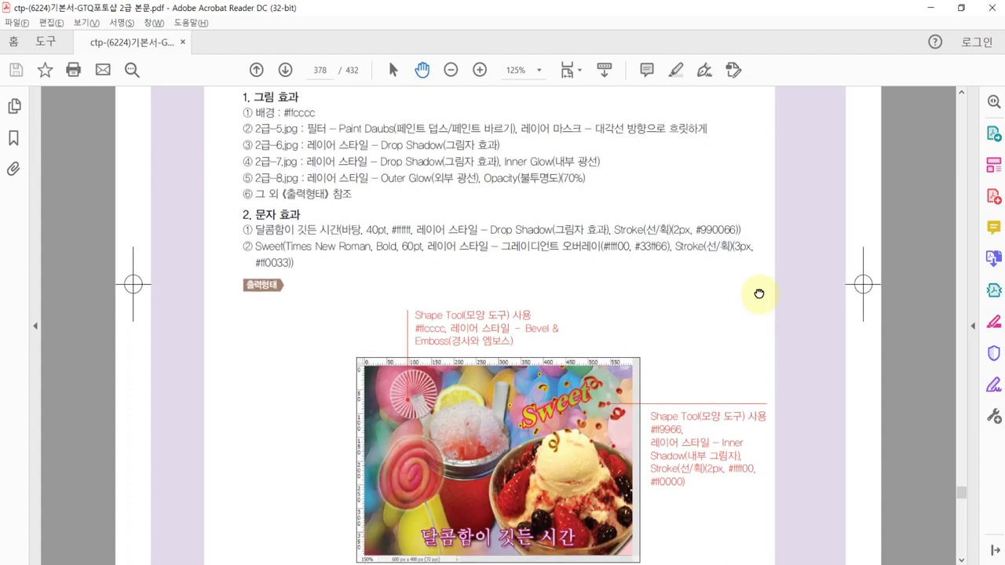
drag(759, 294, 758, 279)
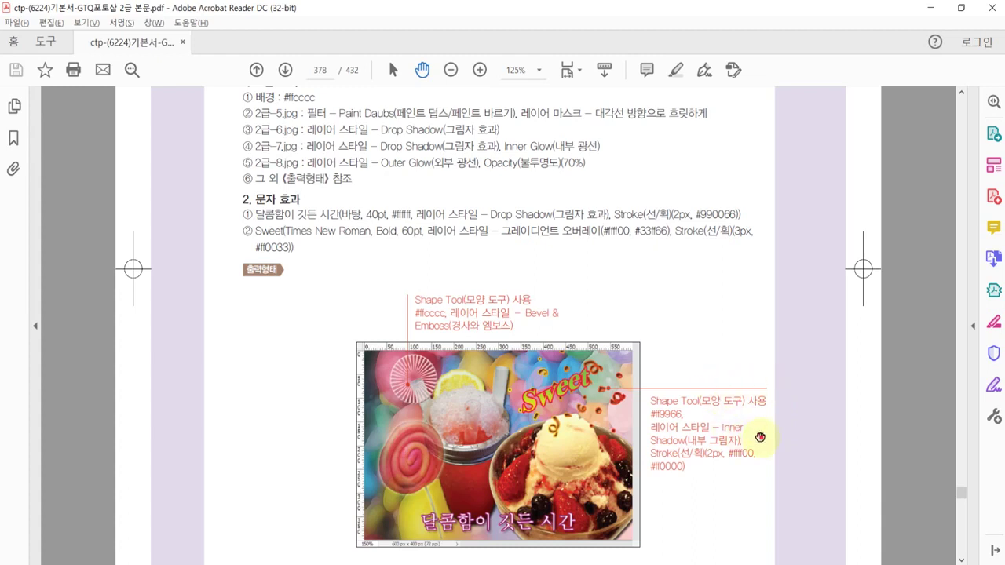
drag(759, 439, 758, 427)
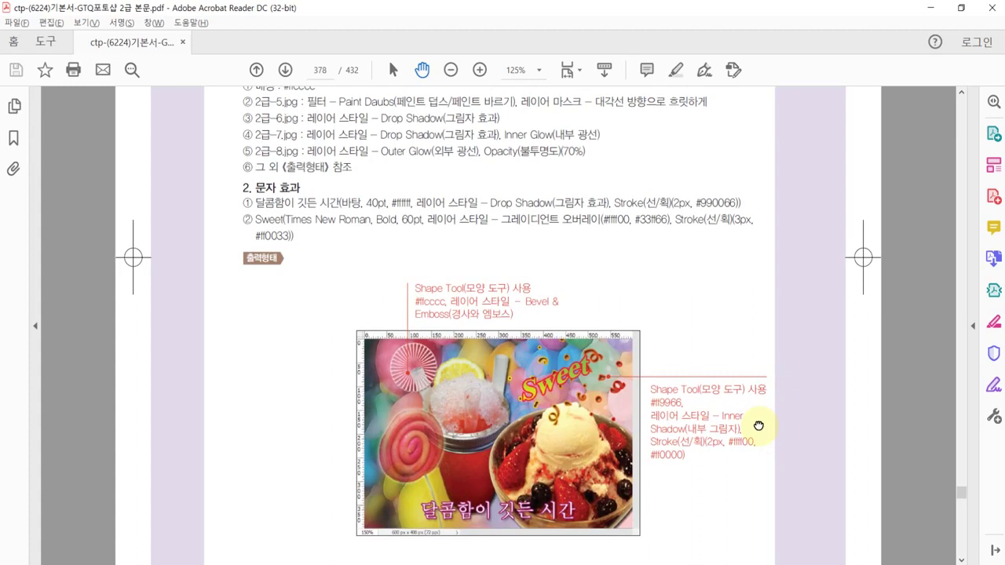
drag(759, 427, 751, 401)
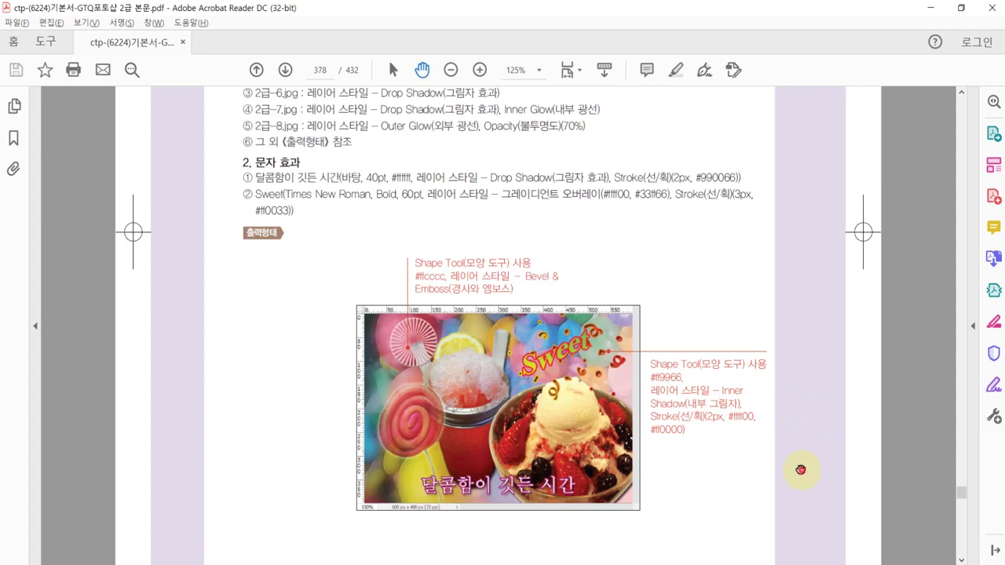
drag(801, 469, 796, 449)
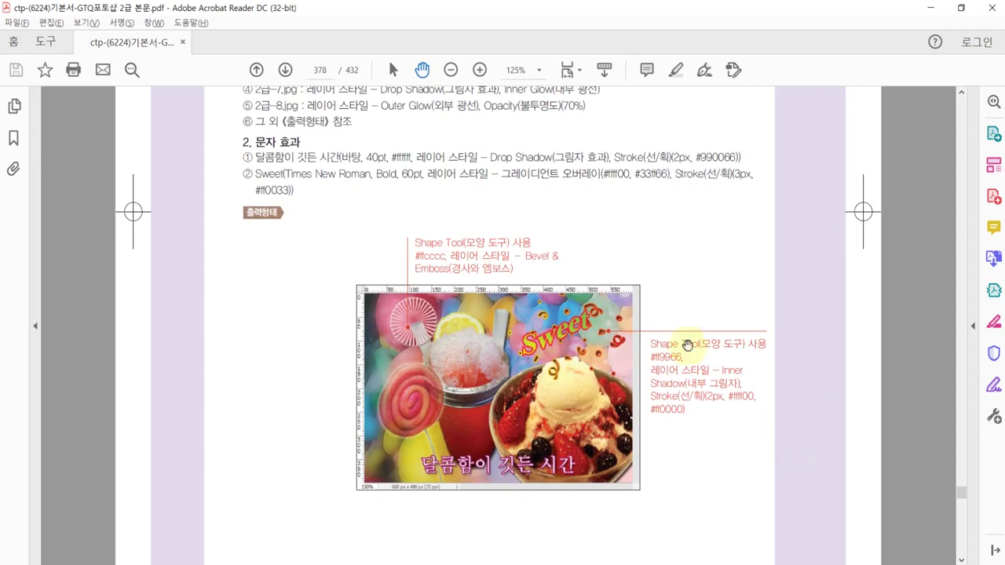
Examine question 3's image effect instructions closely for the background colour and the filter, mask and layer styles of each source image
scroll(693, 314, up, 5)
ctrl+scroll(377, 251, up, 2)
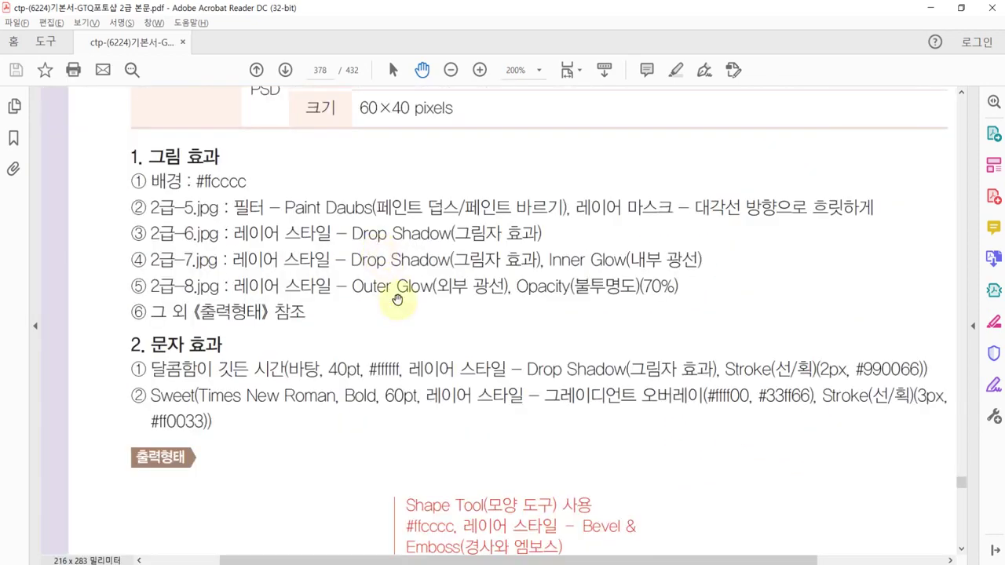
scroll(359, 202, up, 2)
drag(315, 276, 309, 271)
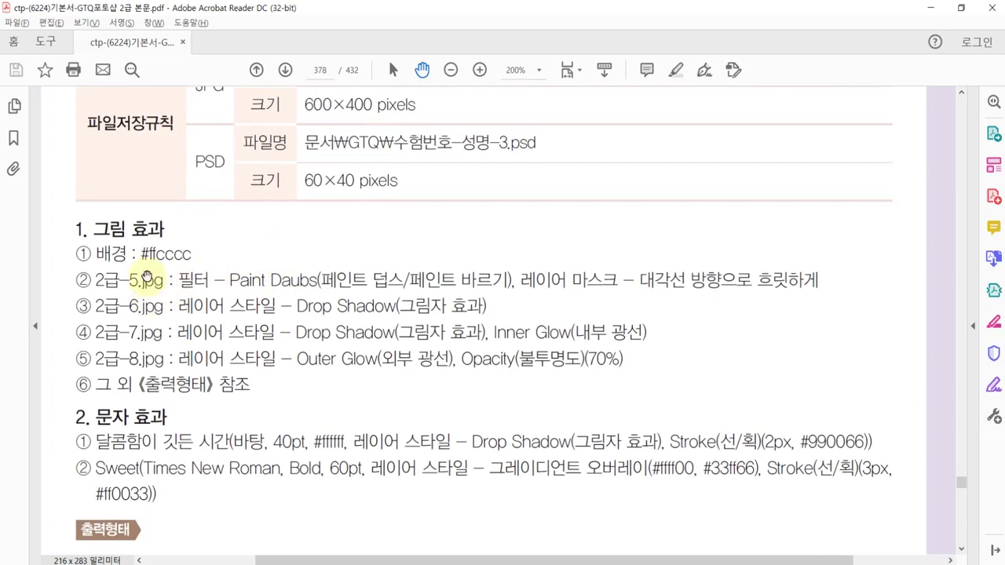
ctrl+scroll(184, 276, up, 1)
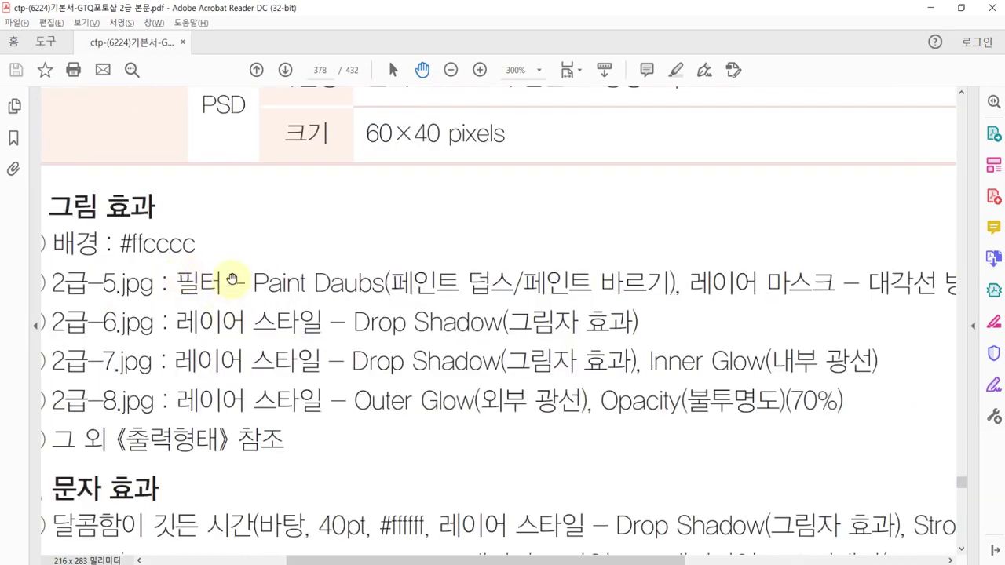
drag(232, 278, 267, 277)
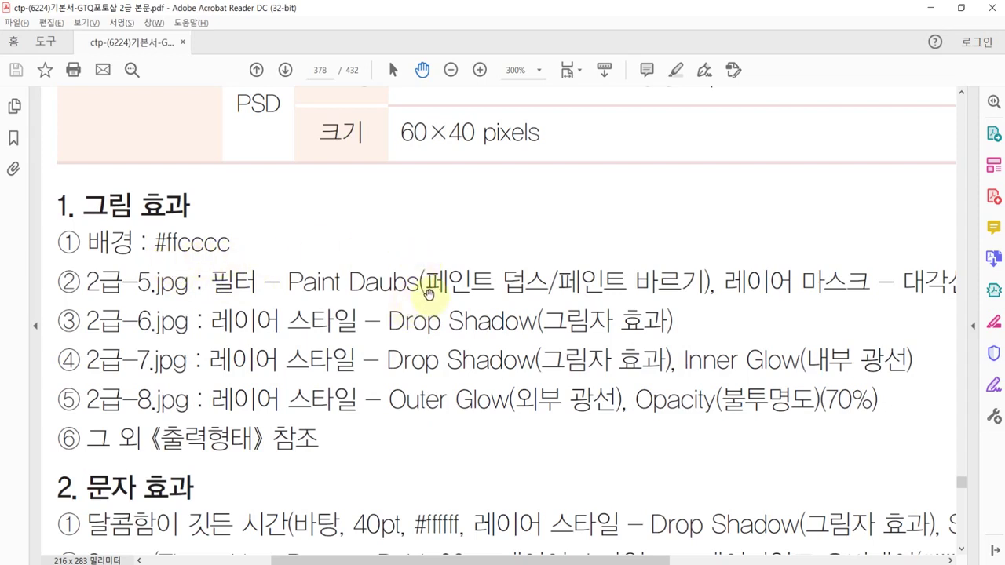
key(ctrl+minus)
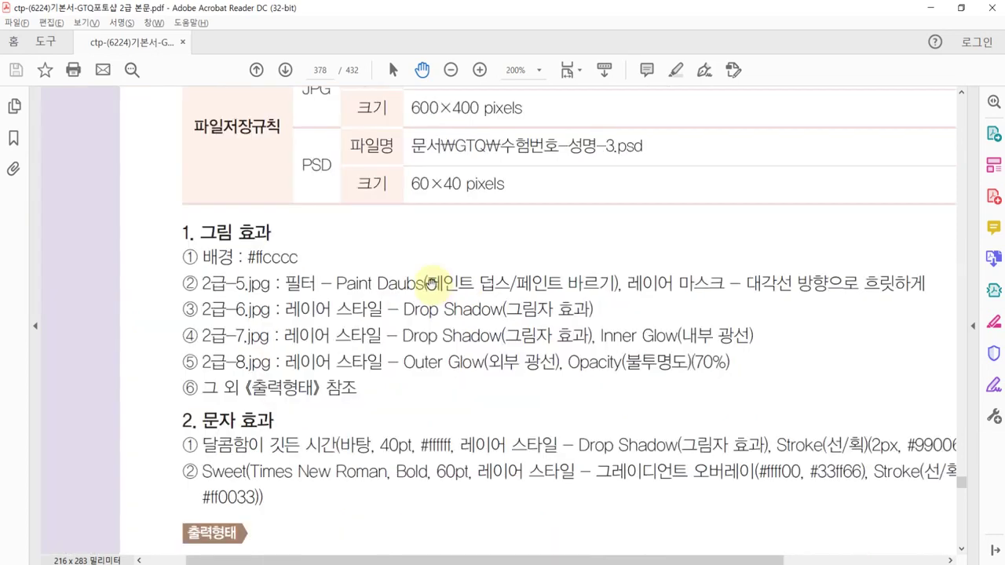
drag(493, 266, 488, 231)
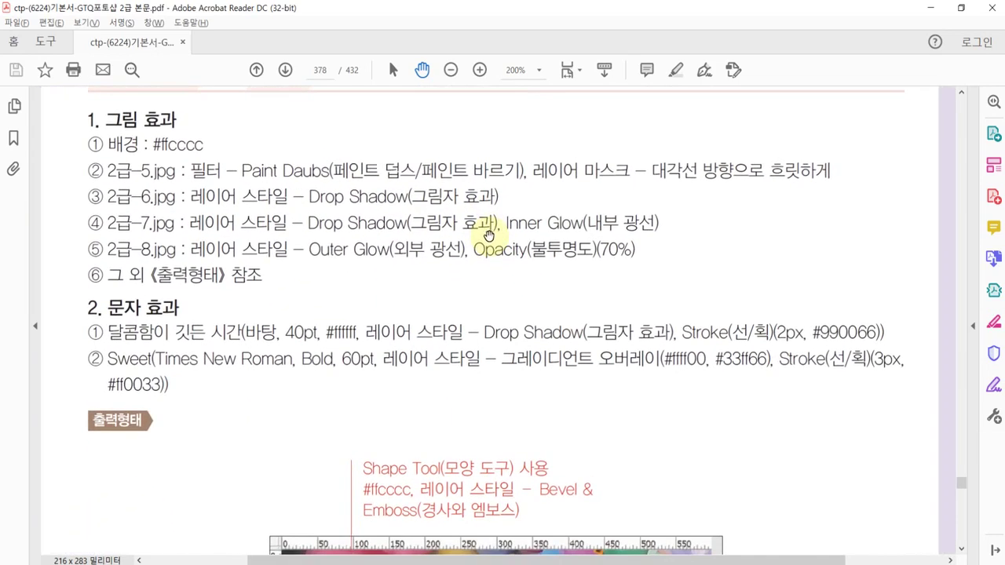
Switch to Photoshop, create a 600 × 400 pixel, 72 pixels/inch, RGB 8-bit document with a white background, and display its grid
key(alt+Tab)
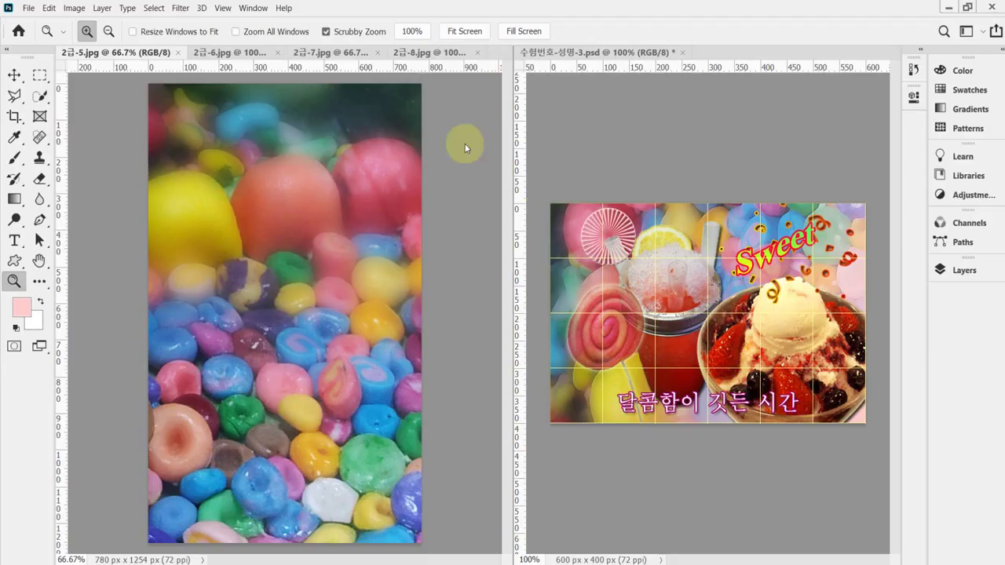
click(27, 8)
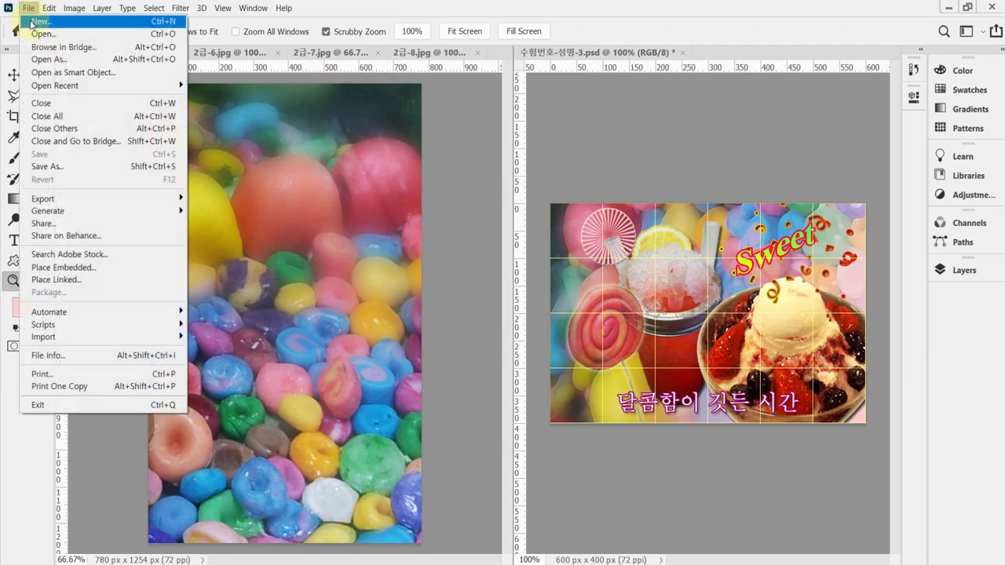
click(32, 22)
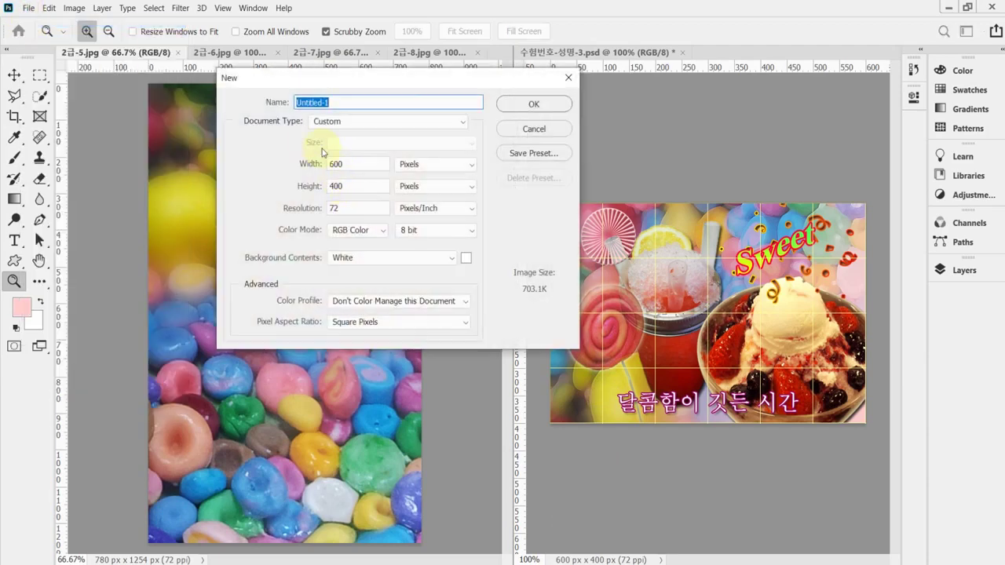
key(Tab)
key(Tab)
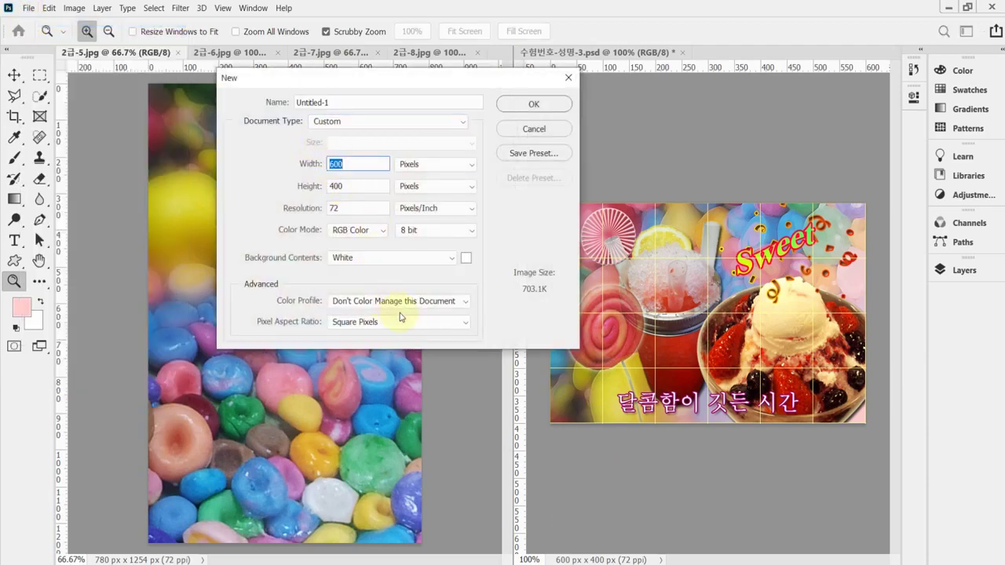
key(Tab)
key(Tab)
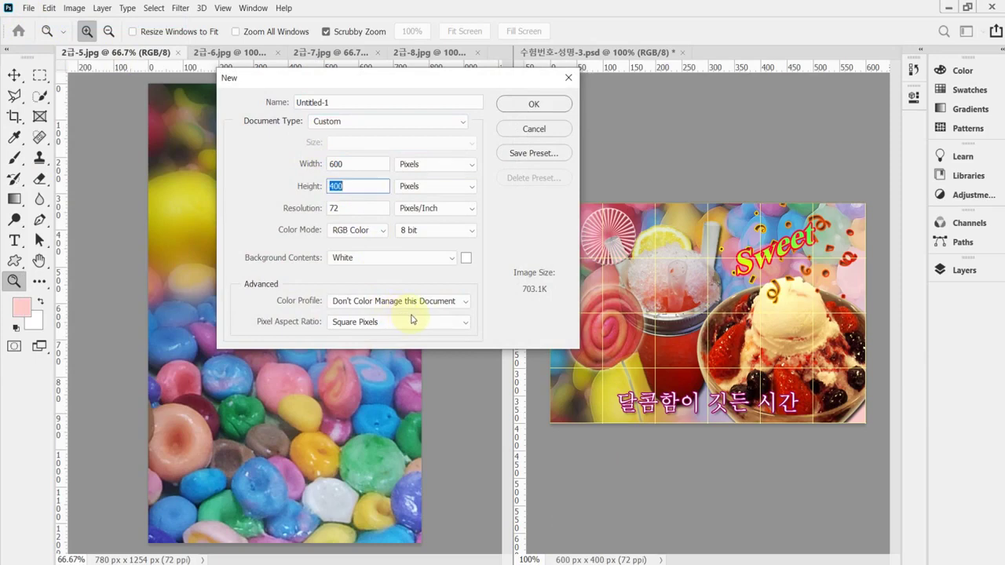
key(Tab)
key(Tab)
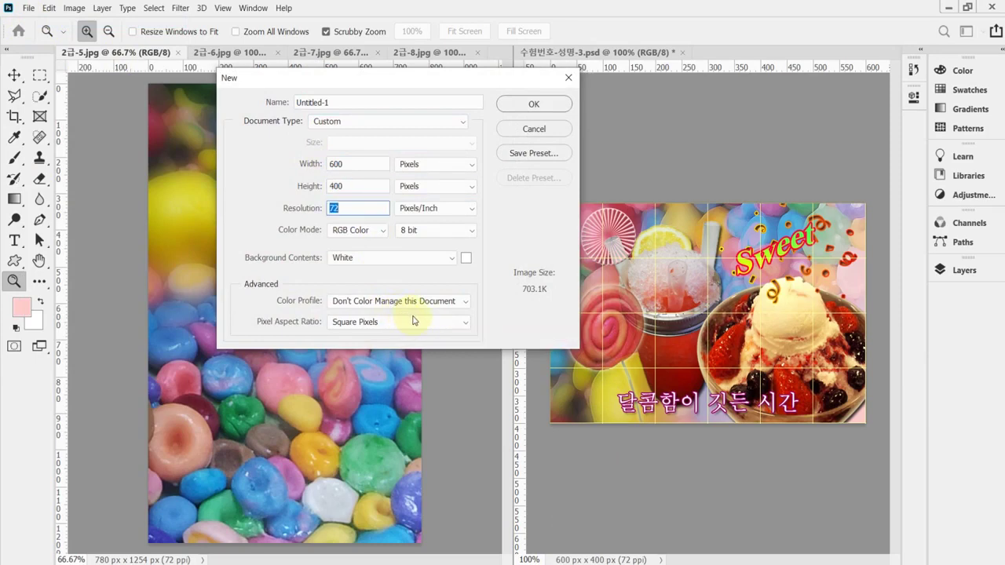
key(Tab)
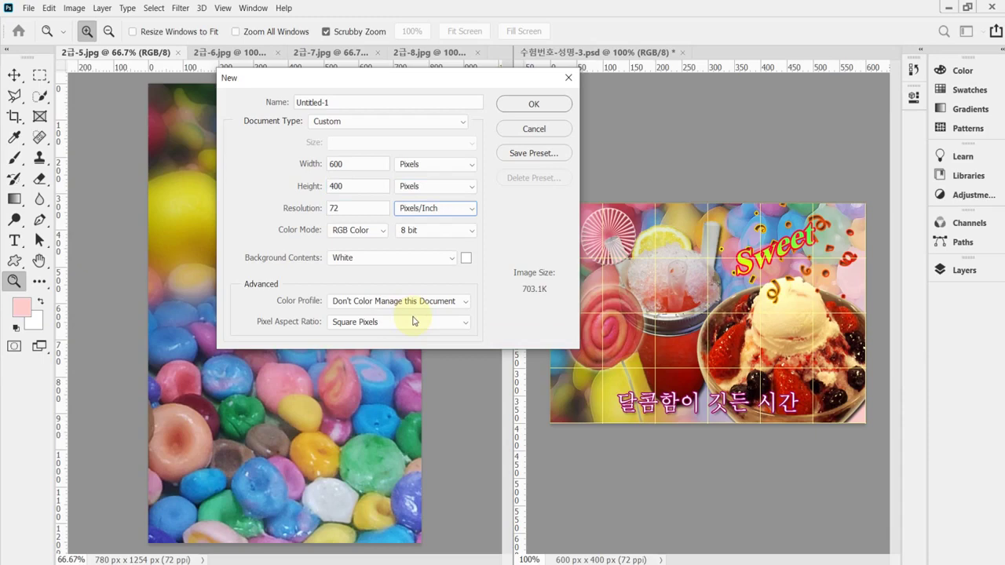
key(Tab)
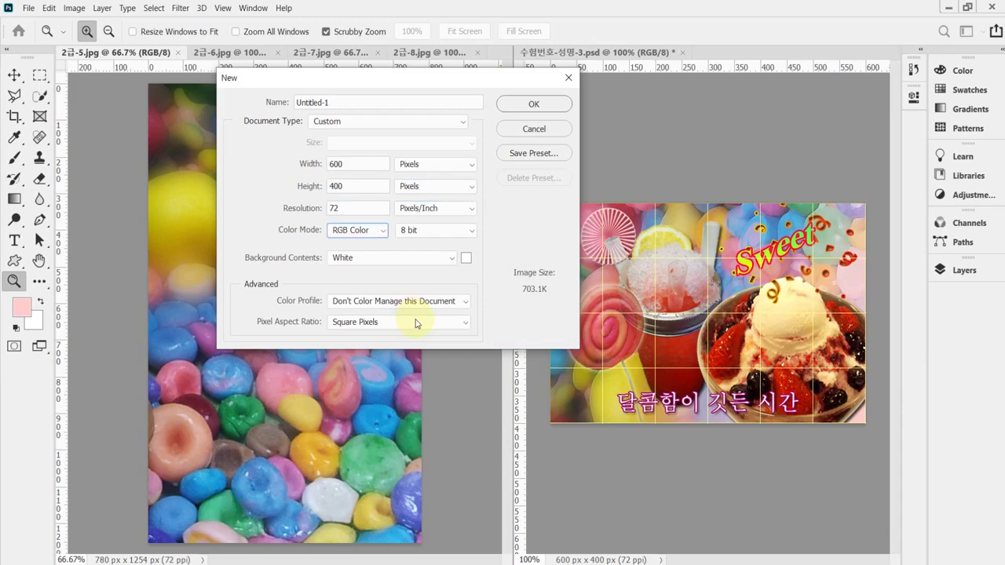
key(Tab)
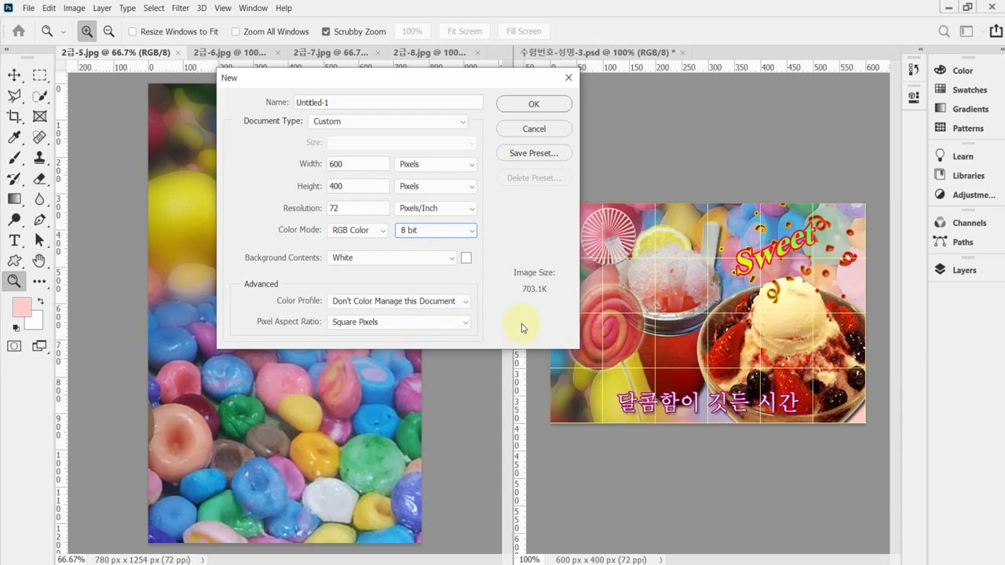
key(Return)
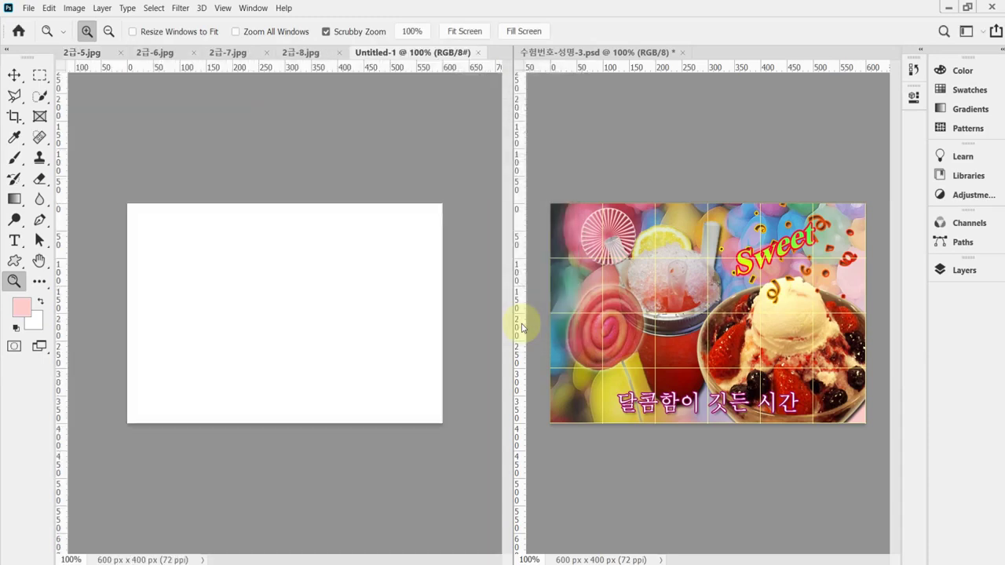
key(ctrl+apostrophe)
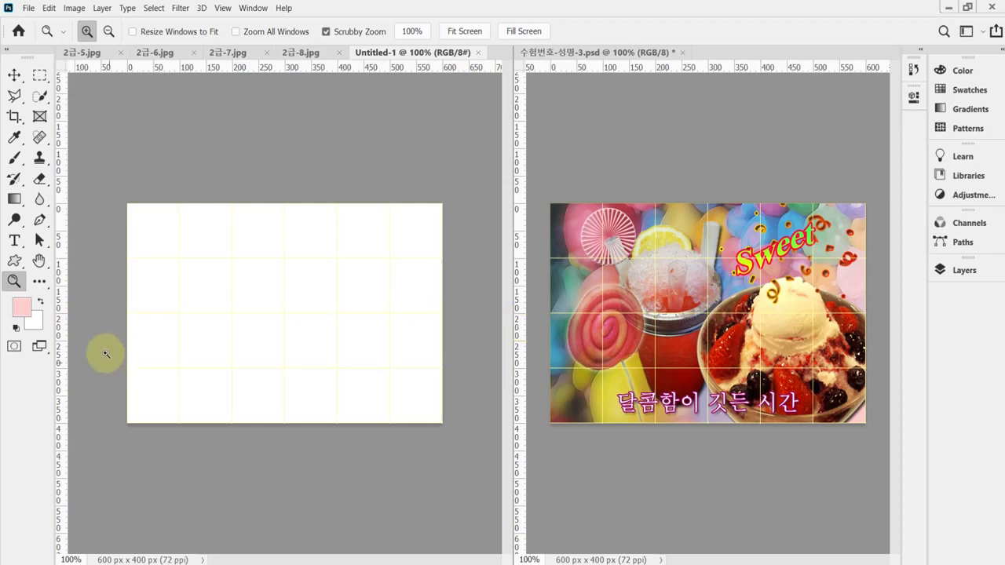
Set the foreground colour to #ffcccc, fill the new document's background with it and check the Background layer
click(23, 312)
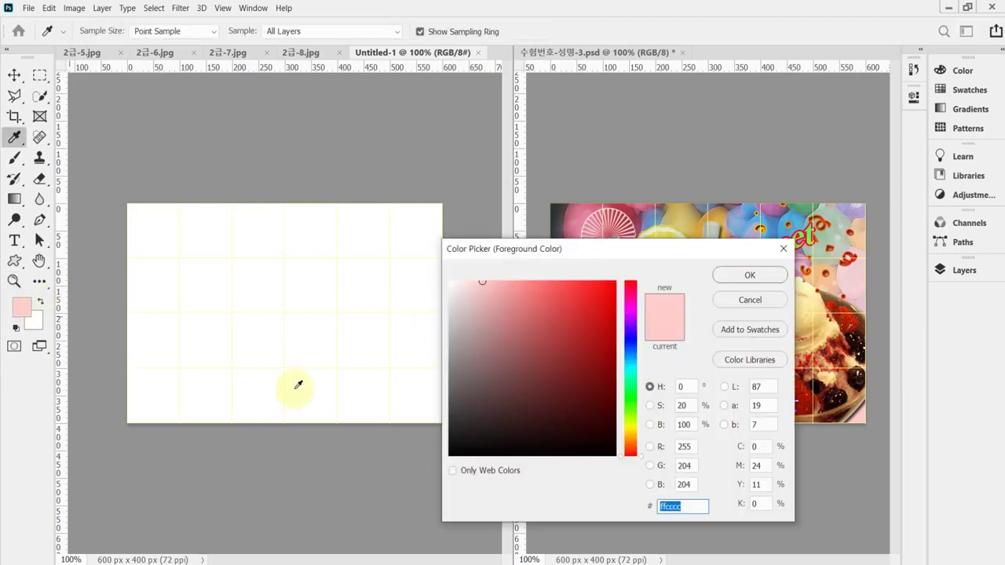
text(f)
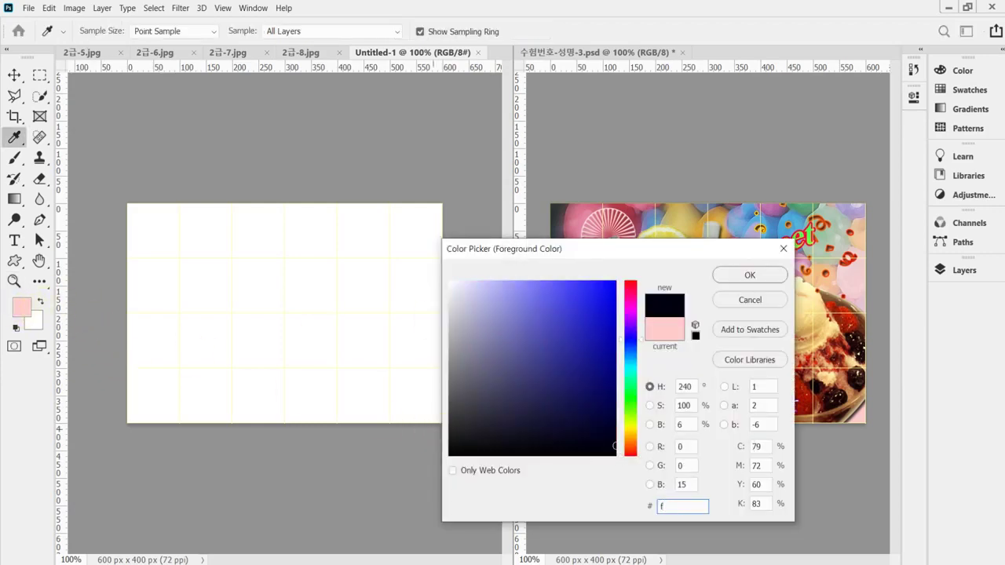
text(cc)
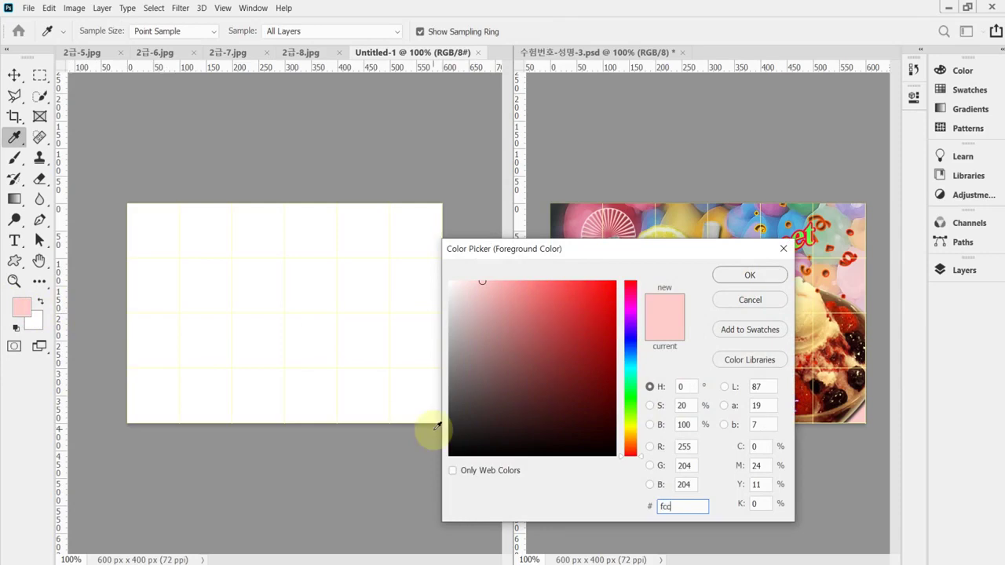
key(Return)
key(z)
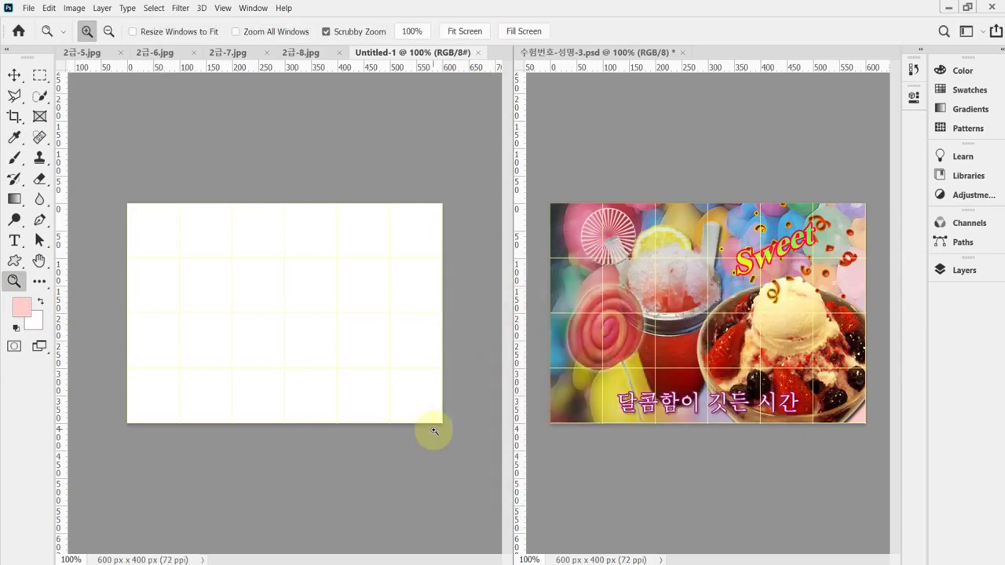
key(alt+BackSpace)
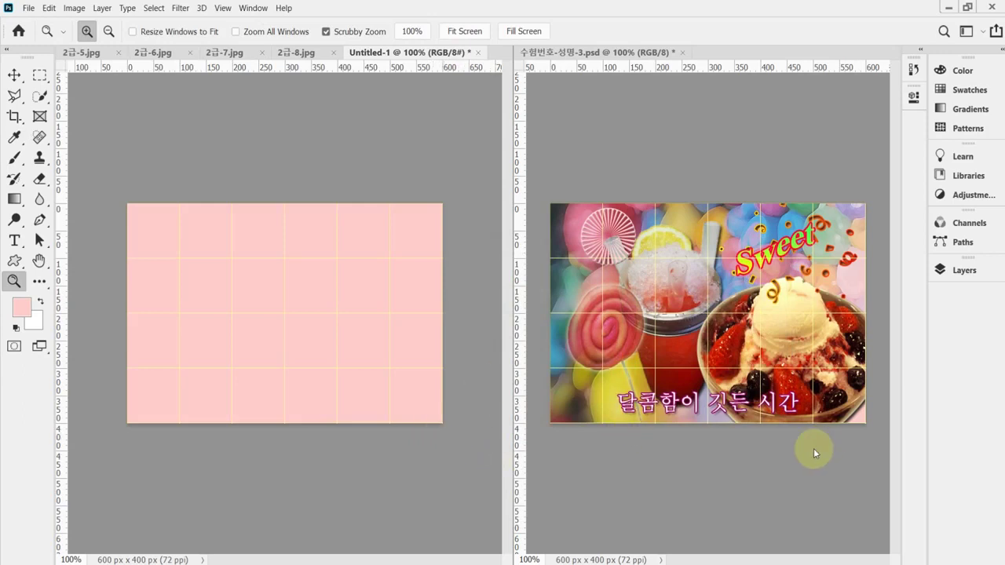
click(952, 271)
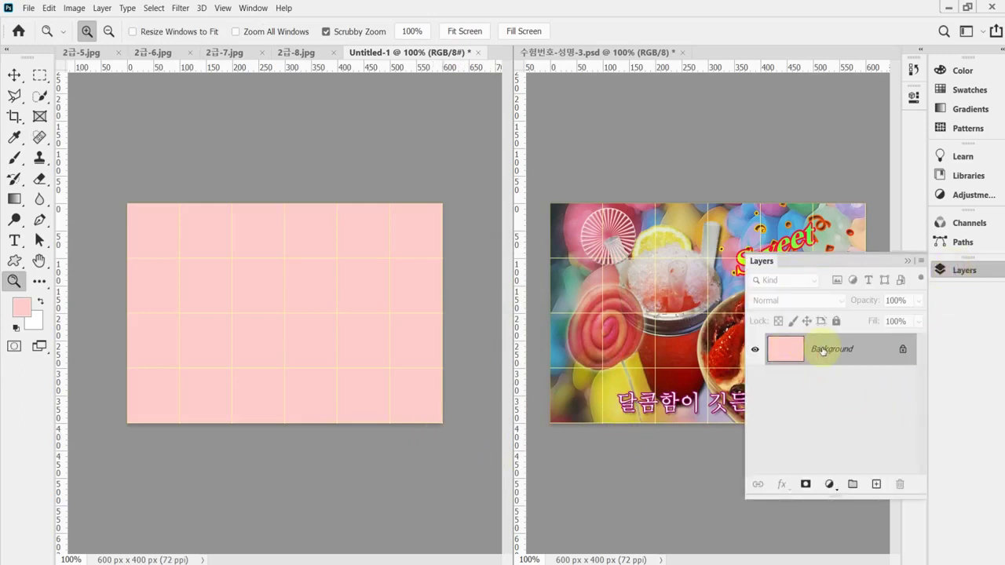
click(949, 270)
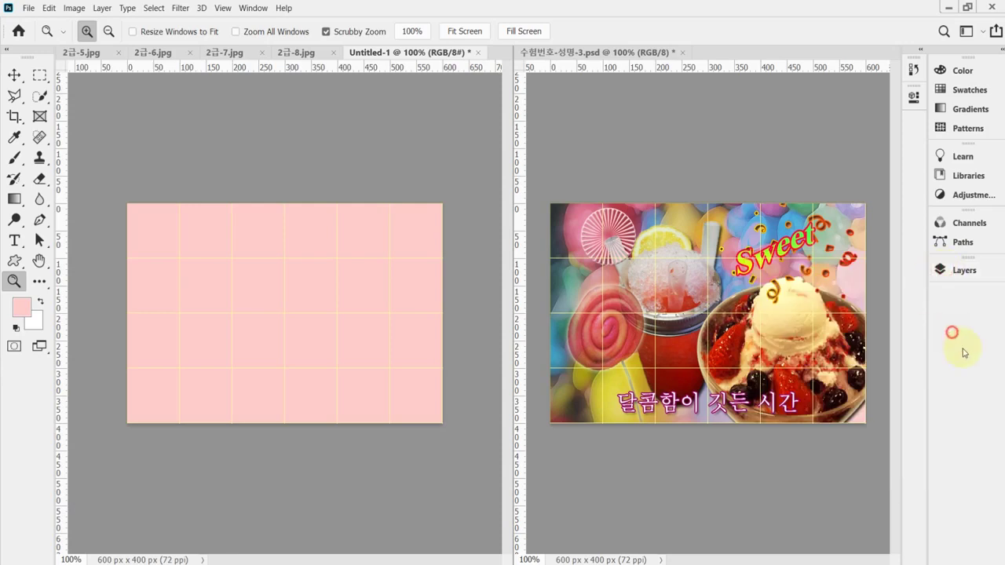
Copy the entire 2급-5.jpg candy image and paste it into the new document
click(82, 53)
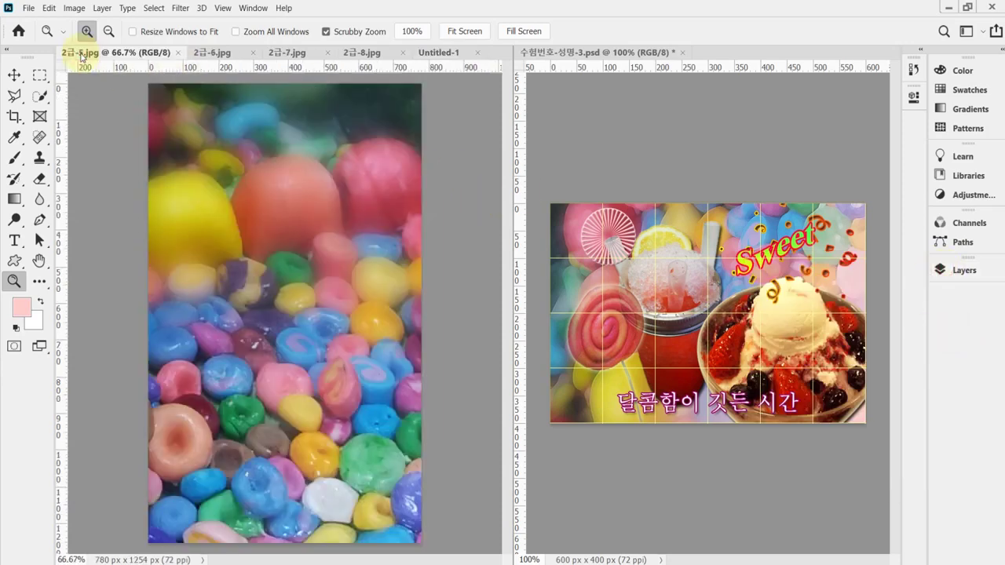
key(ctrl+a)
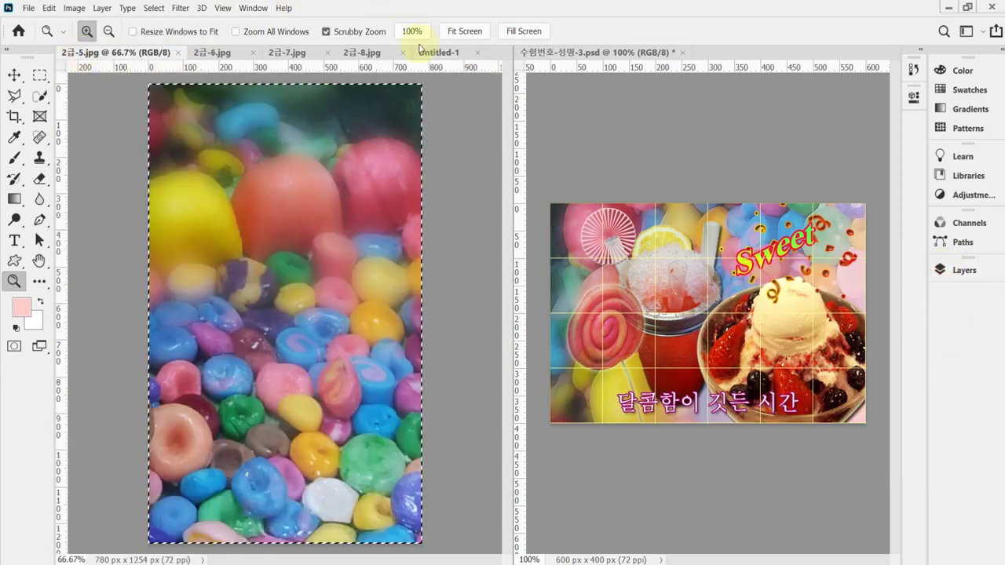
click(434, 52)
key(ctrl+v)
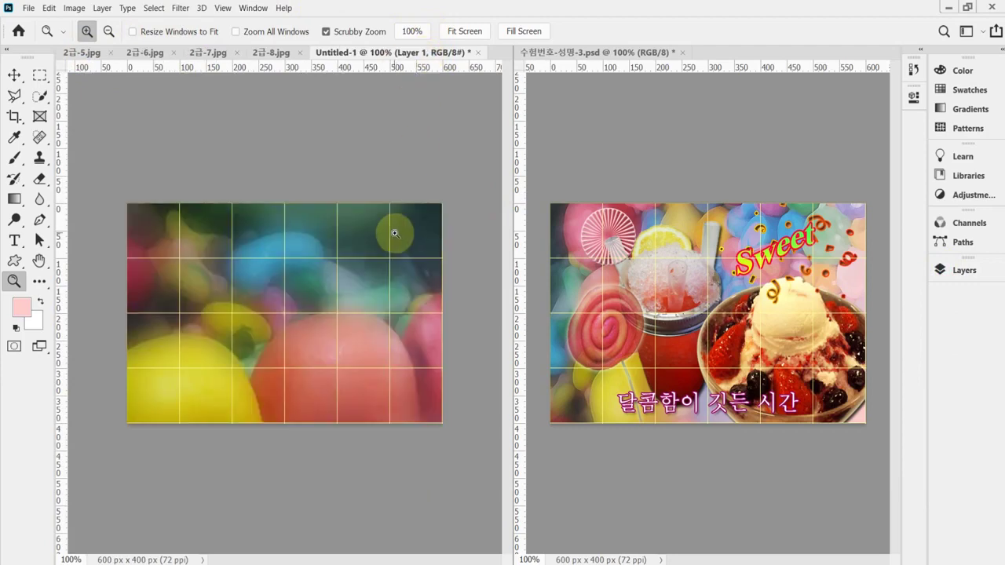
Scale the pasted candy image proportionally to 69% with Free Transform and move it over the canvas
key(ctrl+t)
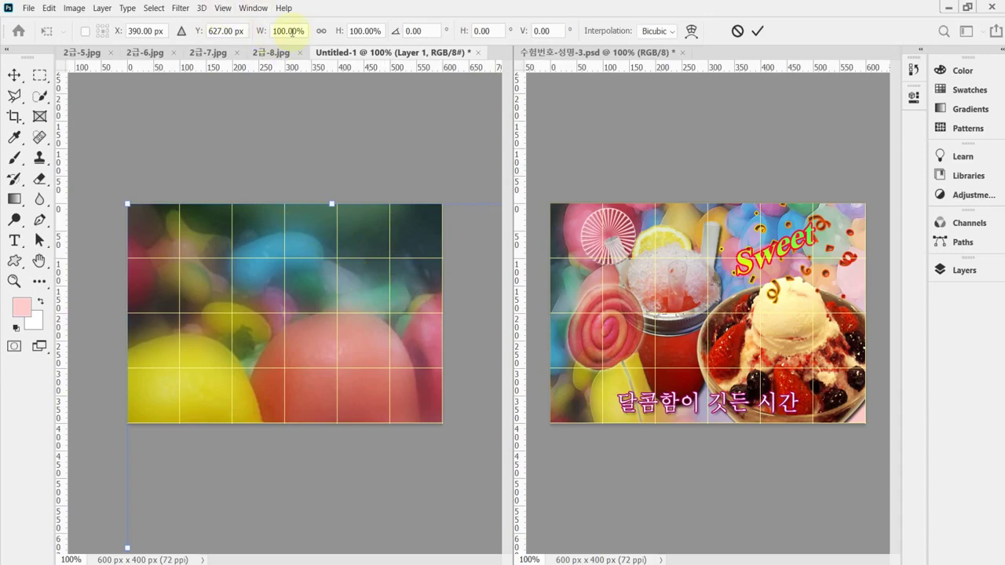
click(320, 31)
drag(262, 31, 238, 35)
drag(377, 366, 309, 197)
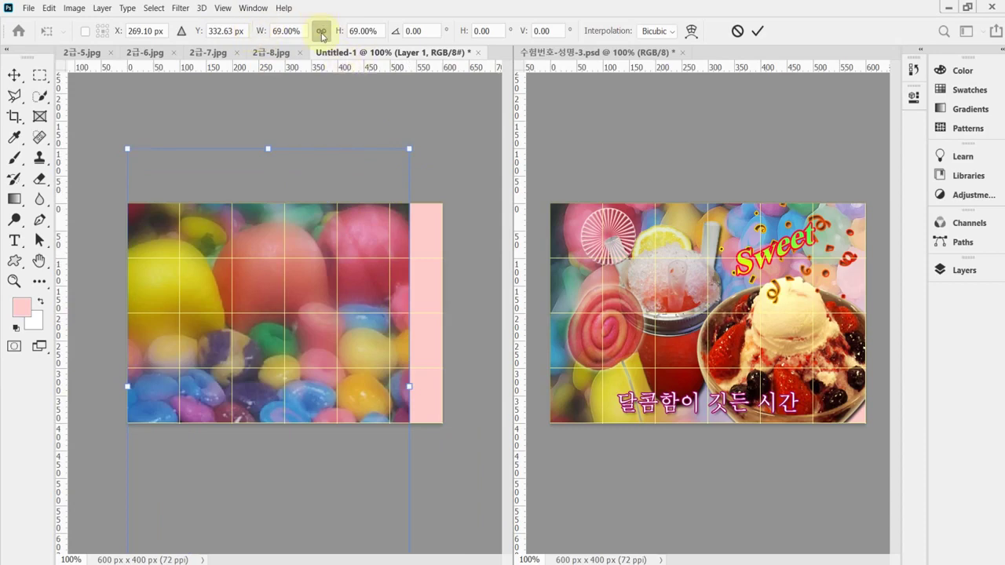
click(321, 35)
drag(366, 264, 384, 248)
Rotate the candy image 90° counter clockwise, scale it to 67% and reposition it over the whole canvas
right_click(384, 248)
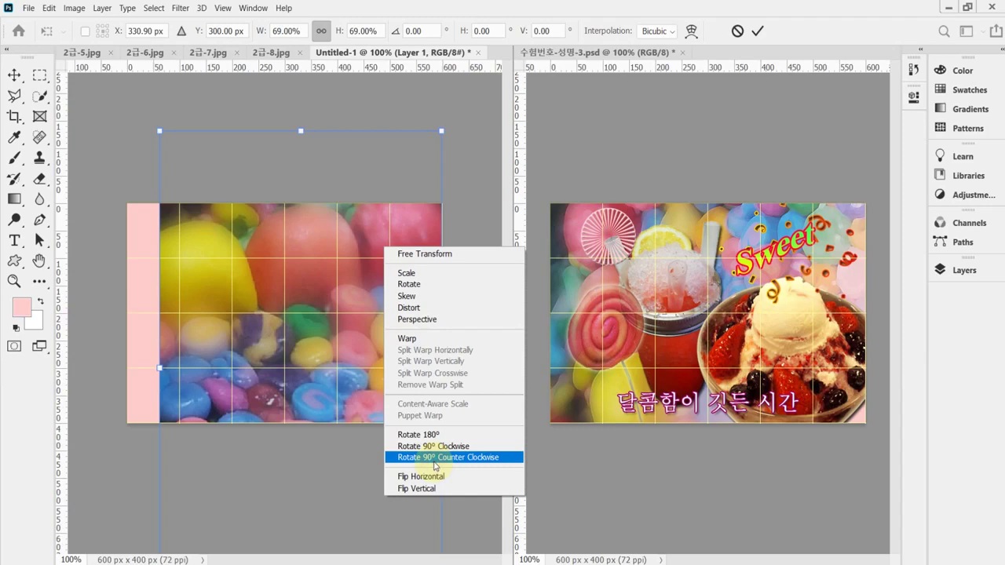
click(435, 466)
drag(252, 352, 269, 298)
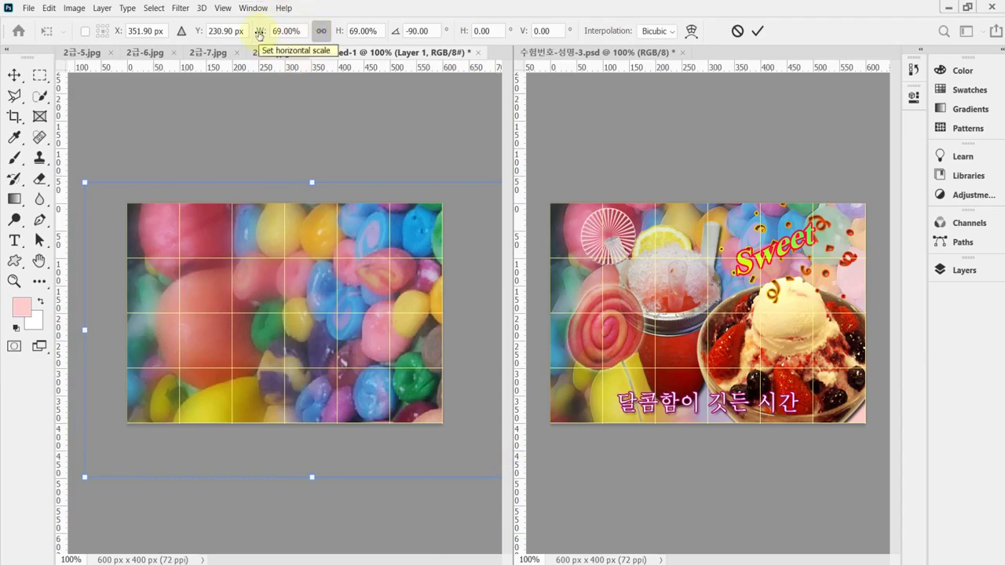
drag(259, 35, 257, 34)
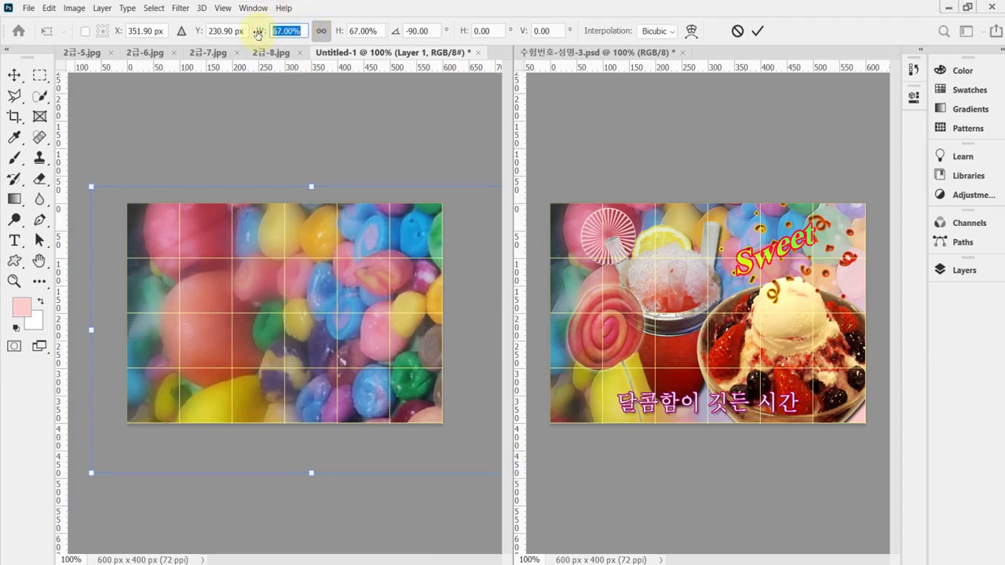
mouse_move(283, 253)
mouse_down()
mouse_move(299, 257)
mouse_move(290, 254)
mouse_up()
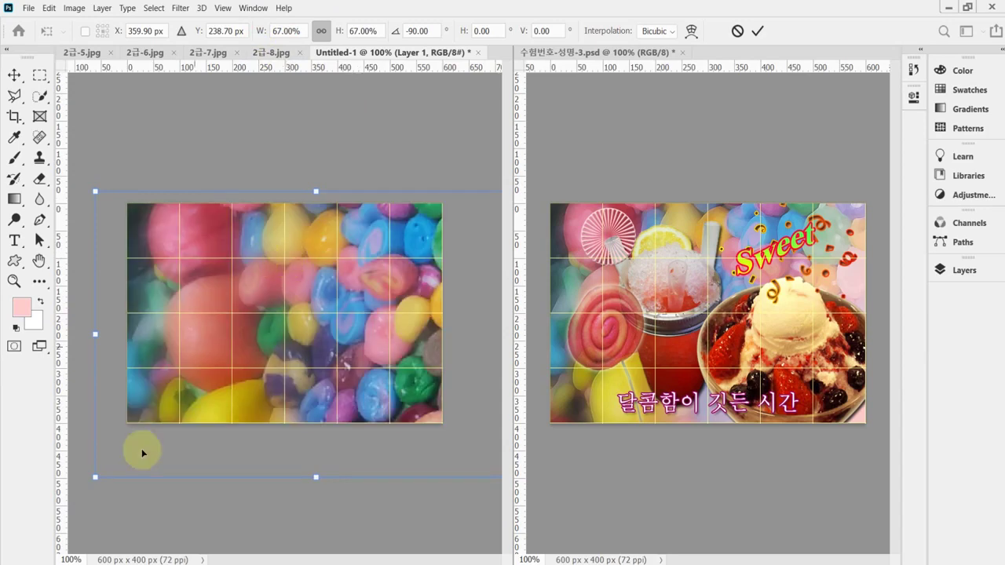
Reduce the candy image proportionally to about 59.23% and shift it to match the candies in the sample composition
drag(96, 473, 116, 464)
drag(235, 364, 233, 361)
drag(108, 440, 104, 444)
drag(246, 351, 237, 353)
drag(96, 447, 103, 437)
mouse_move(285, 333)
mouse_down()
mouse_move(268, 334)
mouse_move(288, 336)
mouse_up()
drag(91, 452, 104, 442)
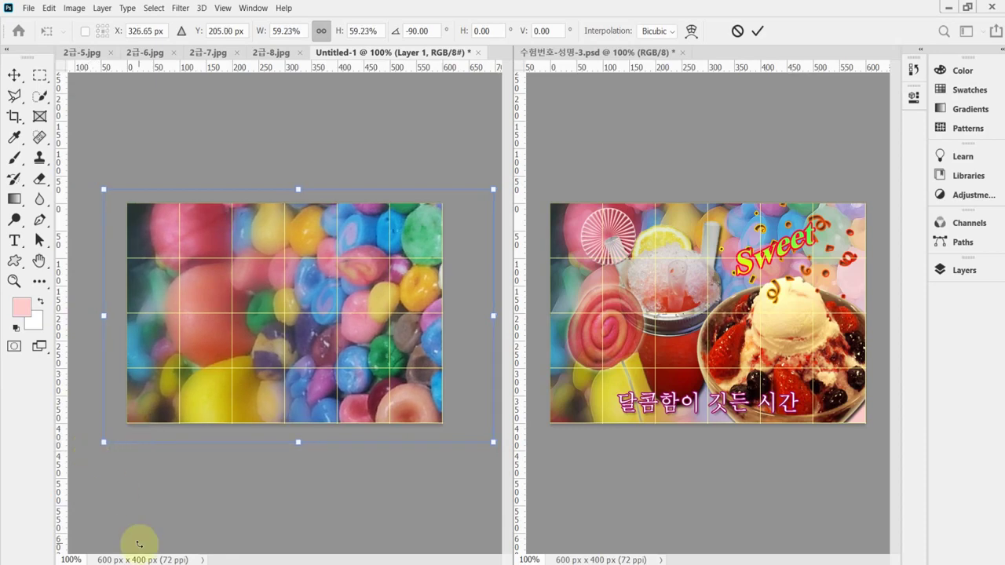
Nudge the candy image to X 320.65 px and Y 201 px so it lines up with the sample's grid
key(Left)
key(Left)
key(Left)
key(Left)
key(Left)
key(Left)
key(Left)
key(Left)
key(Left)
key(Left)
key(Left)
key(Left)
key(Down)
key(Down)
key(Down)
key(Down)
key(Right)
key(Right)
key(Right)
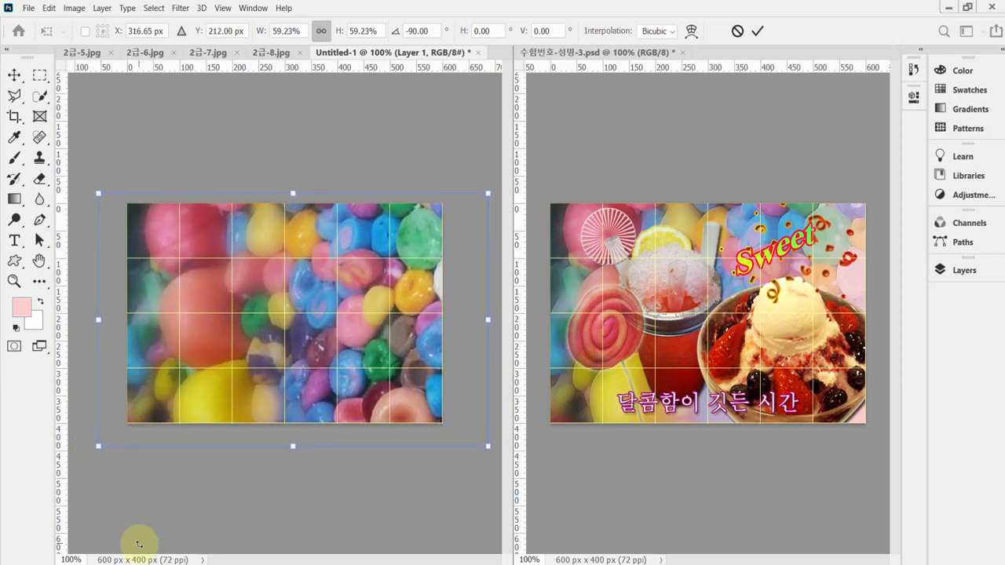
key(Down)
key(Down)
key(Down)
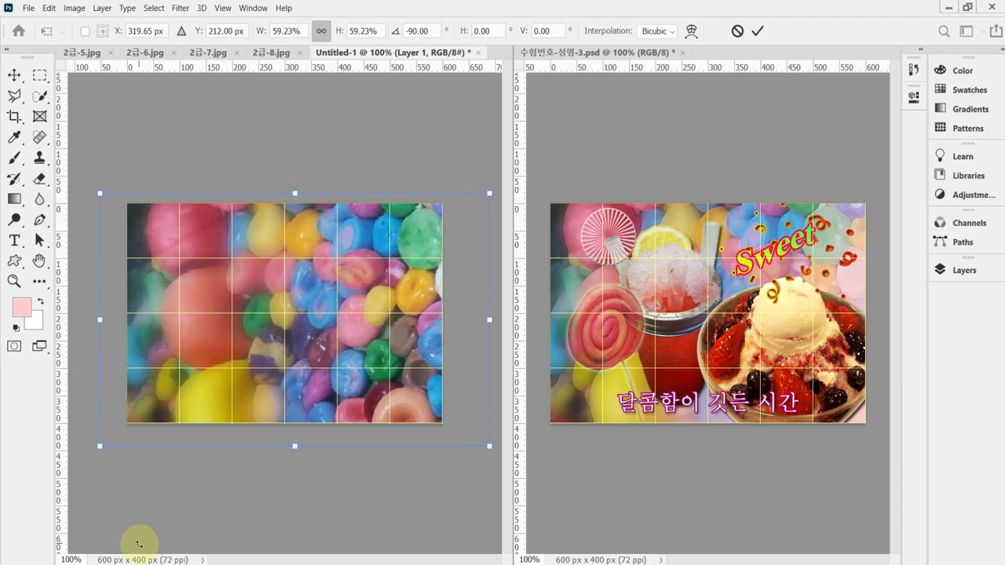
key(Right)
key(Up)
key(Up)
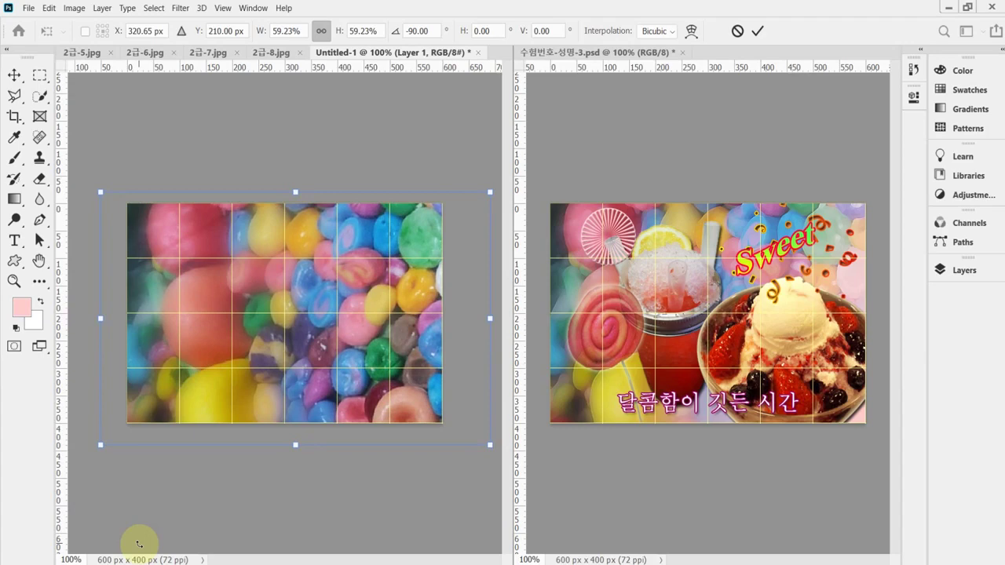
key(Up)
key(Up)
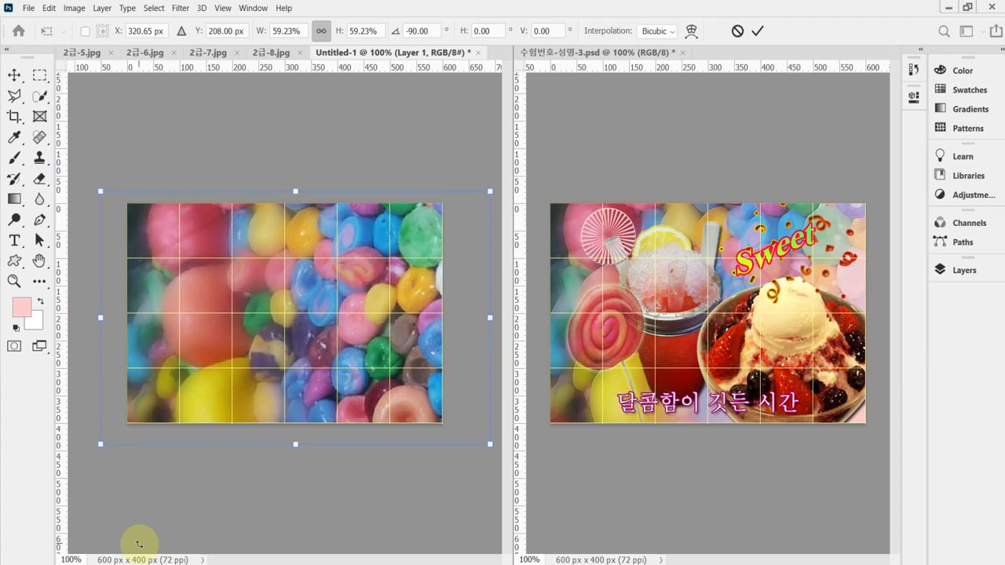
key(Up)
key(Up)
key(Up)
key(Up)
key(Up)
key(Up)
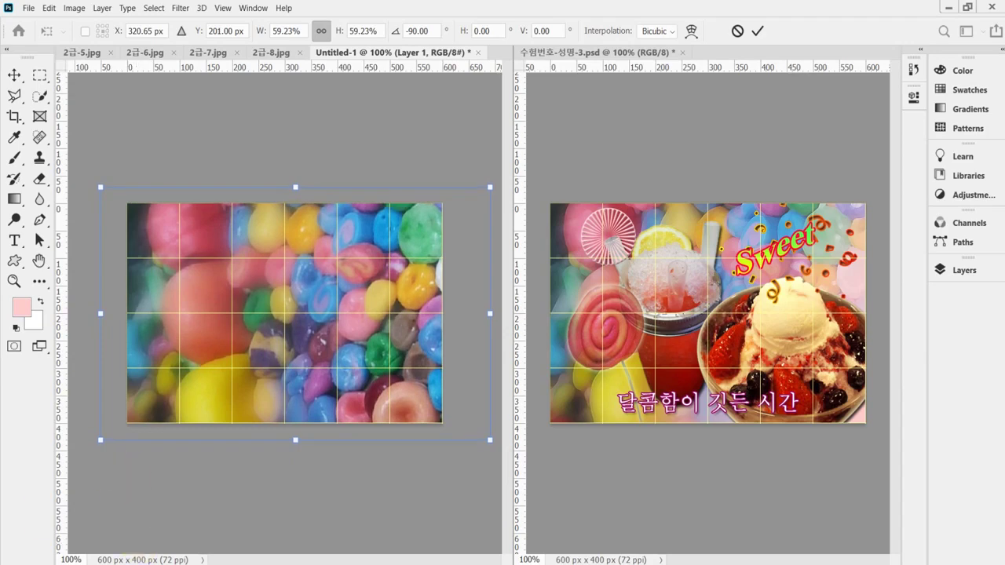
Shrink the candy image slightly from its lower-left corner and apply the transformation
drag(100, 440, 105, 439)
key(Return)
key(z)
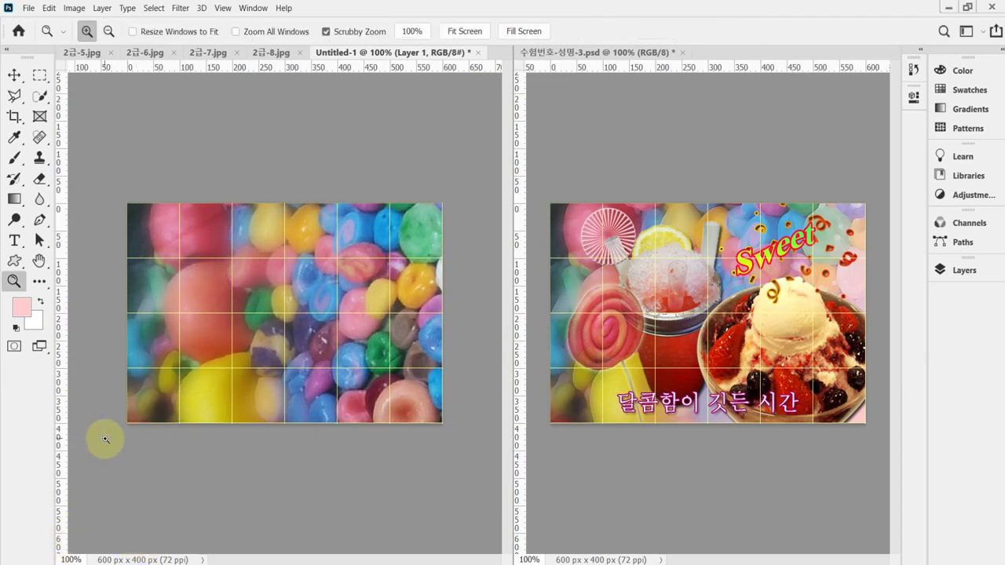
Save the document as a Photoshop file named 수험번호-성명-3 in the 임시파일 folder on the desktop
key(ctrl+shift+s)
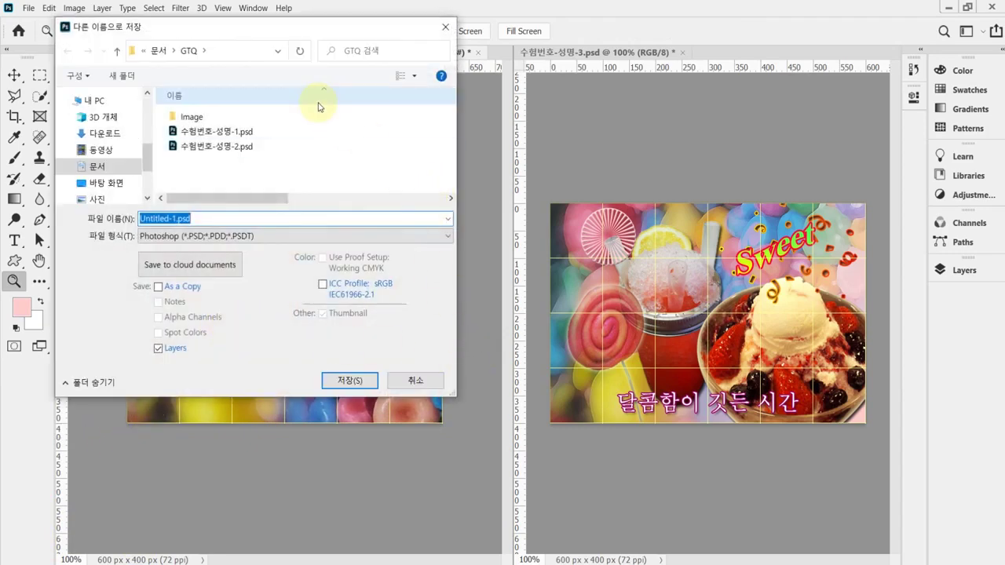
click(150, 167)
drag(149, 167, 150, 169)
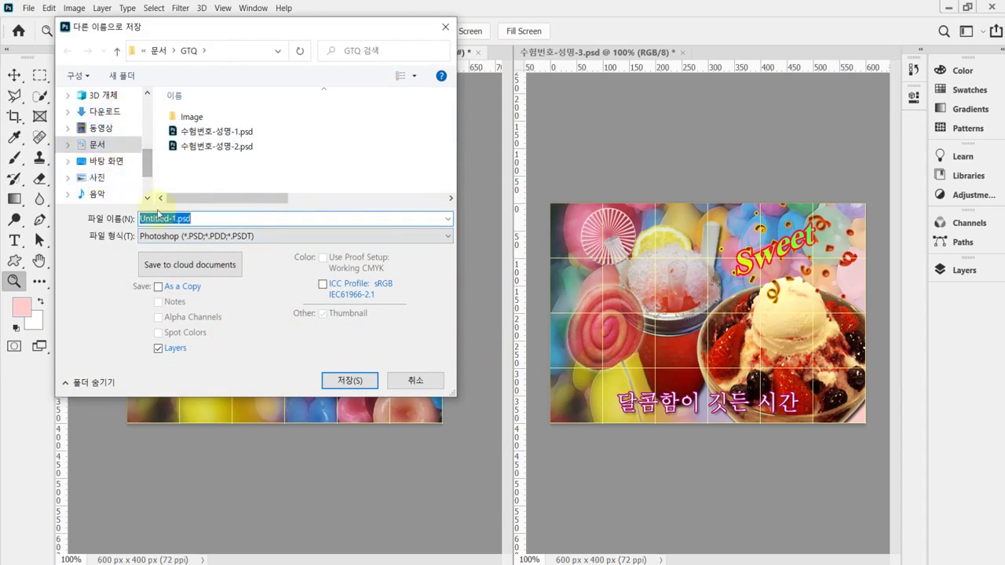
click(110, 161)
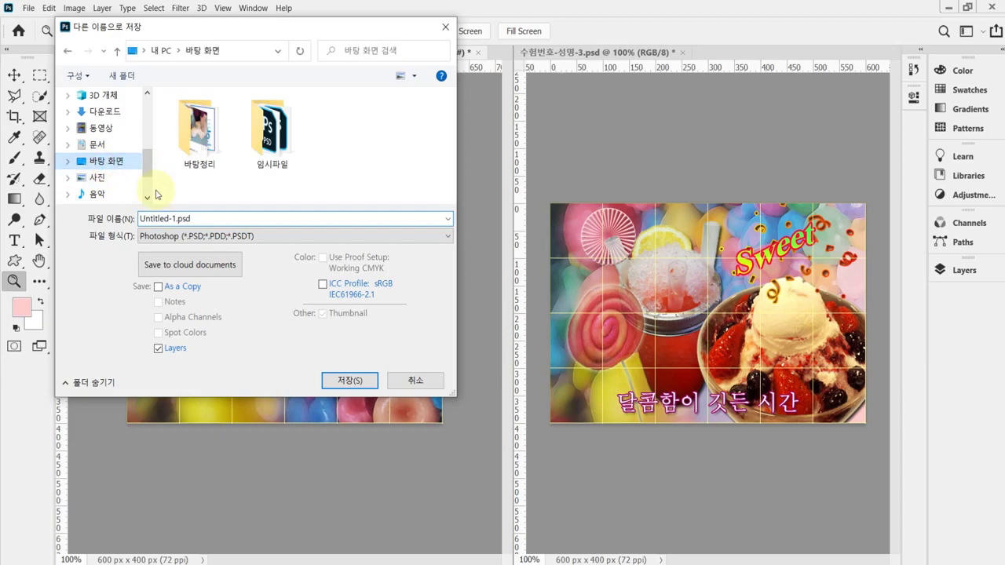
double_click(268, 127)
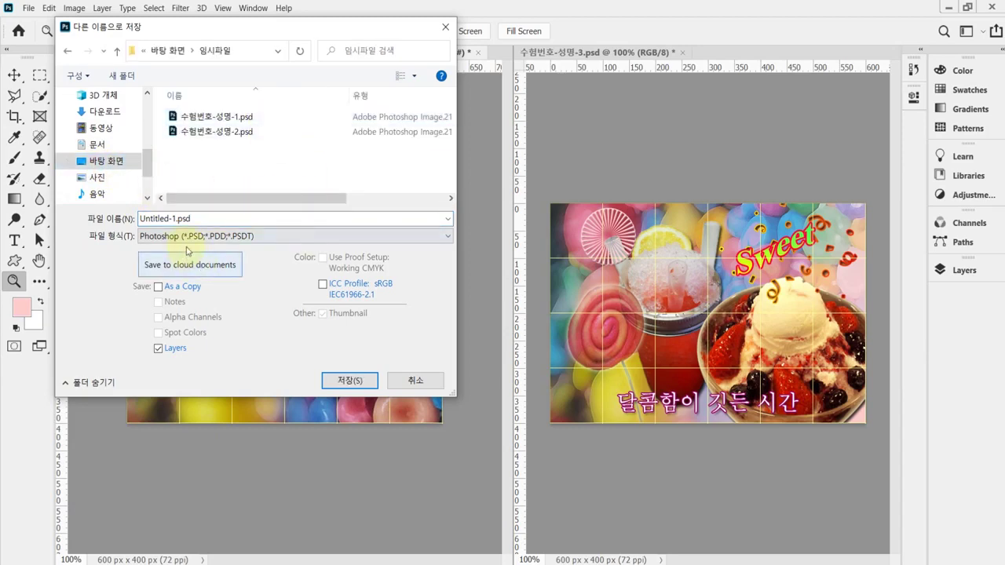
click(216, 131)
click(195, 218)
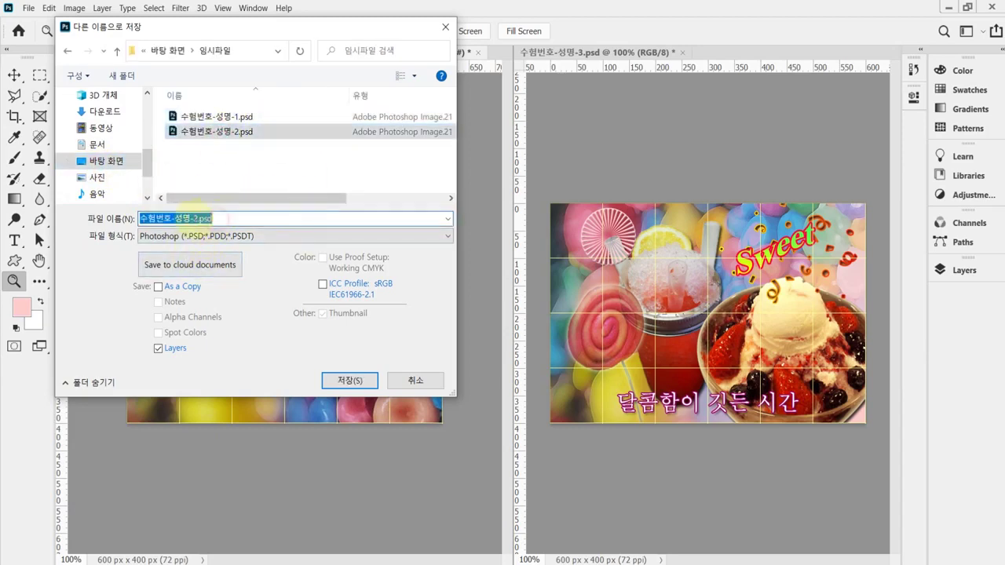
drag(195, 218, 227, 219)
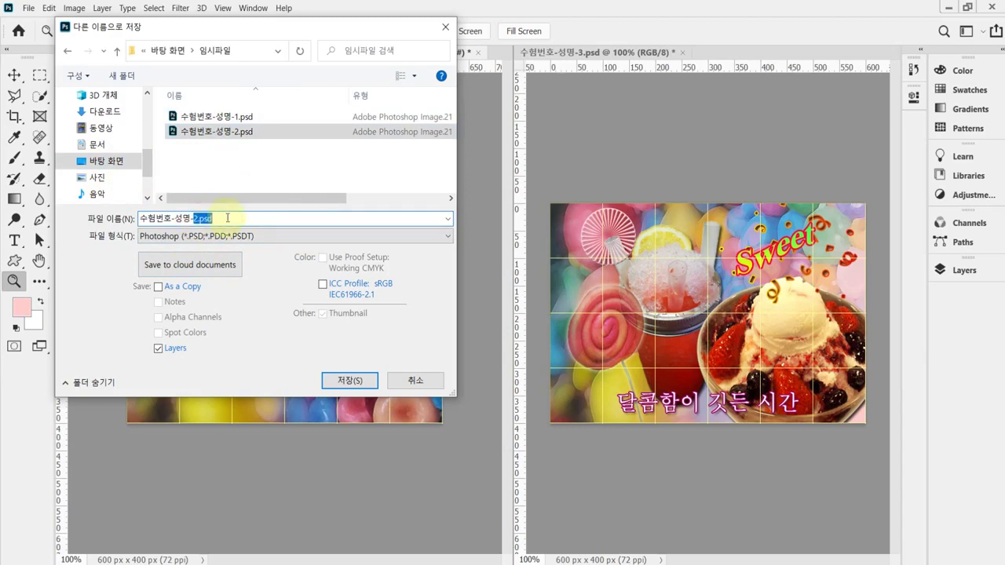
text(3)
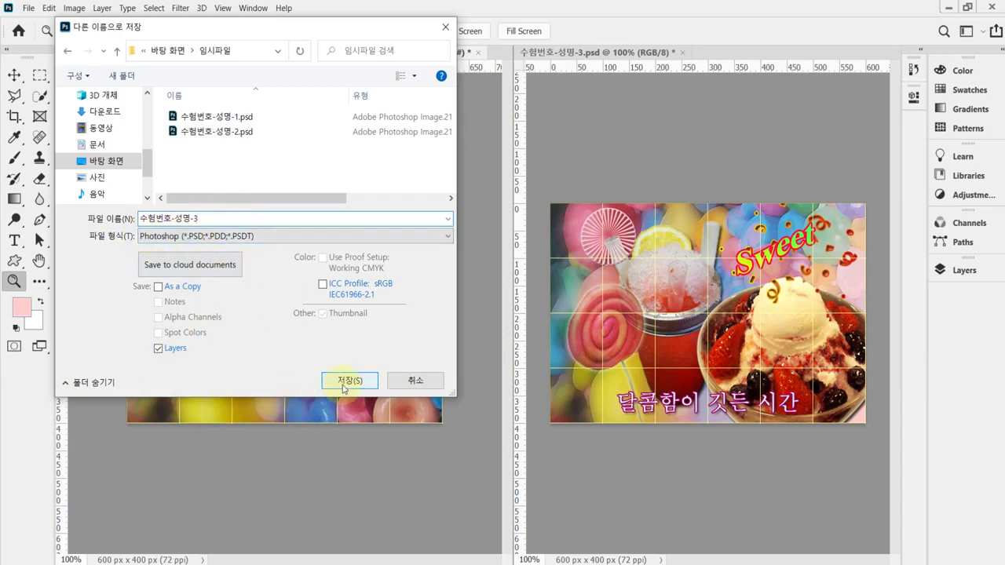
click(343, 388)
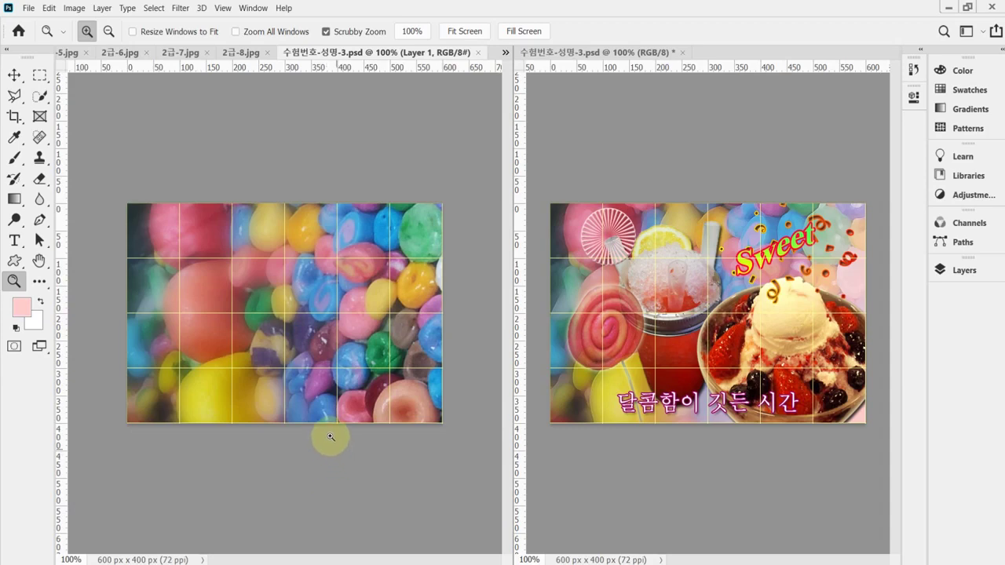
Apply the Artistic Paint Daubs filter from the Filter Gallery to the candy layer and save the file
click(13, 76)
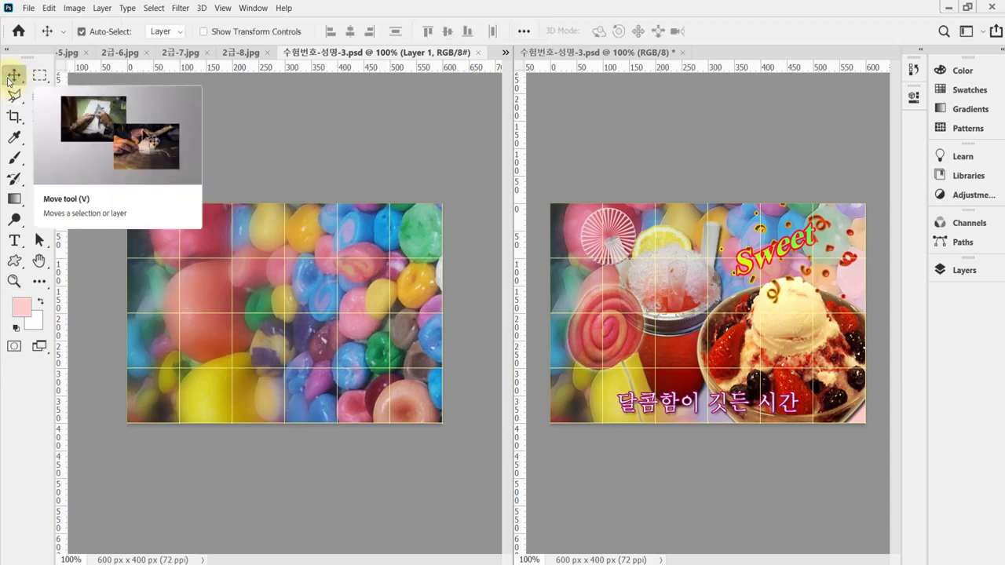
click(179, 8)
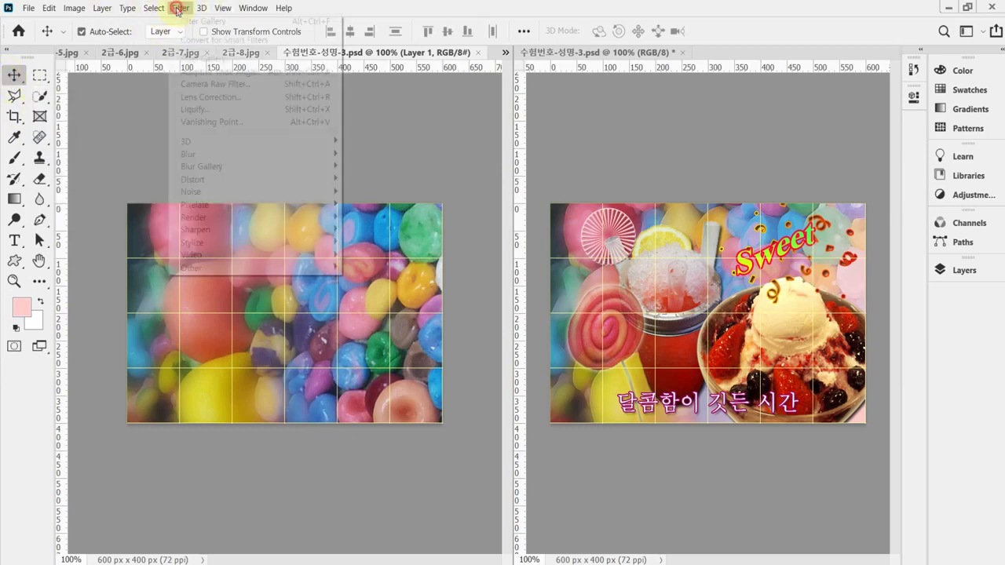
click(213, 62)
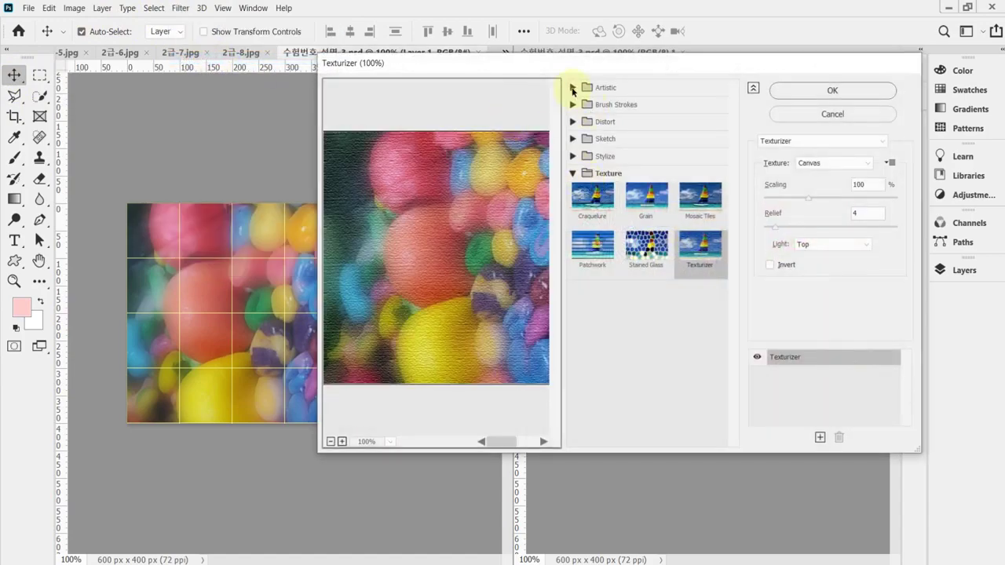
click(573, 89)
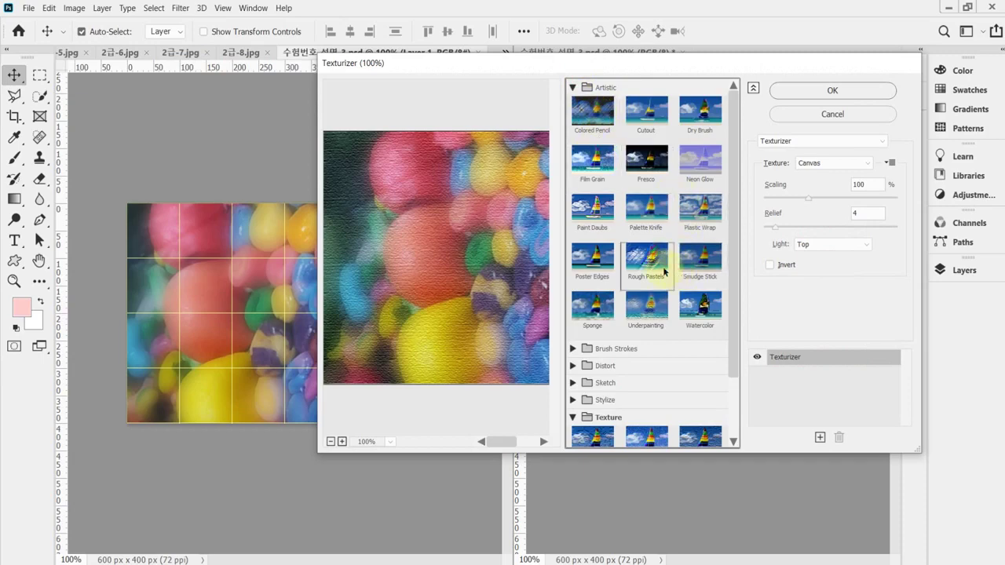
click(590, 220)
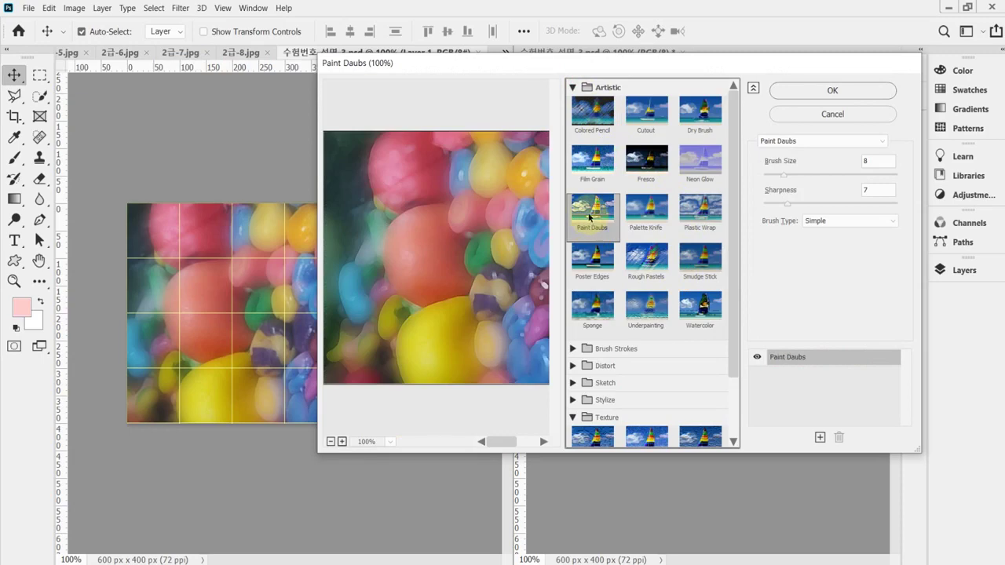
drag(512, 308, 465, 314)
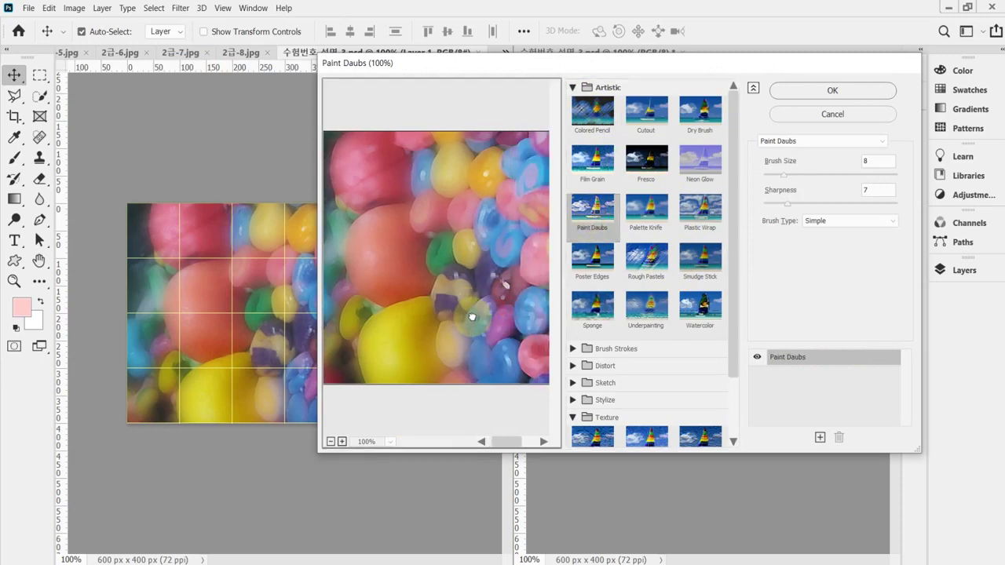
click(841, 92)
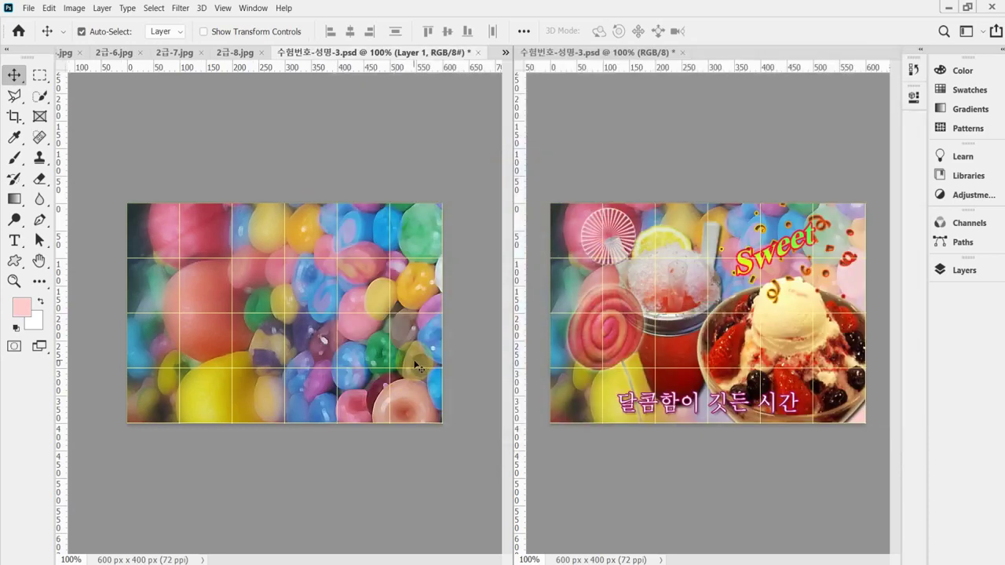
key(ctrl+s)
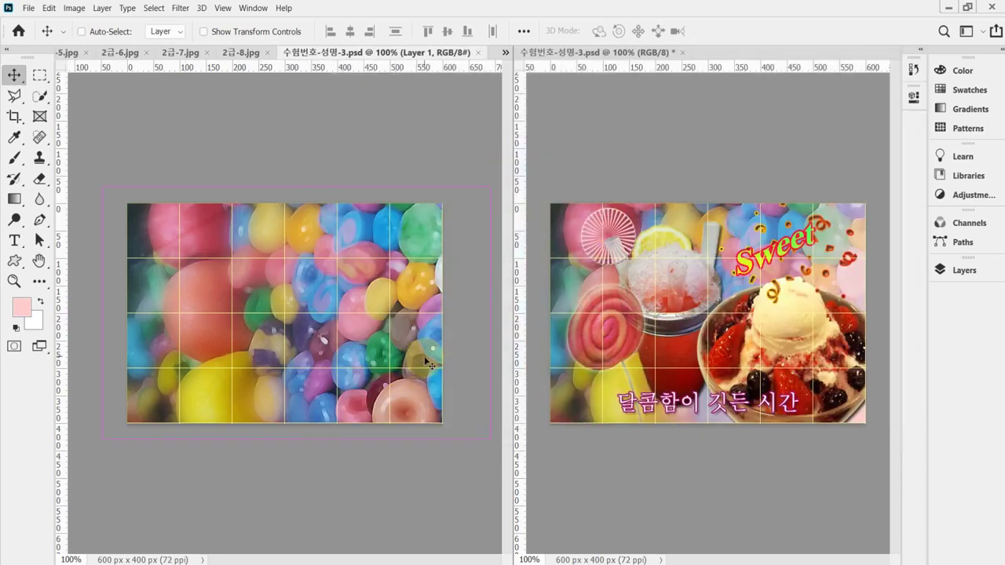
Add a layer mask to the candy layer, Layer 1
click(425, 360)
click(971, 270)
click(829, 345)
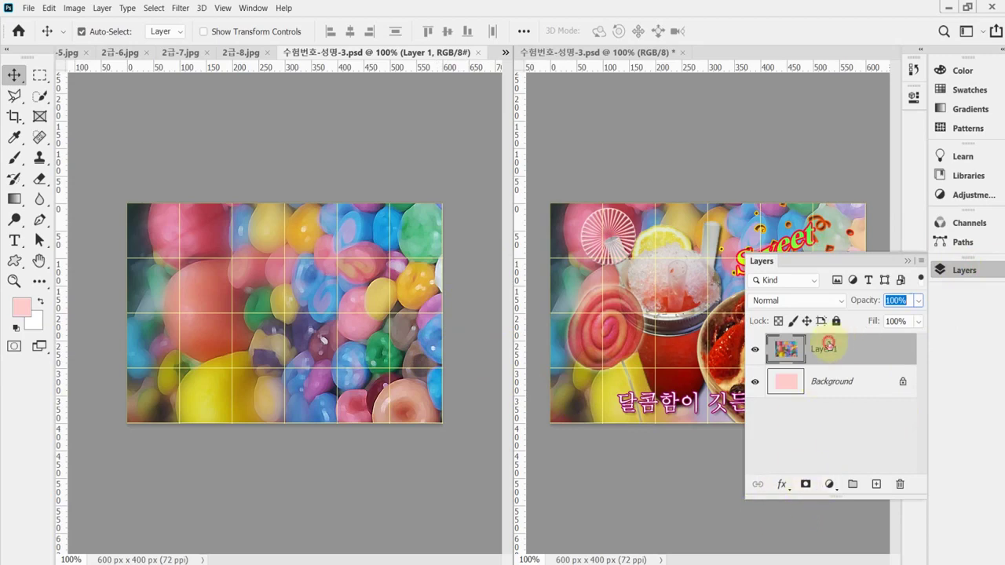
click(806, 485)
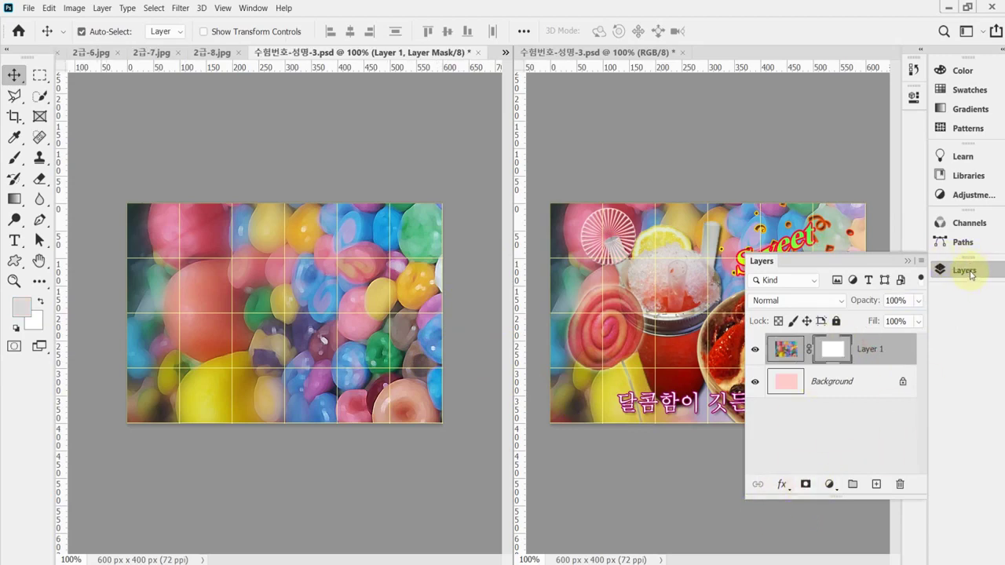
click(970, 272)
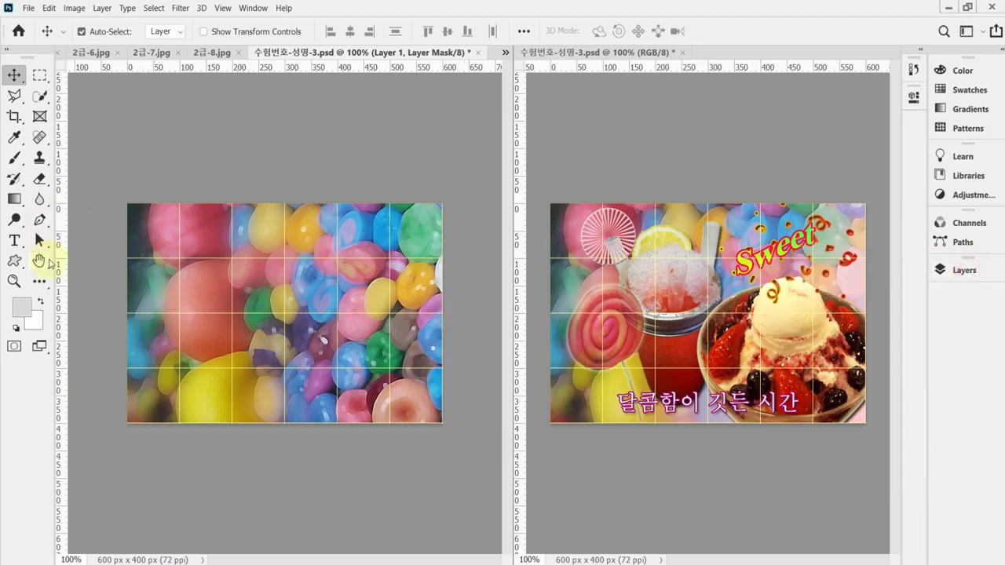
Activate the Gradient Tool for the candy layer's mask and set the foreground colour to black and the background colour to white
click(14, 199)
right_click(14, 198)
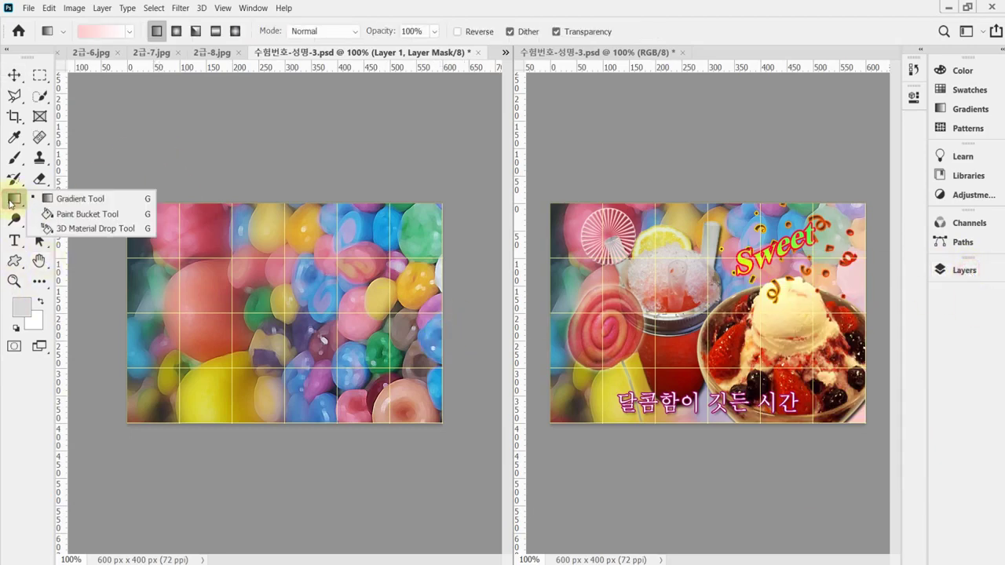
click(84, 202)
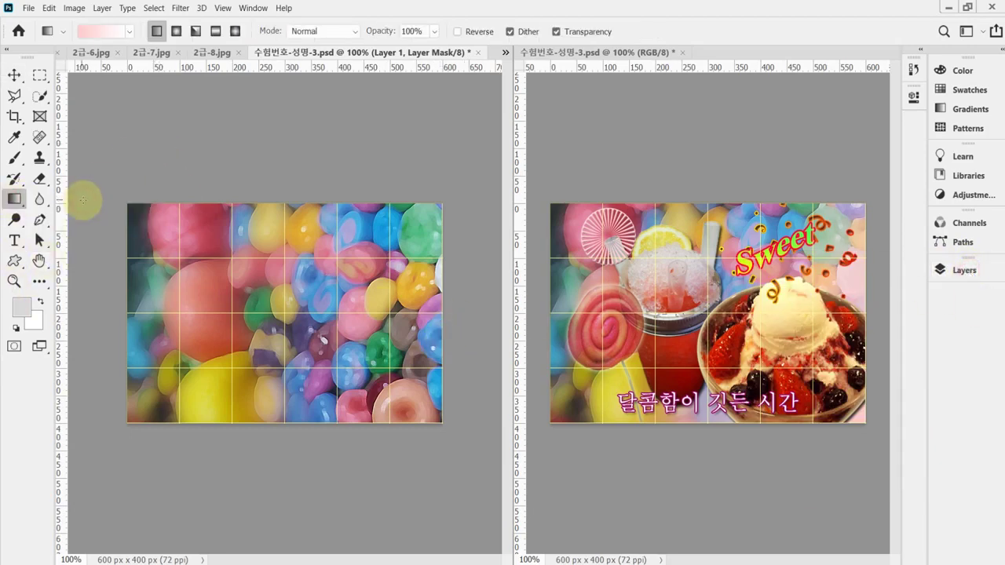
click(980, 270)
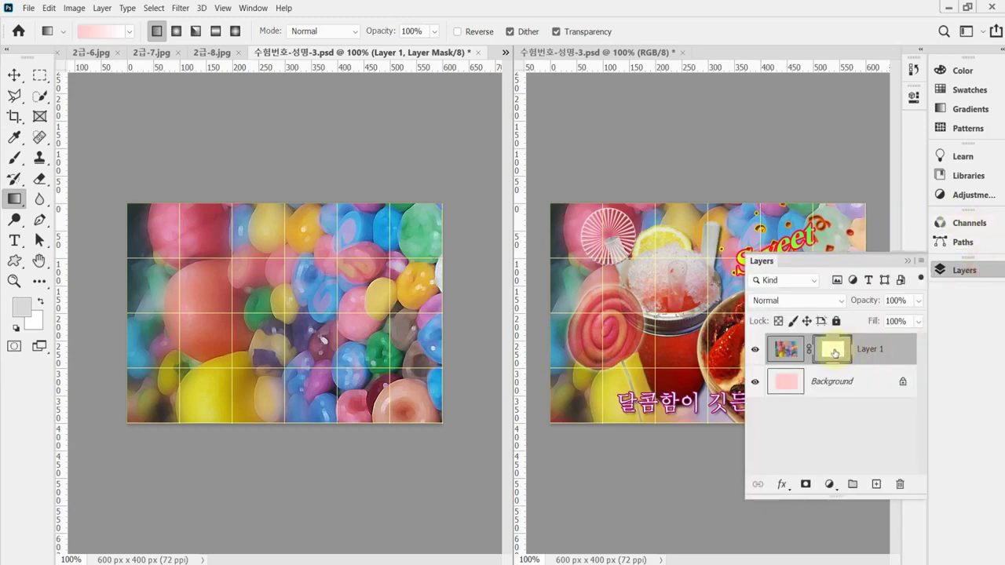
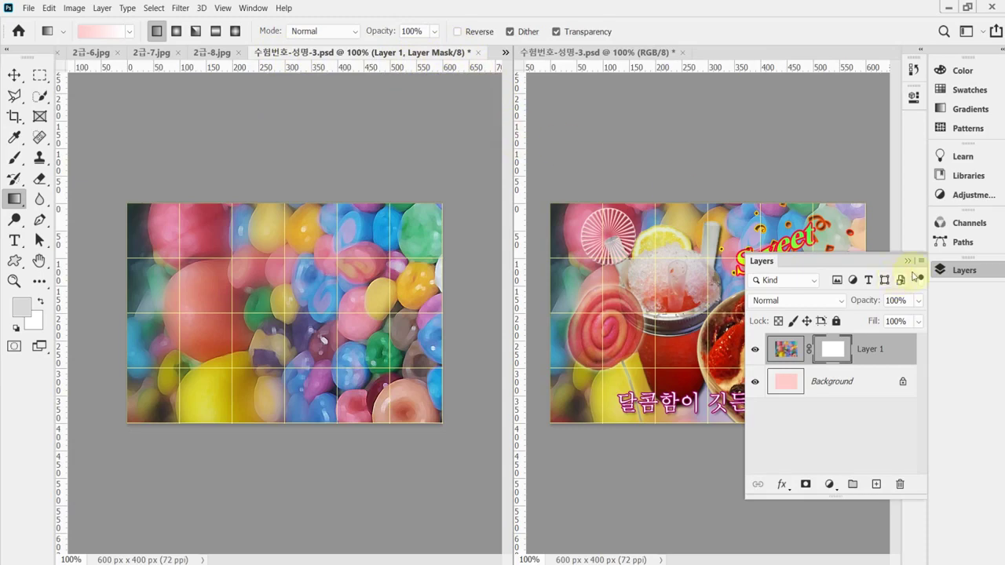
click(955, 275)
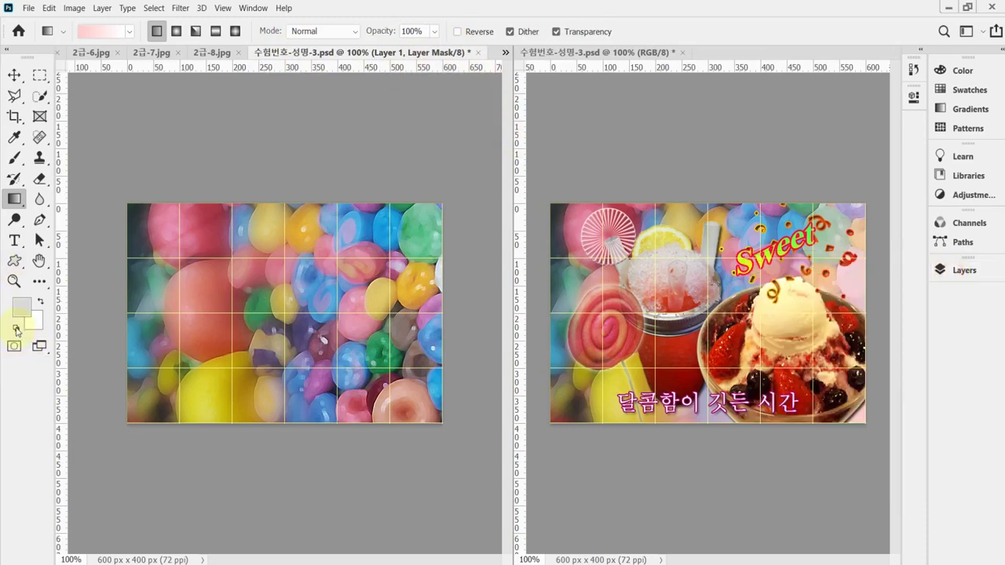
click(16, 329)
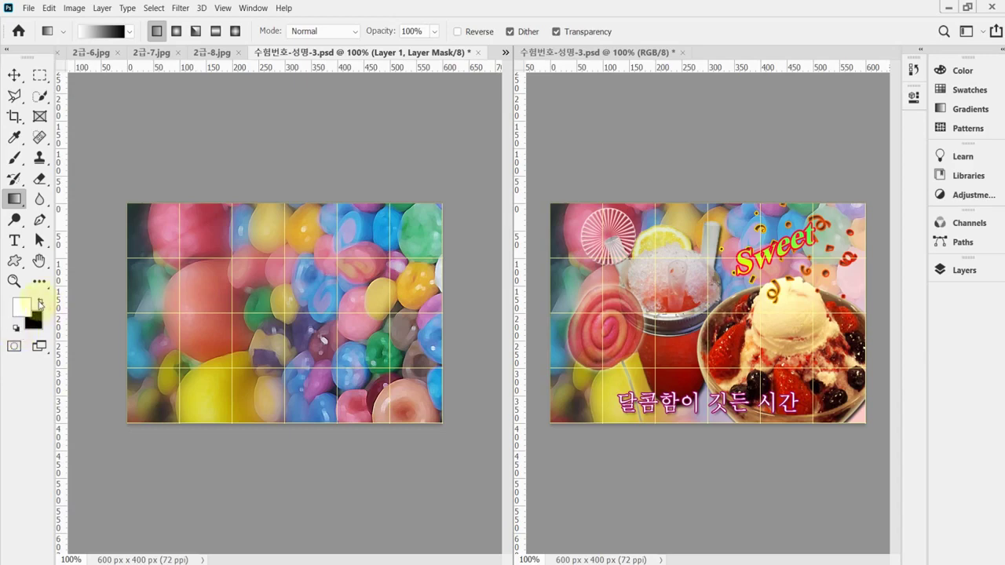
click(40, 303)
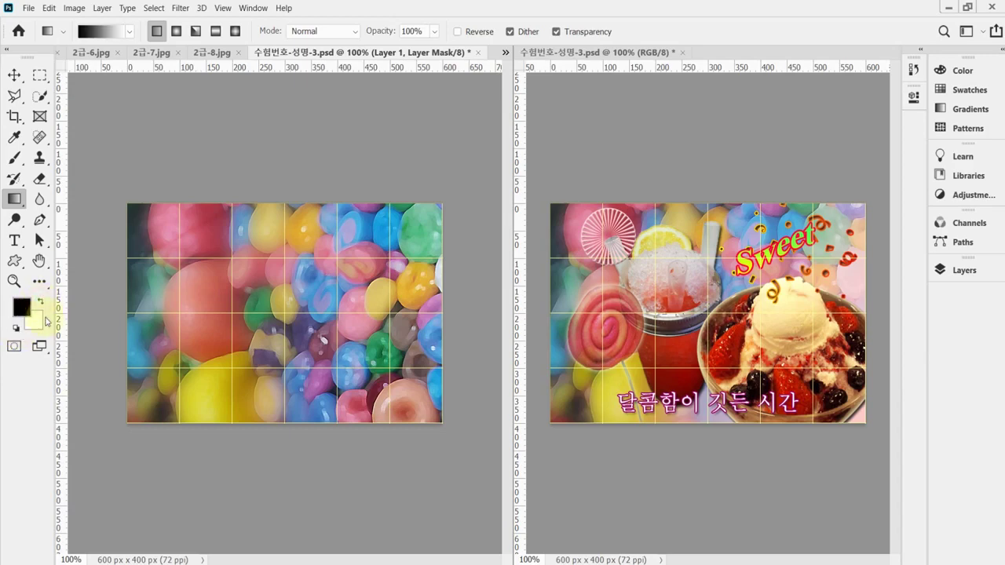
click(21, 307)
Reset all tools to their default settings
right_click(44, 30)
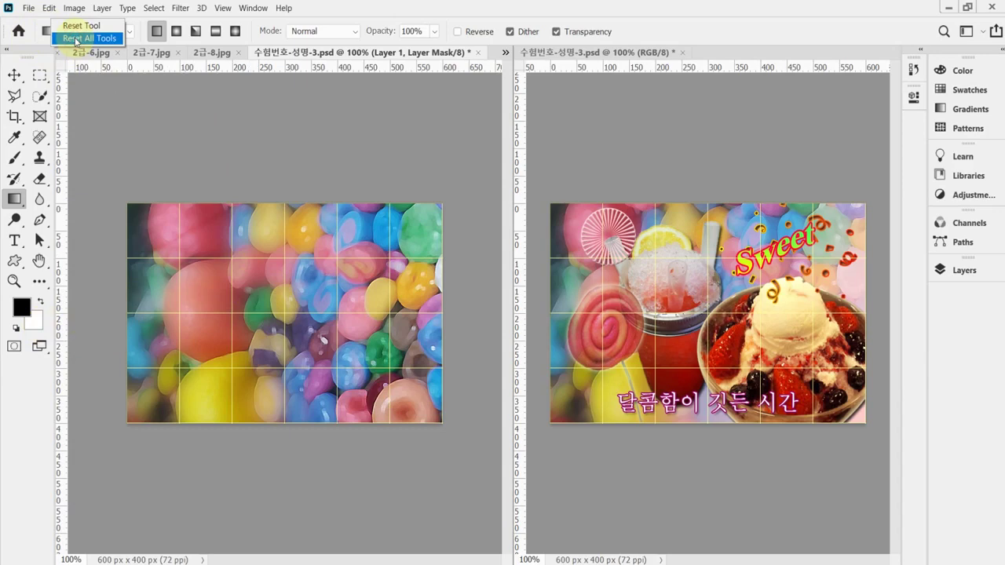
click(76, 38)
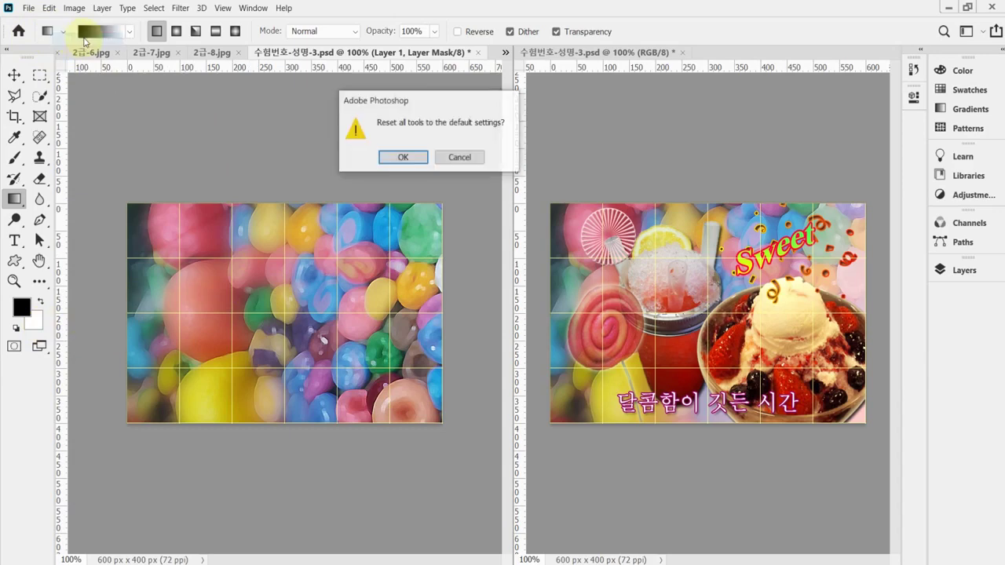
click(402, 157)
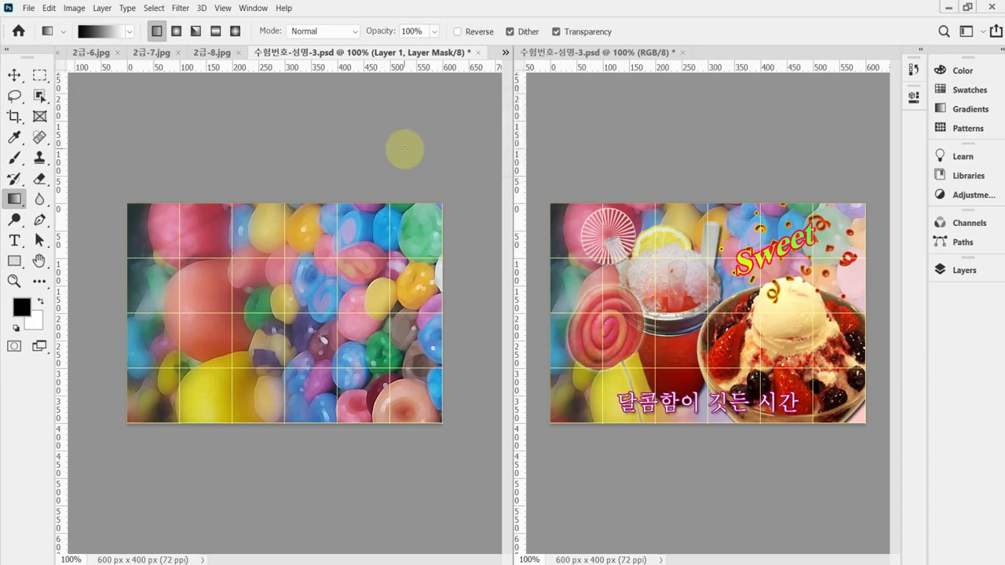
Draw a linear black-to-white gradient on the candy layer's mask from the image's lower-right area diagonally toward its upper-left, saving before and after
key(ctrl+s)
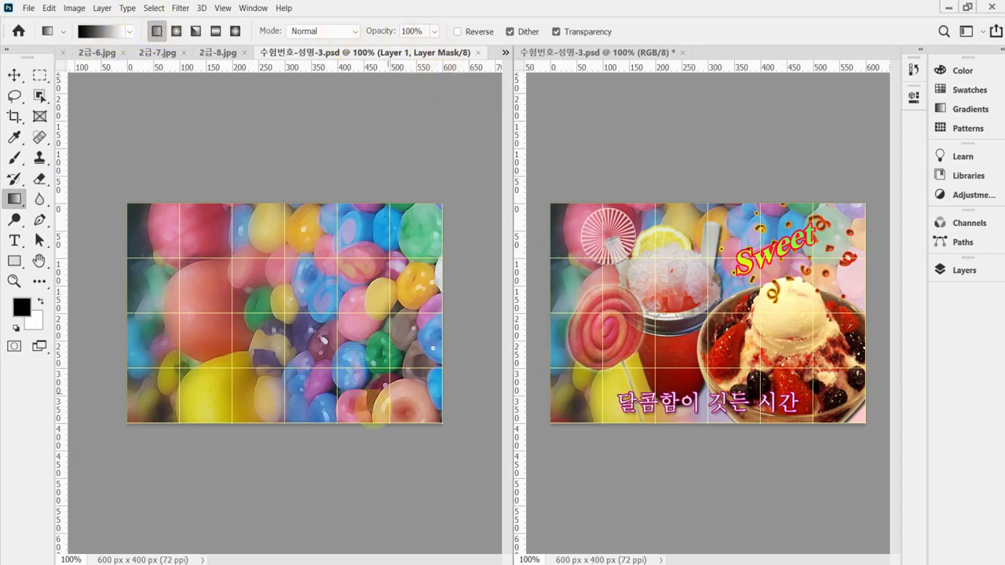
drag(410, 395, 257, 275)
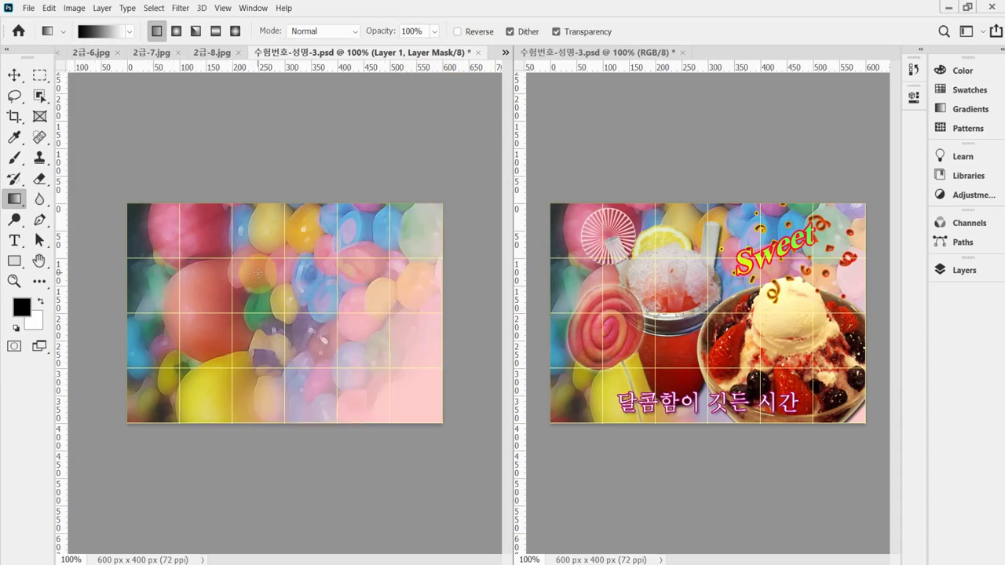
key(ctrl+s)
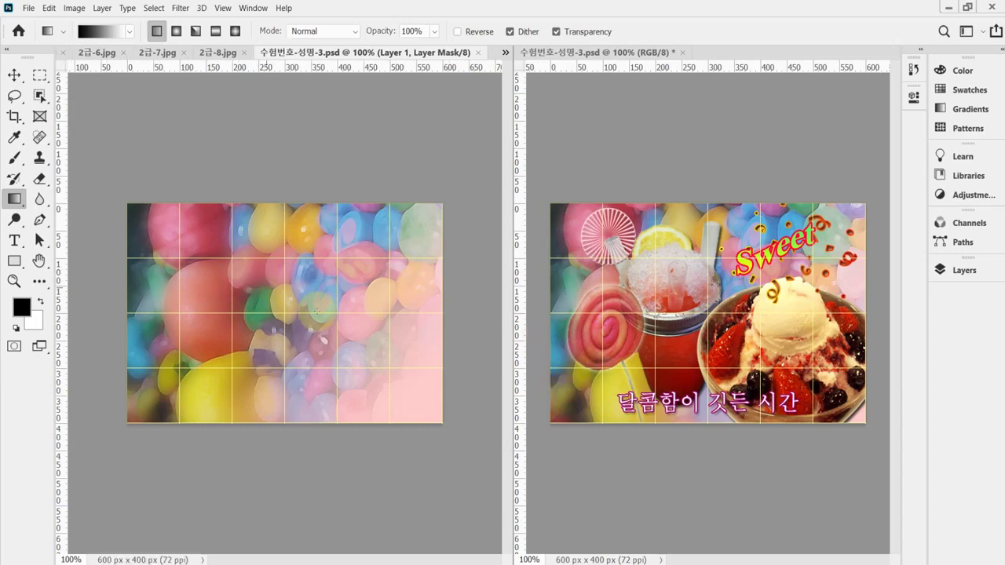
Select the whole drink in 2급-6.jpg, including the jar, ice, lemon slice and both straws, with the Quick Selection Tool
click(99, 53)
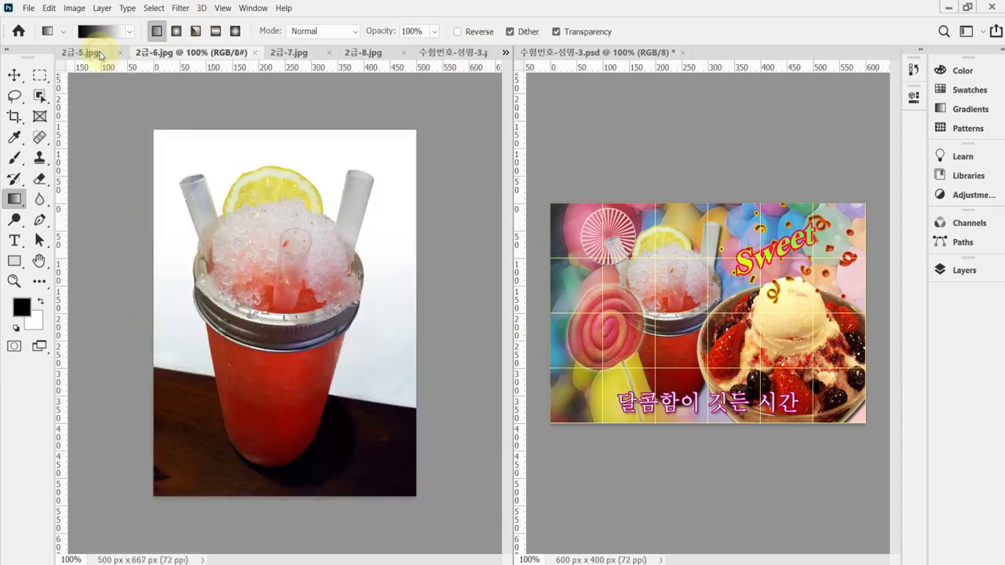
alt+click(251, 233)
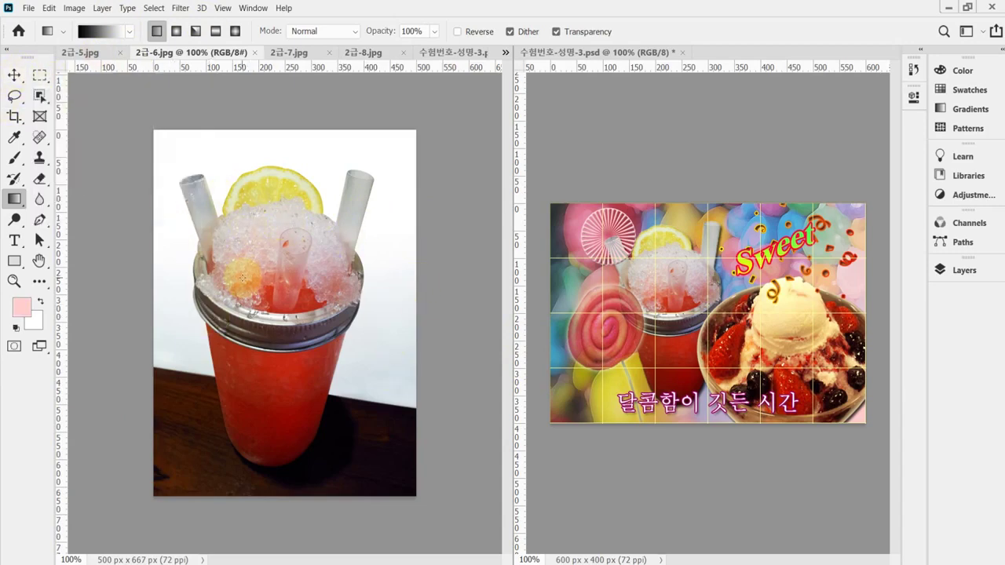
drag(39, 96, 114, 113)
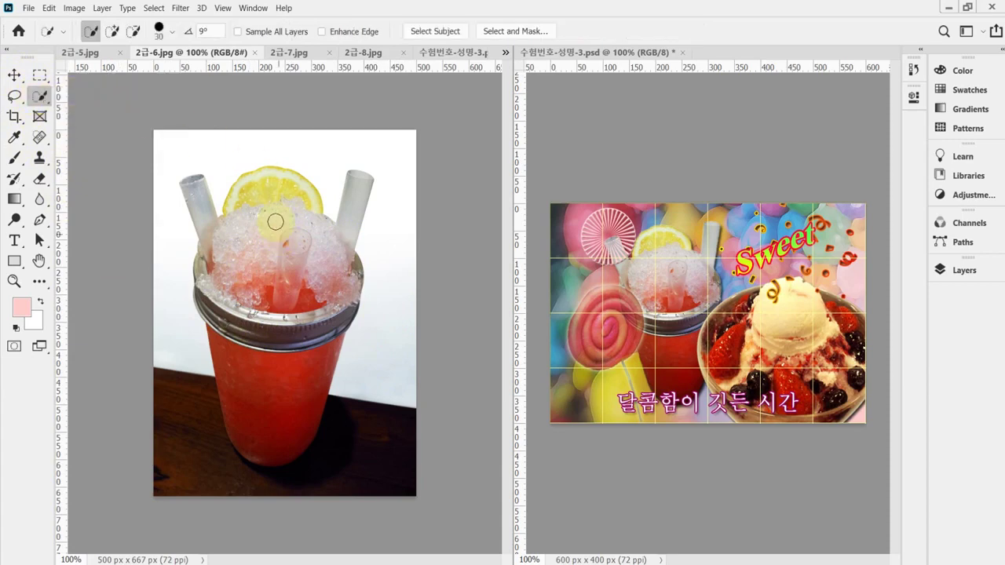
mouse_move(260, 199)
mouse_down()
mouse_move(274, 384)
mouse_move(235, 370)
mouse_up()
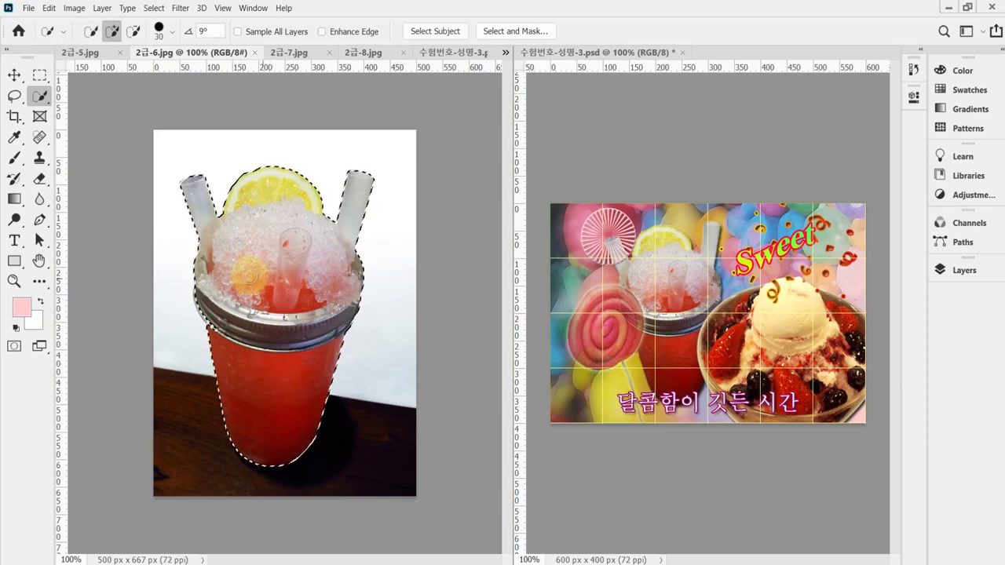
scroll(256, 277, up, 1)
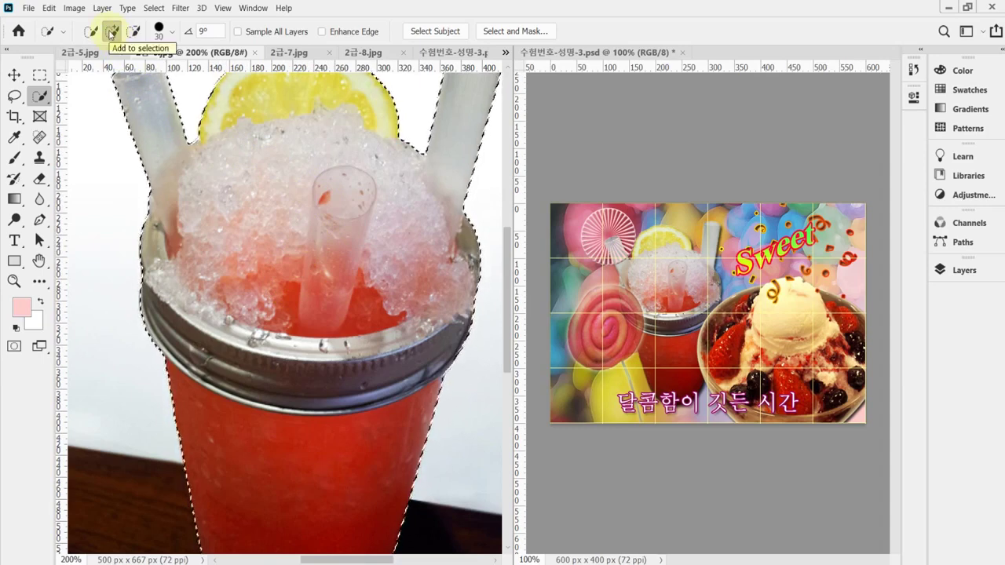
drag(340, 283, 328, 298)
scroll(328, 299, right, 1)
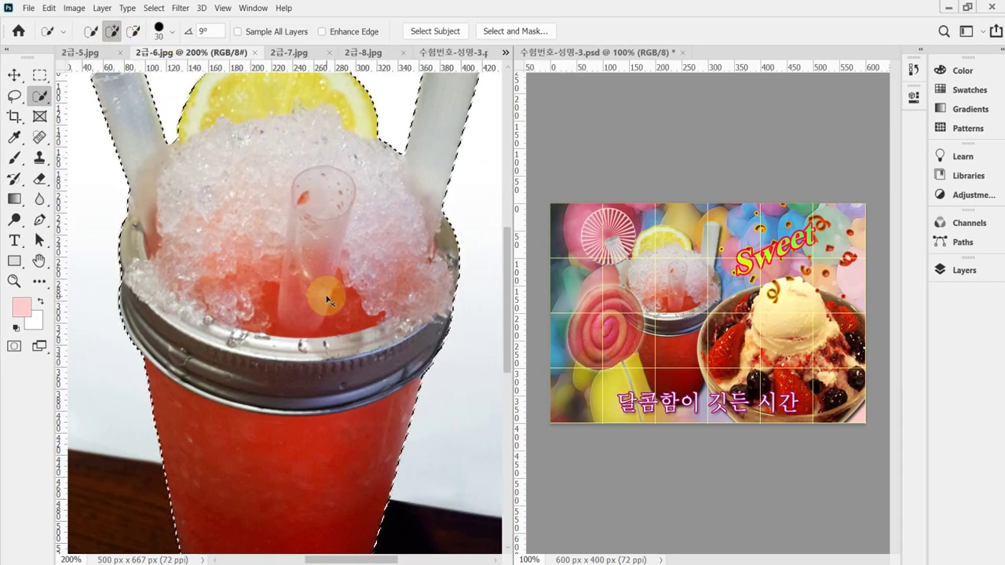
key(ctrl+minus)
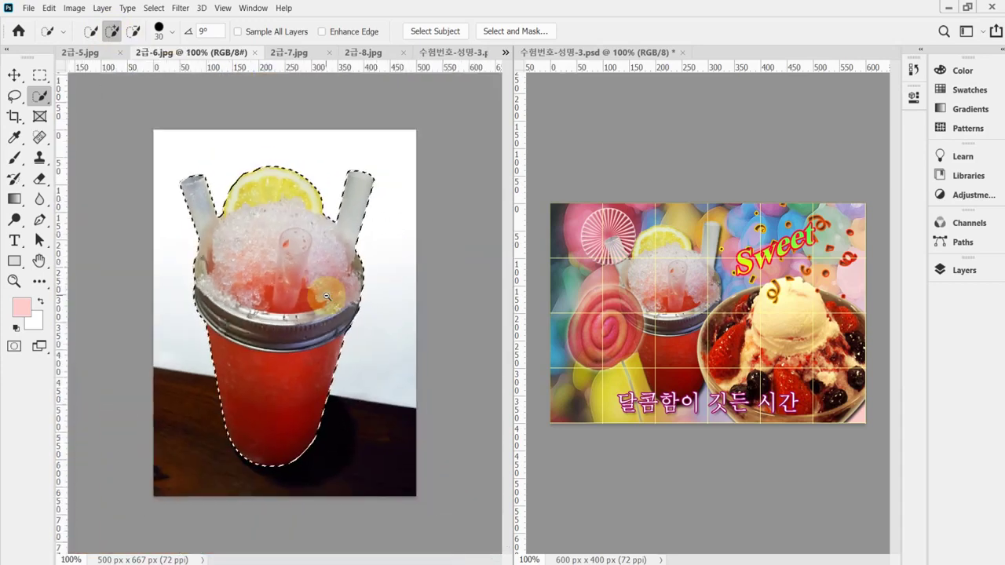
Paste the selected drink into 수험번호-성명-3.psd and scale it down to about 59% near the canvas centre
click(440, 52)
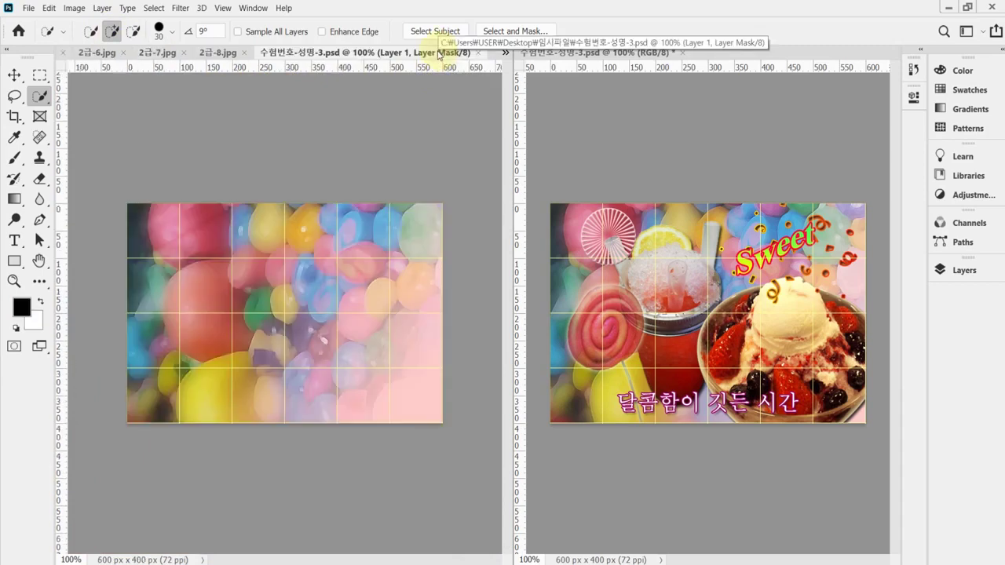
key(ctrl+v)
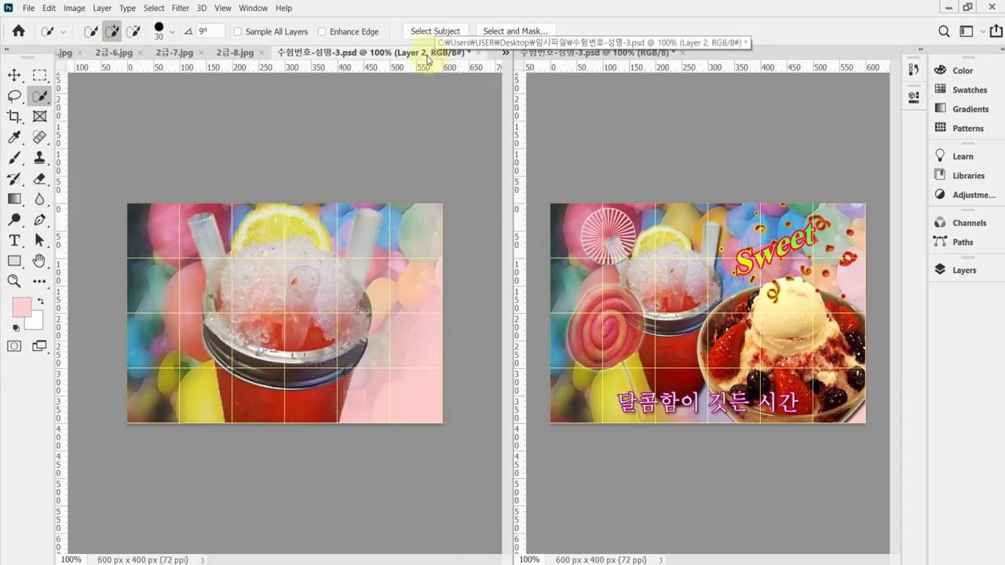
key(ctrl+t)
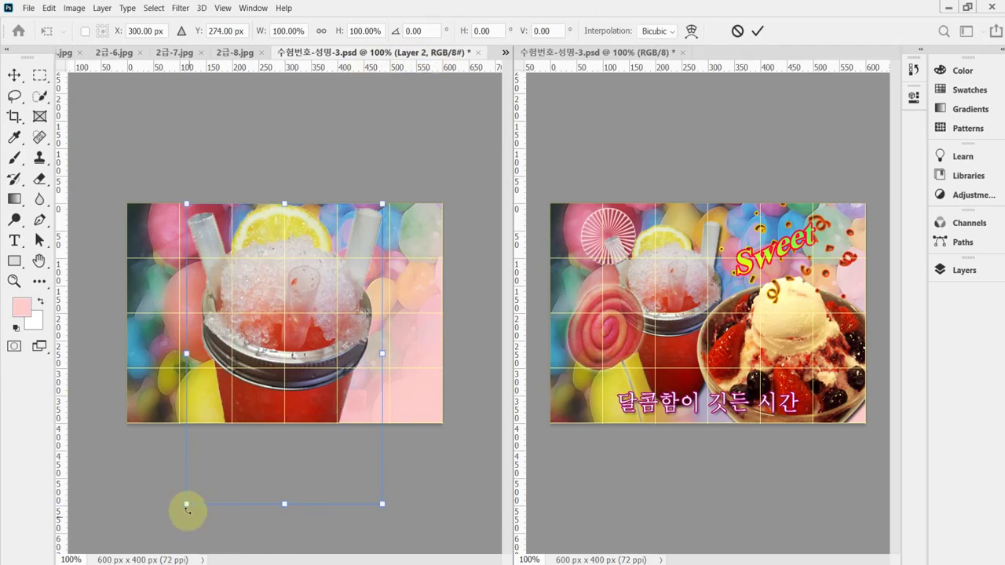
drag(186, 503, 272, 382)
drag(347, 328, 278, 358)
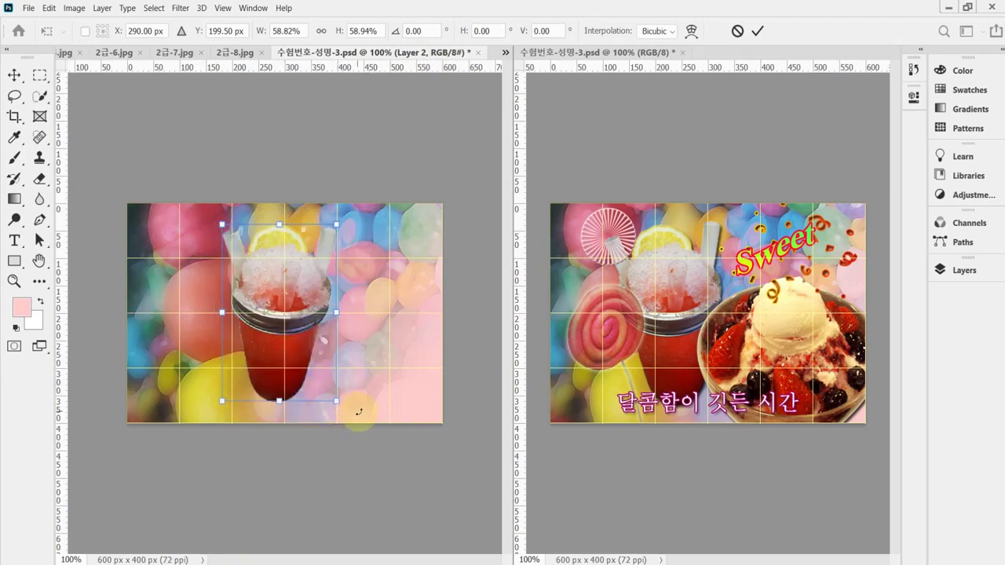
Rotate the drink to about -8.2°, enlarge it to about 63% and move it left of the canvas centre
drag(373, 410, 350, 403)
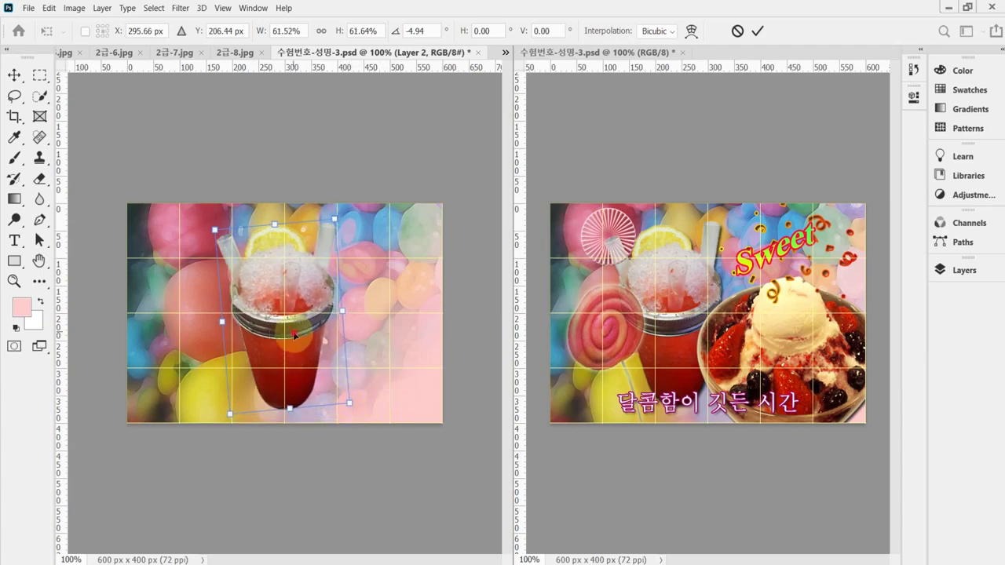
drag(294, 335, 266, 334)
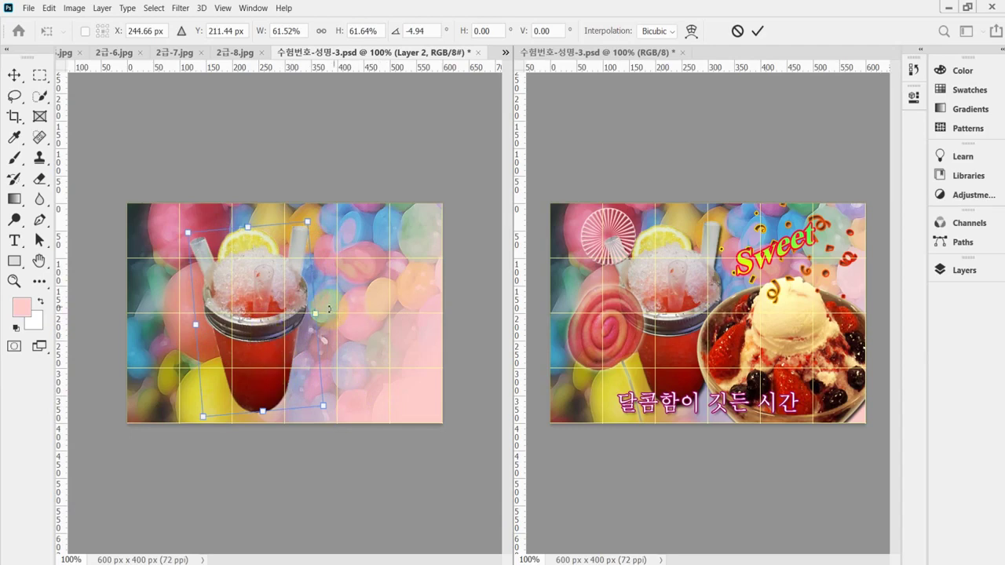
drag(275, 280, 267, 280)
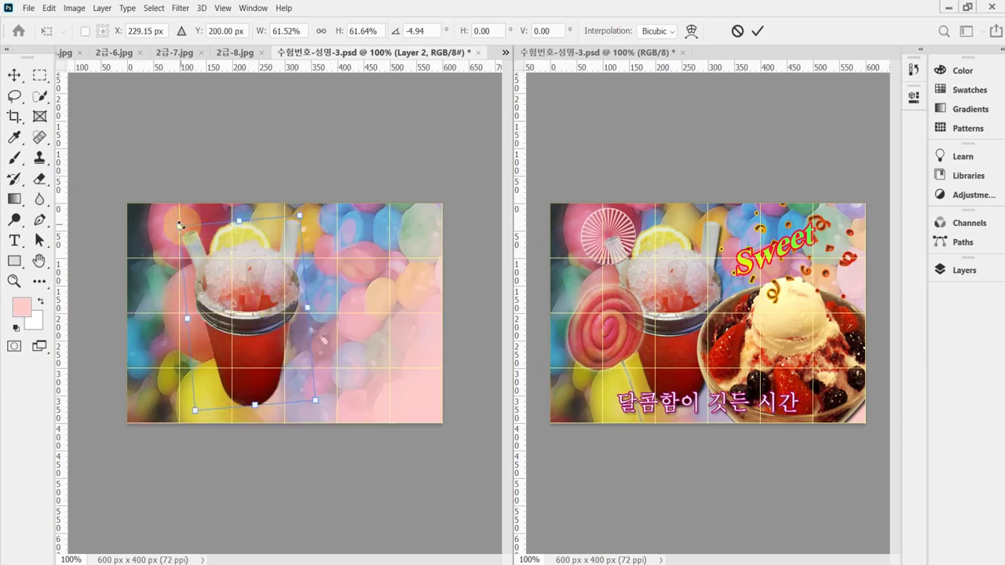
drag(180, 226, 177, 223)
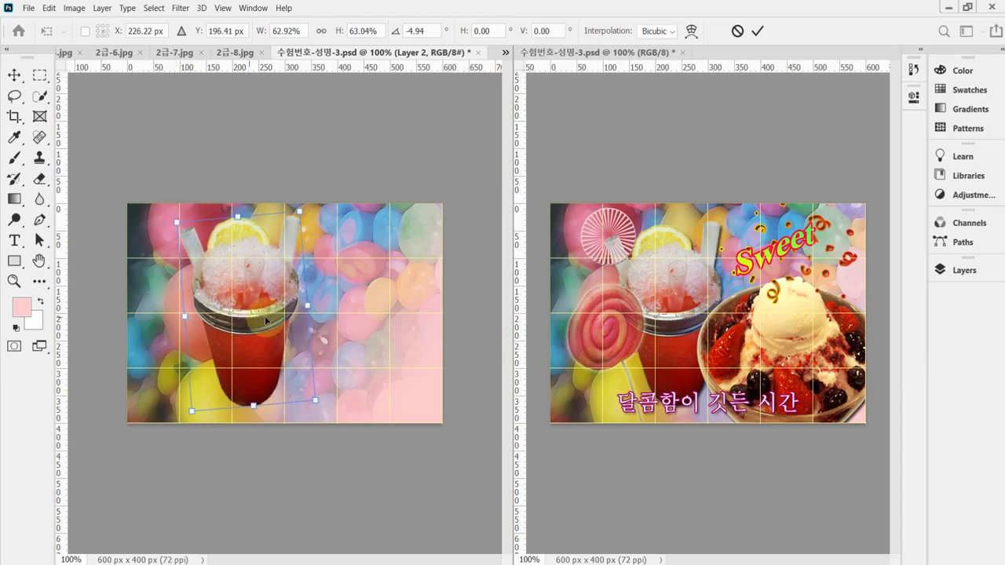
drag(255, 291, 252, 293)
drag(334, 415, 340, 402)
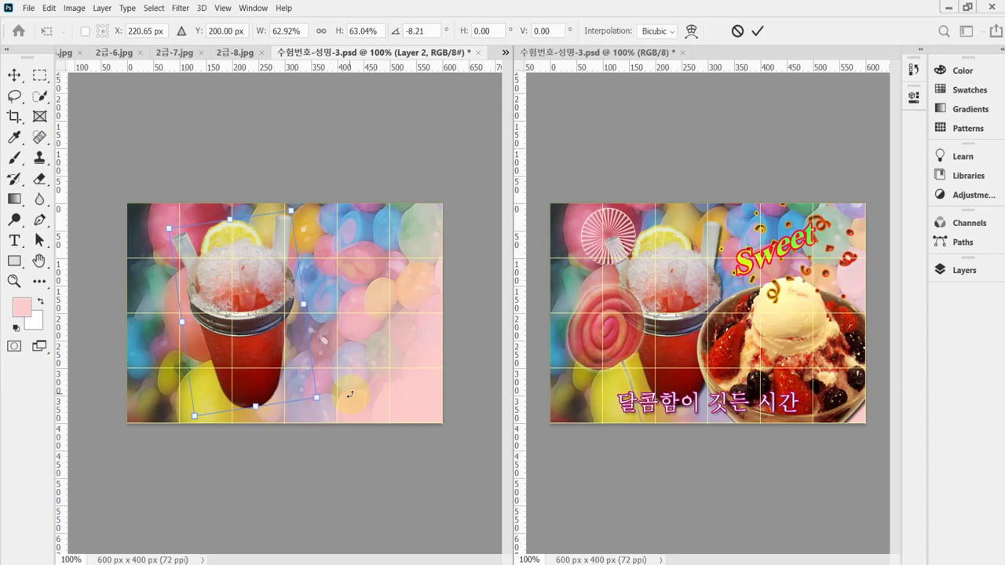
Nudge the drink to about X 233 px, Y 206 px to match the sample, apply the transformation and save
key(Right)
key(Right)
key(Right)
key(Right)
key(Right)
key(Right)
key(Right)
key(Right)
key(Right)
key(Right)
key(Right)
key(Right)
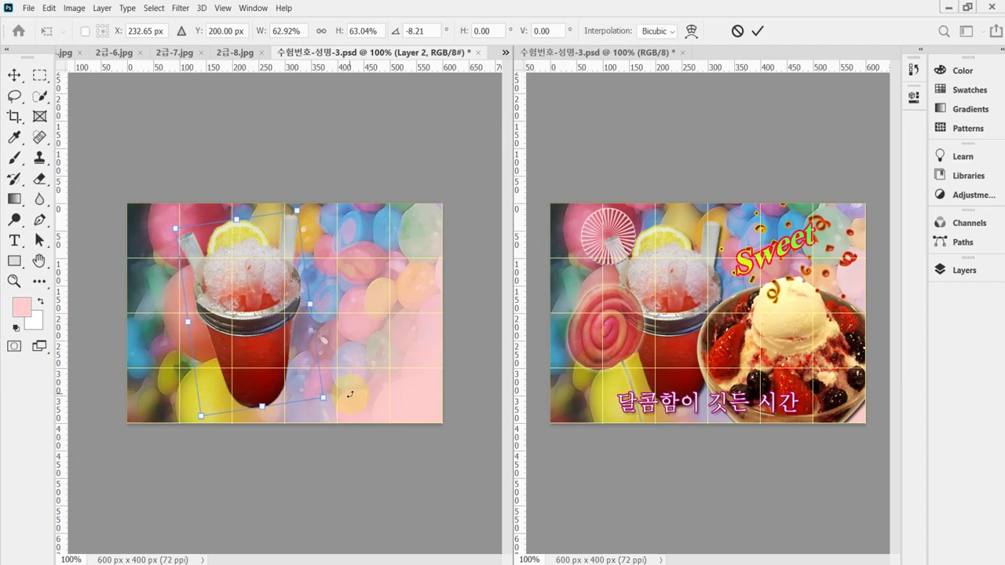
key(Down)
key(Down)
key(Down)
key(Down)
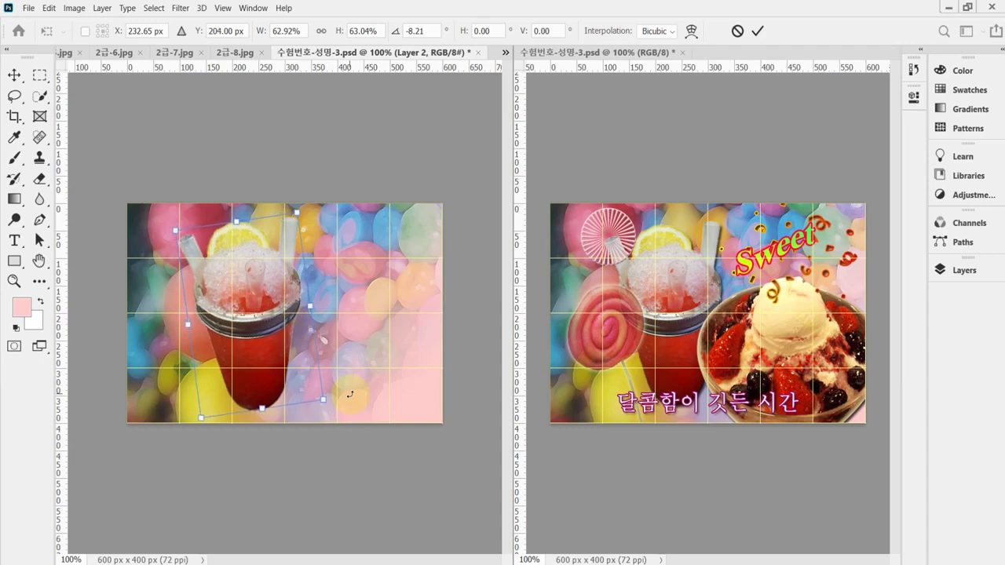
key(Down)
key(Right)
key(Right)
key(Right)
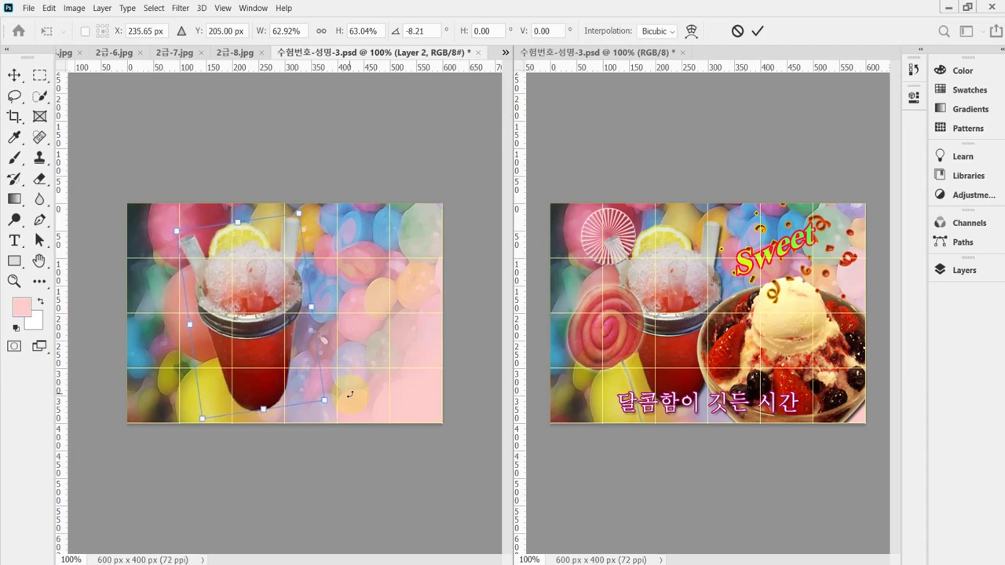
key(Down)
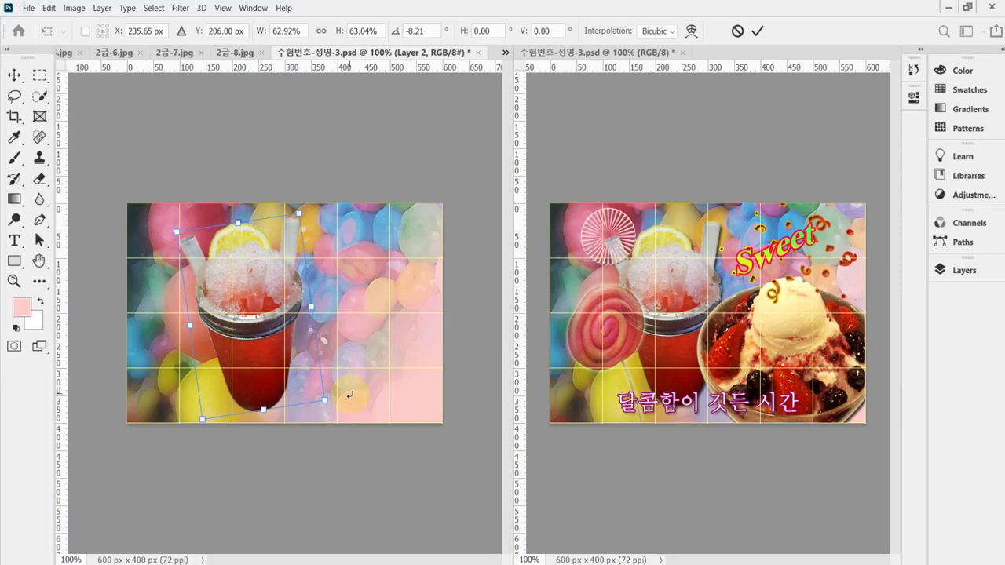
key(Left)
key(Left)
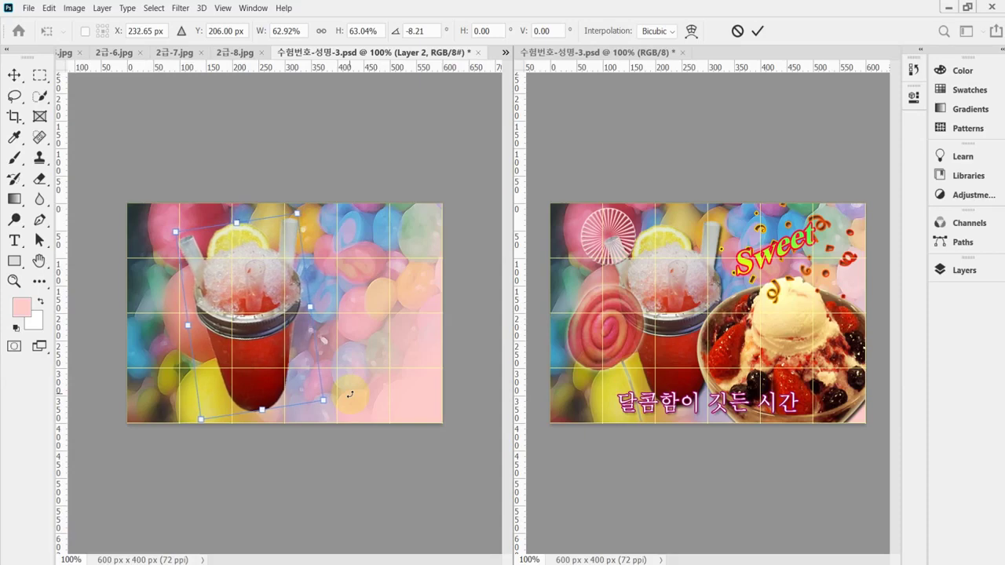
key(Return)
key(w)
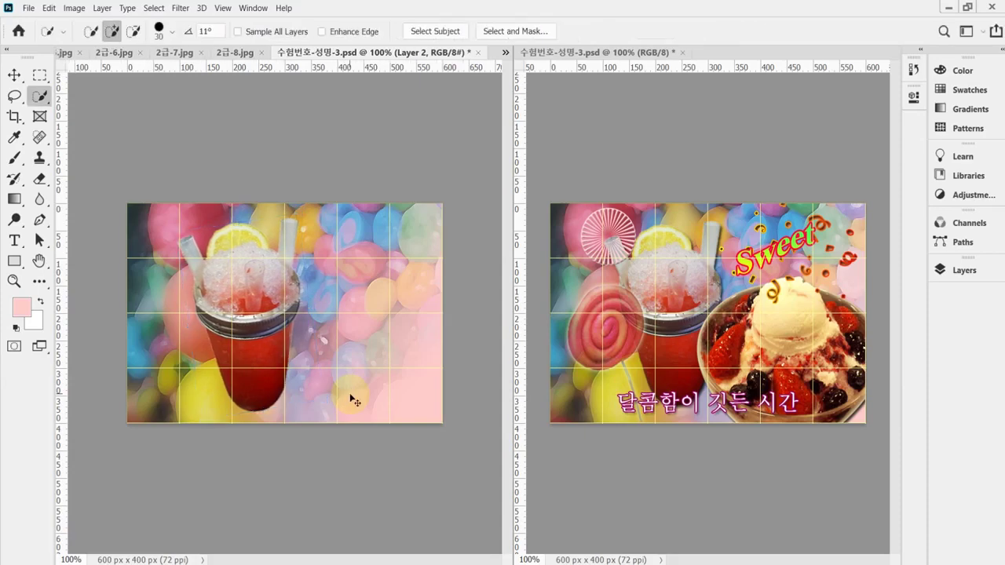
key(ctrl+s)
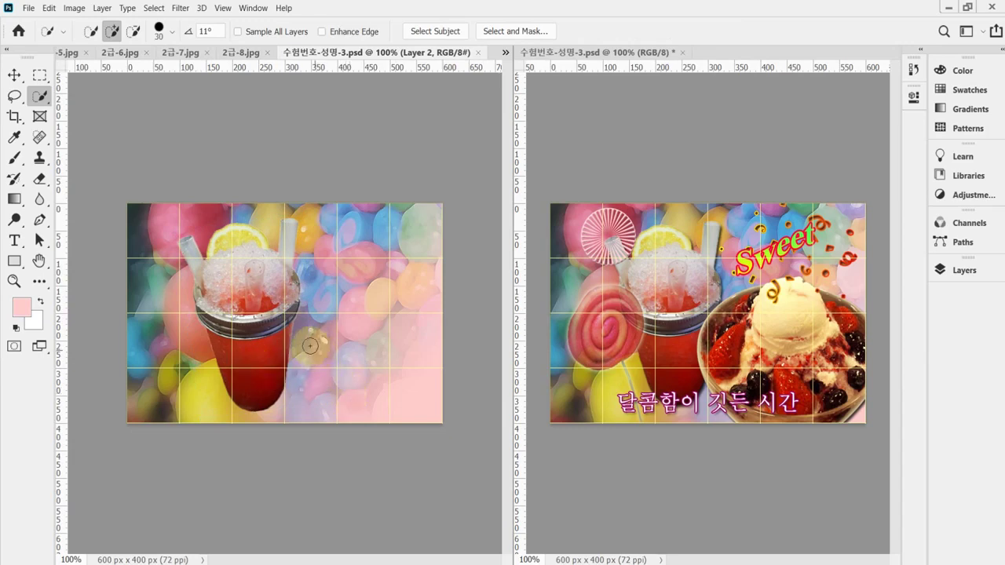
Add a Drop Shadow to the drink layer, Layer 2, with an angle of 120° and a distance of 5 px
click(965, 270)
click(782, 486)
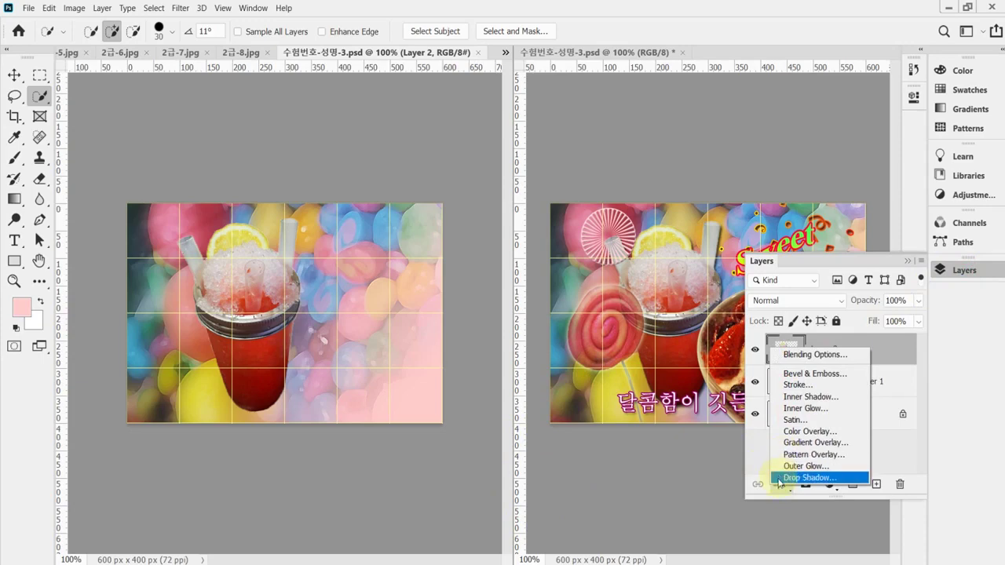
click(809, 478)
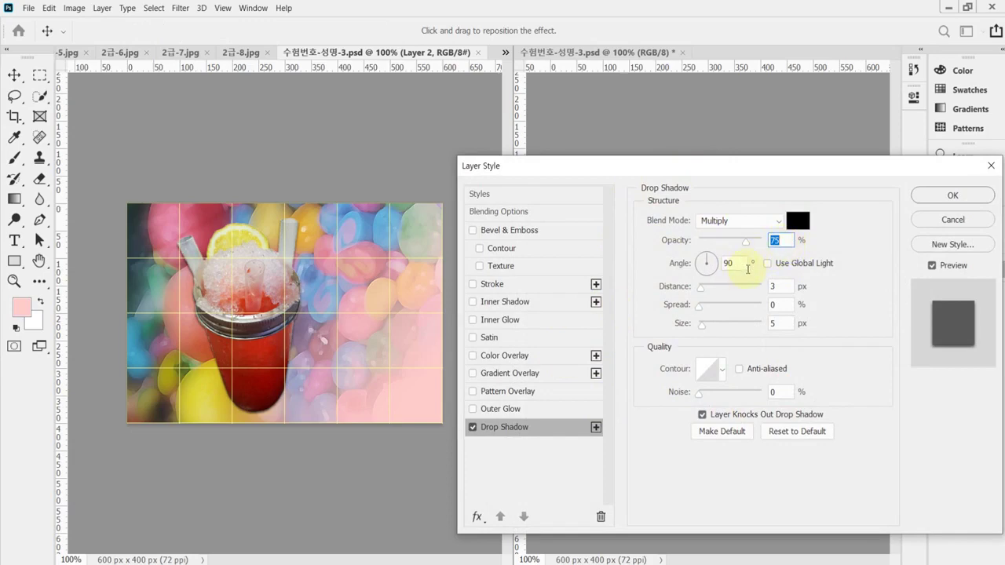
double_click(747, 268)
text(120)
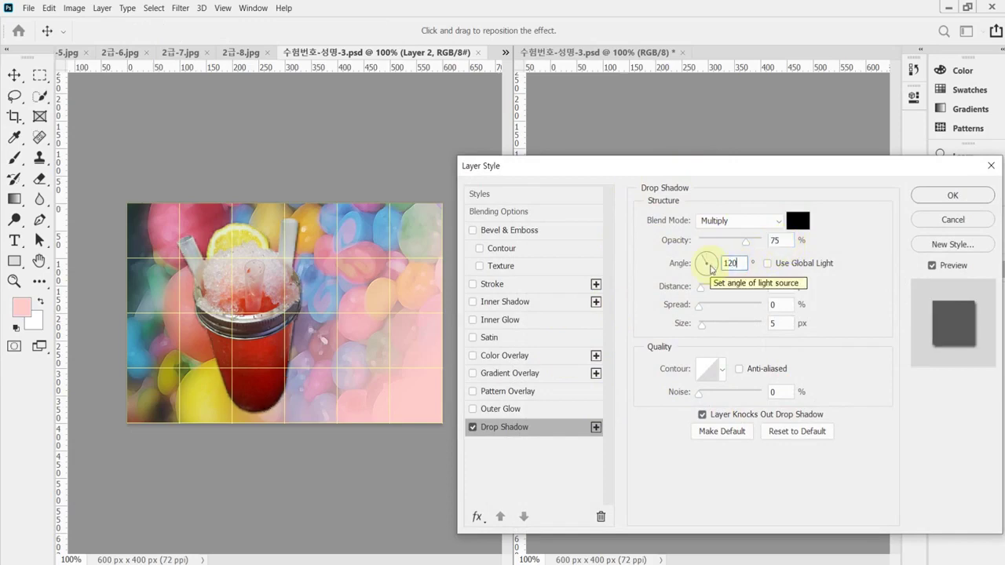
click(783, 287)
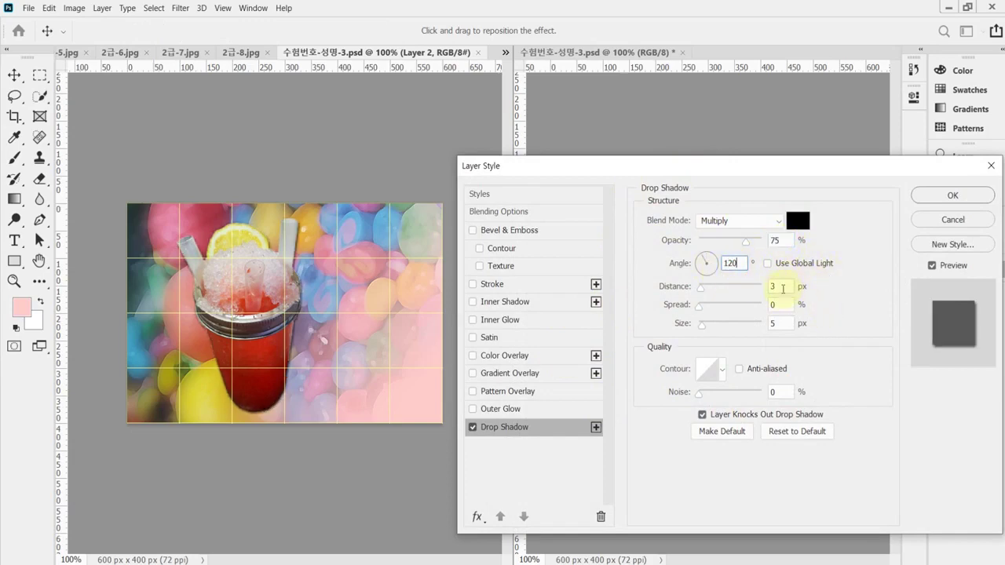
double_click(783, 287)
text(5)
click(955, 193)
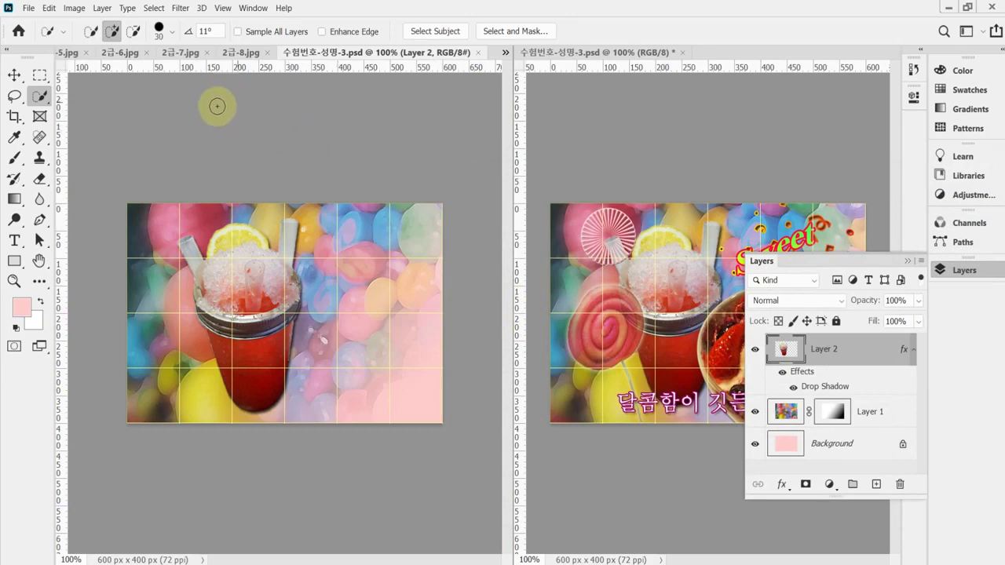
Switch to 2급-7.jpg, clear any selection and deselect the Work Path around the dessert bowl
click(177, 53)
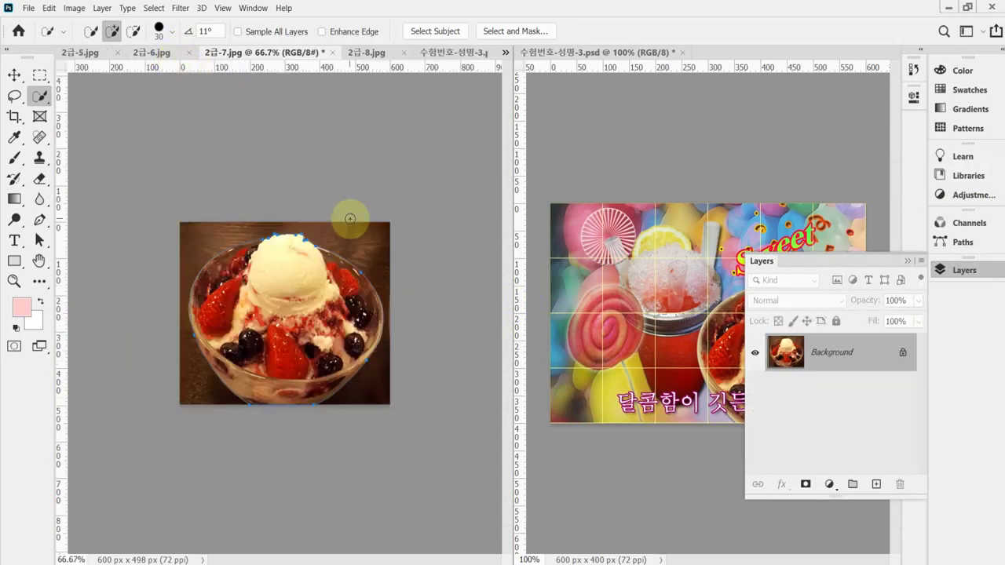
key(ctrl+a)
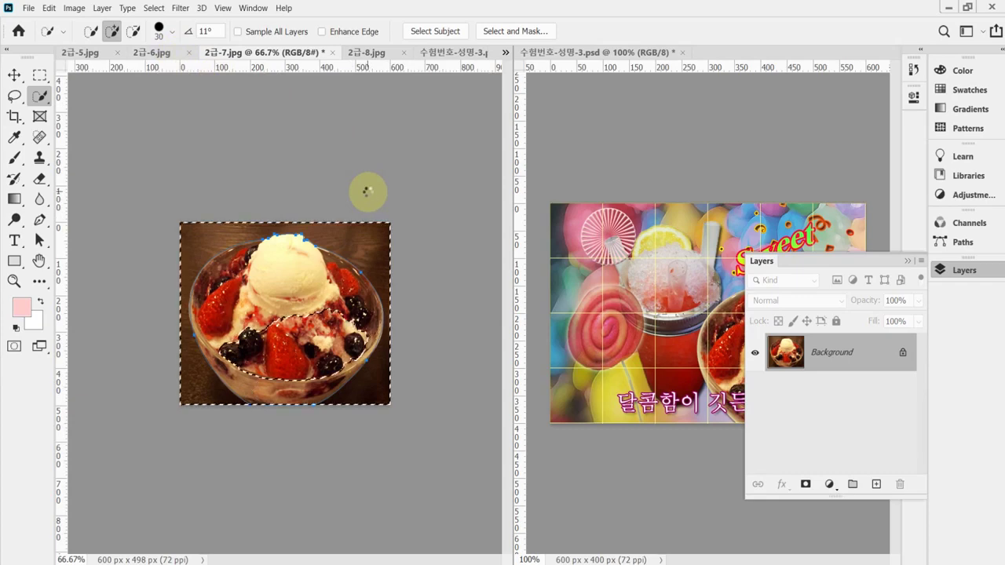
key(ctrl+d)
key(ctrl+plus)
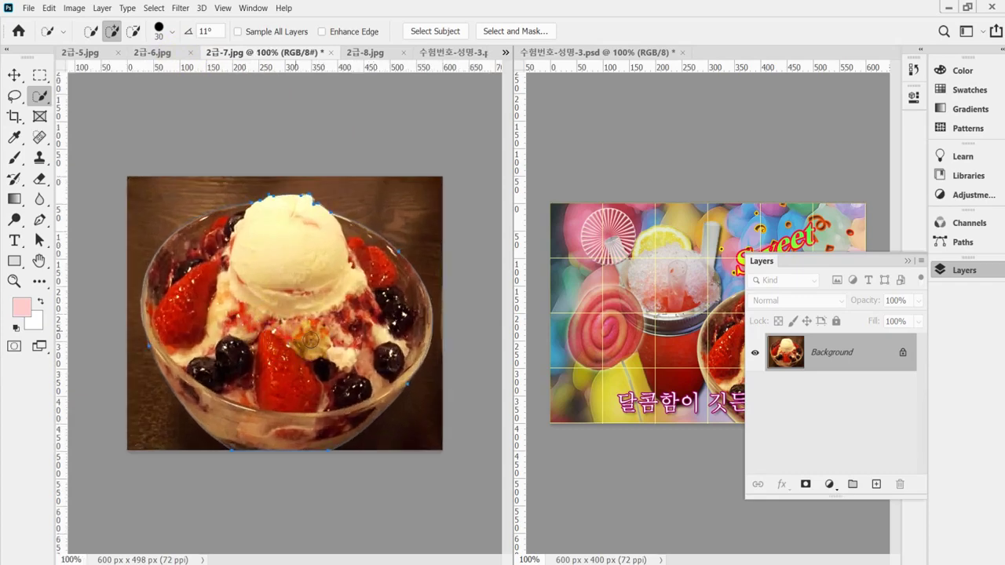
click(971, 244)
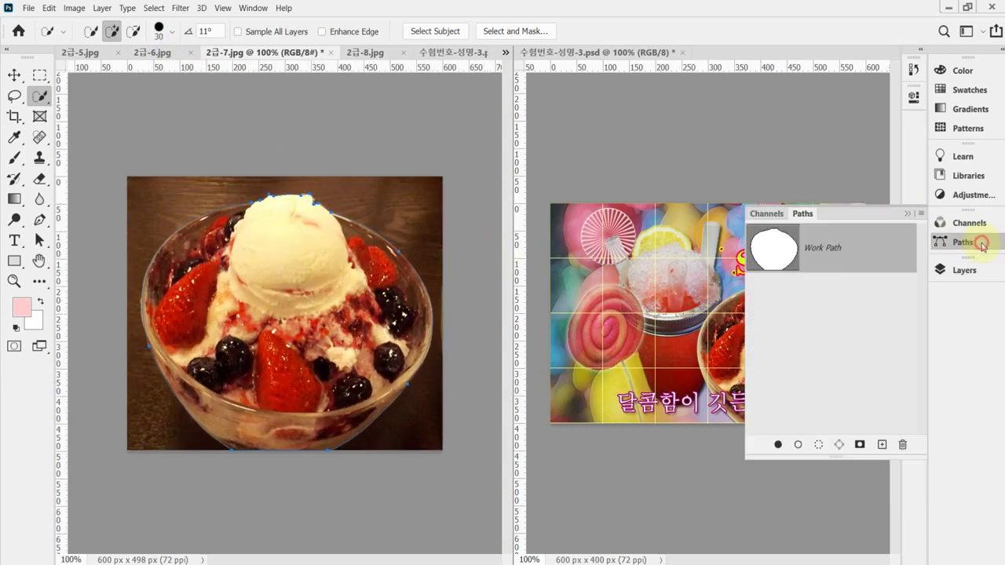
click(859, 319)
click(964, 244)
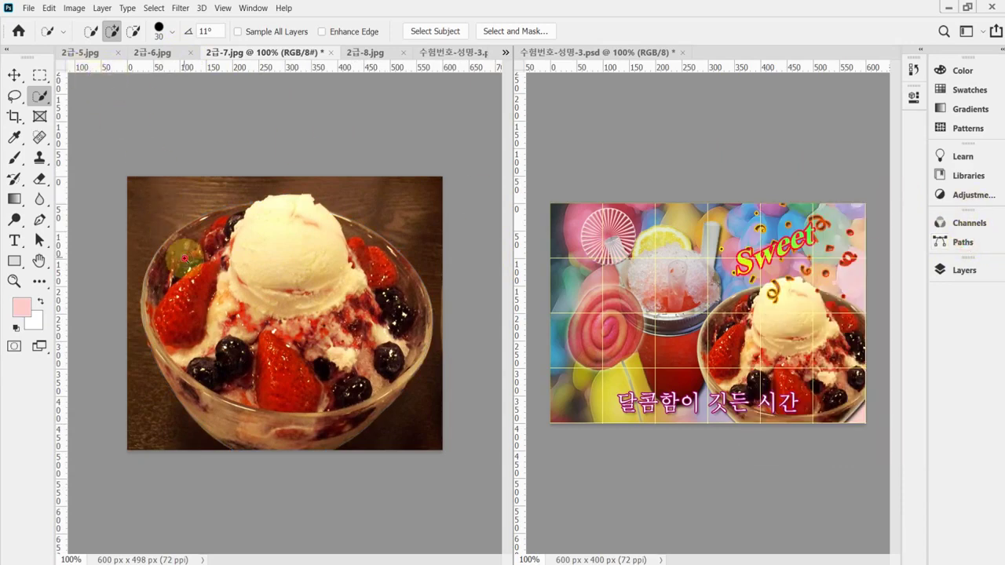
scroll(184, 257, up, 1)
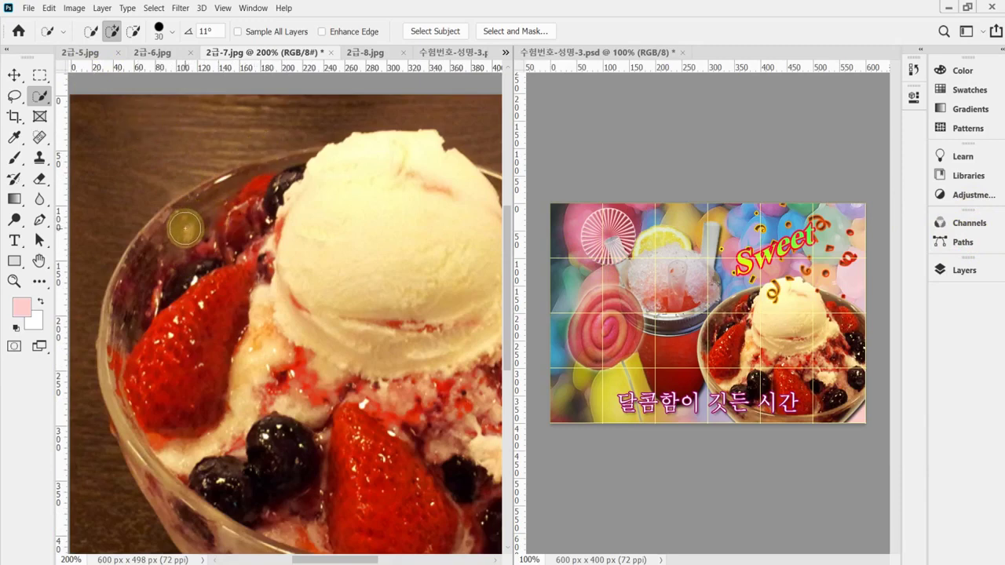
mouse_move(196, 206)
mouse_down()
mouse_move(314, 171)
mouse_move(290, 166)
mouse_move(196, 209)
mouse_move(274, 167)
mouse_move(264, 273)
mouse_up()
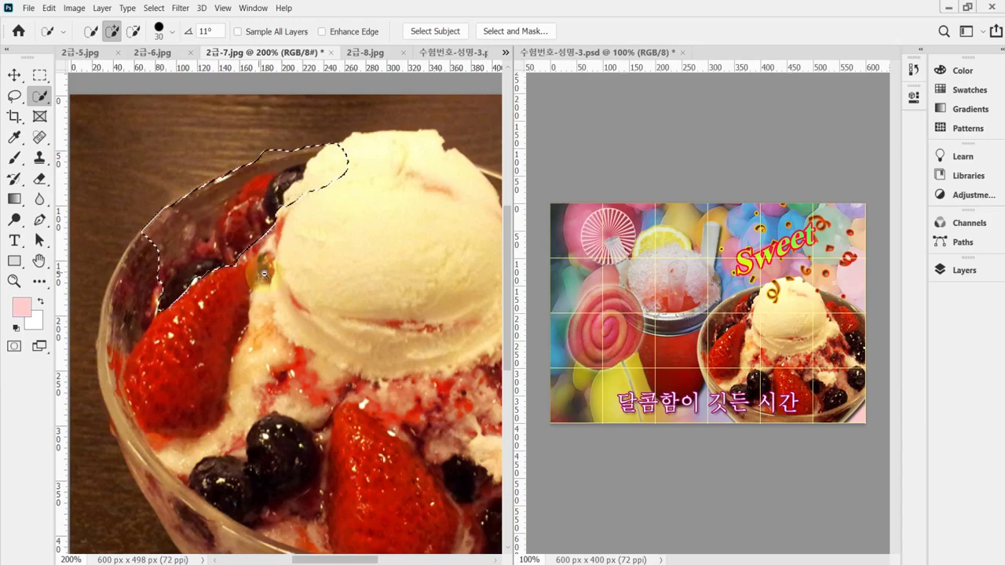
key(ctrl+minus)
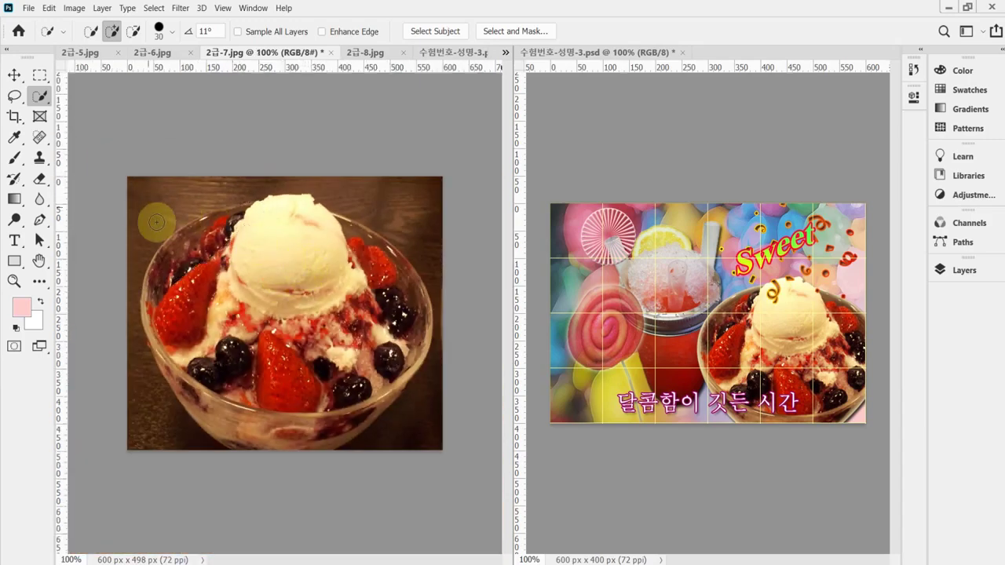
Choose the Pen Tool with the Exclude Overlapping Shapes path operation and widen the 2급-7.jpg document view
click(38, 220)
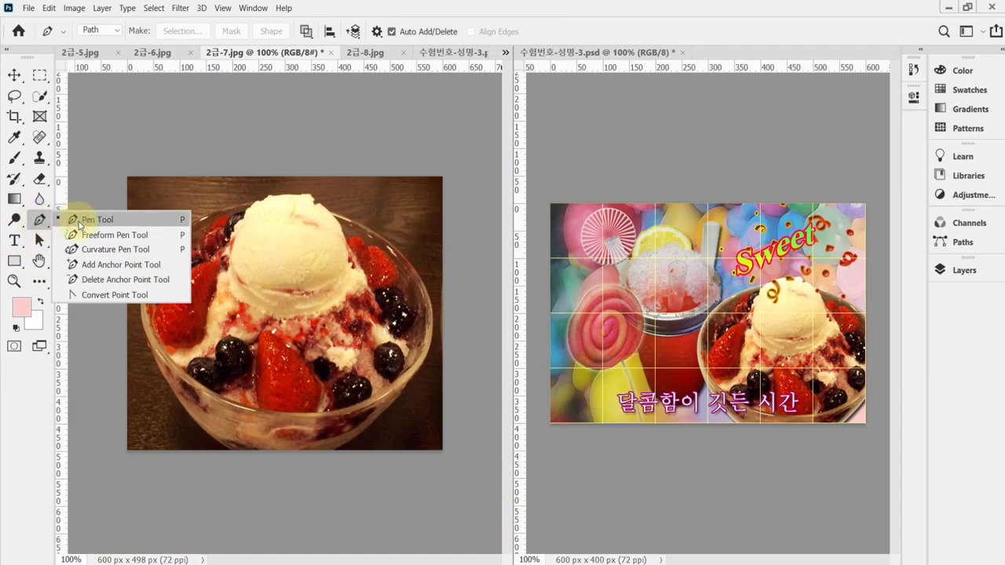
click(79, 225)
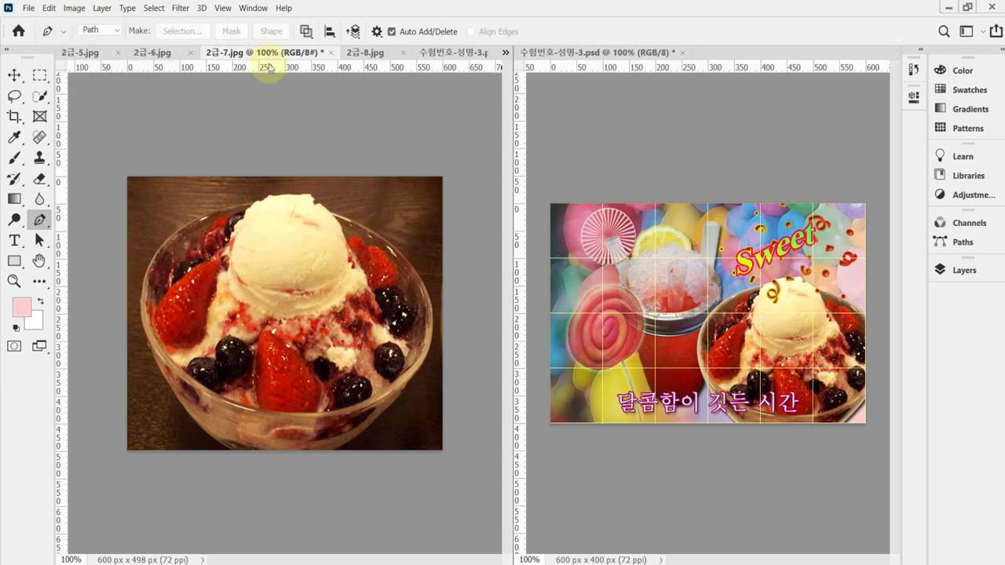
click(306, 33)
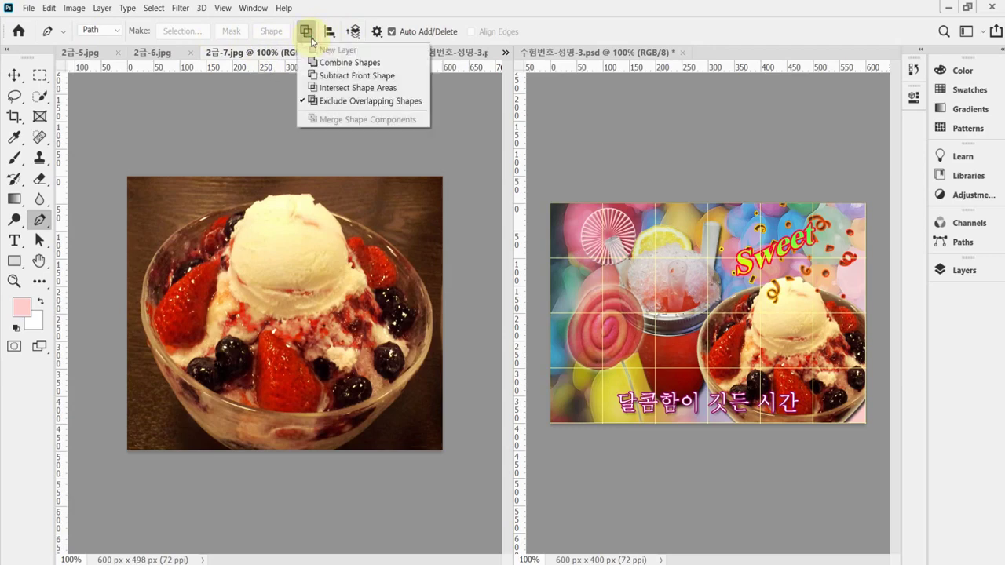
click(368, 102)
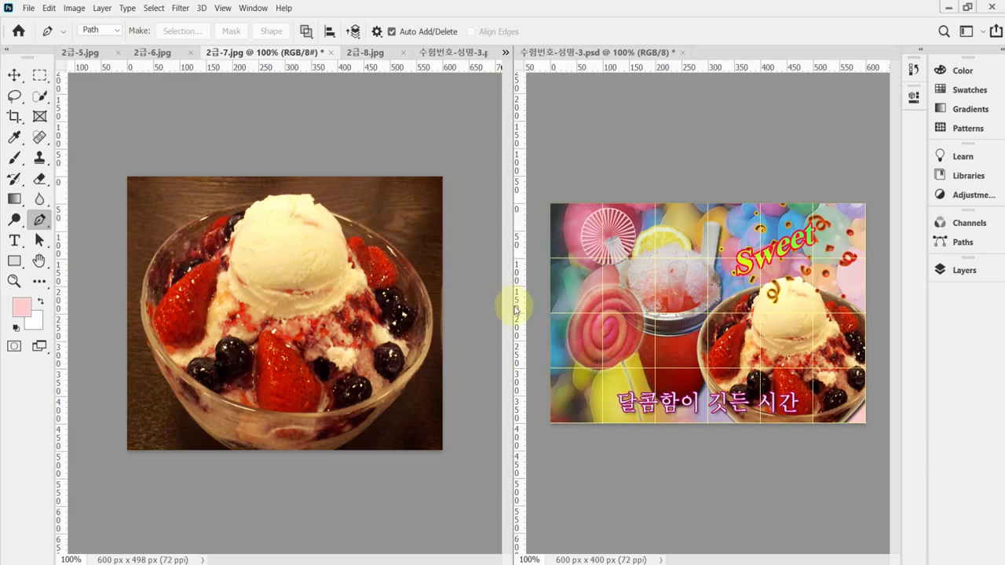
drag(512, 304, 549, 304)
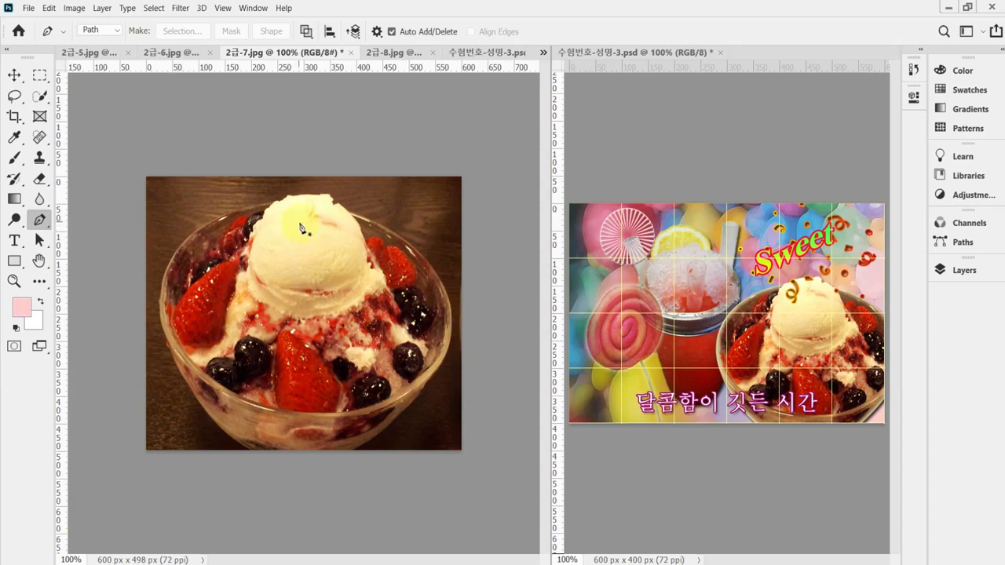
key(Caps_Lock)
key(Caps_Lock)
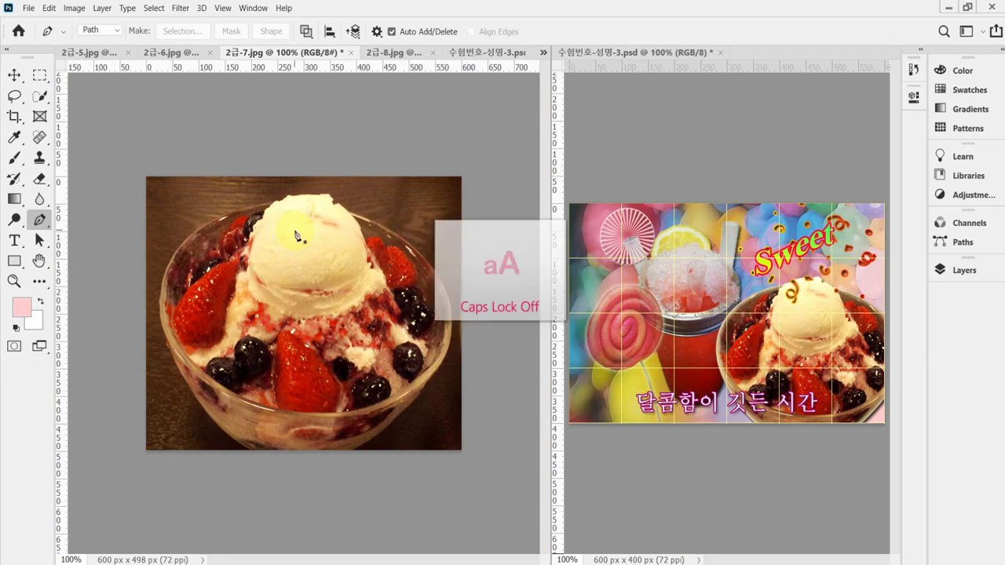
Start a path in 2급-7.jpg along the top edge of the ice cream scoop, up to where it meets the bowl's right rim
ctrl+click(276, 230)
ctrl+click(277, 229)
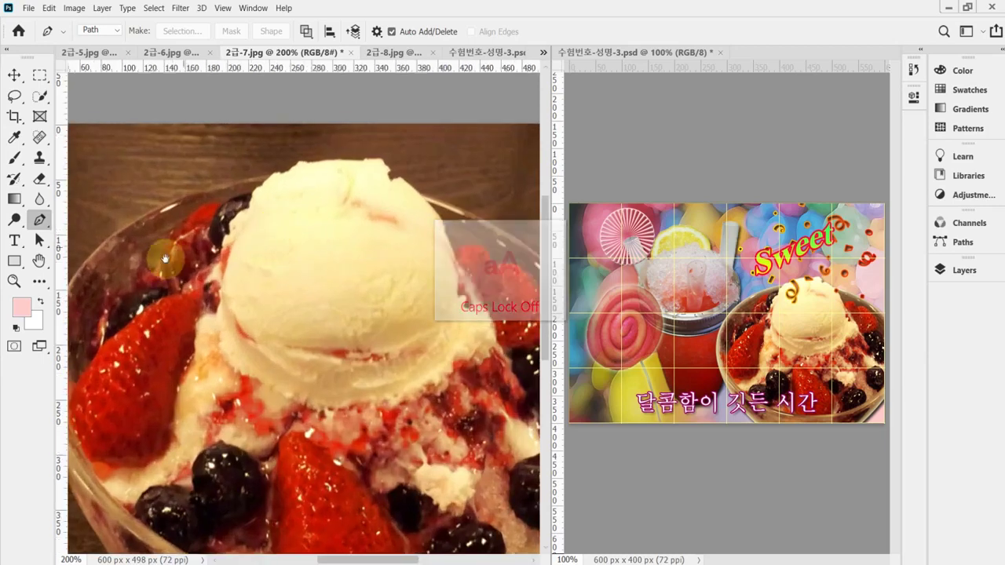
click(282, 179)
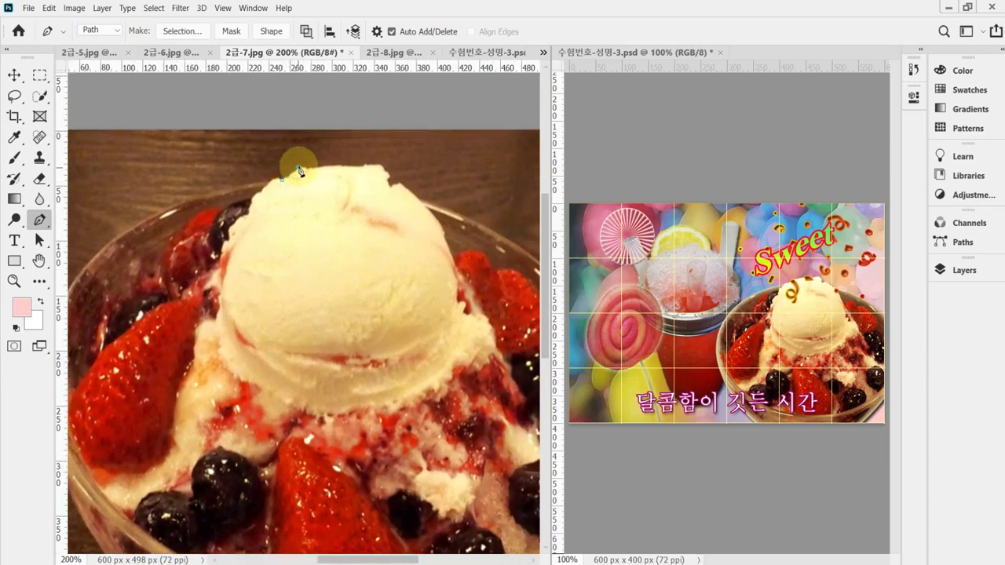
drag(298, 165, 389, 188)
click(384, 169)
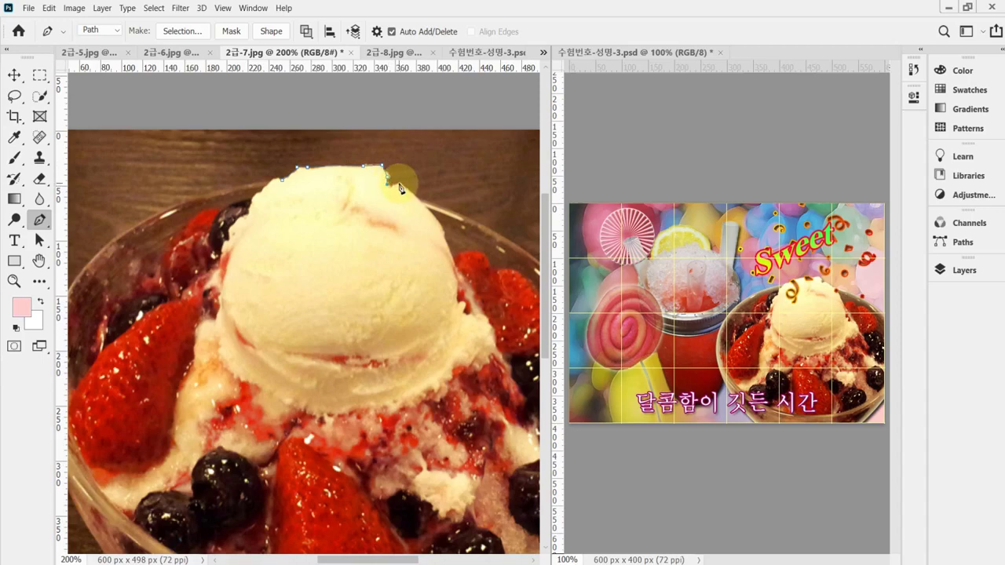
drag(408, 269, 296, 254)
click(313, 189)
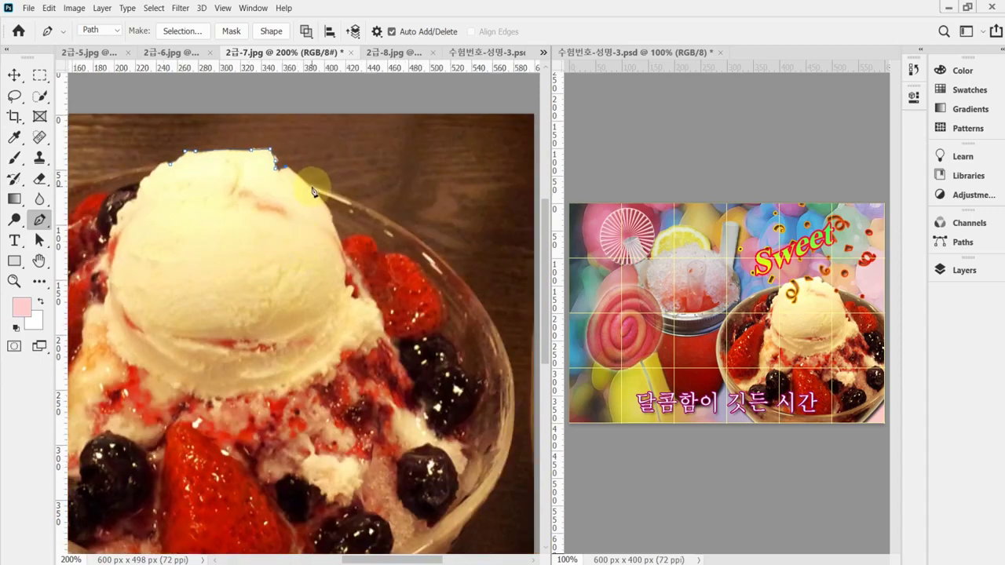
Continue the path down the bowl's right side, along the photo's lower edge and up to the bowl's left side with curved segments
key(ctrl+minus)
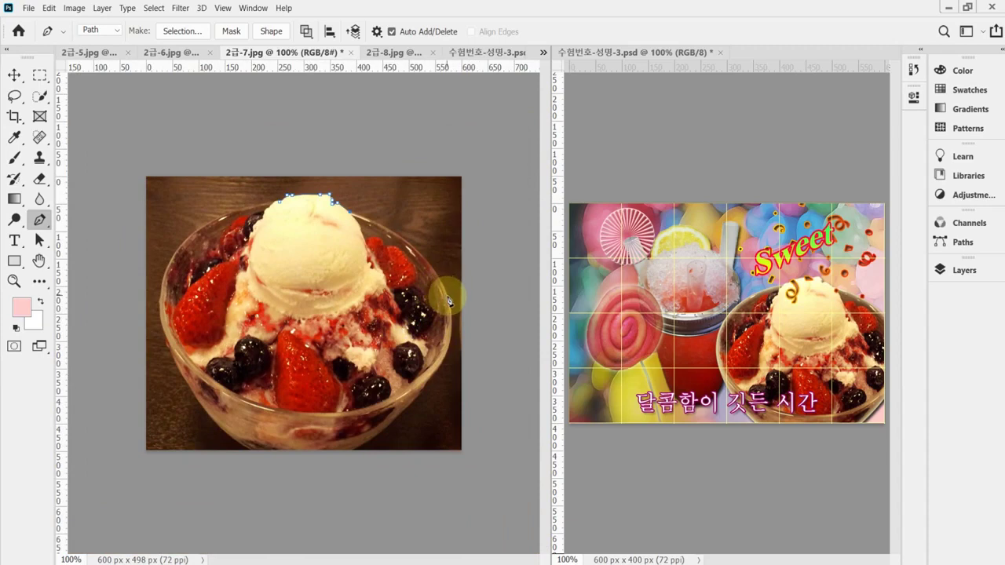
drag(448, 300, 466, 357)
drag(353, 458, 311, 482)
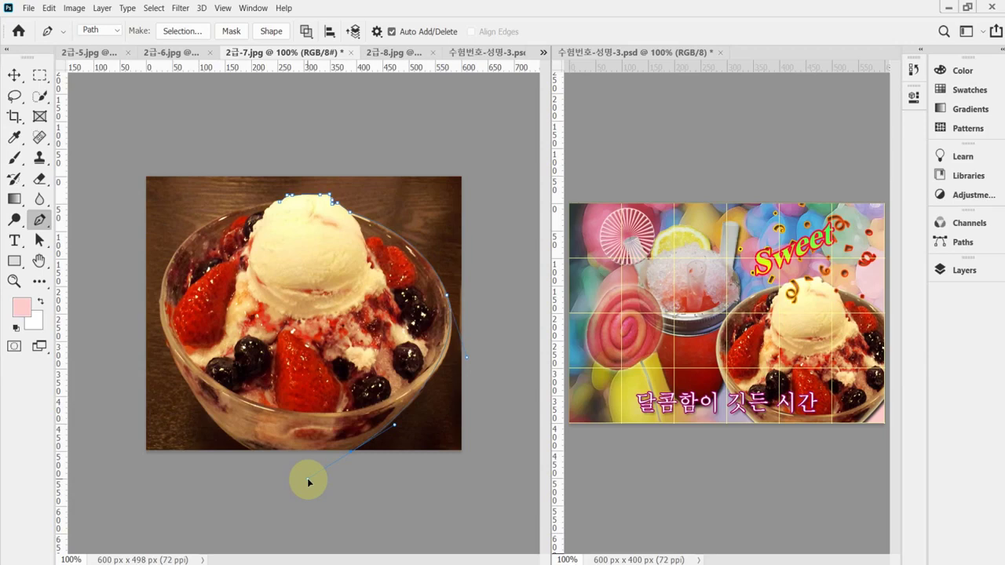
drag(308, 483, 354, 459)
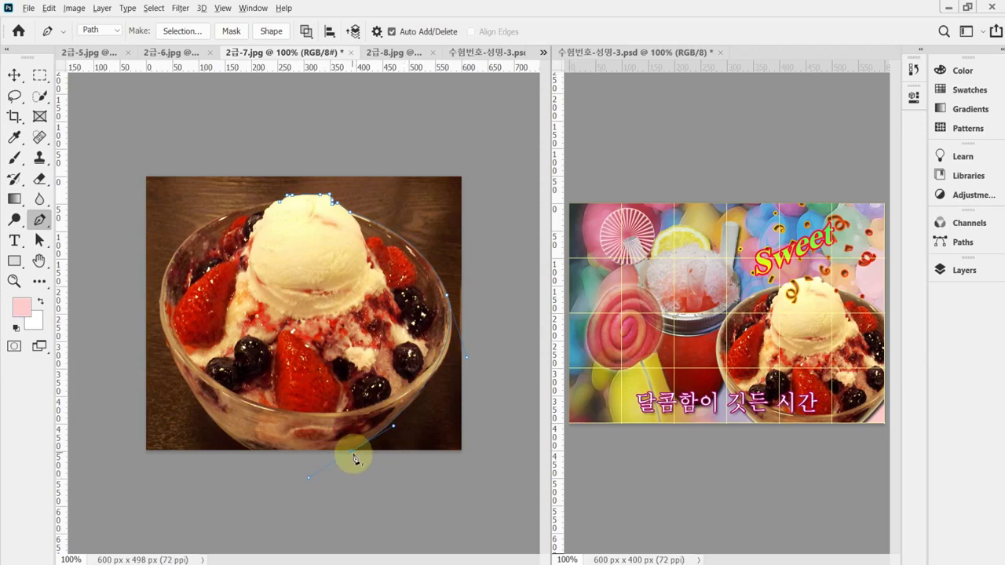
drag(354, 459, 352, 456)
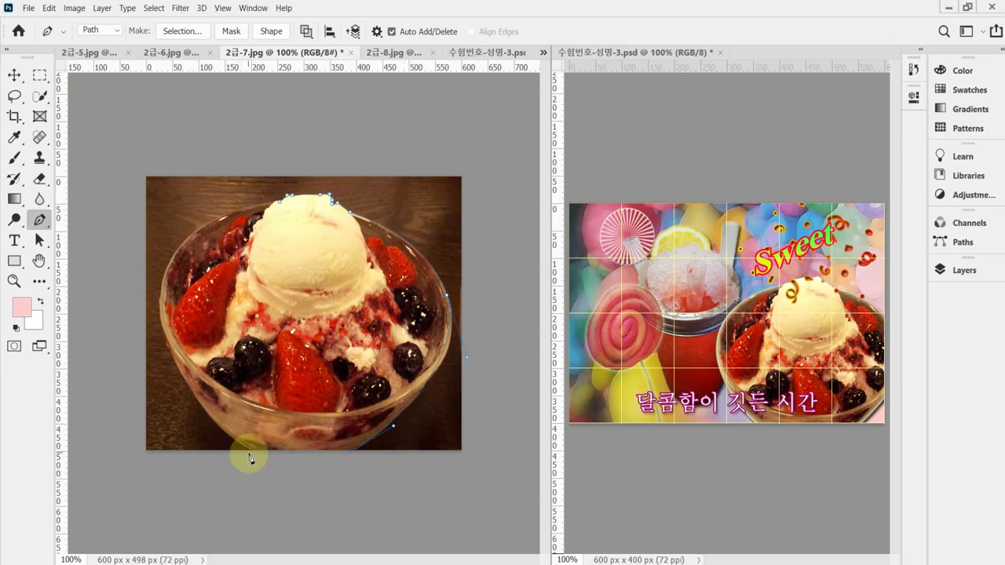
click(249, 454)
drag(160, 320, 148, 238)
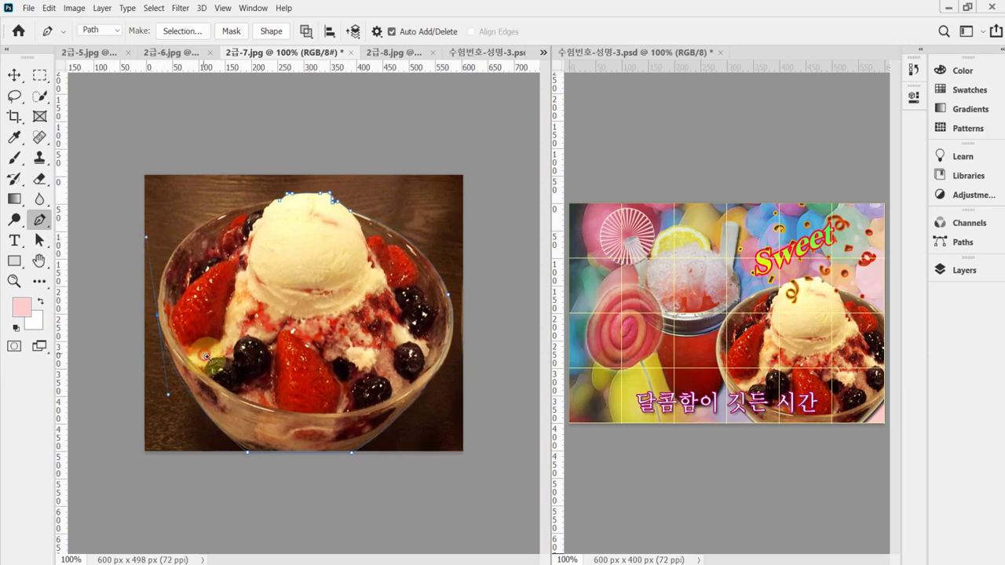
Adjust the lower-edge anchor and the left-side curve handles to fit the bowl's lower-left contour, and remove the left anchor's outgoing handle
scroll(204, 345, up, 1)
drag(115, 283, 117, 273)
drag(323, 504, 323, 477)
click(294, 526)
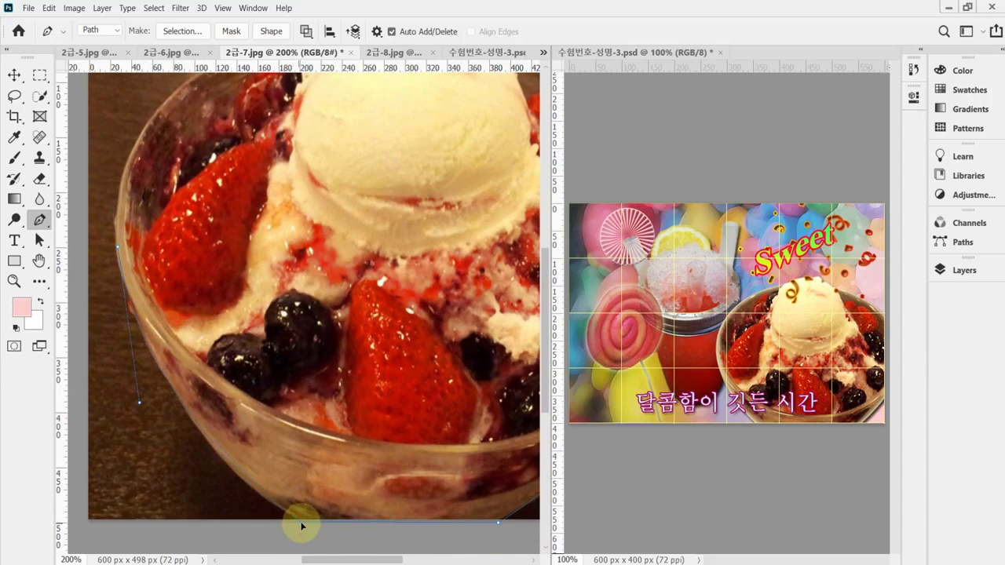
drag(142, 410, 162, 451)
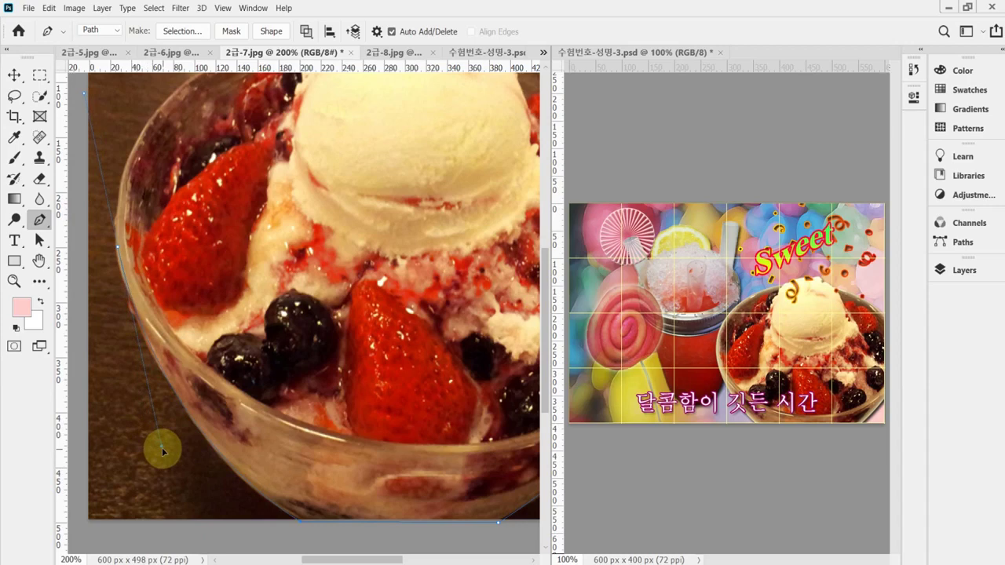
drag(163, 450, 163, 451)
drag(208, 266, 214, 345)
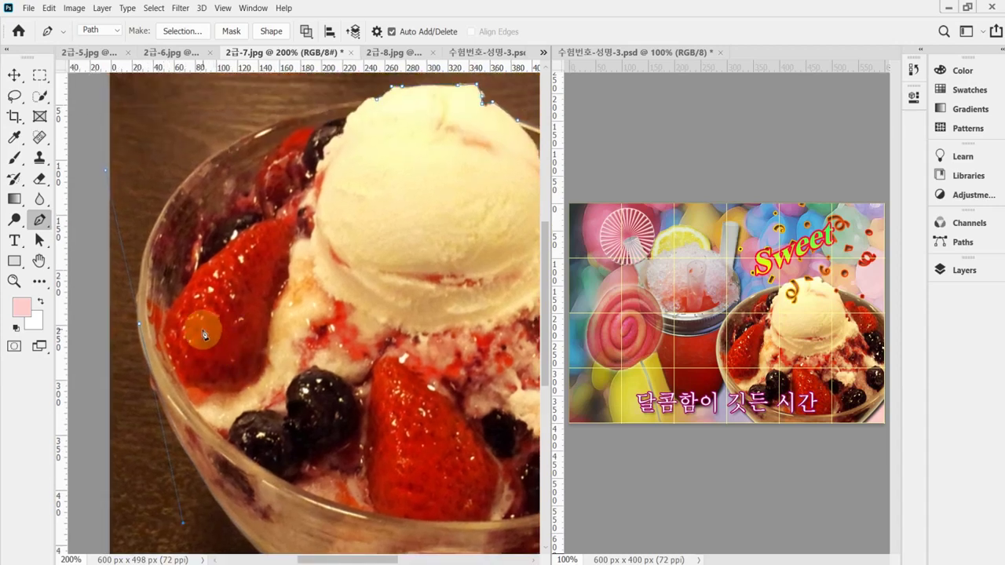
drag(139, 325, 170, 360)
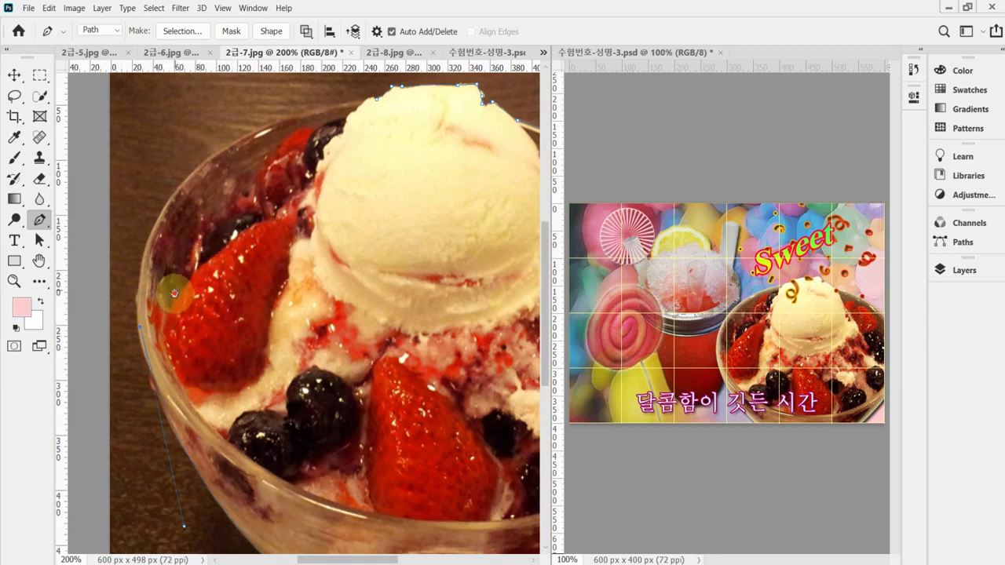
Trace the bowl's upper-left rim to the ice cream and close the path at its starting anchor
scroll(236, 204, up, 2)
drag(266, 154, 429, 95)
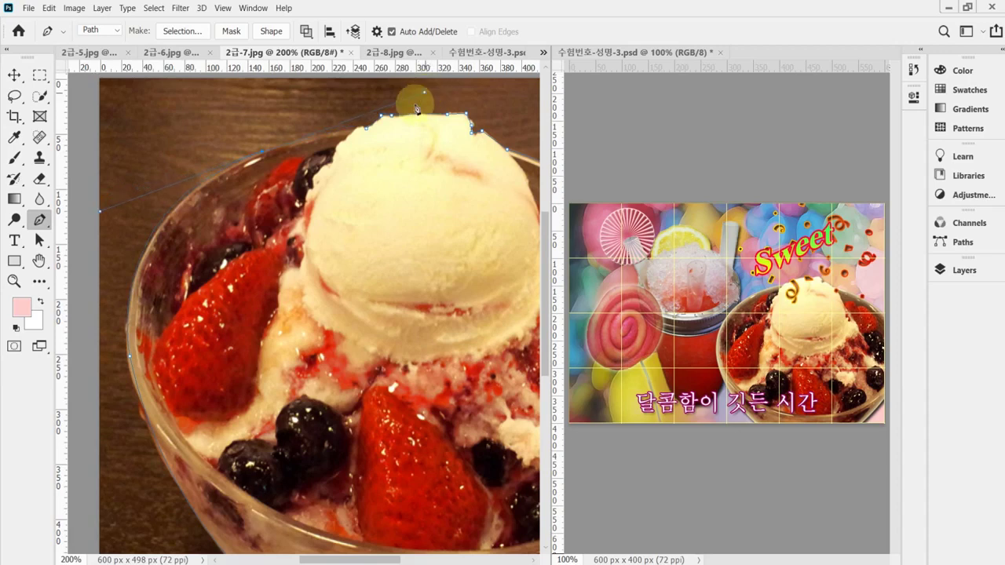
alt+click(265, 154)
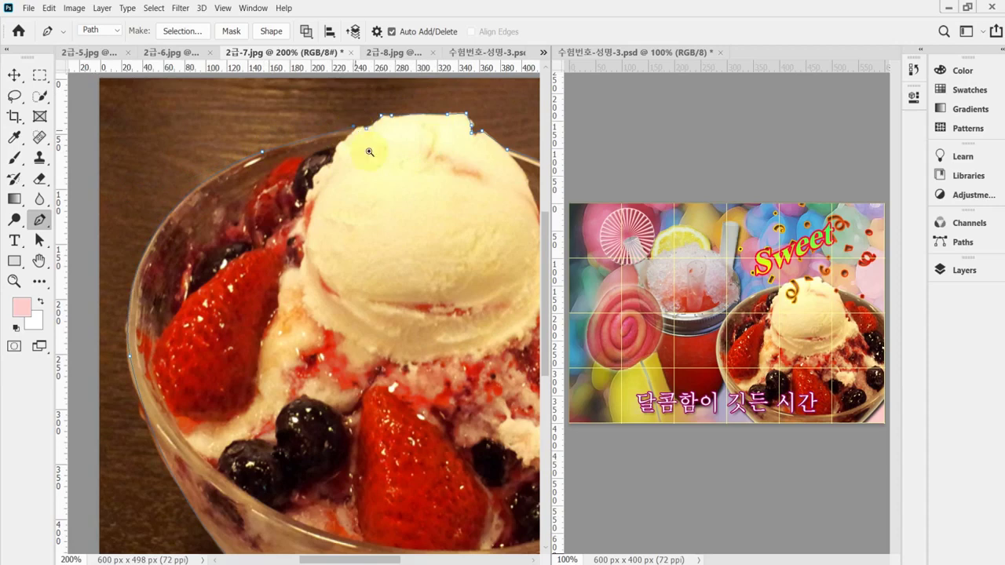
scroll(355, 132, up, 1)
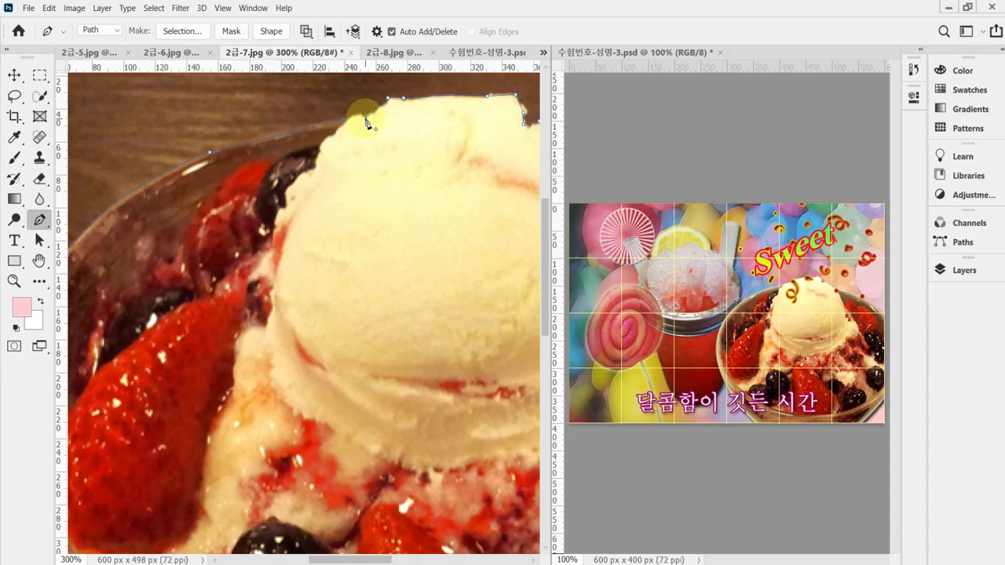
click(366, 119)
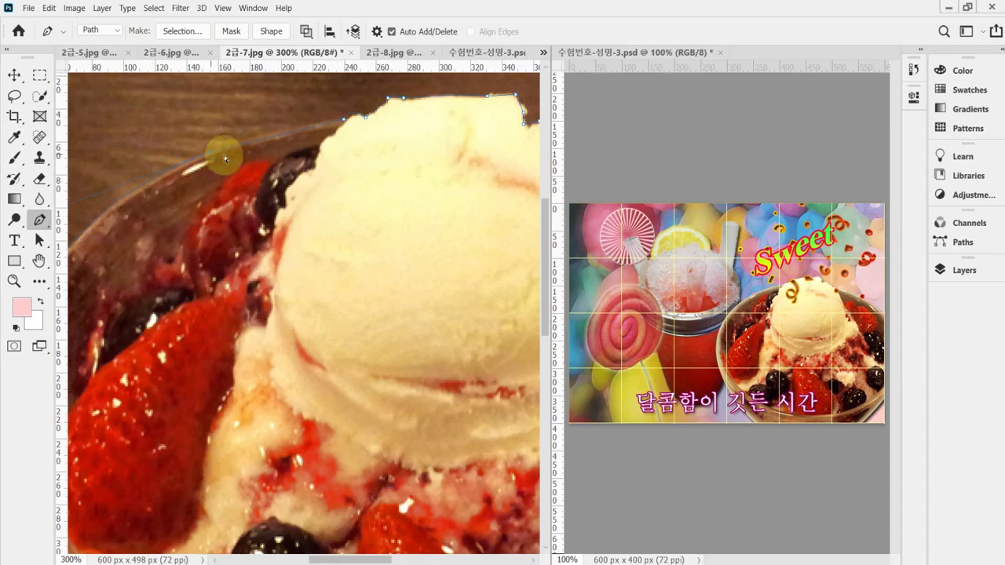
Convert the dessert bowl path to a selection, copy it and paste it into 수험번호-성명-3.psd
key(ctrl+minus)
key(ctrl+minus)
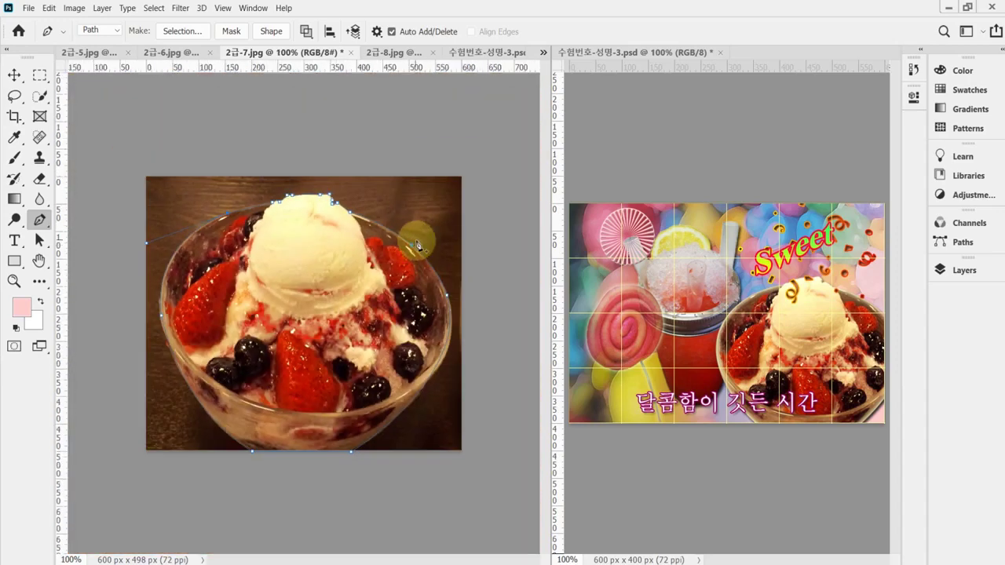
key(ctrl+Return)
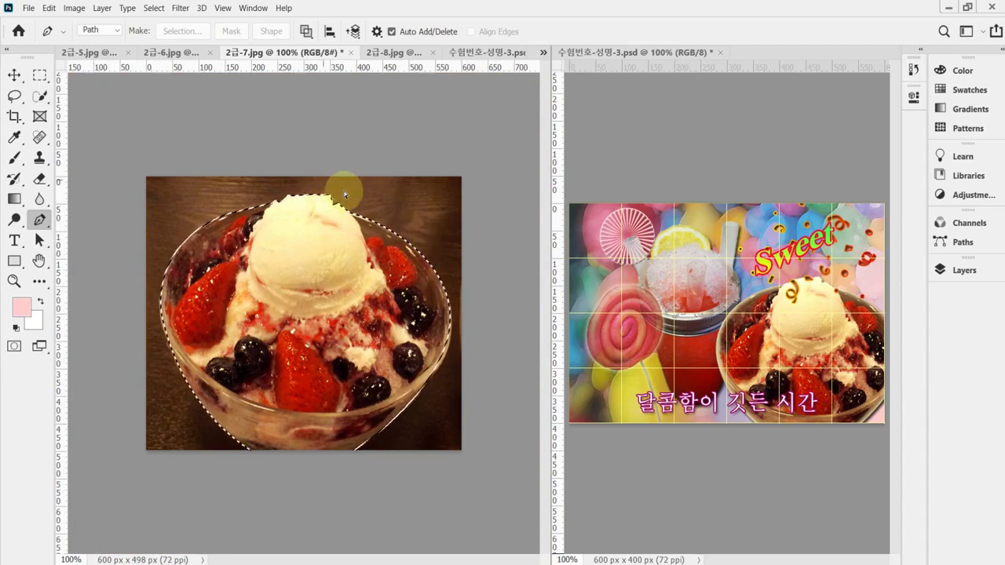
click(472, 58)
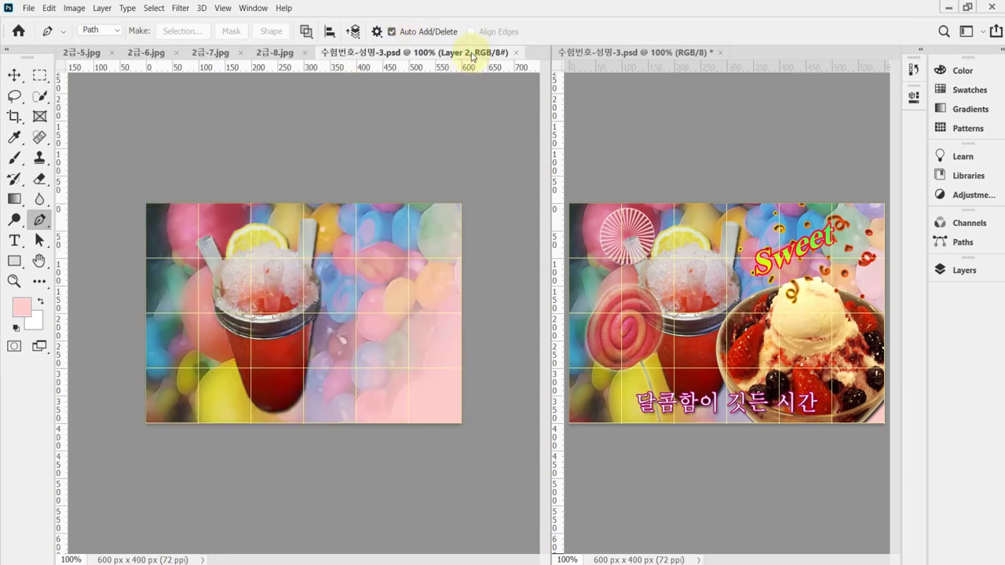
key(ctrl+v)
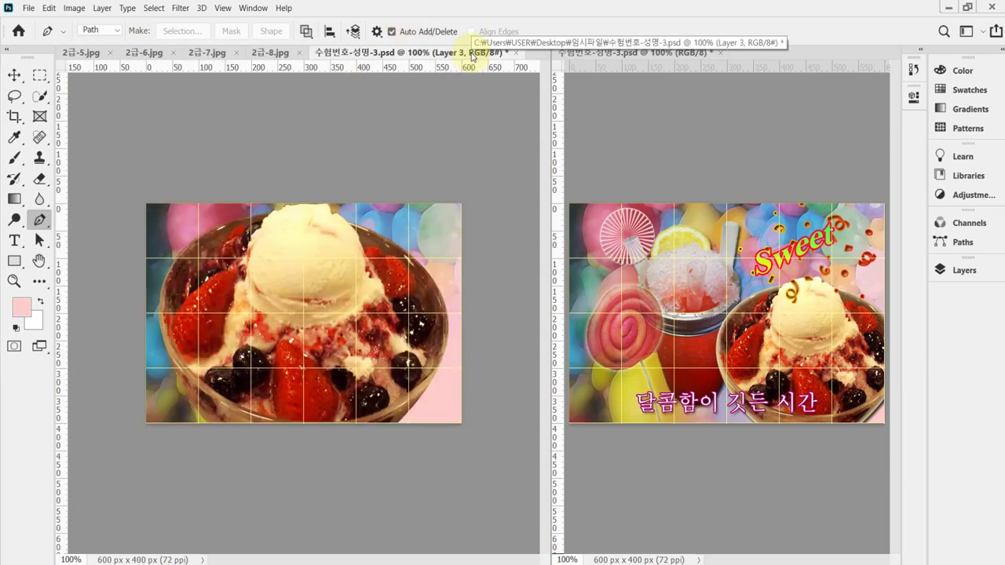
Scale the pasted dessert bowl down proportionally to about 67% and move it toward the canvas's lower-right corner
key(ctrl+t)
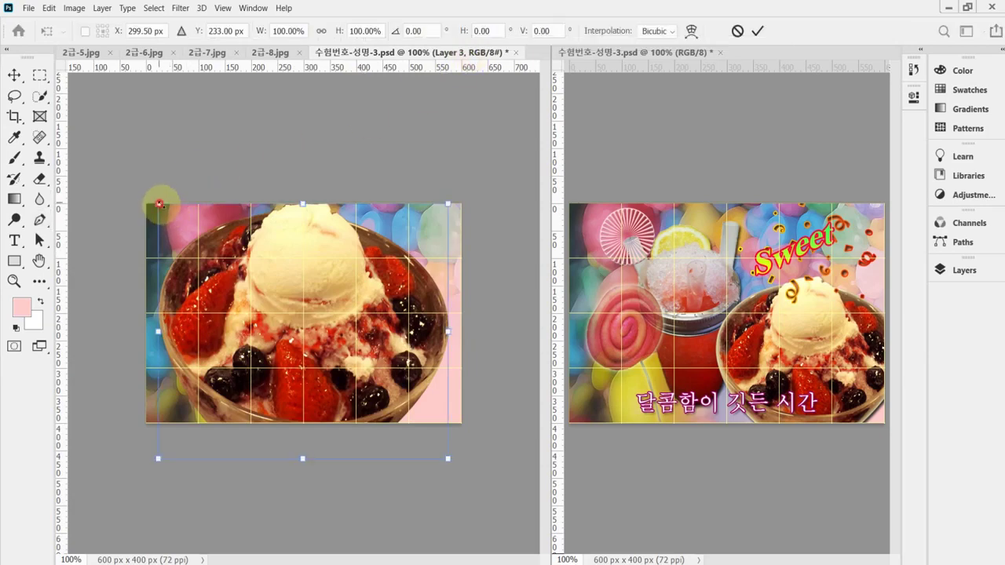
drag(159, 204, 265, 274)
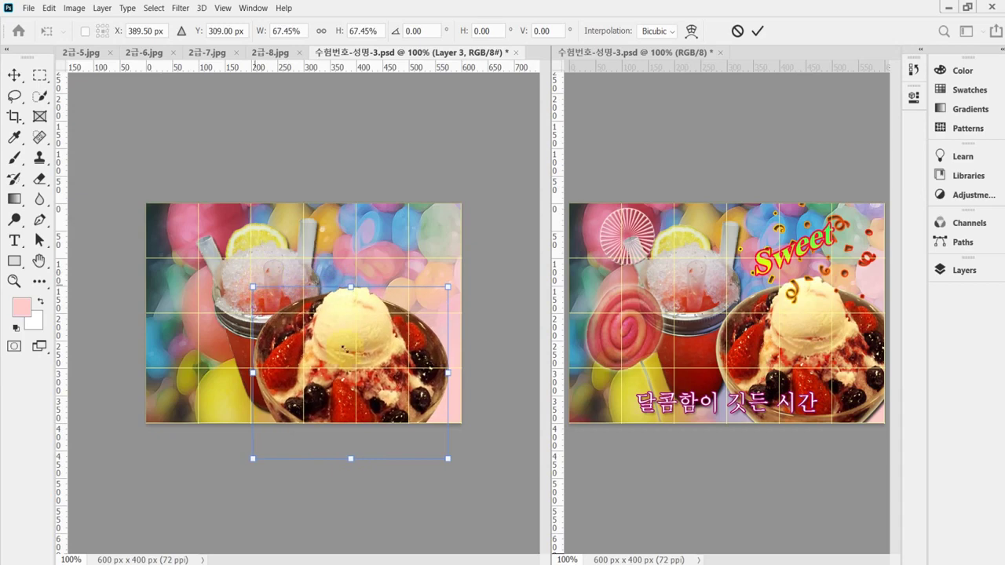
drag(368, 348, 402, 331)
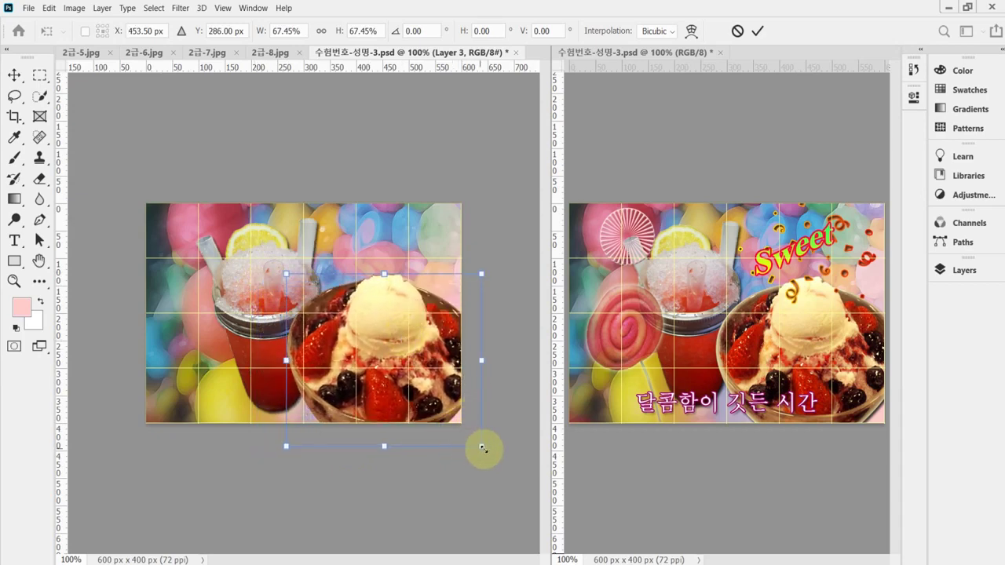
Rotate the bowl to about -6.5° and reduce it further to 60.60%, repositioning it as in the sample
mouse_move(482, 448)
mouse_down()
mouse_move(467, 430)
mouse_move(499, 446)
mouse_up()
drag(395, 404, 407, 397)
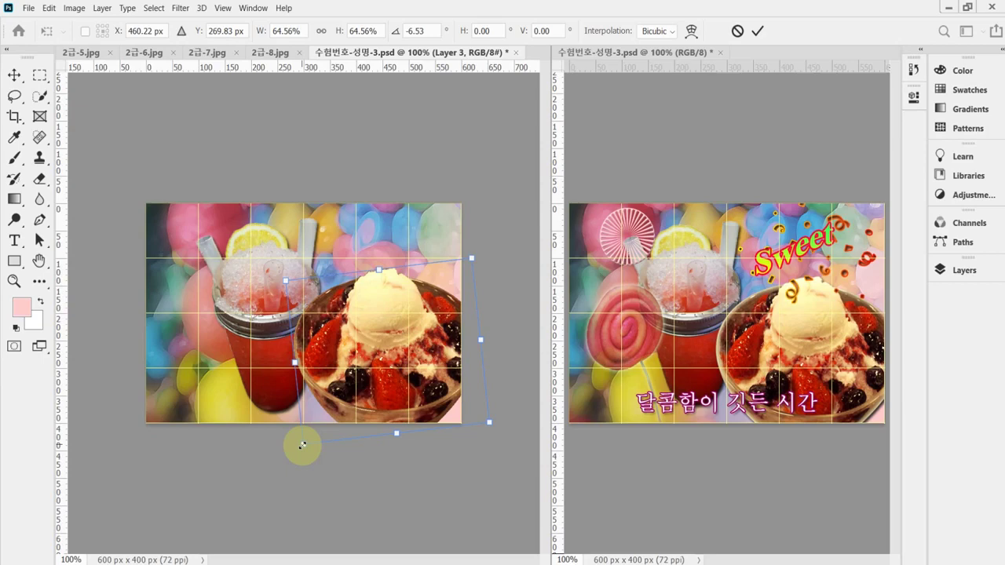
drag(285, 280, 290, 285)
drag(389, 408, 385, 408)
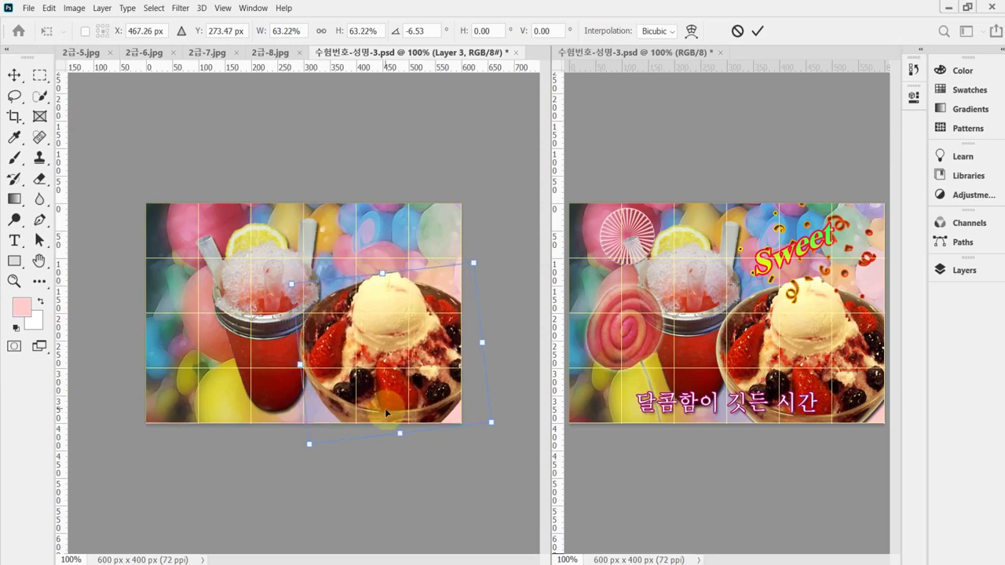
drag(474, 262, 467, 269)
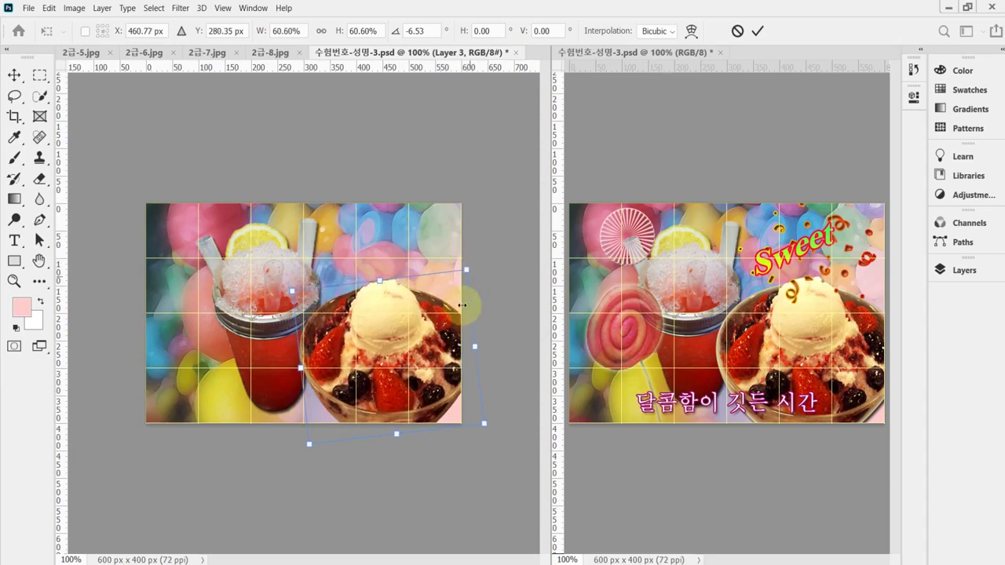
Nudge the bowl up and left to about X 451.77 px, Y 273.35 px
key(Up)
key(Up)
key(Up)
key(Up)
key(Up)
key(Up)
key(Up)
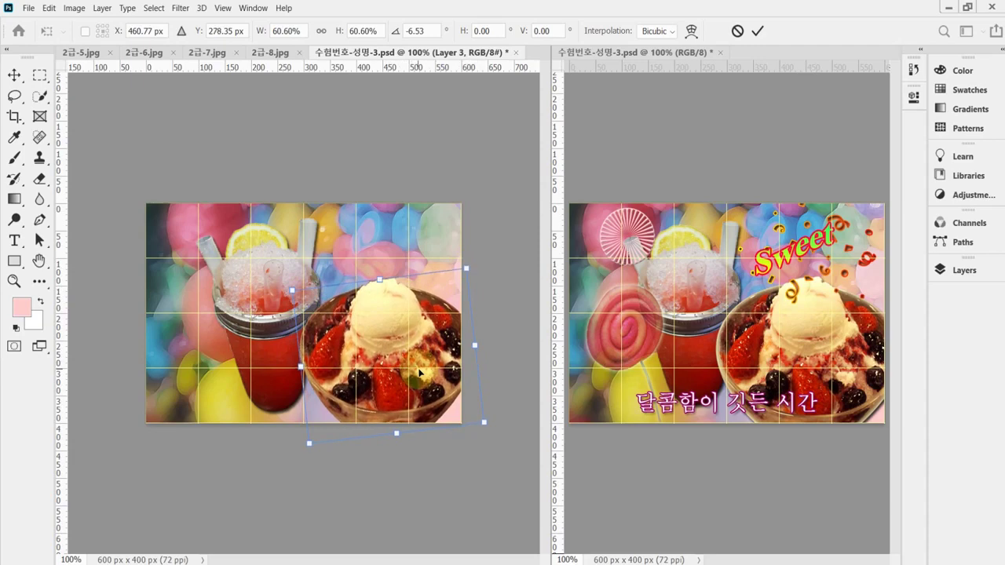
key(Left)
key(Left)
key(Left)
key(Left)
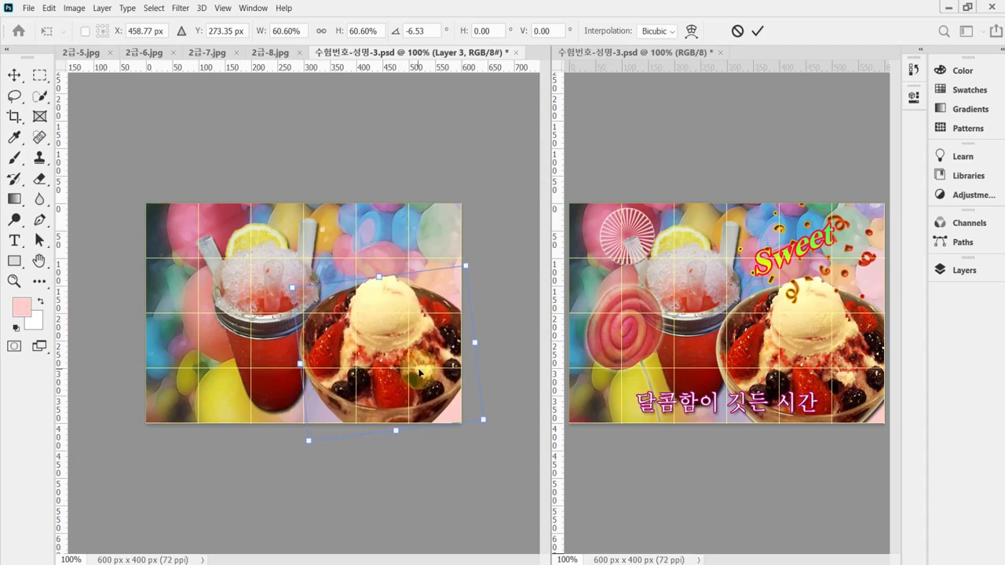
key(Left)
key(Left)
key(Left)
key(Left)
key(Left)
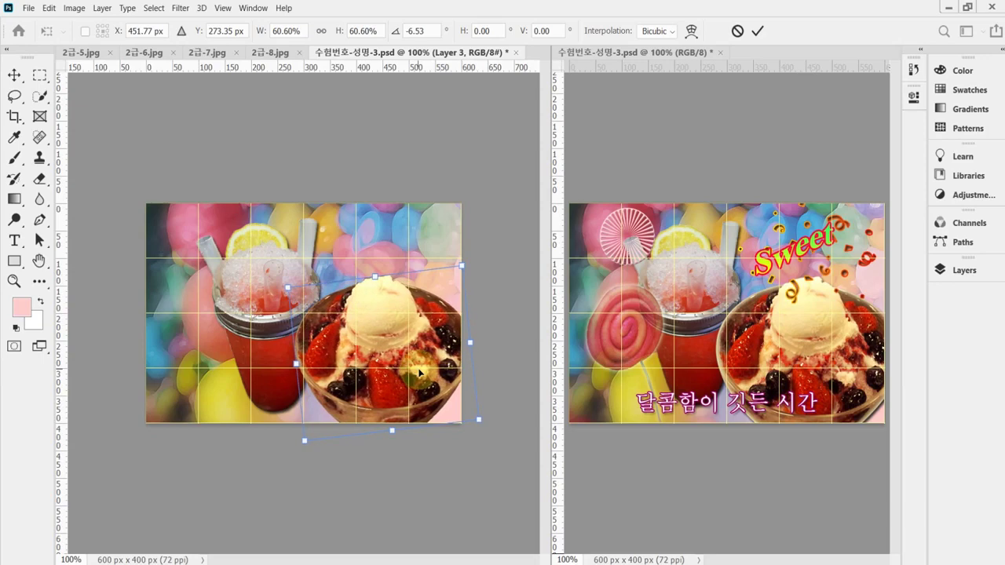
Fine-tune the bowl's size and position against the sample, apply the transformation and save the document
drag(304, 440, 298, 444)
drag(384, 357, 392, 362)
key(Return)
key(p)
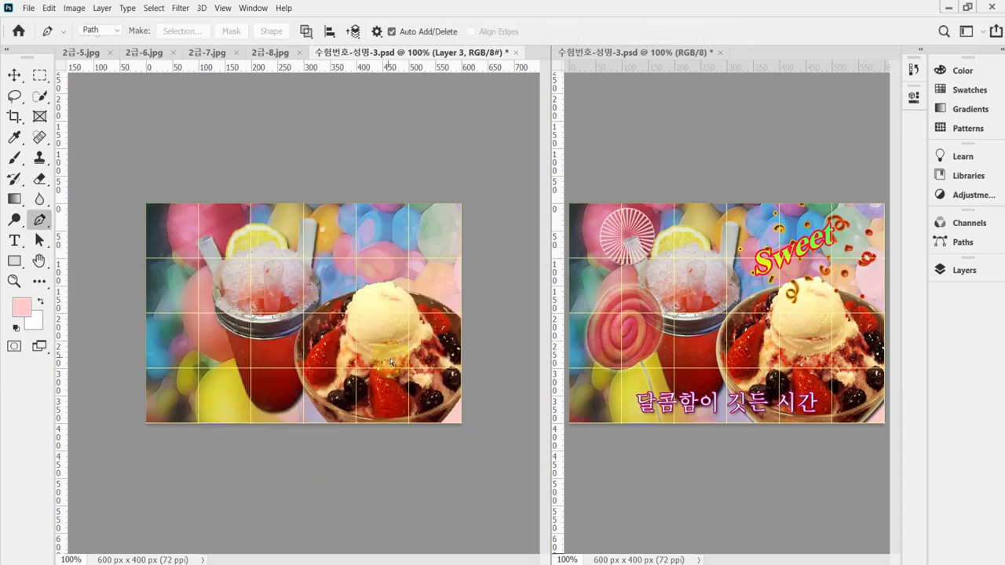
key(ctrl+s)
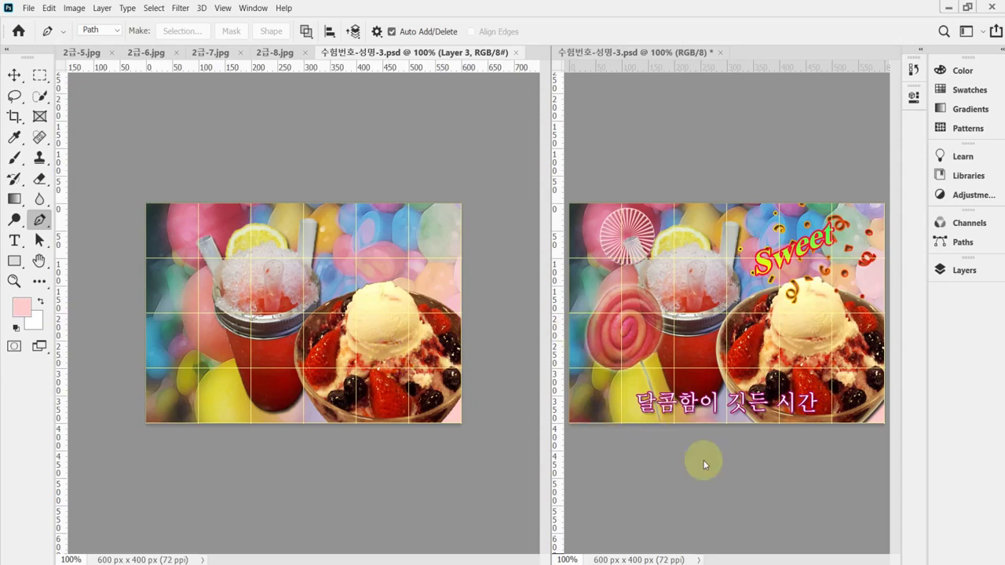
Add an Inner Glow effect with a size of 15 px to the dessert bowl layer
click(958, 271)
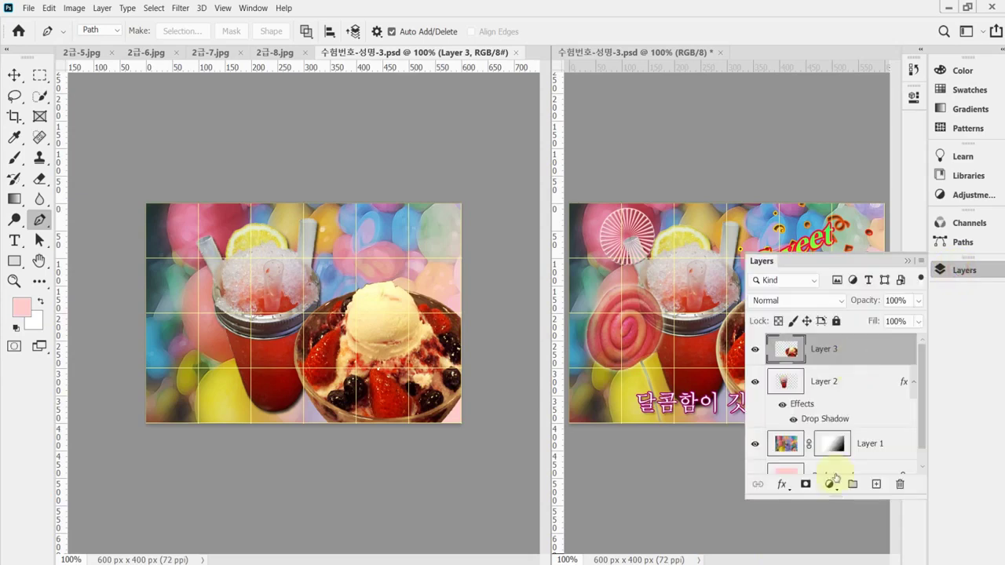
click(784, 485)
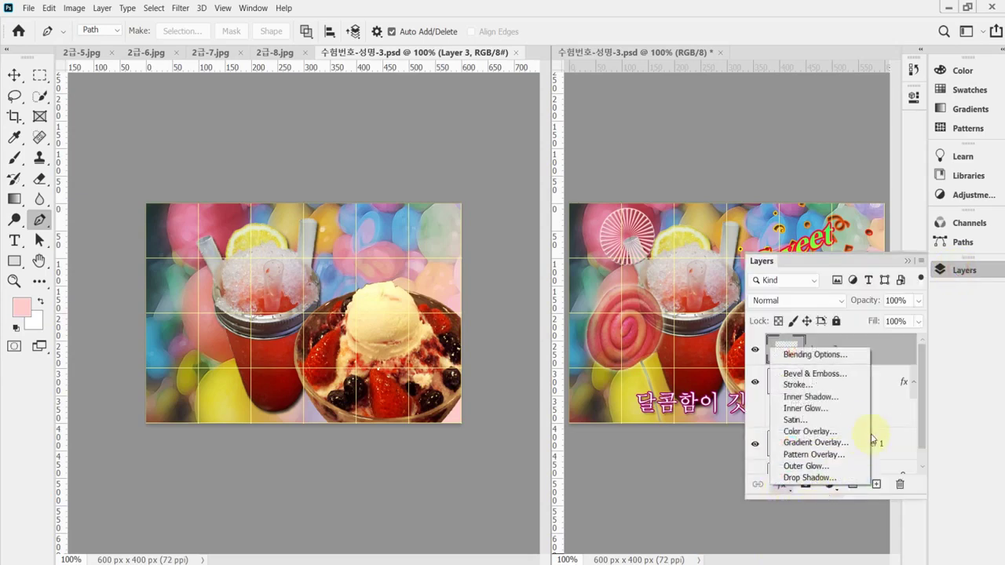
click(842, 408)
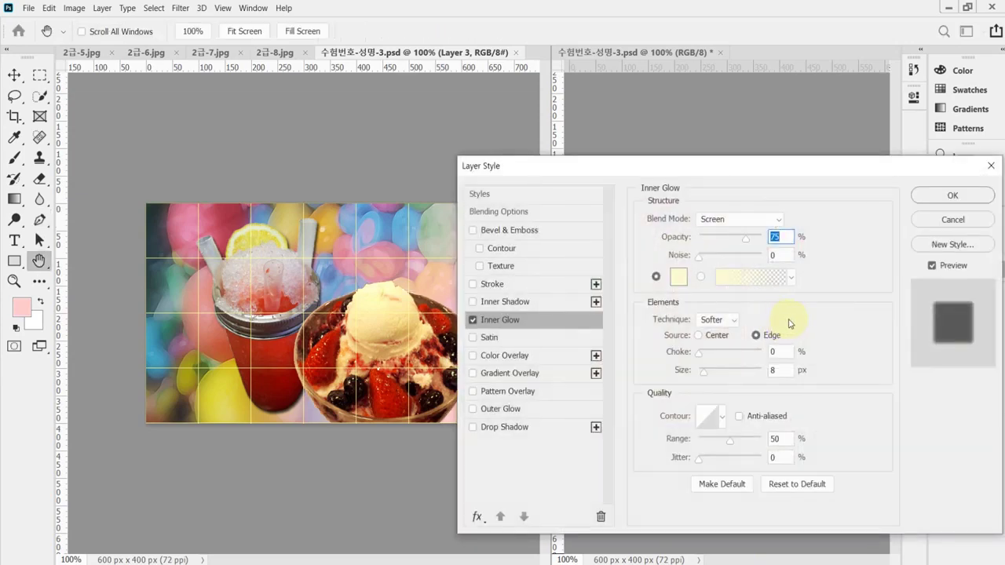
click(783, 369)
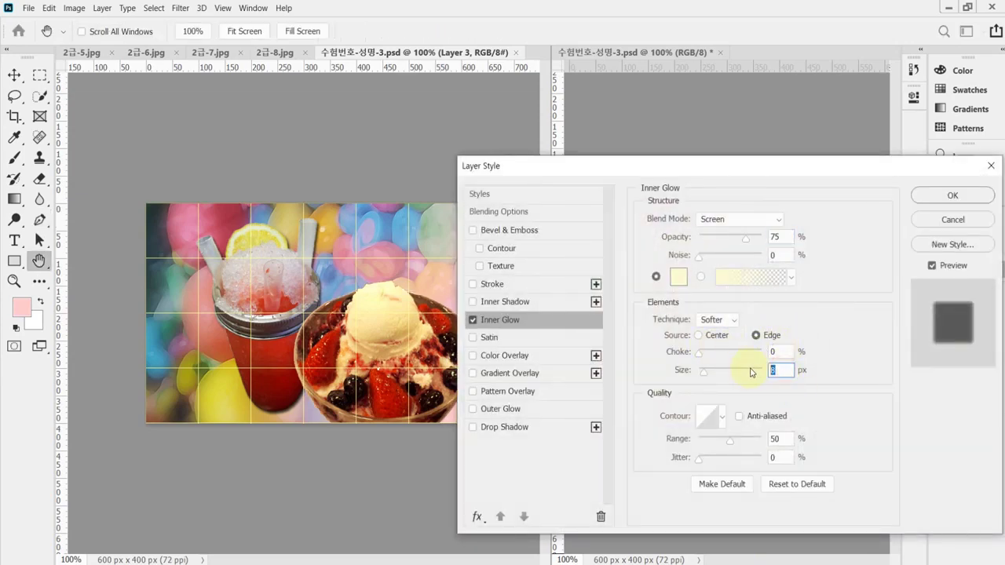
text(15)
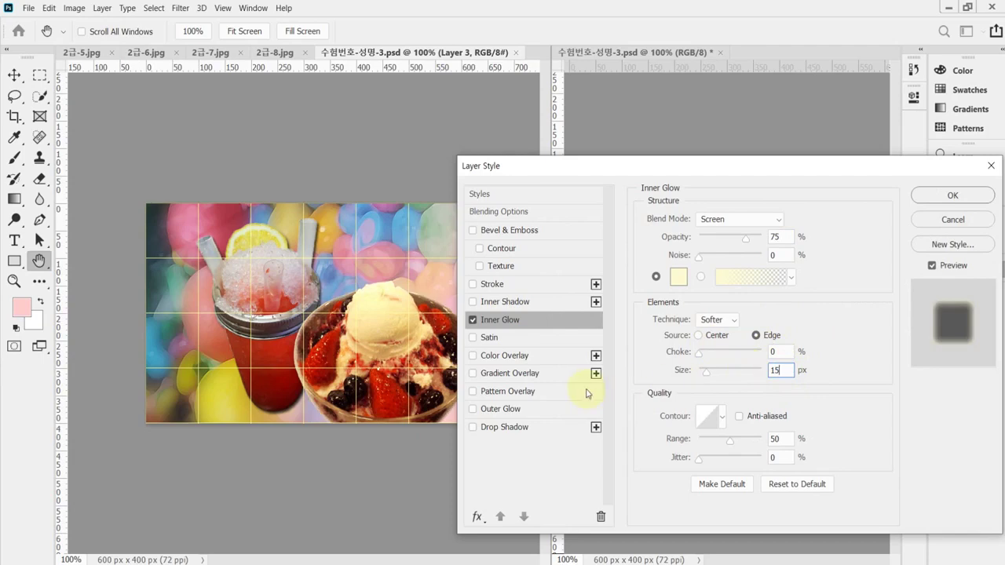
Add a Drop Shadow with its default settings to the bowl layer, apply the layer styles and save the document
click(516, 428)
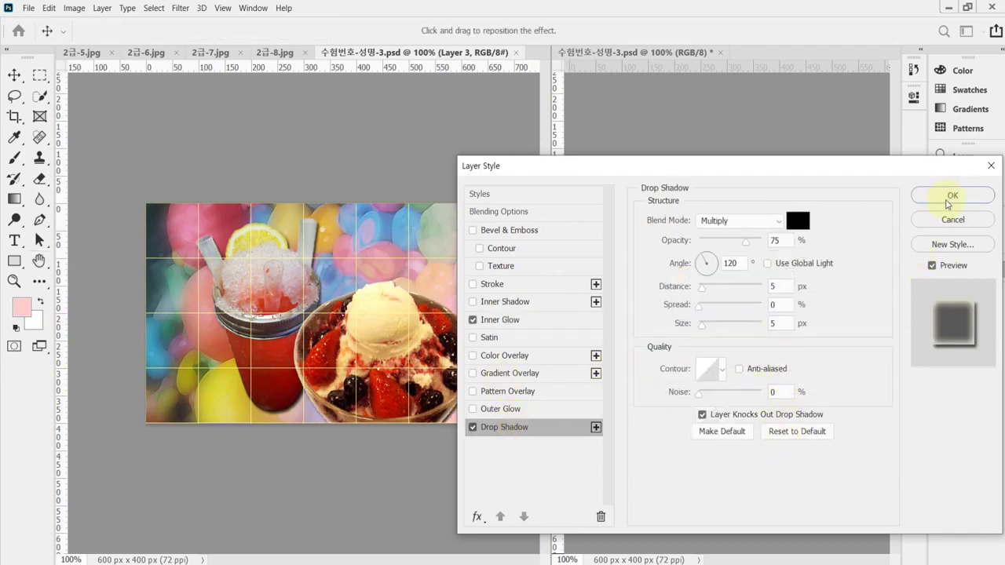
click(952, 196)
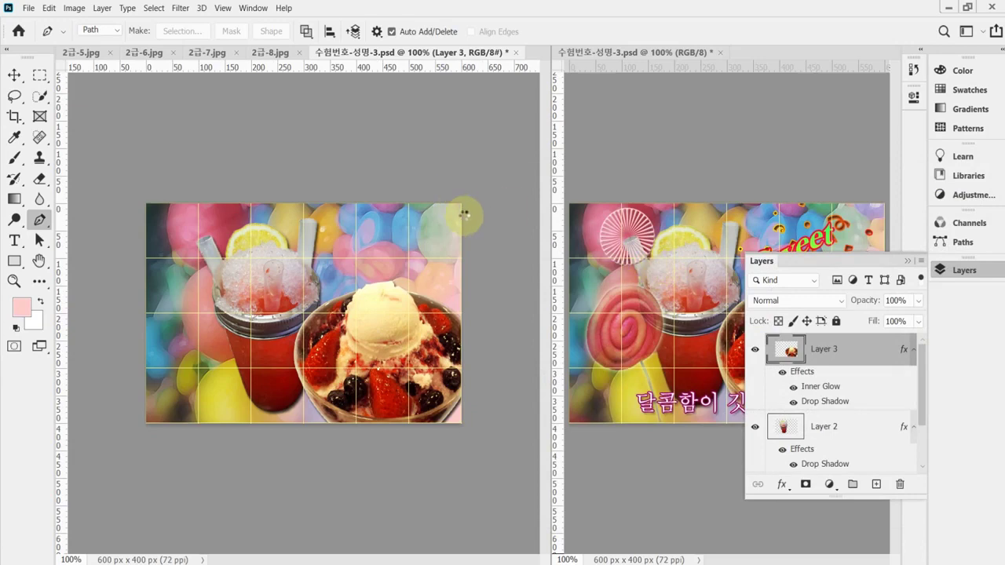
key(ctrl+s)
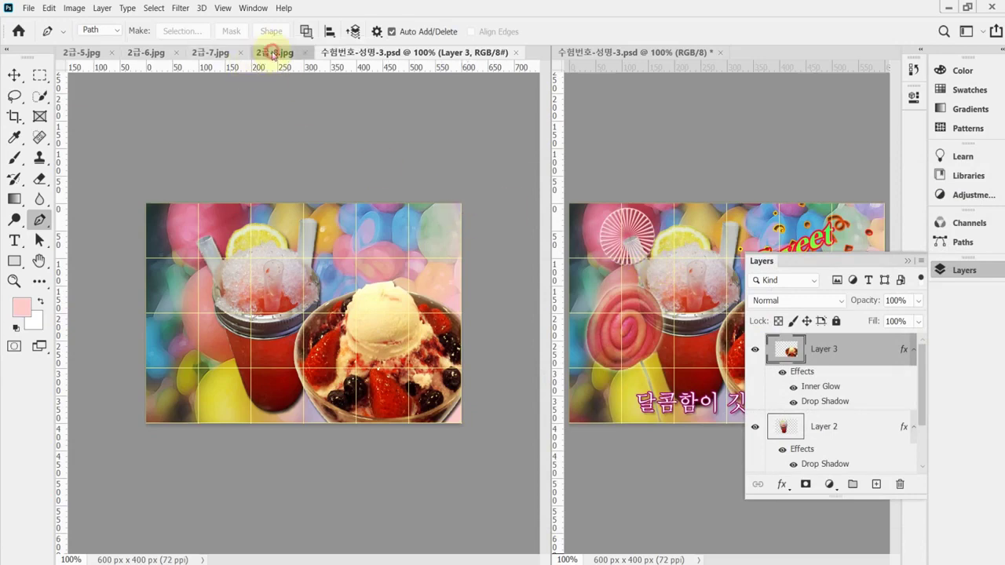
Select the round spiral candy of the lollipop in 2급-8.jpg with the Quick Selection tool
click(273, 52)
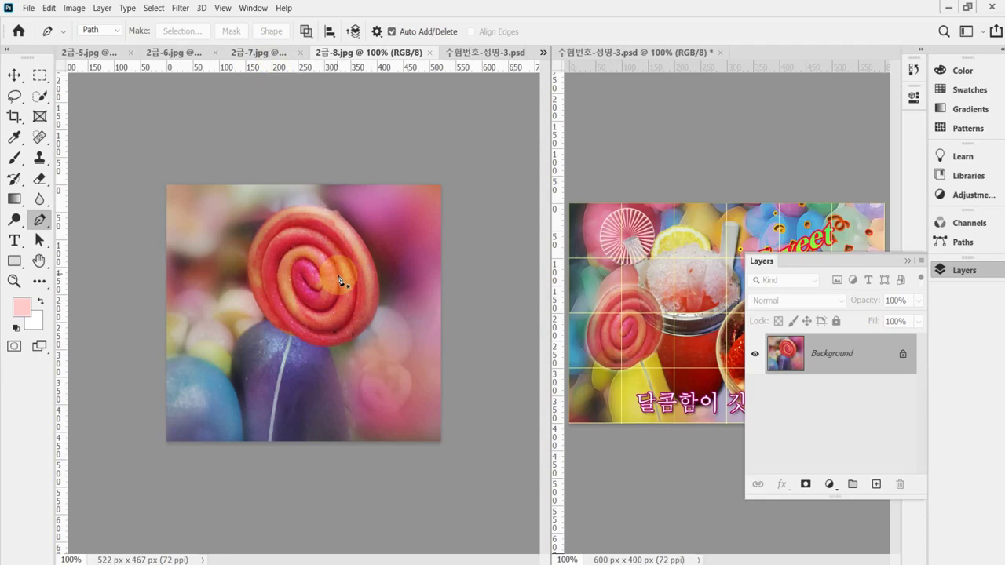
click(39, 97)
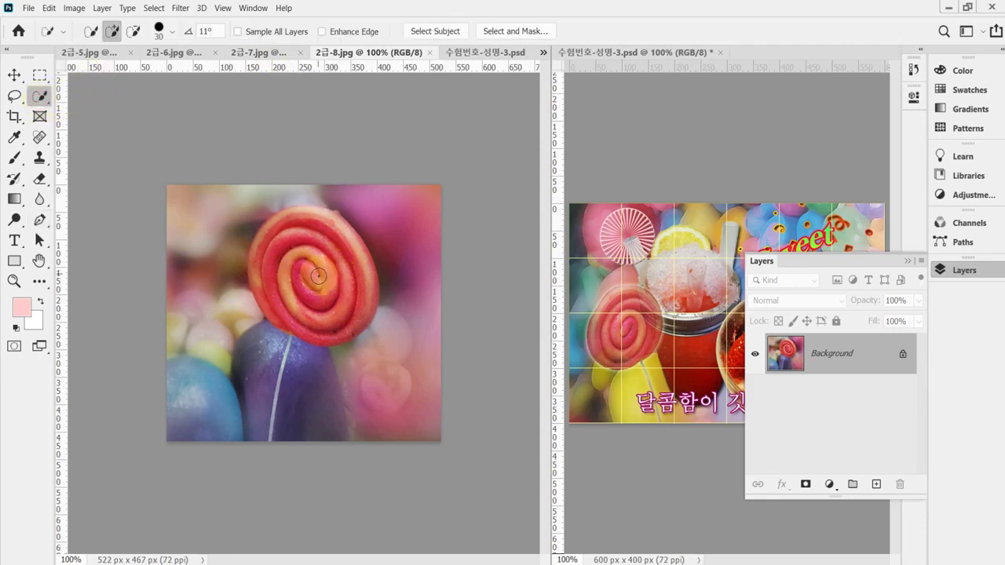
mouse_move(318, 276)
mouse_down()
mouse_move(322, 243)
mouse_move(297, 235)
mouse_move(287, 272)
mouse_move(325, 293)
mouse_move(332, 310)
mouse_move(290, 292)
mouse_move(279, 248)
mouse_move(318, 225)
mouse_move(345, 247)
mouse_move(348, 284)
mouse_move(273, 285)
mouse_move(270, 242)
mouse_up()
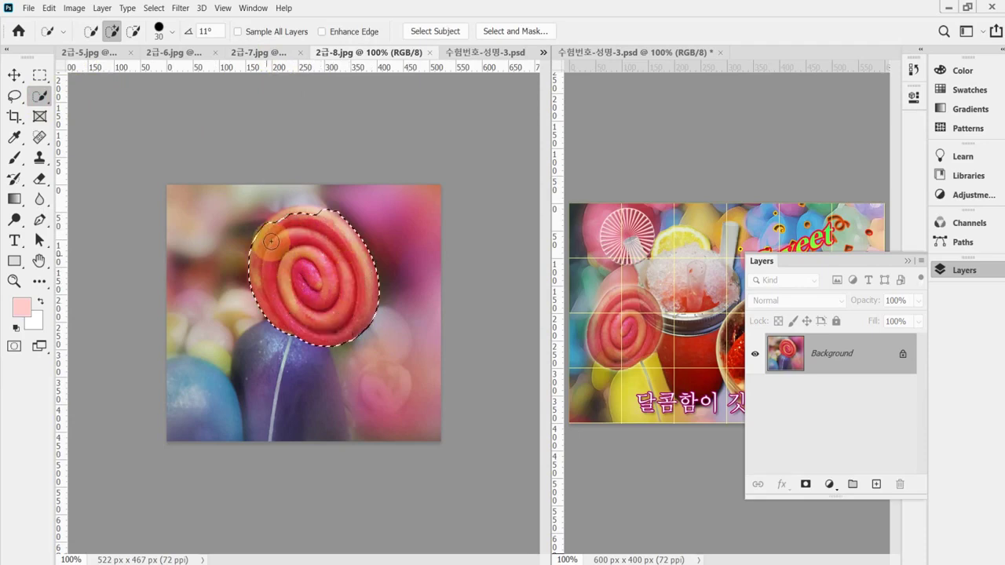
ctrl+click(359, 297)
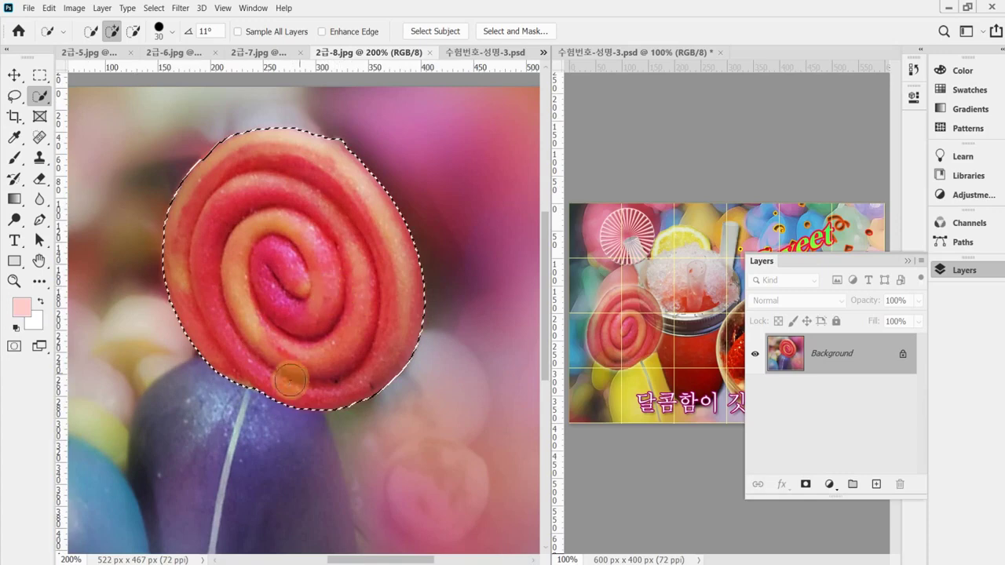
Using the Polygonal Lasso in add-to-selection mode, trace the lollipop stick's left edge from the photo's bottom up into the candy
scroll(296, 393, down, 3)
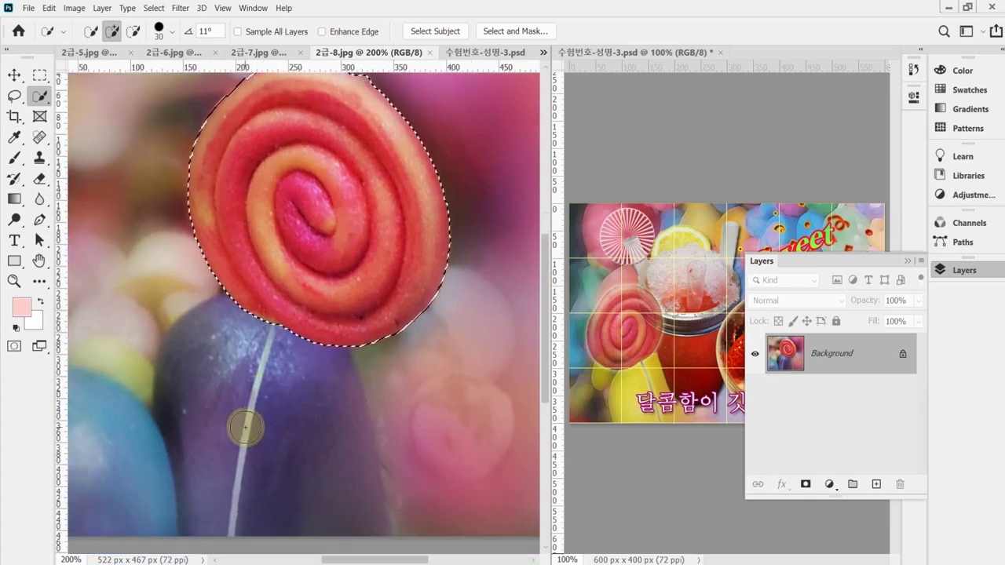
click(15, 97)
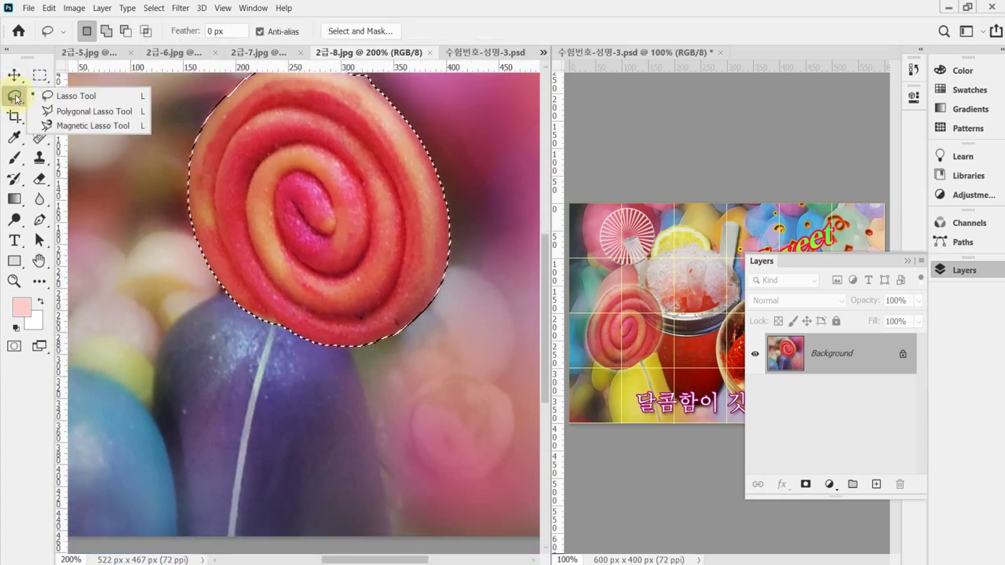
click(60, 112)
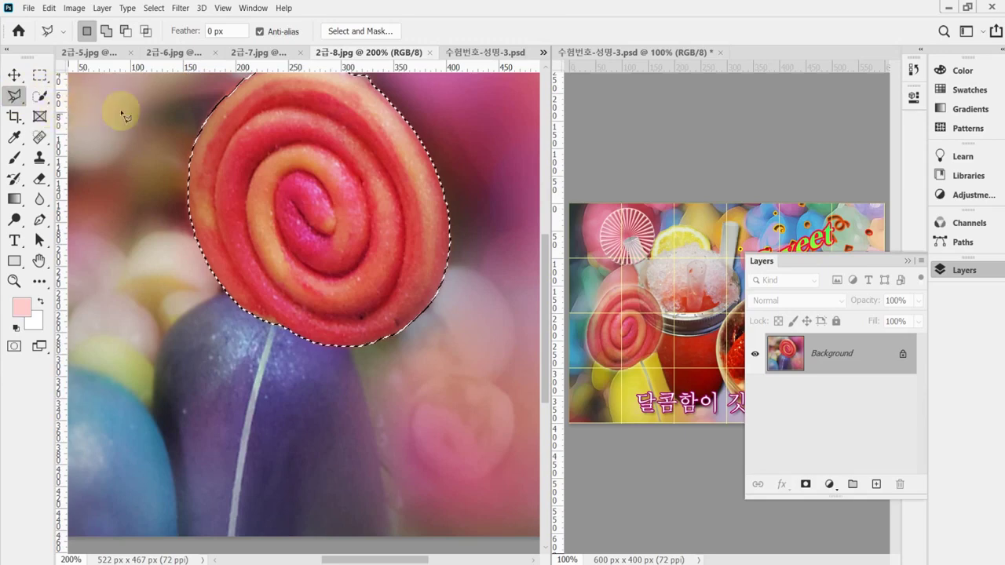
click(106, 31)
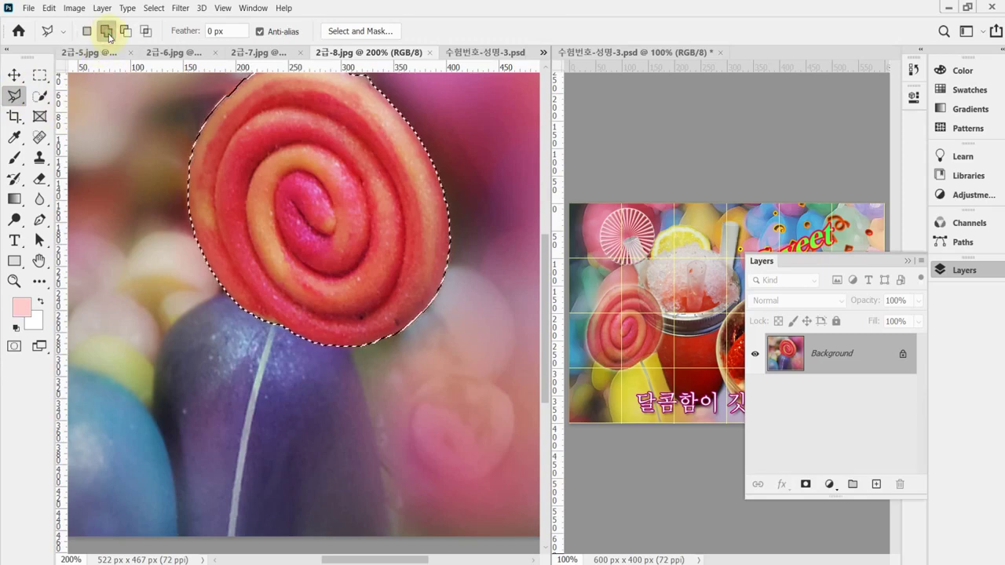
click(15, 97)
click(15, 97)
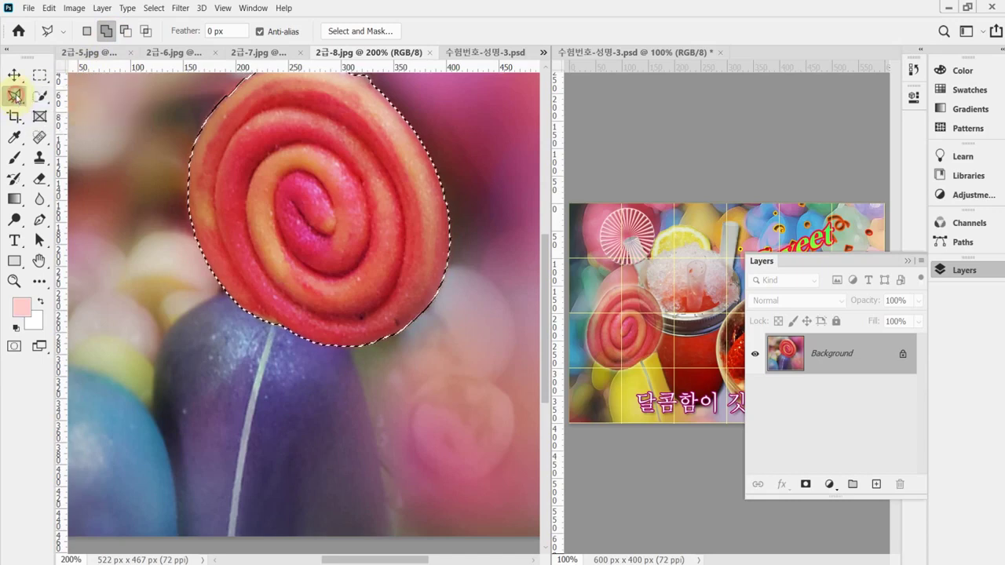
scroll(269, 477, up, 1)
scroll(233, 479, down, 3)
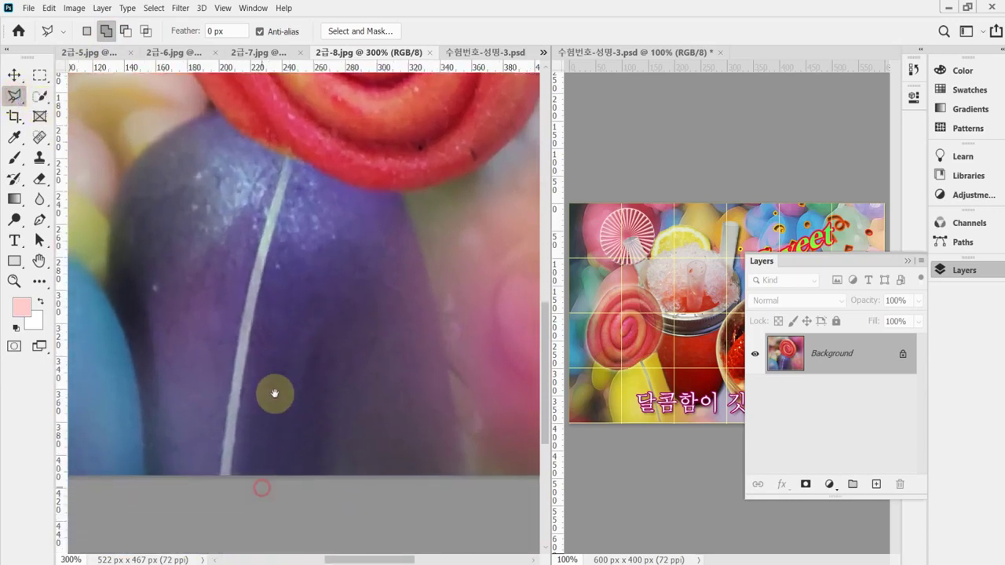
click(219, 474)
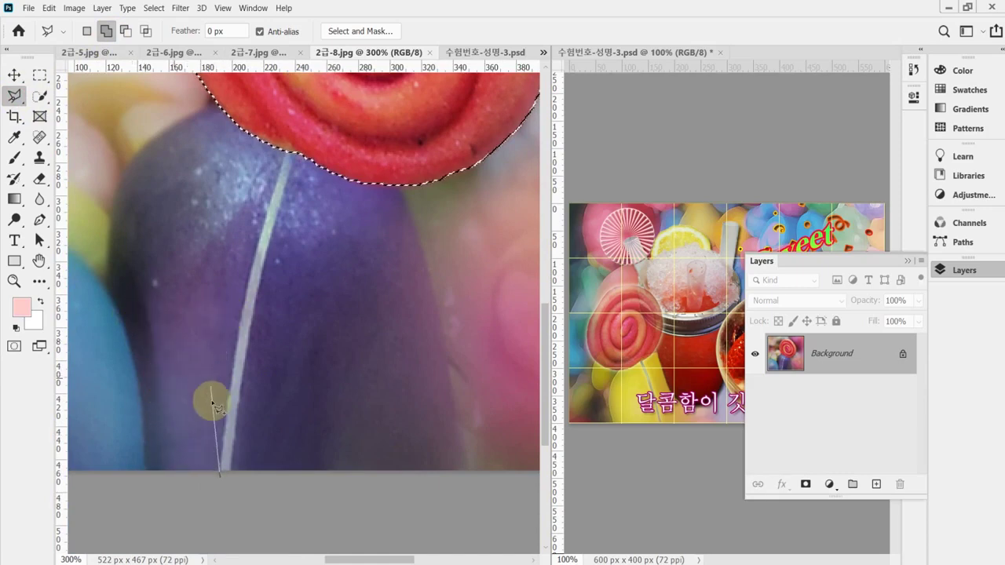
click(223, 445)
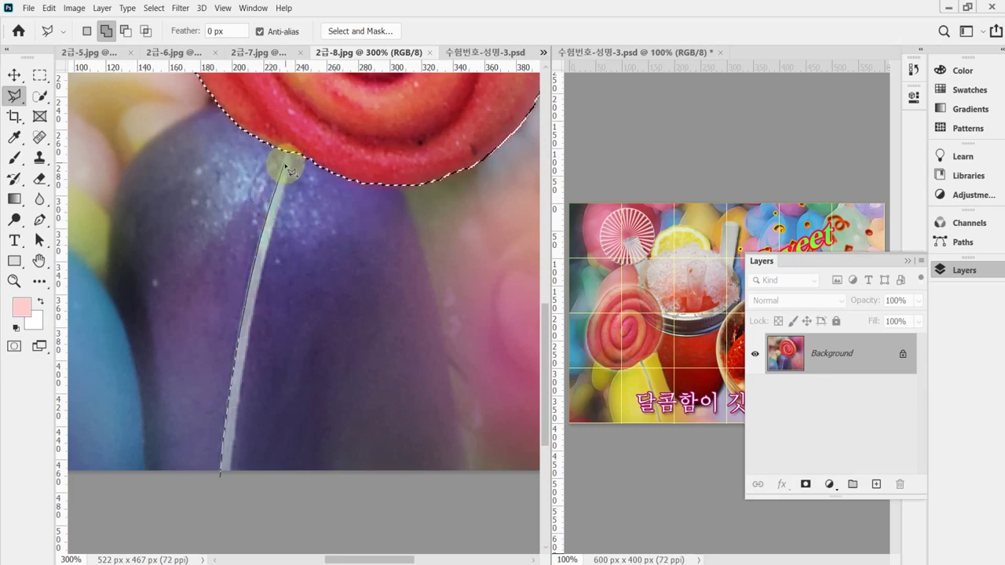
click(290, 131)
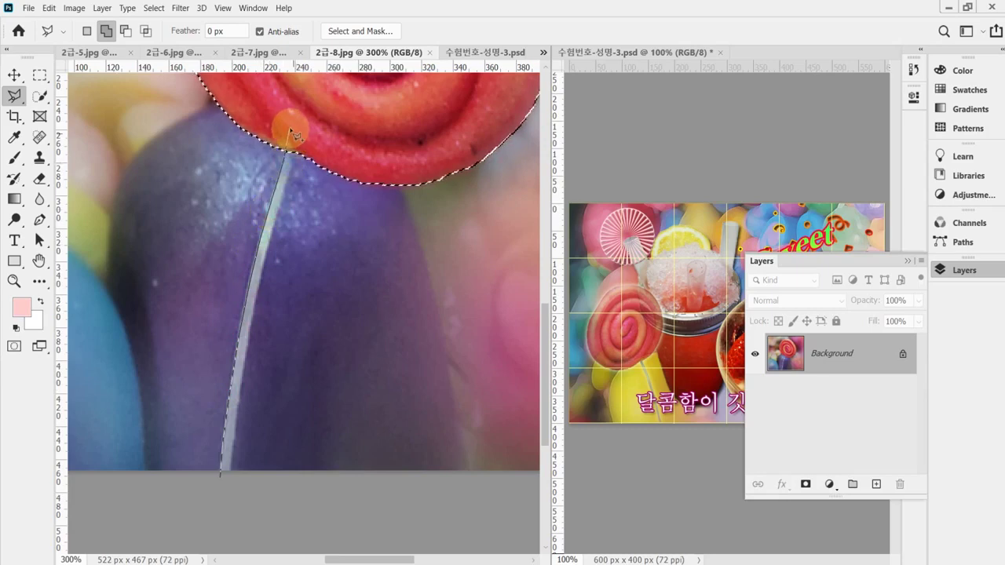
Trace the lollipop stick's right edge down to the photo's bottom and close the outline, adding the stick to the candy selection
click(299, 142)
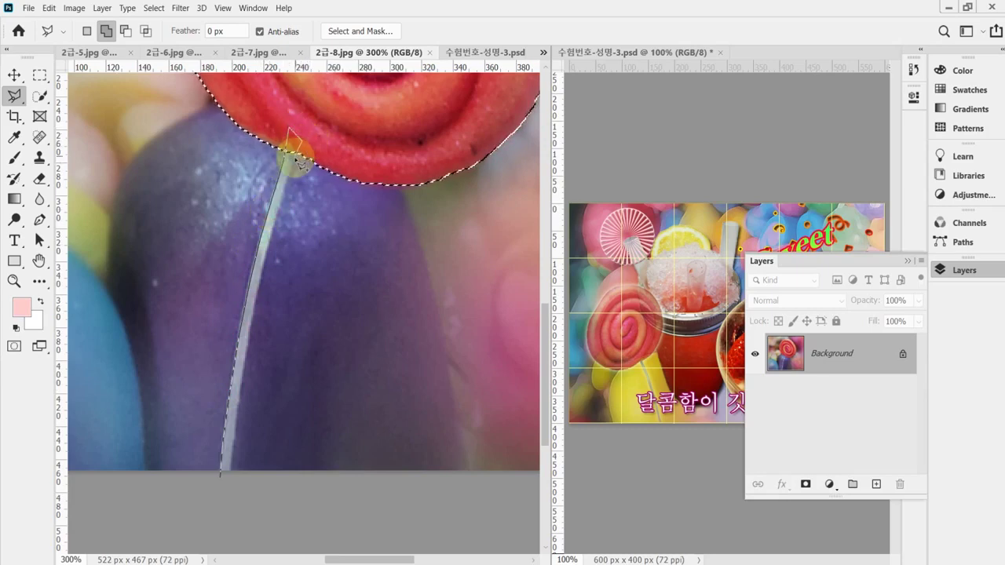
click(275, 223)
click(258, 278)
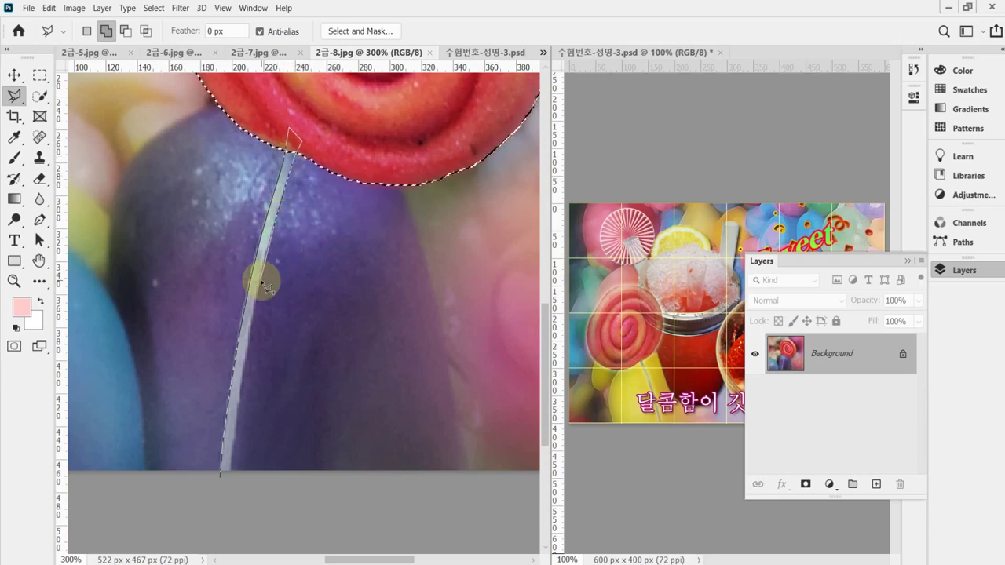
click(247, 341)
click(240, 412)
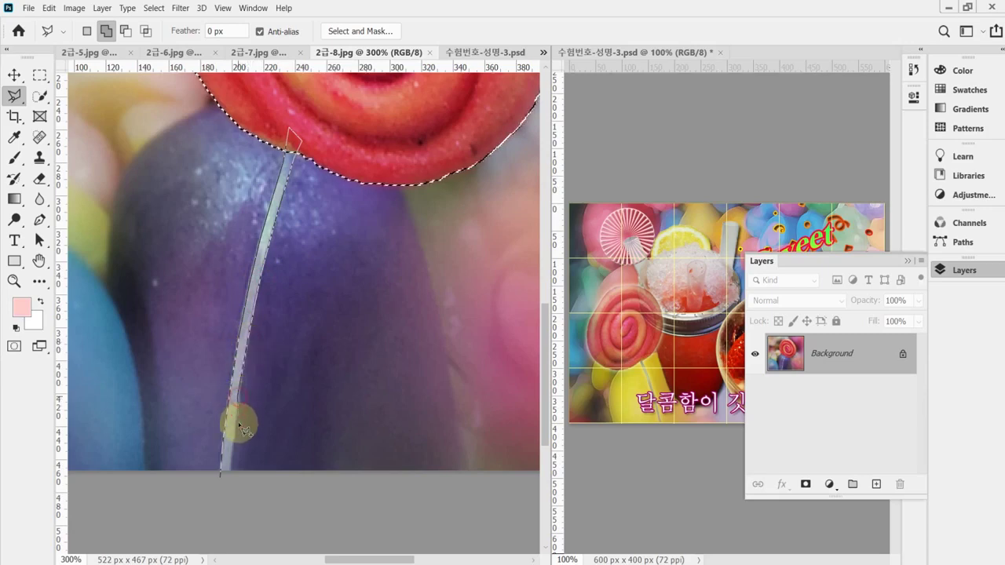
click(229, 471)
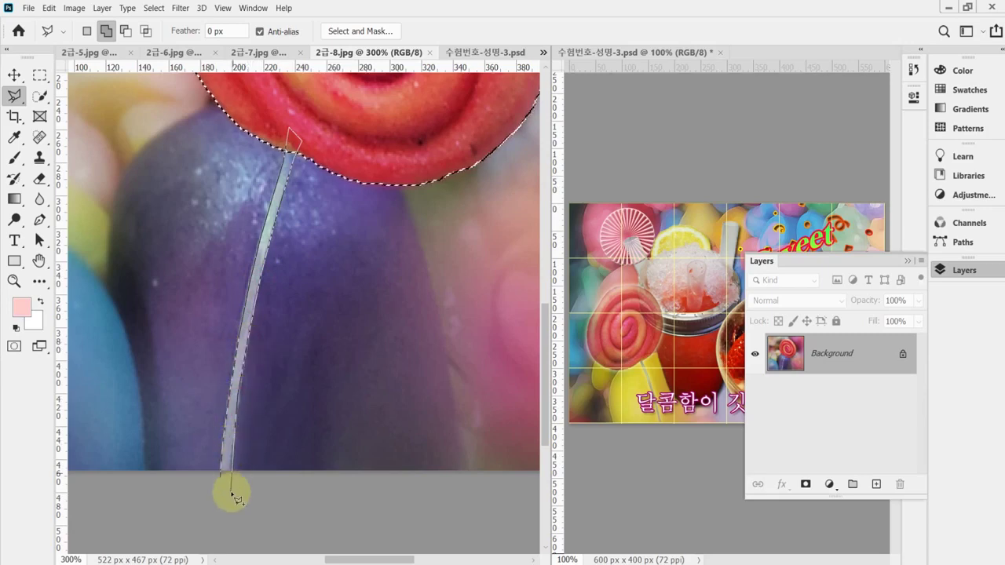
double_click(228, 482)
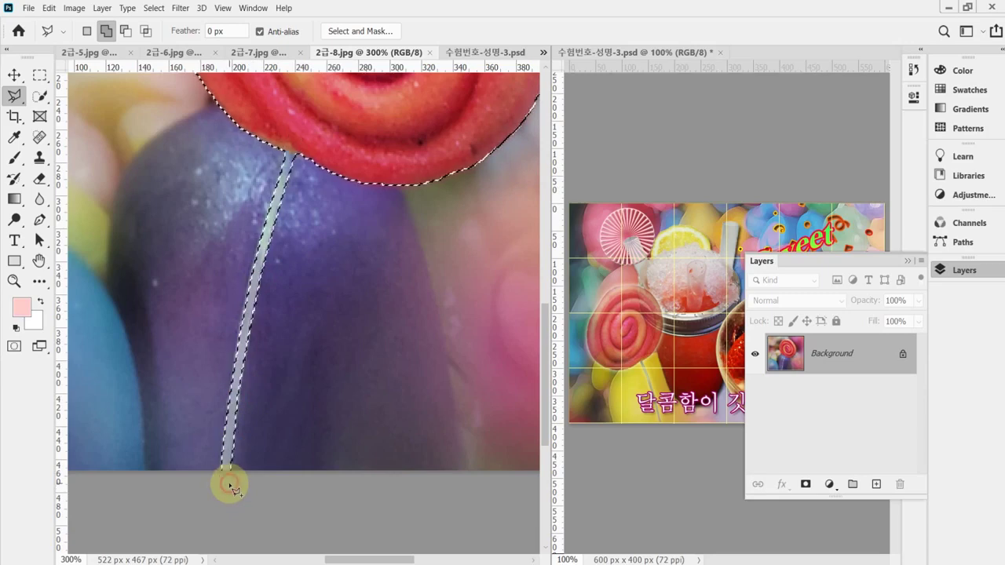
Copy the selected lollipop from 2급-8.jpg and paste it into 수험번호-성명-3.psd above the dessert bowl layer
alt+click(354, 352)
alt+click(401, 225)
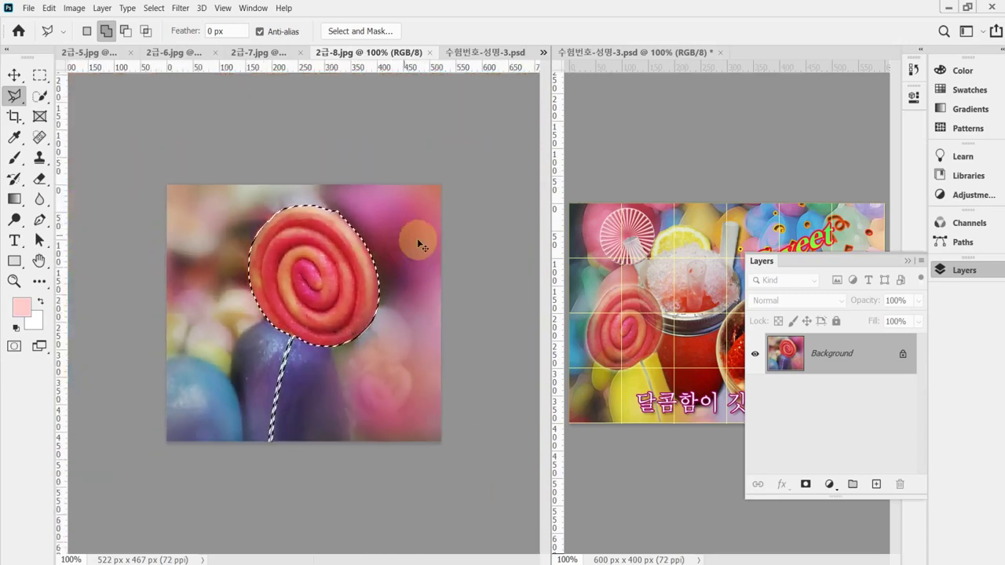
click(460, 55)
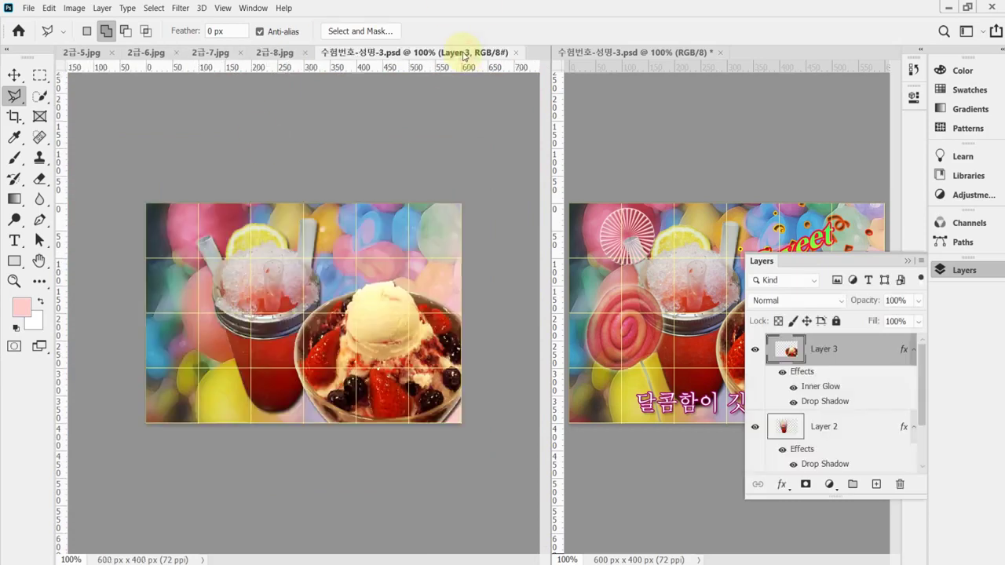
click(962, 275)
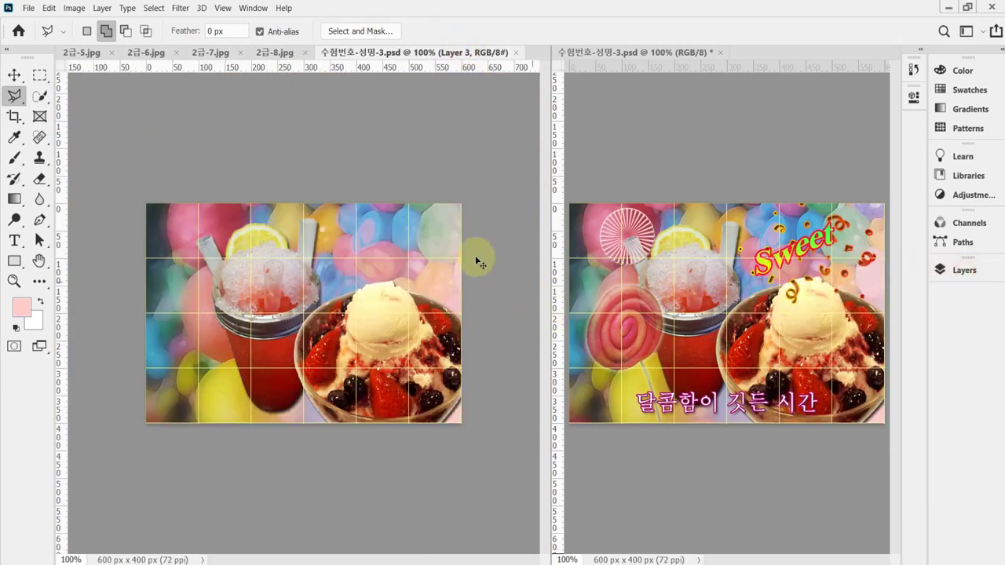
key(ctrl+v)
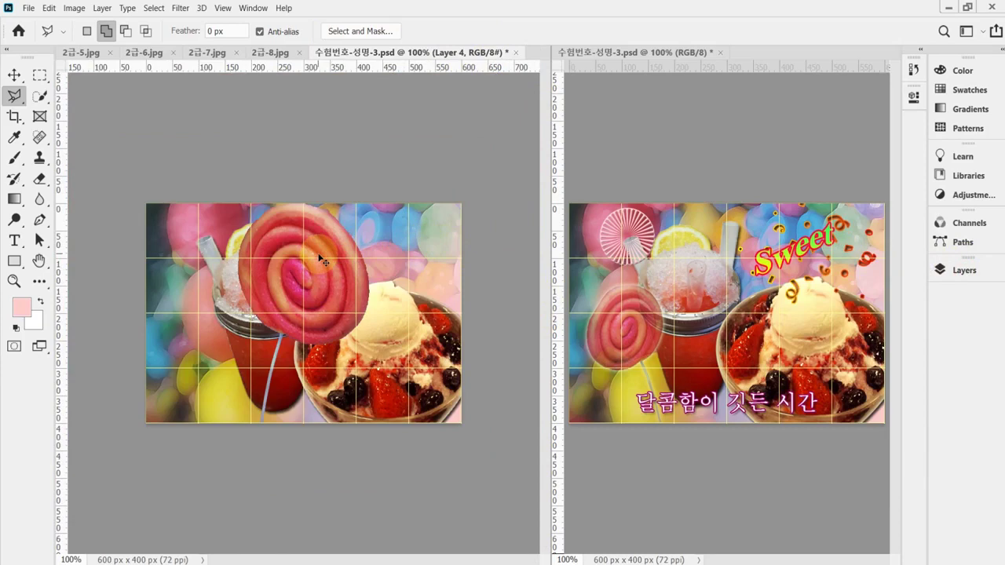
Scale the pasted lollipop to about 65.6%, move it to the canvas's lower left and flip it horizontally
key(ctrl+t)
drag(359, 175, 302, 276)
drag(289, 344, 224, 367)
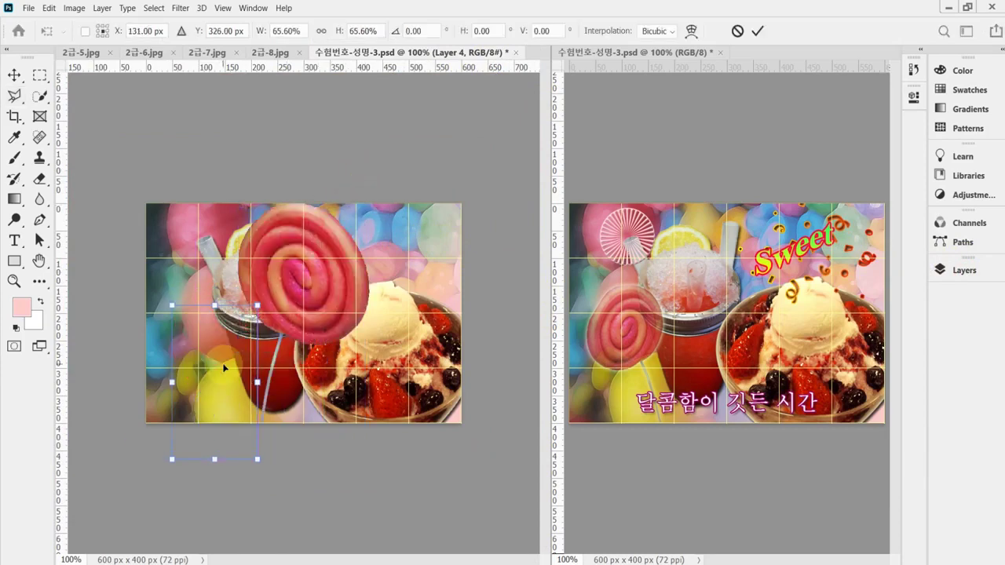
right_click(220, 347)
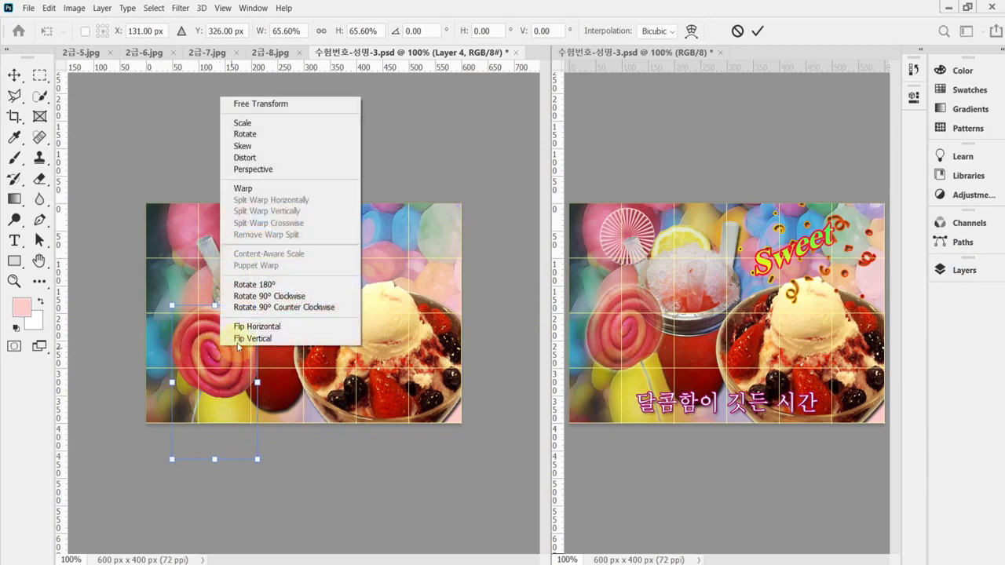
click(290, 326)
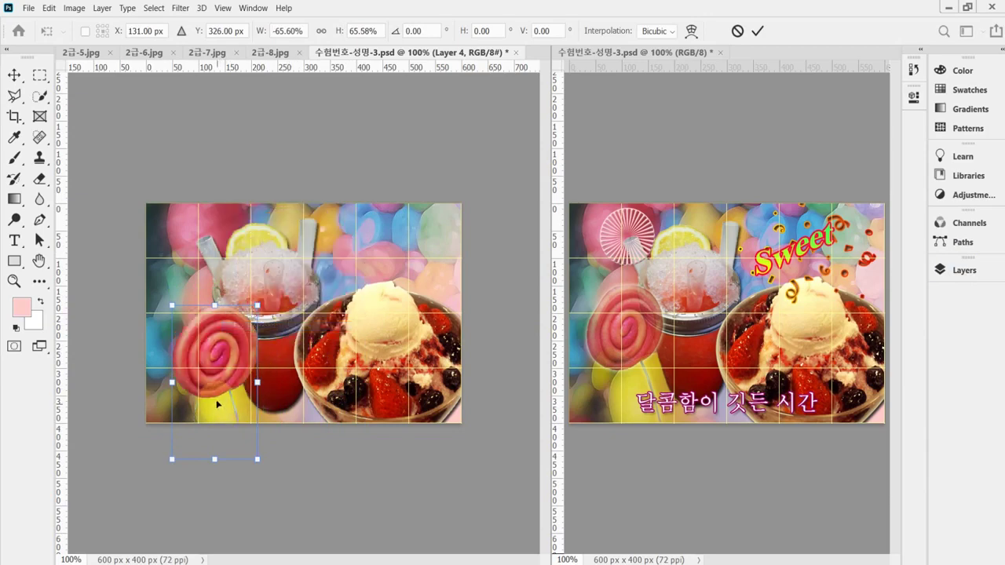
Reduce the lollipop to about 60.4%, tilt it slightly counter-clockwise, position it left of the jar as in the sample, apply the transform and save
drag(226, 345, 218, 338)
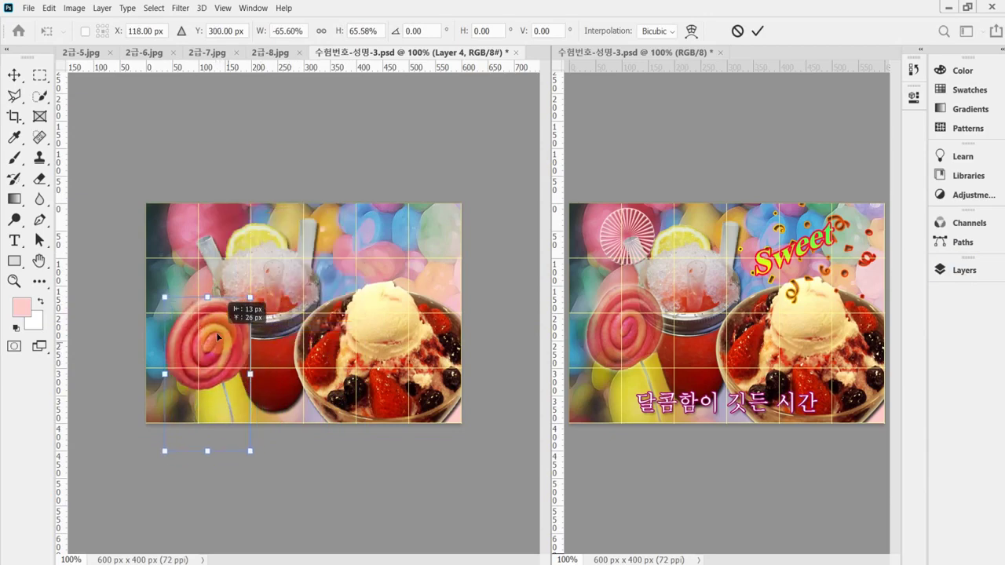
drag(291, 426, 245, 303)
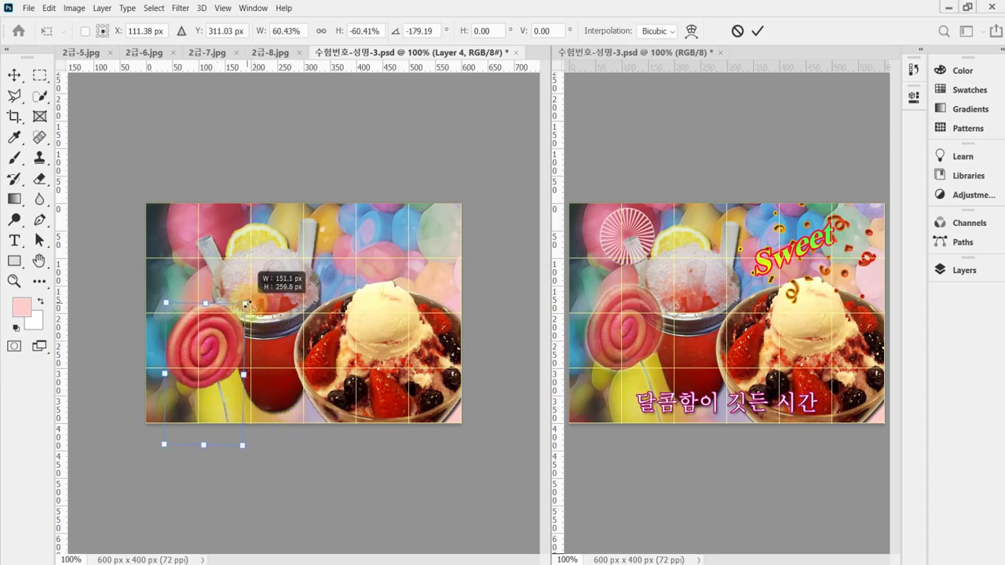
drag(223, 356, 214, 340)
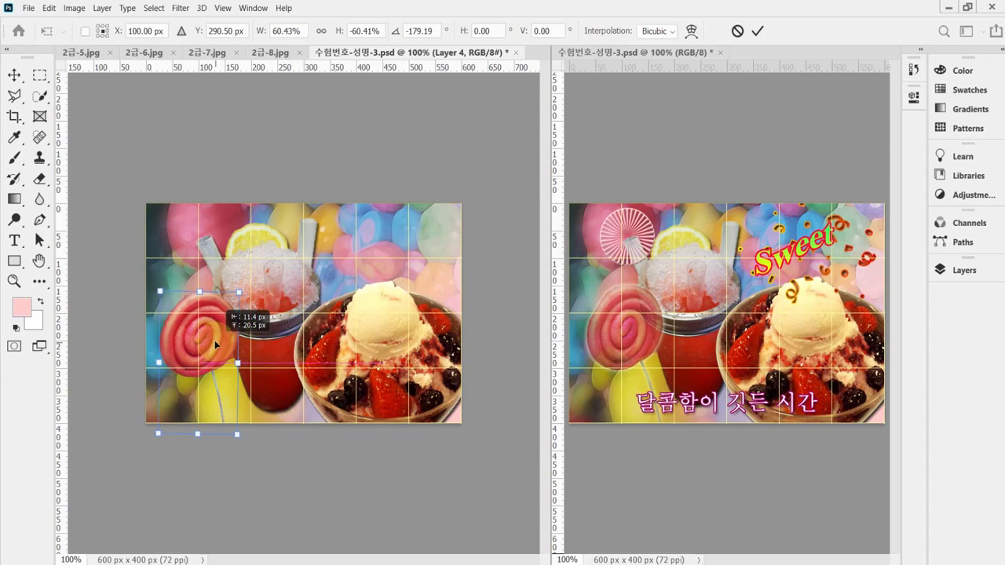
drag(297, 440, 292, 422)
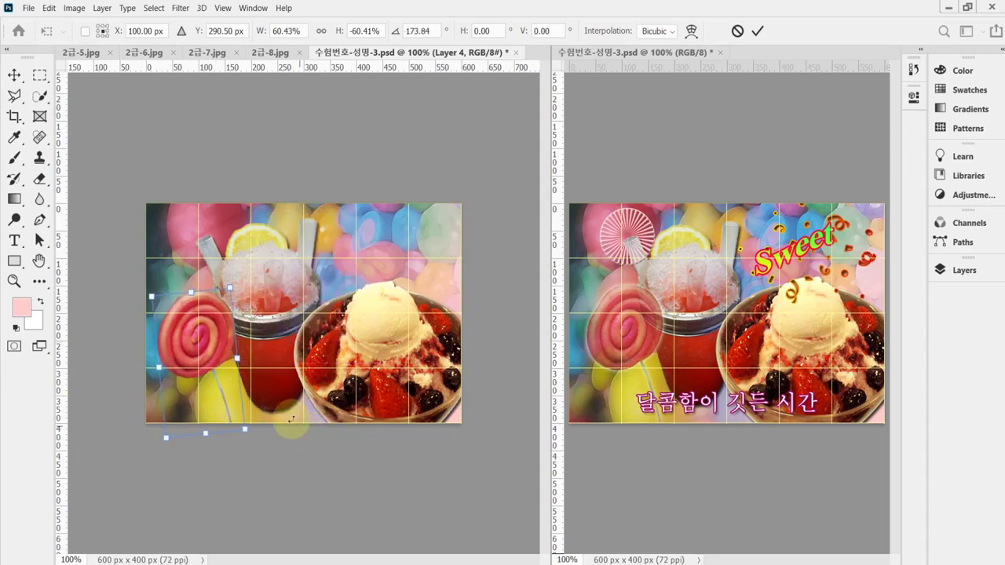
drag(207, 349, 216, 349)
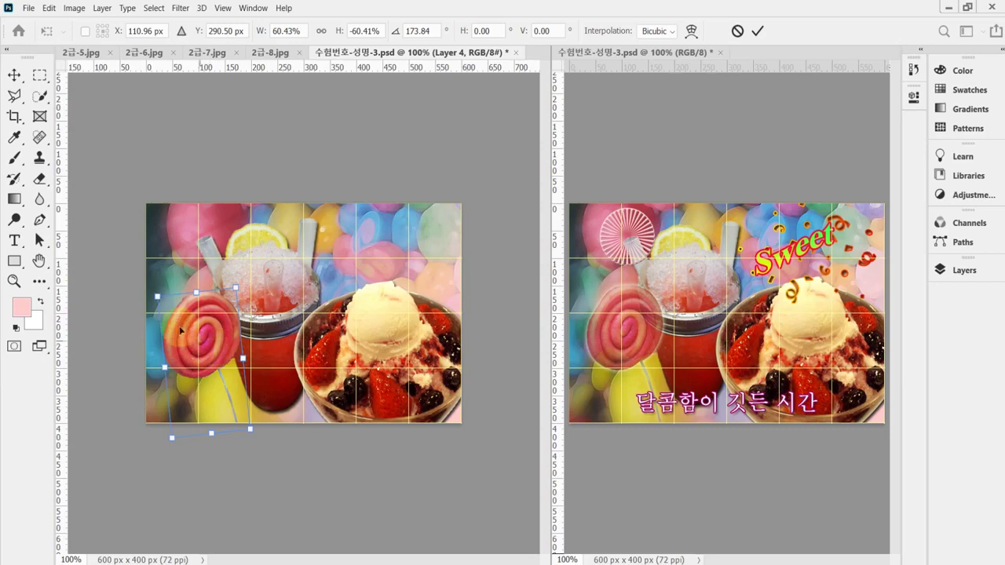
key(Return)
key(ctrl+s)
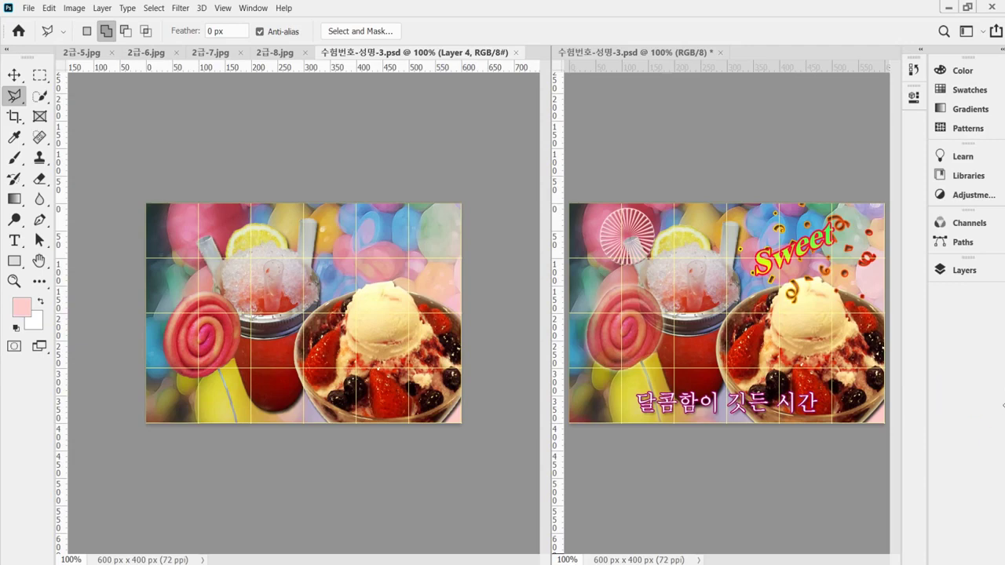
Set the lollipop layer's opacity to 70%
click(939, 270)
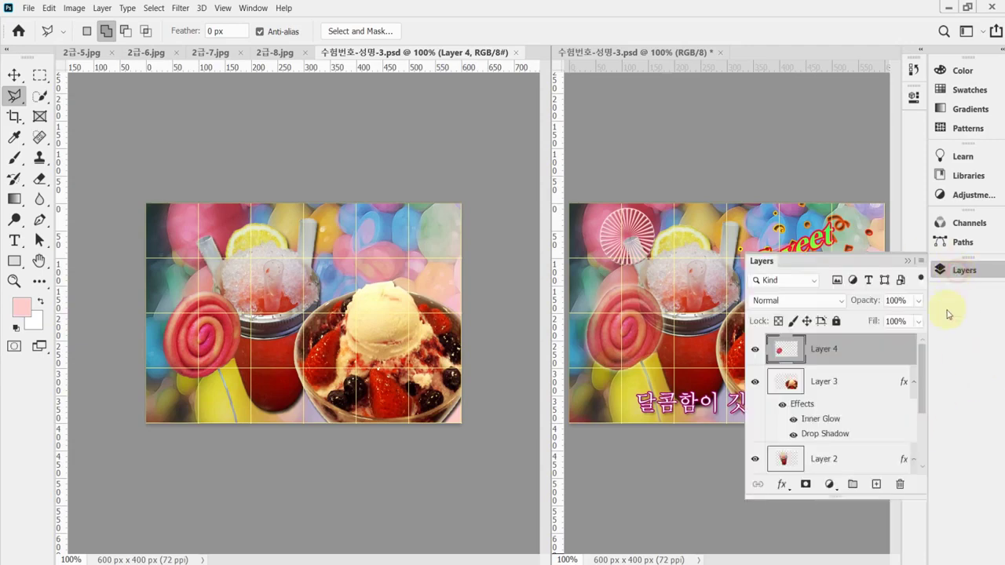
click(865, 303)
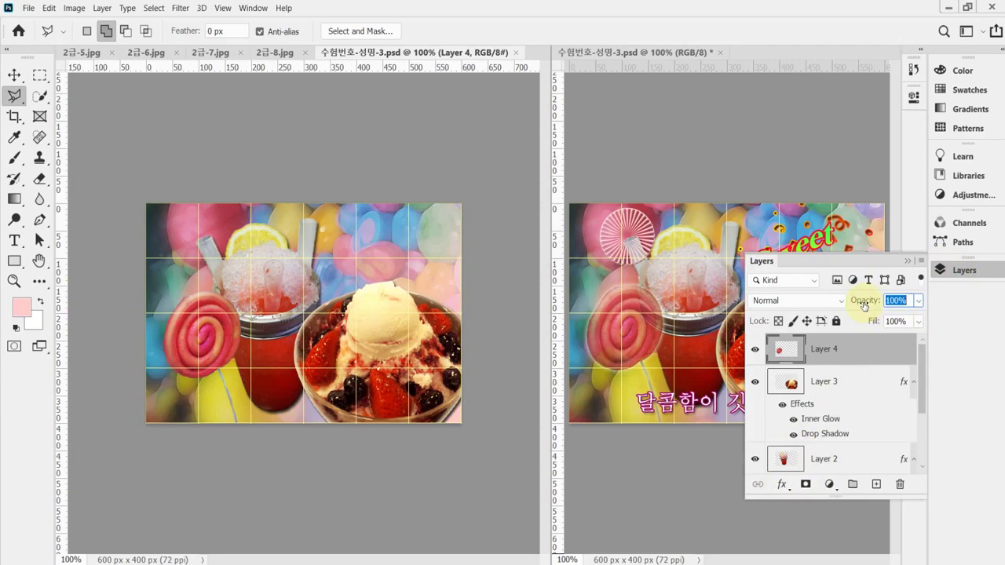
text(70)
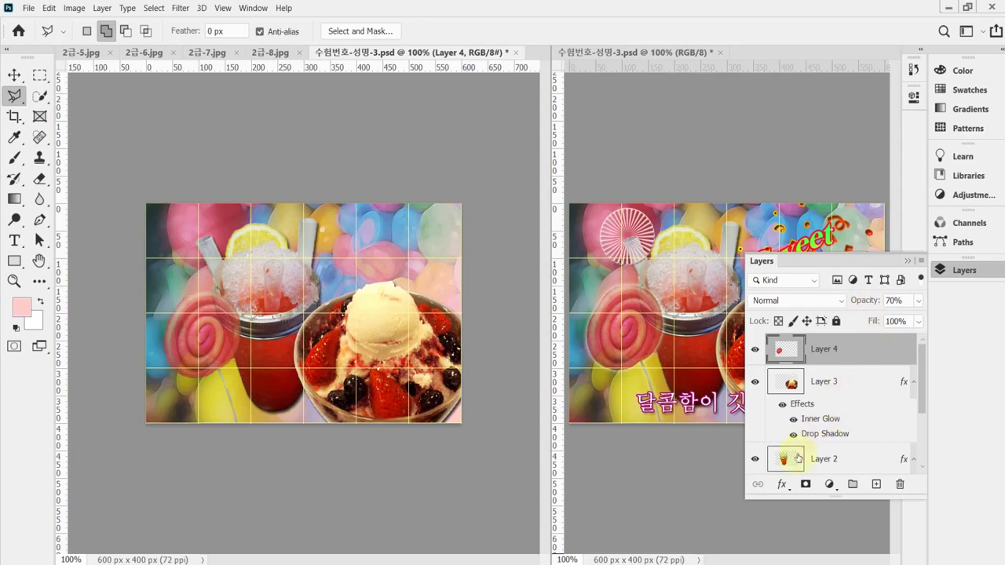
Add an Outer Glow effect with its default settings to the lollipop layer and save the document
click(781, 486)
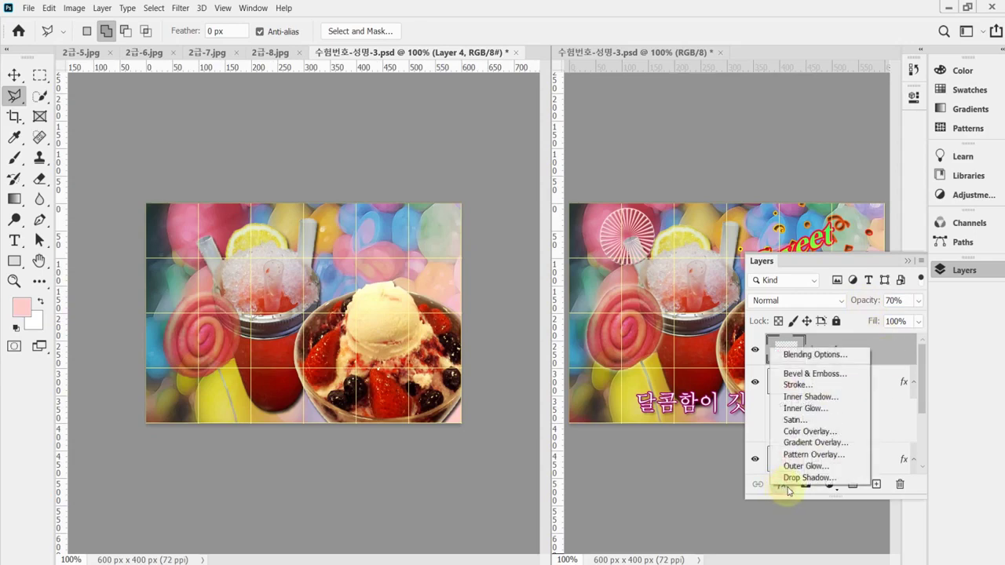
click(834, 467)
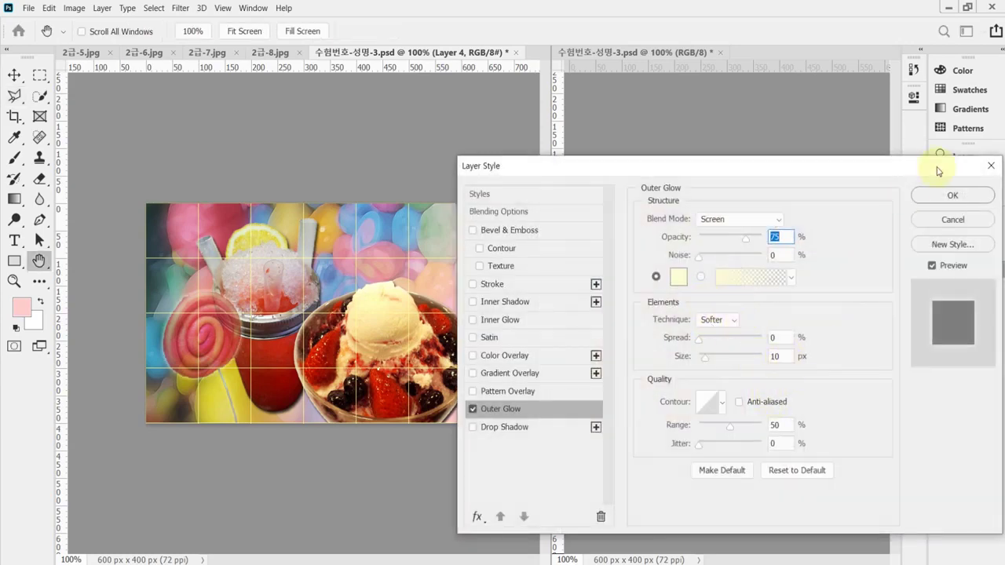
click(943, 197)
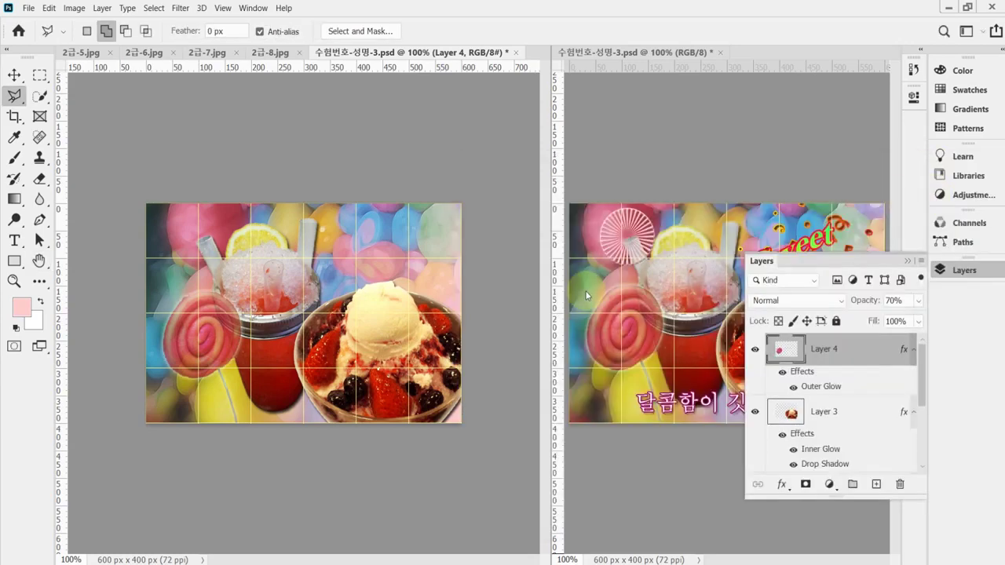
key(ctrl+s)
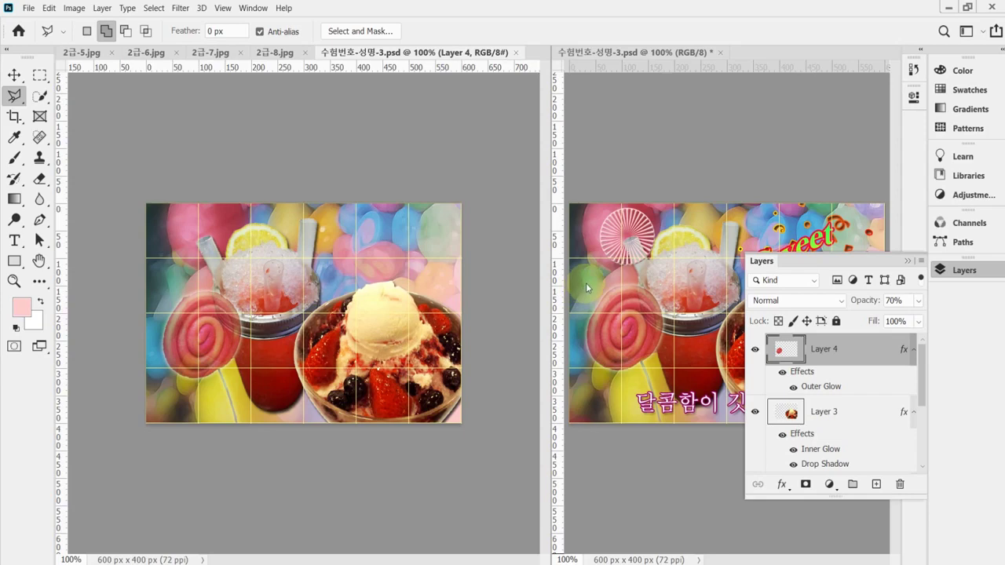
Activate the Custom Shape tool in Shape mode and set its fill color to #ff9966
click(950, 269)
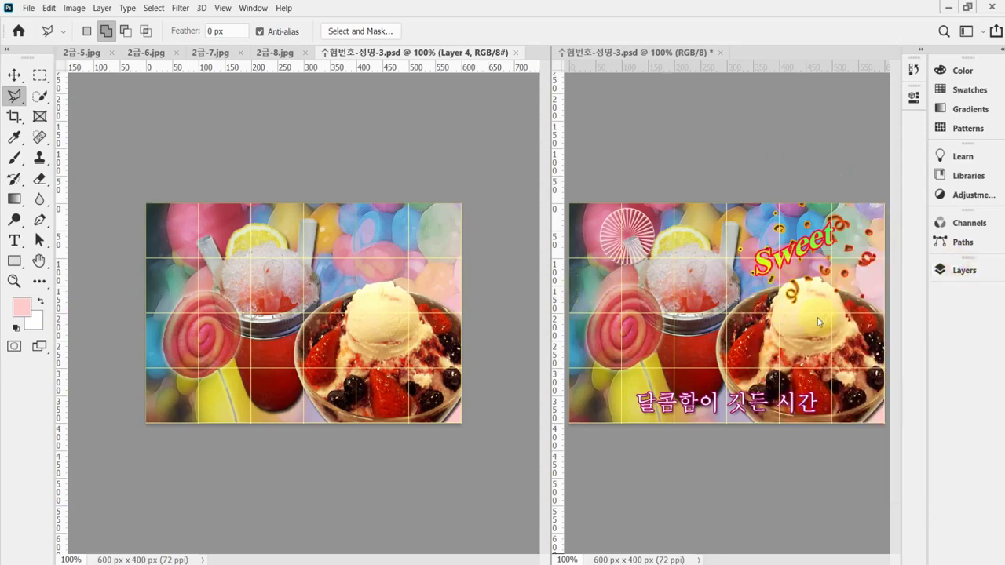
drag(21, 263, 102, 346)
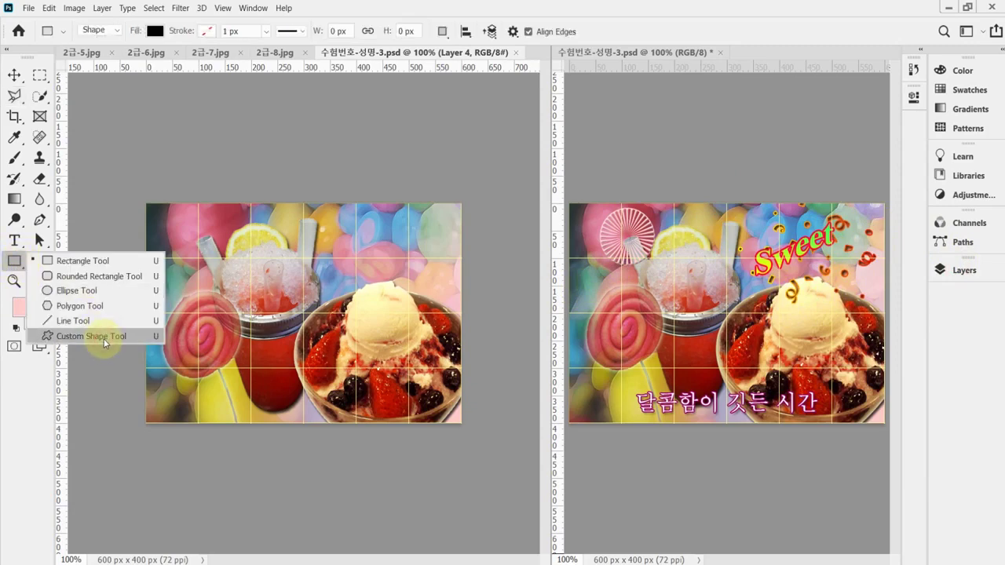
drag(104, 338, 103, 338)
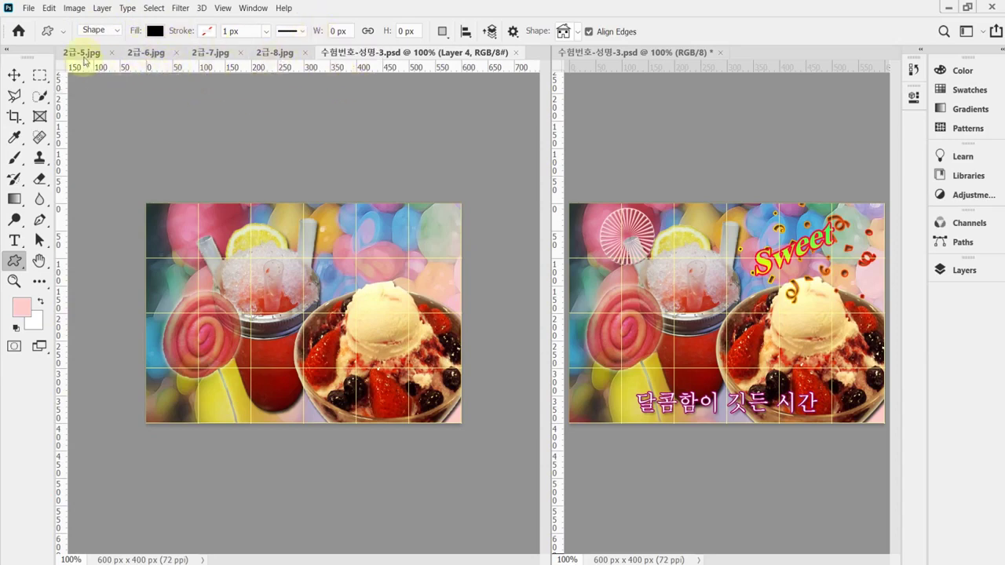
click(154, 31)
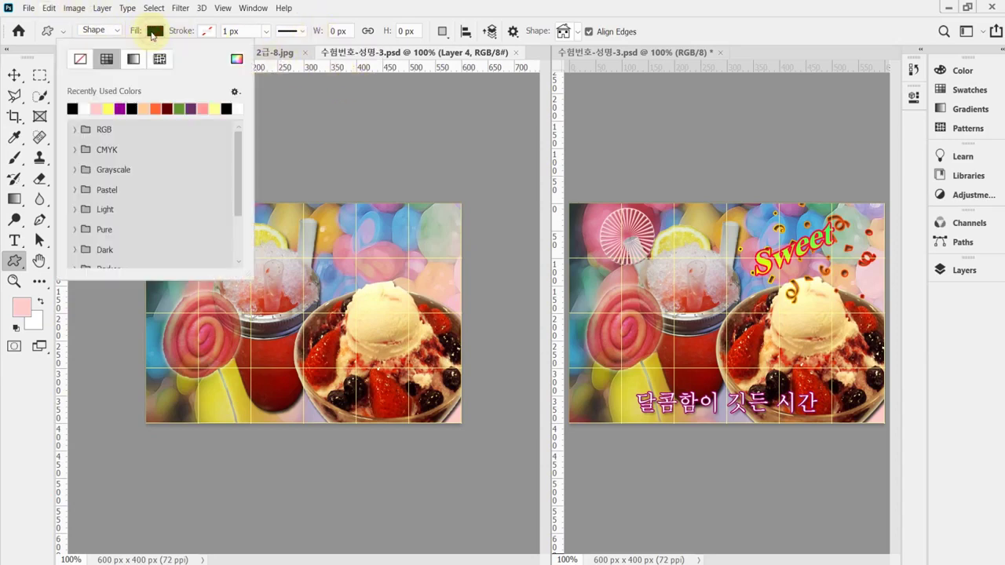
click(238, 60)
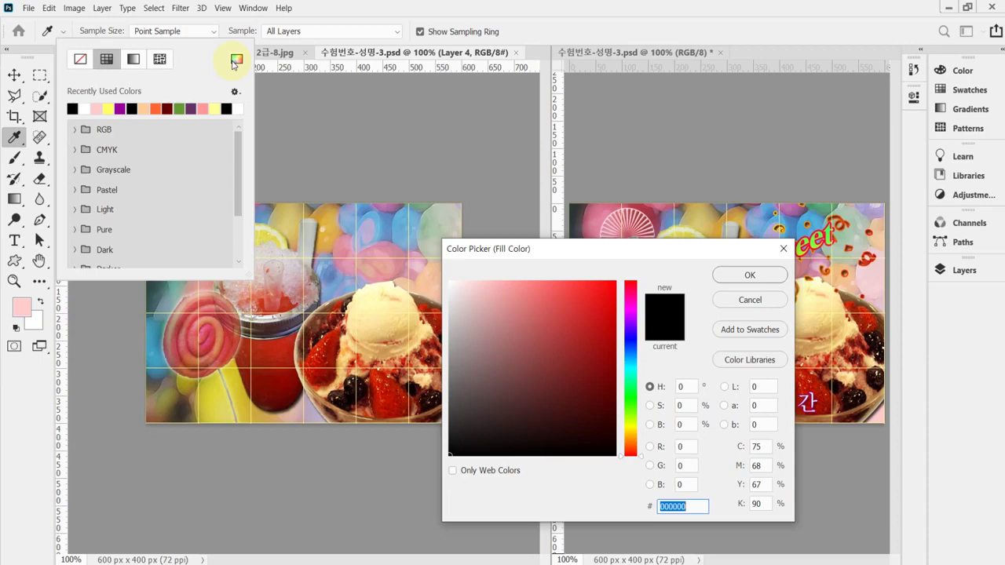
text(f96)
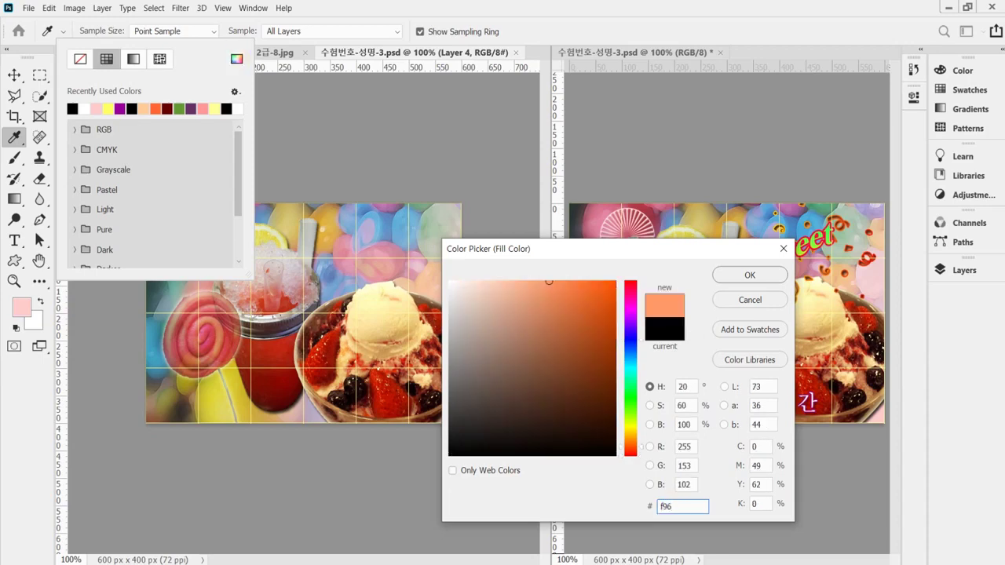
key(Return)
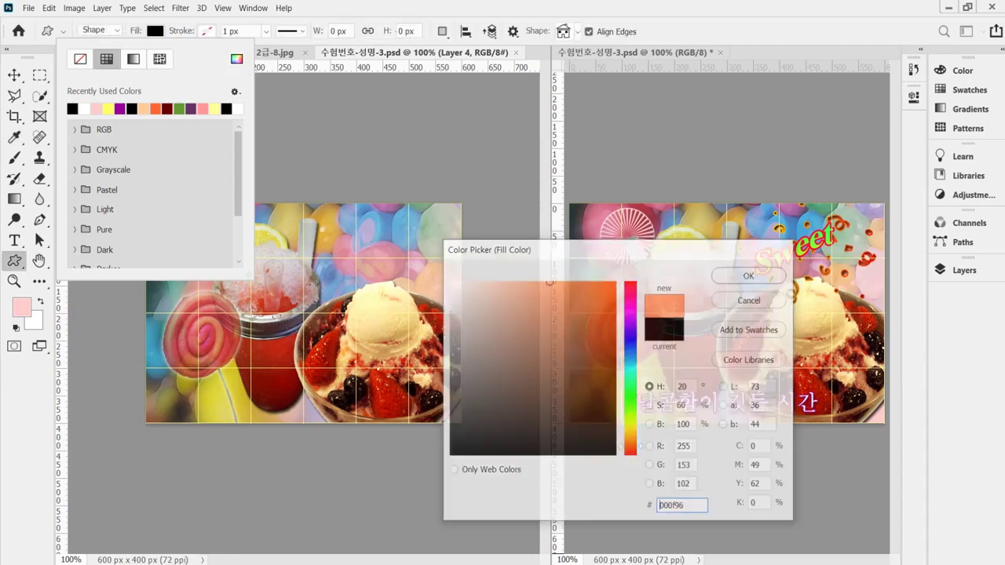
click(345, 19)
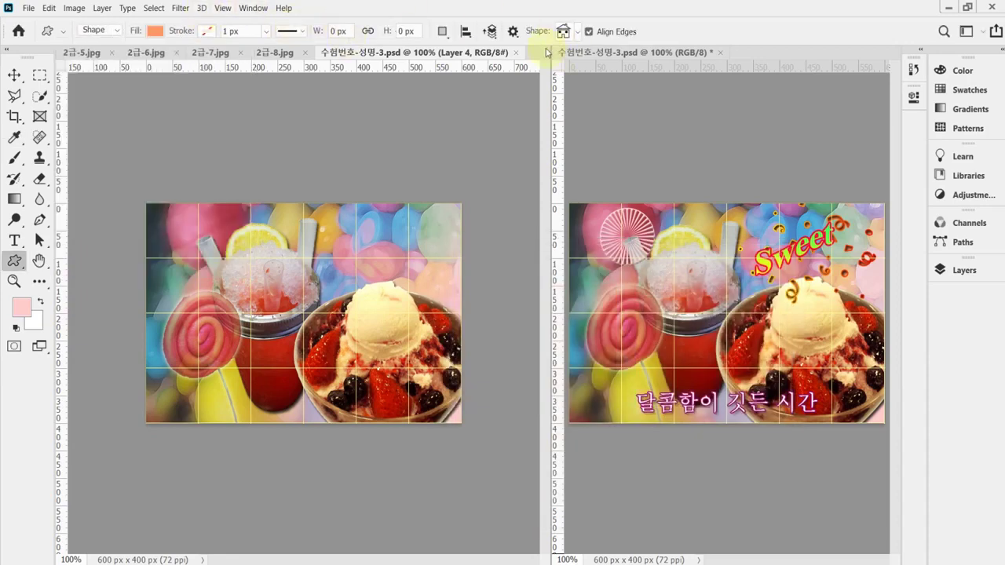
Choose the Confetti shape from the Objects set of All Legacy Default Shapes, collapsing the expanded Web set
click(578, 37)
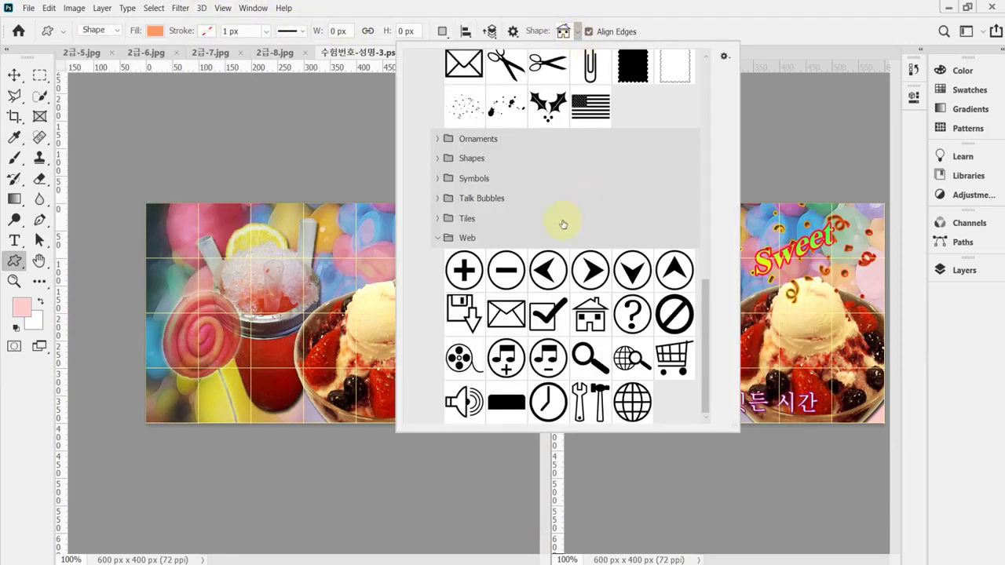
click(437, 238)
scroll(440, 247, up, 4)
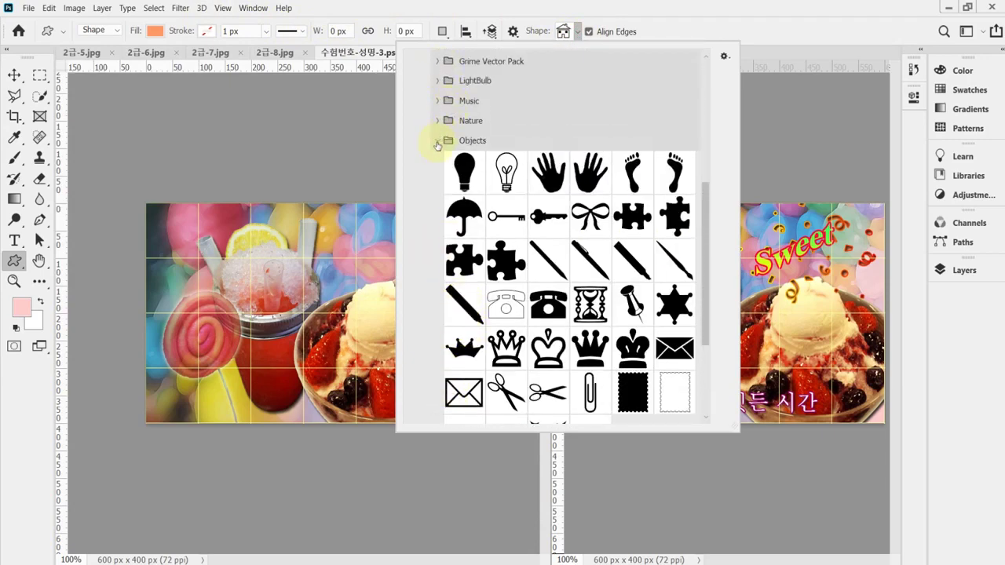
click(437, 142)
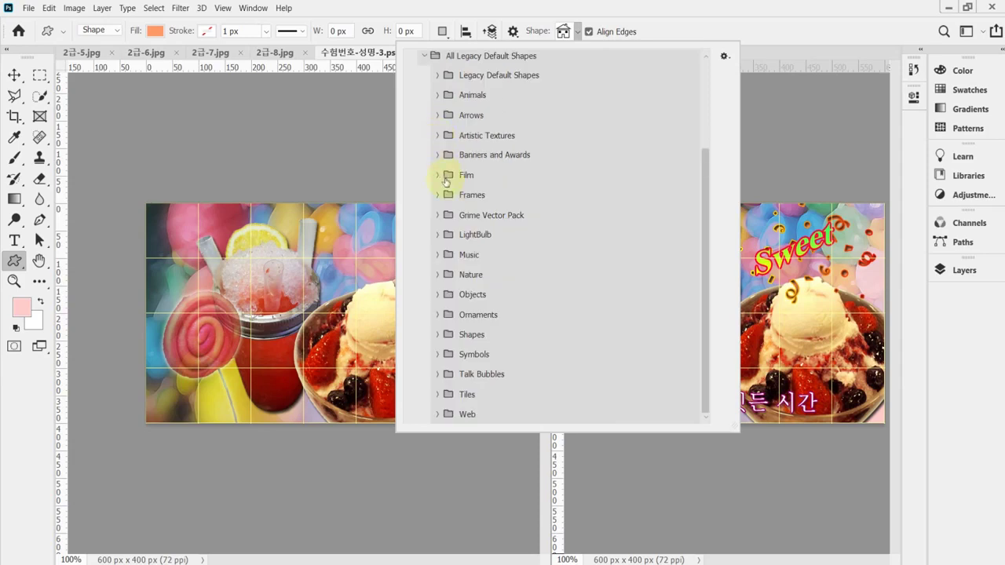
drag(706, 182, 714, 85)
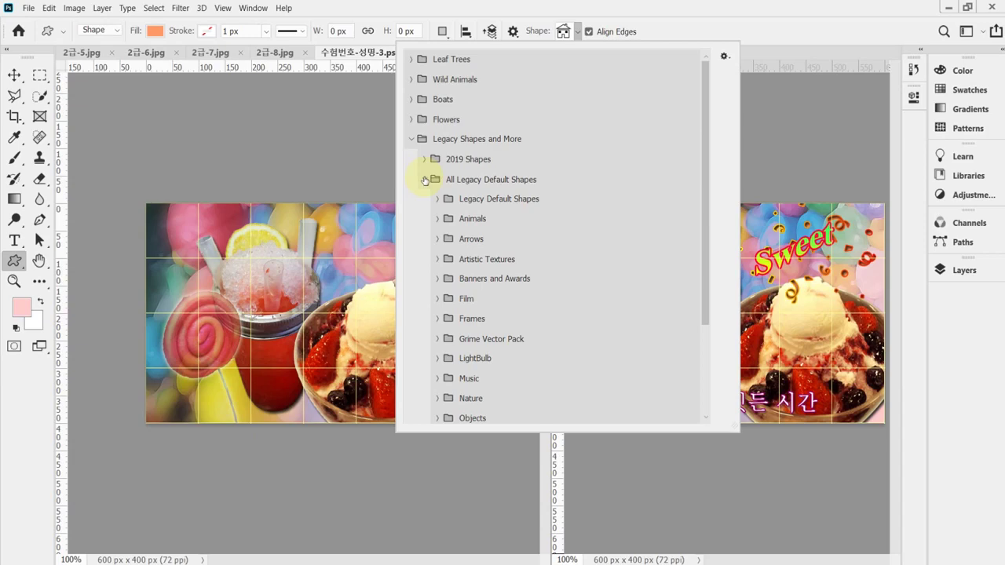
scroll(455, 373, down, 4)
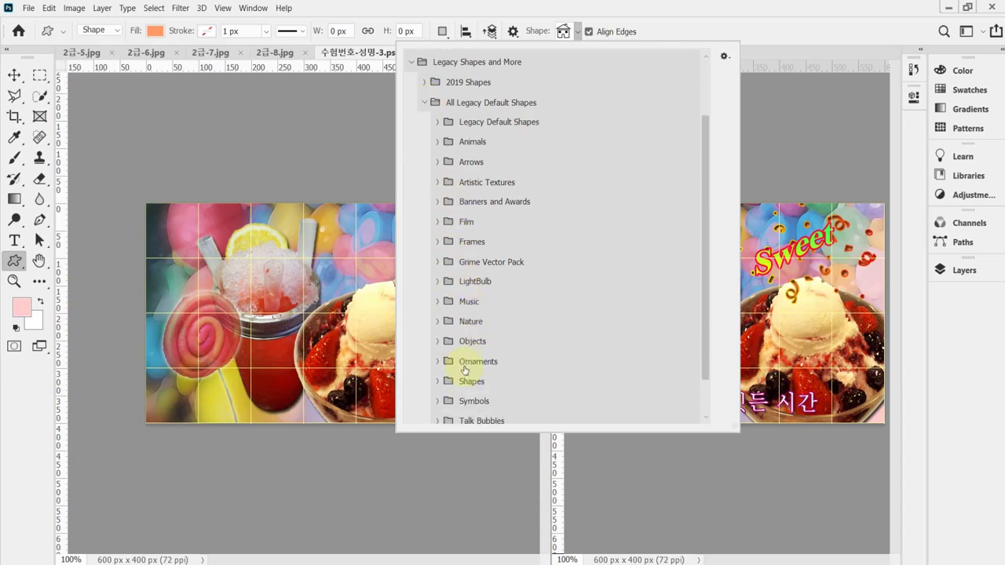
click(437, 329)
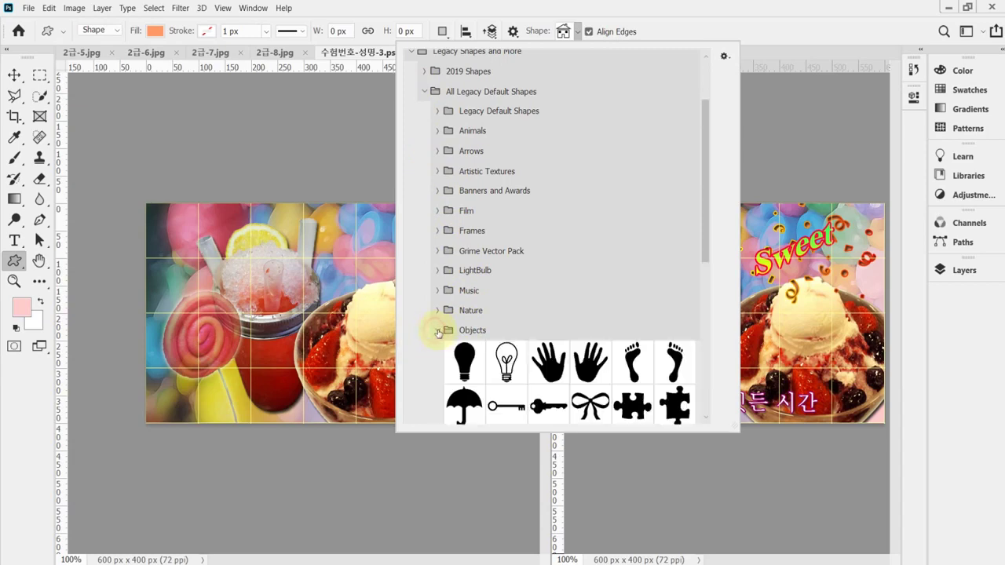
drag(709, 209, 711, 329)
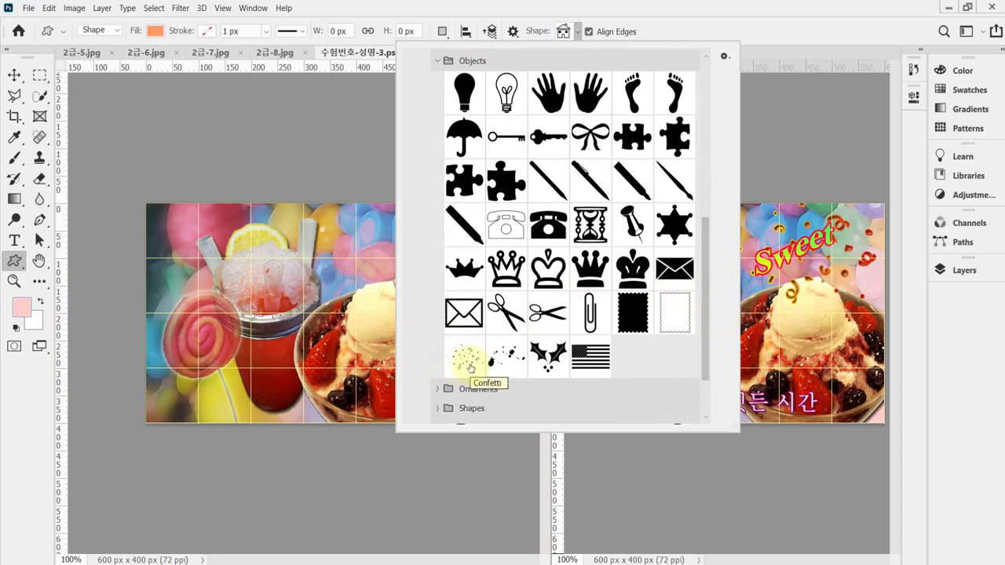
click(470, 363)
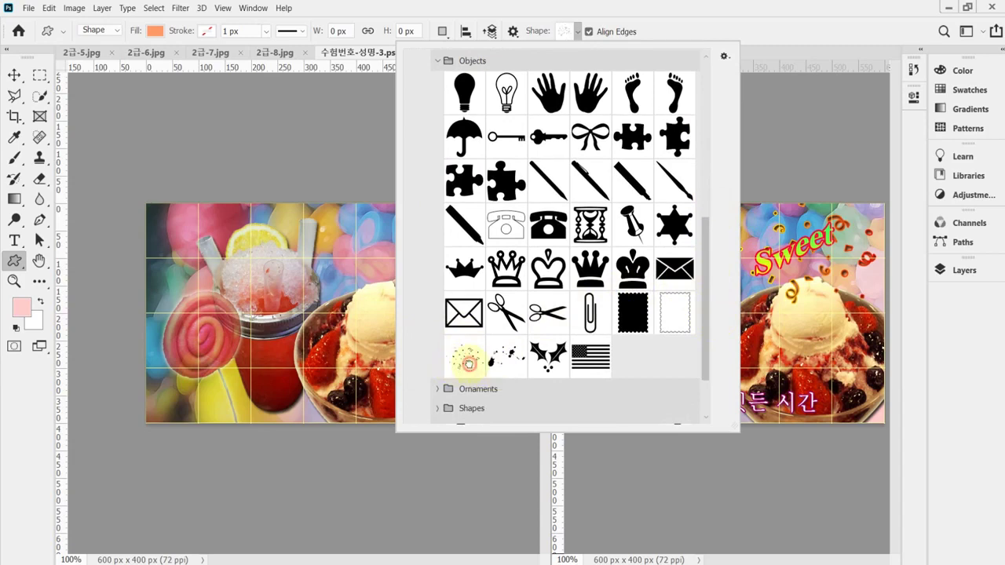
Draw the confetti shape about 253 × 163 px above the ice cream bowl and shift it slightly up
click(520, 6)
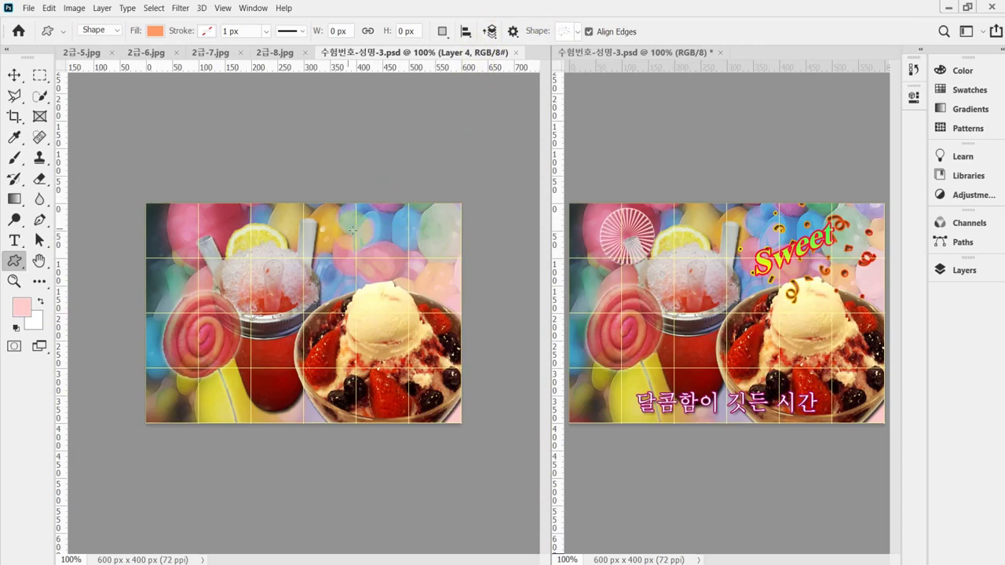
drag(338, 231, 471, 351)
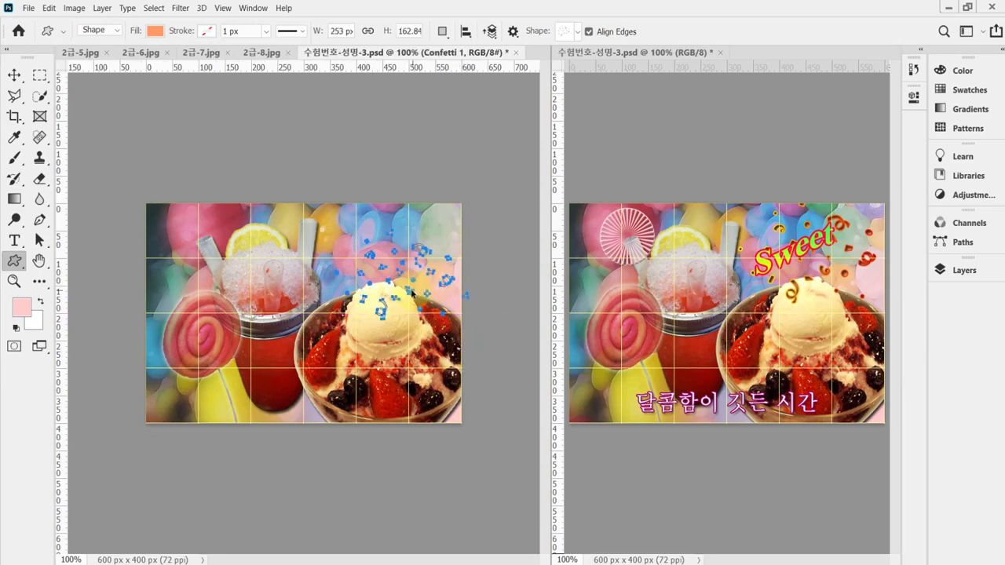
drag(396, 299, 407, 284)
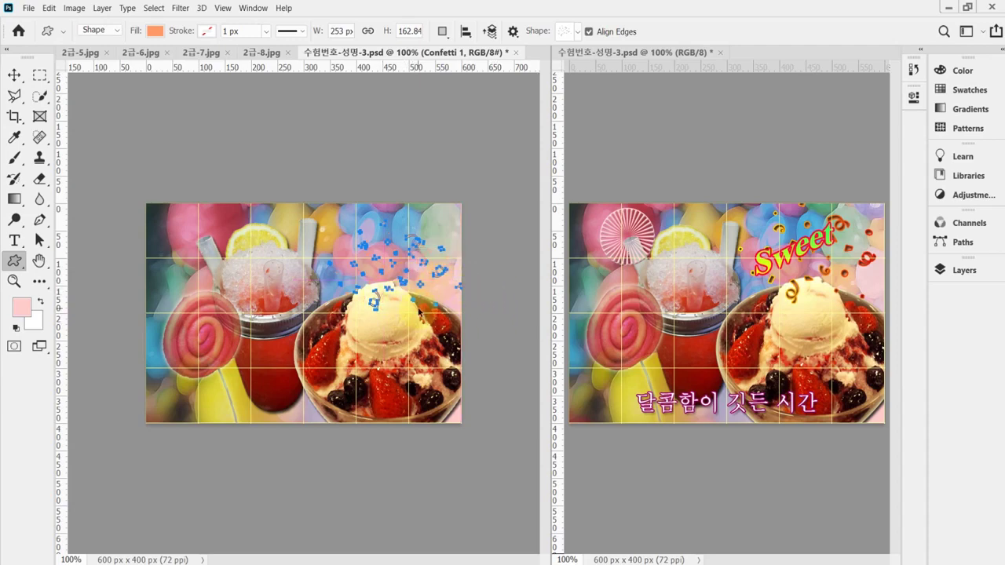
Enlarge the confetti to about 116%, place its center at X 469.5 px, Y 94 px, apply the transform and save
key(ctrl+t)
drag(328, 224, 307, 206)
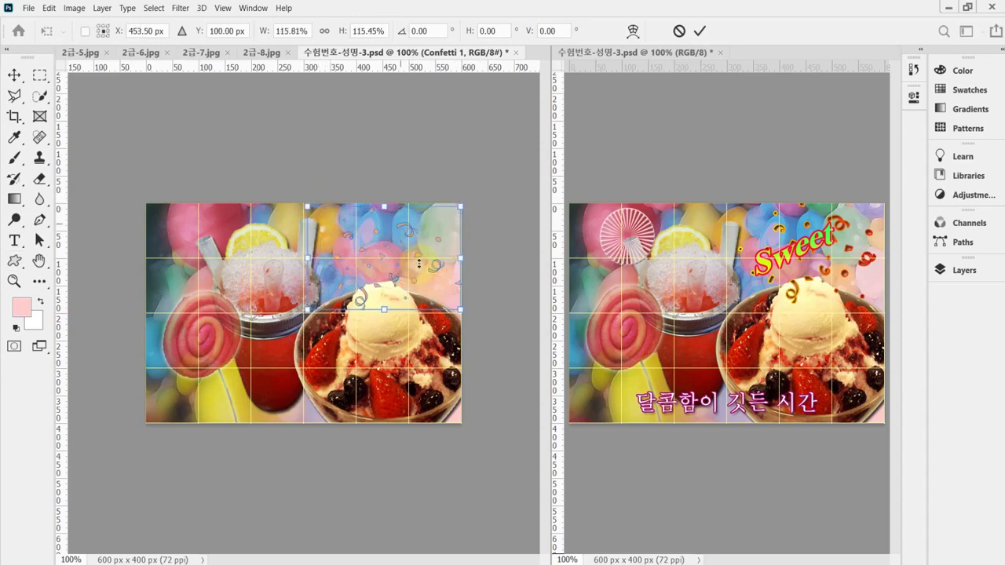
drag(421, 265, 424, 265)
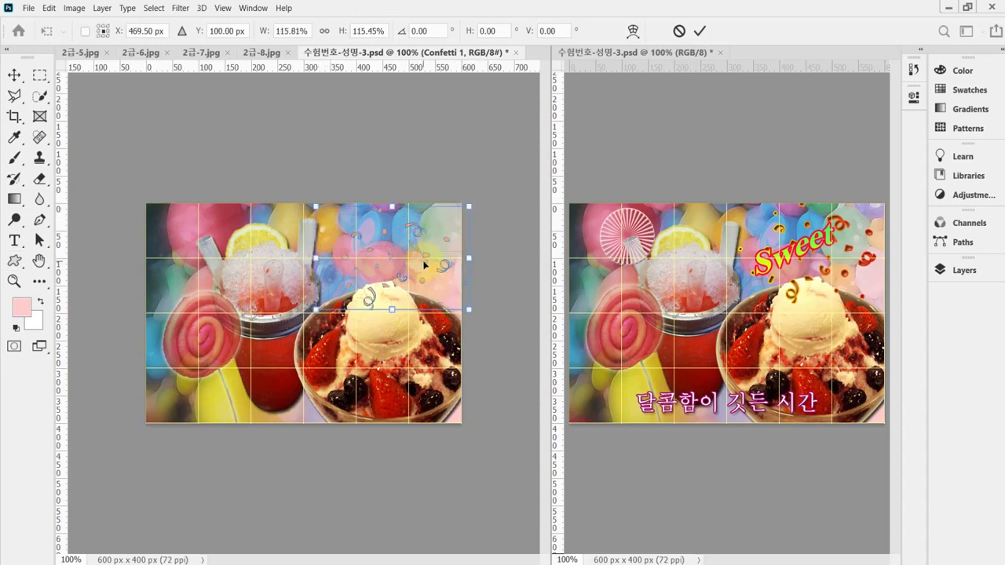
key(Up)
key(Up)
key(Up)
key(Up)
key(Up)
key(Up)
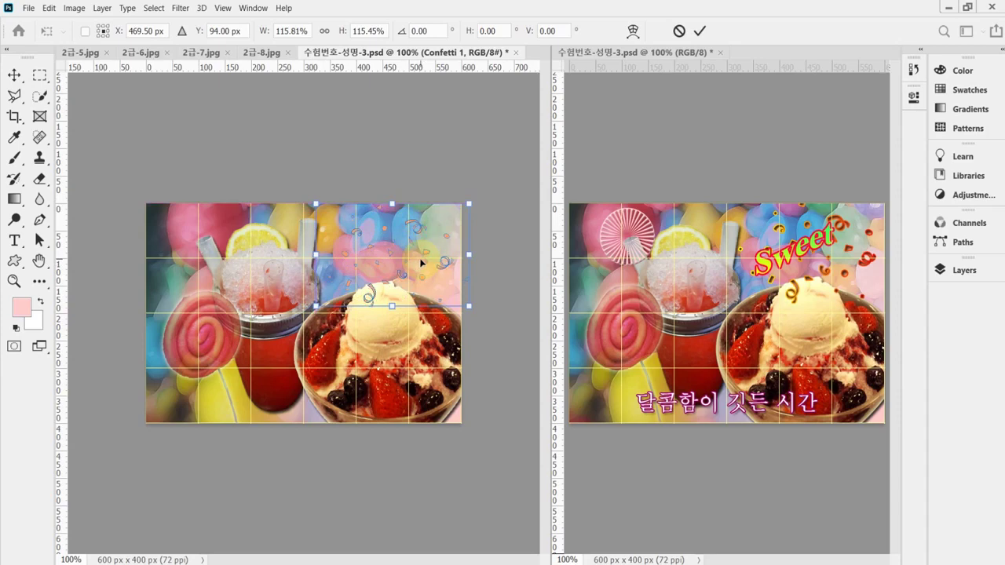
key(Return)
key(ctrl+s)
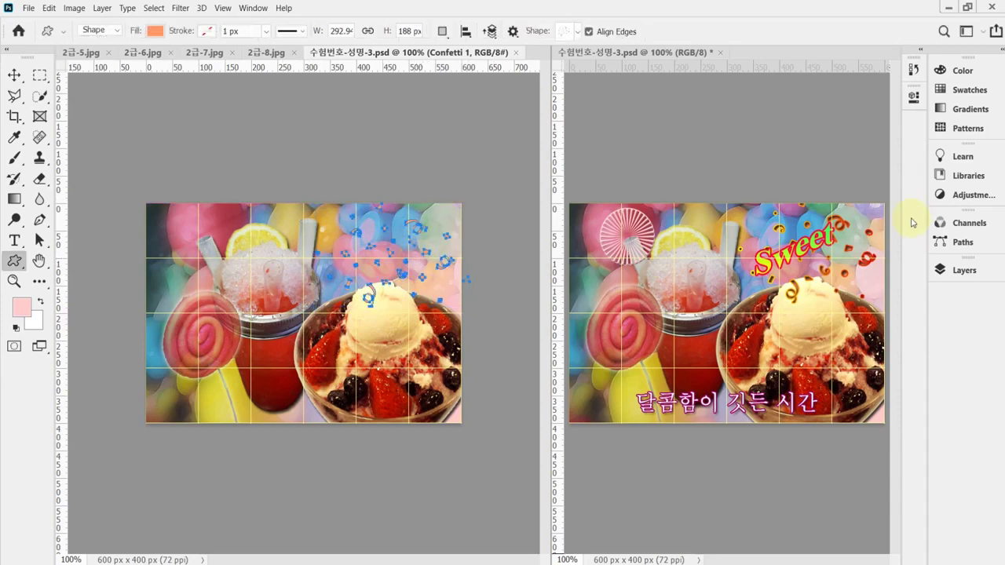
Add a Stroke effect to the confetti layer with a size of 2 px and the Gradient fill type
click(964, 270)
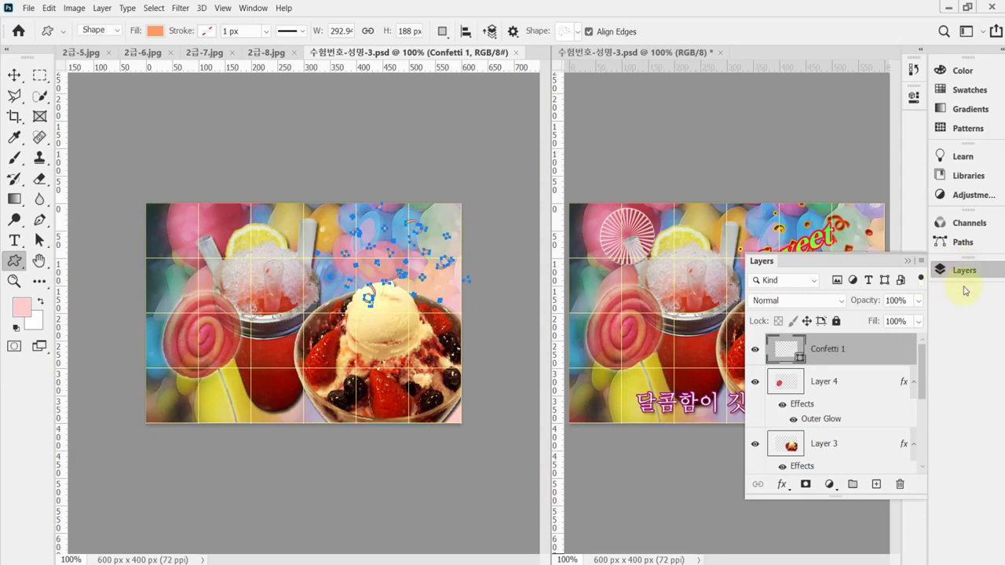
click(783, 485)
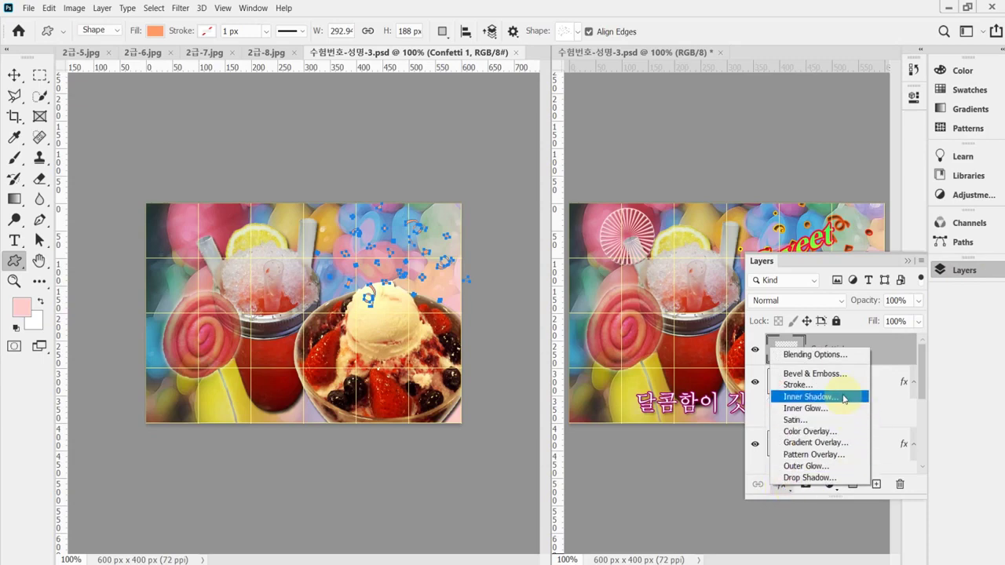
click(515, 256)
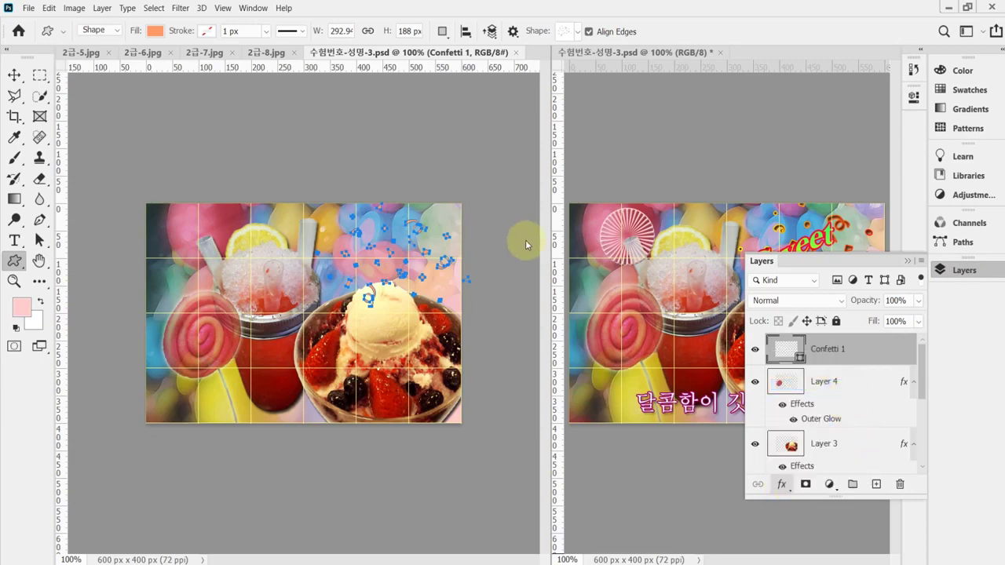
text(2)
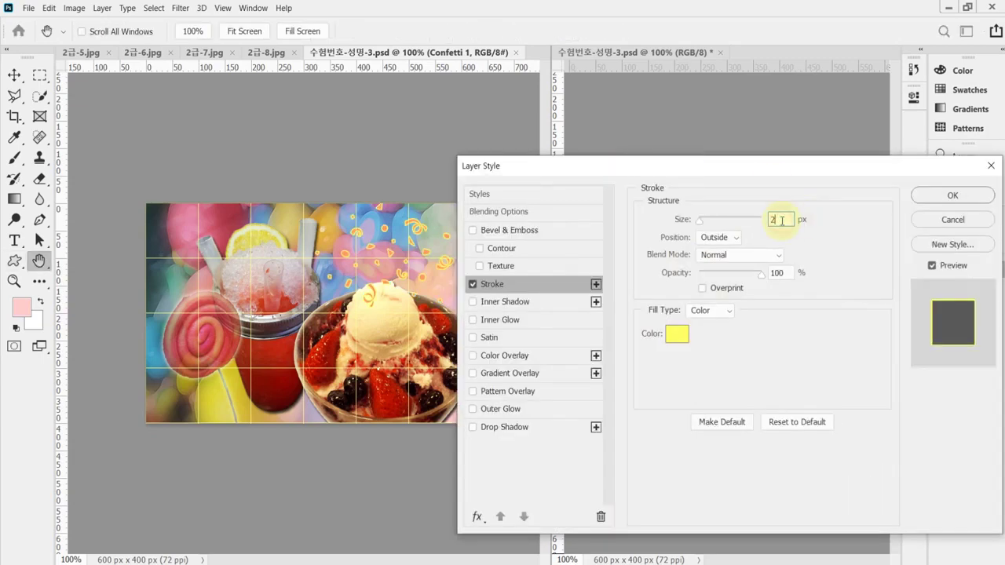
click(675, 335)
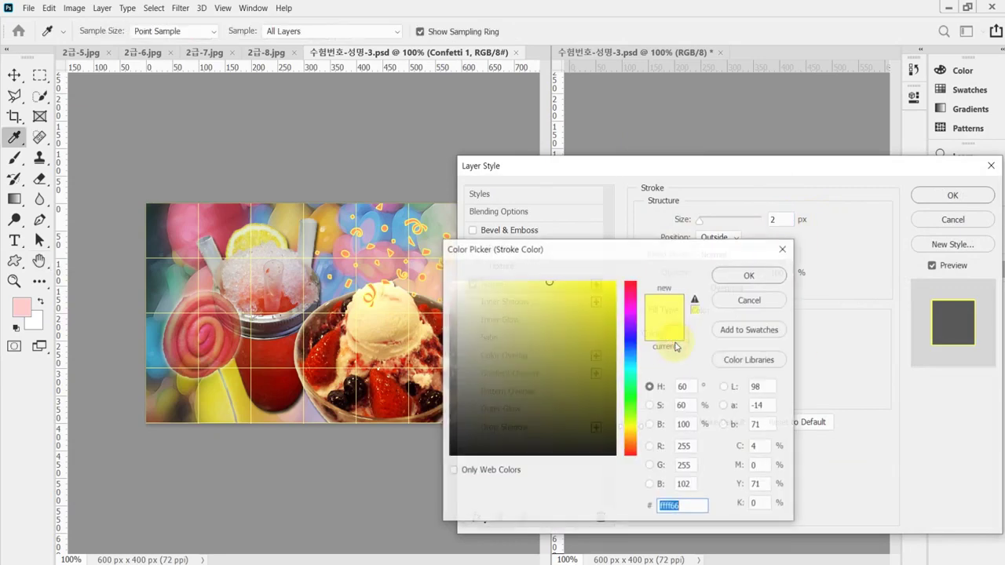
click(786, 250)
click(728, 311)
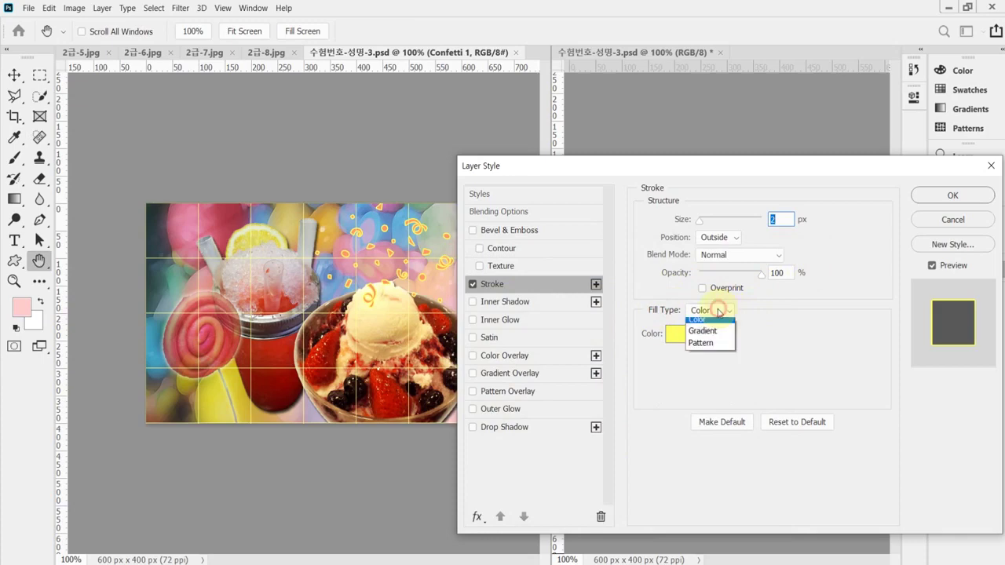
click(717, 337)
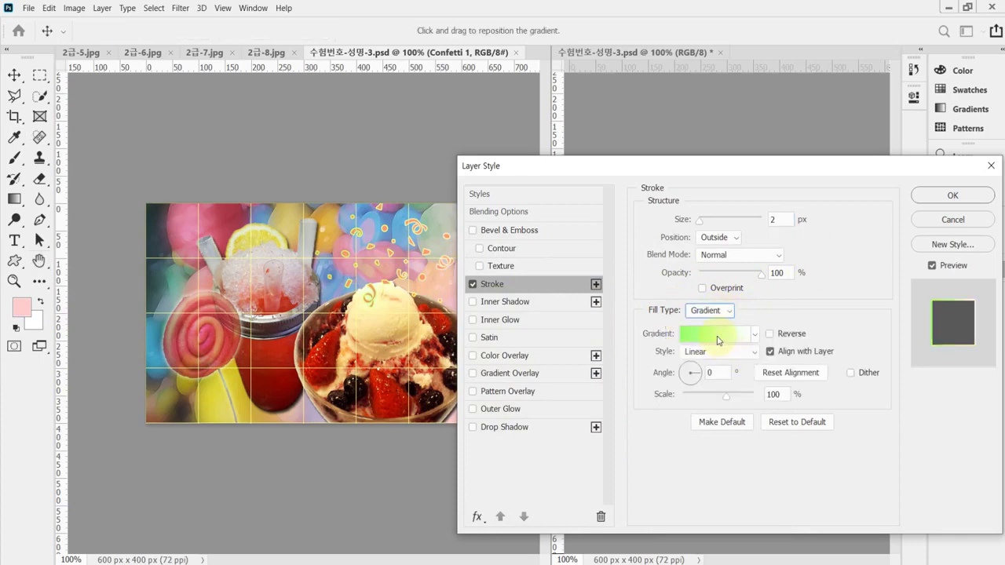
Set the stroke gradient's start color to #ffff00 and its end color to #ff0000
click(717, 335)
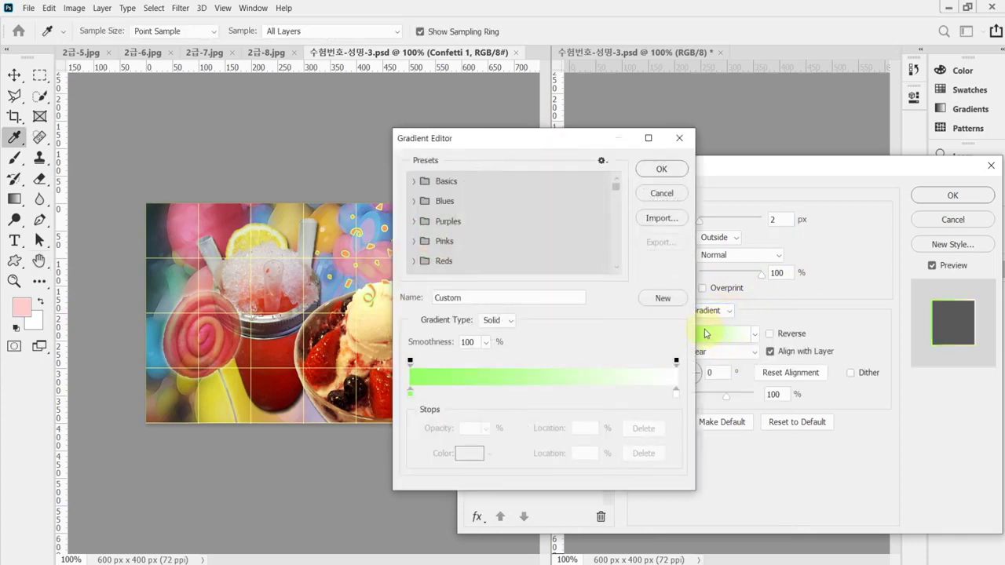
click(411, 396)
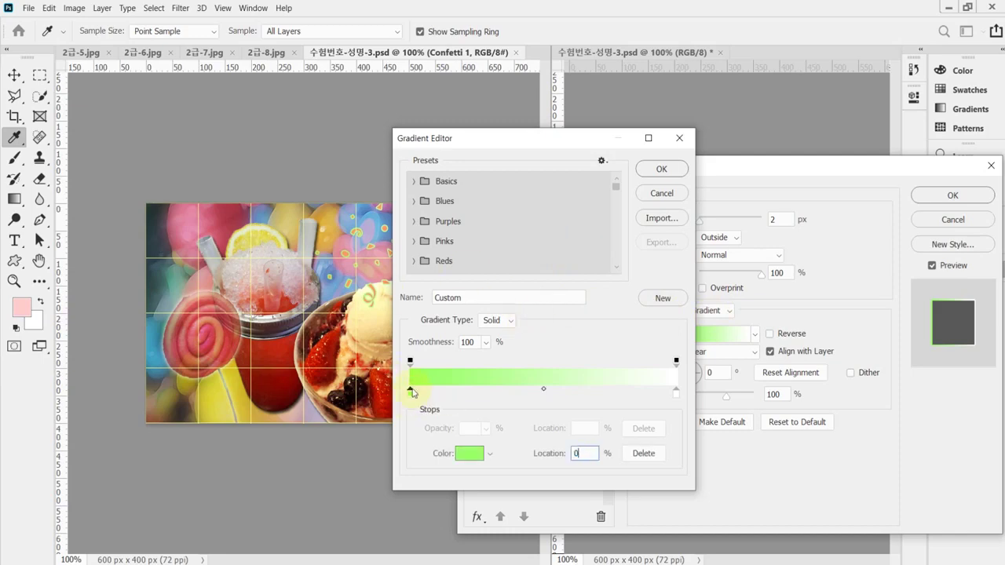
double_click(410, 393)
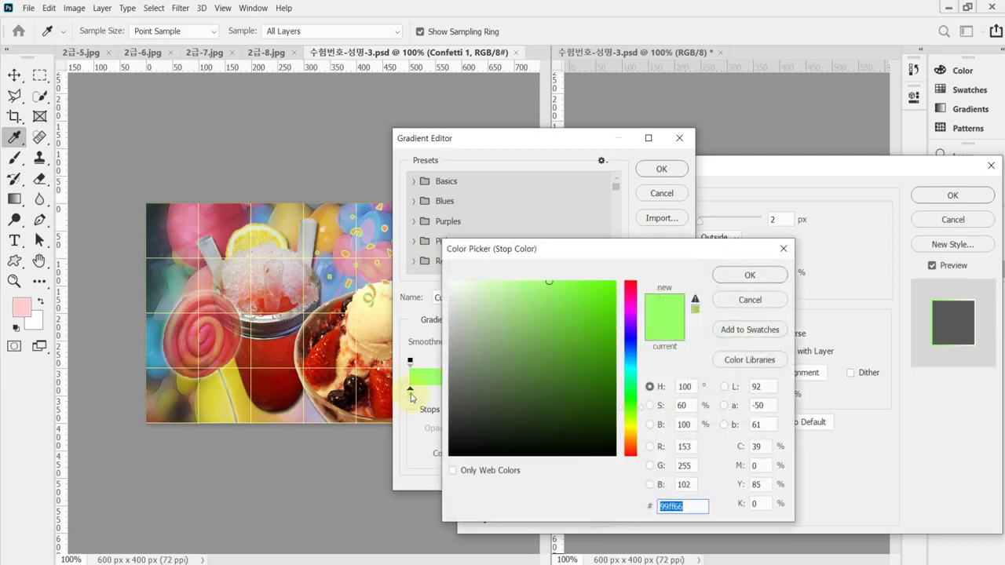
text(ff0)
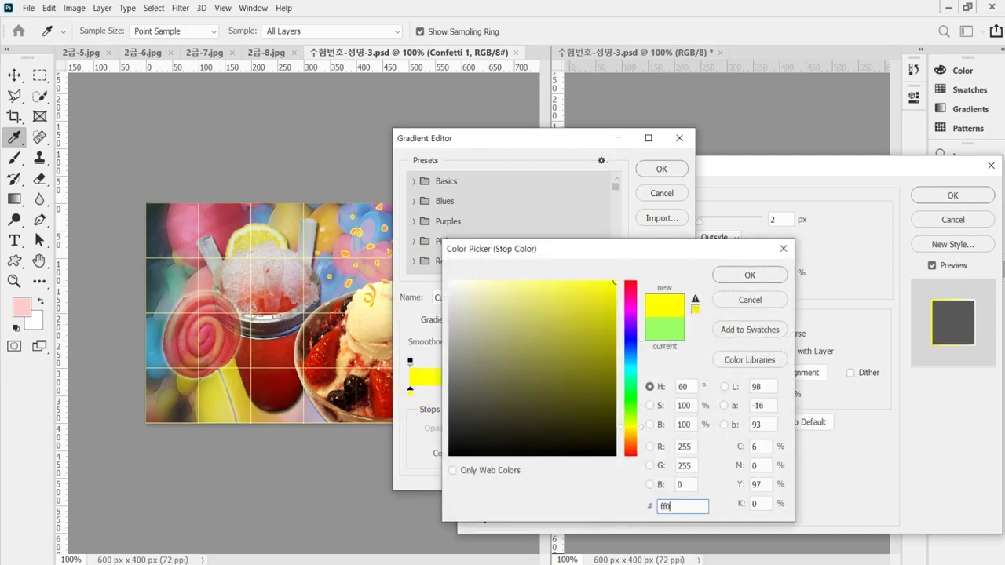
click(747, 274)
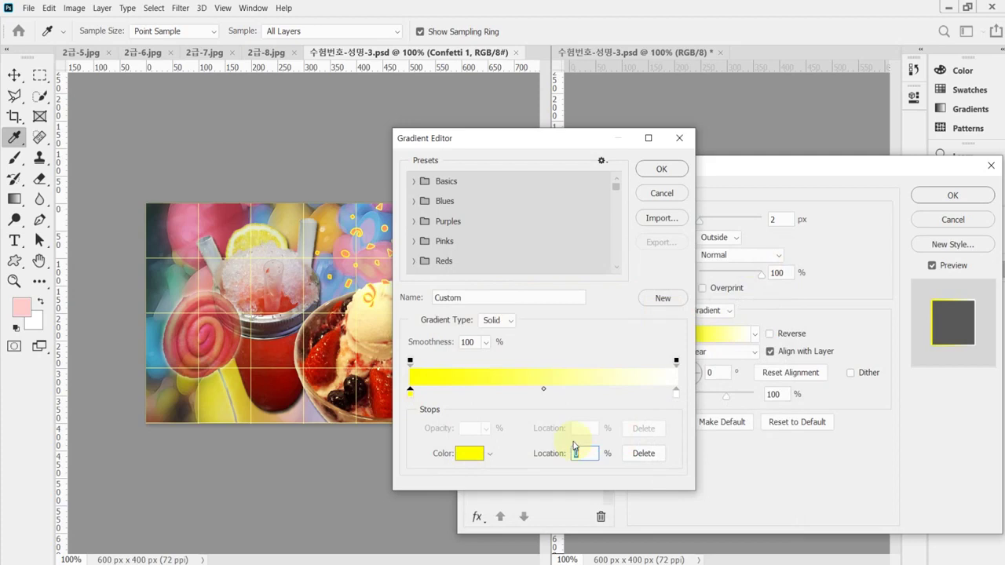
double_click(676, 391)
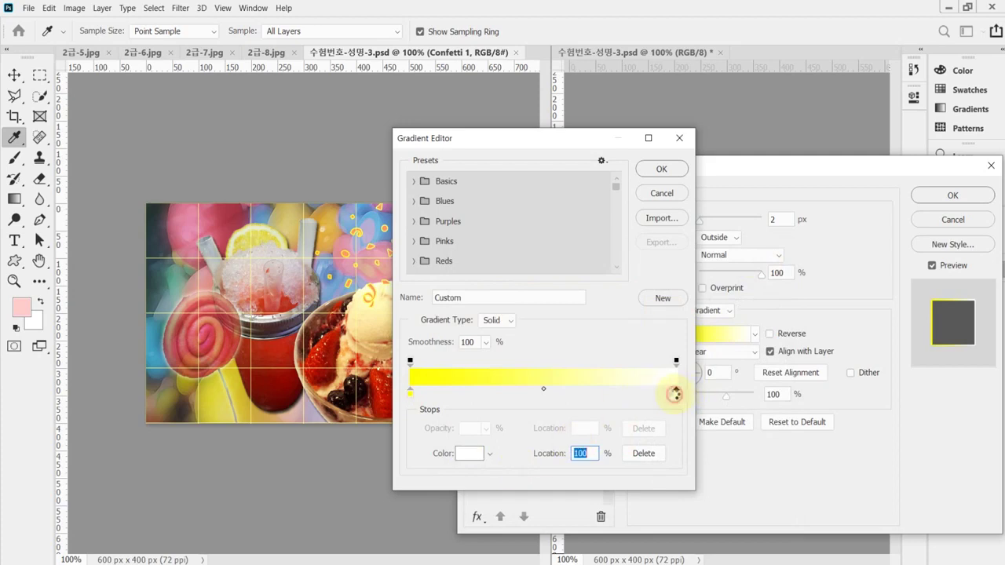
text(f00)
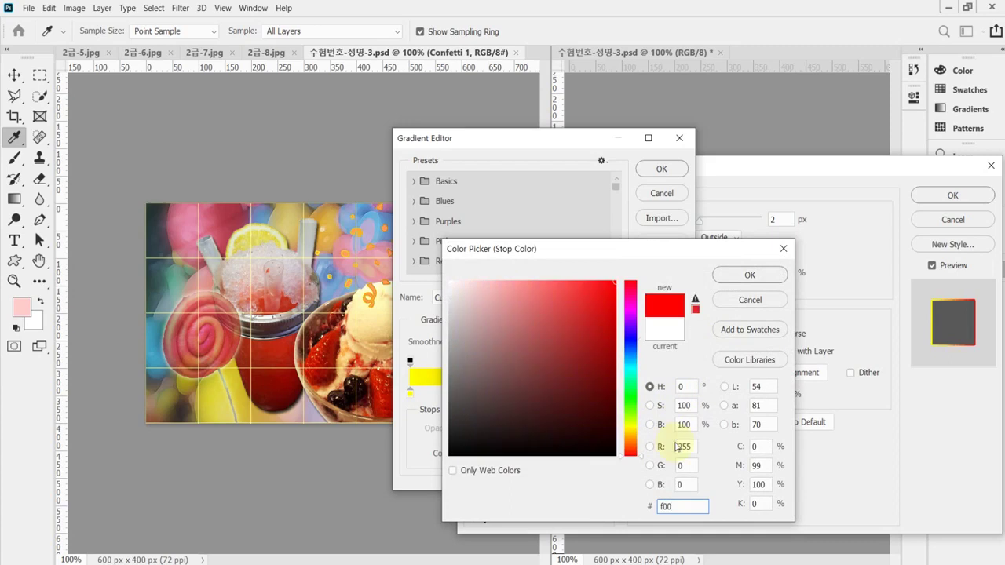
key(Return)
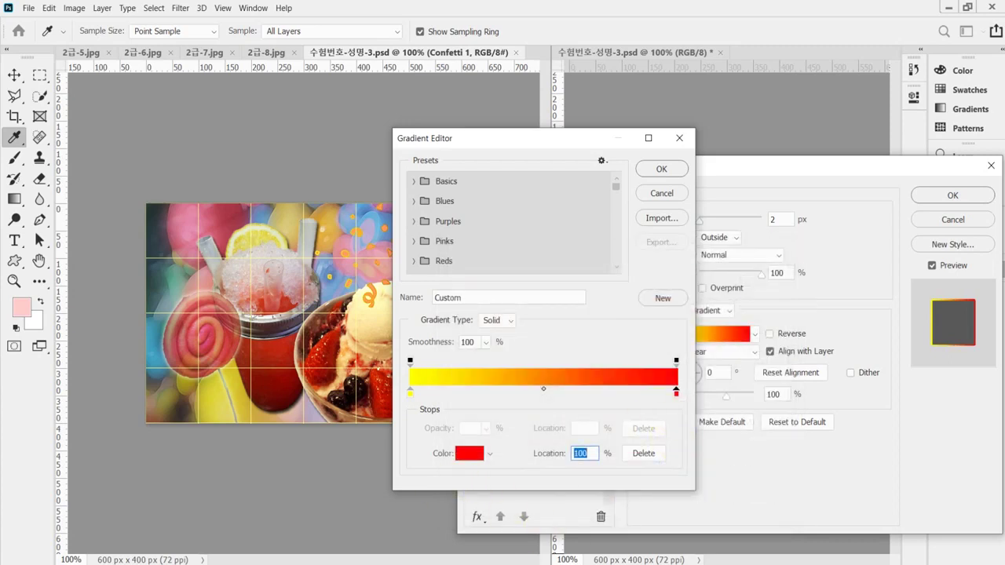
Check the confetti's style specification in the Acrobat Reader PDF, then add an Inner Shadow with default settings and apply the layer styles
key(alt+Tab)
scroll(538, 435, down, 4)
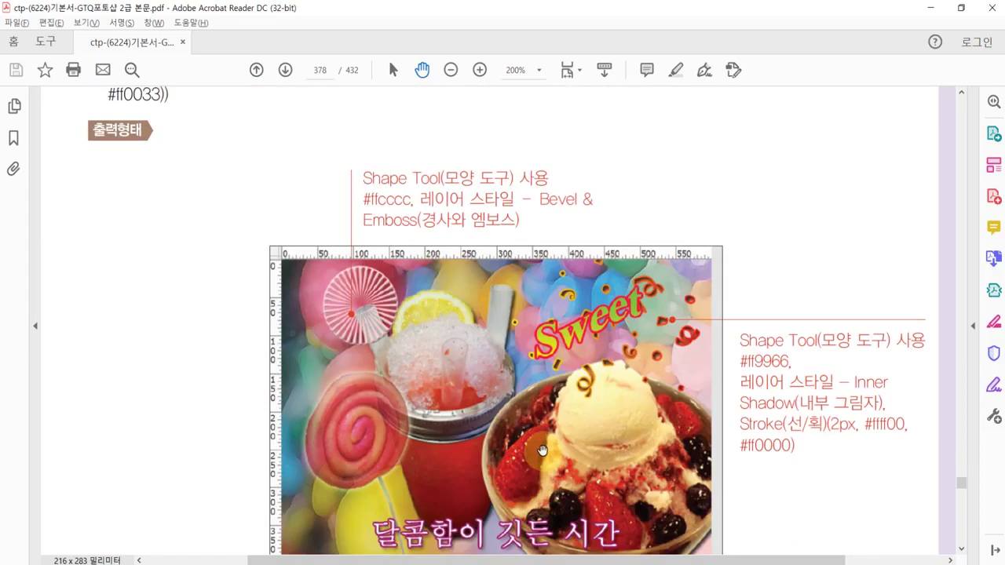
drag(808, 442, 780, 437)
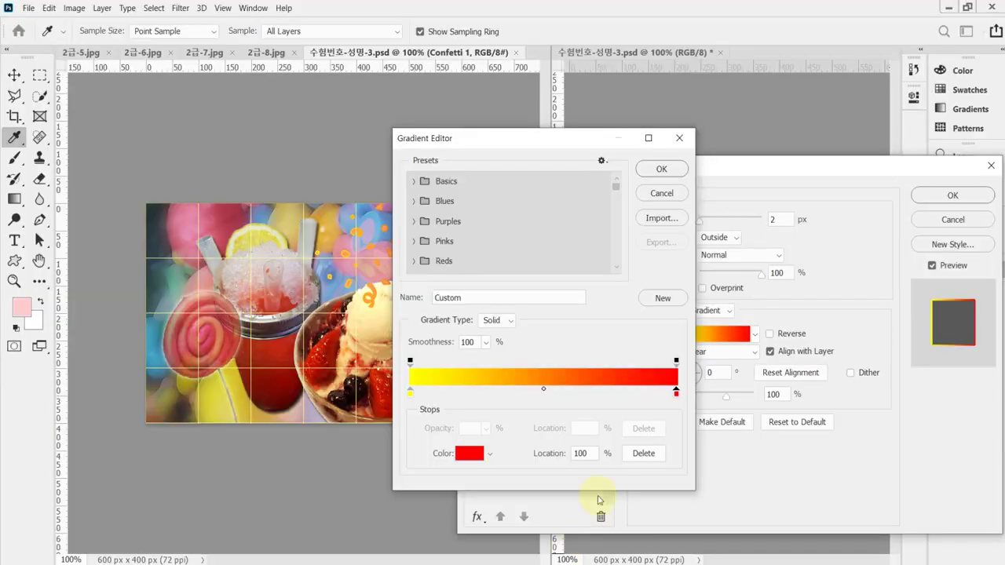
click(657, 179)
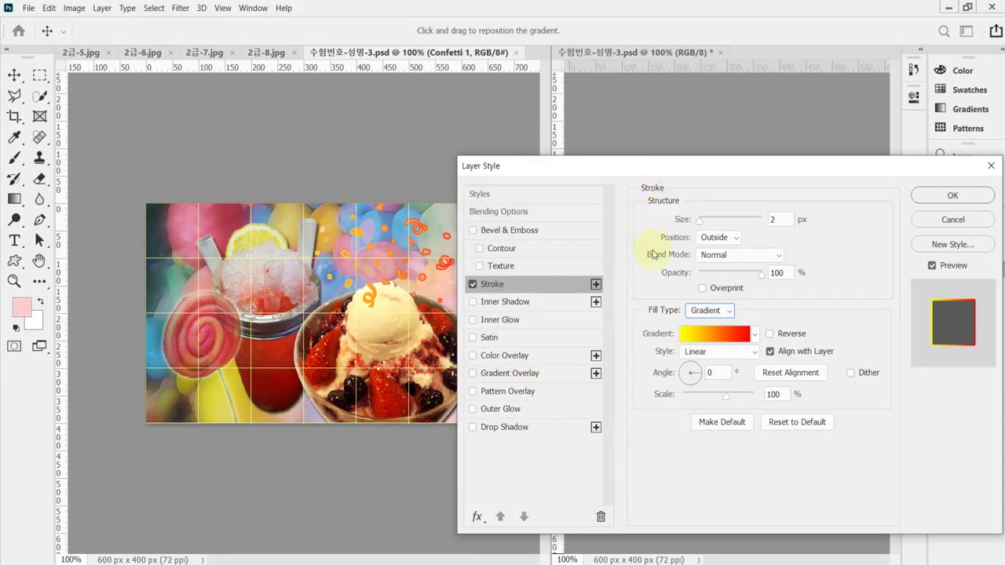
click(518, 303)
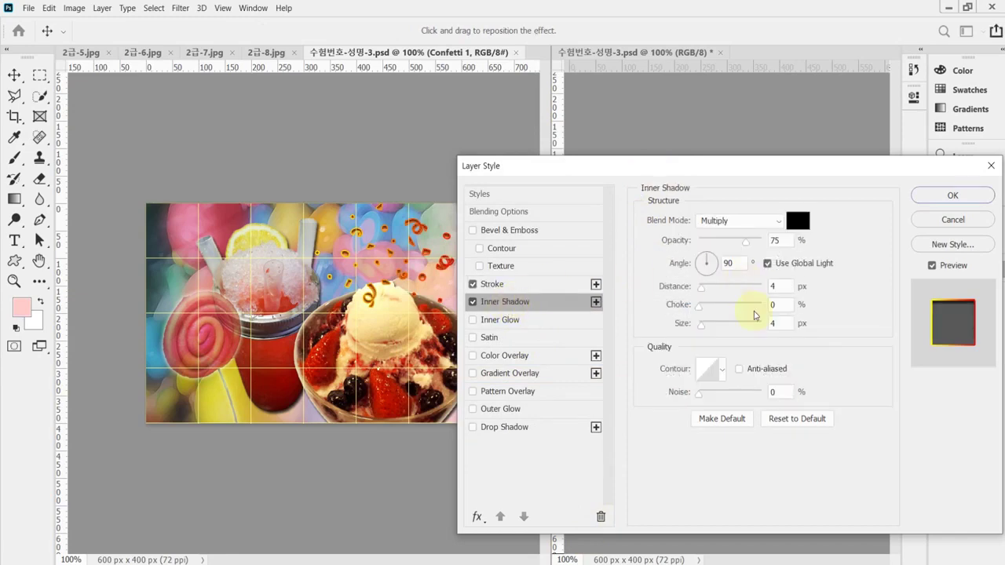
click(925, 202)
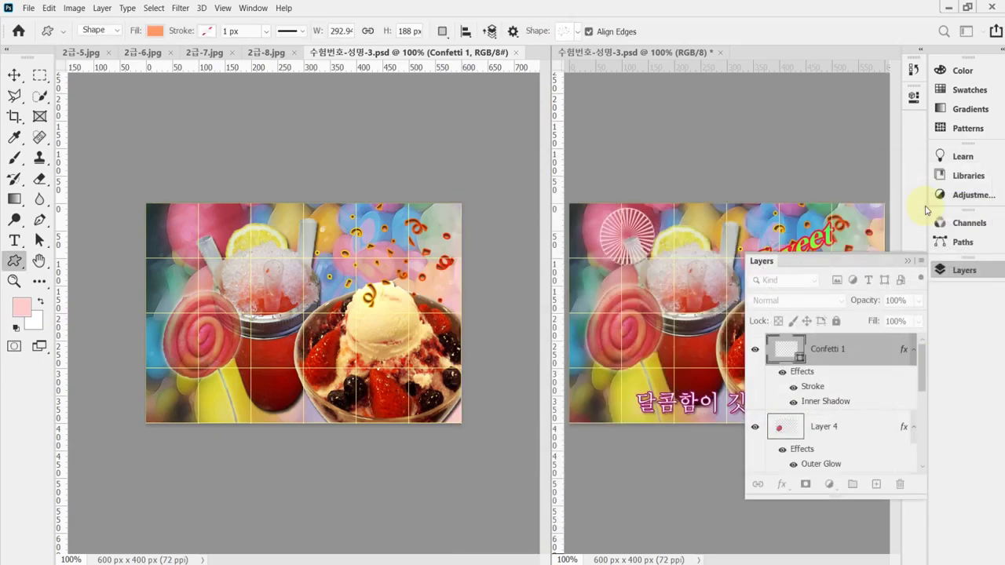
Save the document and choose the Registration Target 2 custom shape from the Symbols group
key(ctrl+s)
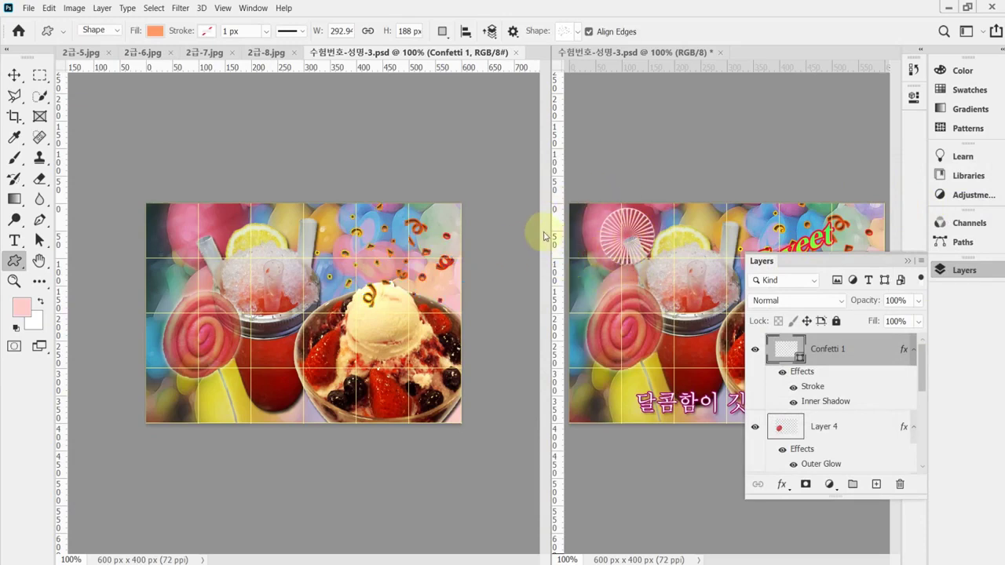
click(577, 32)
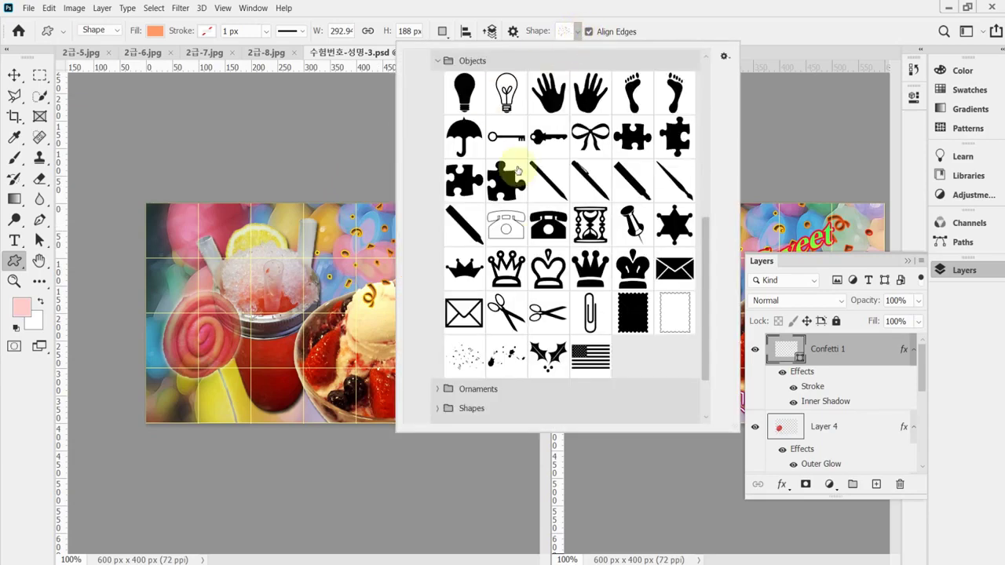
drag(707, 290, 702, 315)
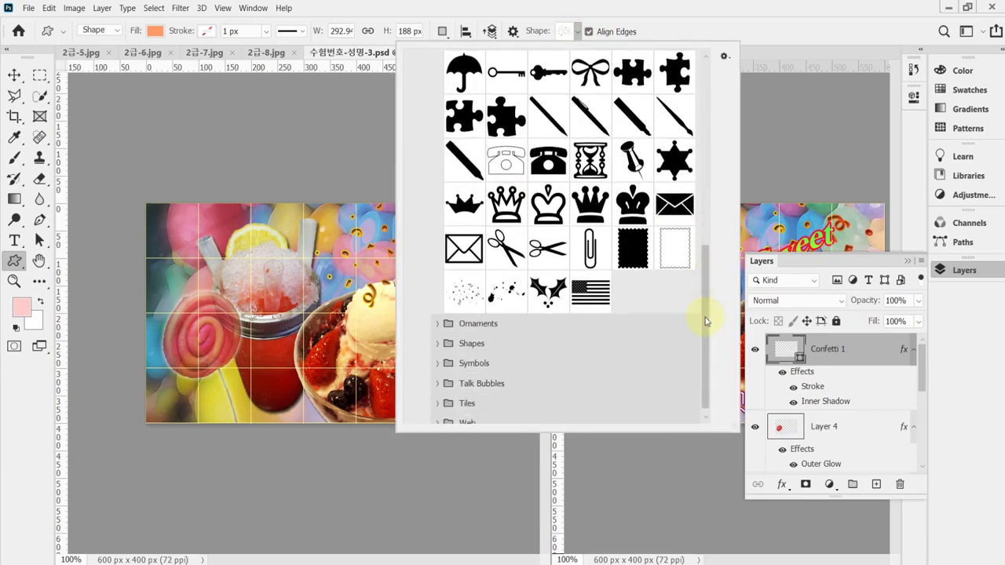
click(437, 362)
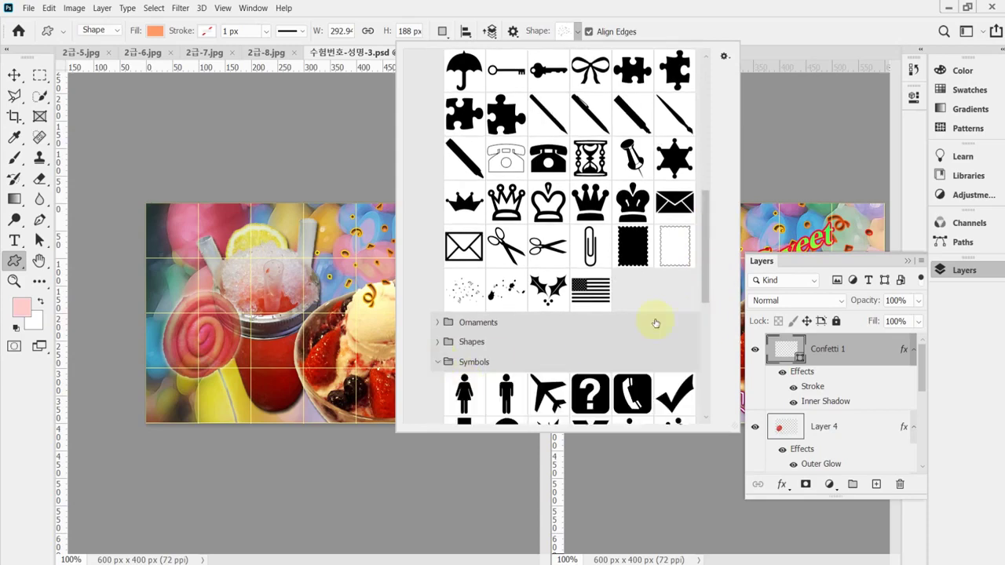
drag(702, 260, 706, 354)
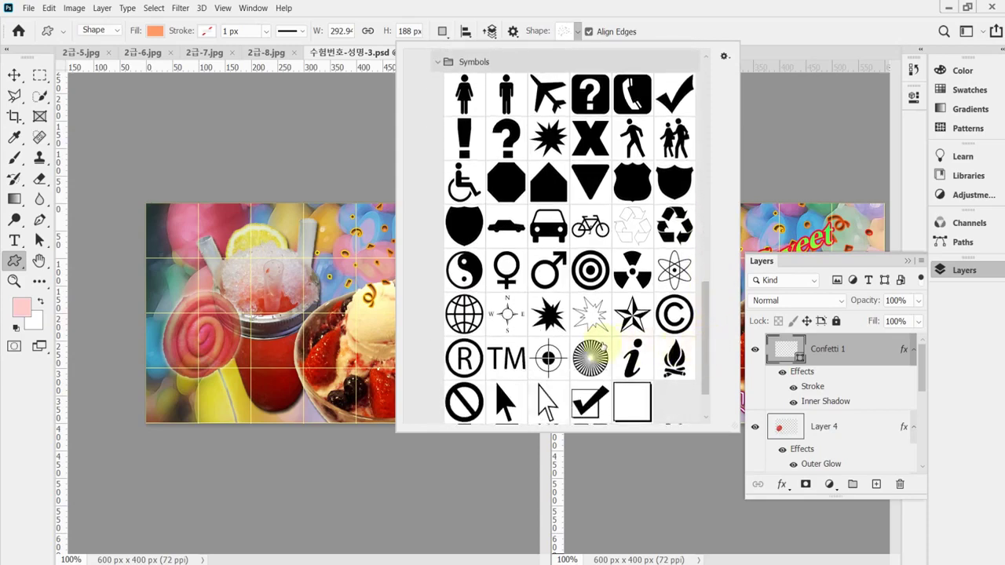
click(594, 358)
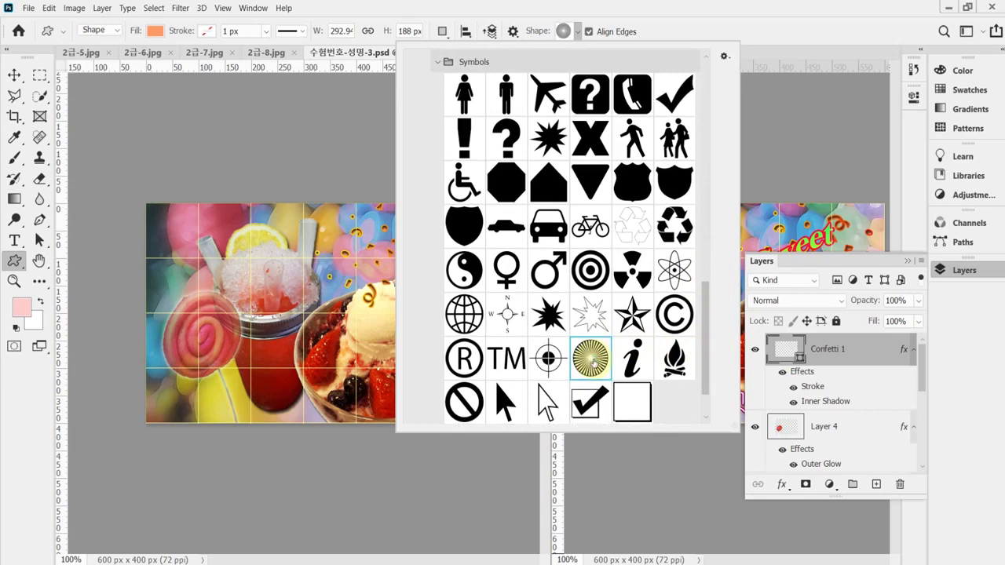
click(527, 11)
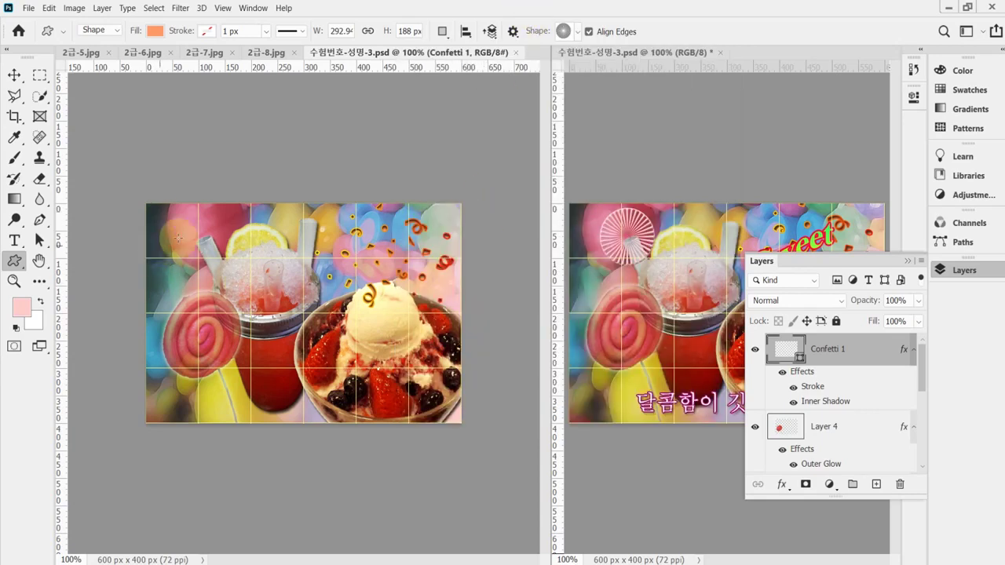
Draw the Registration Target 2 shape over the pink balloon in the image's upper left and scale it to 107 by 107 px
drag(179, 212, 210, 232)
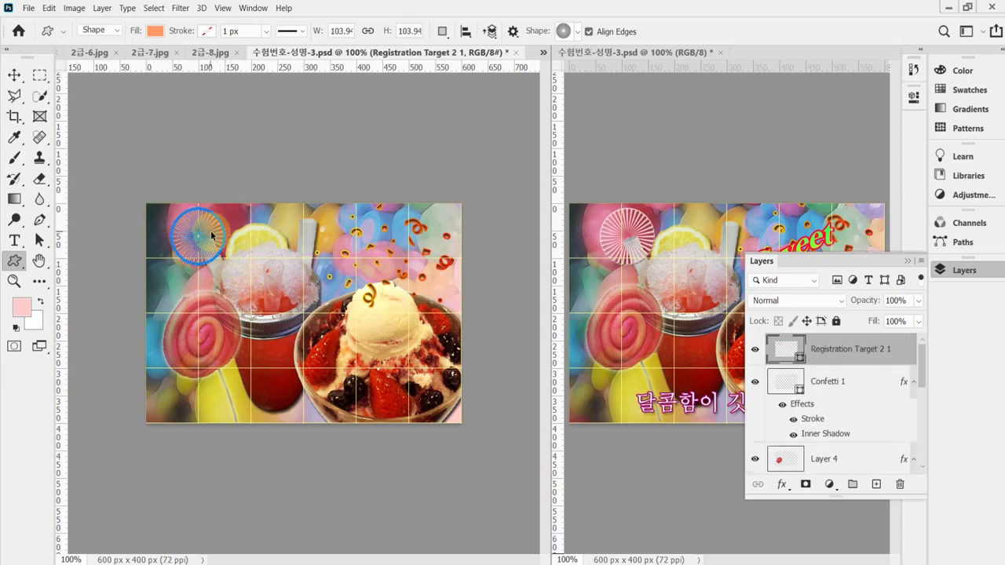
key(ctrl+t)
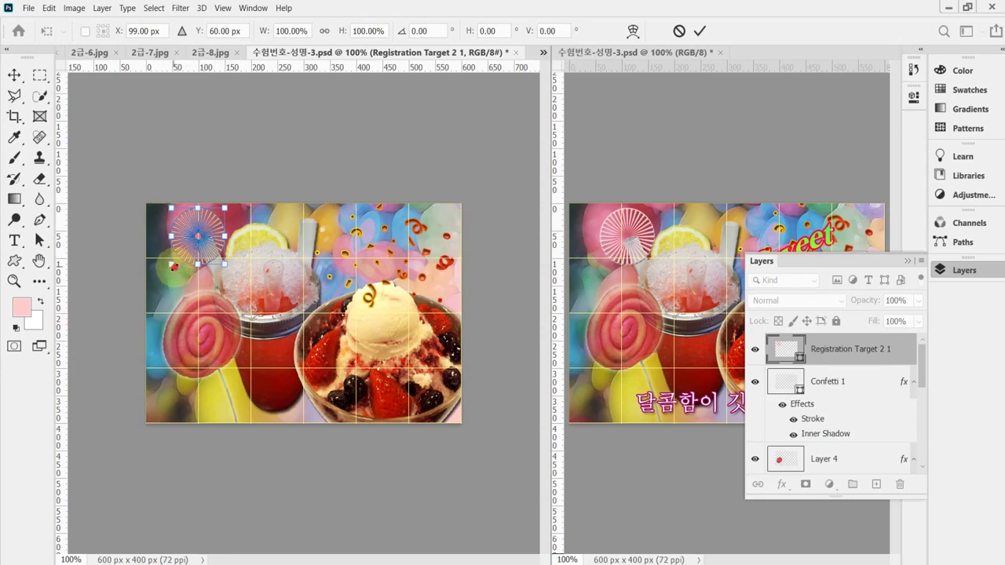
drag(174, 267, 201, 247)
key(Return)
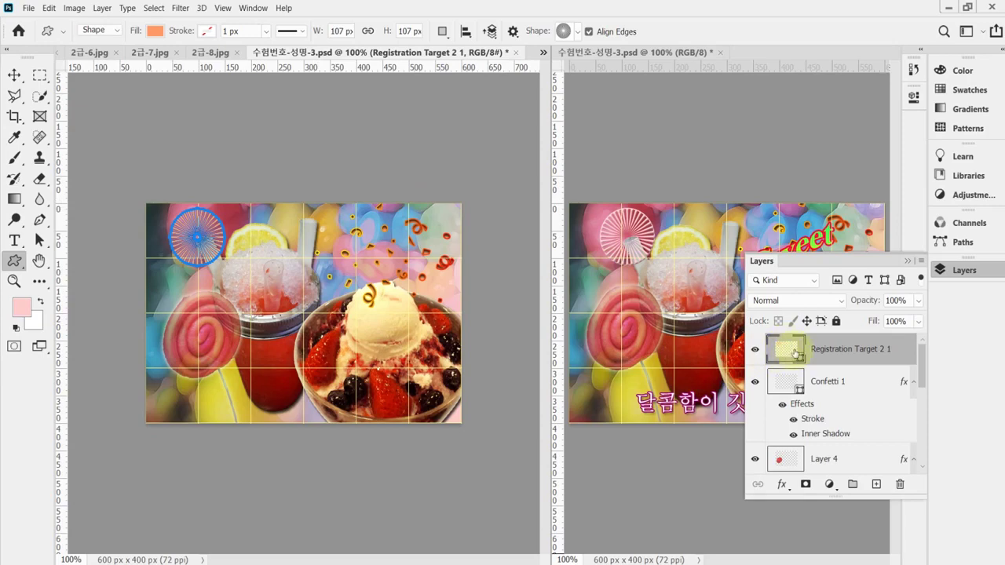
Set the registration target shape's fill color to #ffcccc and save the document
key(alt)
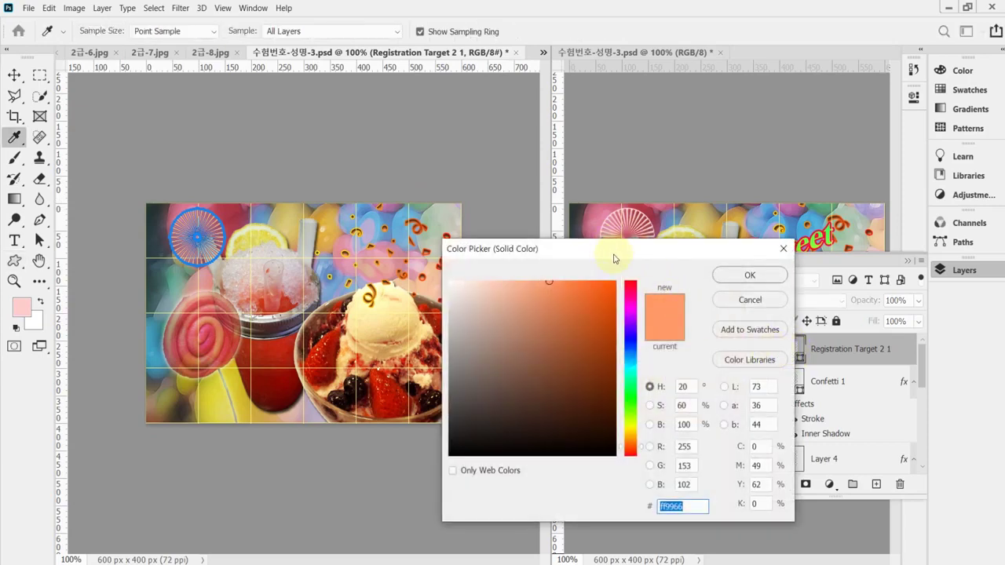
drag(636, 257, 570, 250)
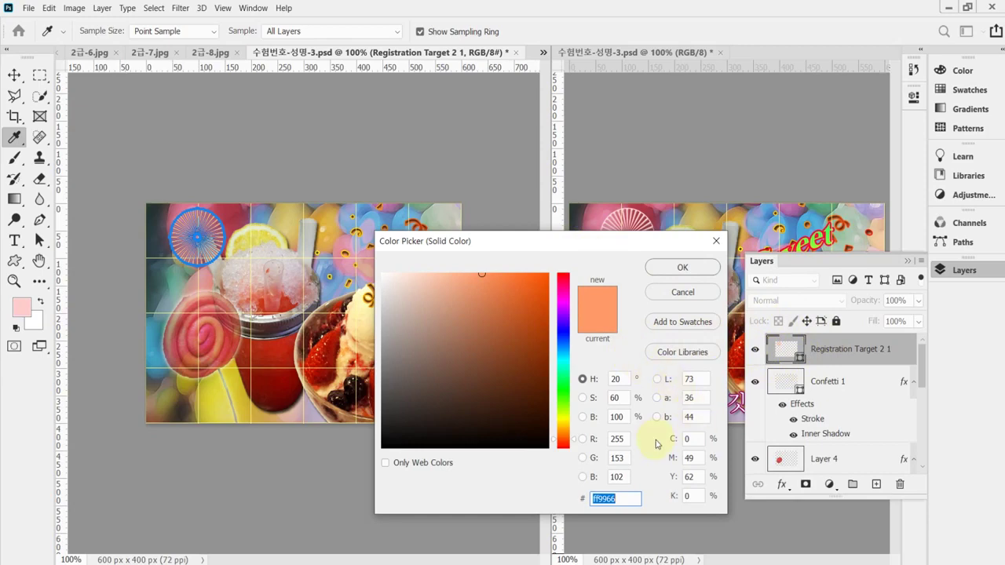
text(fcc)
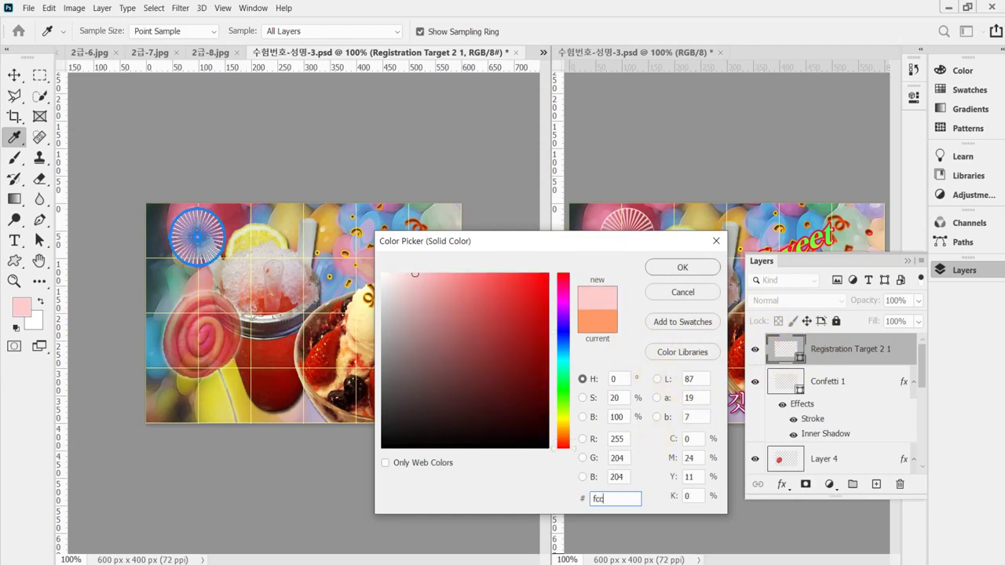
key(Return)
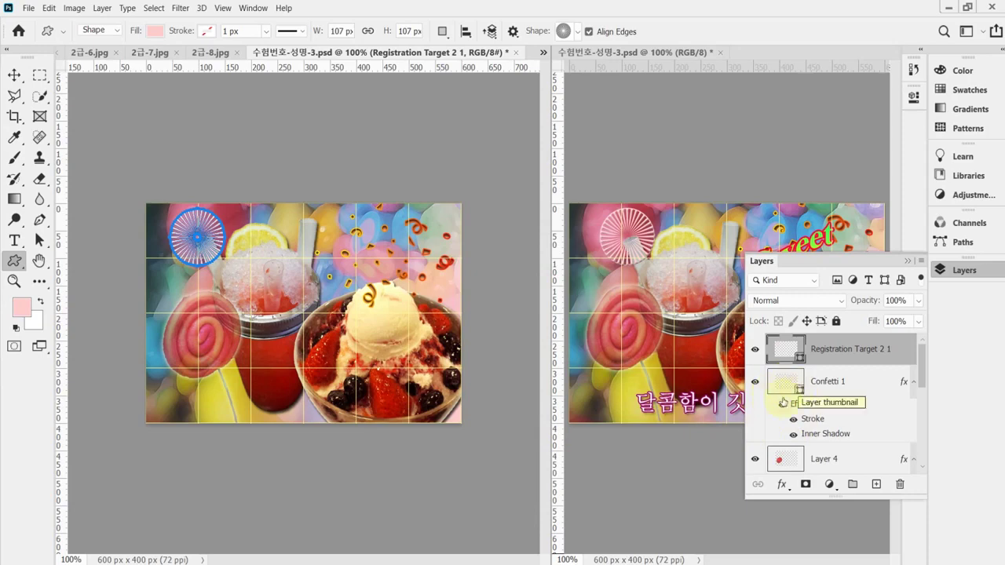
mouse_move(834, 386)
mouse_down()
mouse_move(787, 365)
mouse_move(825, 381)
mouse_up()
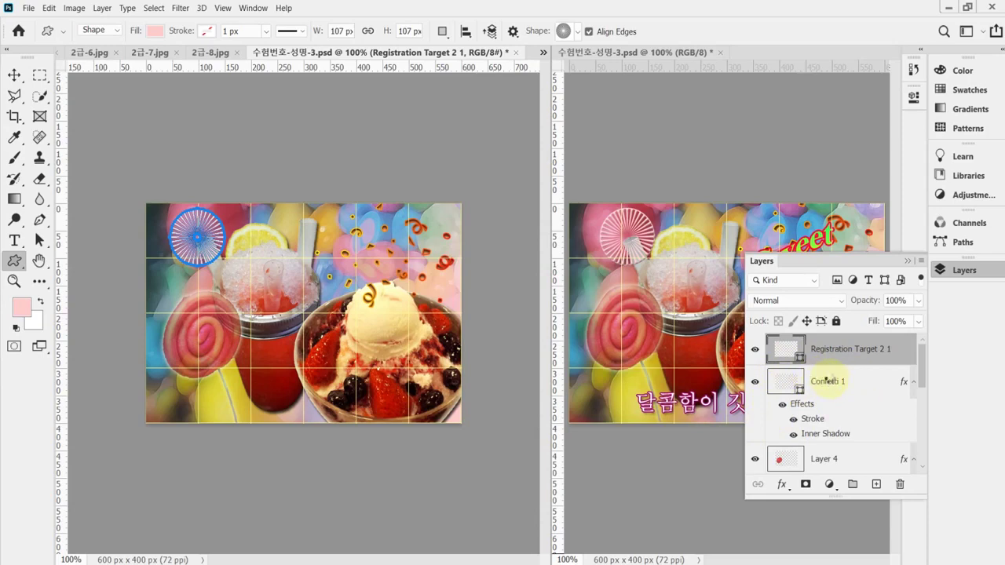
key(ctrl+s)
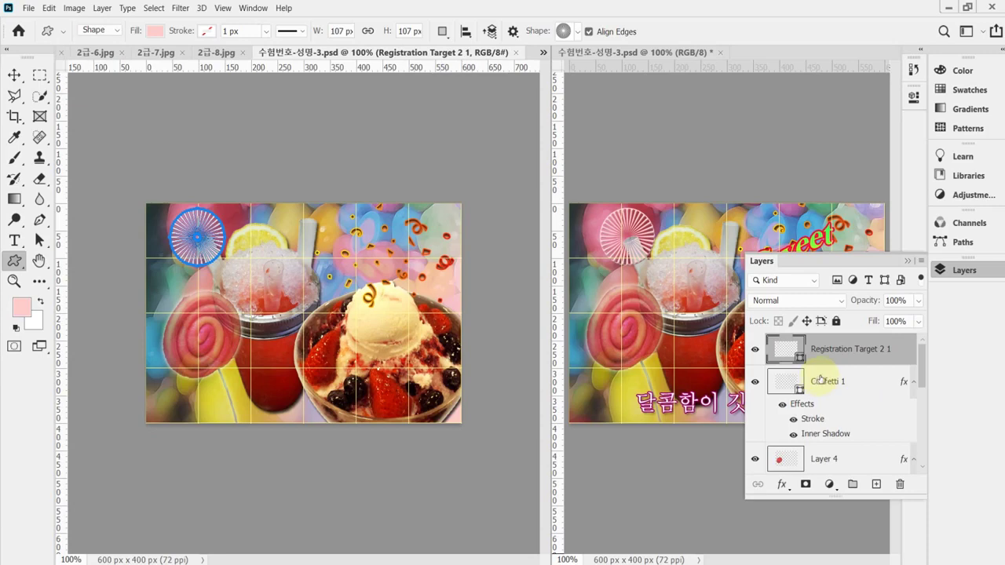
Add an Inner Bevel Bevel & Emboss effect with a size of 5 px to the registration target layer and save
click(782, 484)
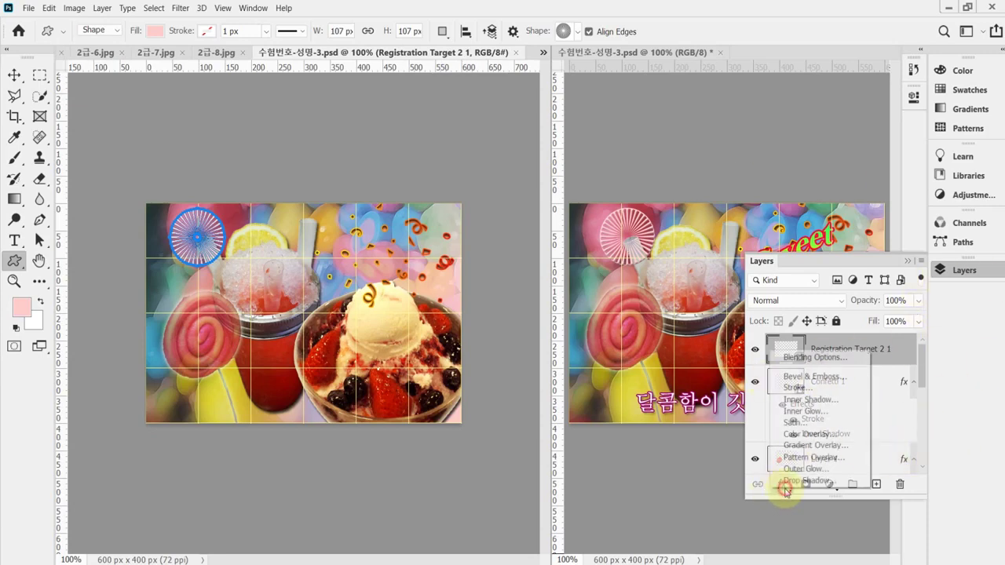
click(827, 387)
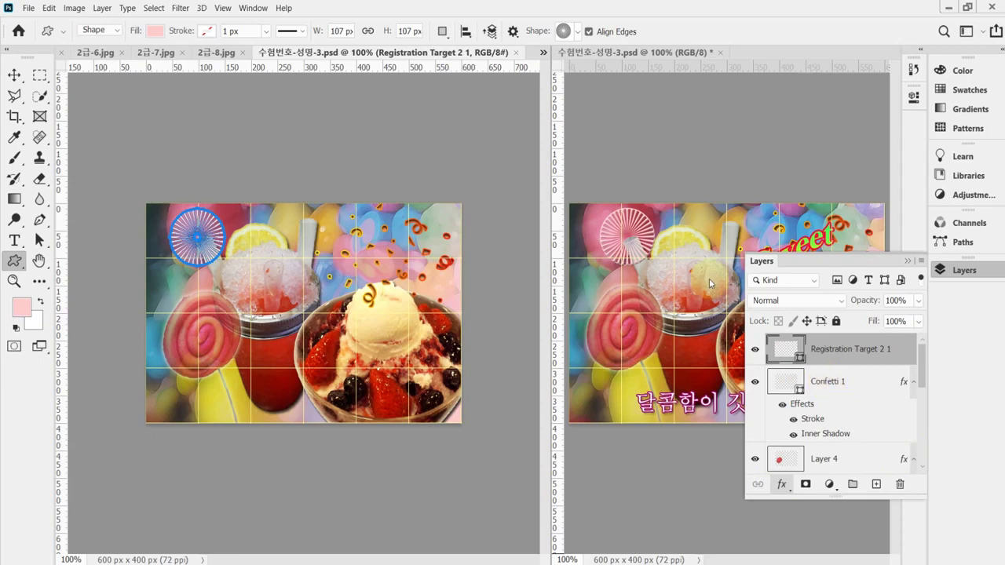
double_click(827, 384)
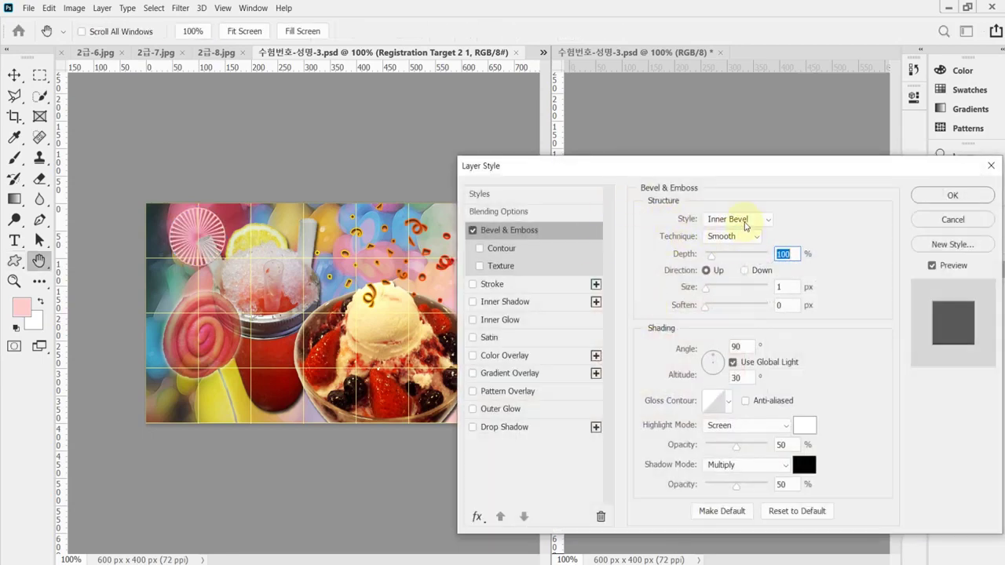
double_click(789, 288)
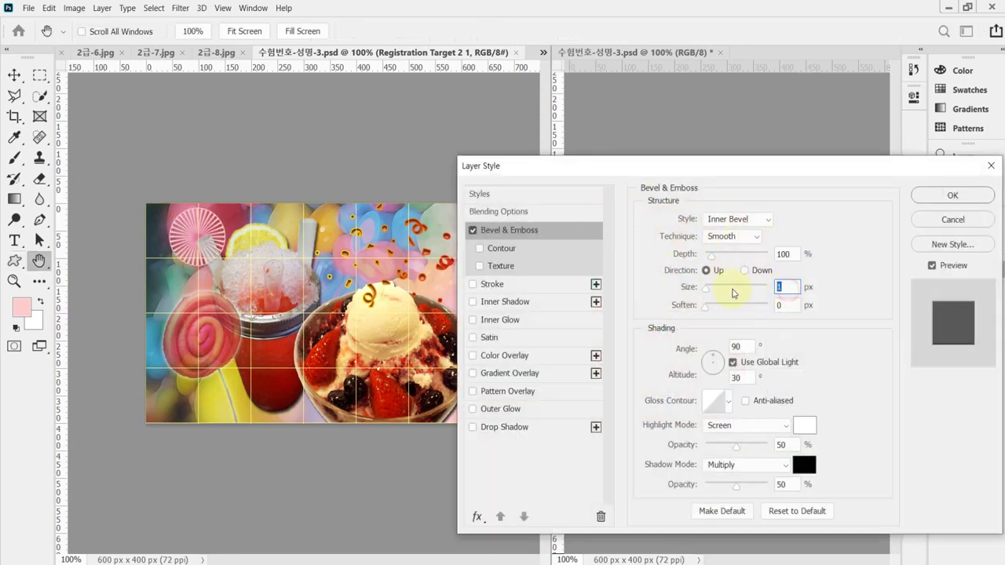
text(5)
key(Return)
key(ctrl+s)
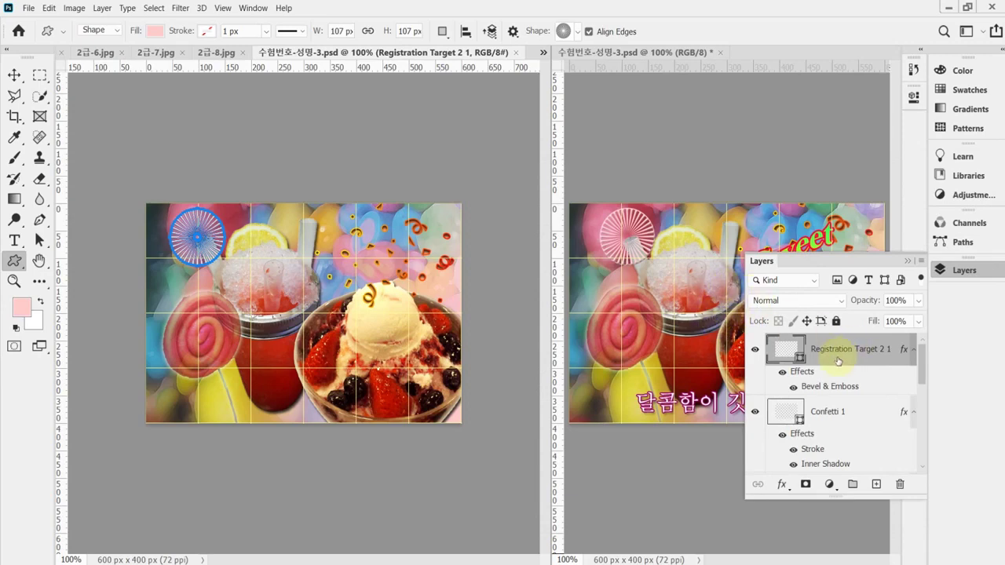
Check the text effect specification in the Acrobat Reader PDF and the prepared text in Notepad, then return to Photoshop
click(956, 271)
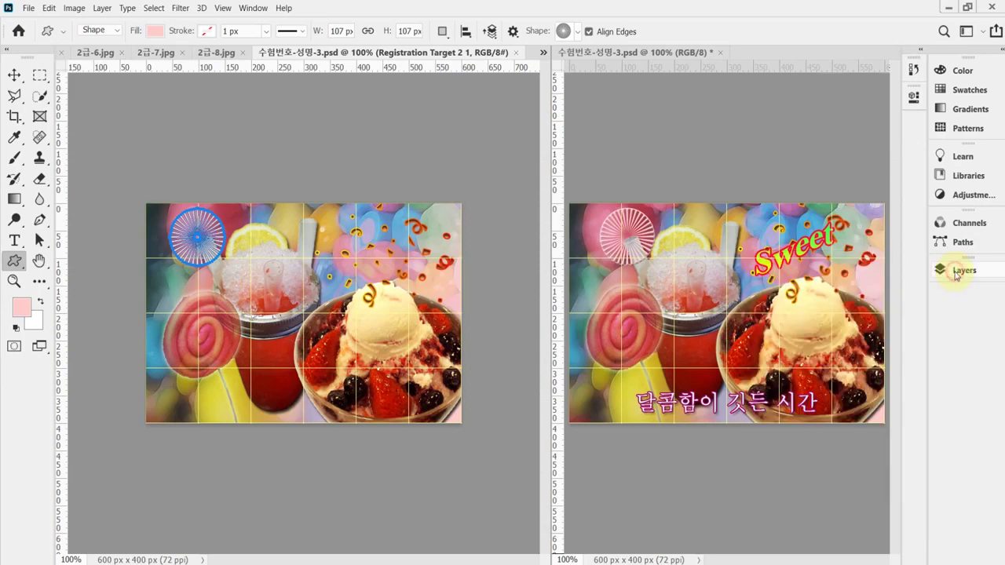
key(alt+Tab)
scroll(486, 367, up, 3)
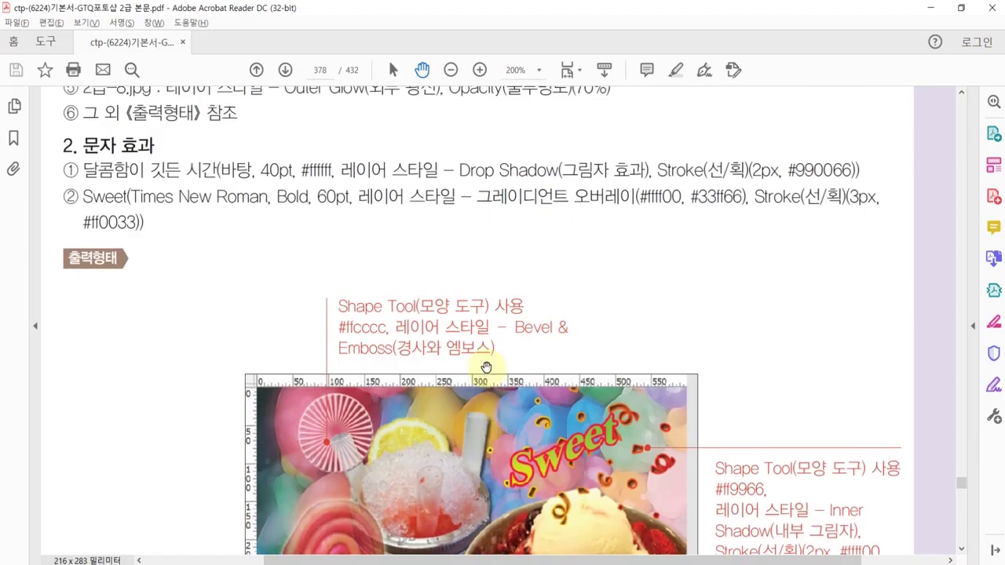
scroll(486, 367, up, 1)
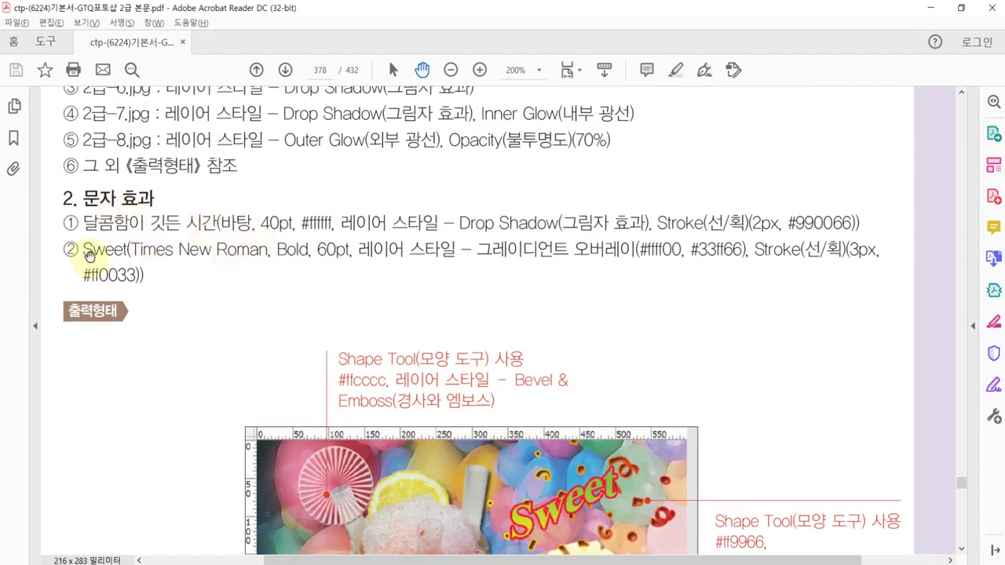
drag(321, 287, 334, 240)
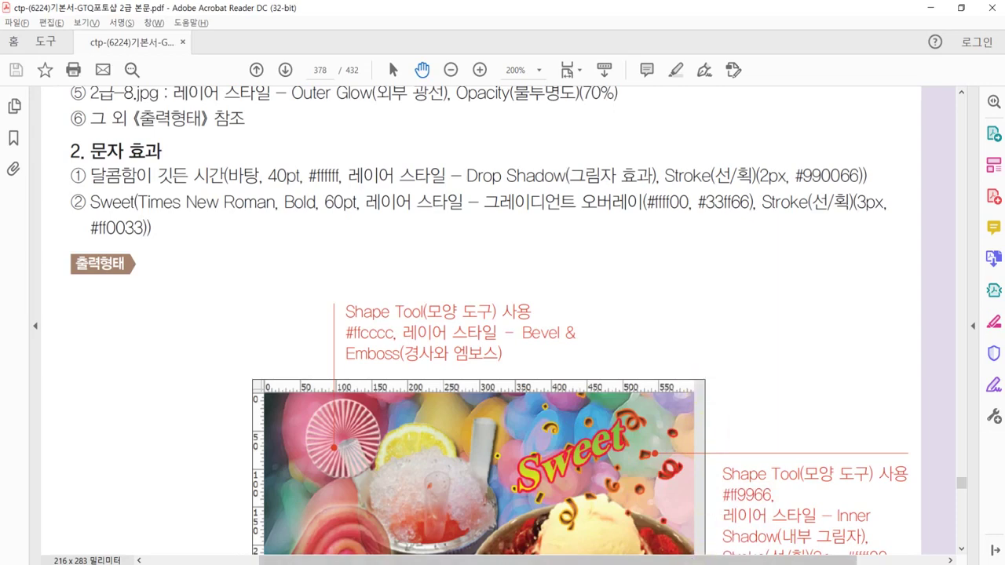
click(688, 564)
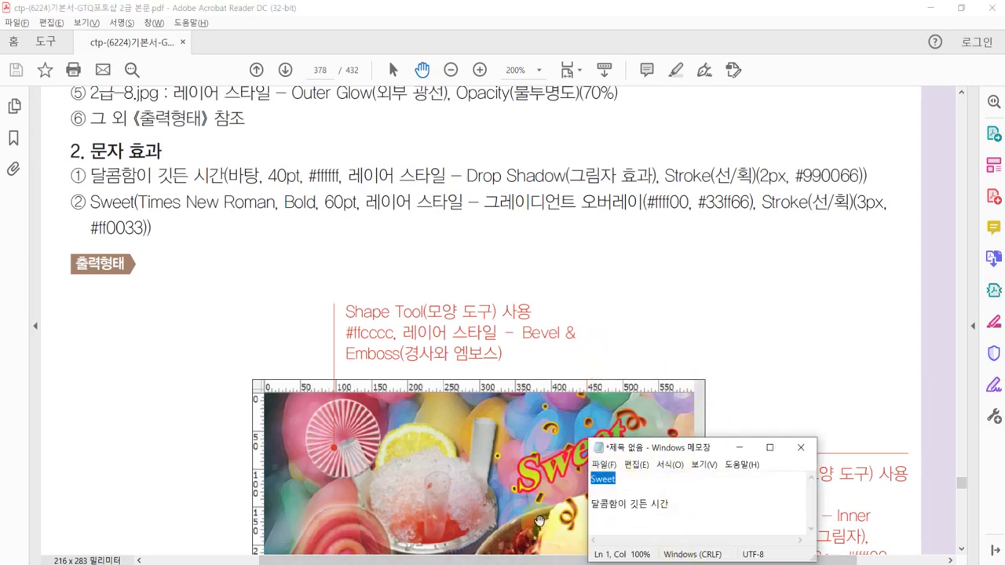
click(537, 561)
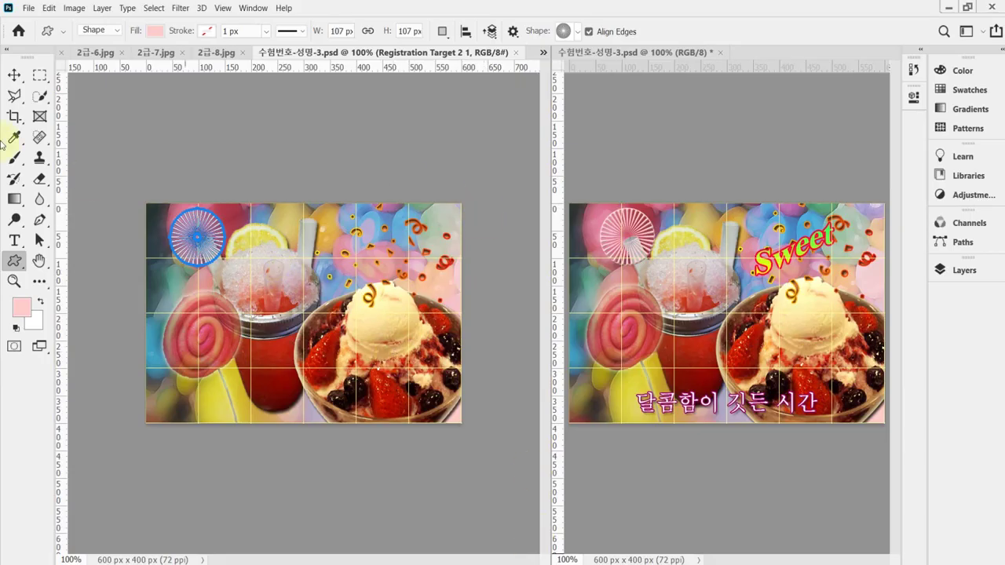
Start a horizontal text above the ice cream and set its font to Times New Roman Bold at 60 pt
drag(14, 240, 68, 247)
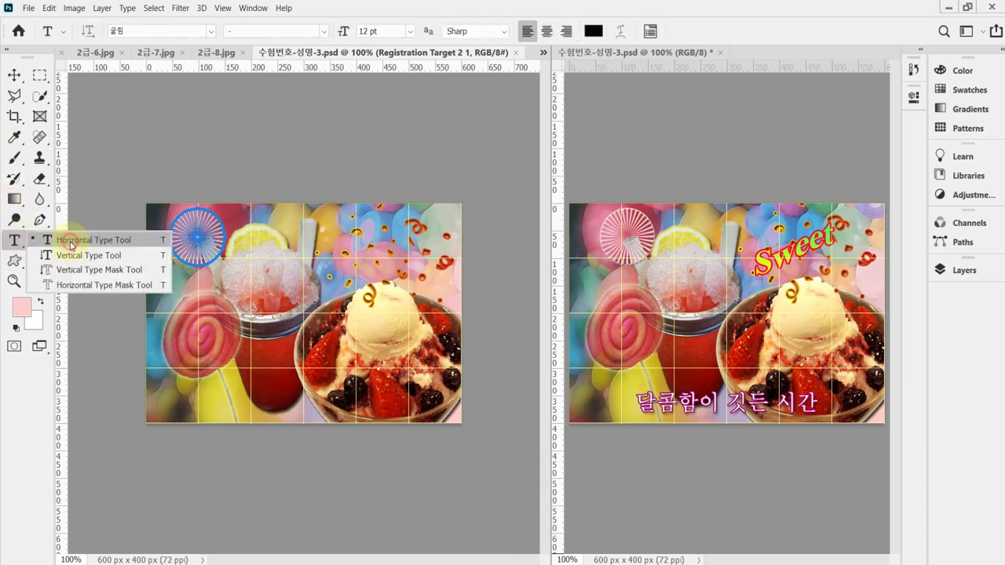
click(68, 247)
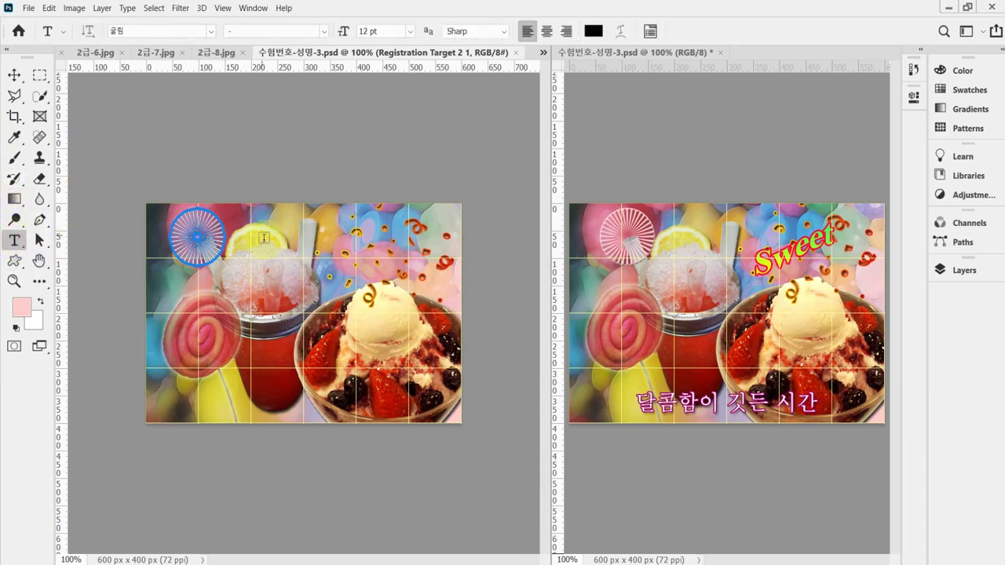
click(333, 256)
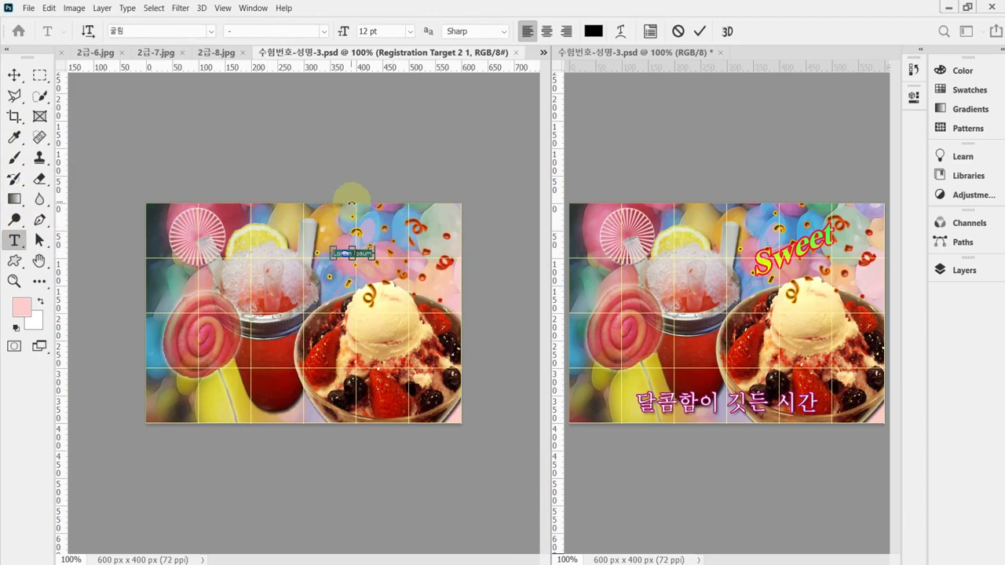
click(196, 30)
click(196, 31)
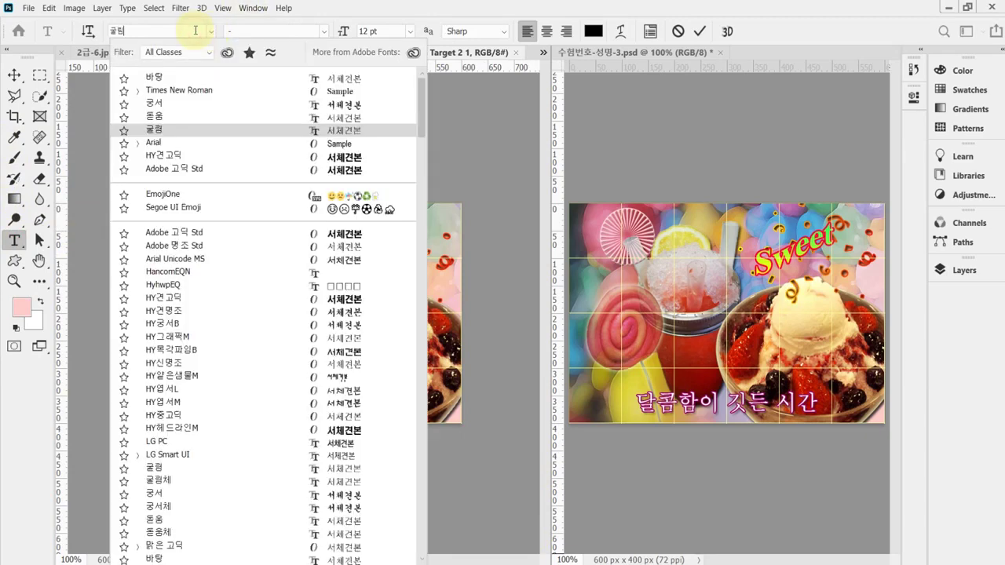
click(196, 31)
text(tim)
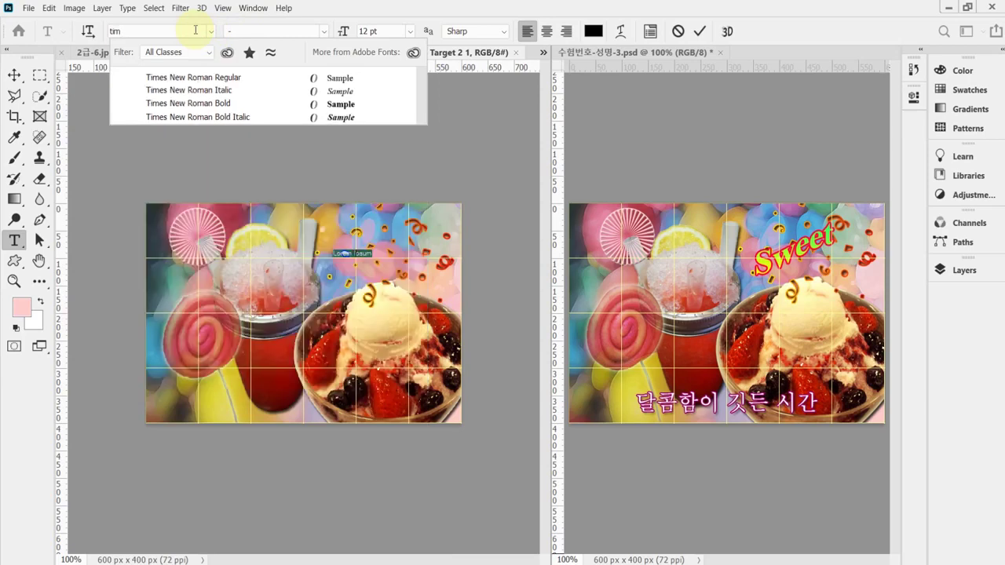
click(223, 105)
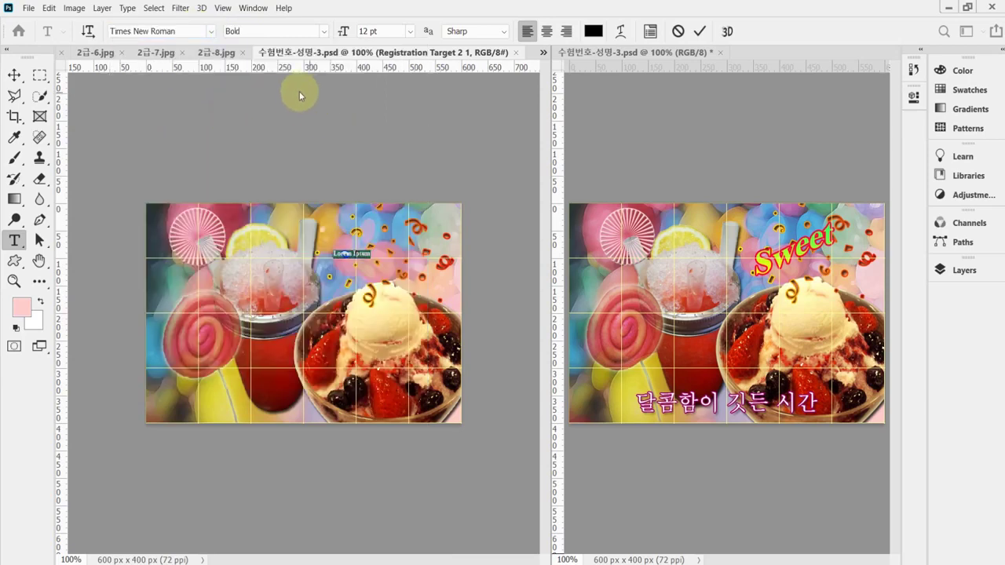
click(390, 30)
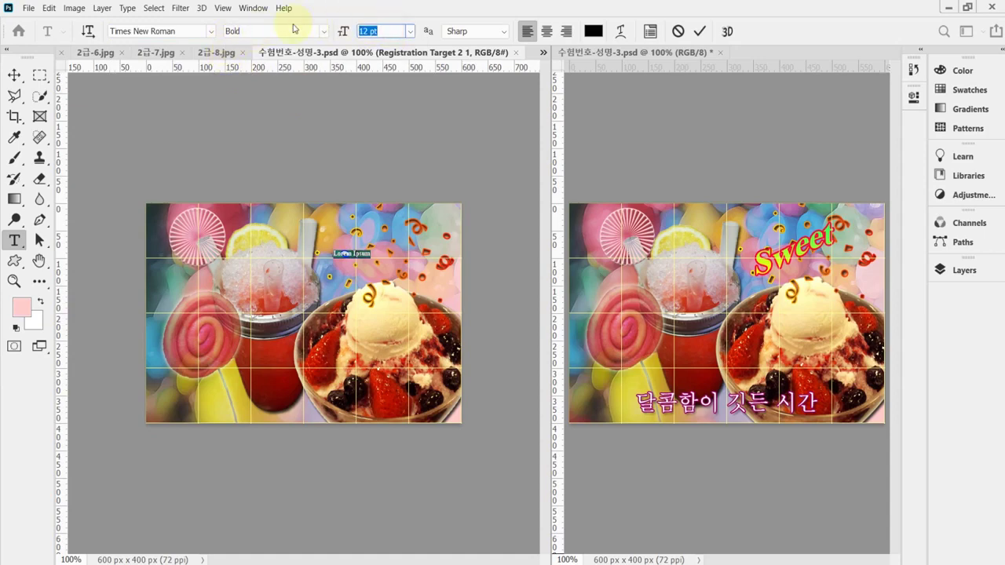
key(Return)
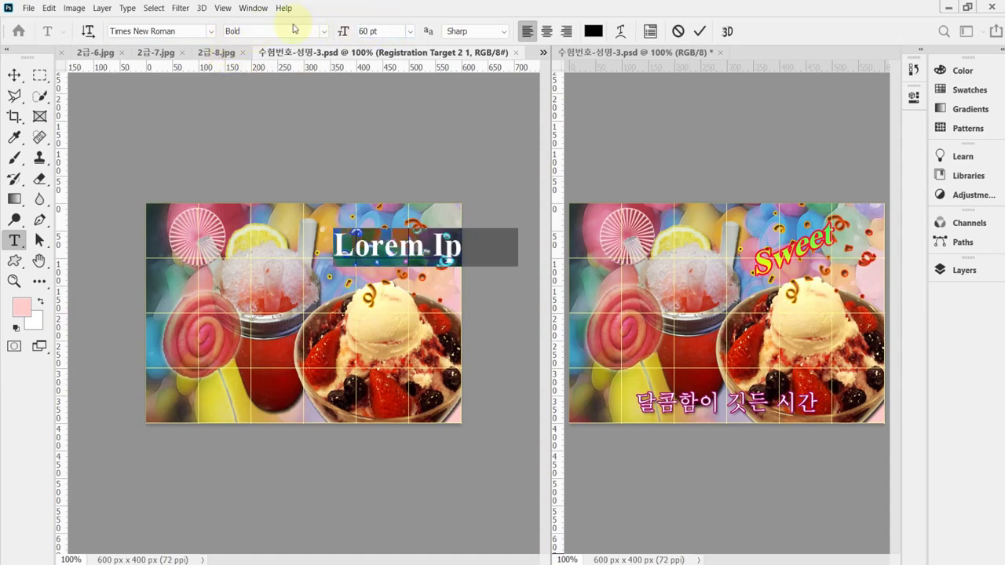
Replace the placeholder text above the ice cream with "Sweet" and shift it slightly into position
click(325, 252)
key(ctrl+a)
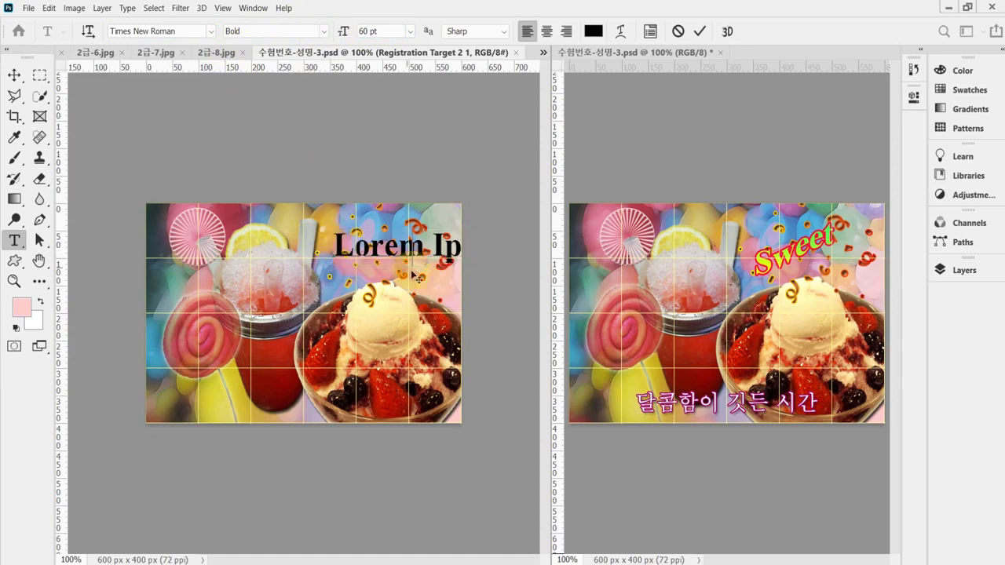
text(Sweet)
drag(432, 283, 437, 288)
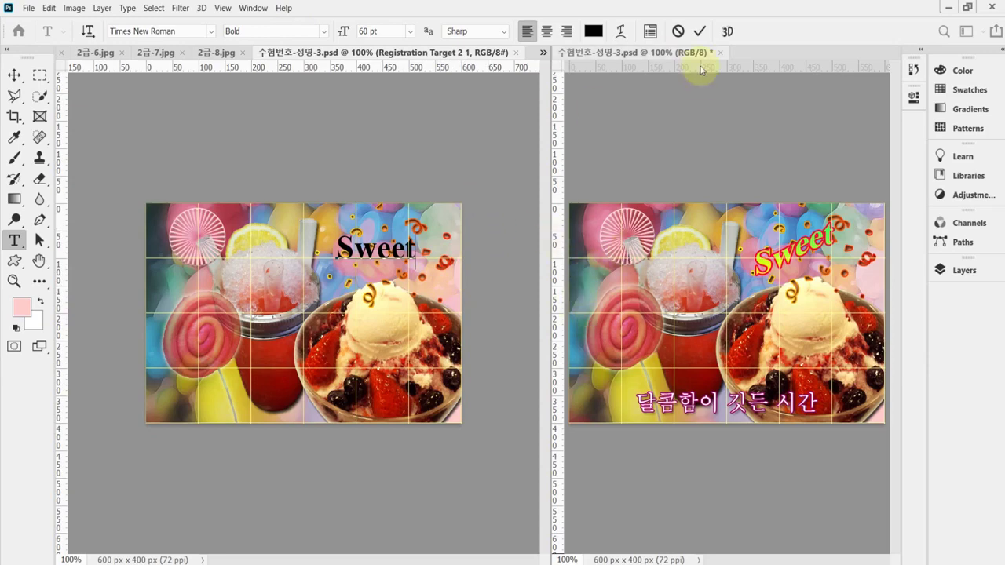
Warp the "Sweet" text with the horizontal Rise style at 40% bend and reposition it to match the sample
click(620, 31)
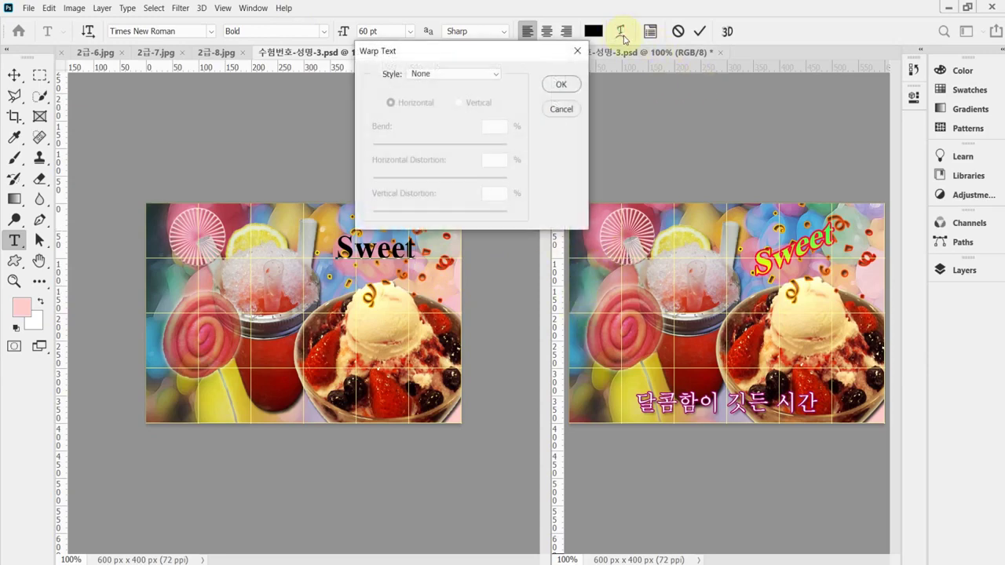
click(453, 83)
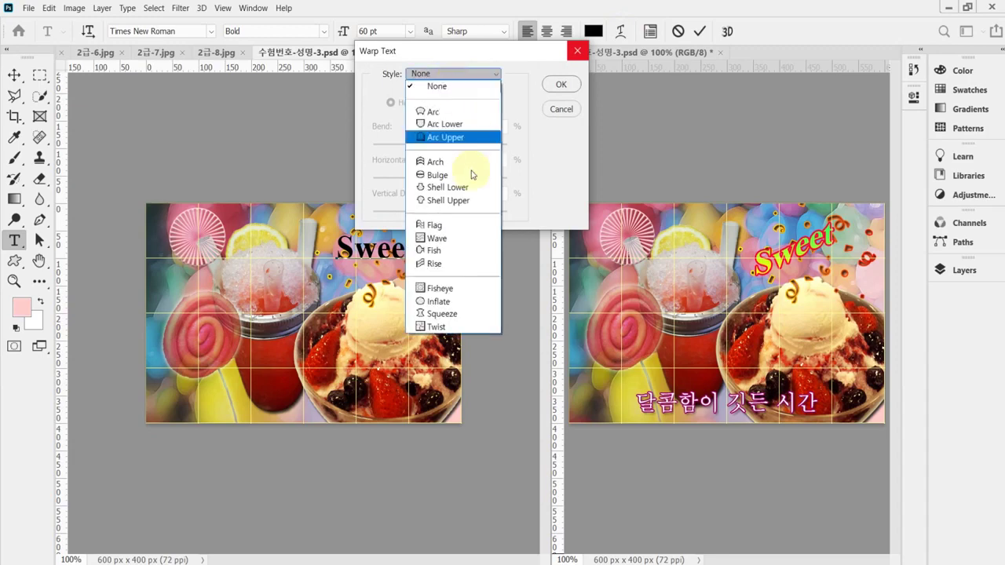
click(460, 267)
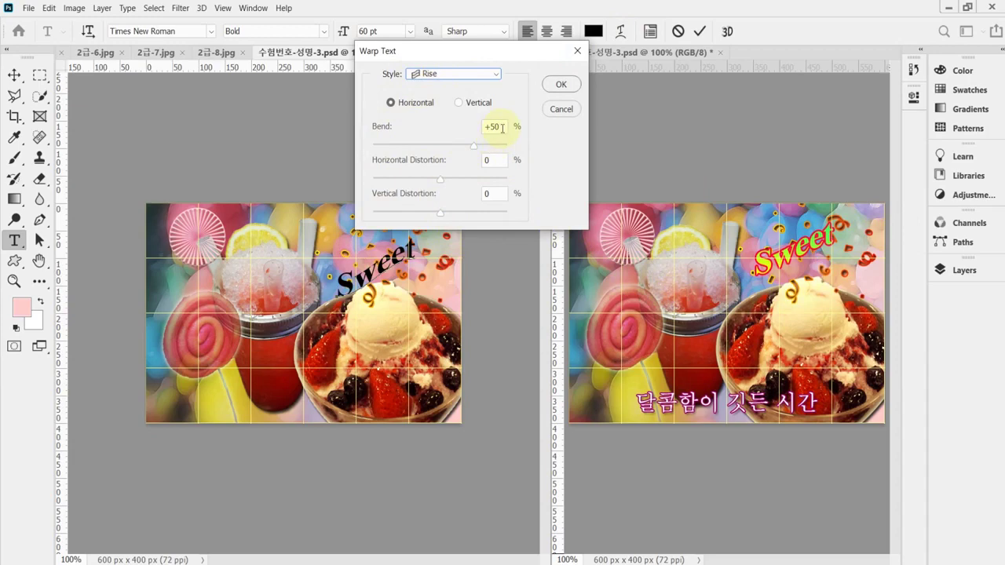
drag(501, 127, 431, 131)
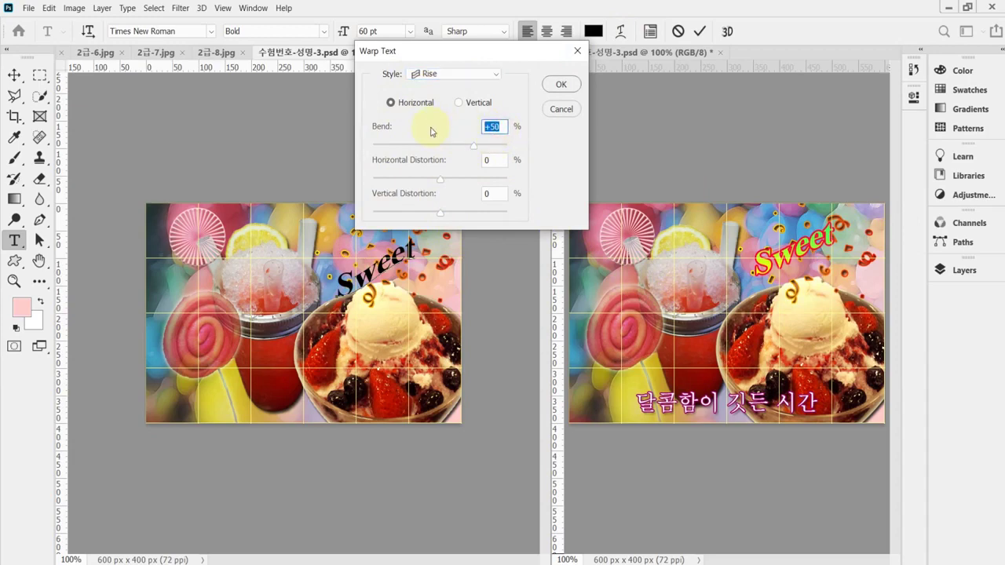
text(40)
key(Return)
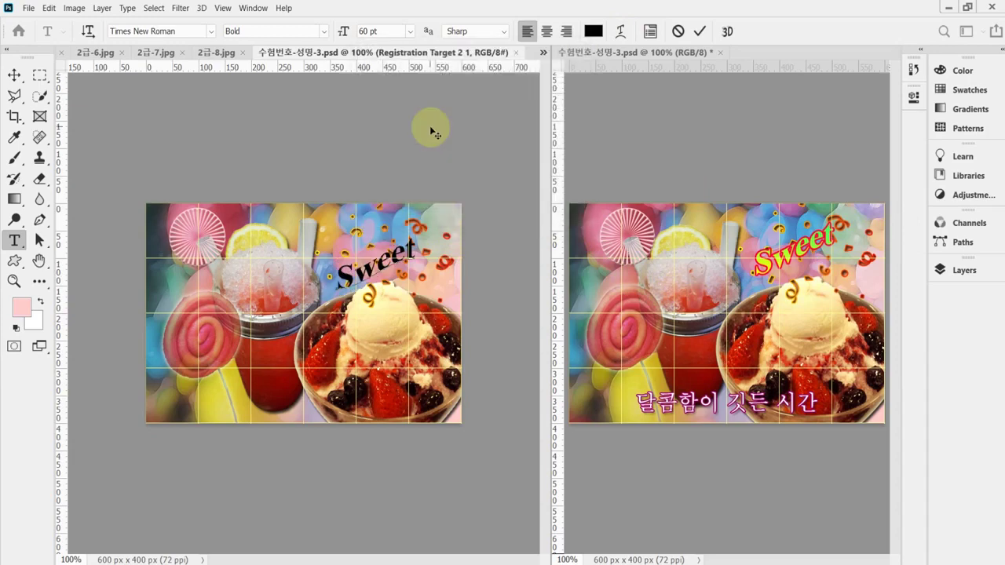
drag(376, 320, 369, 301)
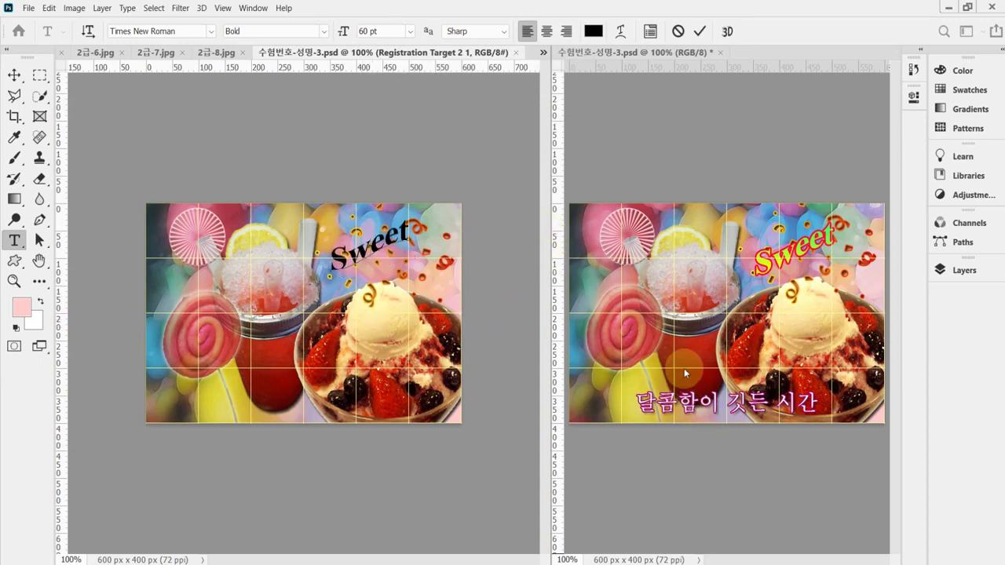
Add a 3 px outside Stroke with the solid color #ff0033 to the "Sweet" text layer
click(965, 270)
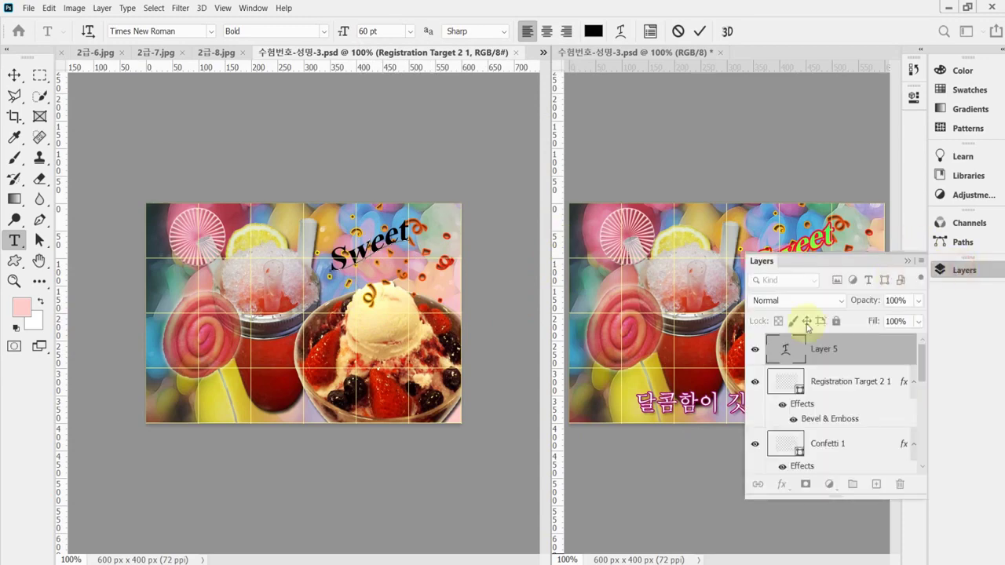
click(783, 484)
click(783, 485)
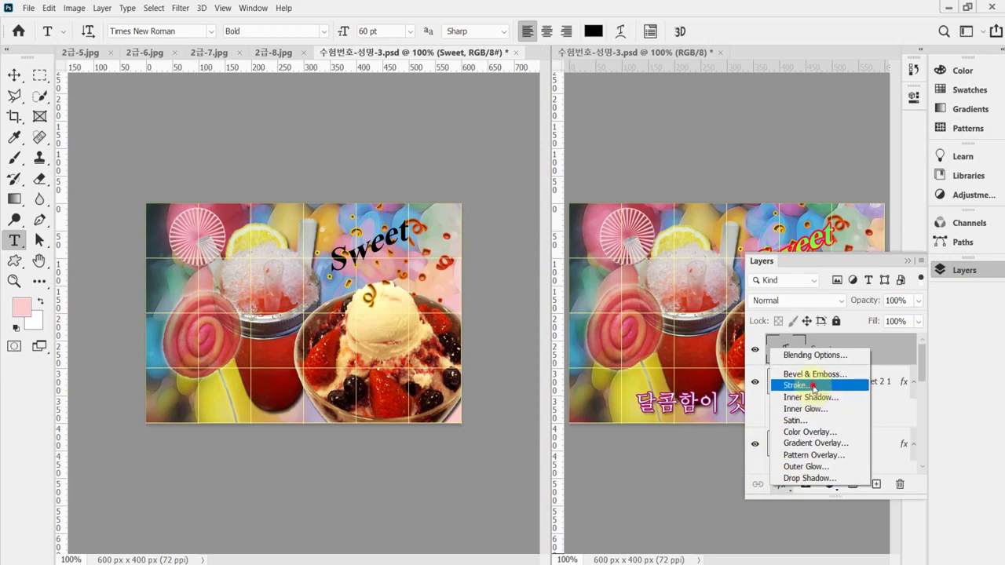
key(Escape)
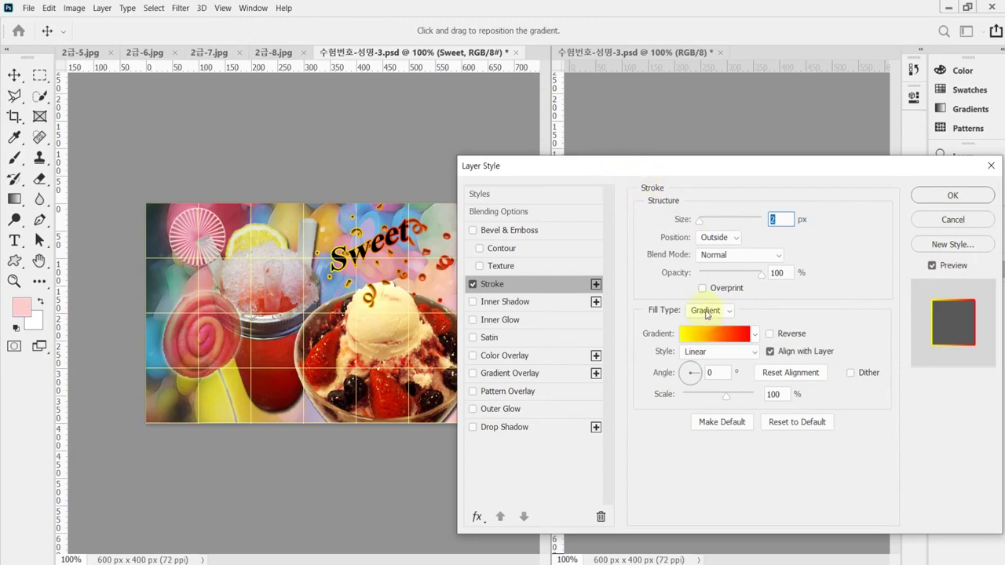
click(709, 311)
click(714, 325)
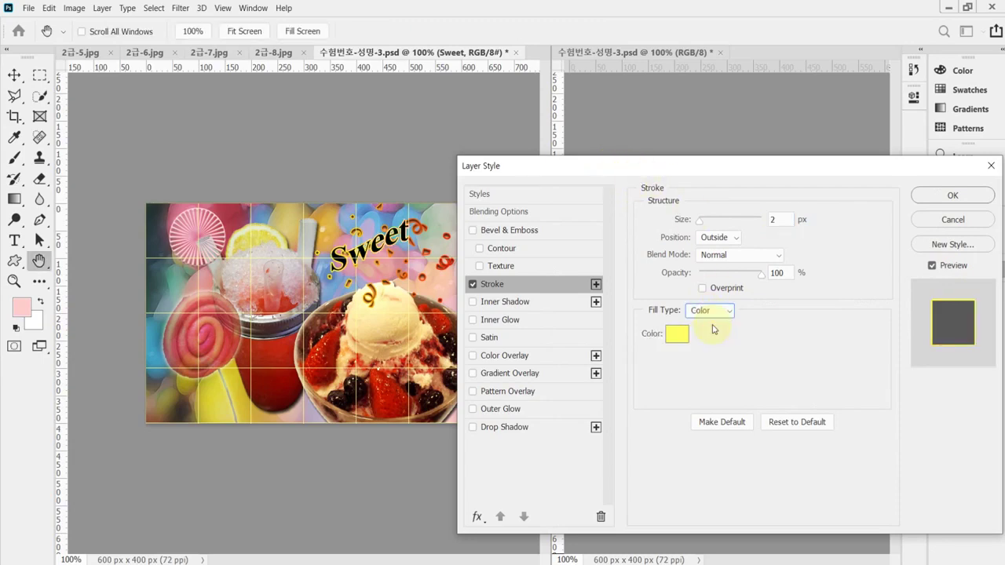
double_click(778, 219)
text(3)
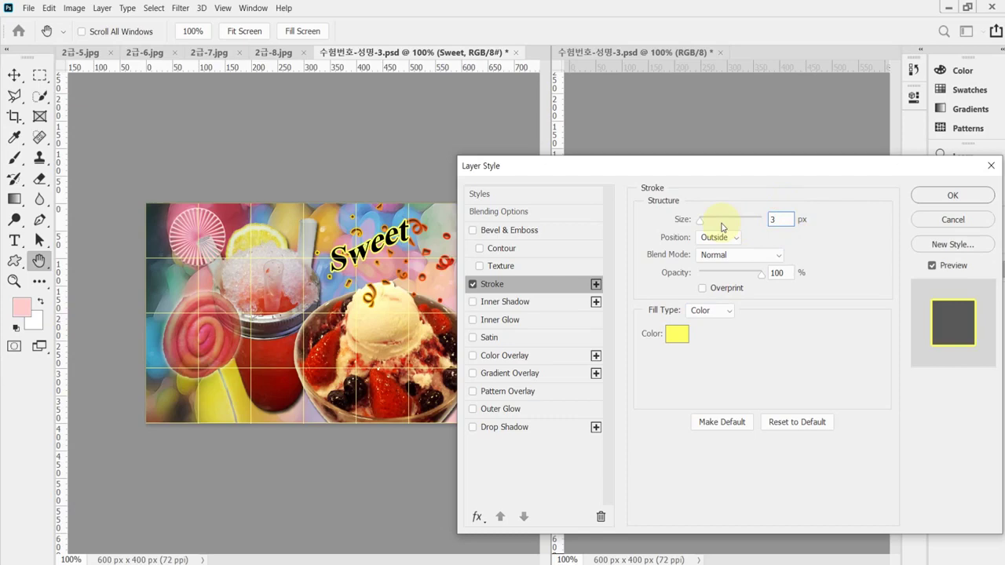
click(679, 335)
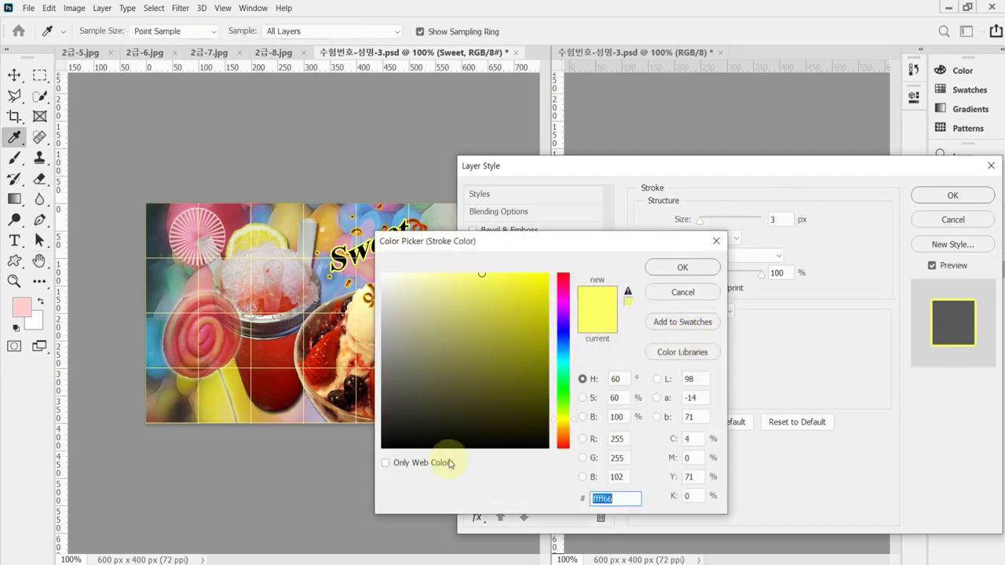
text(ff0033)
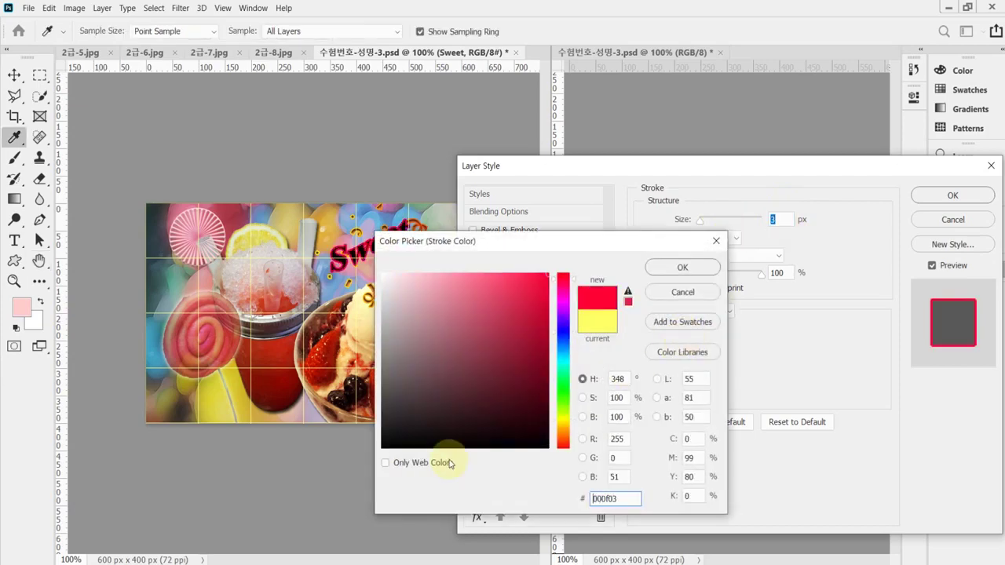
key(Return)
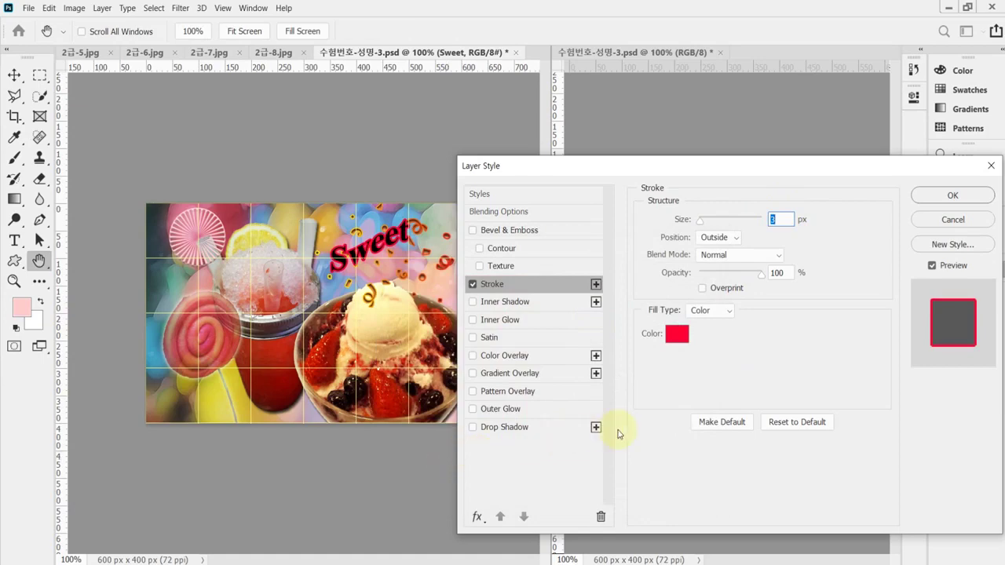
Enable a Gradient Overlay on the "Sweet" text and set the gradient's starting color stop to #ffff00
click(518, 373)
mouse_move(669, 164)
mouse_down()
mouse_move(623, 353)
mouse_move(658, 174)
mouse_up()
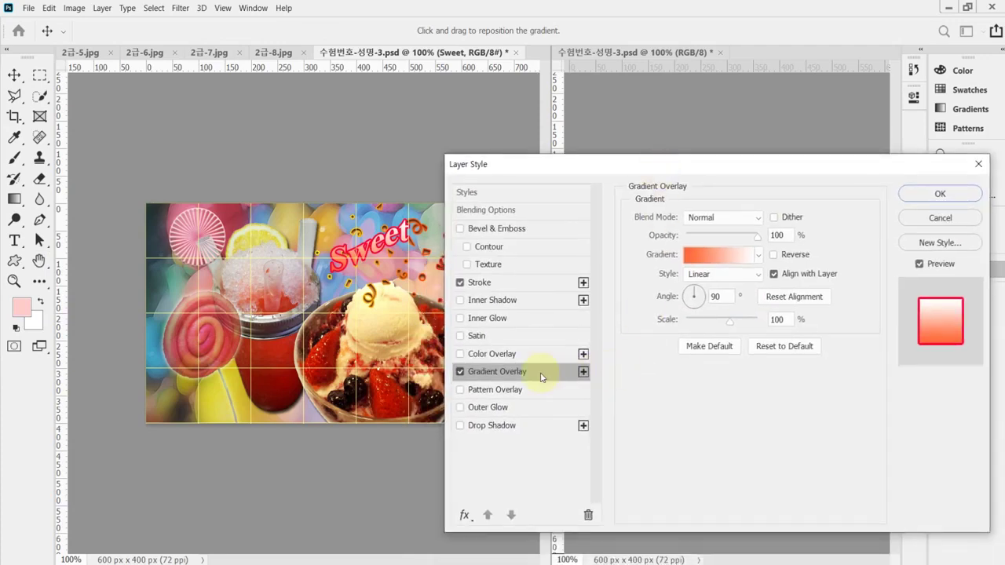
click(704, 256)
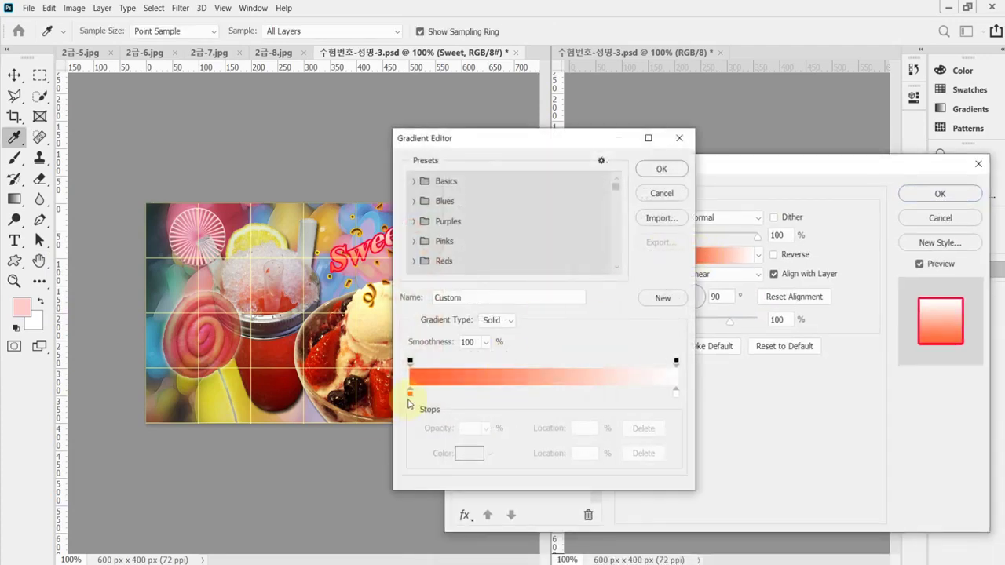
click(411, 393)
double_click(410, 394)
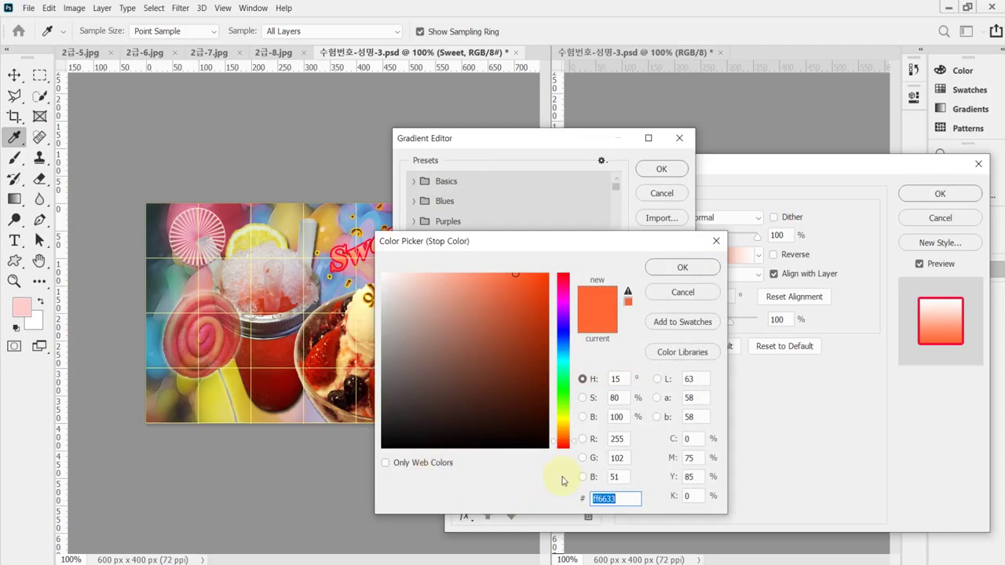
text(ff0)
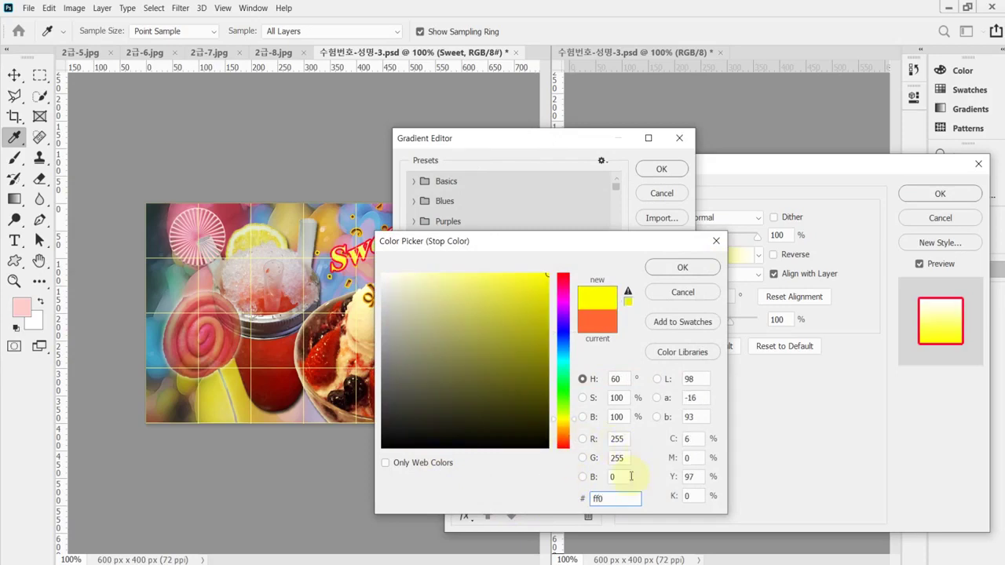
click(675, 267)
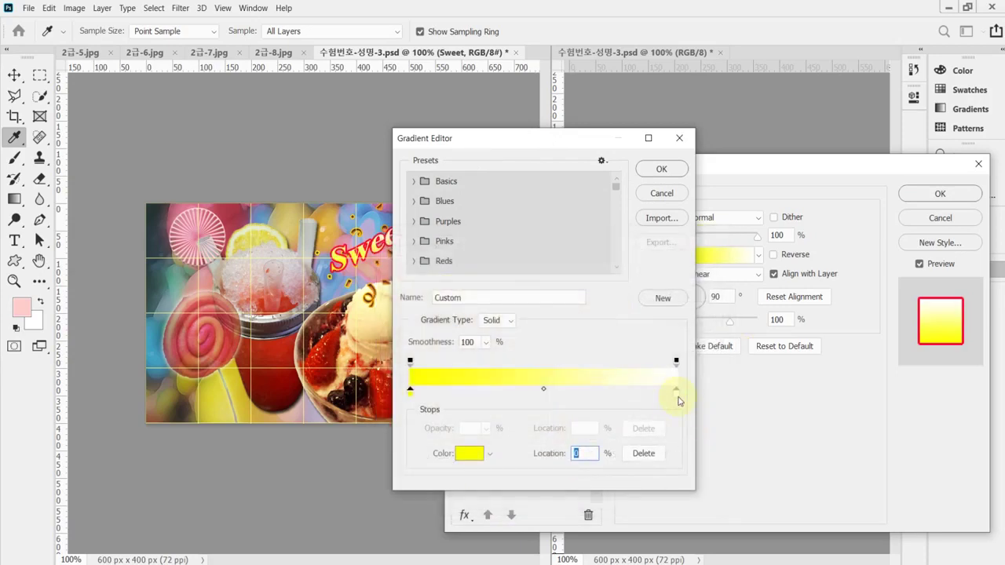
Set the gradient's ending color stop to #33ff66 and apply the layer style to the "Sweet" text
double_click(677, 392)
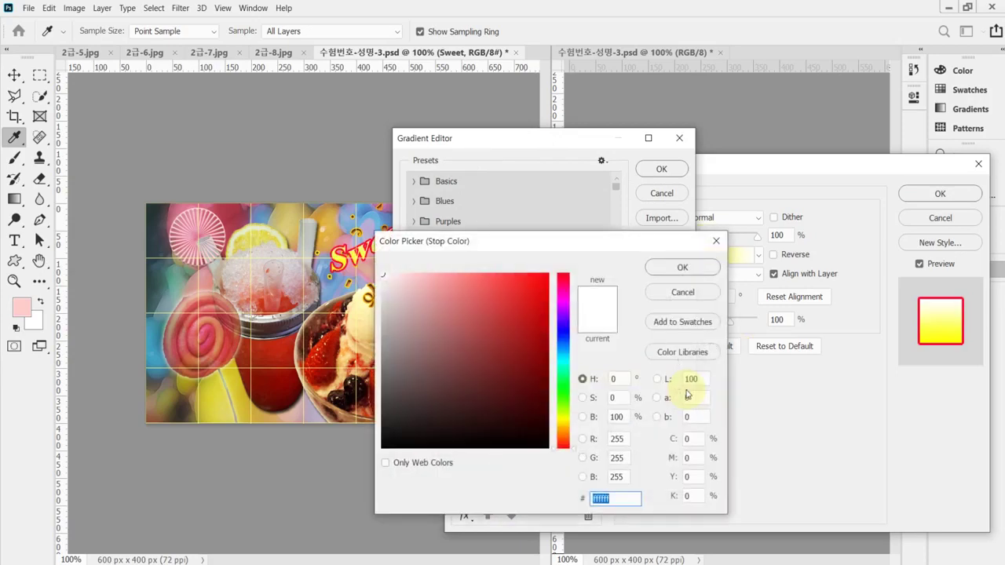
text(3)
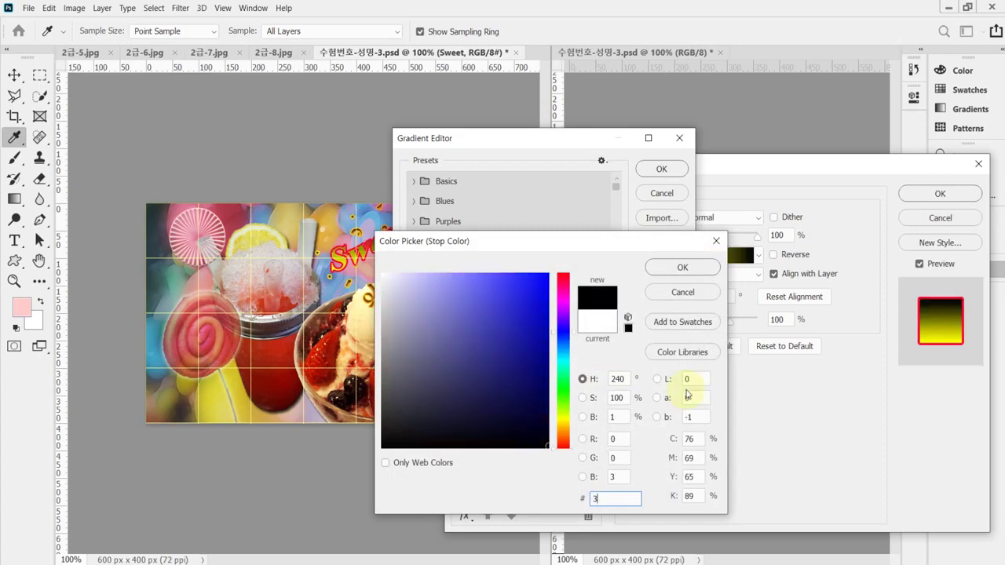
text(ff666)
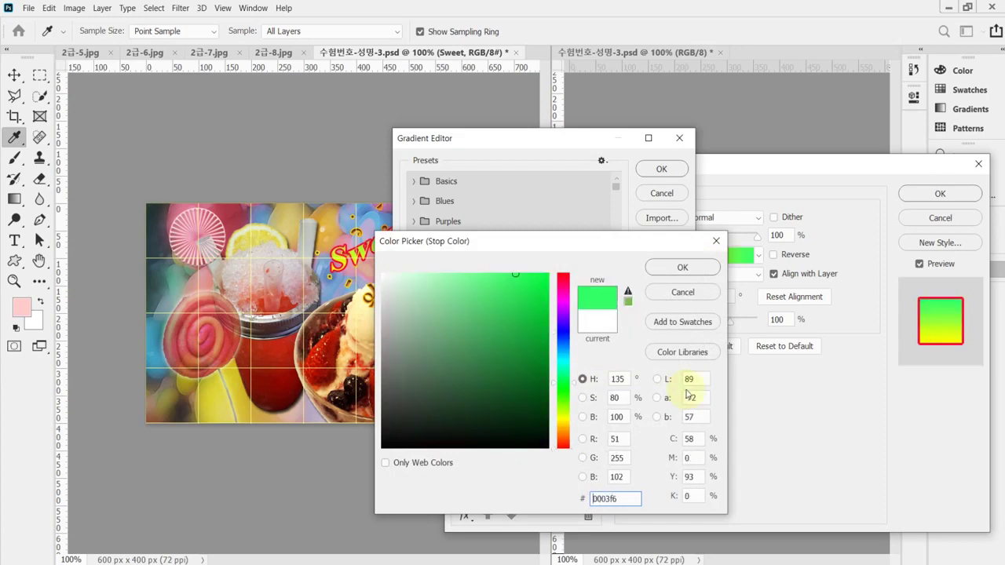
key(Return)
click(670, 171)
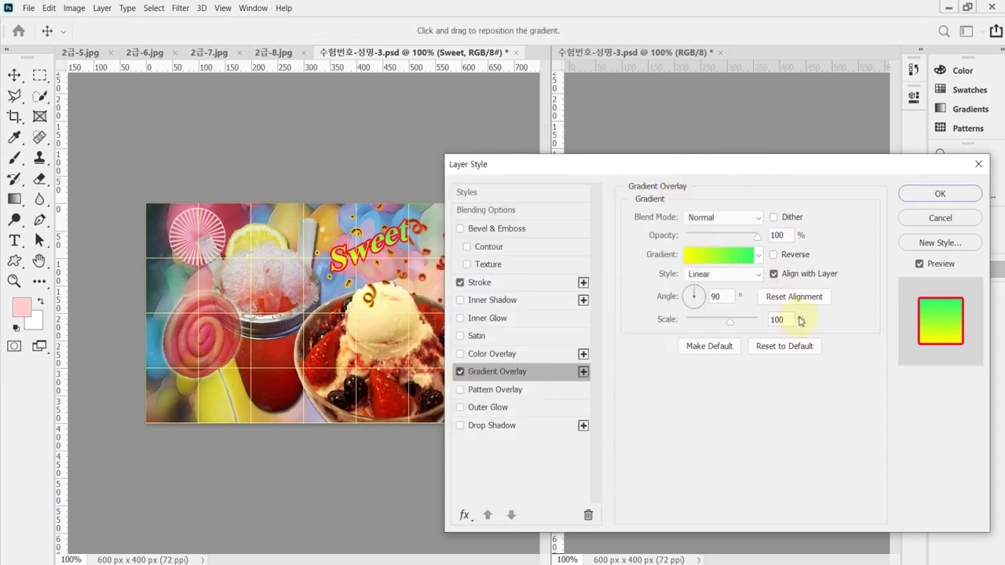
drag(740, 165, 663, 296)
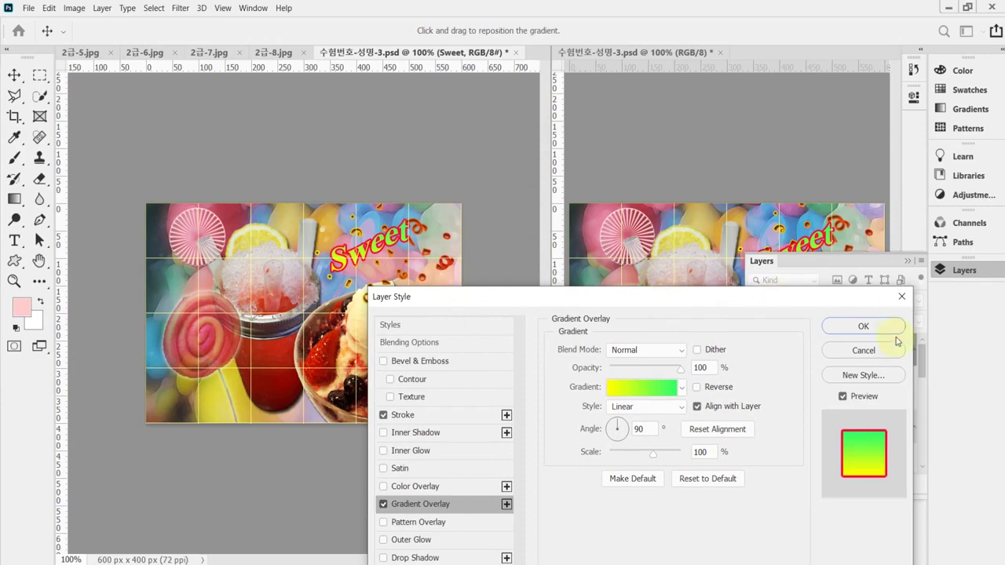
click(868, 324)
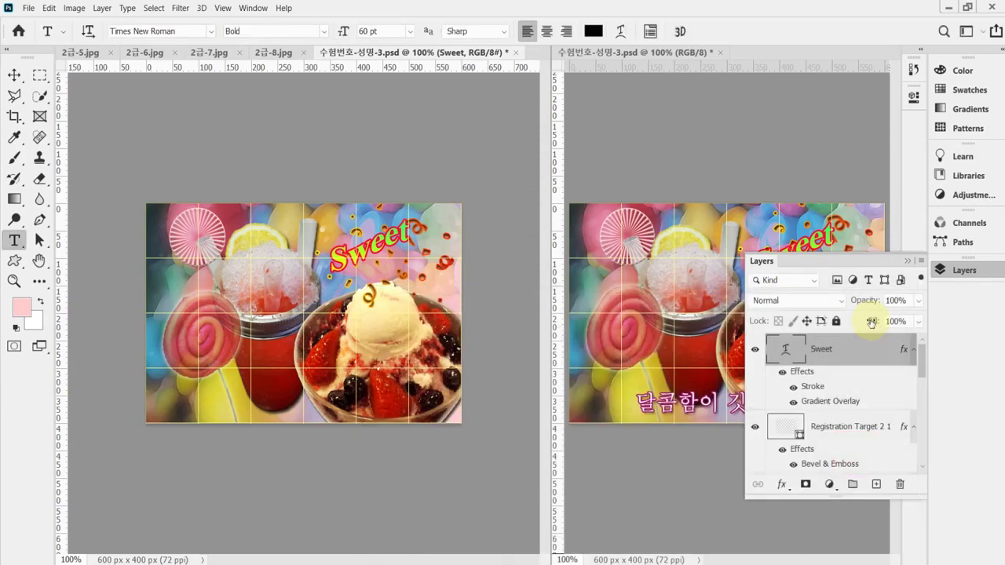
Copy the phrase "달콤함이 깃든 시간" from Notepad and return to Photoshop
key(alt+Tab)
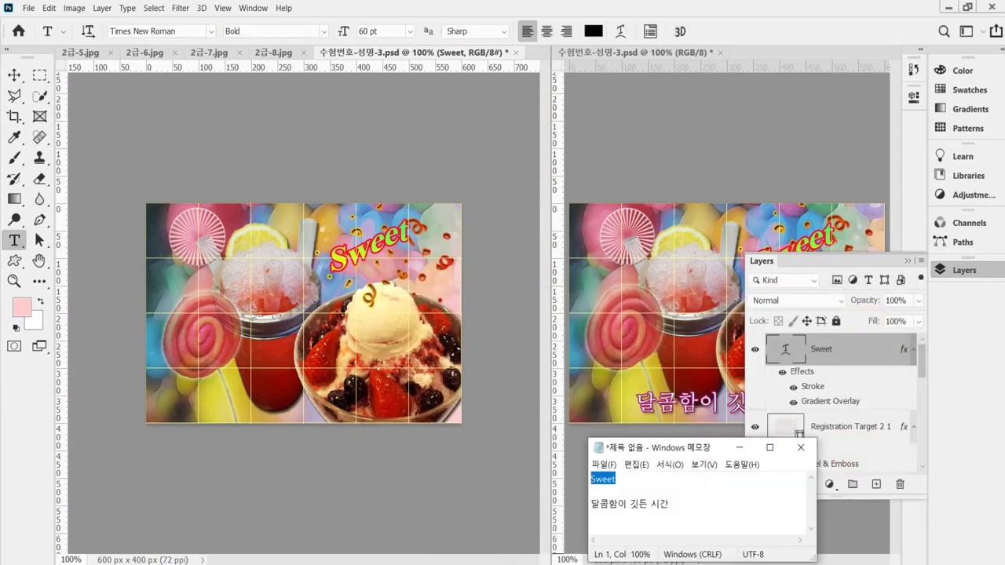
drag(685, 503, 543, 504)
key(ctrl+c)
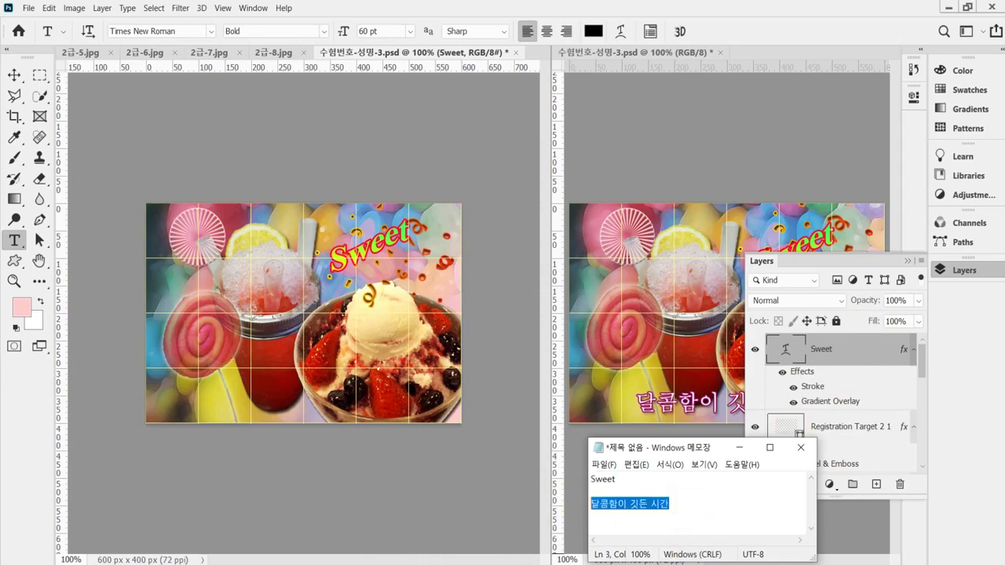
key(alt+Tab)
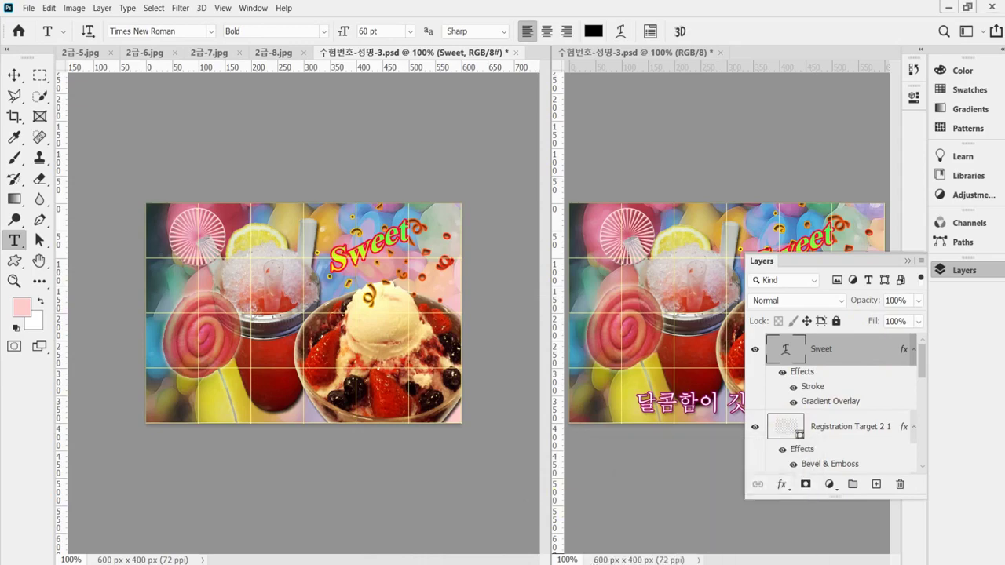
Check the text effect specification for "달콤함이 깃든 시간" in the Acrobat Reader PDF, then return to the Photoshop composition
key(alt+Tab)
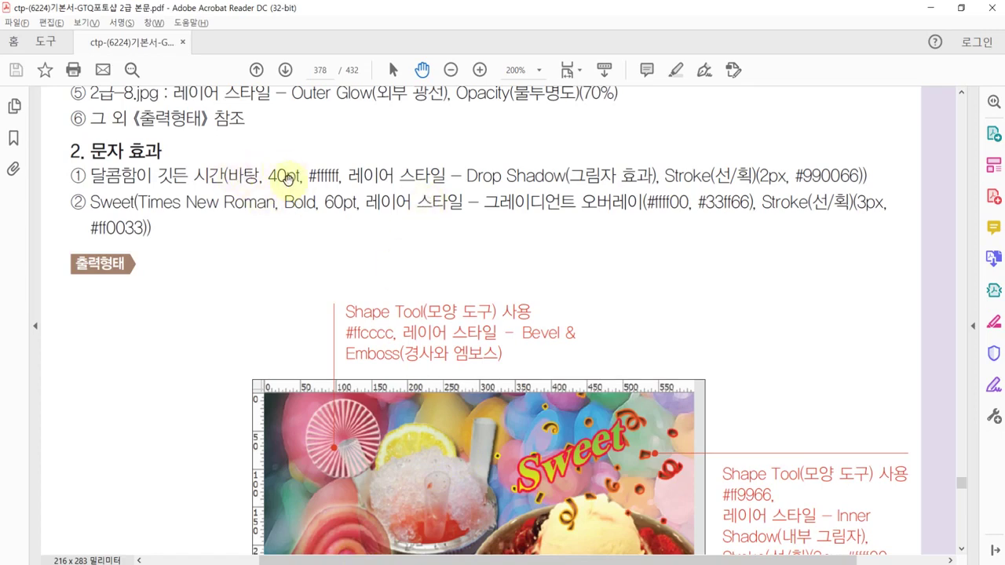
key(alt+Tab)
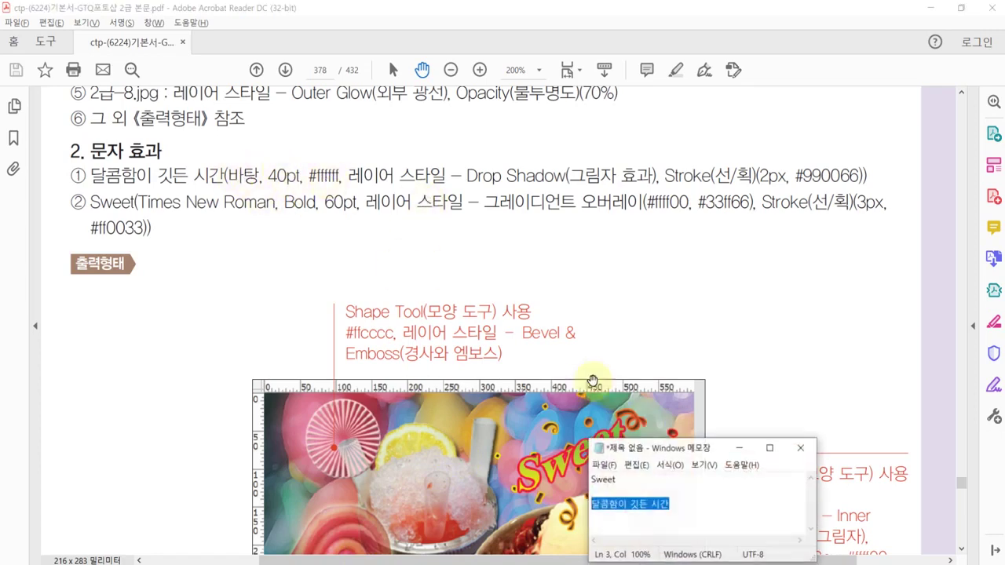
click(602, 336)
key(alt+Tab)
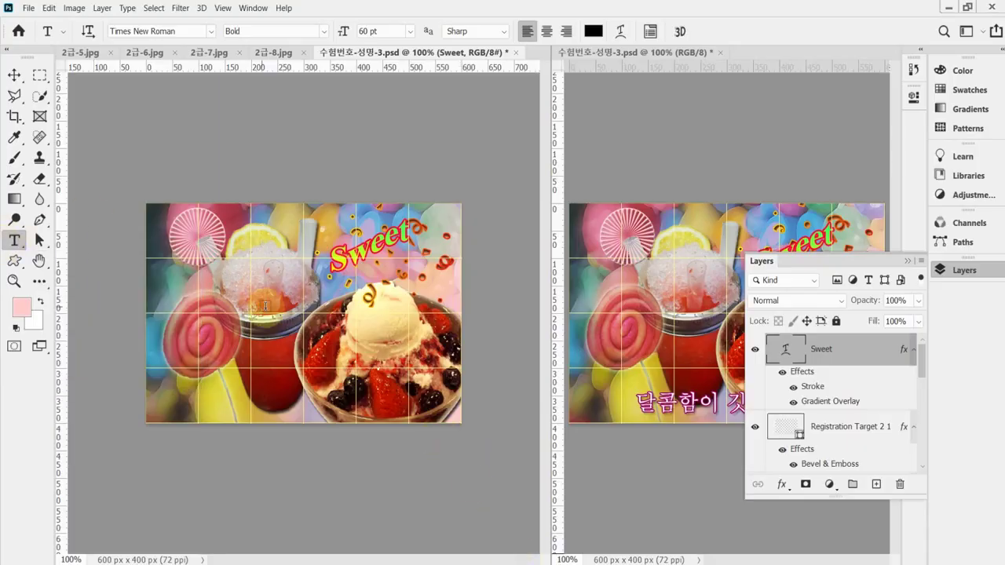
click(972, 271)
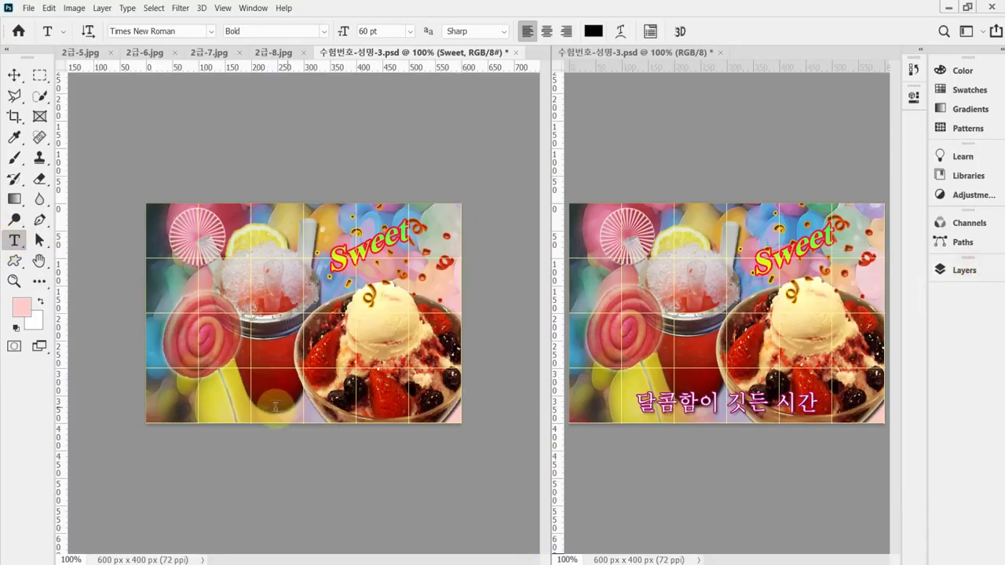
Start a horizontal text line at the bottom of the composition in 바탕, 40 pt, coloured ffffff
click(225, 407)
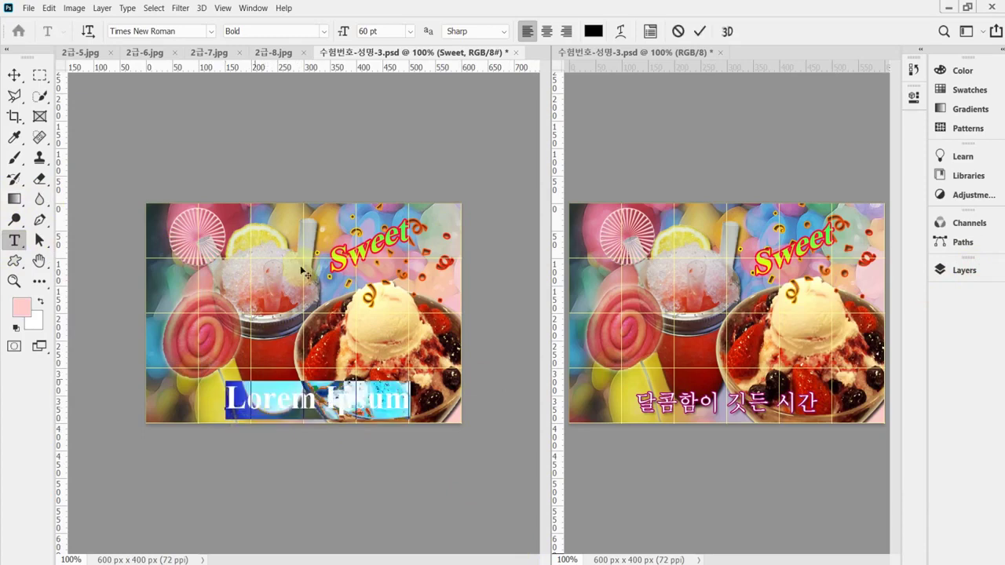
click(211, 31)
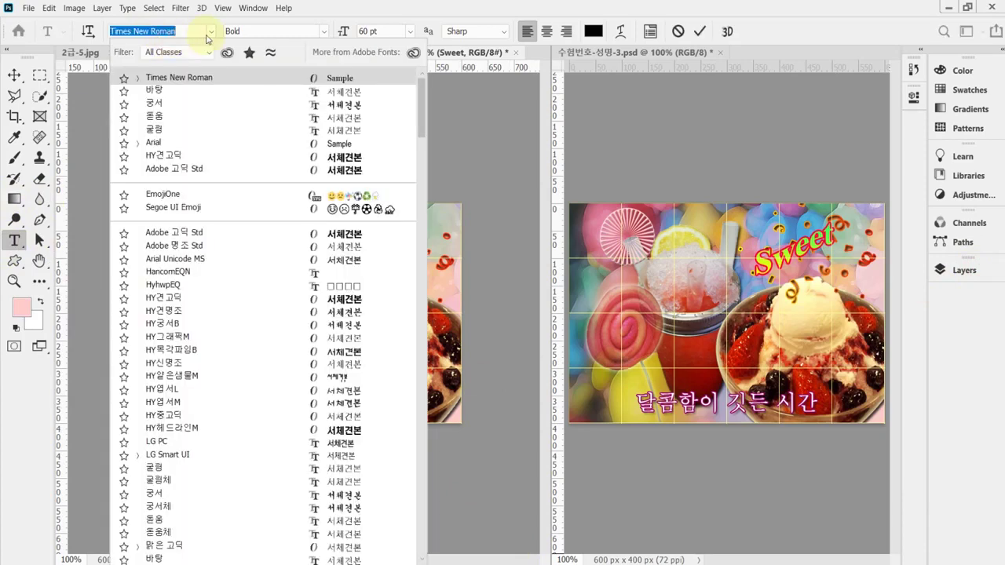
key(Escape)
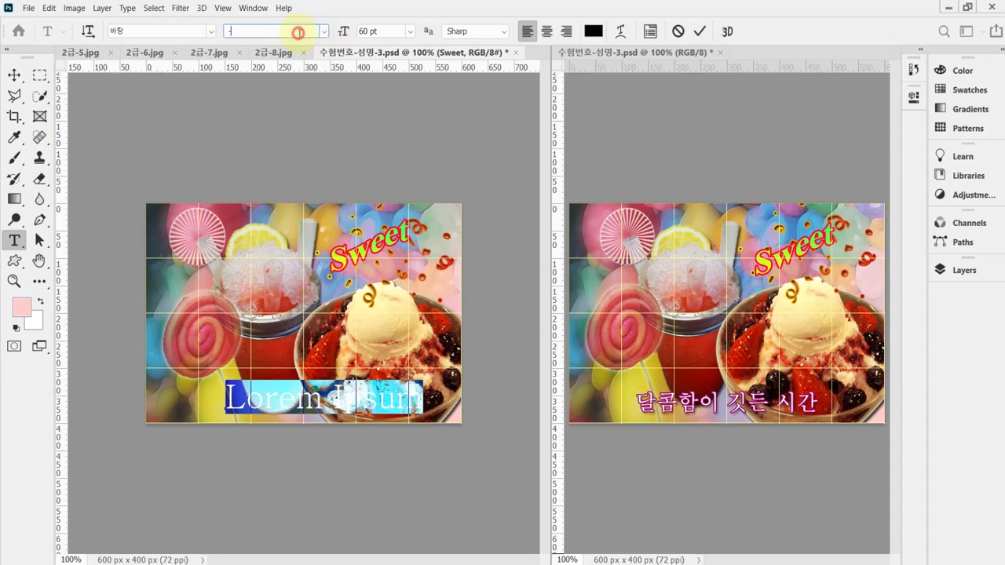
click(383, 32)
text(40)
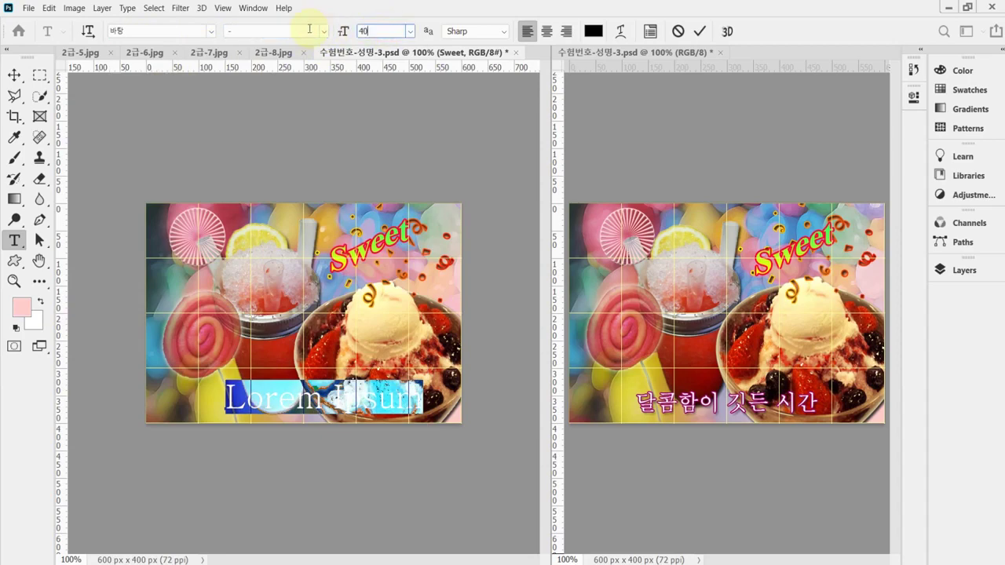
key(Return)
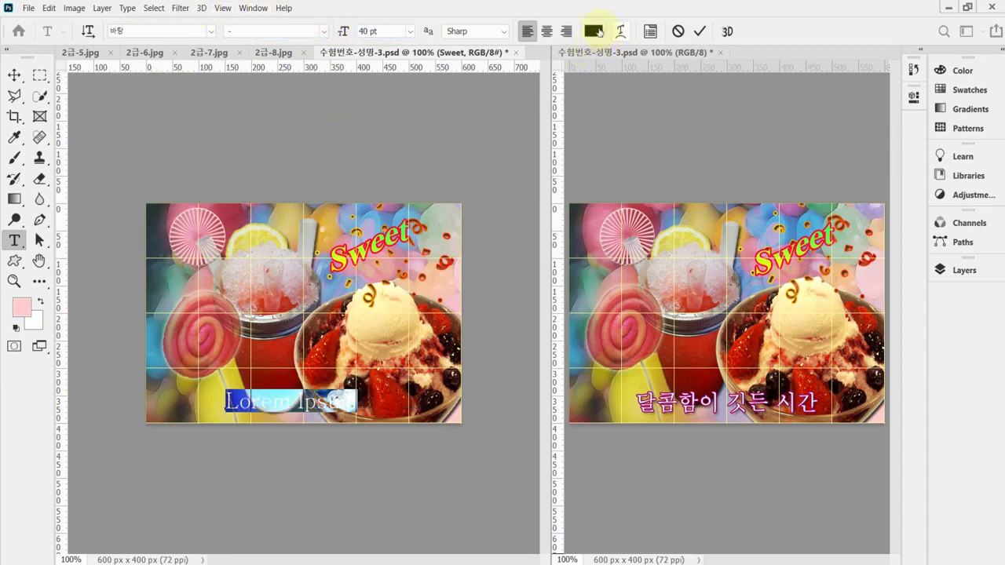
click(593, 31)
click(383, 274)
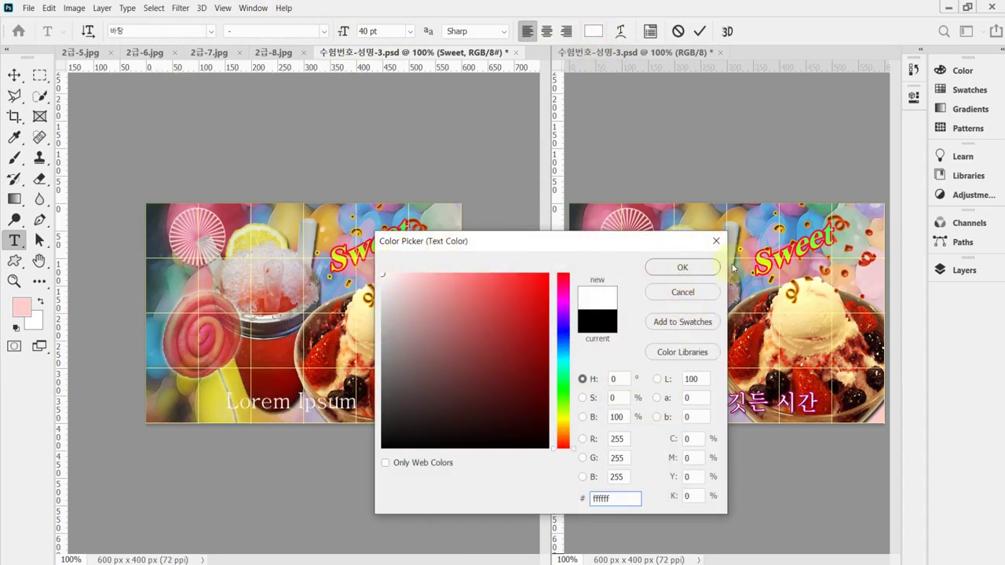
click(708, 267)
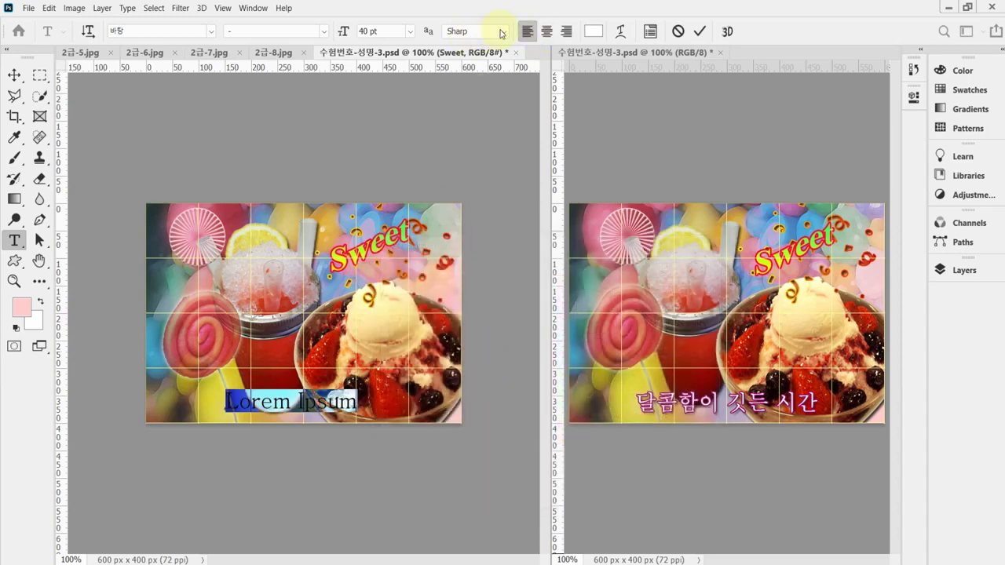
Set the text's anti-aliasing to Strong, enter "달콤함이 깃든 시간" and place it centrally along the image's bottom edge
click(501, 32)
click(459, 76)
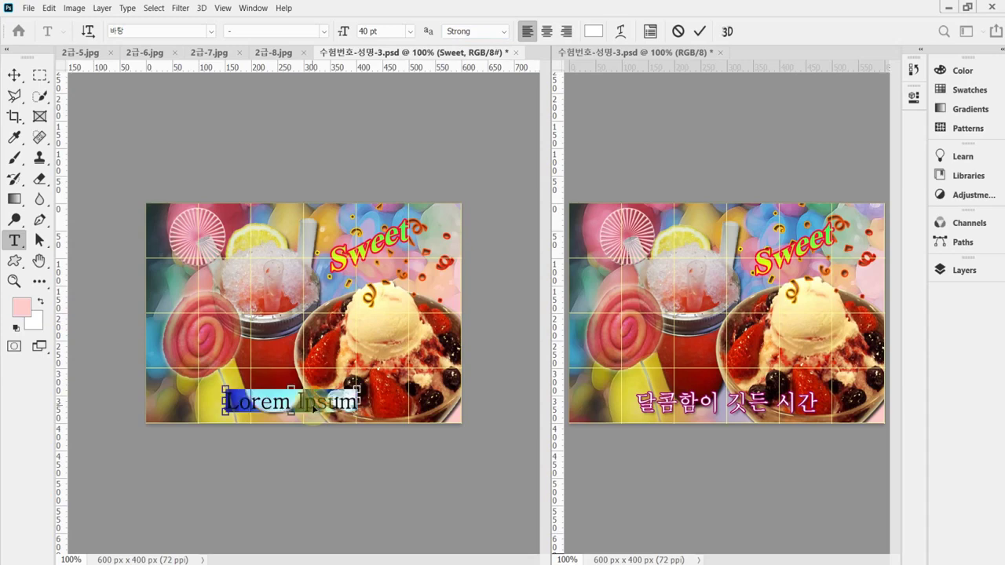
text(달콤함이 깃든 시간)
drag(355, 441, 341, 445)
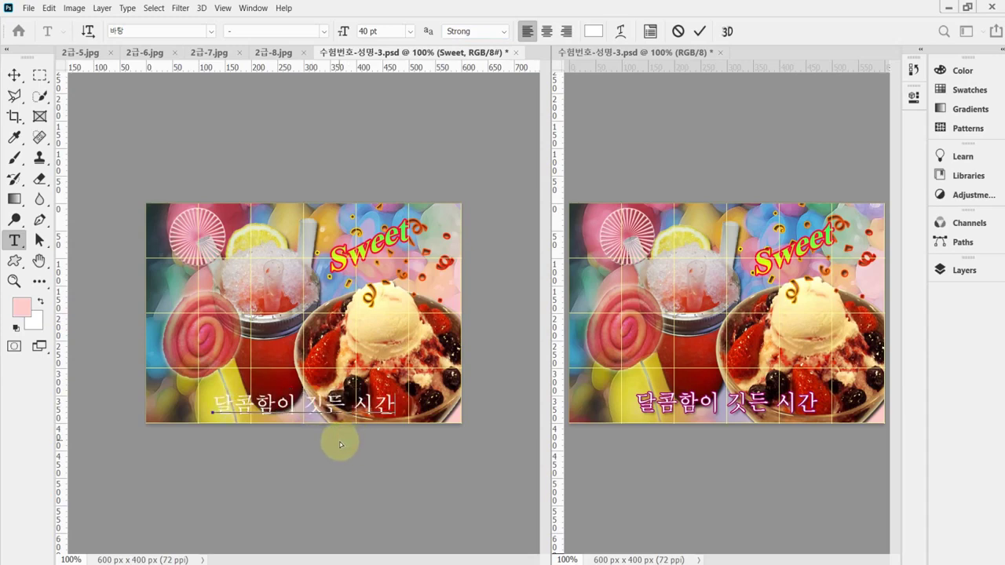
Add a 2 px outside stroke in 990066 and a drop shadow with default settings to the "달콤함이 깃든 시간" text
click(941, 270)
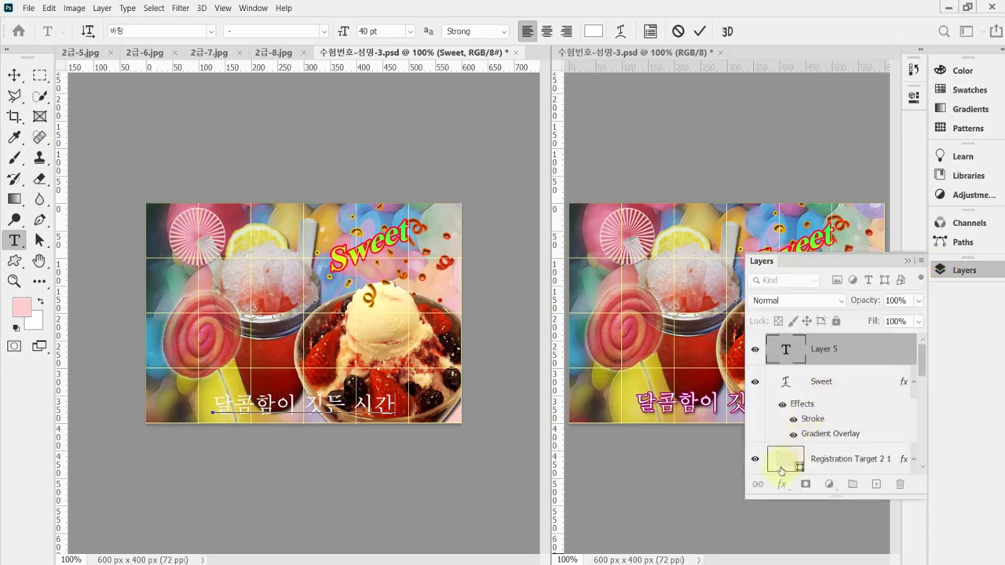
click(781, 487)
click(782, 487)
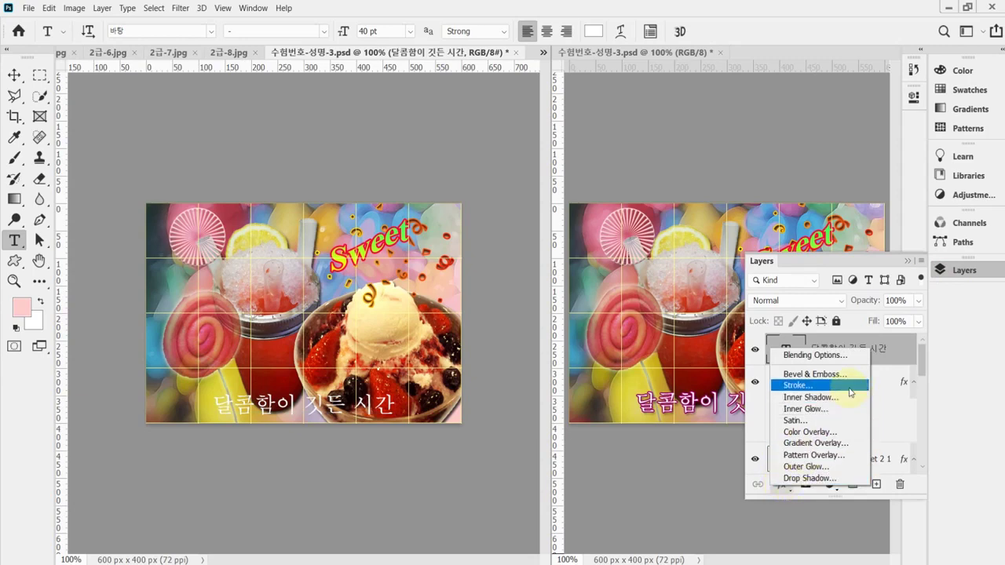
click(798, 386)
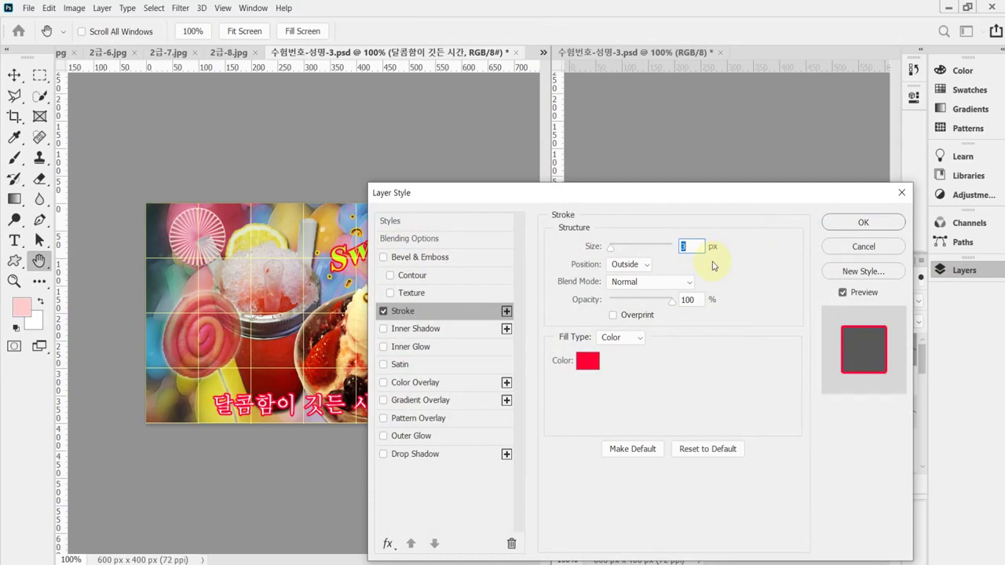
text(2)
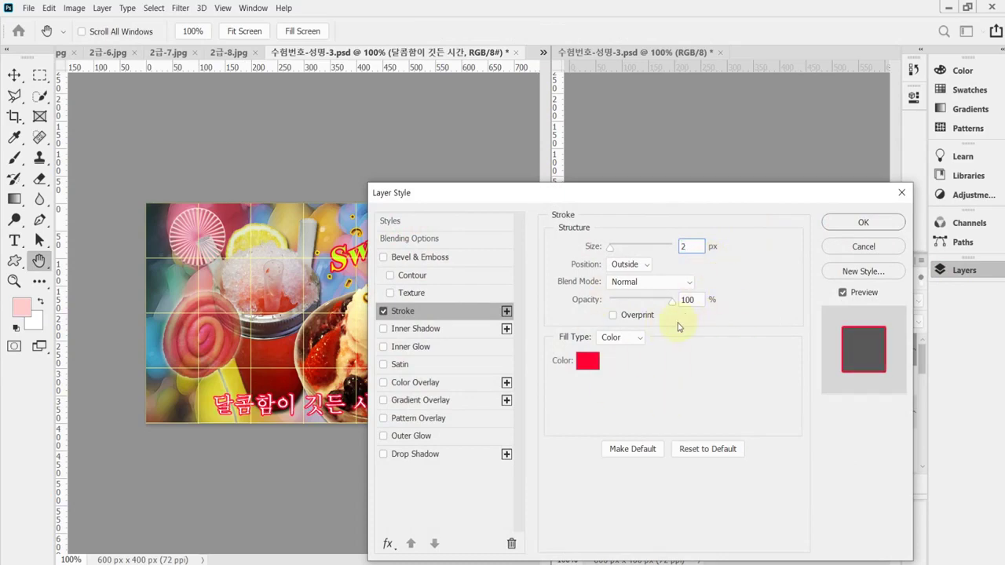
click(587, 361)
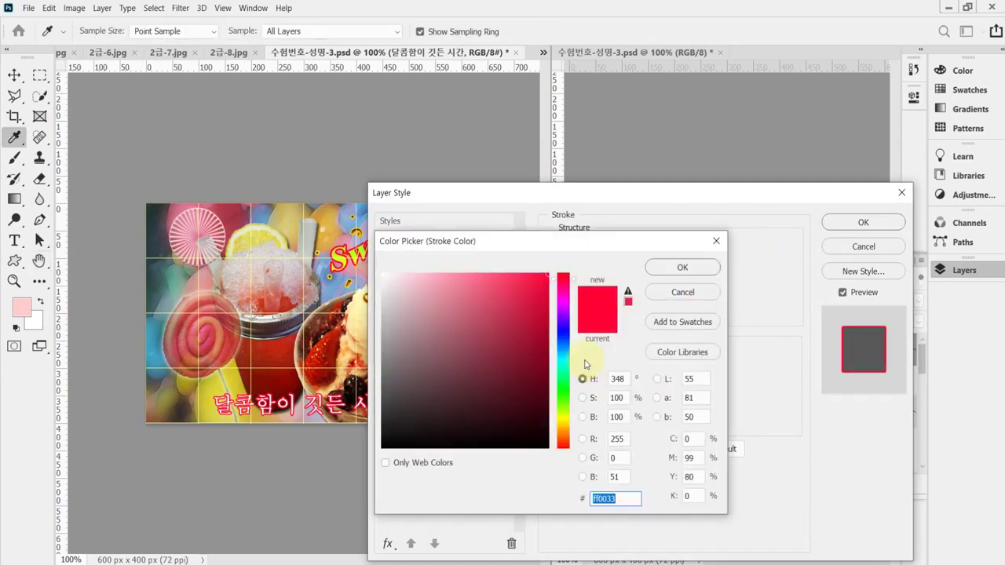
text(993366)
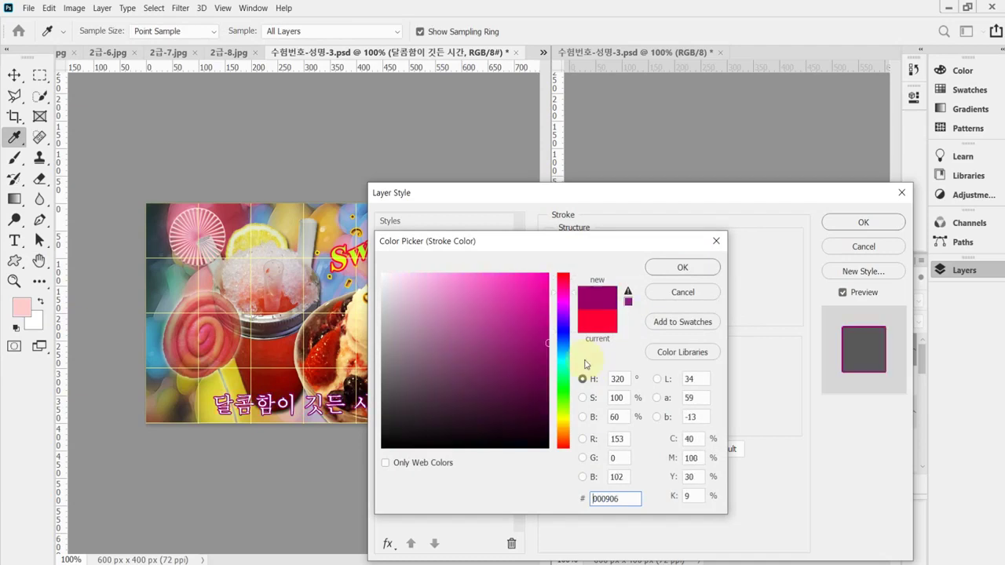
key(Return)
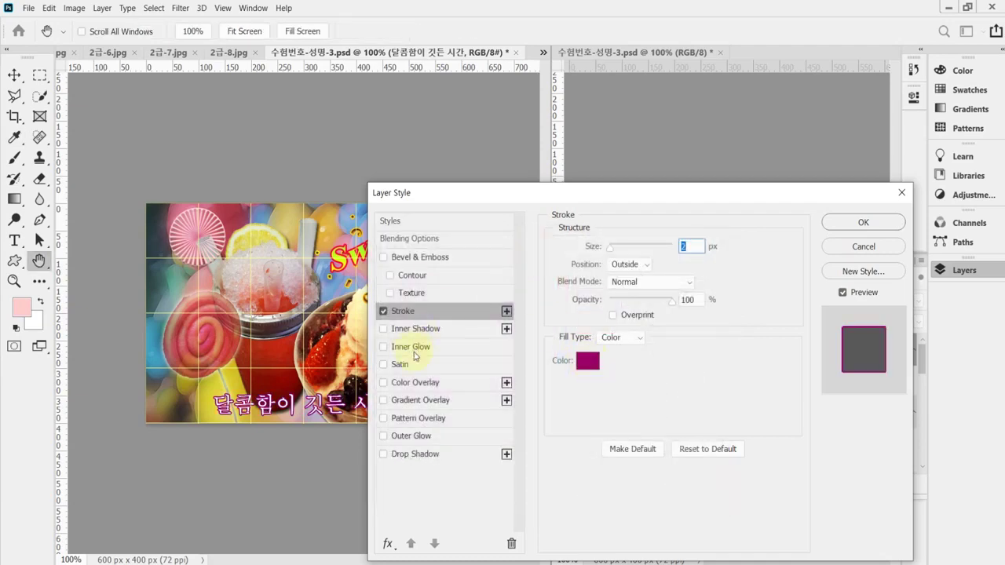
click(416, 454)
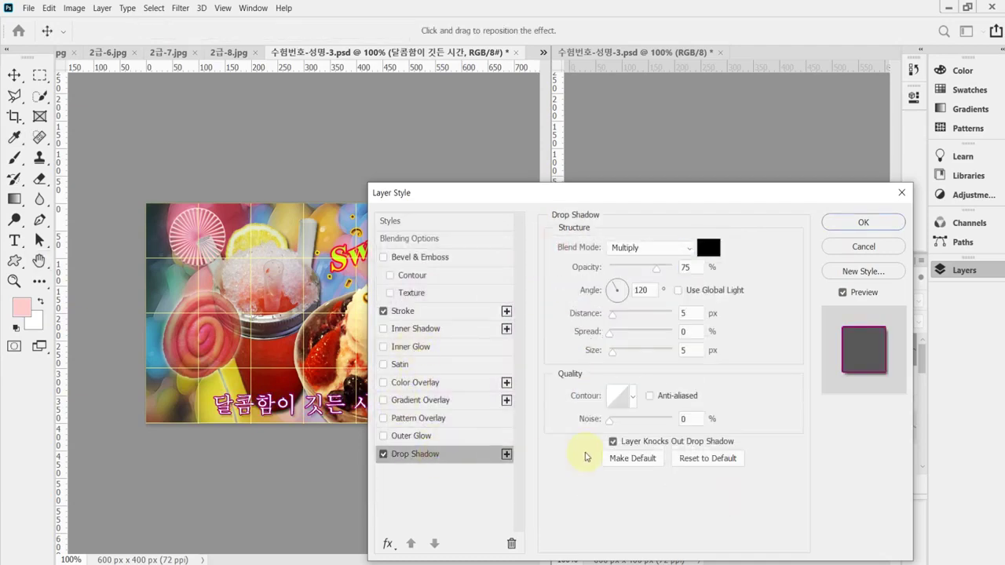
click(863, 222)
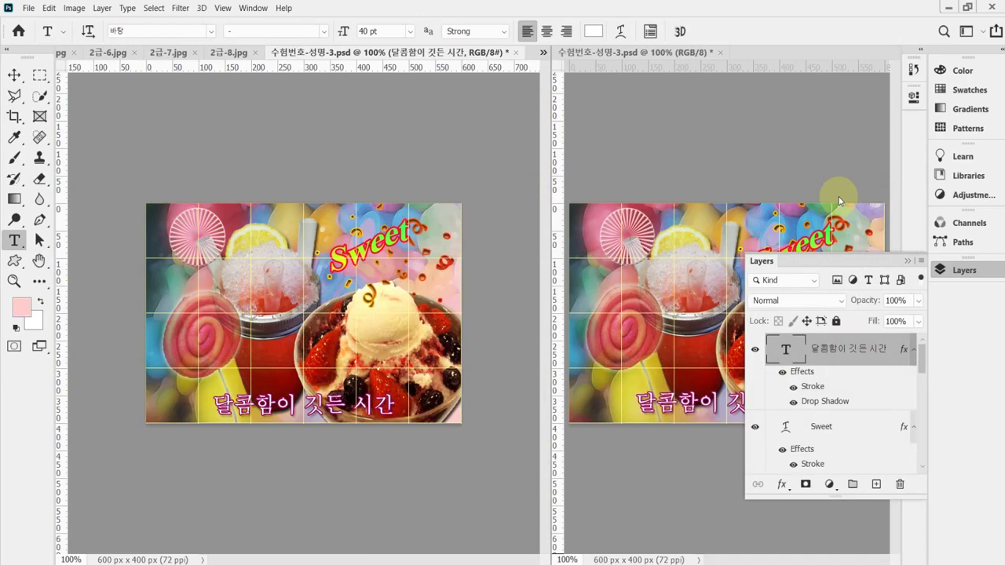
Hide the grid on the finished composition and save the document
key(ctrl+apostrophe)
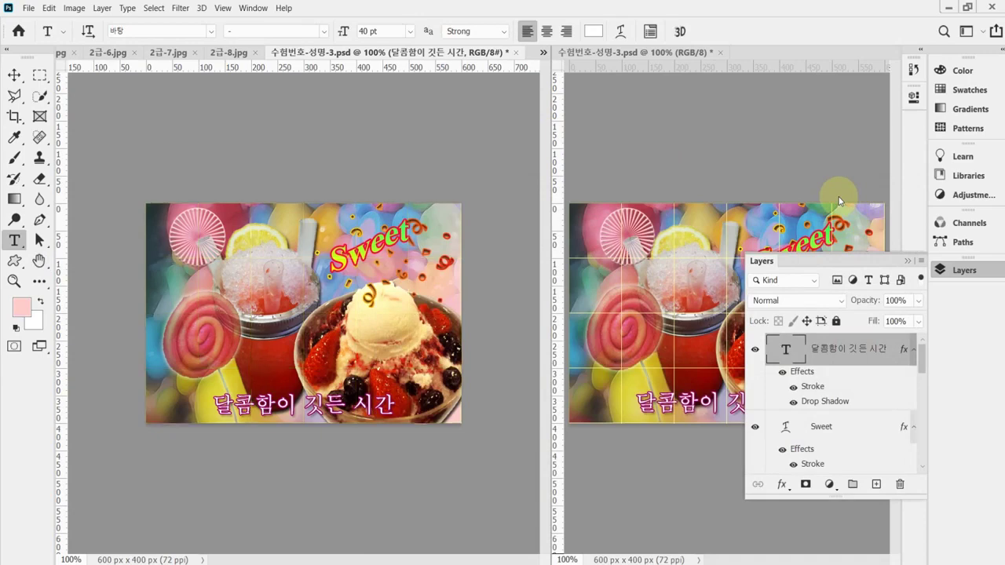
key(ctrl+s)
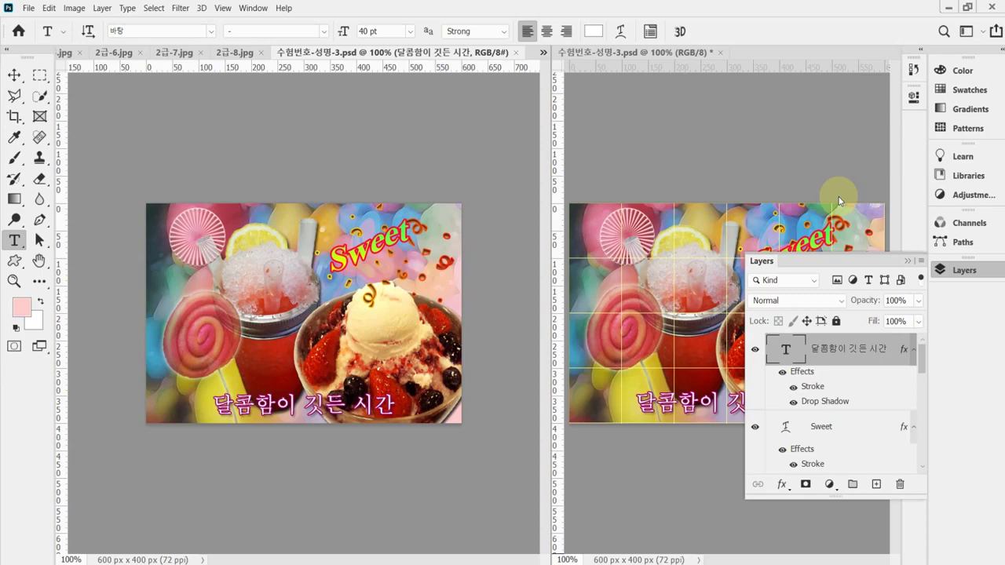
Save a JPEG copy as 수험번호-성명-3.jpg in the GTQ folder under 문서, with quality 8
key(ctrl+shift+s)
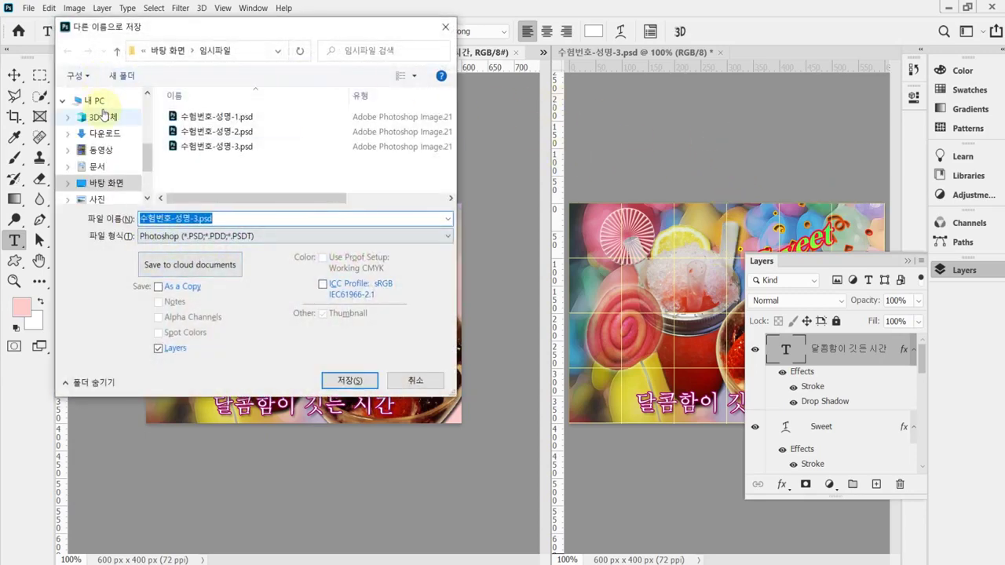
click(125, 166)
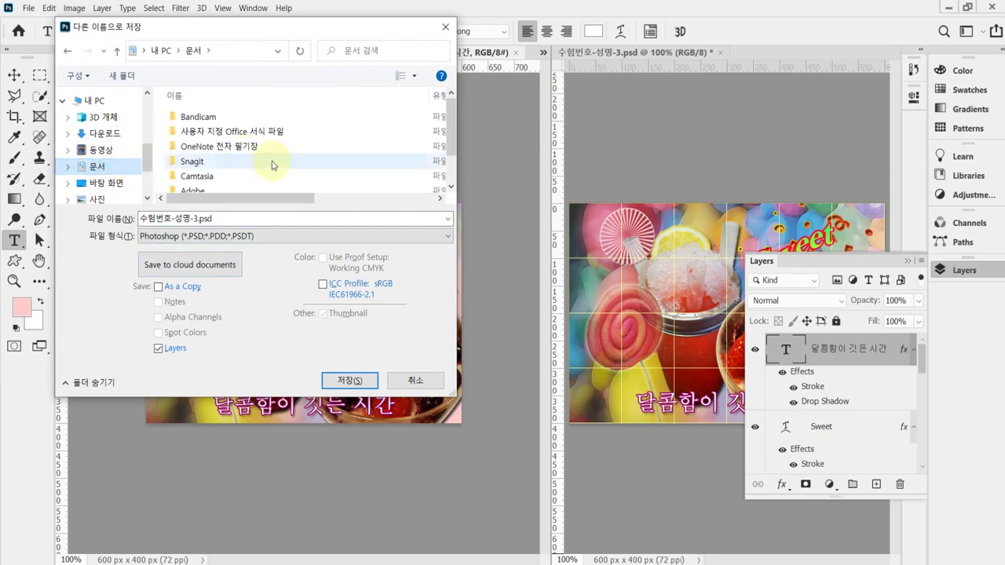
scroll(272, 164, down, 1)
click(209, 189)
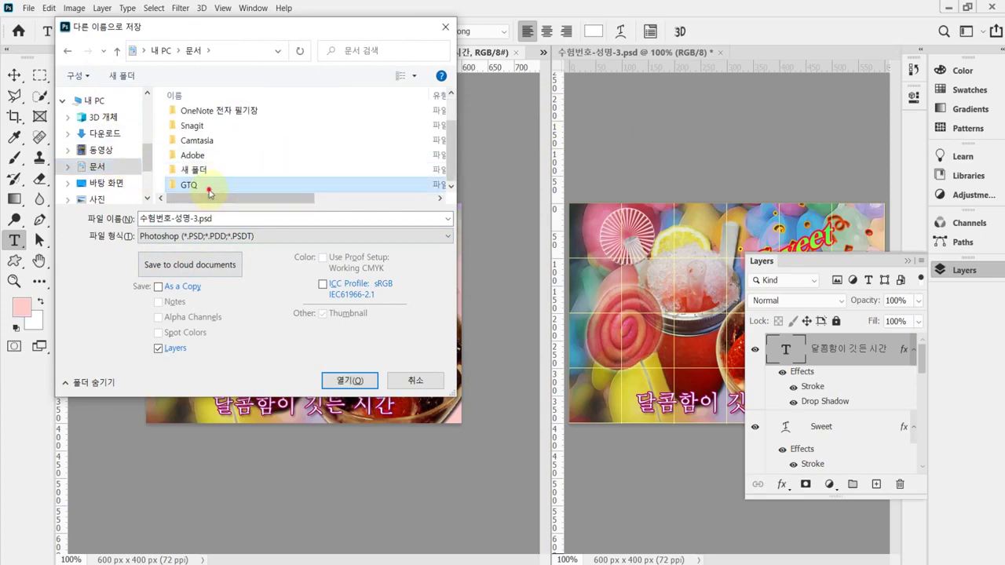
double_click(209, 191)
click(195, 236)
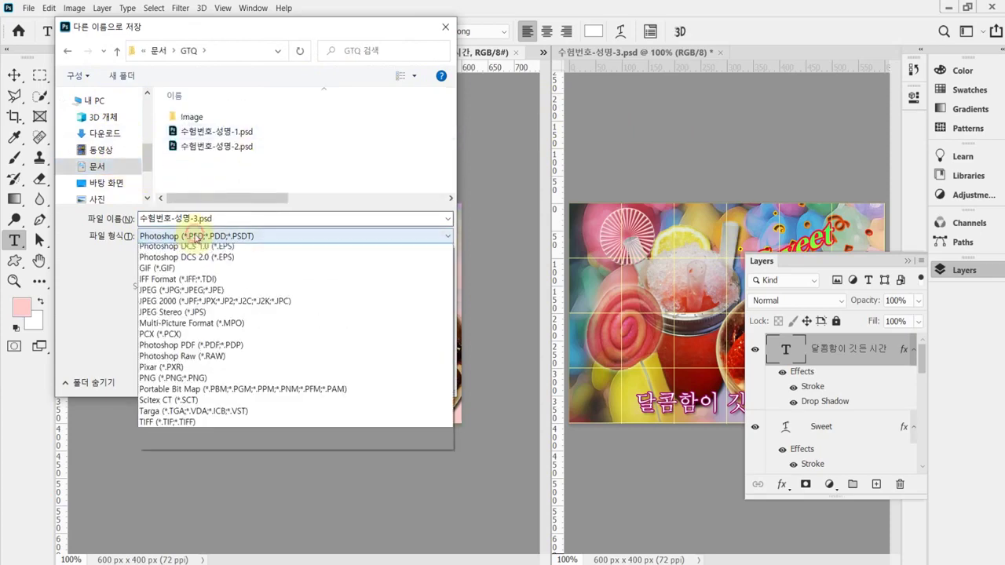
click(225, 353)
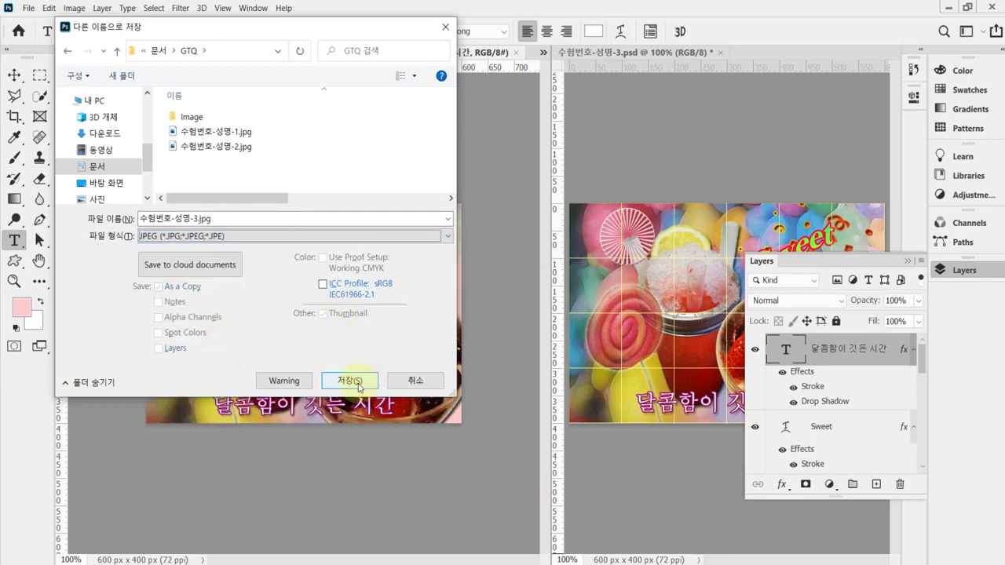
click(350, 380)
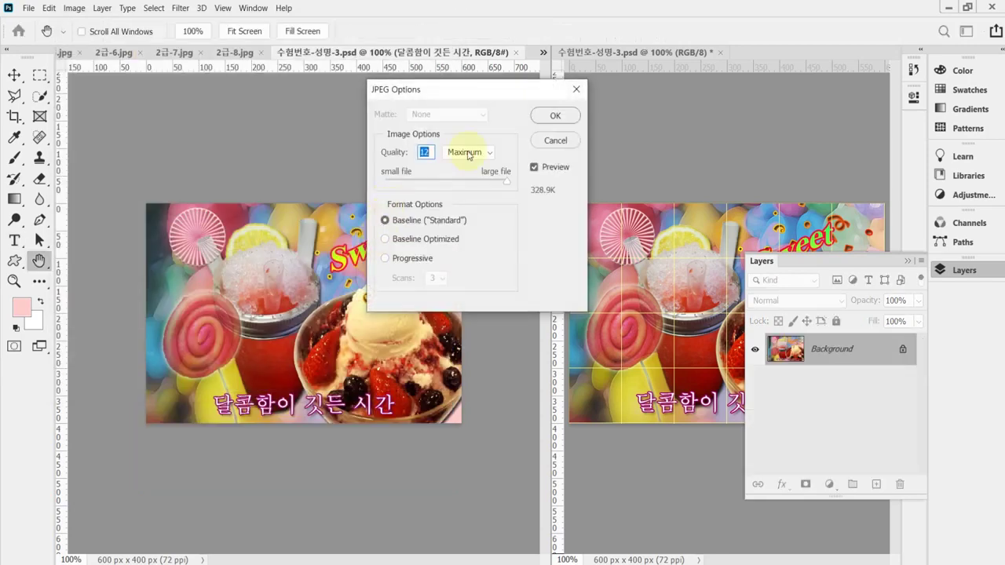
text(8)
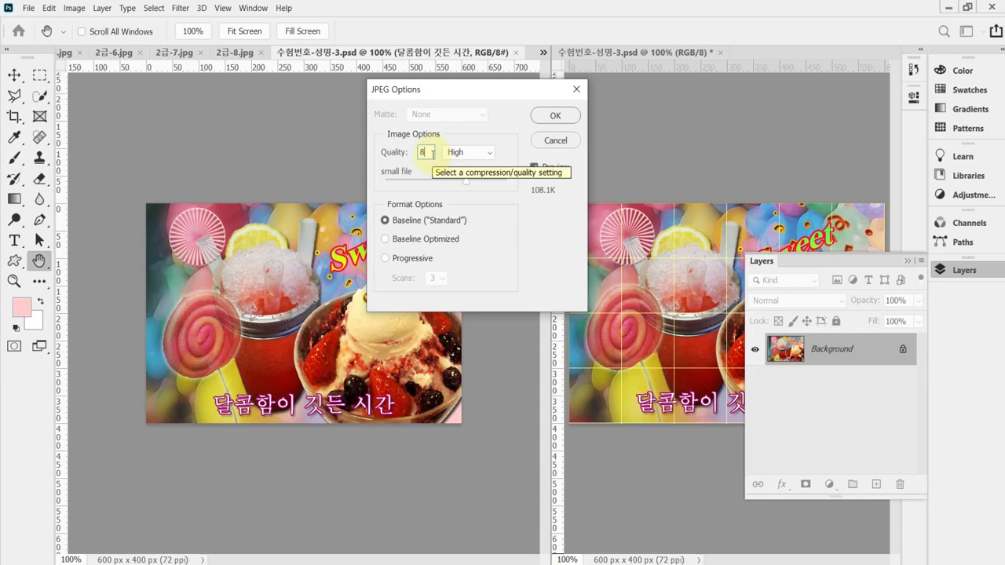
key(Return)
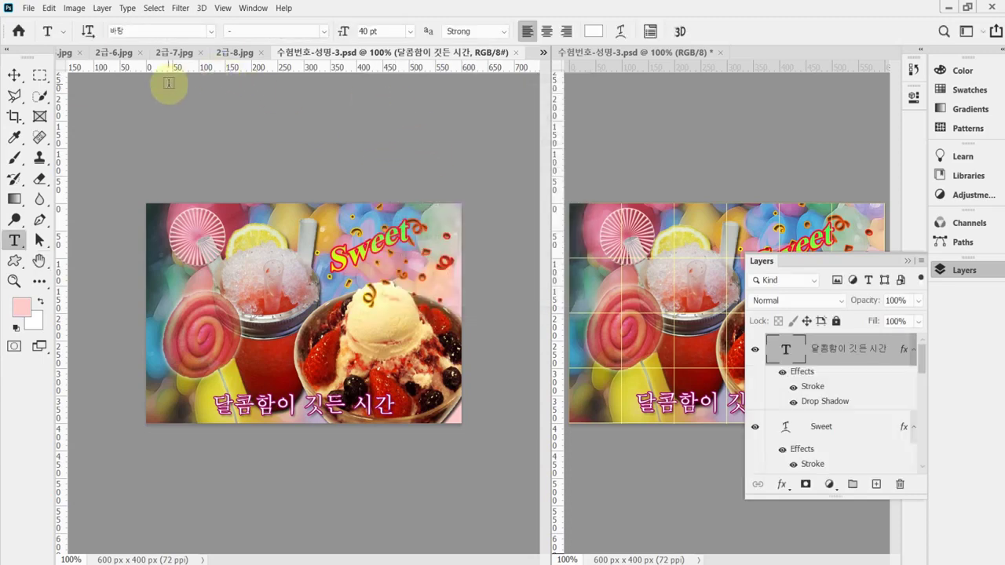
Resize the composition proportionally to 60 pixels wide
click(74, 8)
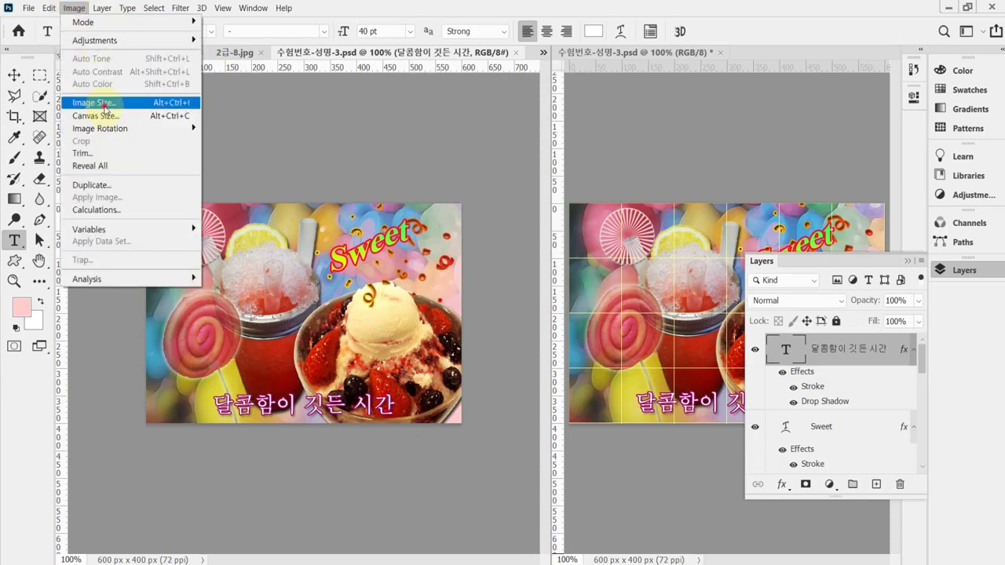
click(104, 104)
text(60)
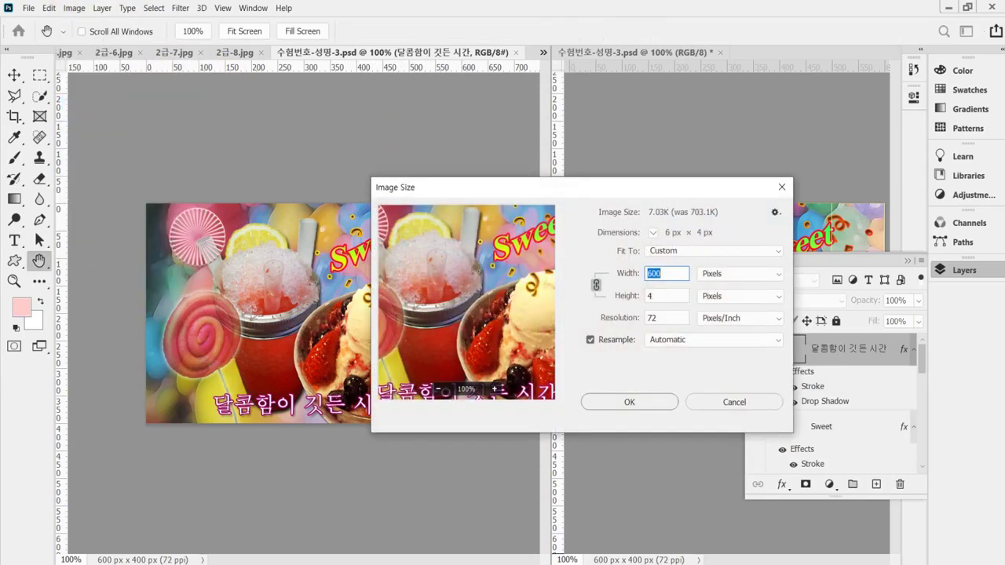
key(Return)
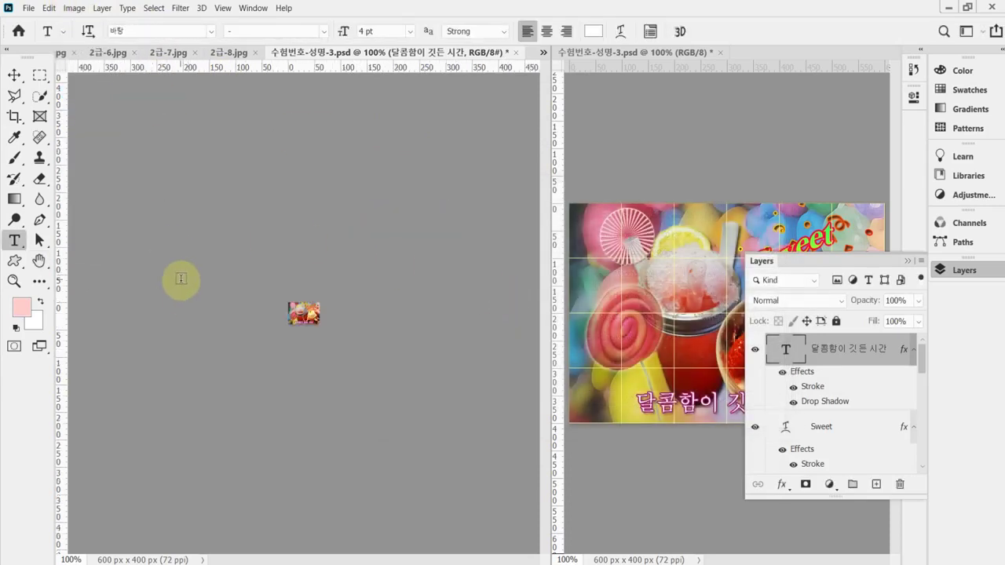
Save the reduced image as 수험번호-성명-3.psd in the GTQ folder under 문서
key(ctrl+shift+s)
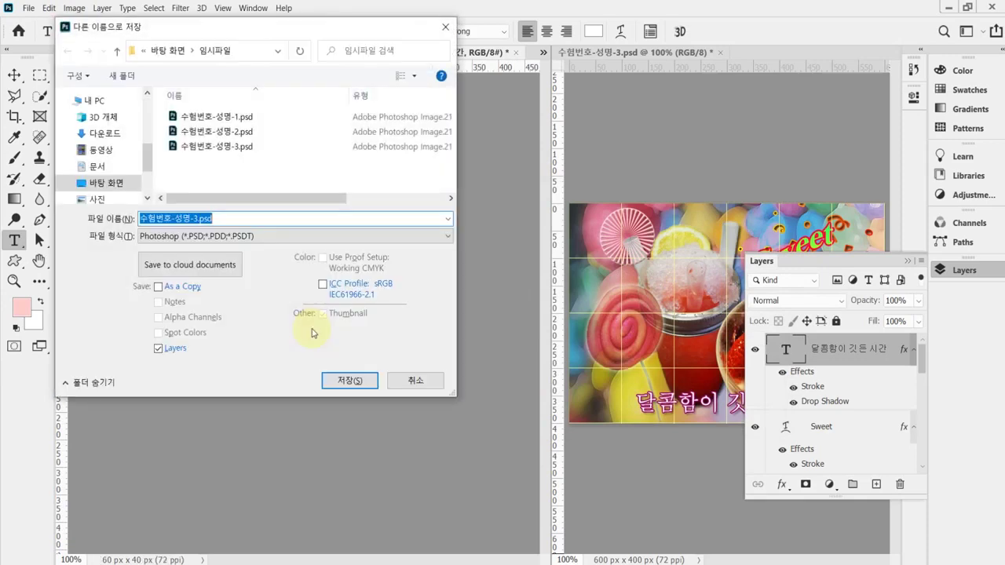
click(93, 100)
click(97, 167)
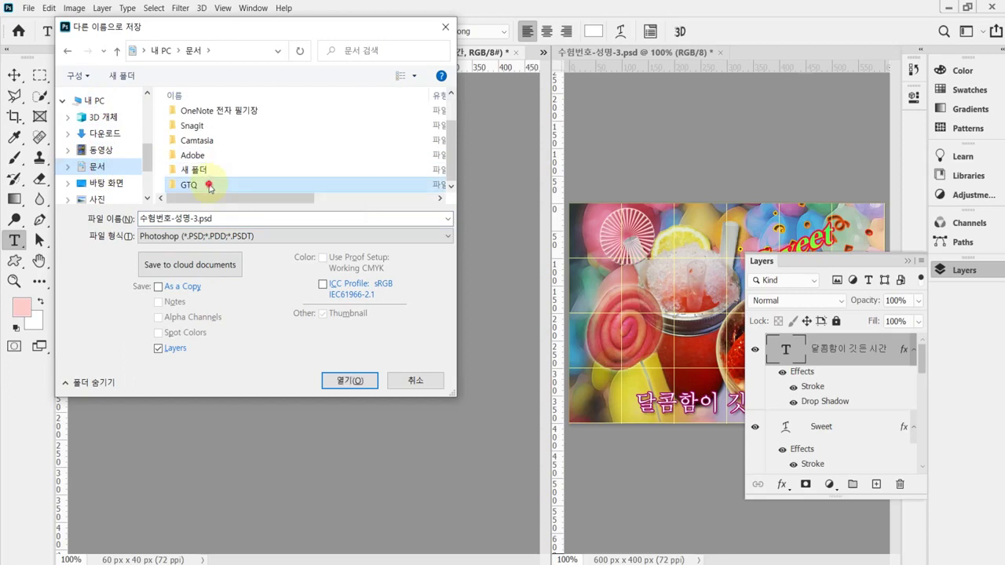
double_click(206, 184)
click(349, 381)
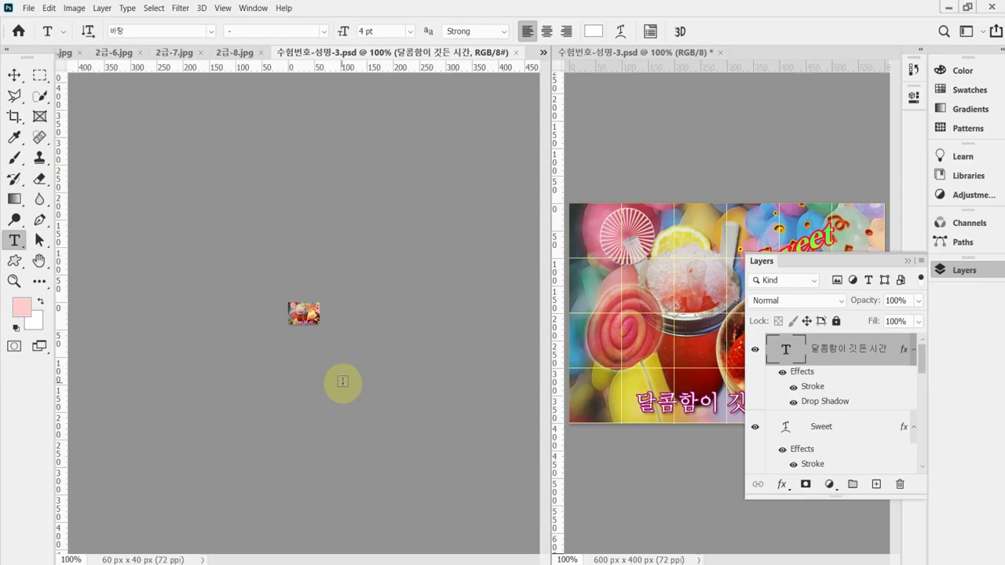
Switch to the exam PDF in Acrobat Reader to read the conditions for problem 4
key(alt+Tab)
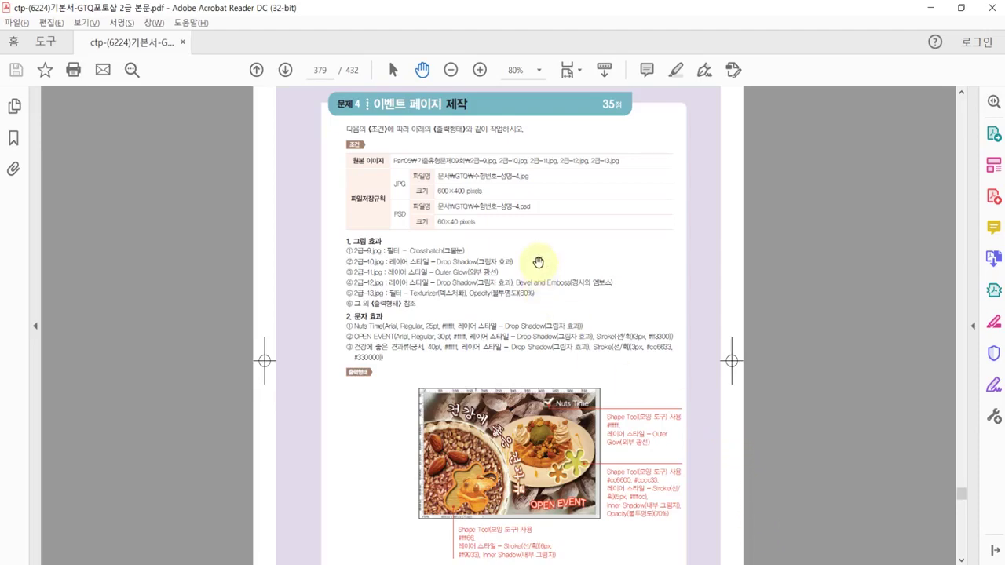
Examine problem 4's file-saving rules, image effects, text effects and annotated sample output in the exam PDF
ctrl+scroll(539, 259, up, 2)
scroll(616, 251, up, 1)
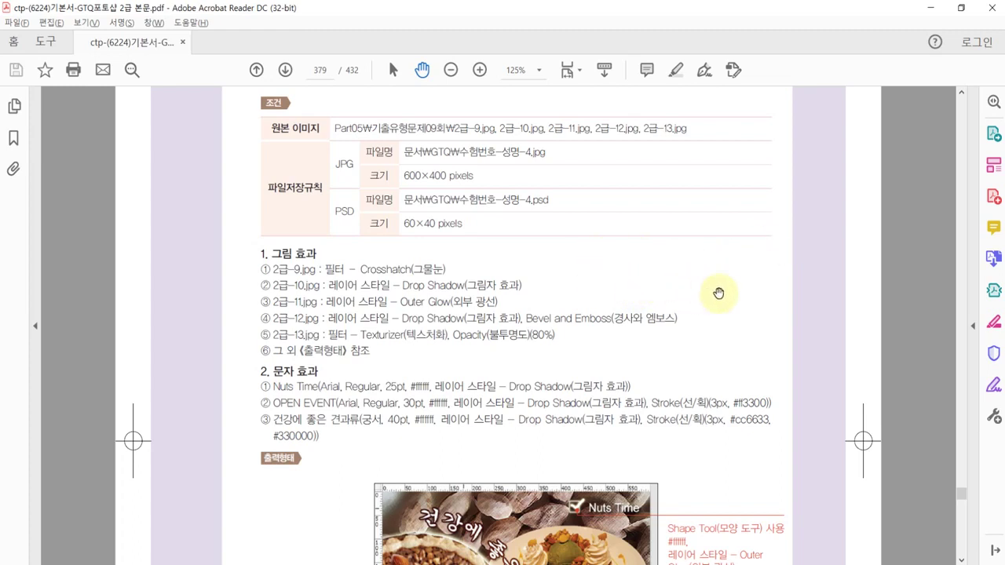
drag(758, 352, 738, 197)
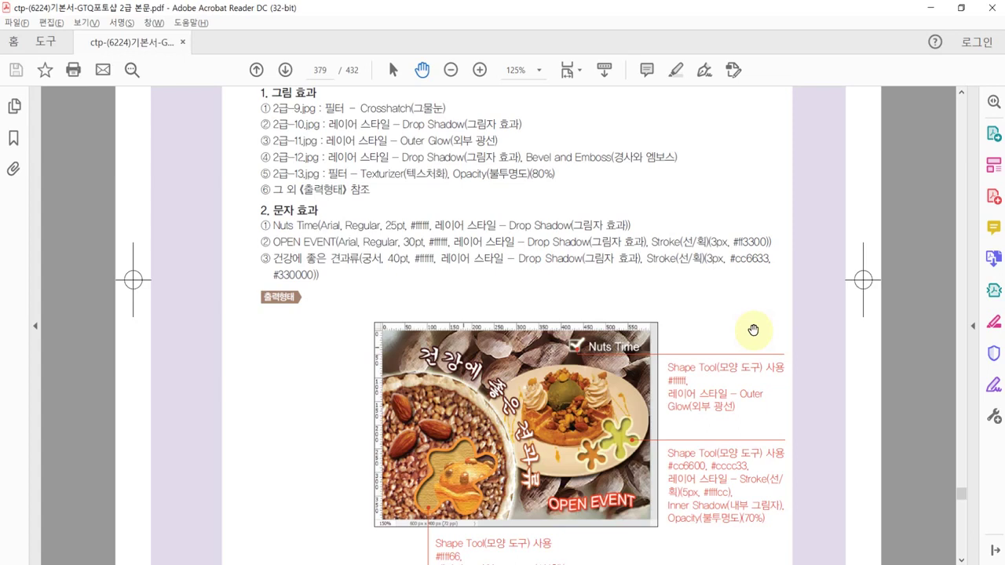
drag(753, 330, 746, 308)
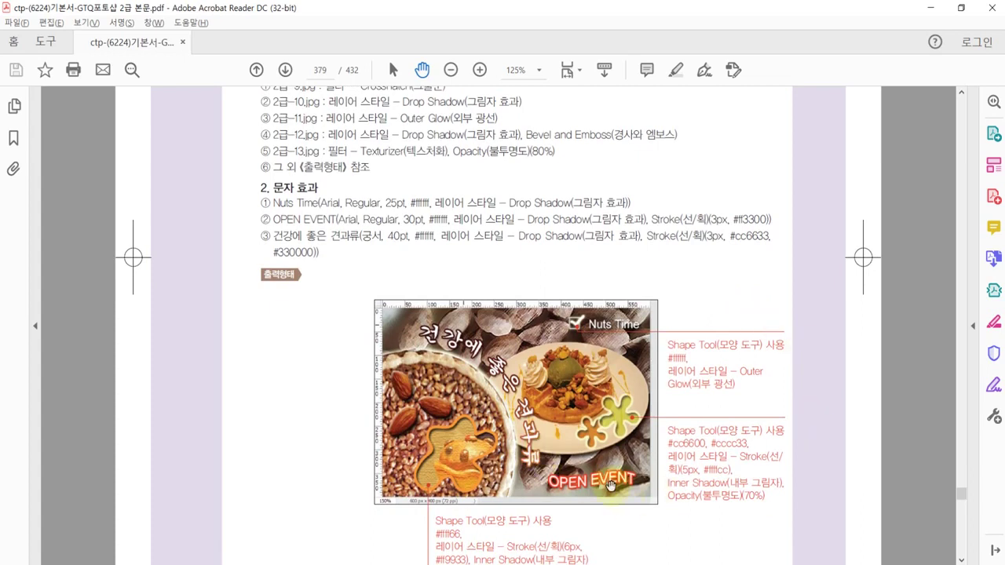
scroll(837, 318, down, 1)
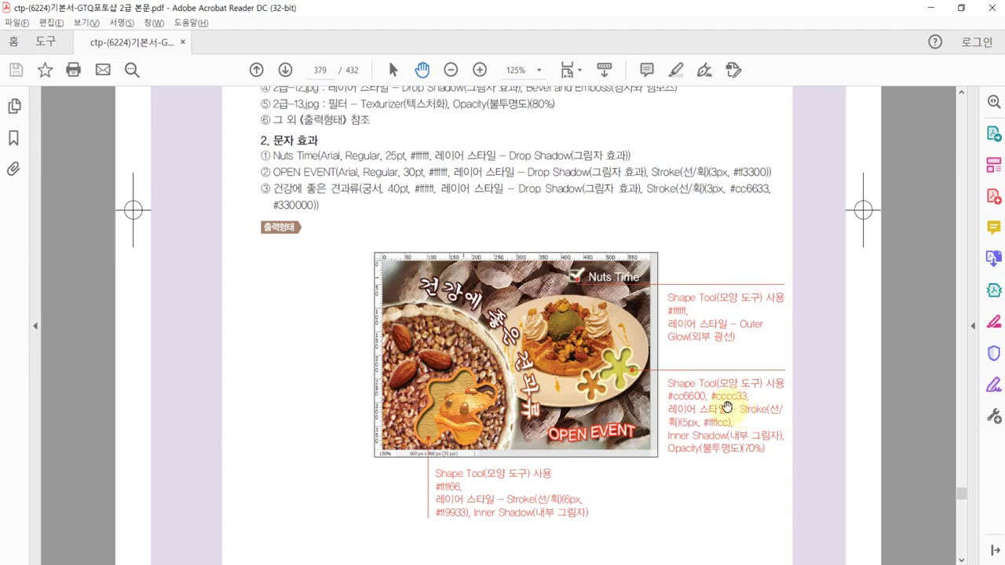
Switch back to Photoshop and create a new 600 x 400 pixel document at 72 pixels/inch, RGB Color, 8 bit, with a white background
key(alt+Tab)
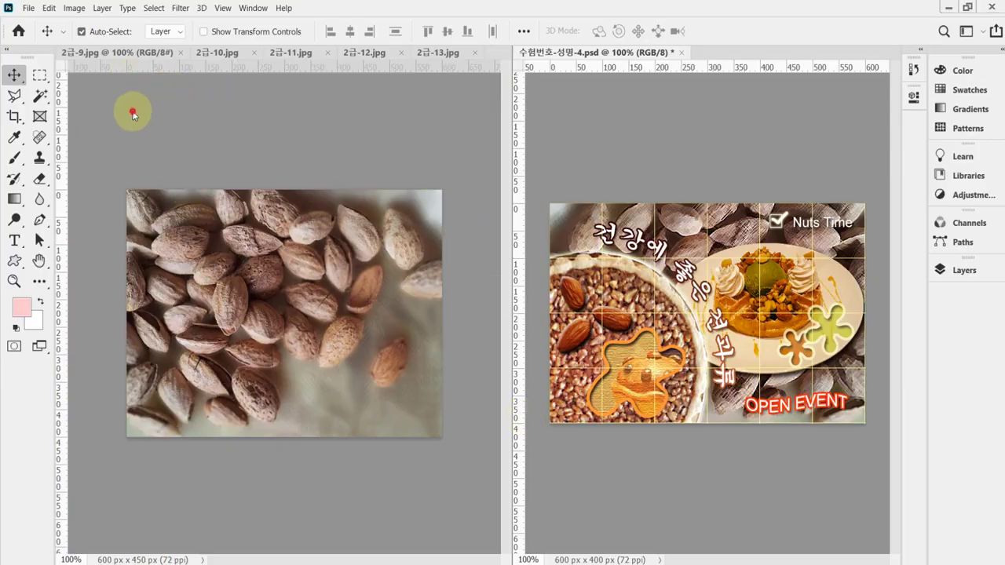
click(29, 8)
click(34, 22)
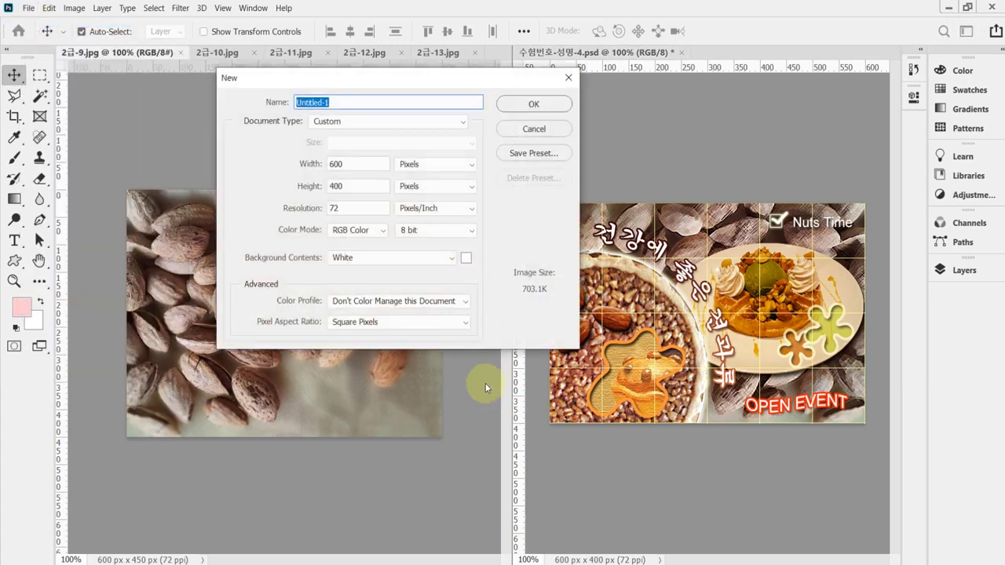
key(Tab)
key(Tab)
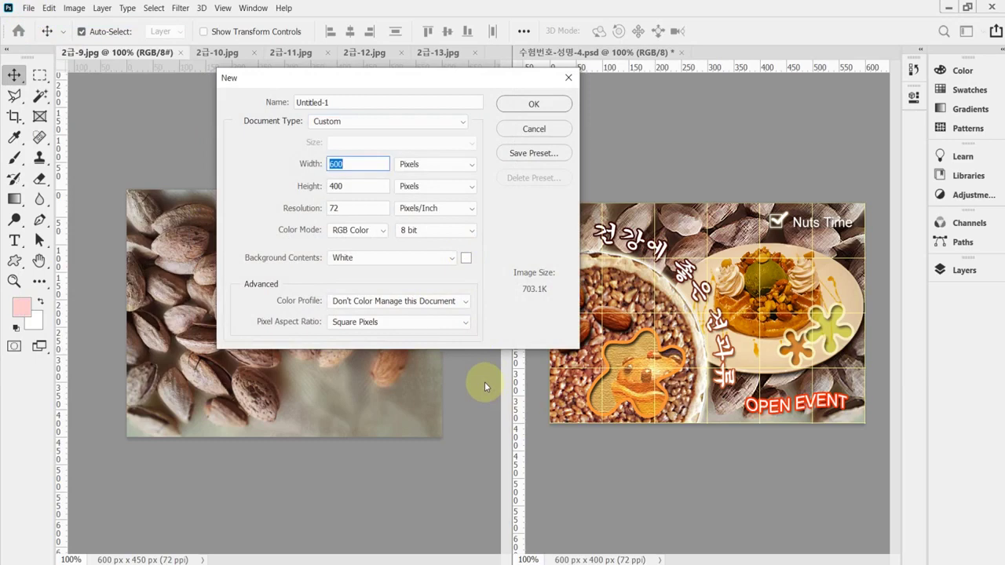
key(Tab)
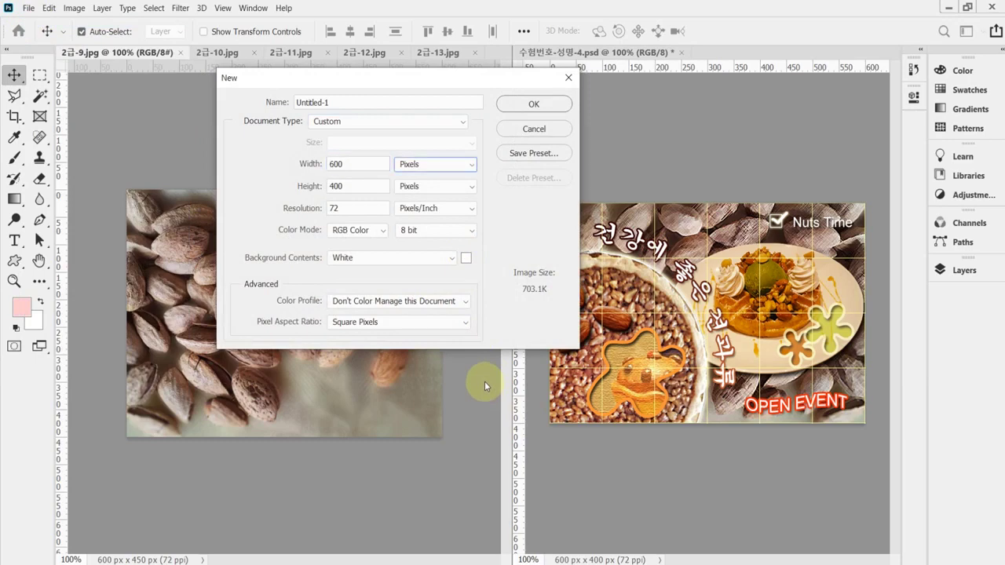
key(Tab)
key(Tab)
key(Tab)
key(Tab)
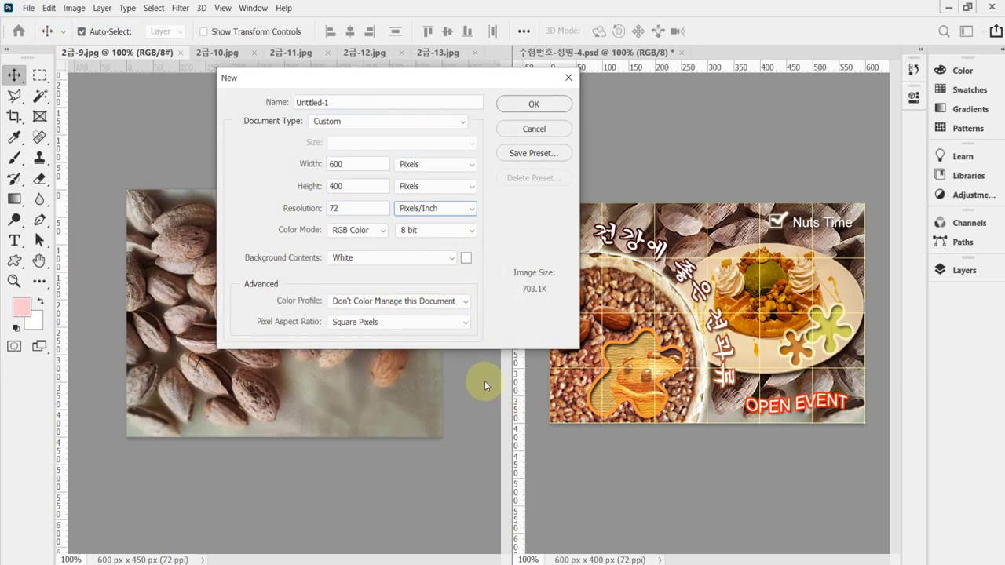
key(Tab)
key(Return)
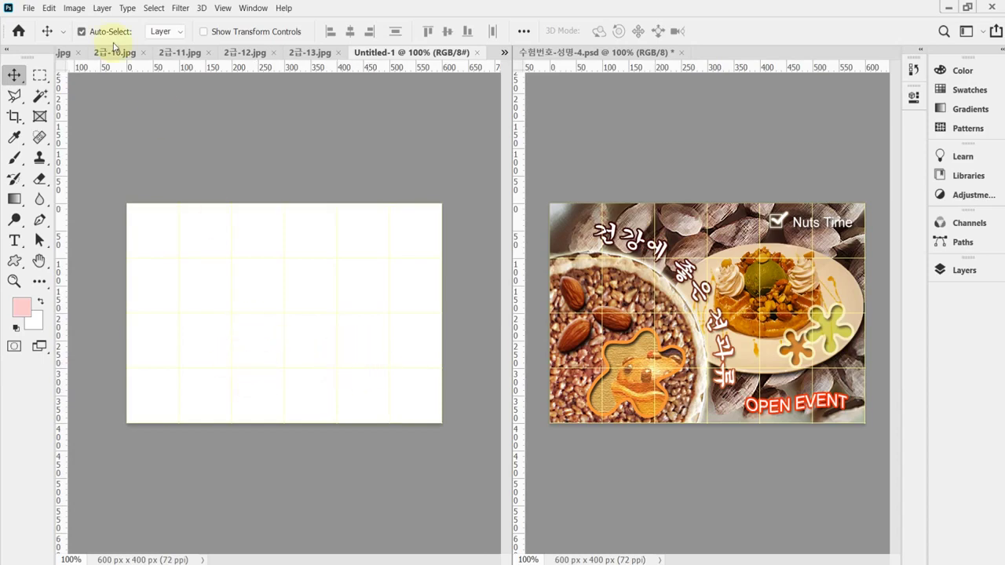
Copy the entire 2급-9.jpg almond image into the new blank document
click(65, 54)
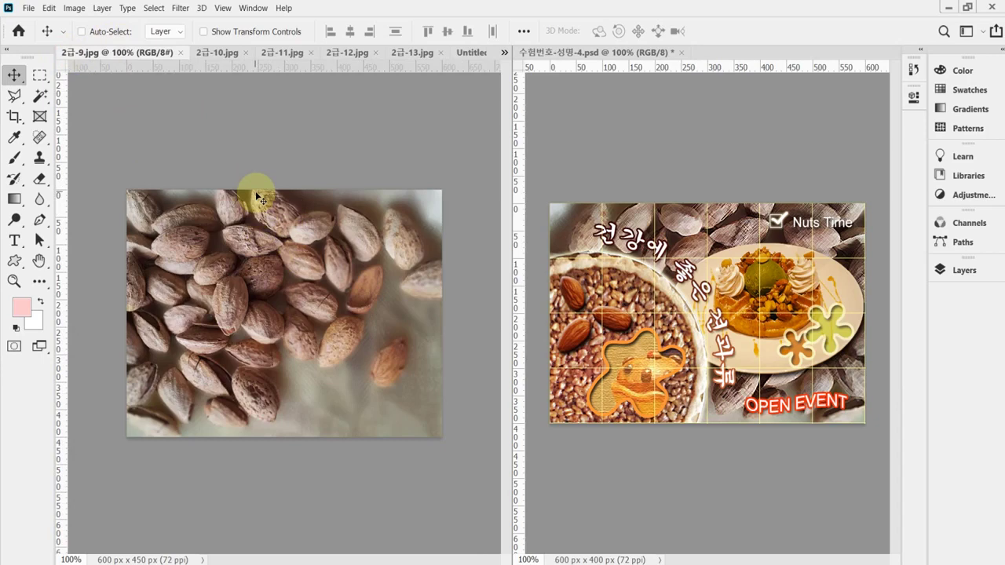
key(ctrl+a)
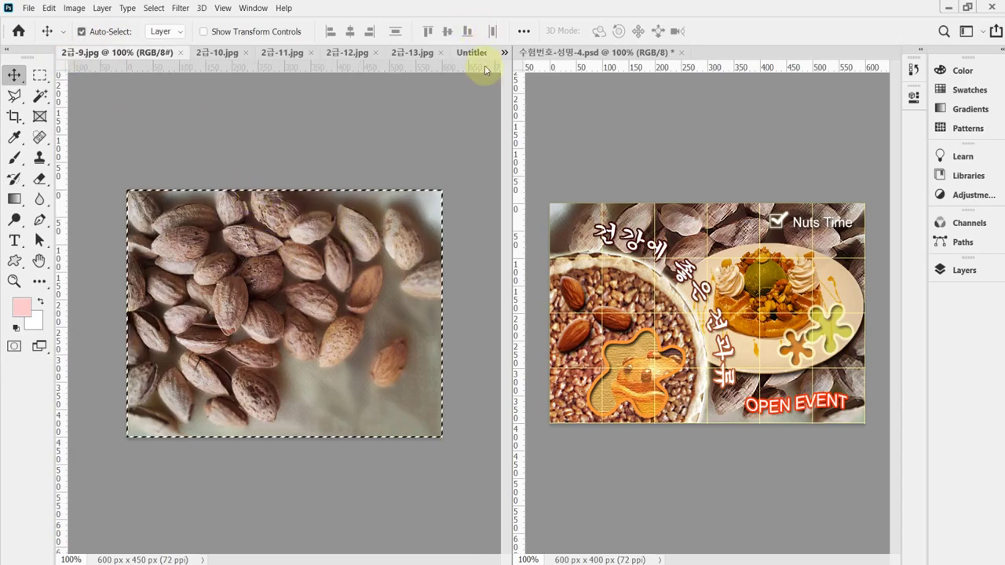
click(470, 53)
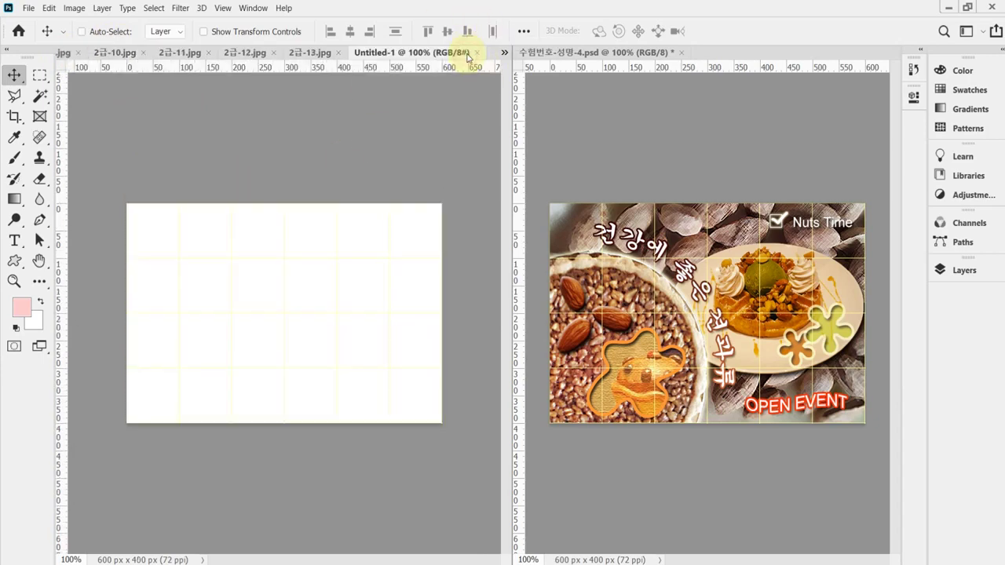
key(ctrl+v)
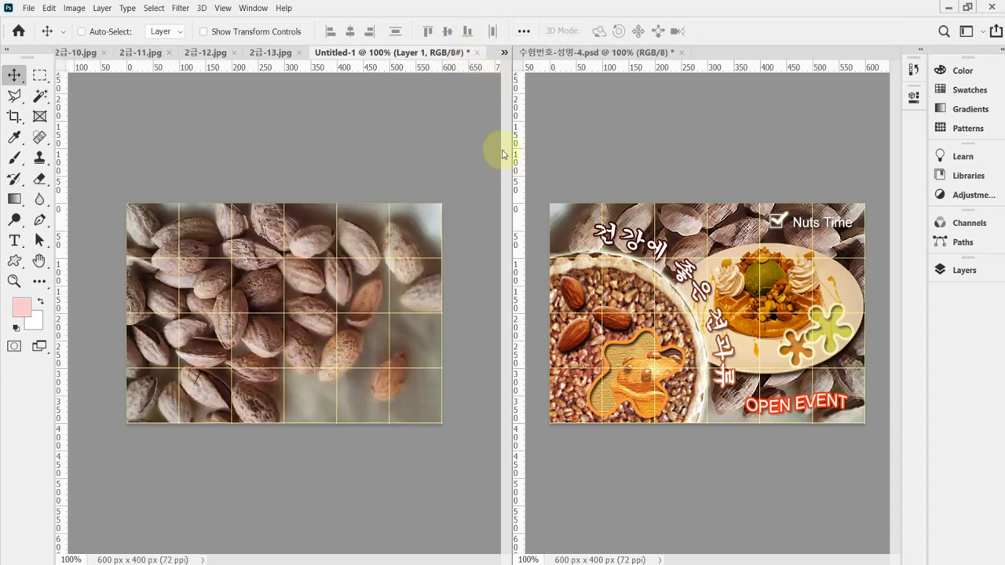
Flip the pasted almond image horizontally and move it up to a Y position of 187 px
key(ctrl)
key(ctrl+t)
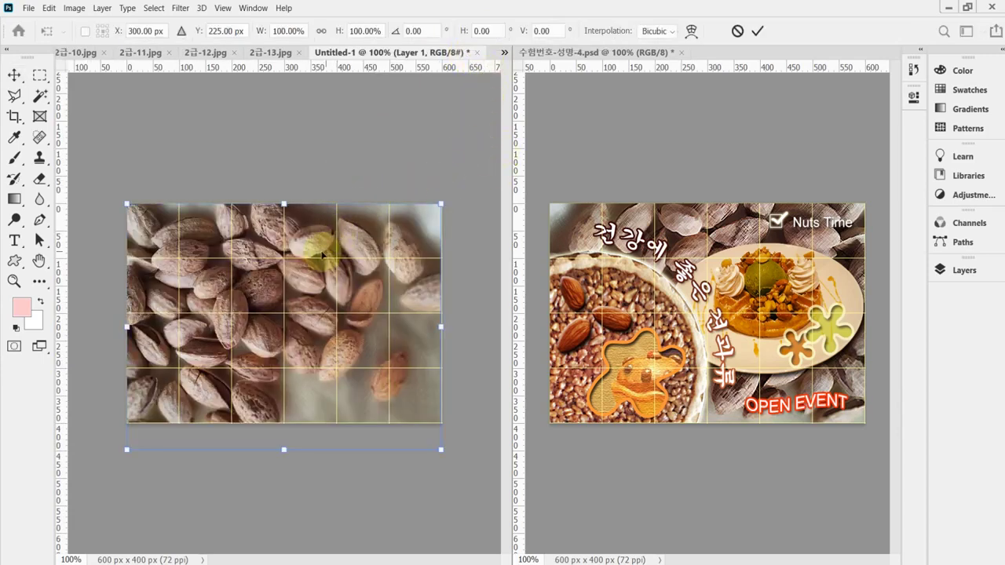
right_click(318, 253)
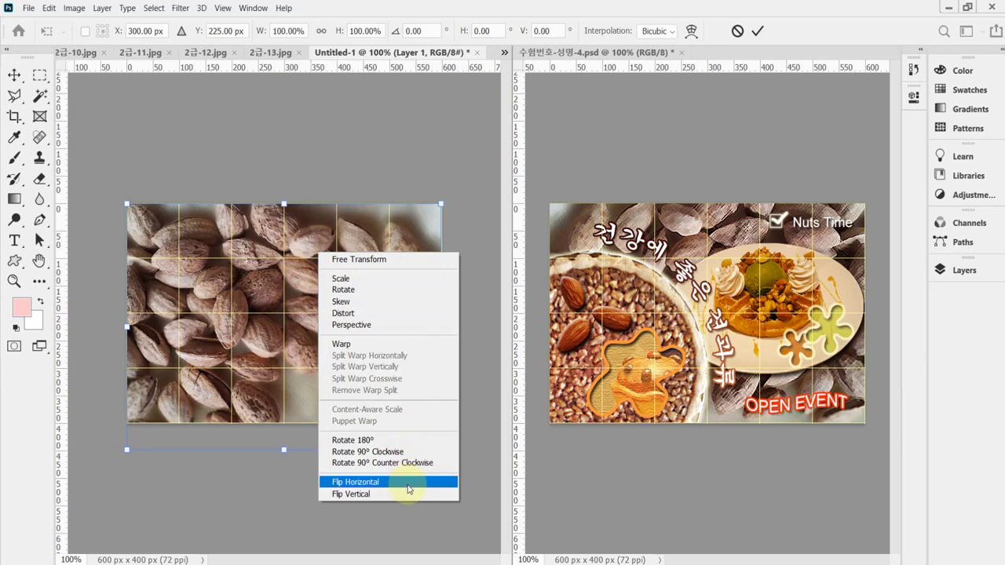
click(408, 489)
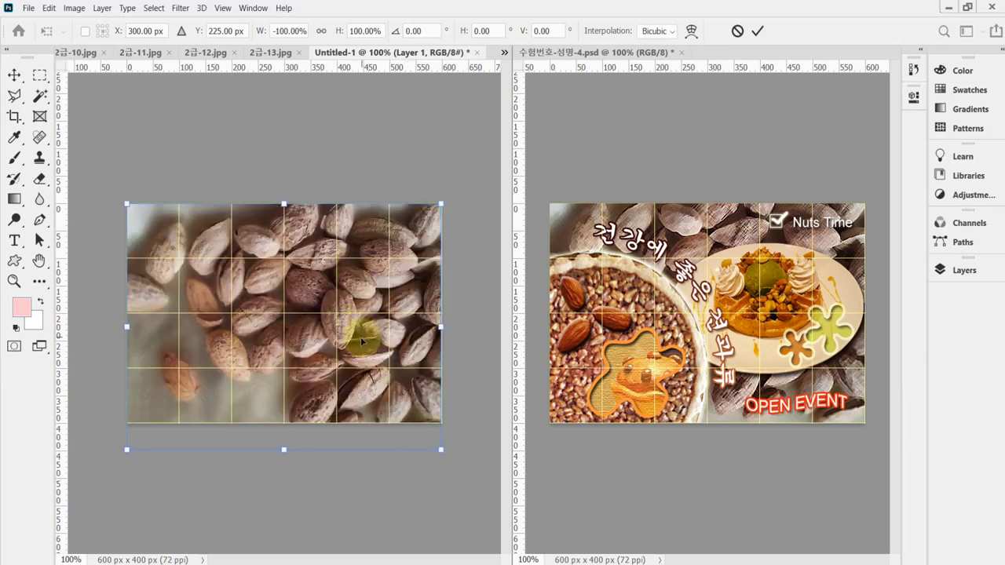
mouse_move(361, 337)
mouse_down()
mouse_move(369, 325)
mouse_move(356, 321)
mouse_up()
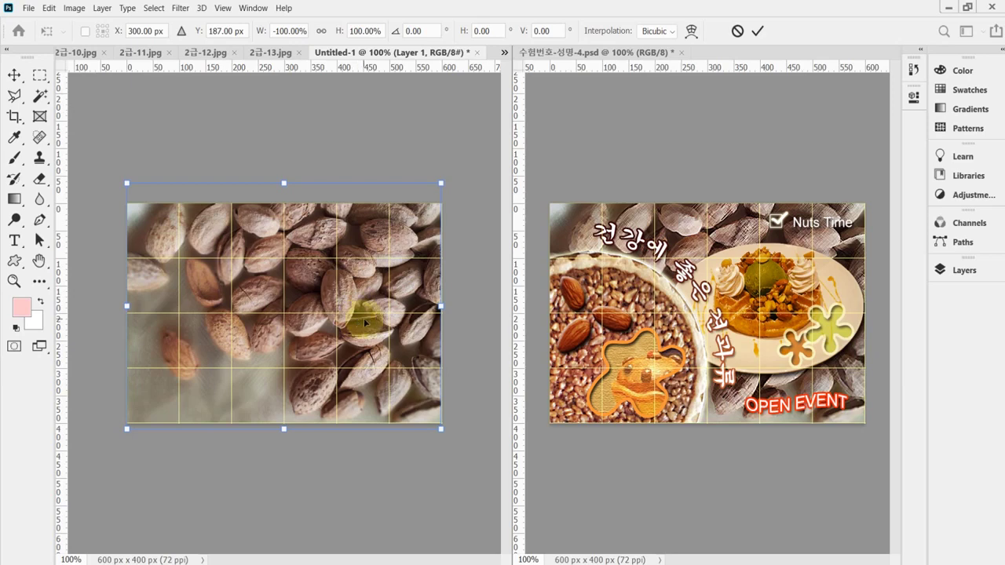
key(Return)
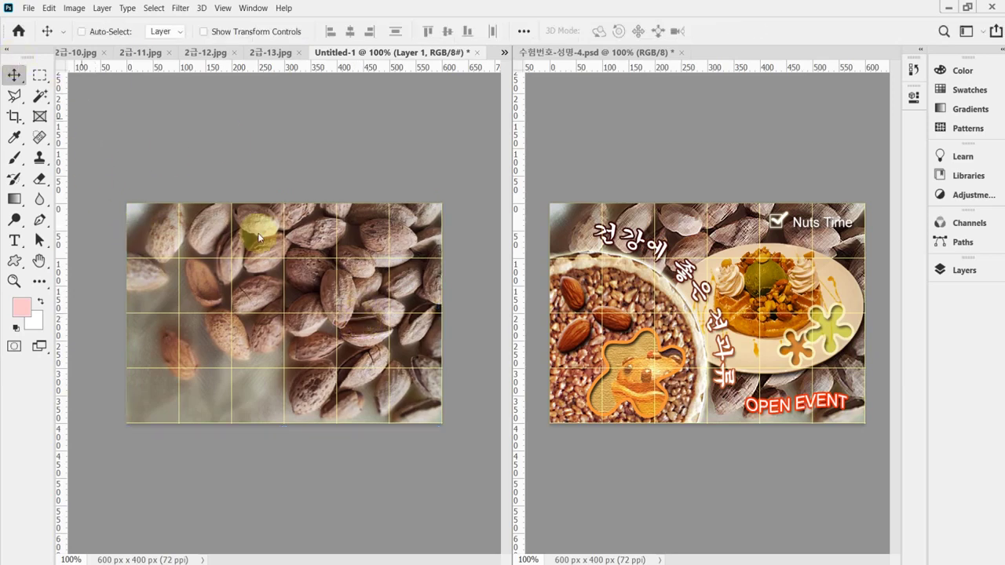
Save the document as 수험번호-성명-4 in Photoshop format in the 임시파일 folder on the desktop
key(ctrl+shift+s)
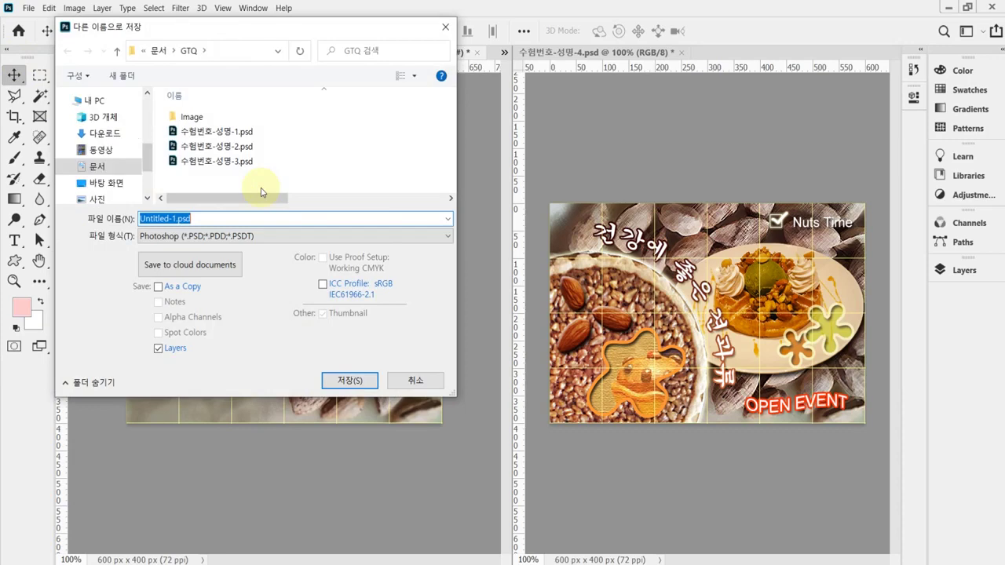
click(86, 185)
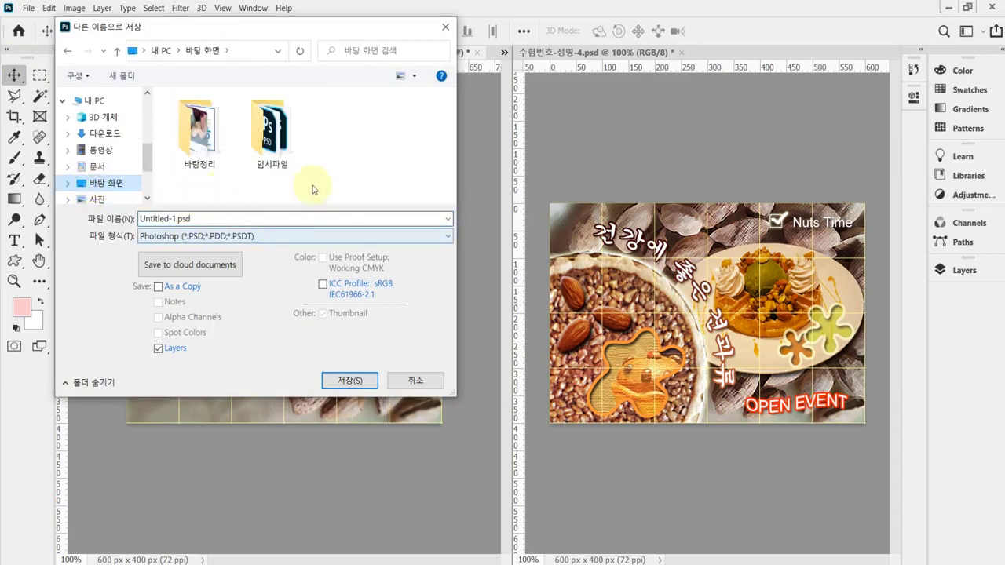
double_click(270, 129)
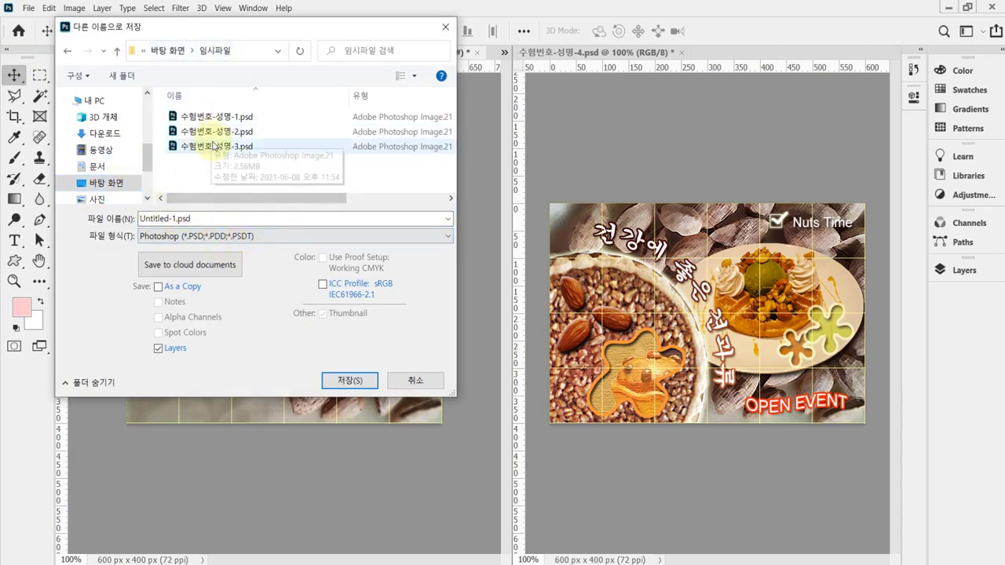
click(214, 146)
double_click(201, 219)
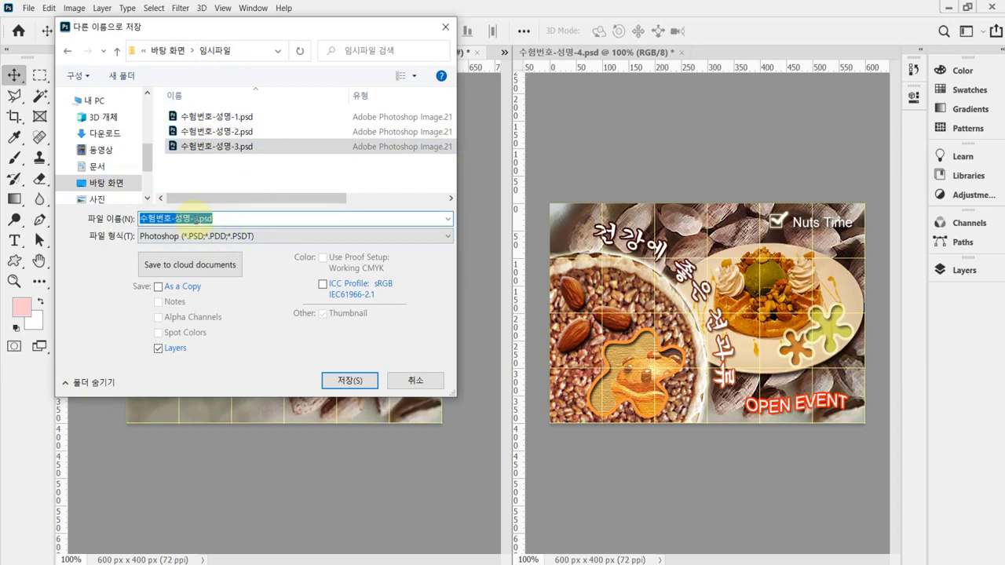
drag(194, 218, 240, 224)
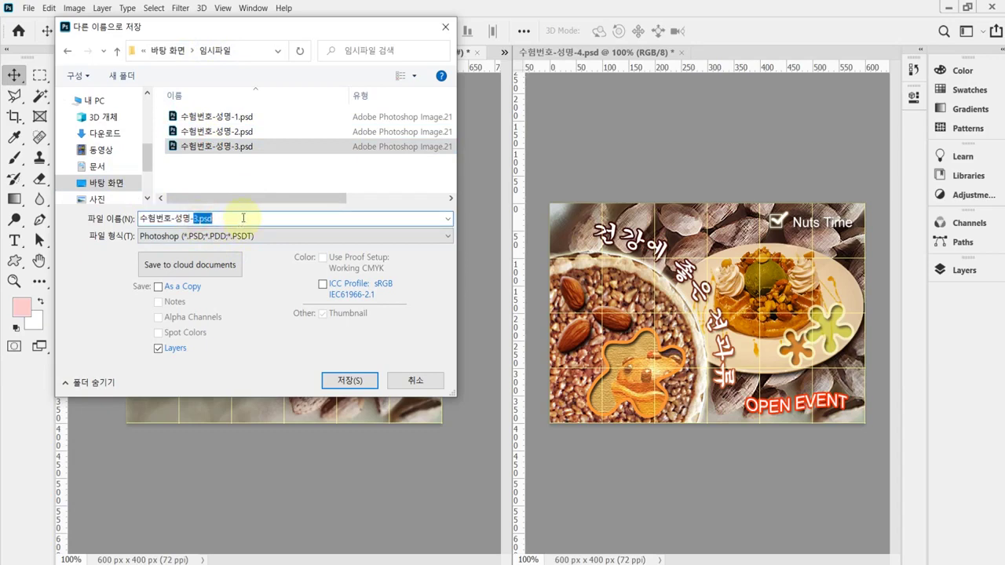
text(4)
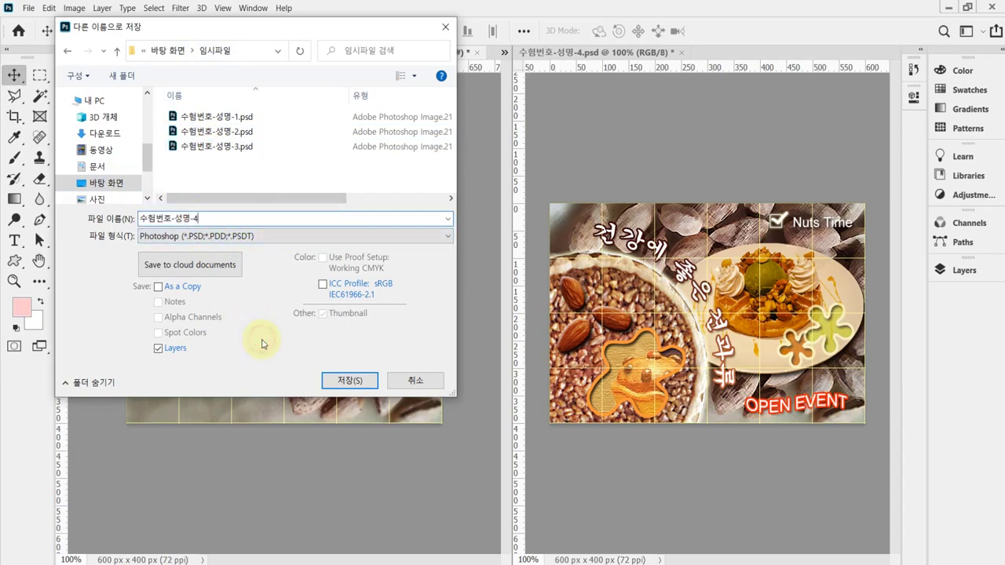
click(349, 383)
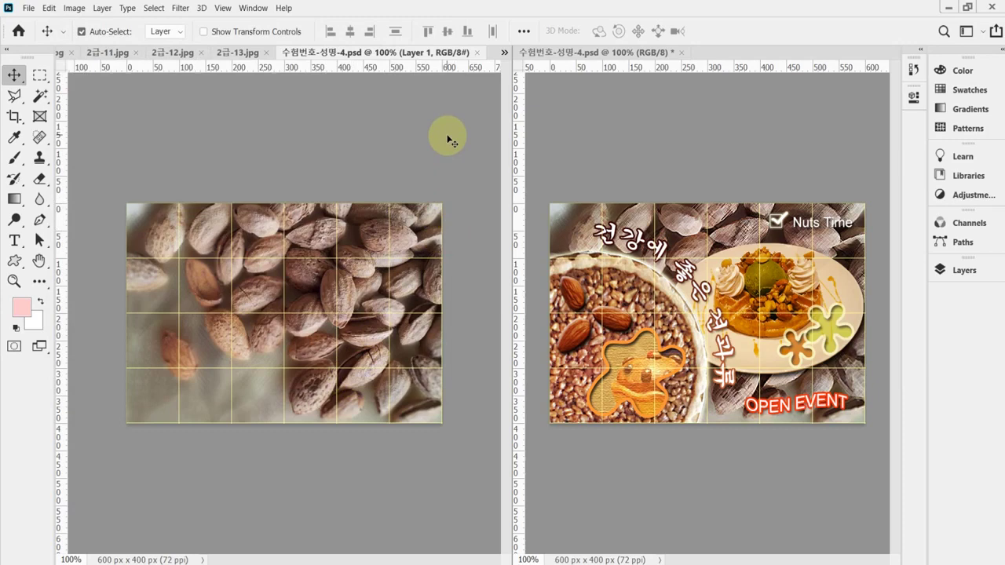
Apply the Crosshatch filter from the Brush Strokes group to the almond layer and save the document
click(181, 8)
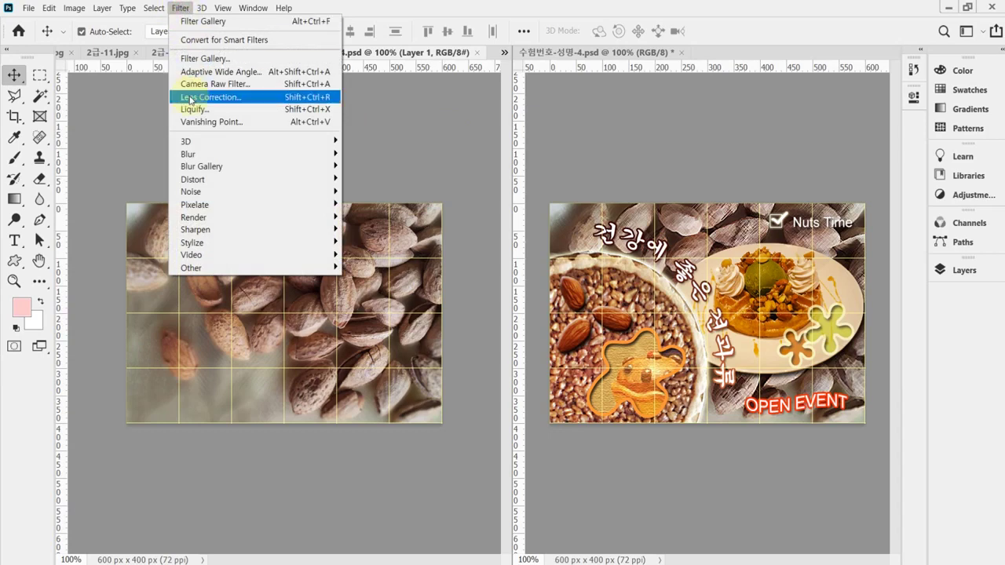
click(200, 59)
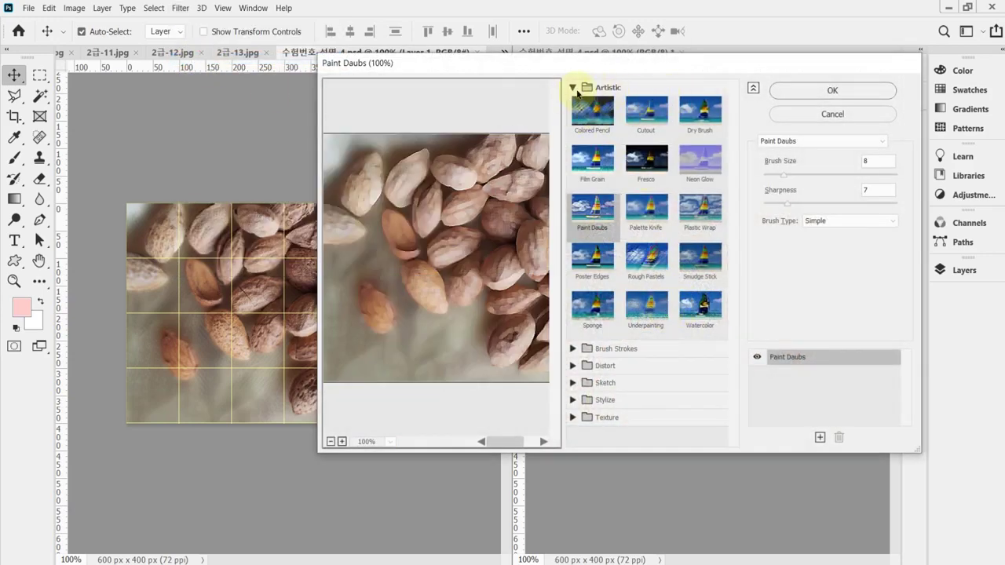
click(574, 89)
click(573, 104)
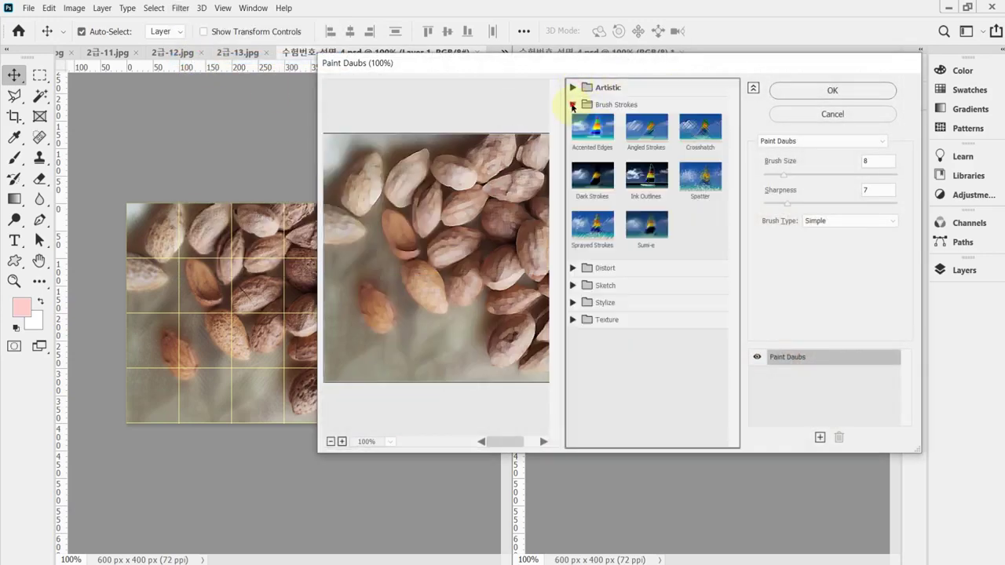
click(697, 134)
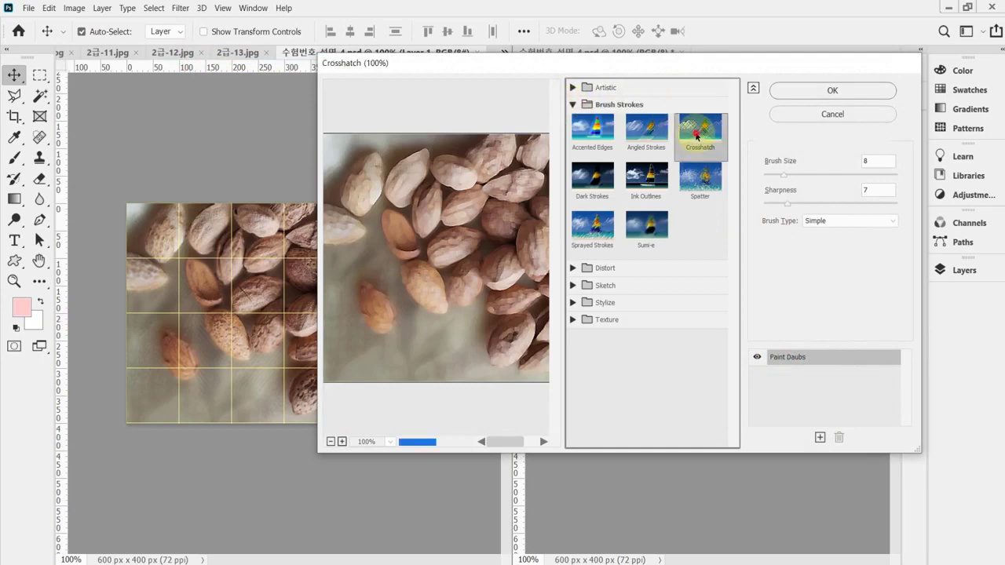
click(833, 91)
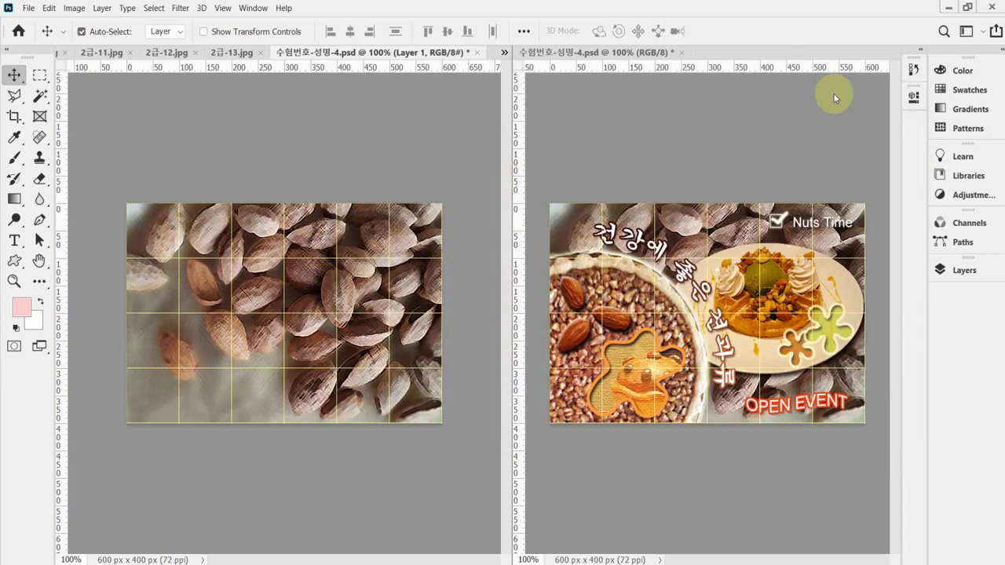
key(ctrl+s)
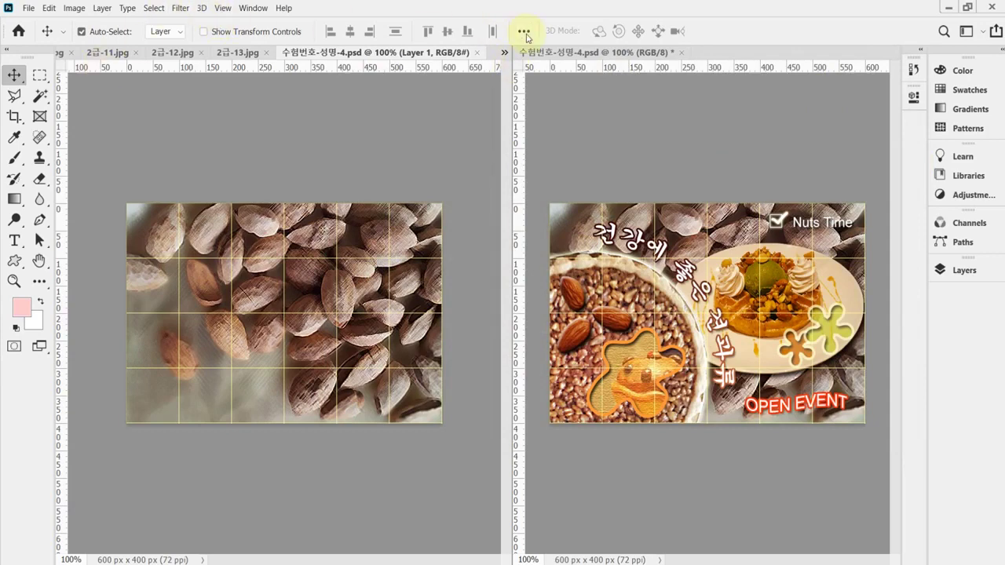
Select the dessert plate in 2급-10.jpg with the Quick Selection tool
click(505, 52)
click(542, 55)
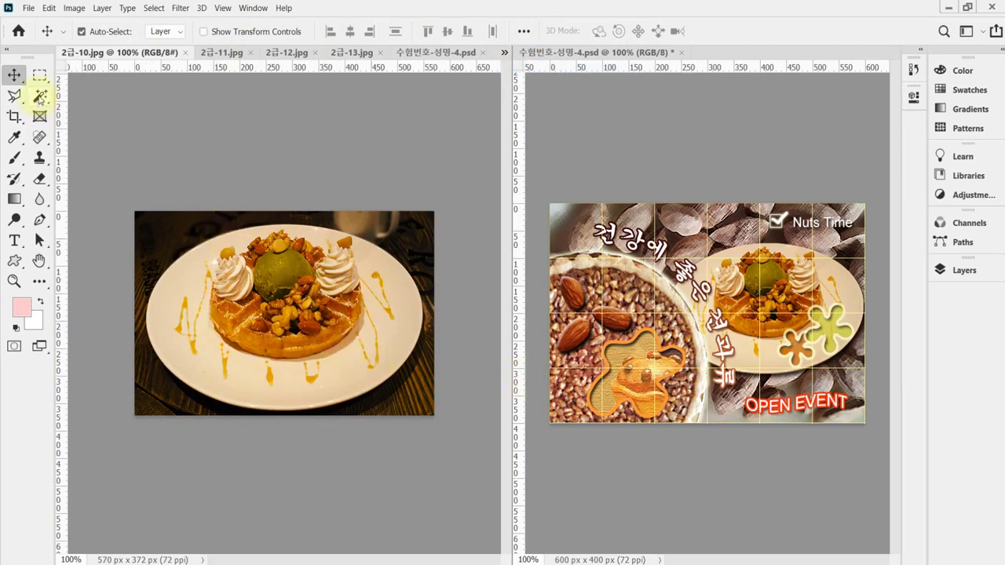
mouse_move(39, 98)
mouse_down()
mouse_move(92, 97)
mouse_move(110, 114)
mouse_up()
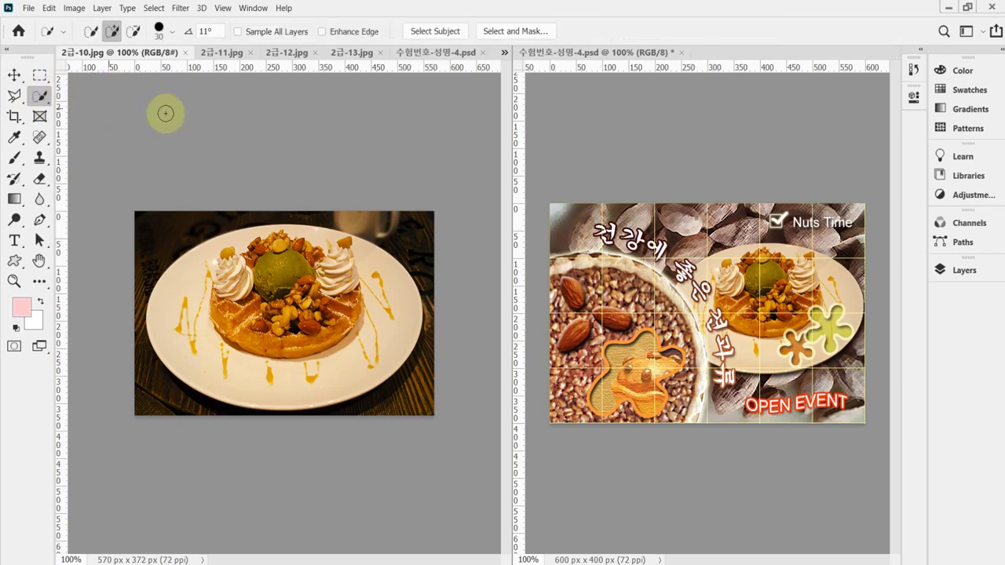
mouse_move(276, 337)
mouse_down()
mouse_move(205, 281)
mouse_move(209, 268)
mouse_move(308, 261)
mouse_move(364, 286)
mouse_move(390, 309)
mouse_move(394, 338)
mouse_move(295, 377)
mouse_move(226, 368)
mouse_move(186, 344)
mouse_move(263, 270)
mouse_move(325, 265)
mouse_move(281, 246)
mouse_move(358, 260)
mouse_move(341, 248)
mouse_move(348, 287)
mouse_move(225, 280)
mouse_up()
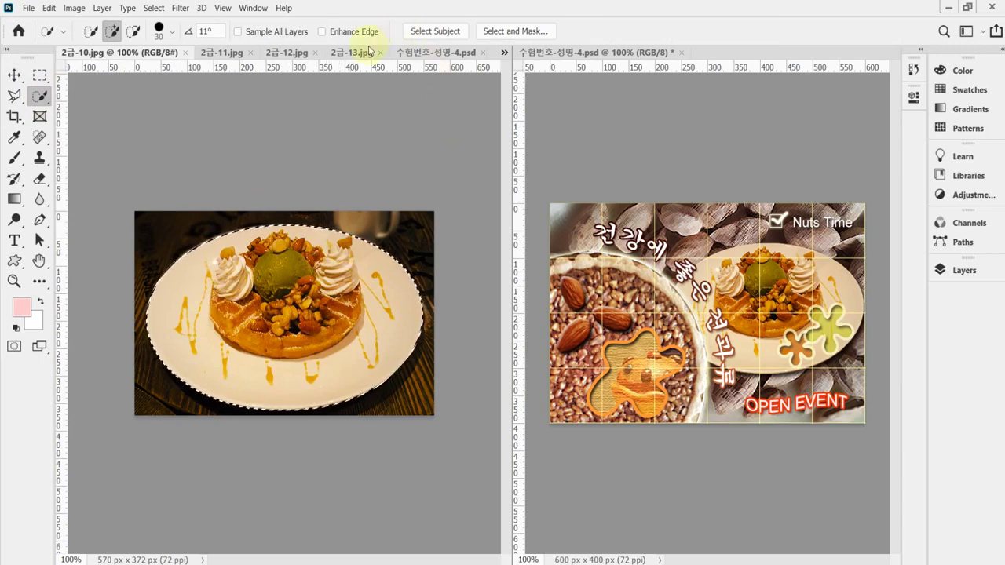
Paste the selected dessert plate into 수험번호-성명-4.psd and scale it down to about 70%
drag(369, 50, 430, 58)
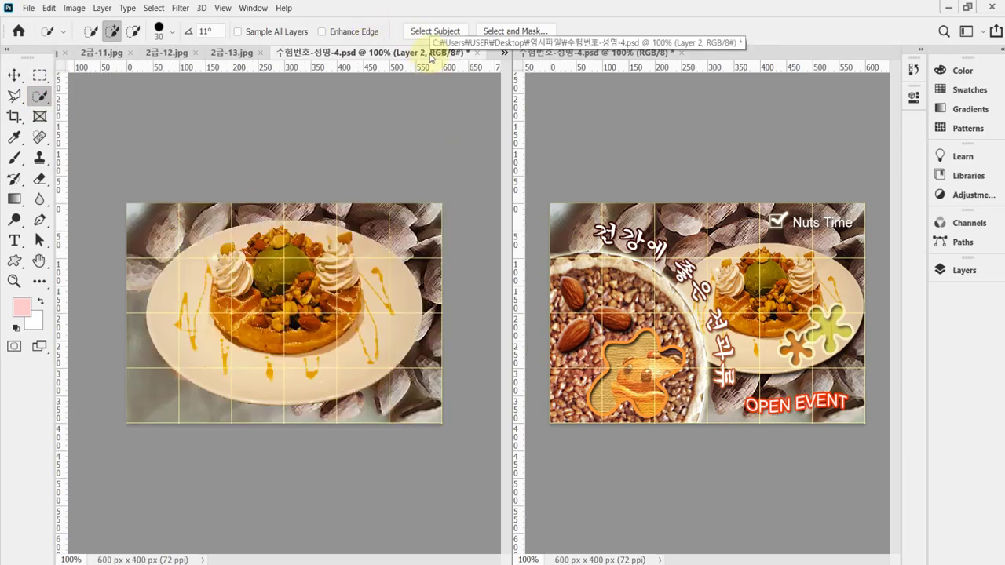
key(ctrl+t)
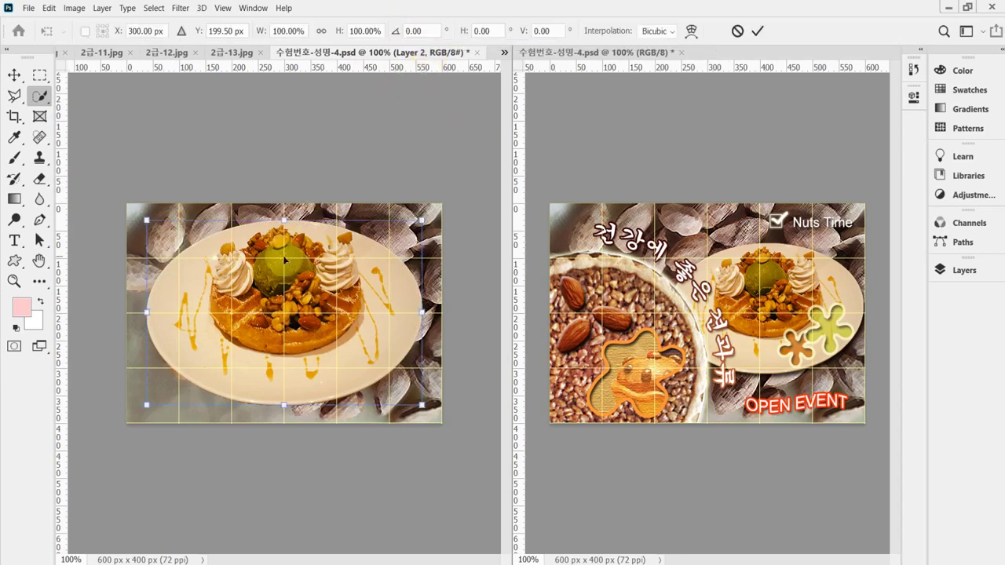
drag(143, 222, 223, 272)
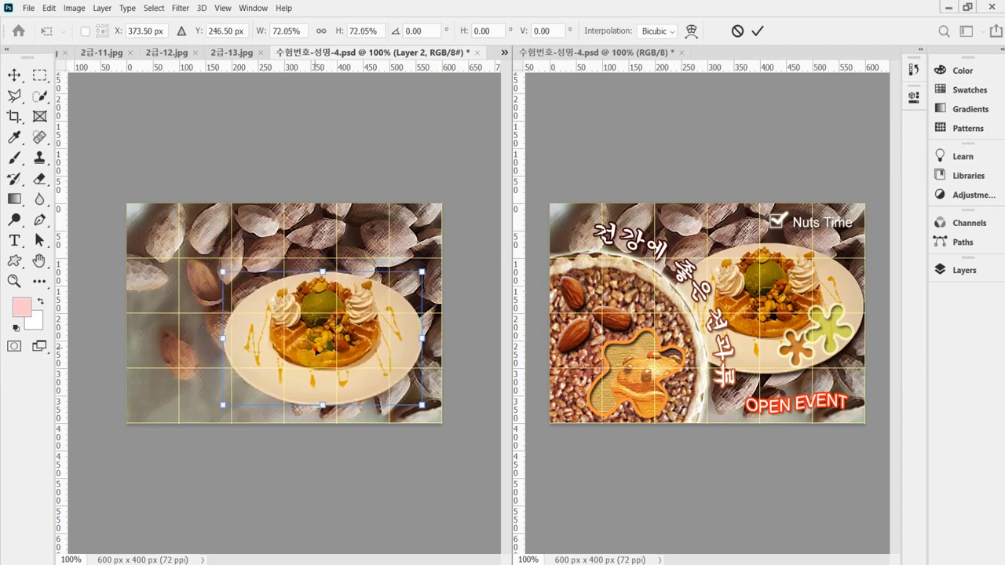
drag(315, 351, 328, 331)
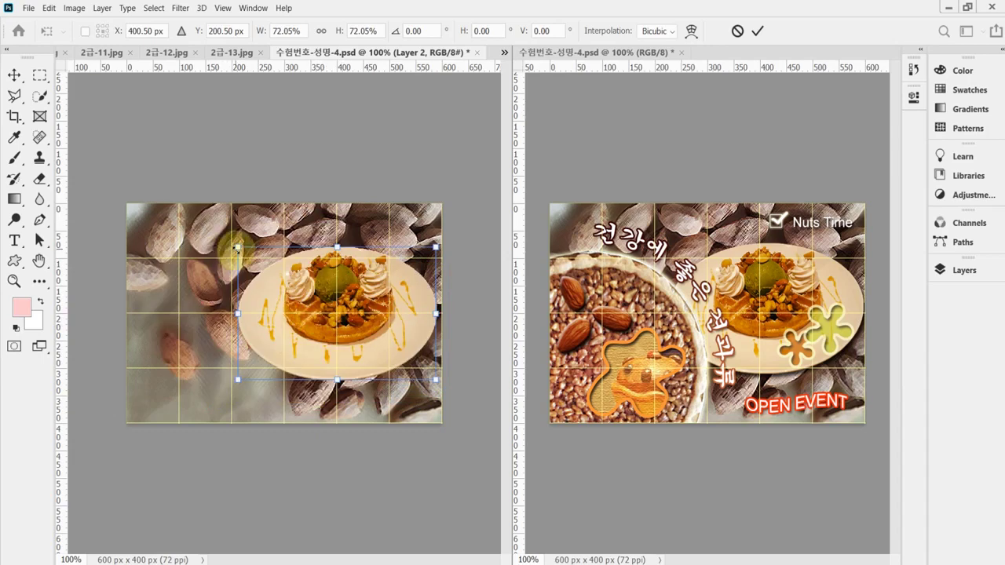
drag(237, 248, 243, 251)
Nudge the plate to X 412.5 px and Y 195 px, apply the transform and save the document
key(Up)
key(Up)
key(Up)
key(Up)
key(Up)
key(Up)
key(Up)
key(Up)
key(Right)
key(Right)
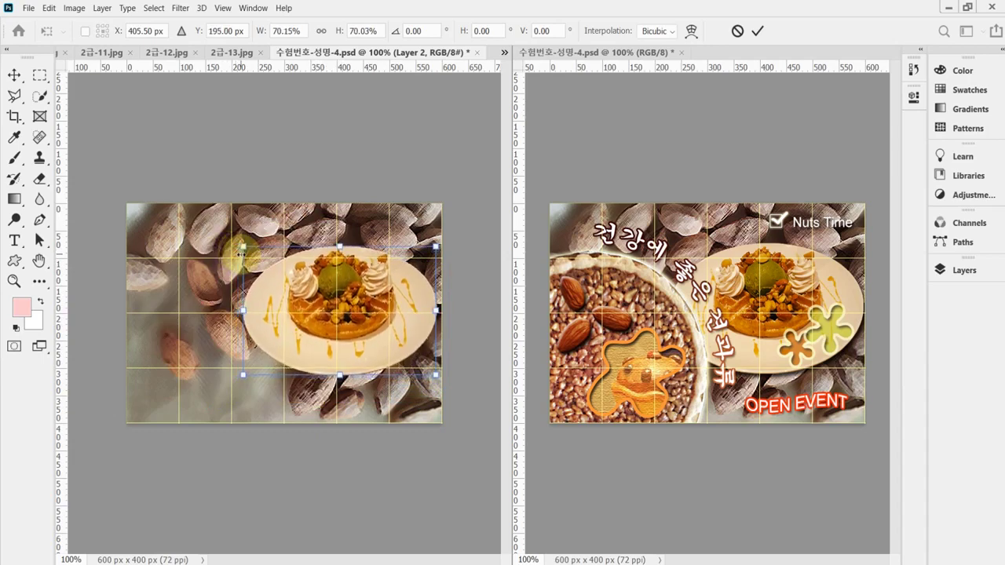
key(Right)
key(Right)
key(Right)
key(Right)
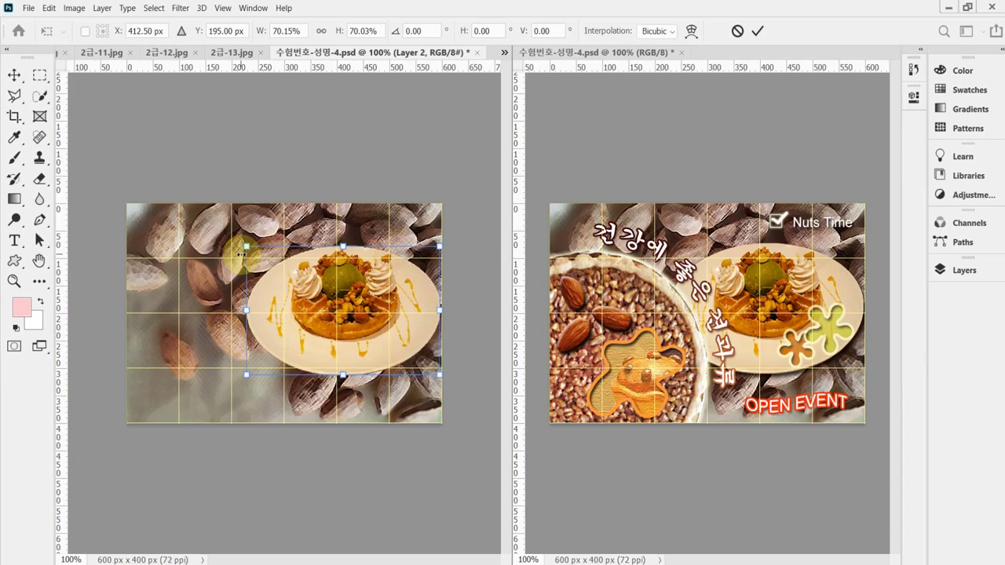
key(Return)
key(w)
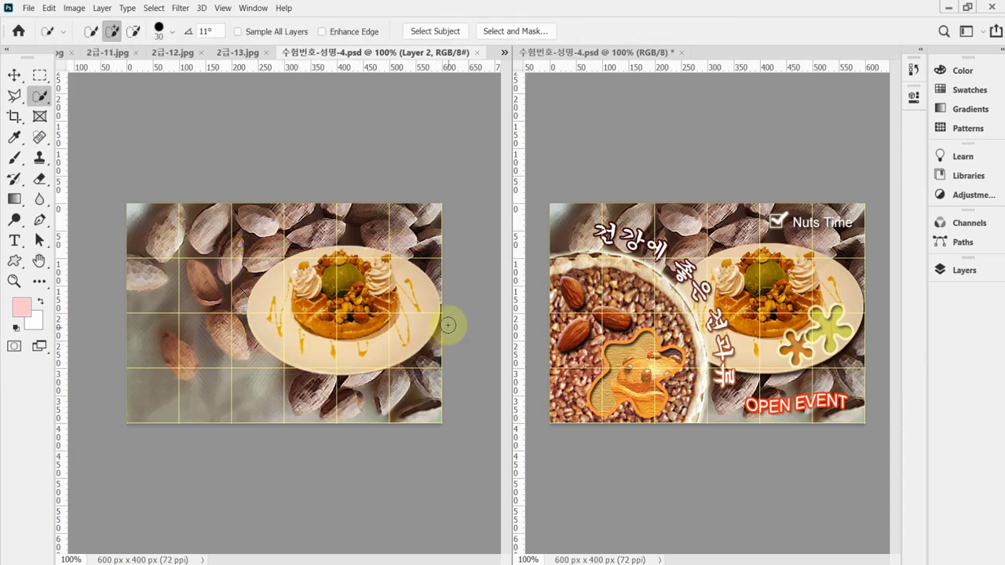
Check the image-effect conditions in the PDF and add a Drop Shadow style to the dessert plate layer
key(alt+Tab)
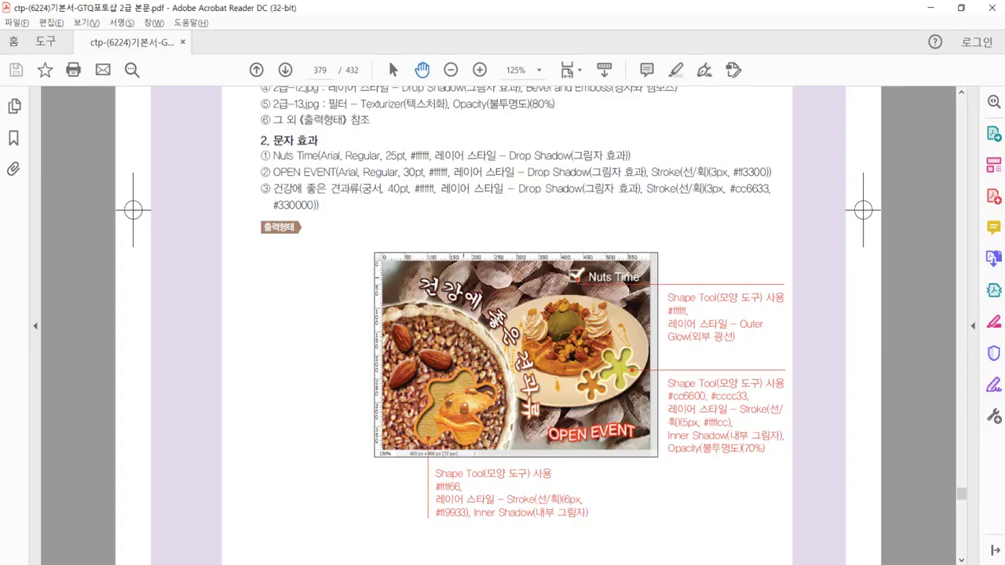
drag(472, 159, 446, 275)
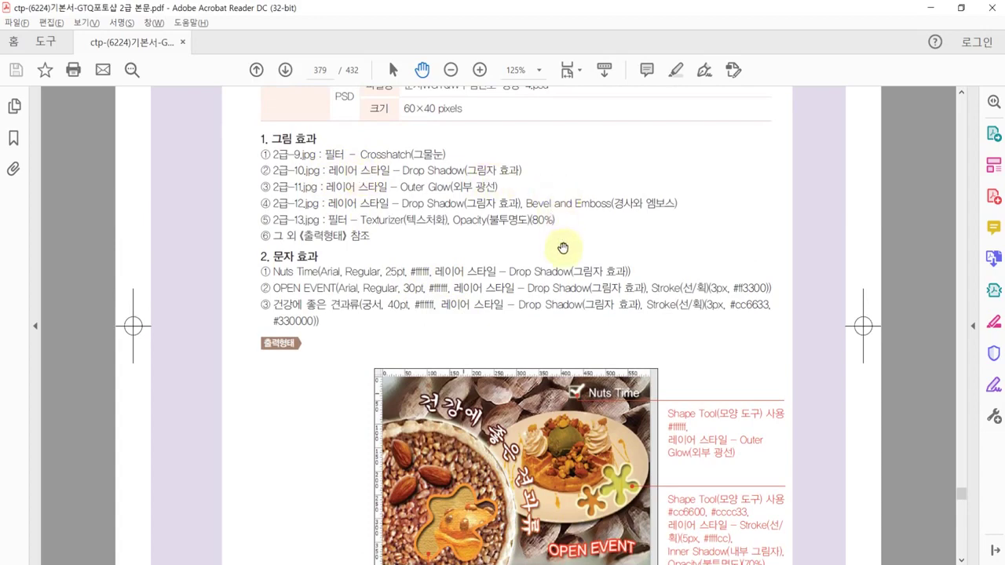
key(alt+Tab)
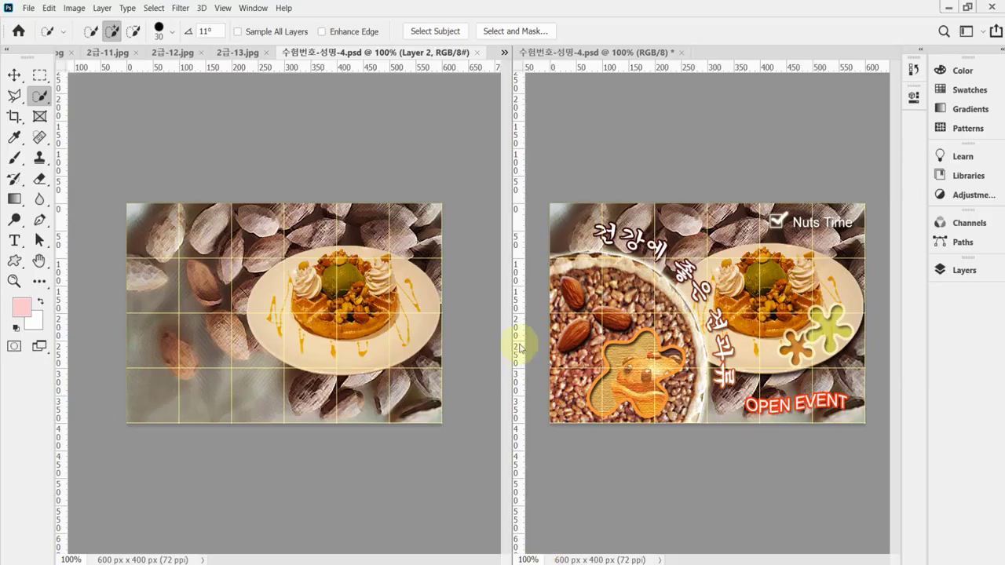
click(946, 270)
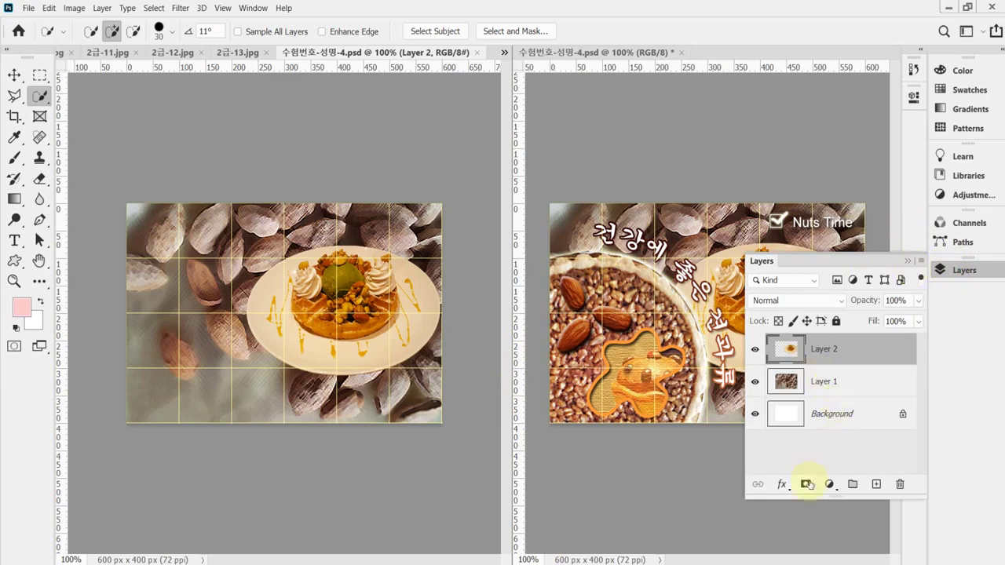
click(783, 485)
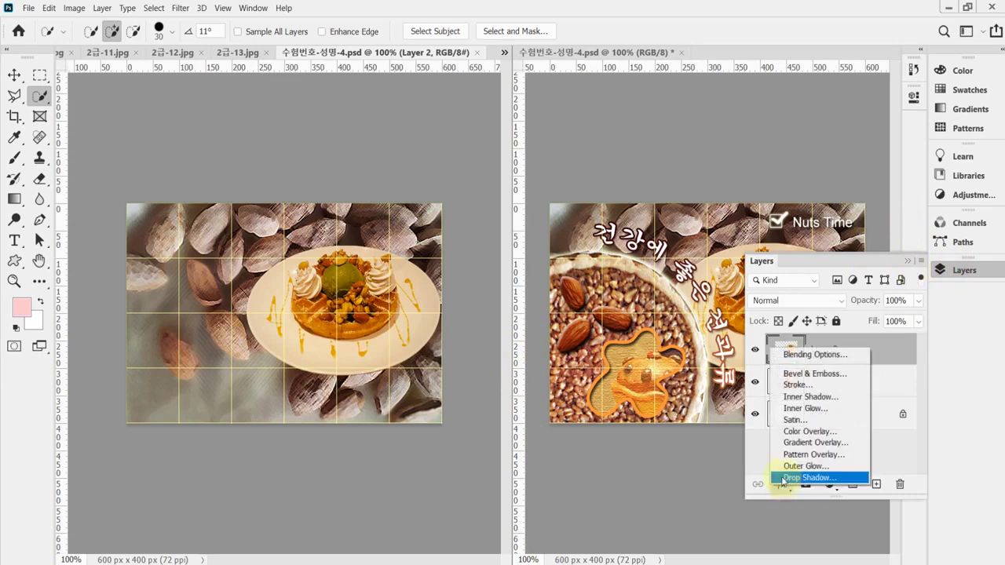
click(783, 485)
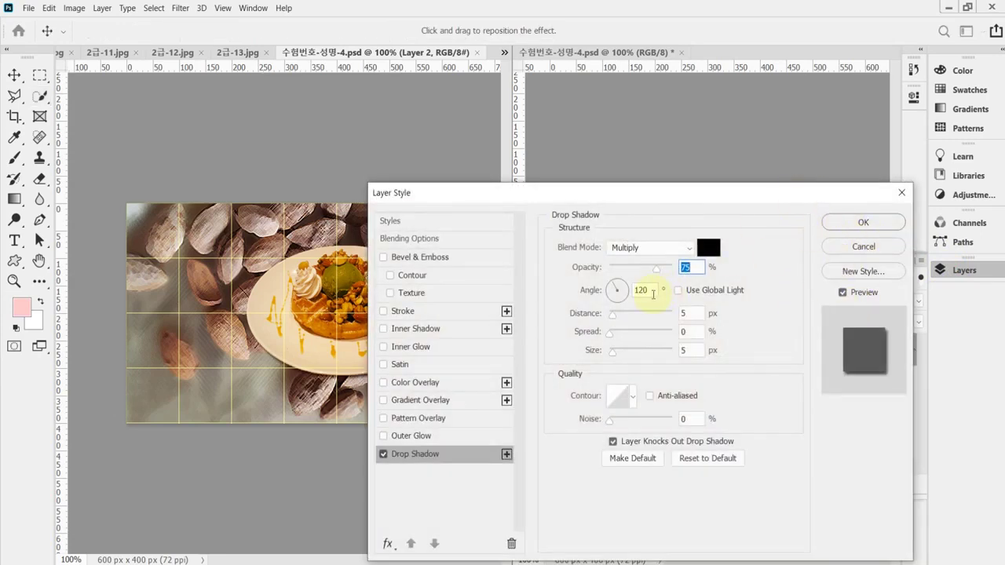
Set the drop shadow's distance to 7 px, spread to 0% and size to 7 px, apply it and save the document
double_click(692, 313)
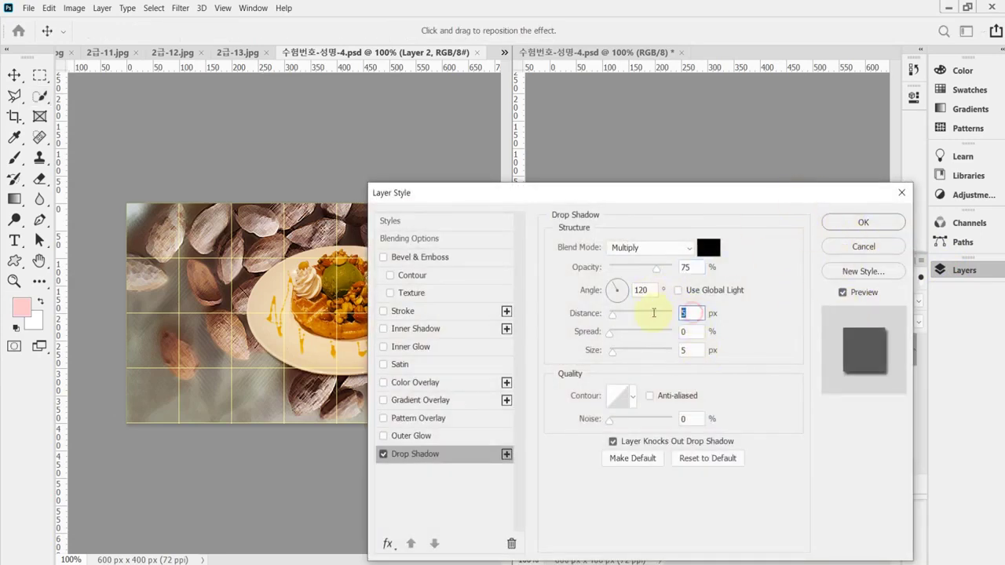
key(Tab)
text(7)
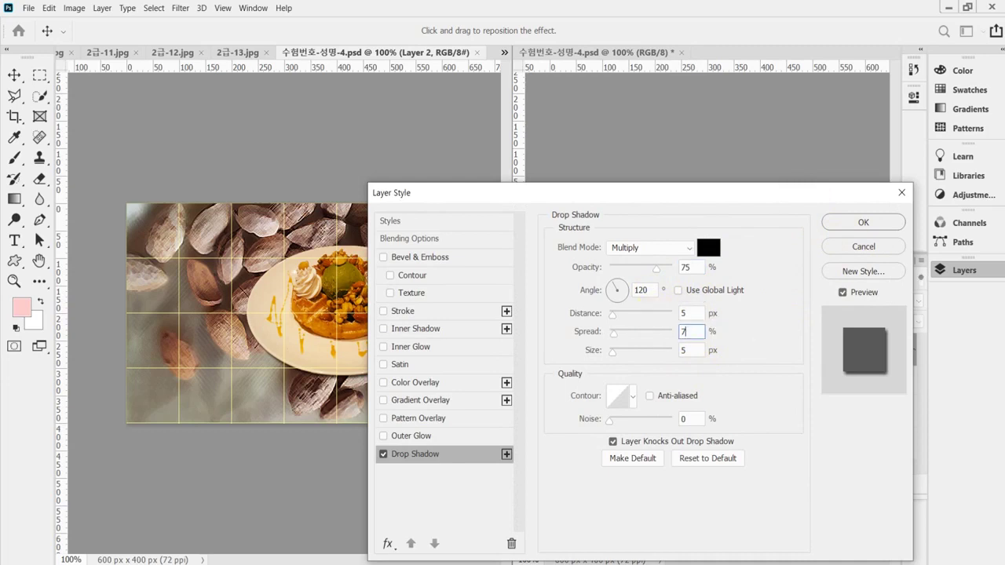
key(shift+Tab)
text(7)
key(Tab)
text(0)
key(Tab)
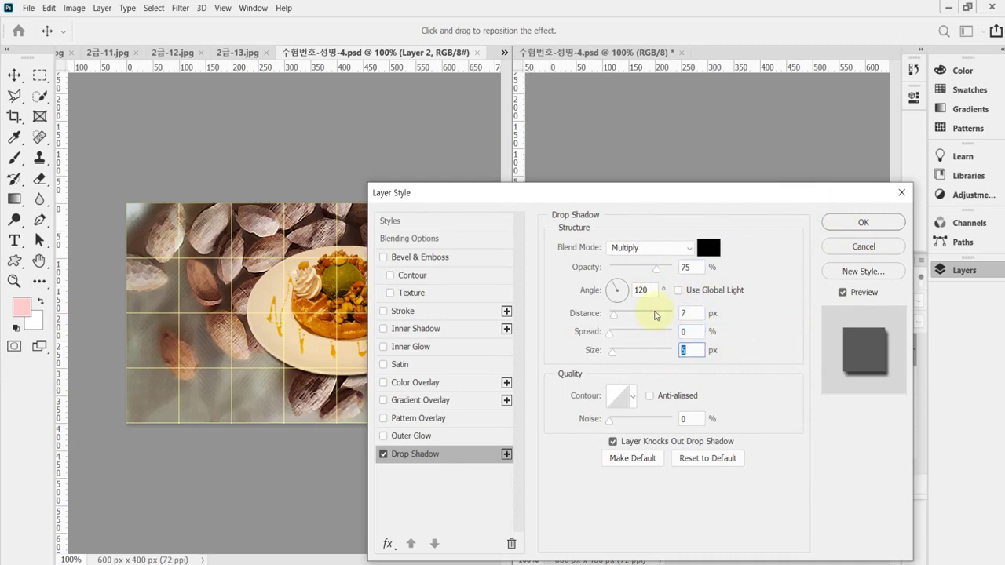
text(7)
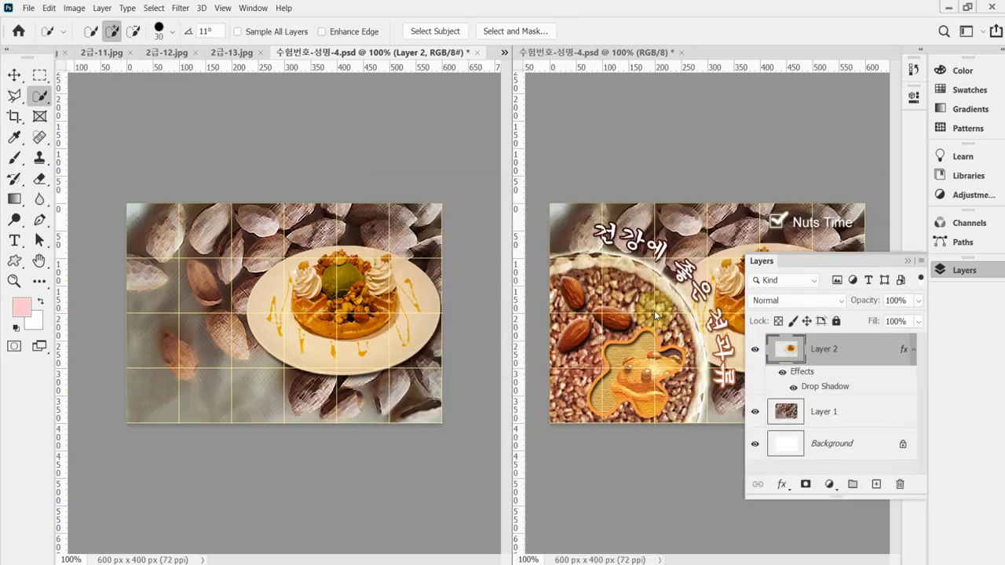
key(ctrl+s)
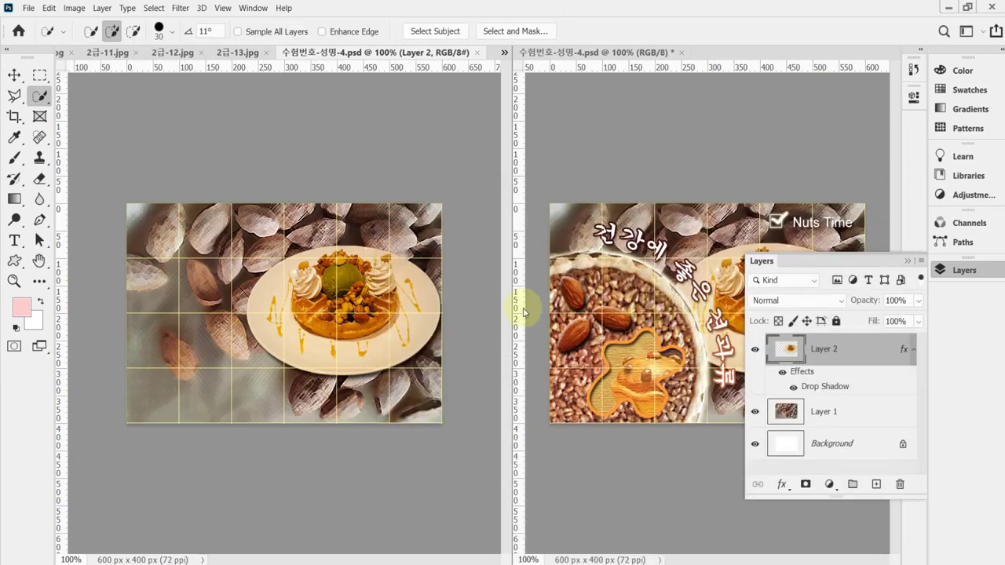
Select the pie in 2급-11.jpg by adding the dark background on both sides with the Magic Wand and inverting the selection
click(107, 52)
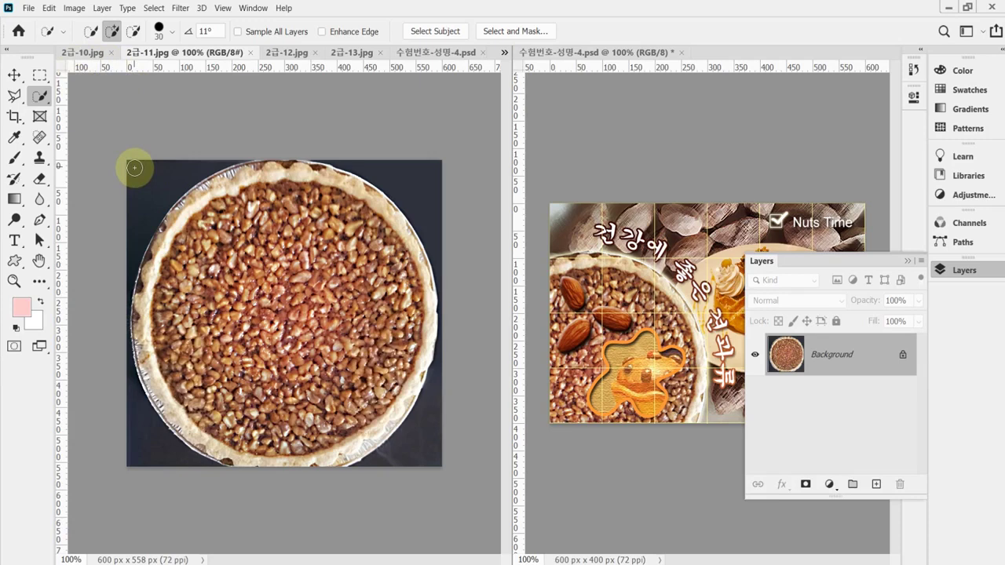
right_click(44, 97)
click(90, 128)
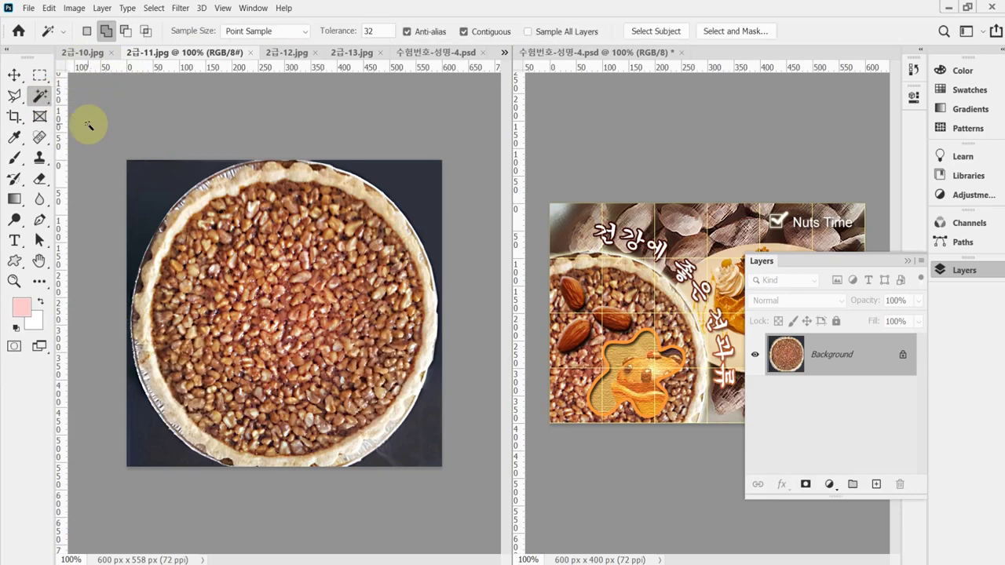
right_click(47, 31)
click(73, 25)
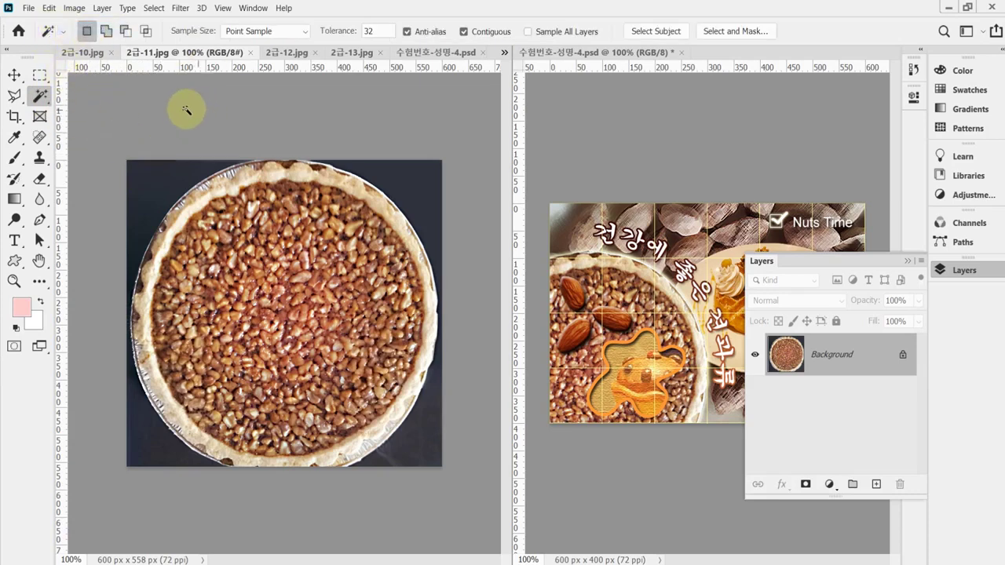
click(107, 31)
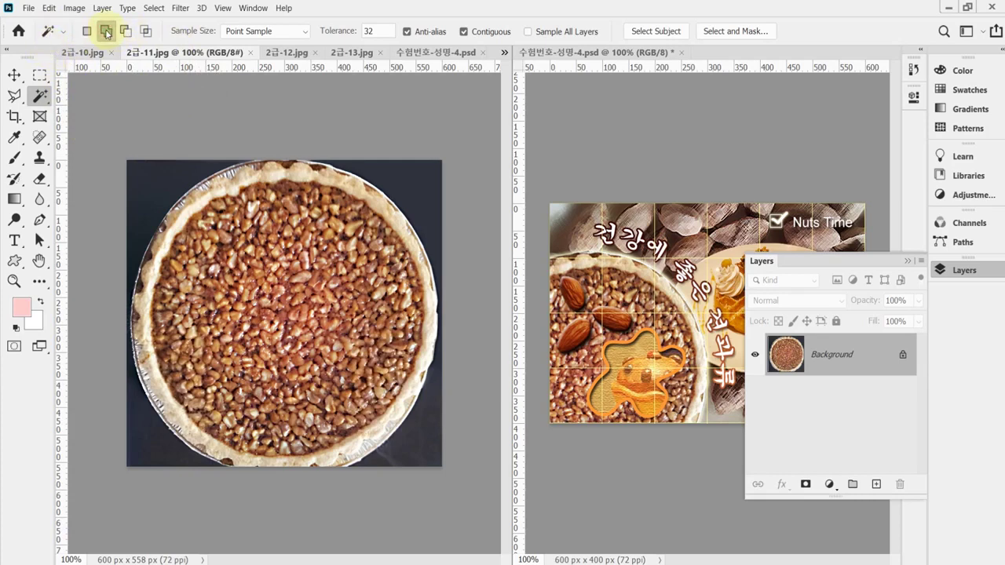
click(157, 180)
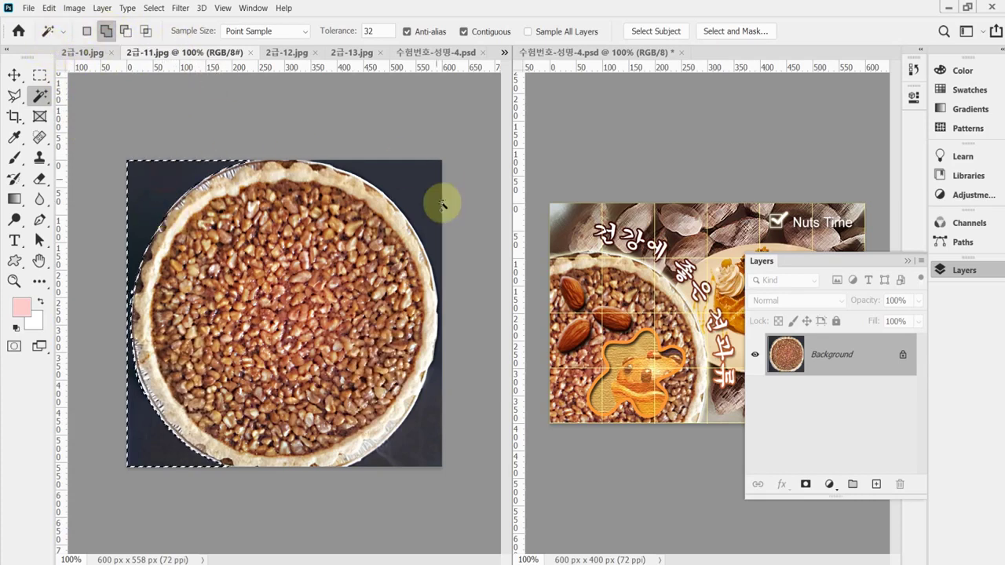
click(411, 187)
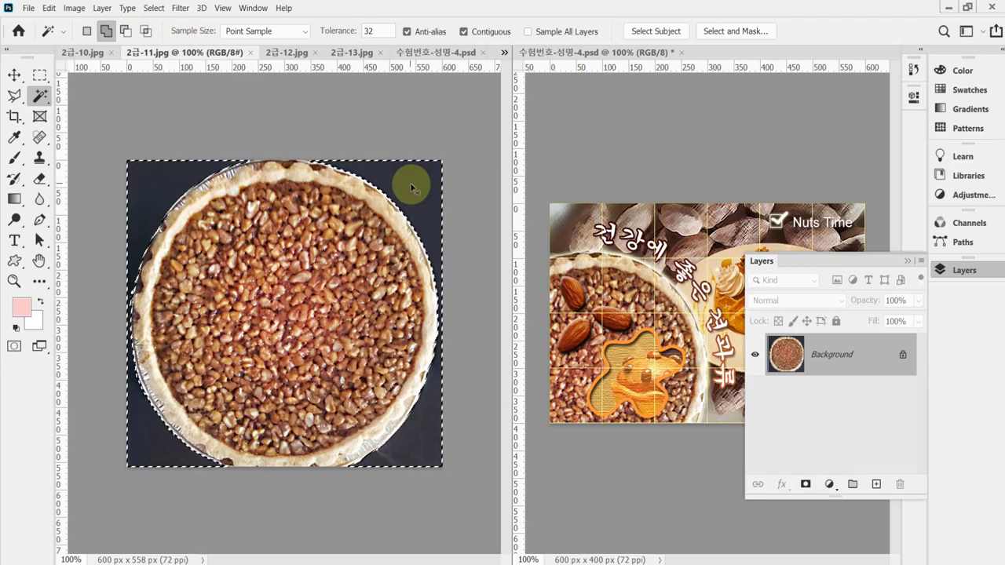
key(ctrl+shift+i)
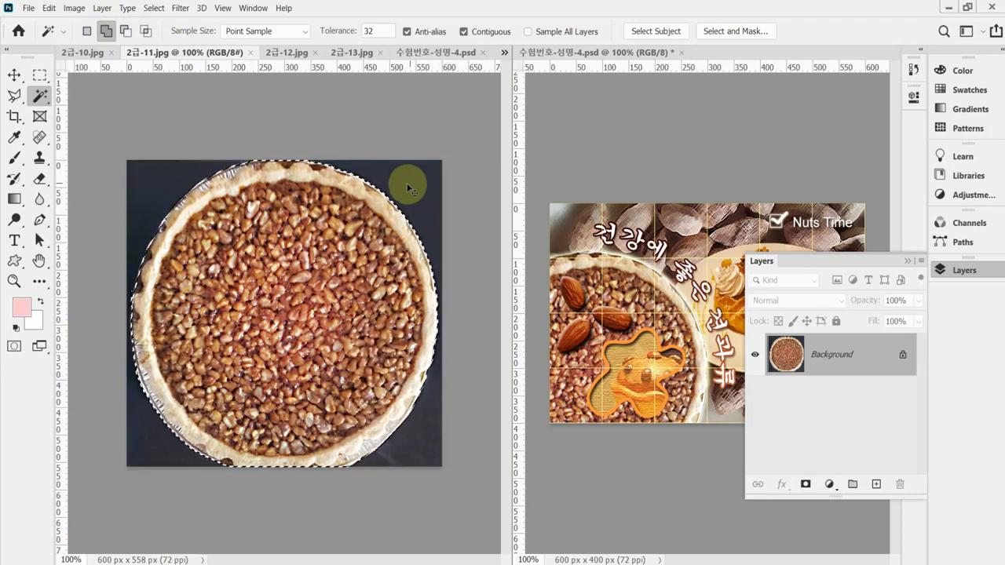
Paste the pie into 수험번호-성명-4.psd, scale it to about 75.5% and move it to the canvas's lower-left area
click(436, 51)
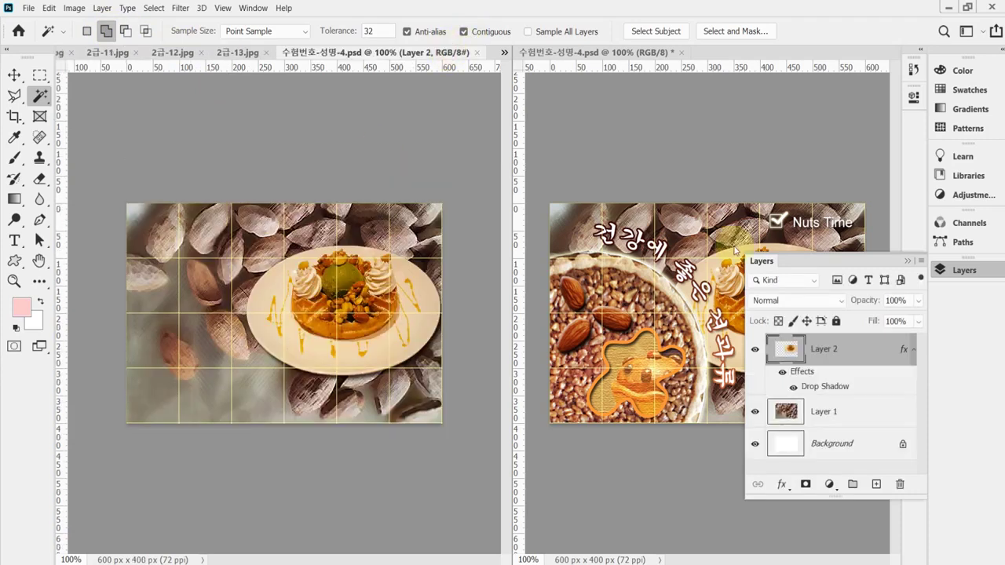
click(963, 270)
key(ctrl+v)
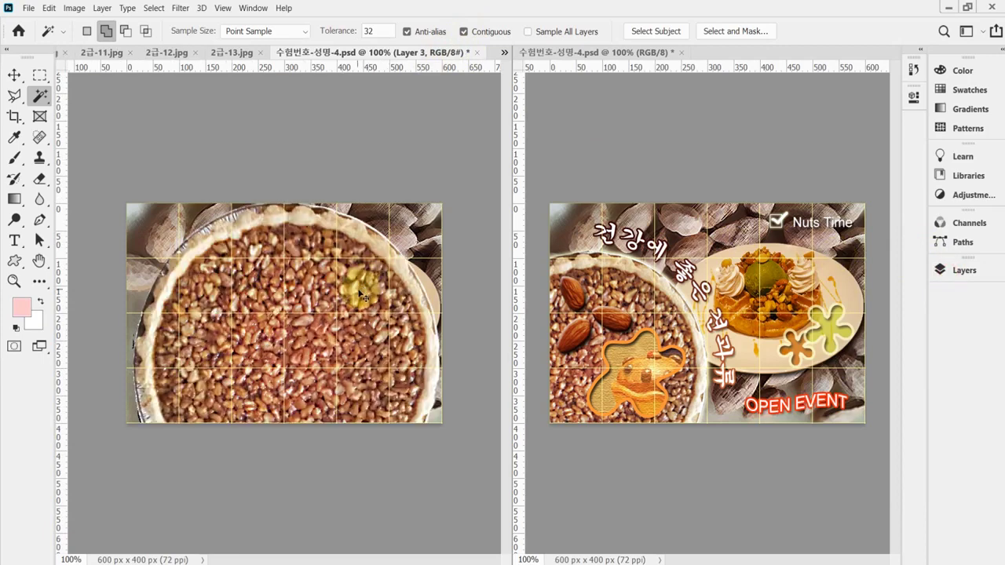
key(ctrl+t)
drag(439, 215, 363, 278)
drag(300, 358, 224, 338)
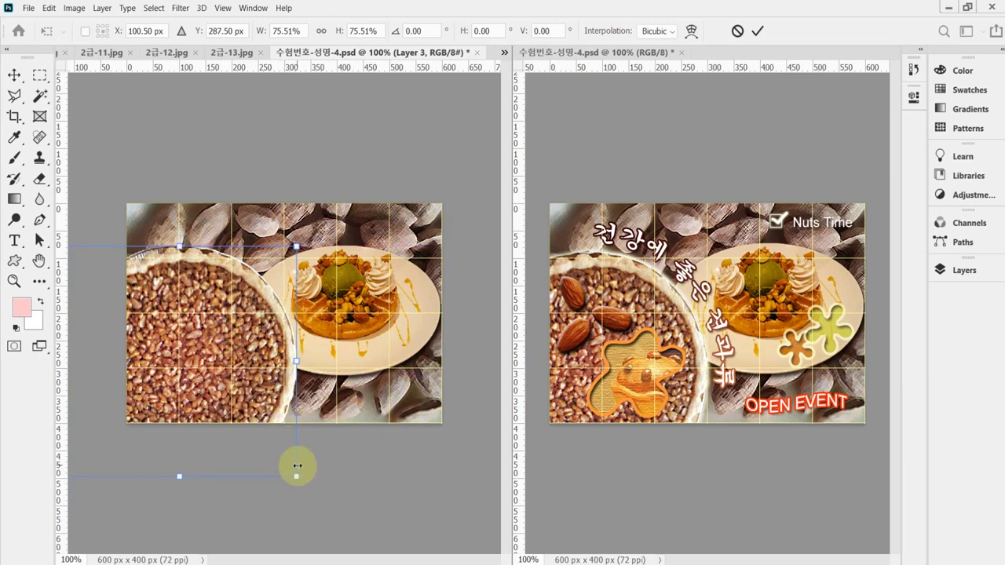
Enlarge the pie to about 80%, rotate it about -10.7°, place it at X 62 px, Y 300 px, and save the document
drag(255, 360, 237, 363)
drag(283, 477, 298, 491)
drag(244, 384, 238, 382)
drag(338, 481, 359, 449)
drag(192, 366, 193, 367)
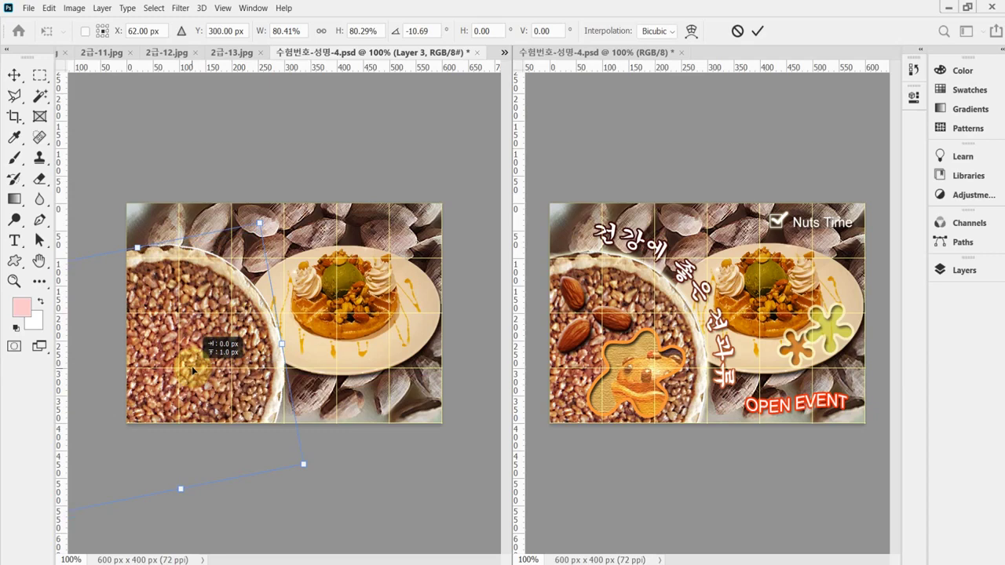
drag(192, 369, 192, 369)
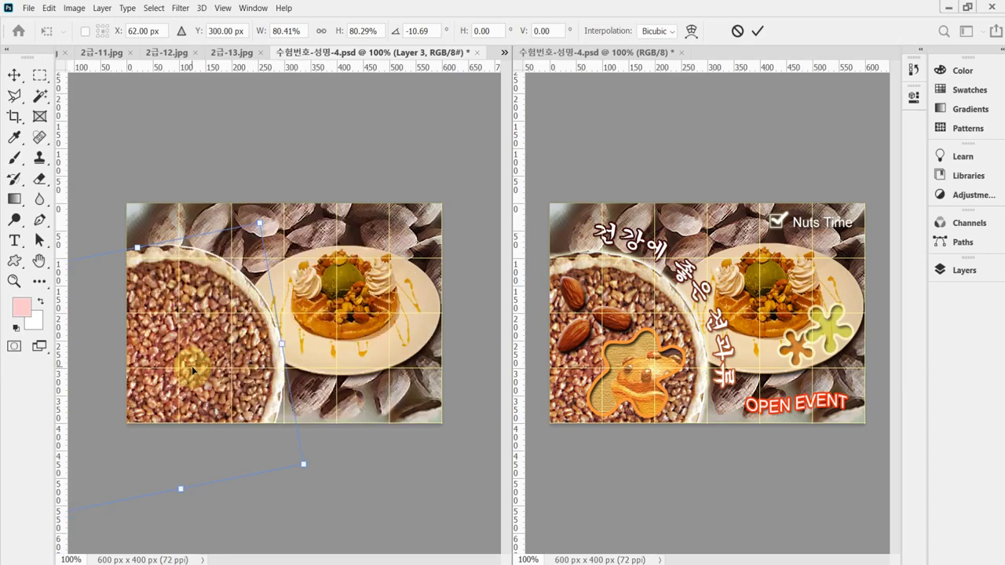
key(Return)
key(w)
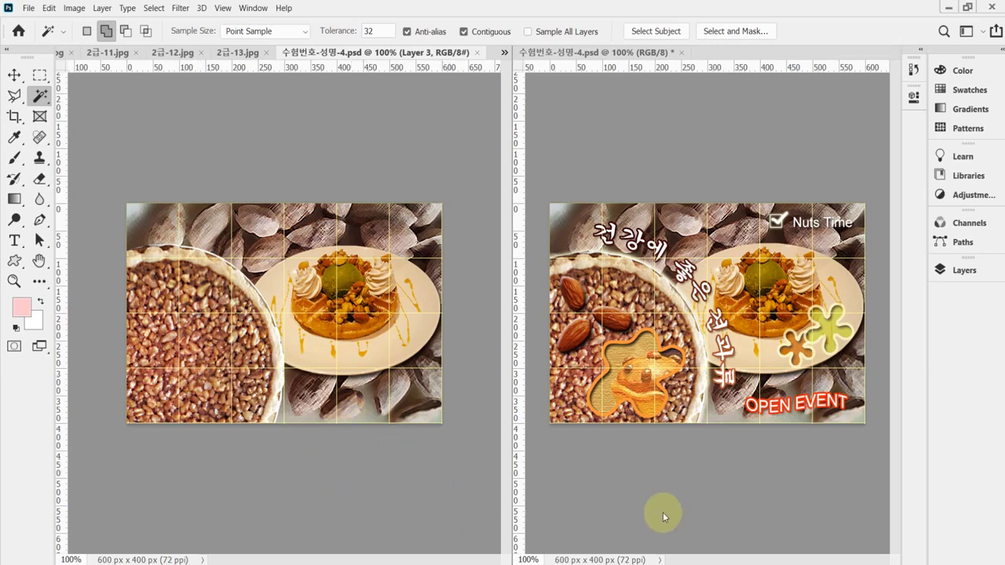
Add an Outer Glow with 5% spread and 10 px size to the pie on Layer 3, and save the document
click(965, 270)
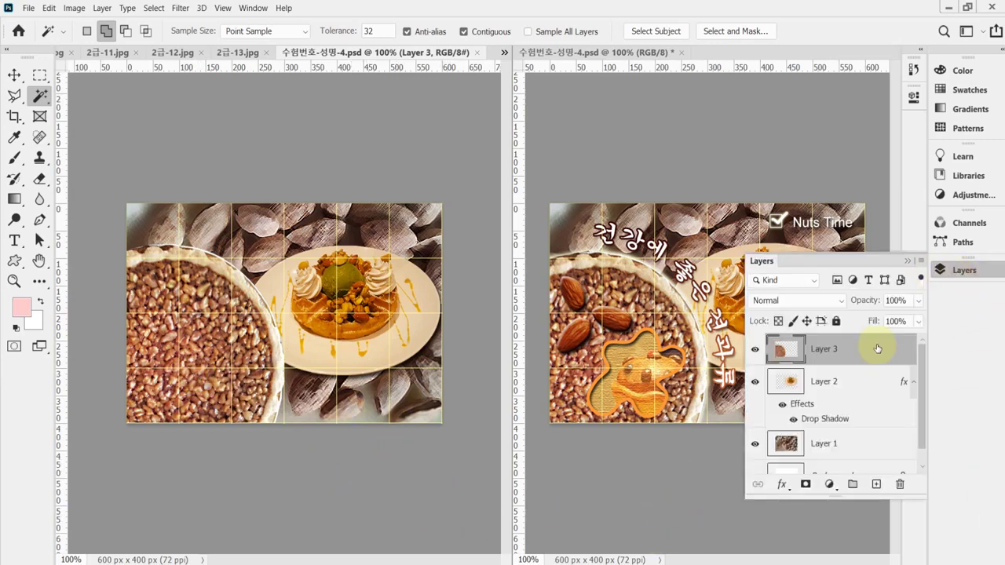
click(783, 489)
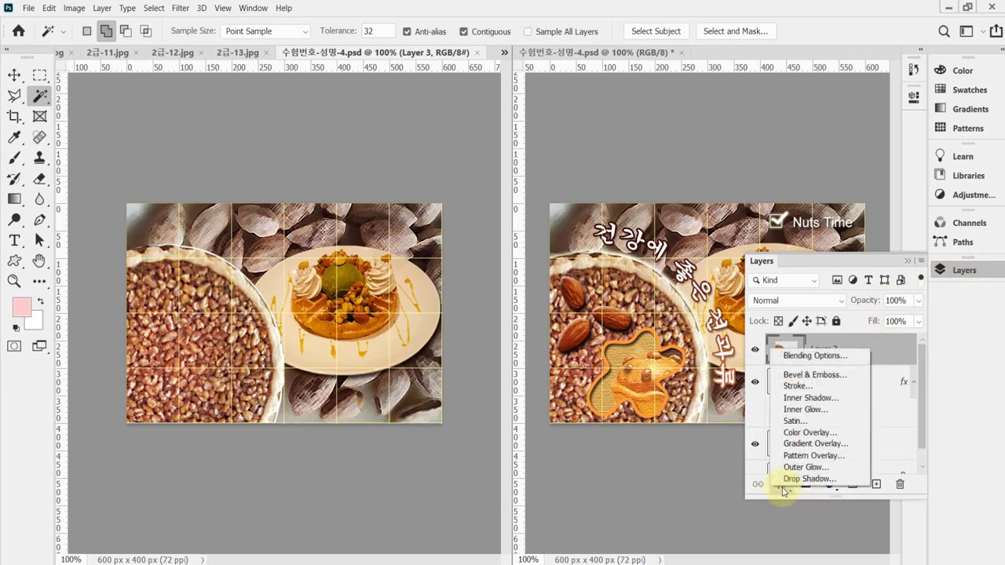
click(803, 470)
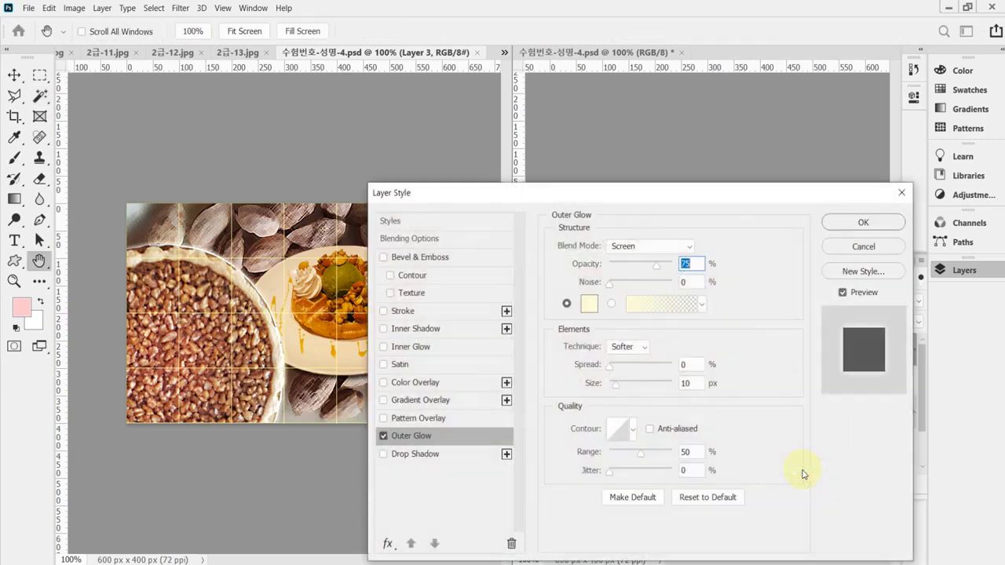
click(684, 363)
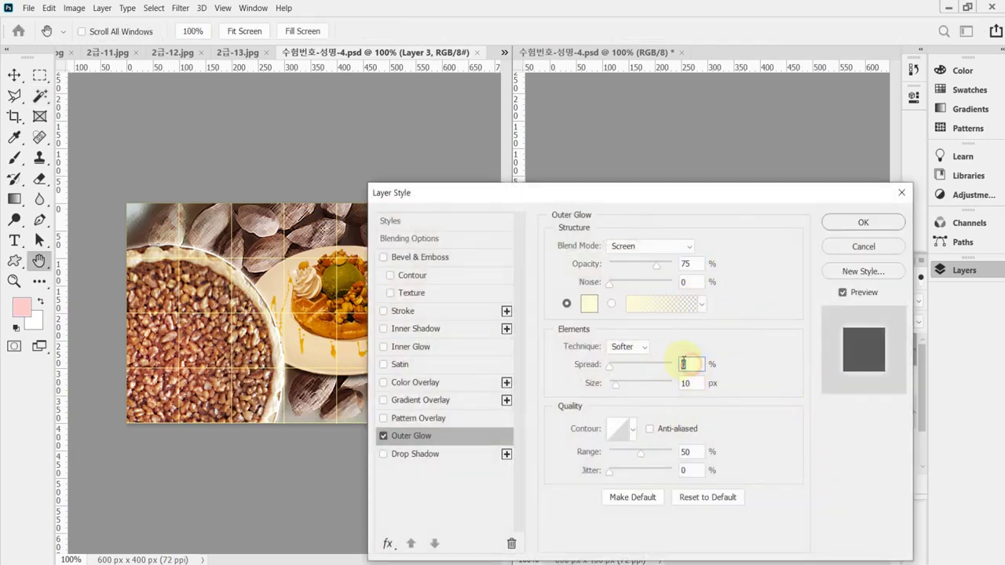
text(5)
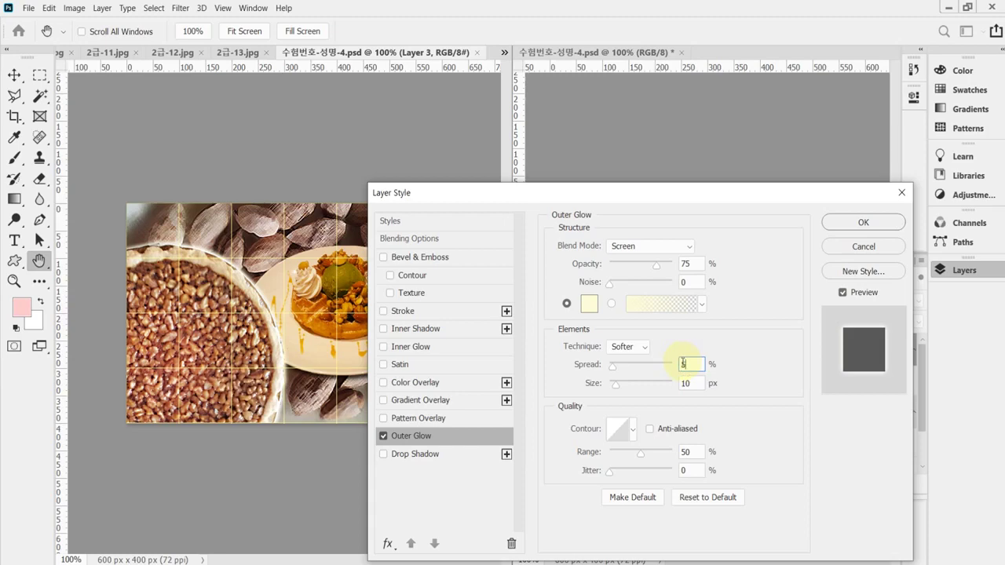
click(844, 232)
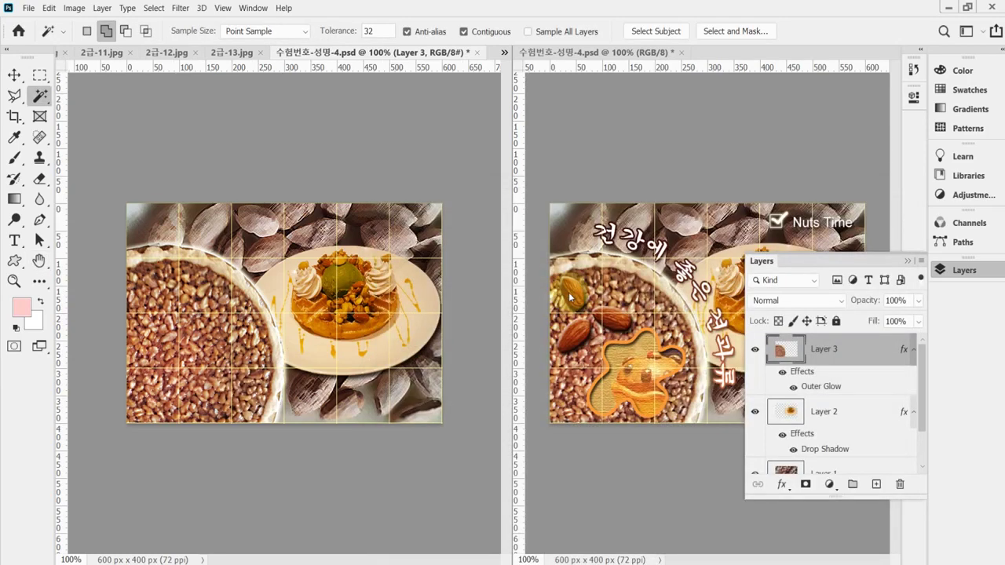
key(ctrl+s)
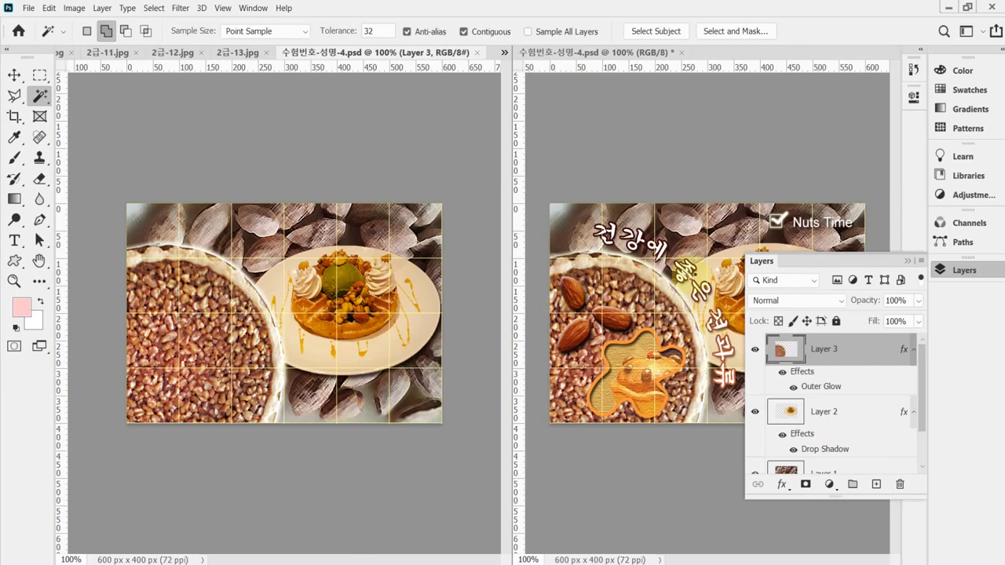
Select the three almonds in 2급-12.jpg by adding the background and shadow areas with the Magic Wand and inverting the selection
click(165, 52)
key(ctrl+plus)
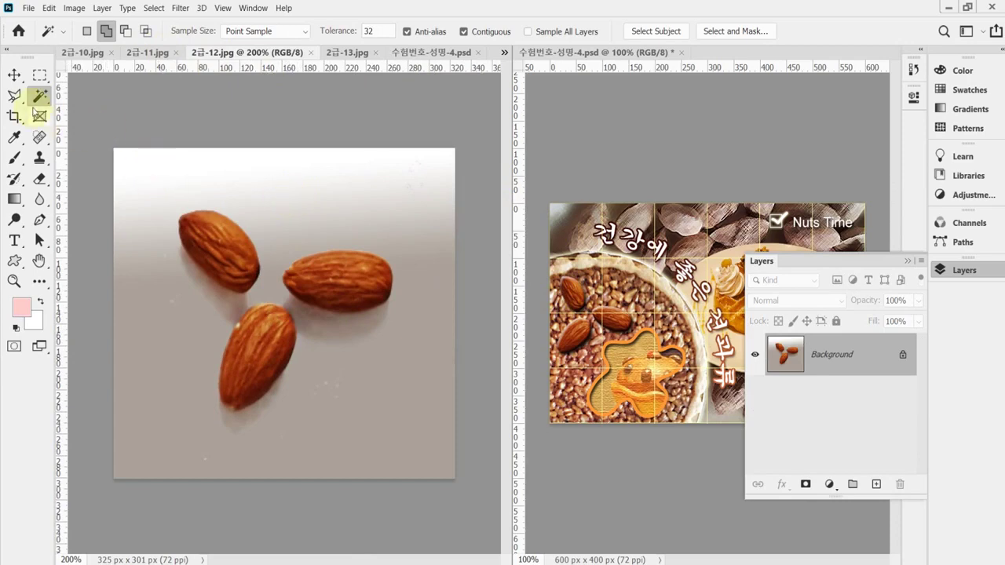
click(304, 197)
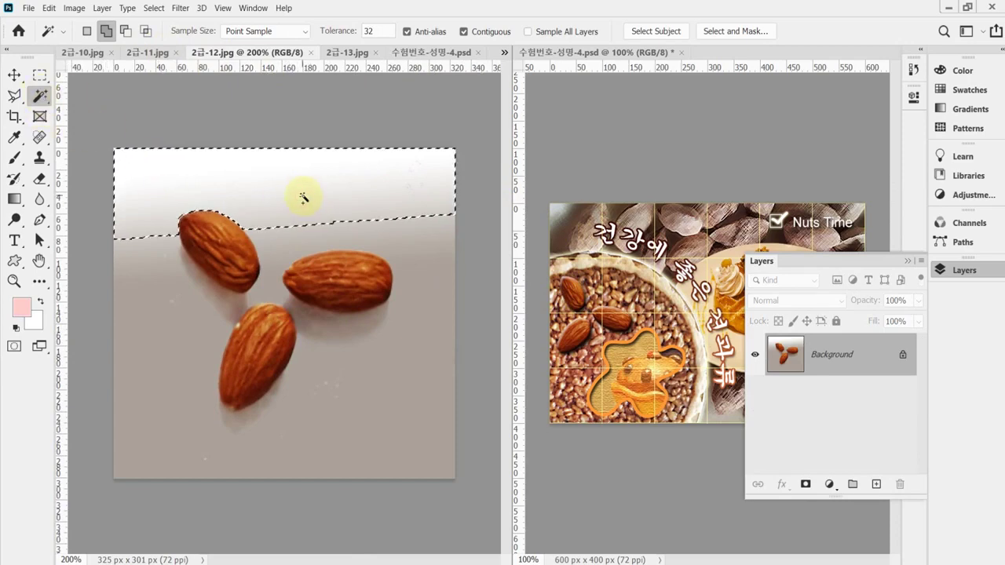
click(290, 241)
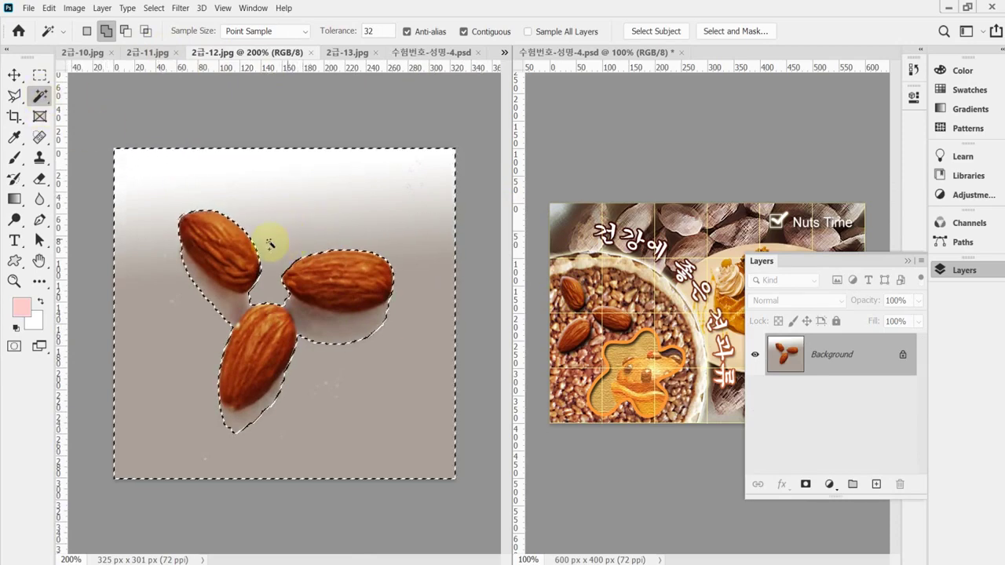
click(214, 308)
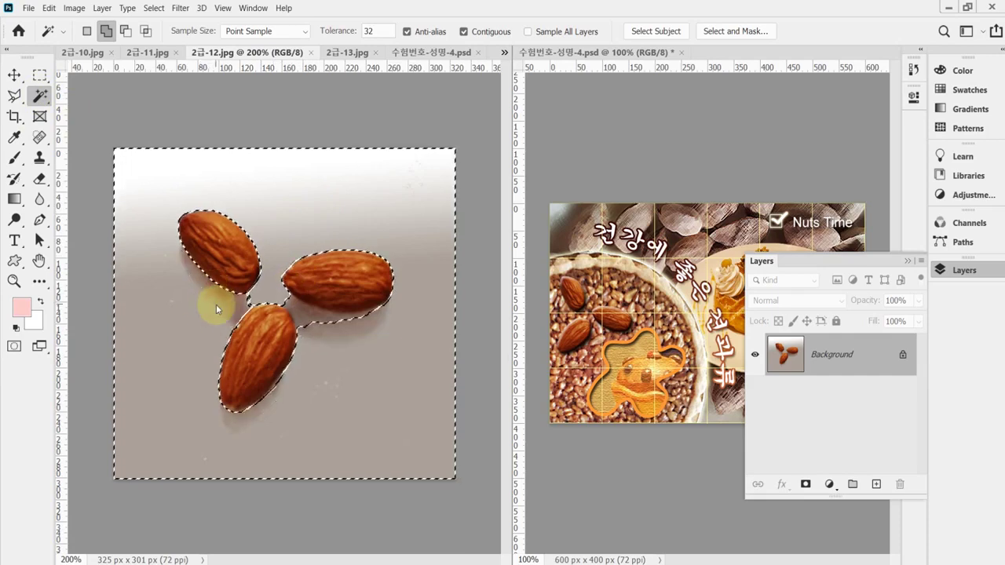
click(315, 315)
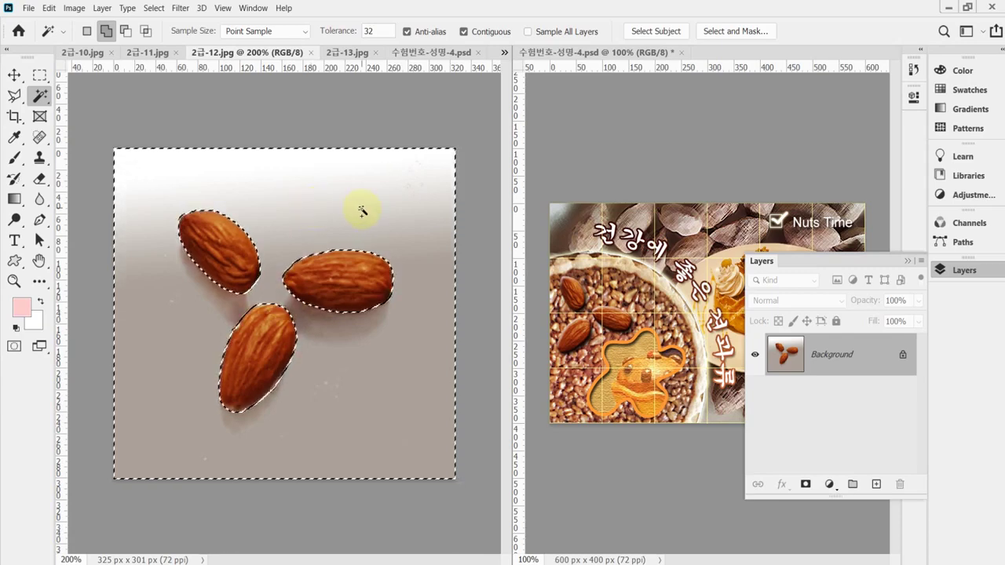
key(ctrl+shift+i)
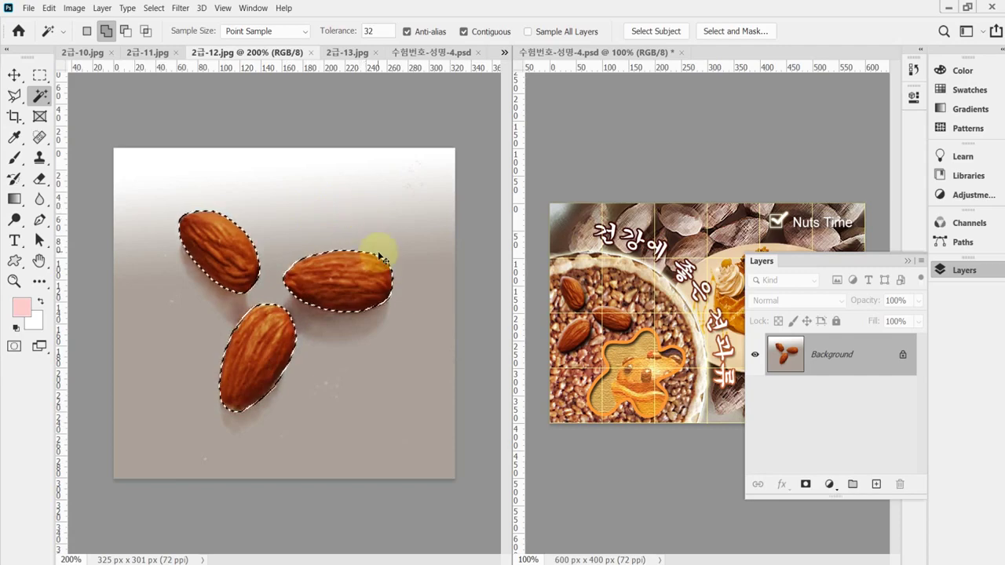
Paste the almonds into 수험번호-성명-4.psd, scale them to about 79%, rotate them about 17.1° and move them onto the pie's upper-left area
click(436, 52)
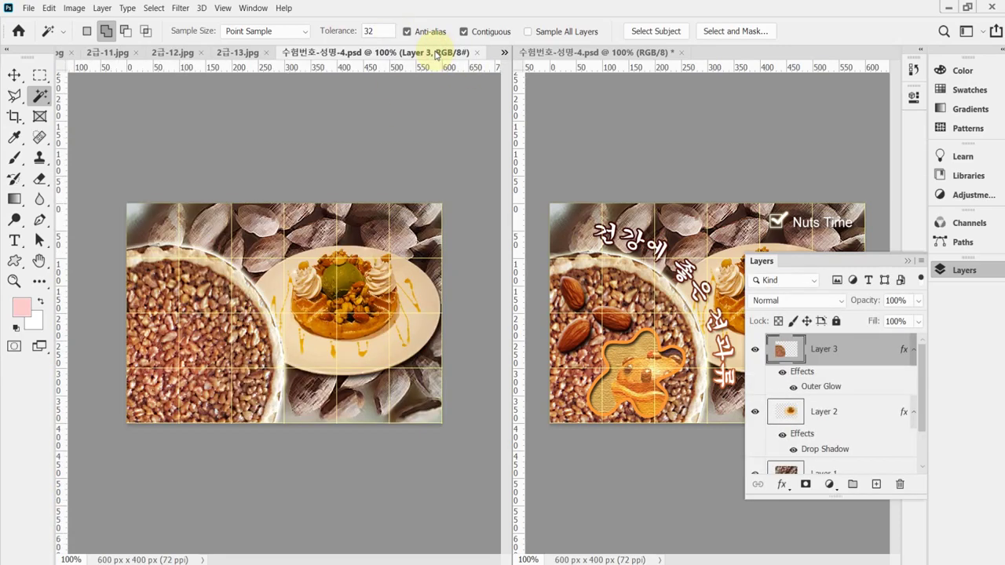
key(ctrl+v)
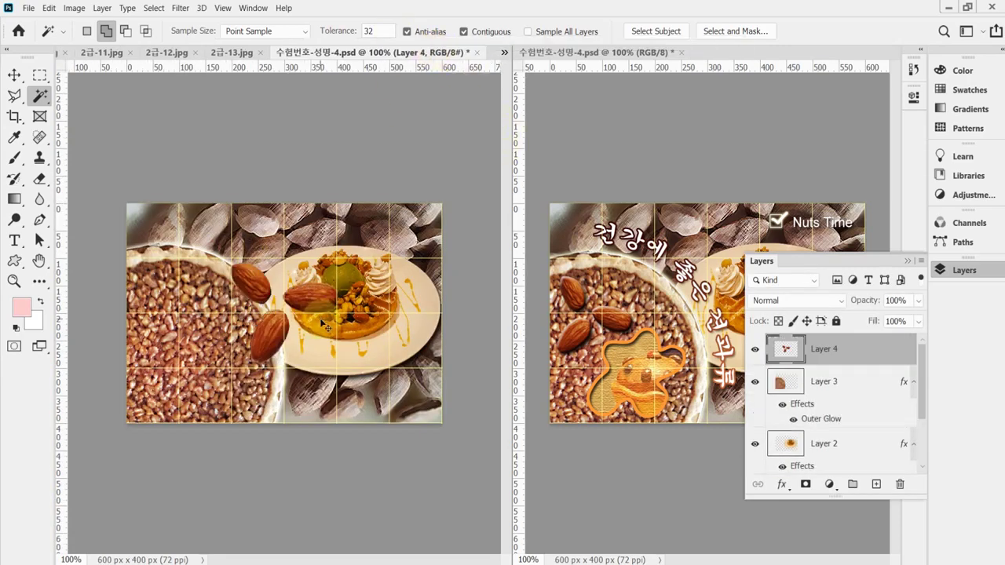
key(ctrl+t)
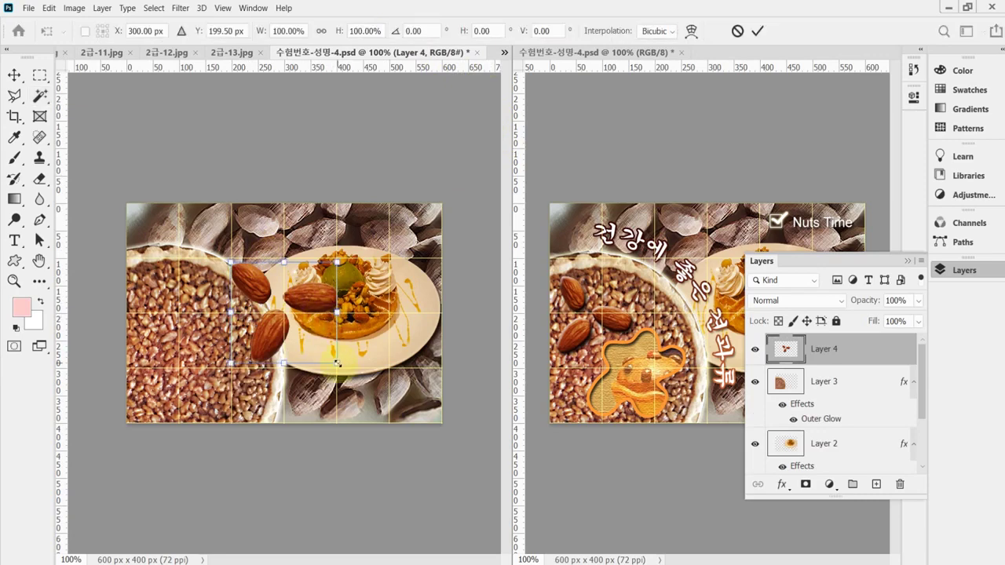
drag(337, 364, 311, 339)
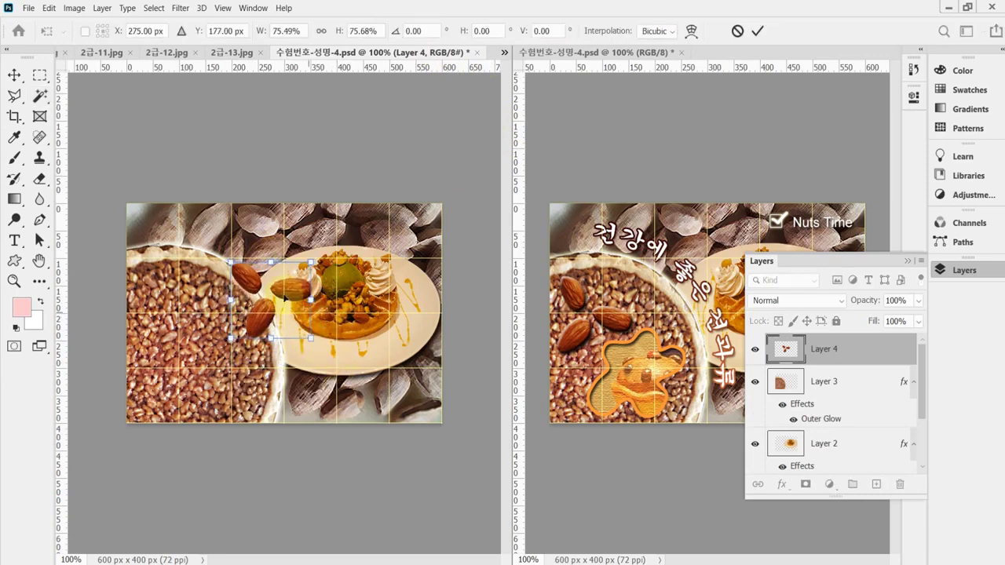
drag(300, 290, 209, 300)
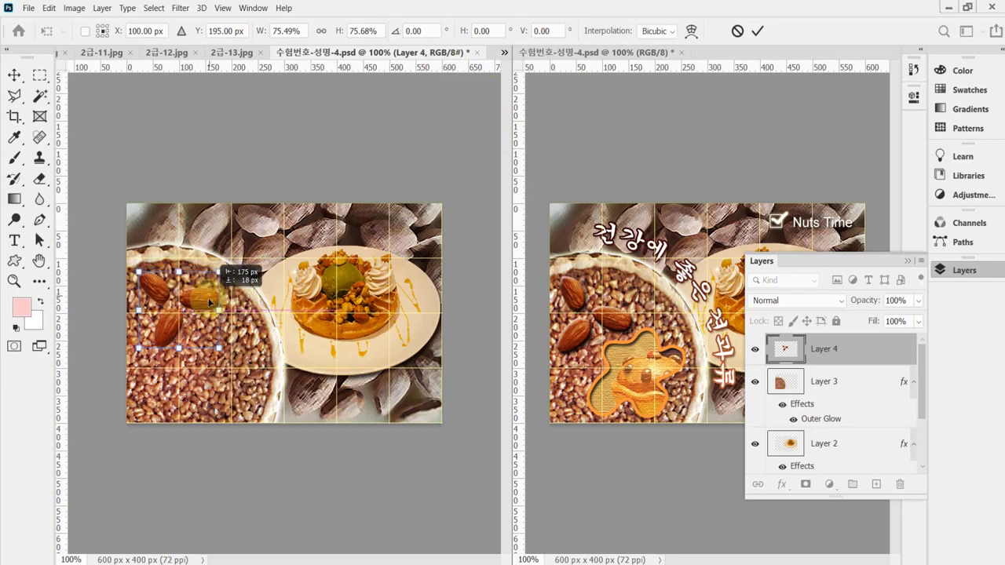
drag(240, 350, 227, 364)
drag(203, 309, 187, 324)
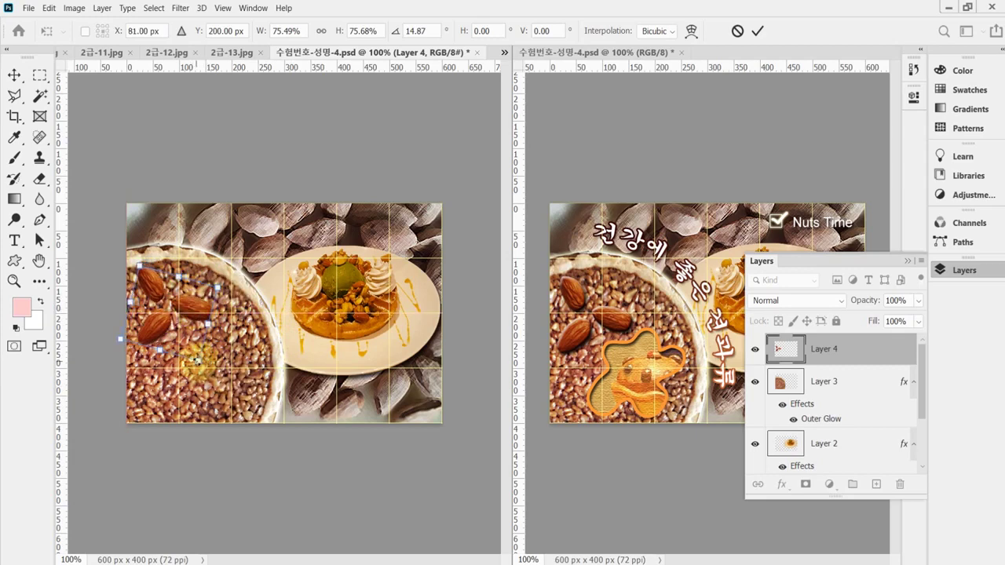
drag(197, 361, 201, 365)
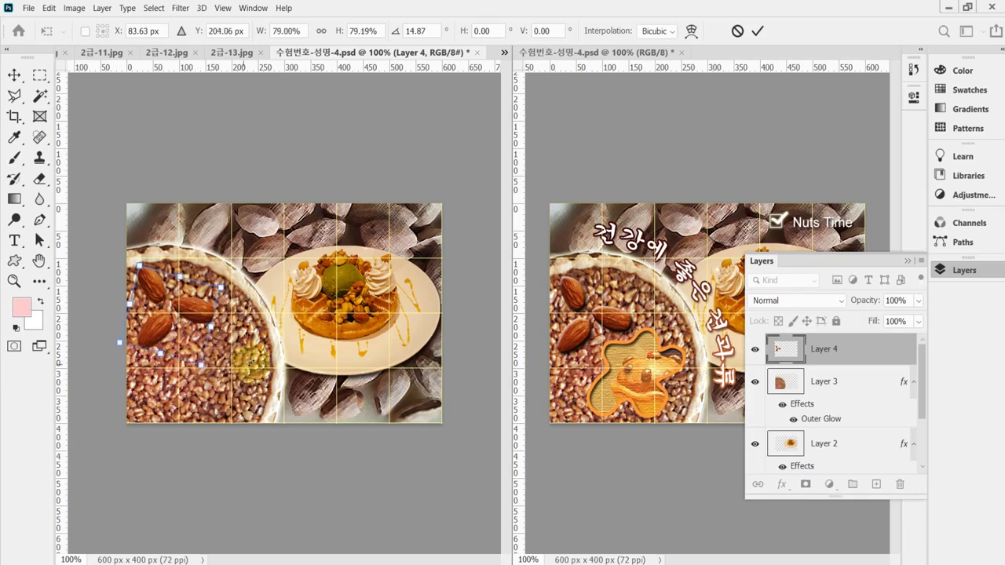
drag(259, 355, 265, 358)
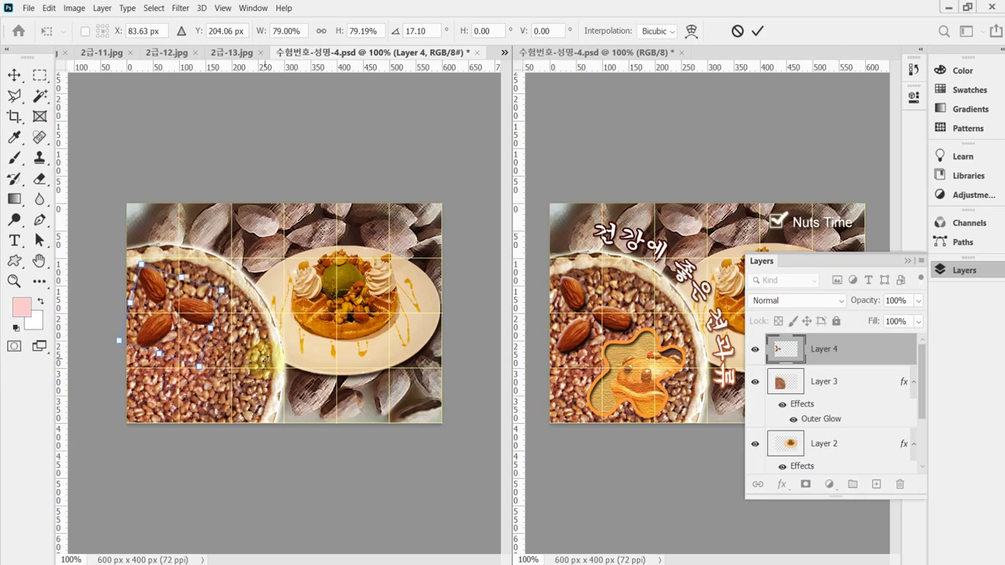
Nudge the almonds to about X 75.6 px, Y 211 px, rotate them to about 17.7°, apply the transform and save the document
key(shift+Left)
key(shift+Down)
key(Left)
key(Left)
key(Left)
key(Left)
key(Left)
key(Left)
key(Left)
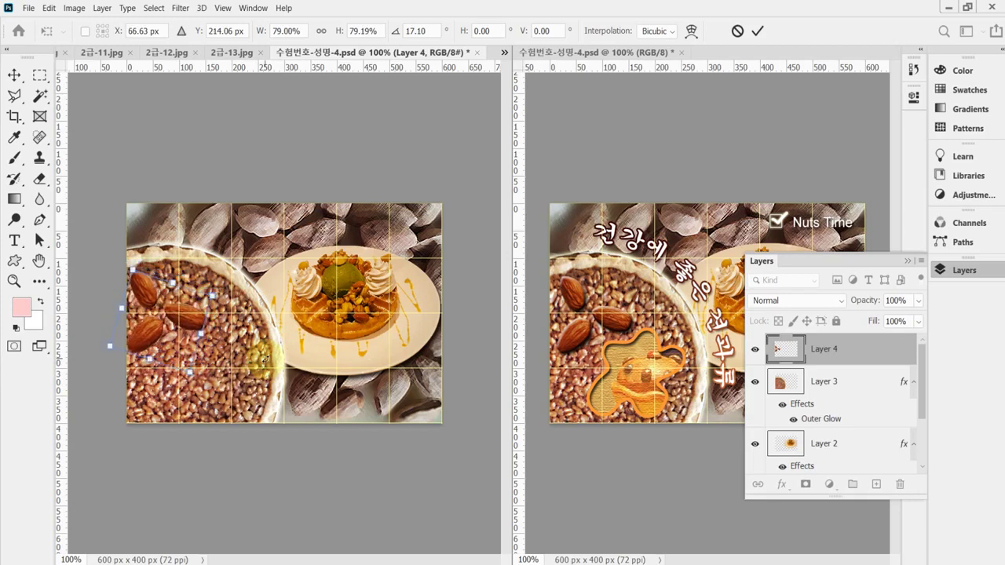
key(Right)
key(Right)
key(Right)
key(Right)
key(Up)
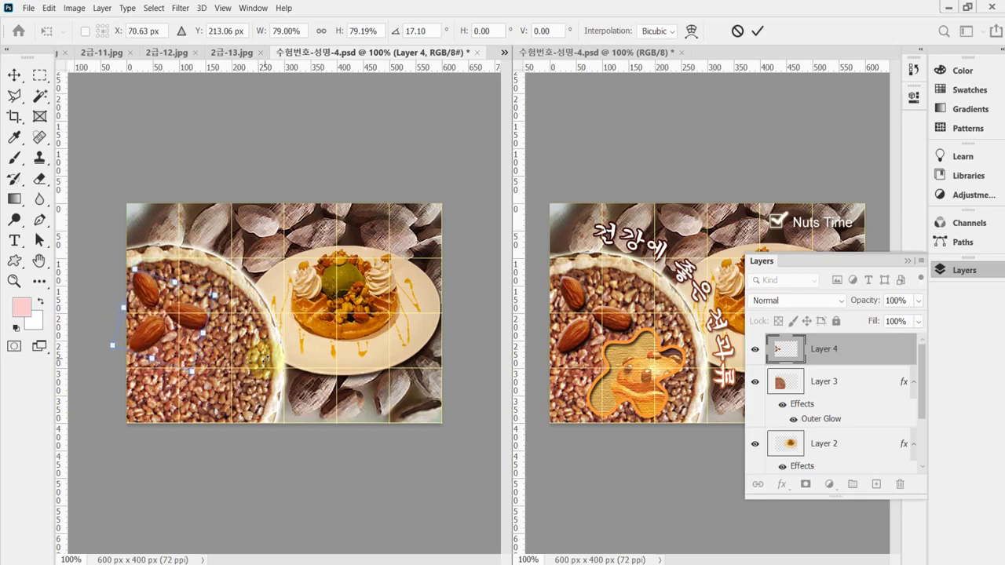
key(Right)
key(Right)
key(Right)
key(Right)
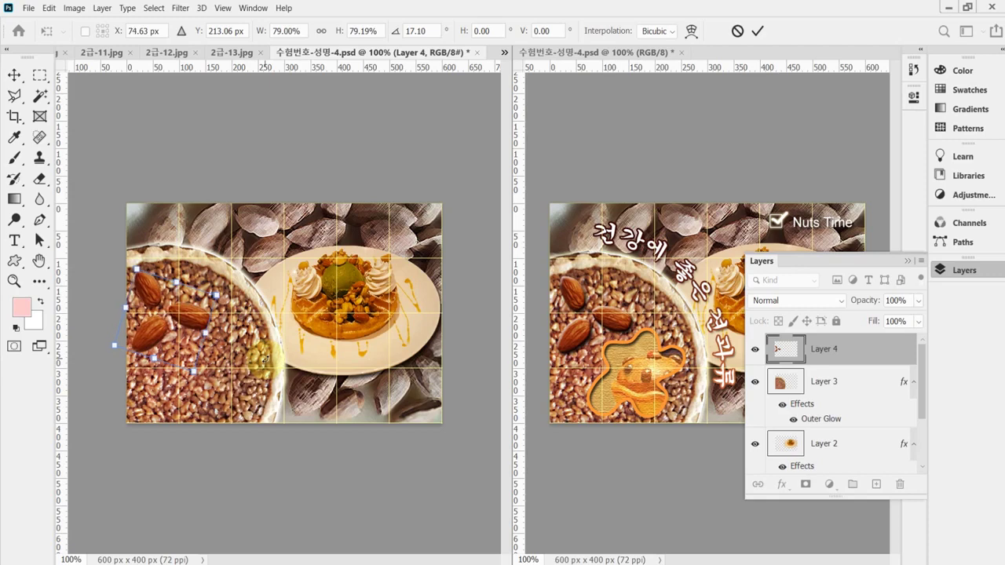
key(Right)
key(Up)
key(Up)
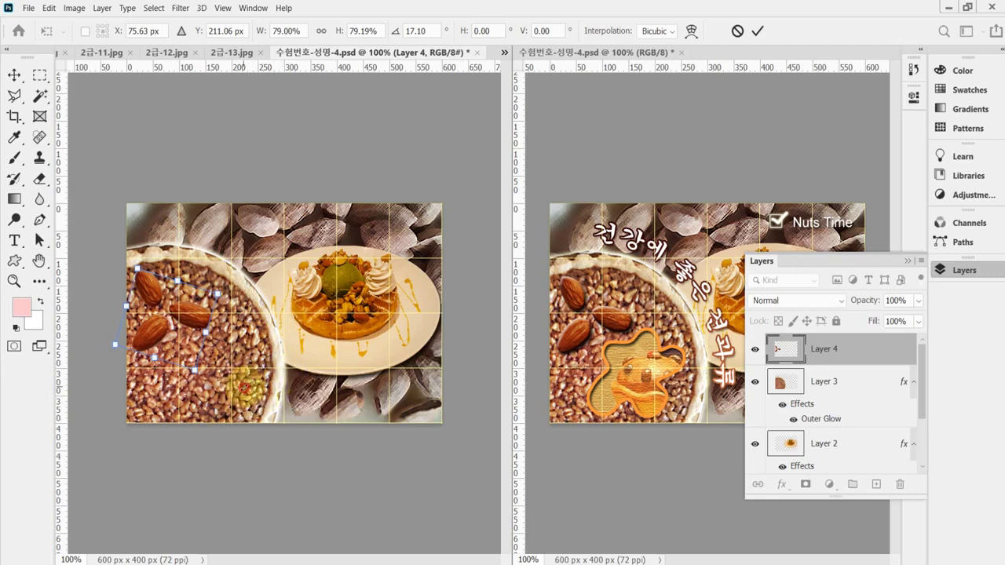
drag(238, 388, 243, 387)
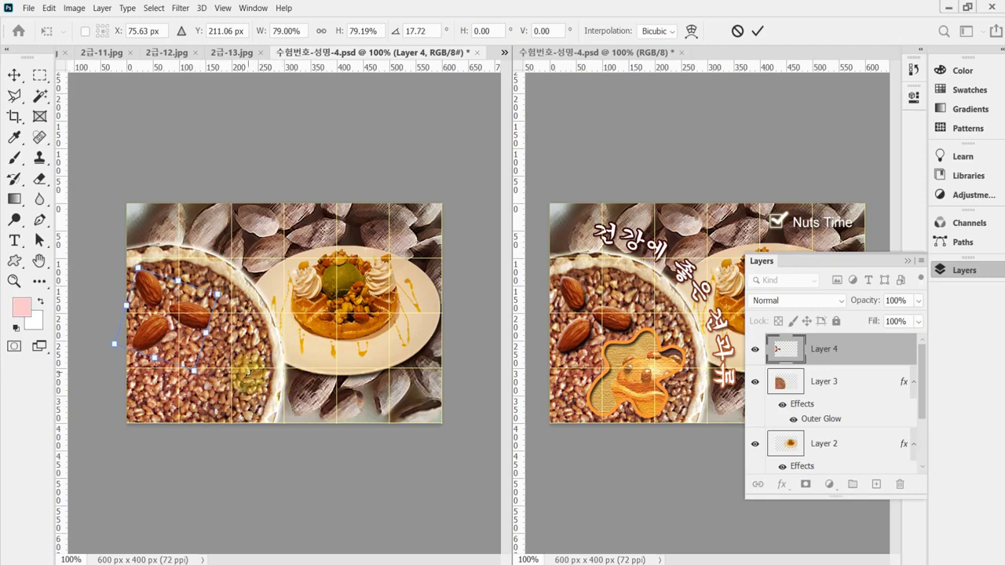
key(Return)
key(w)
drag(244, 381, 412, 388)
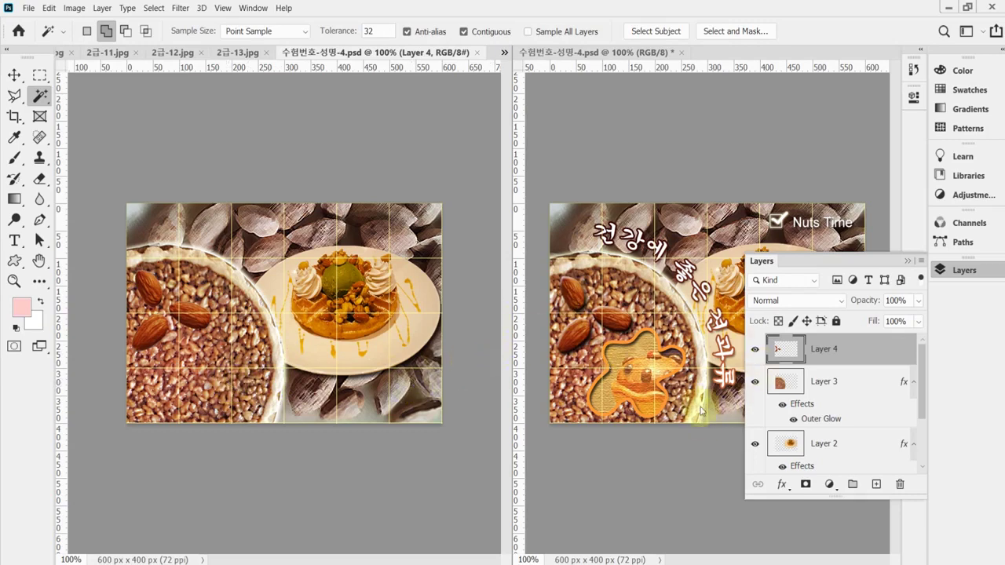
Add a Bevel & Emboss effect to the almonds with Inner Bevel style, Smooth technique and 5 px size
click(783, 486)
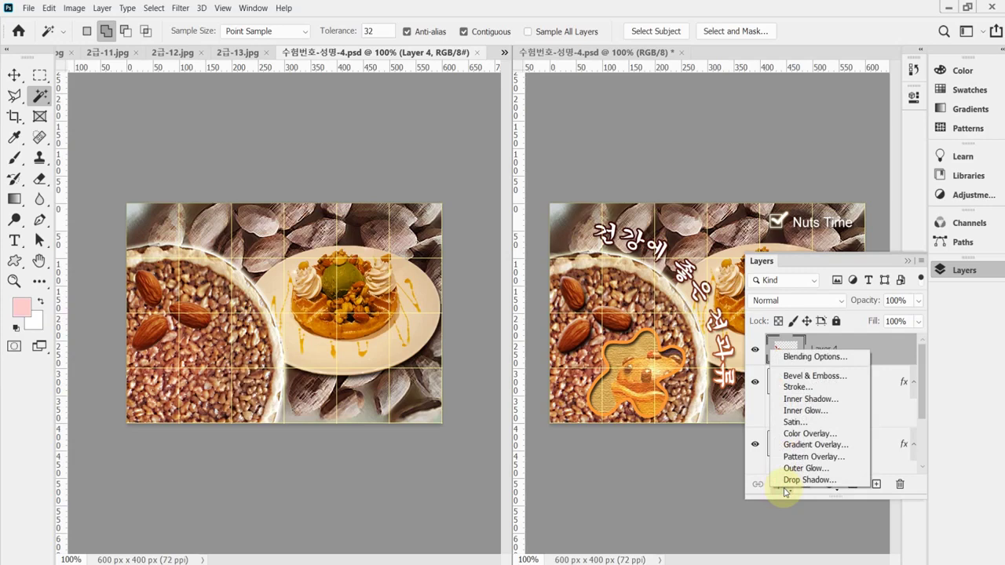
click(837, 381)
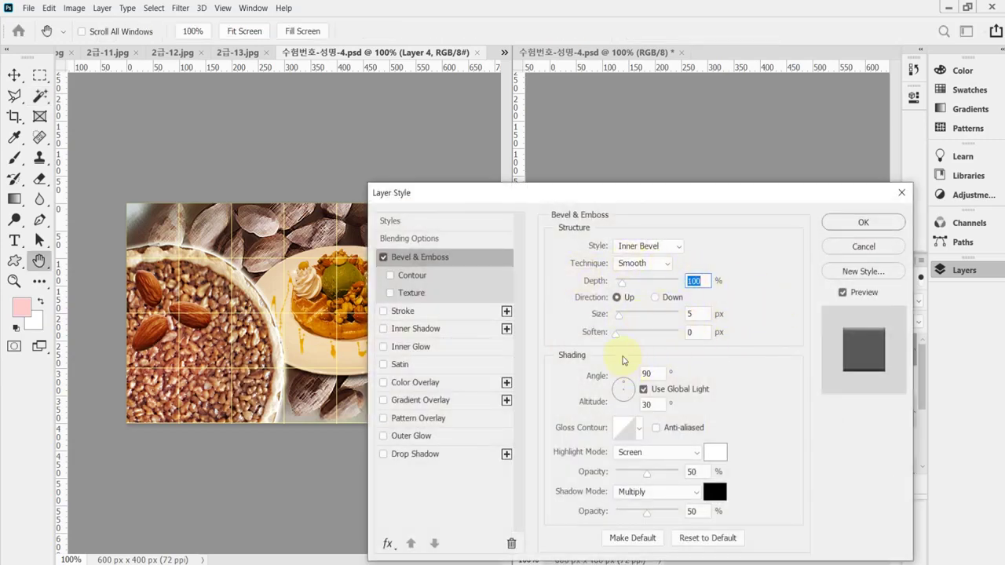
double_click(696, 314)
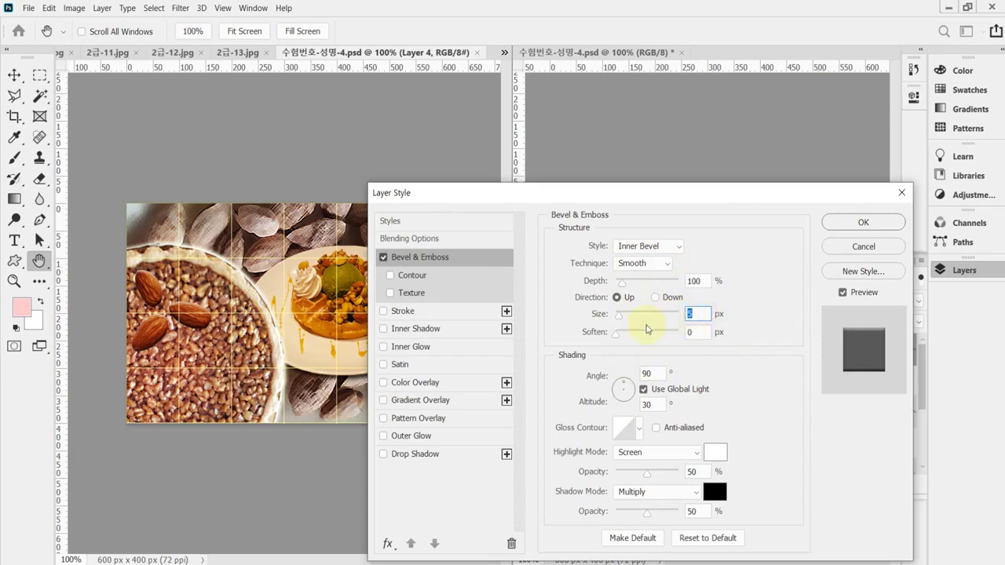
Add a drop shadow with 5 px distance and 5 px size to the almonds, apply the layer styles and save the document
click(428, 455)
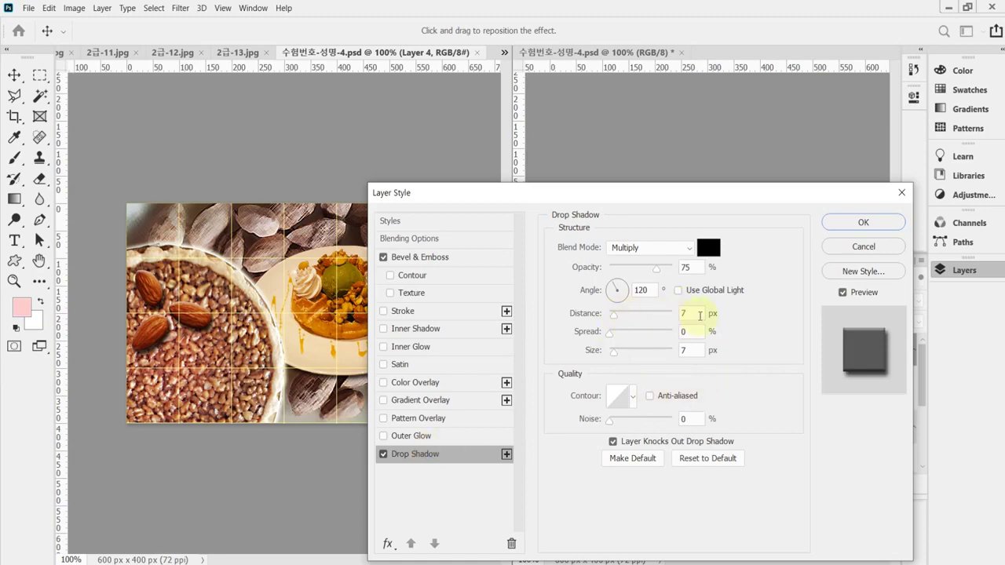
double_click(691, 313)
text(5)
double_click(696, 350)
text(5)
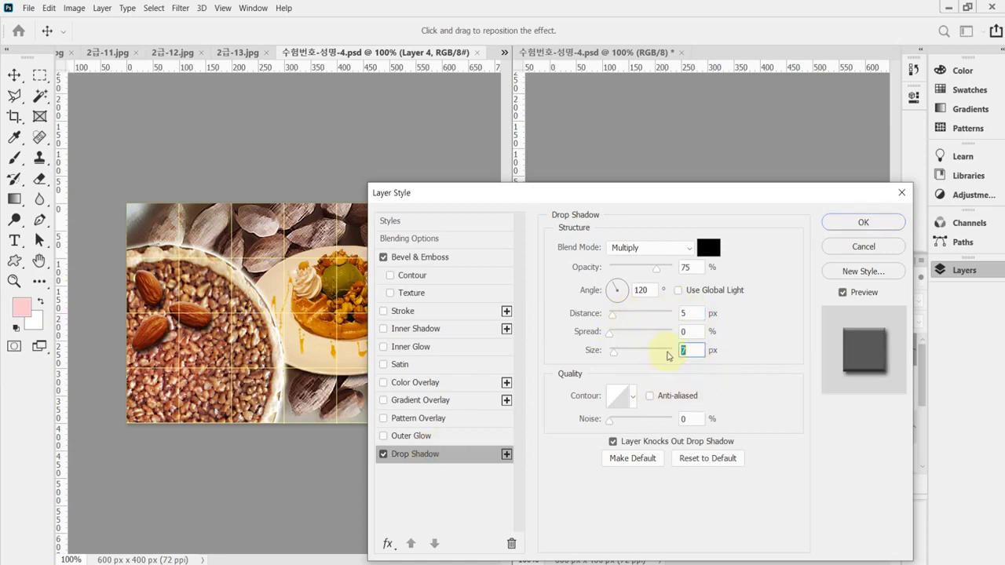
click(863, 223)
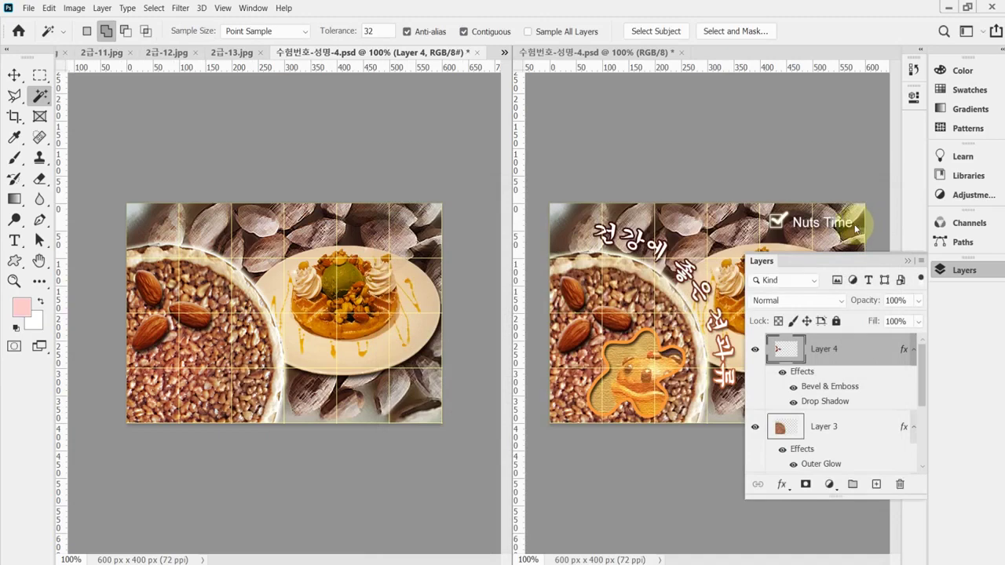
key(ctrl+s)
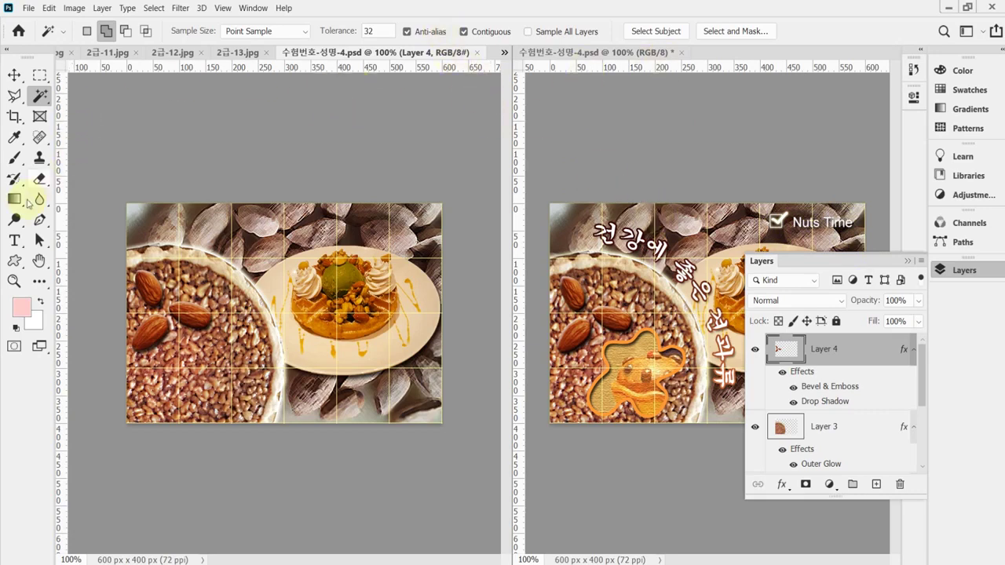
Draw the solid Blob 1 custom shape from the legacy Shapes set, about 161 by 139 px, on the lower part of the pie
click(18, 262)
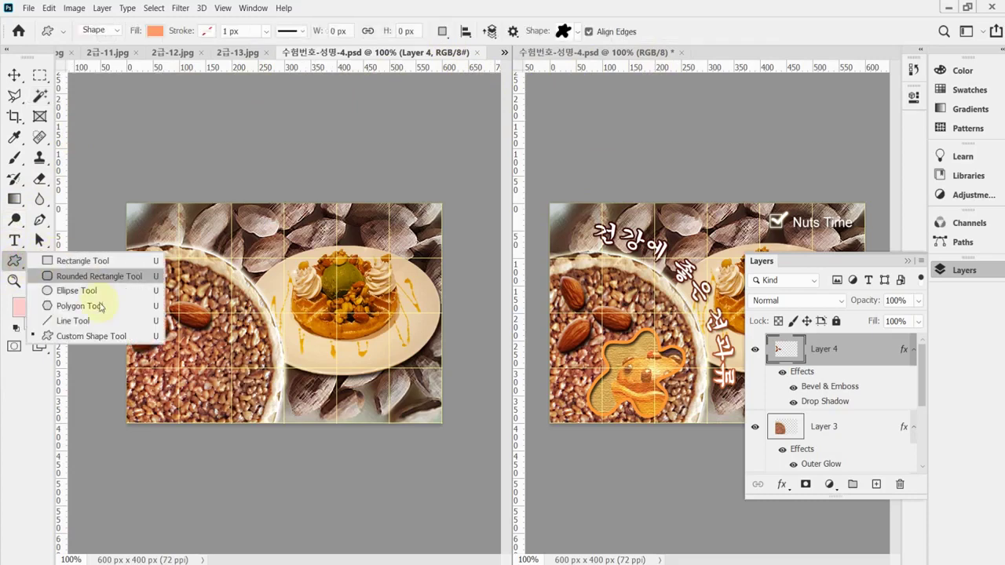
click(102, 337)
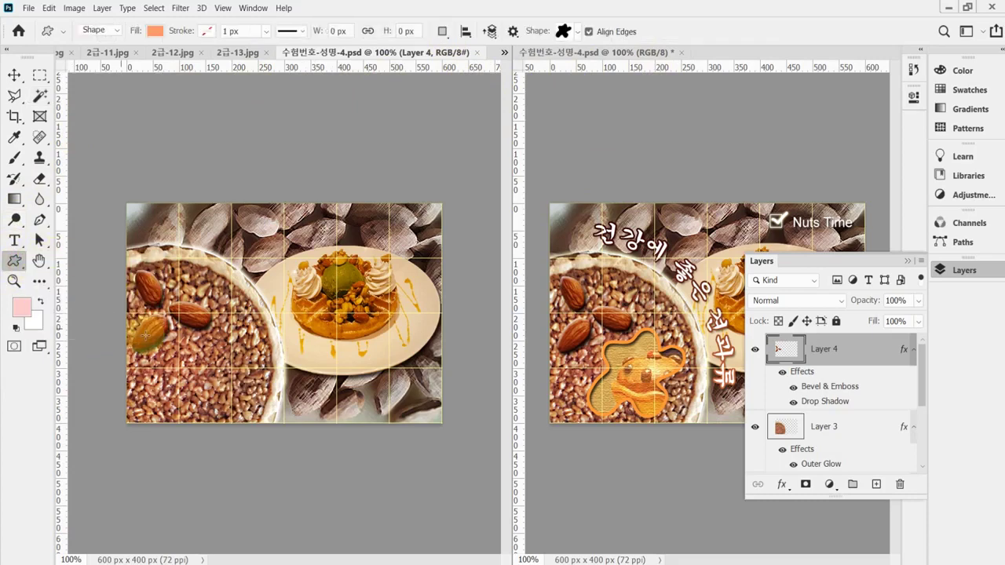
click(577, 32)
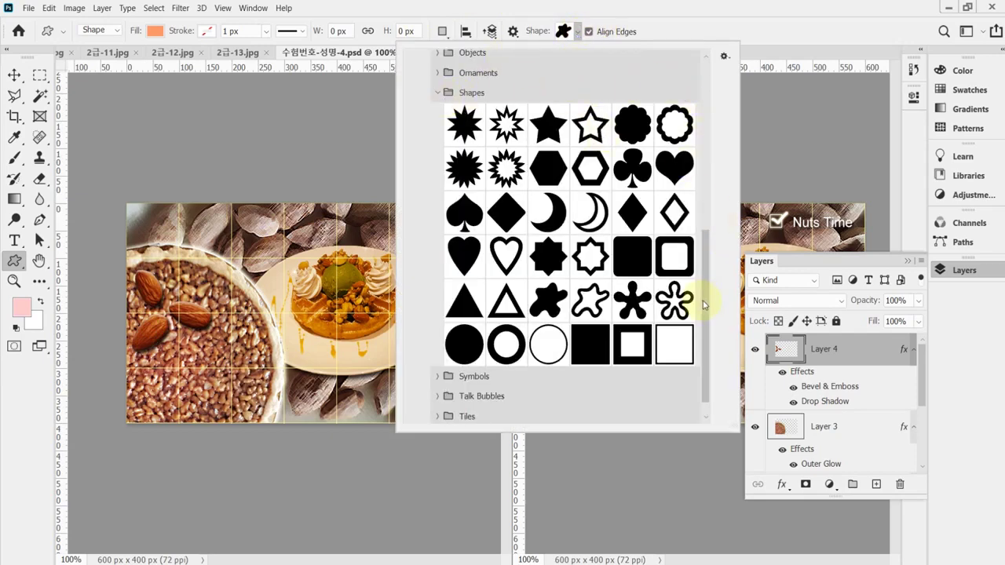
drag(704, 302, 707, 115)
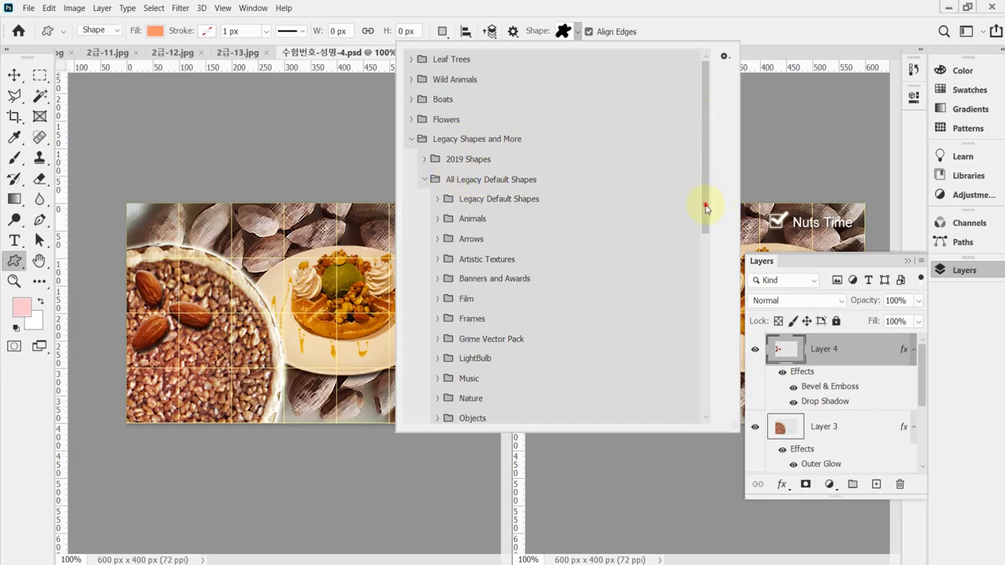
drag(706, 208, 718, 381)
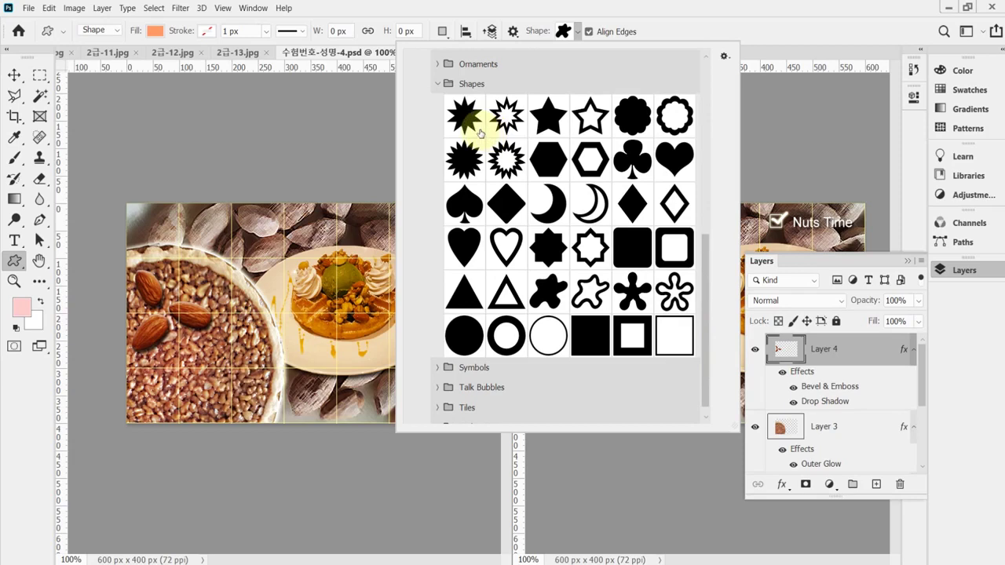
click(552, 294)
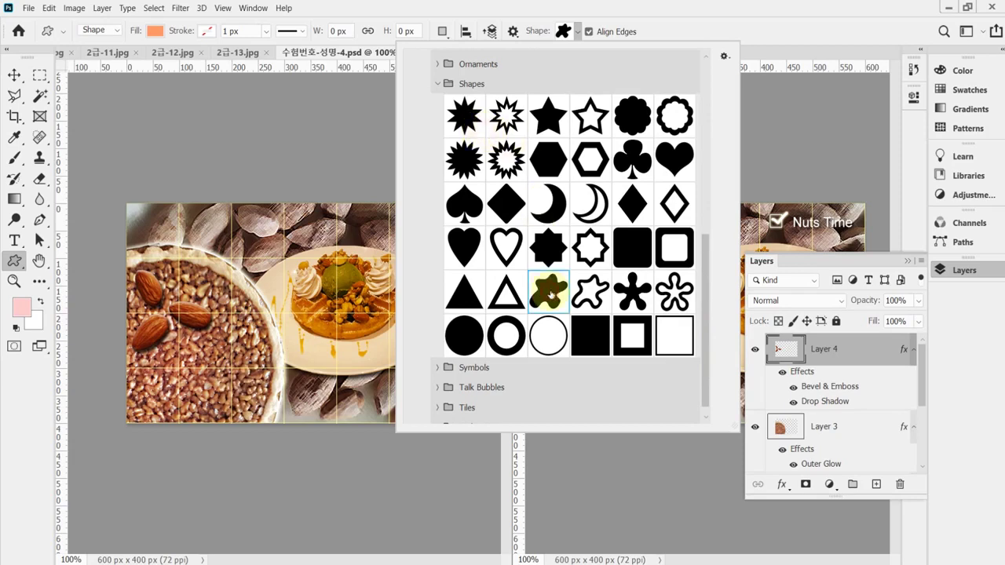
click(661, 13)
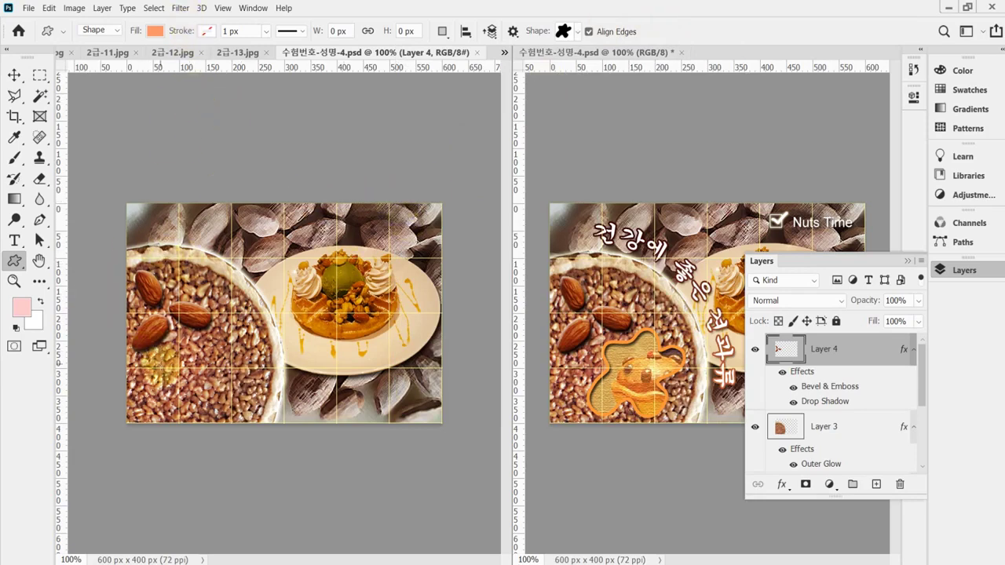
drag(180, 363, 271, 424)
drag(211, 366, 215, 374)
key(ctrl+z)
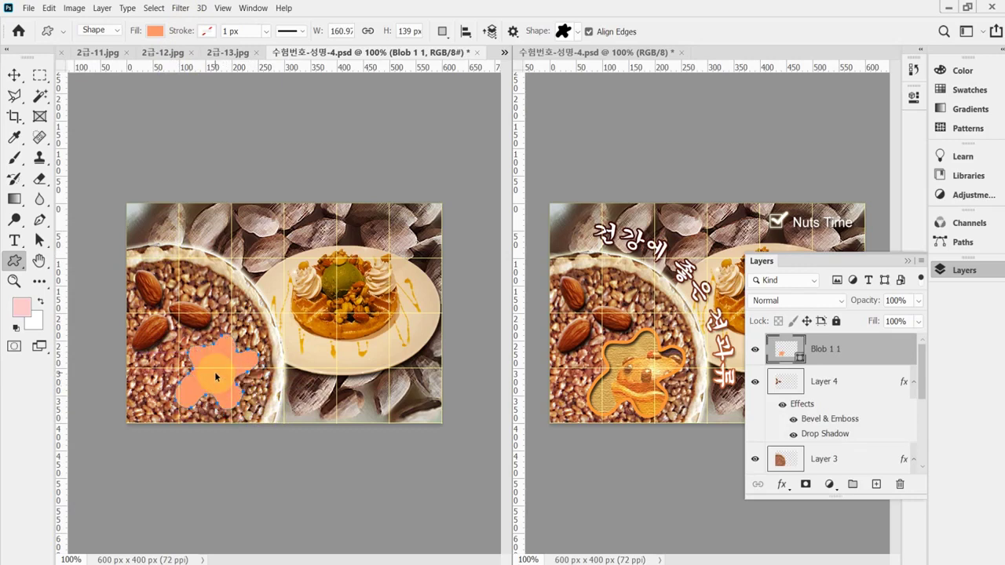
Scale the blob shape to about 117% wide and 118% high, position it at about X 165 px, Y 310 px and apply the transform
key(ctrl+t)
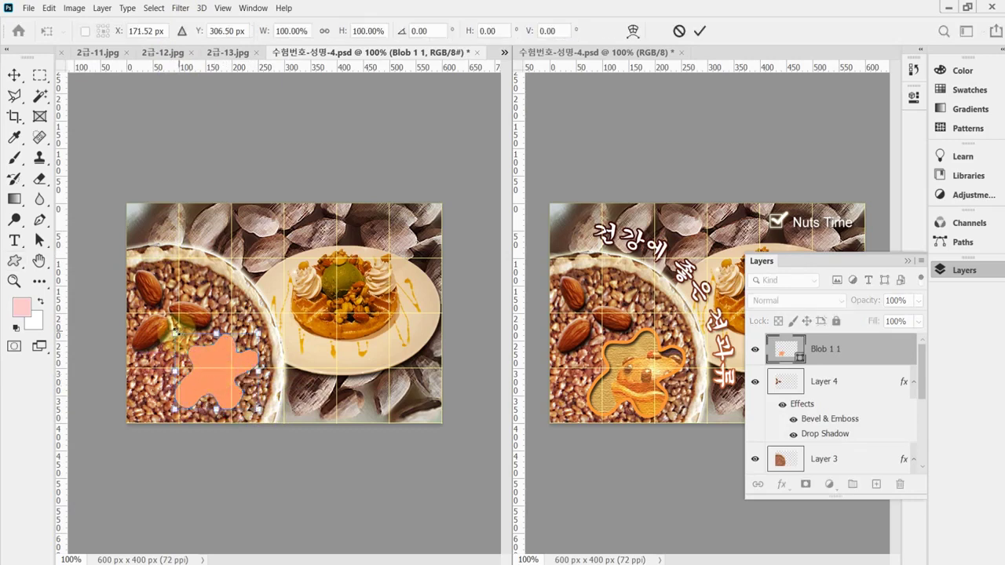
drag(174, 333, 163, 322)
drag(220, 358, 220, 365)
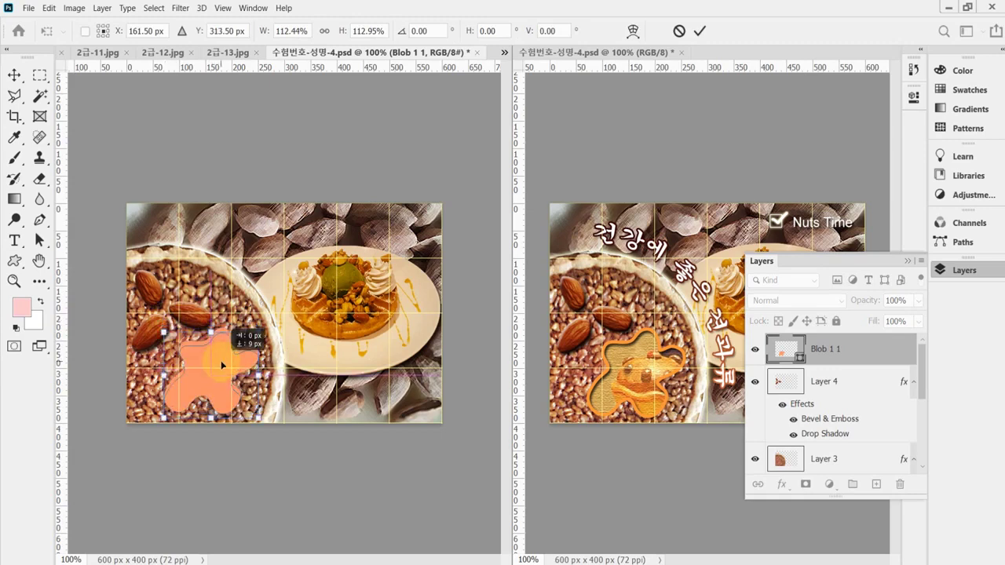
drag(257, 334, 262, 330)
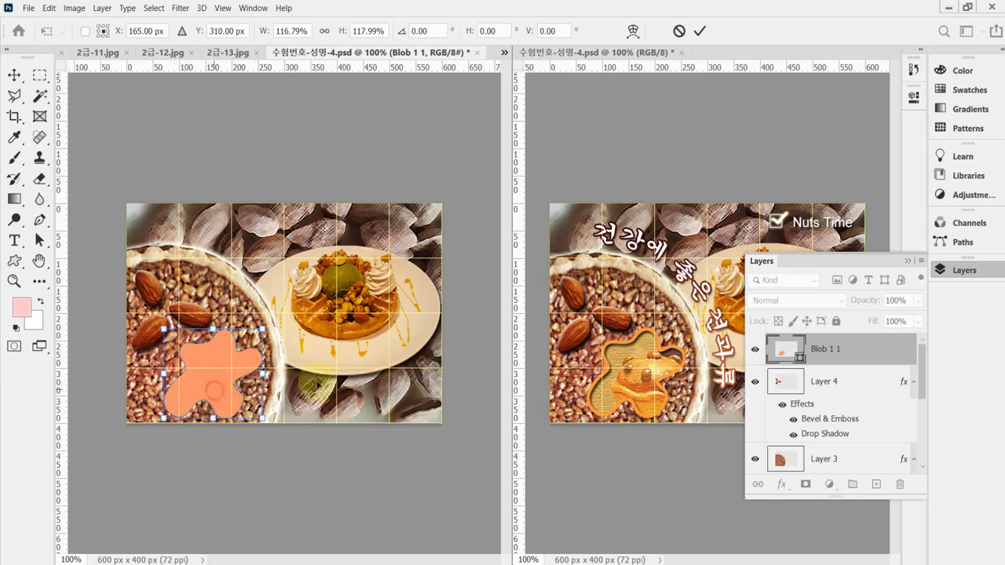
key(Return)
Set the blob's fill colour to #ffff66, checking the shape's conditions in the PDF
double_click(785, 349)
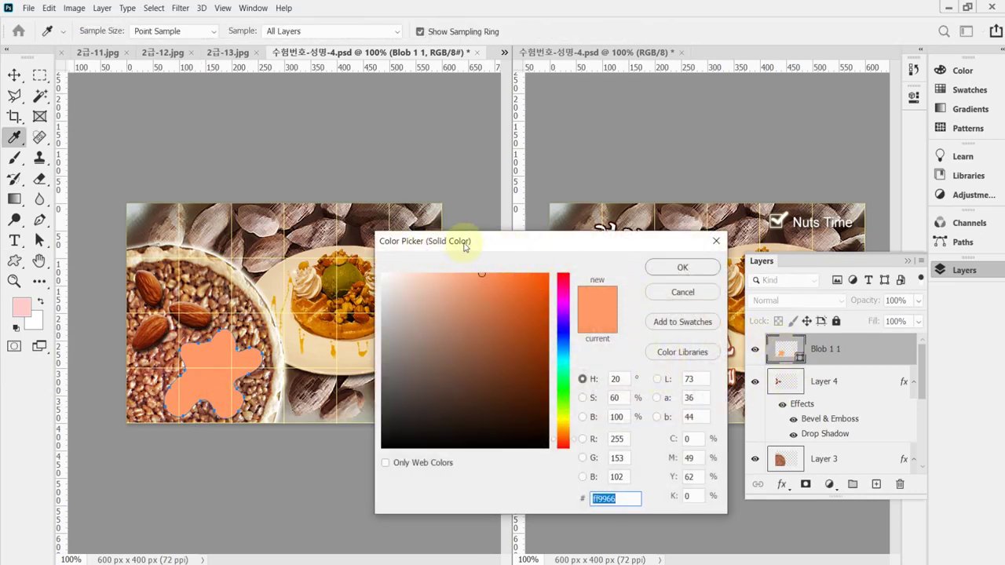
drag(471, 243, 472, 237)
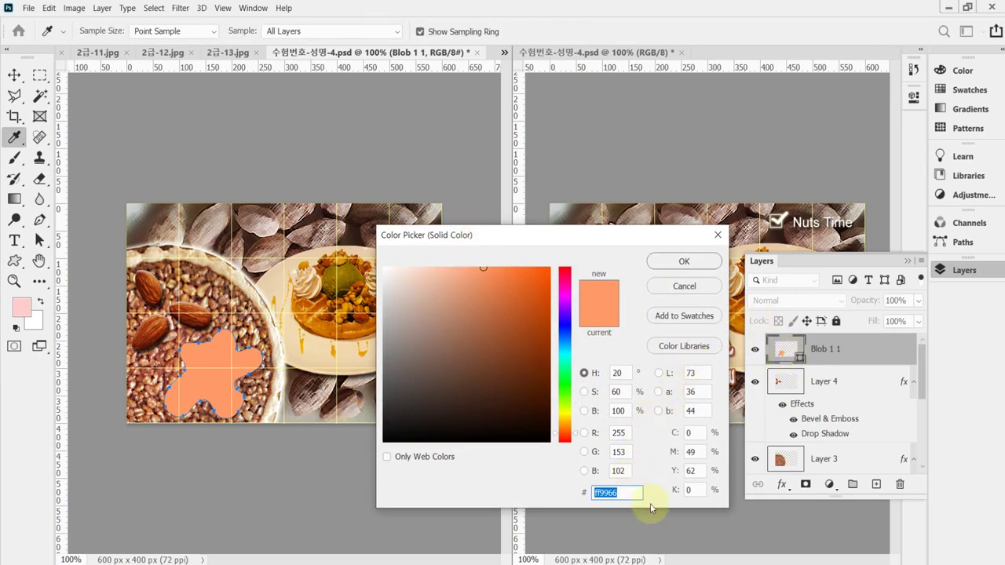
text(ff6)
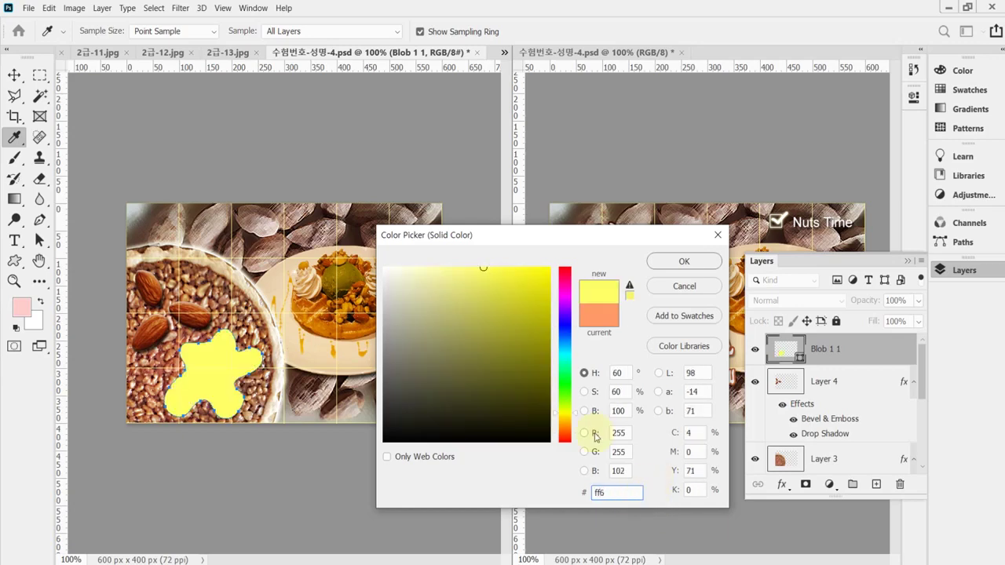
key(alt+Tab)
scroll(487, 393, down, 3)
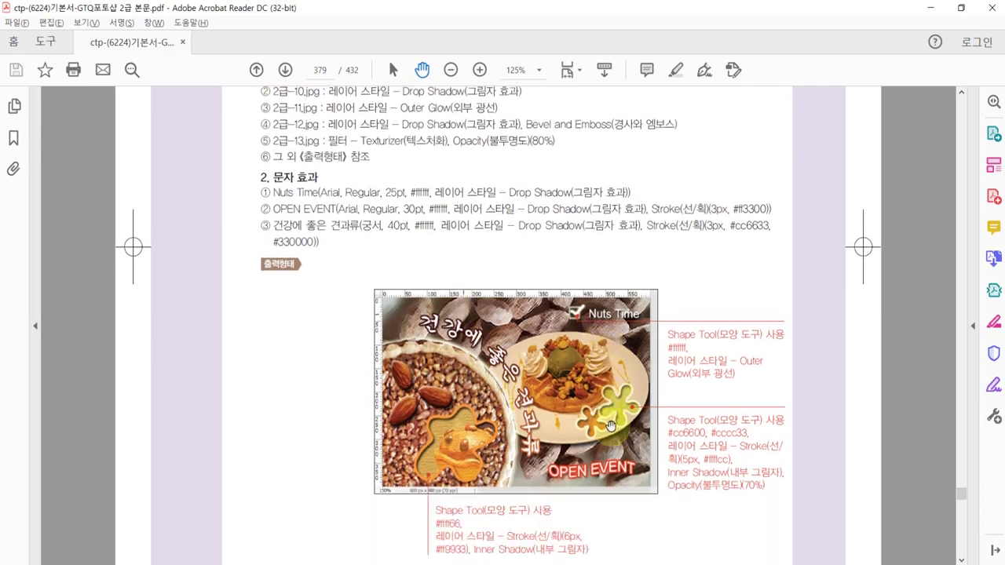
ctrl+scroll(493, 498, up, 3)
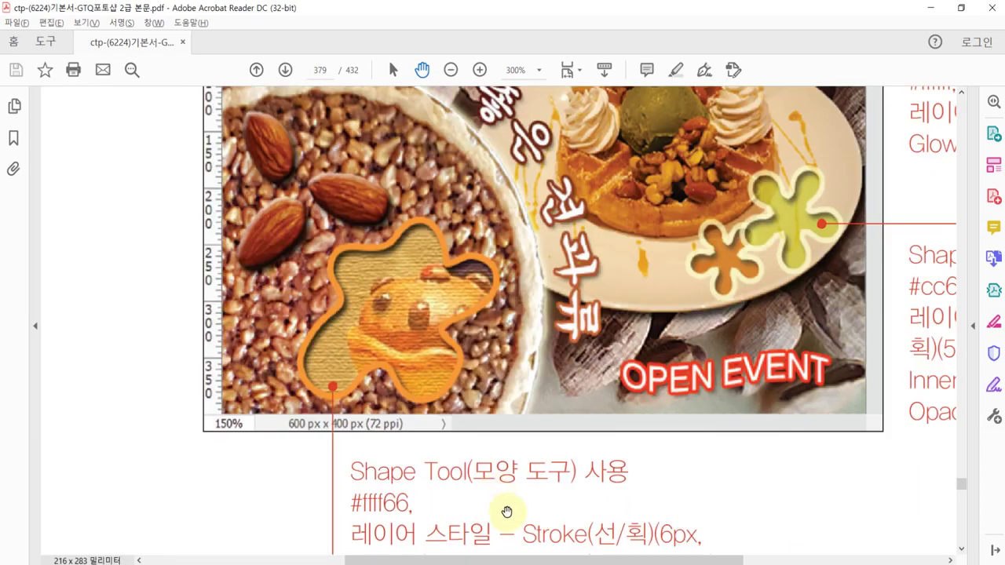
scroll(503, 506, down, 1)
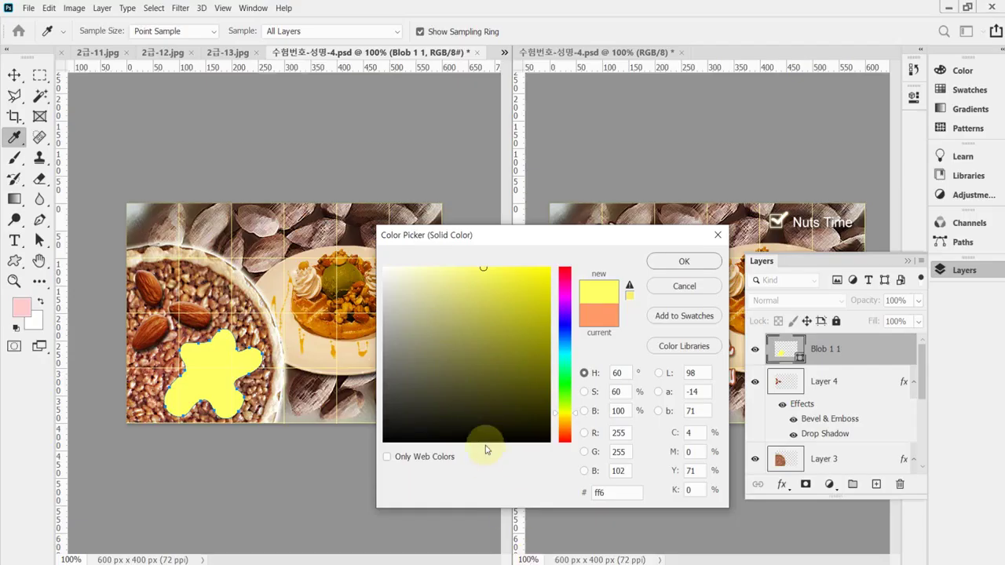
click(675, 263)
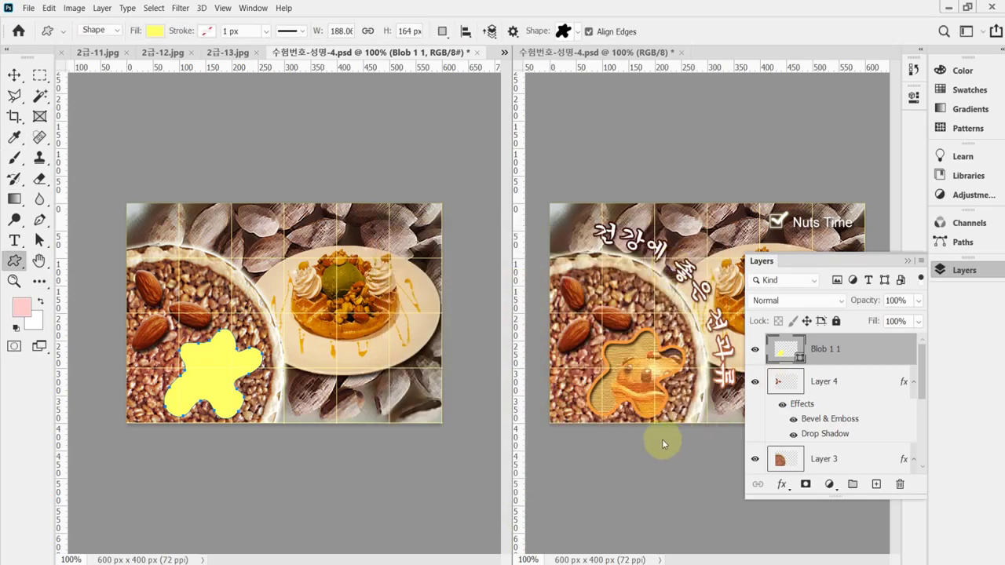
Add a 6 px stroke in colour #ff9933 to the blob shape
click(784, 487)
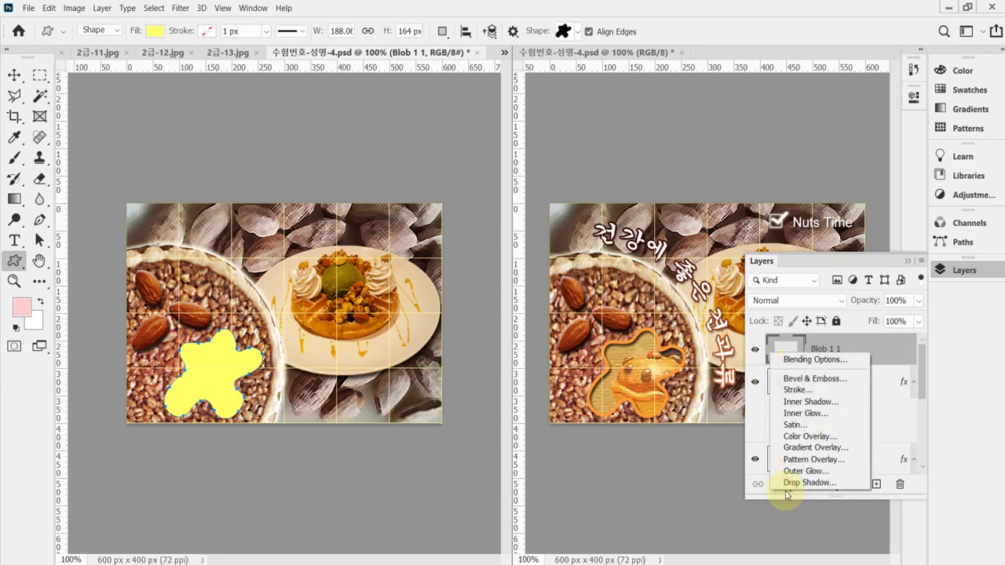
key(Escape)
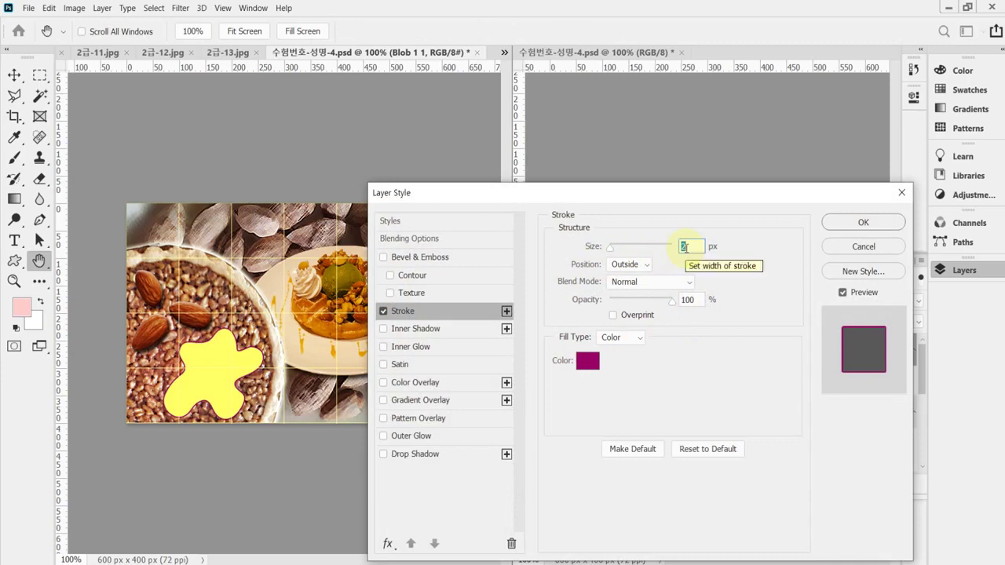
text(6)
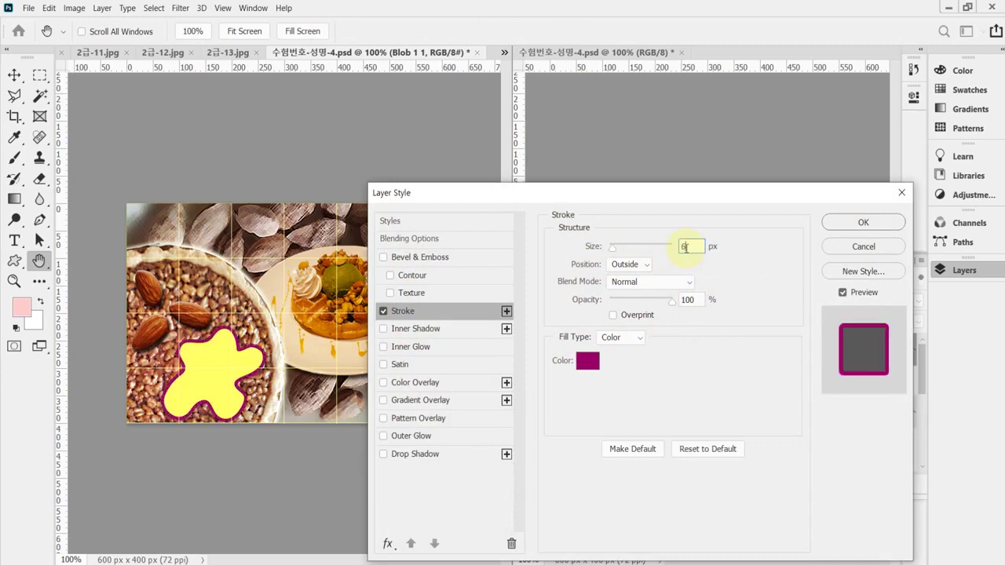
click(596, 368)
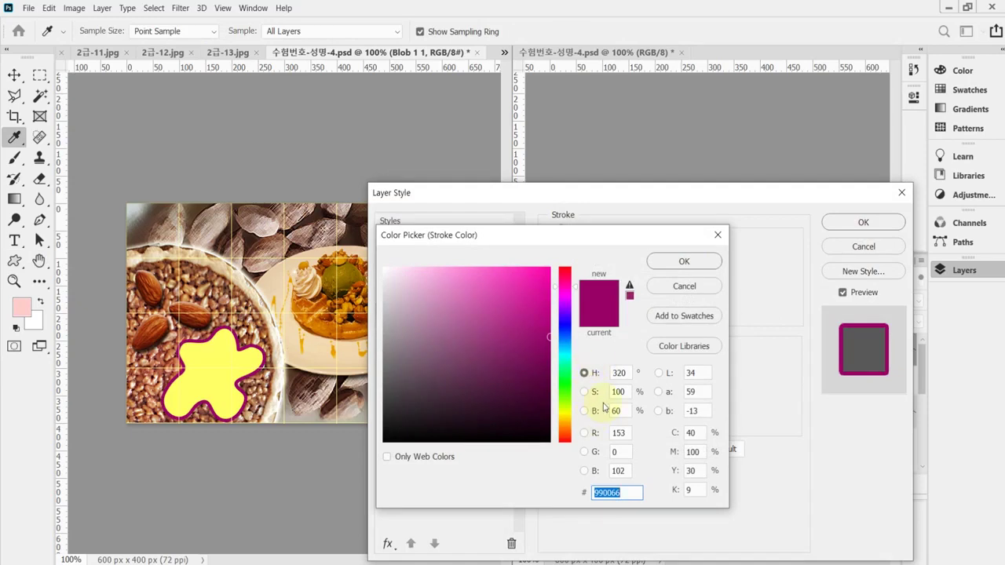
text(f93)
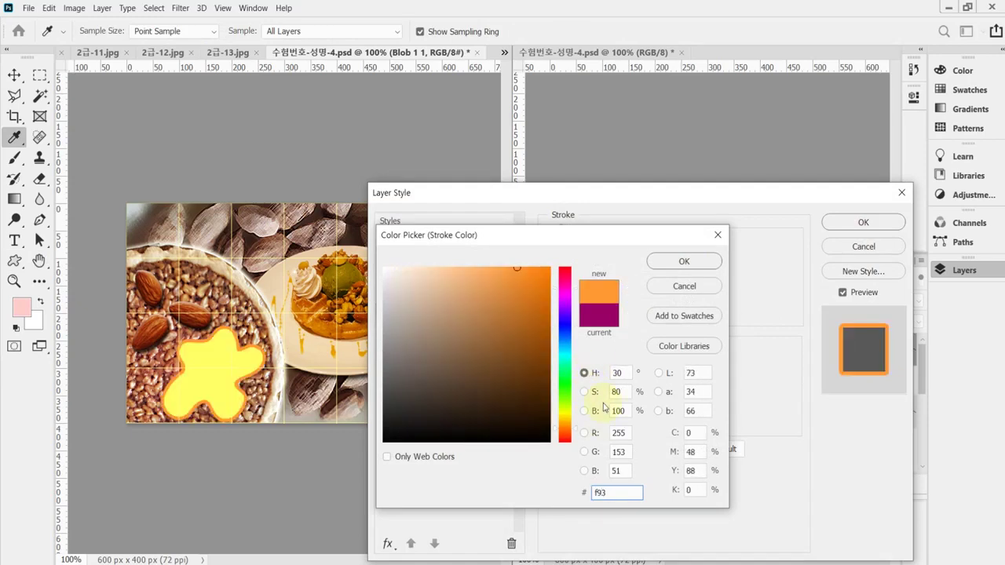
key(Return)
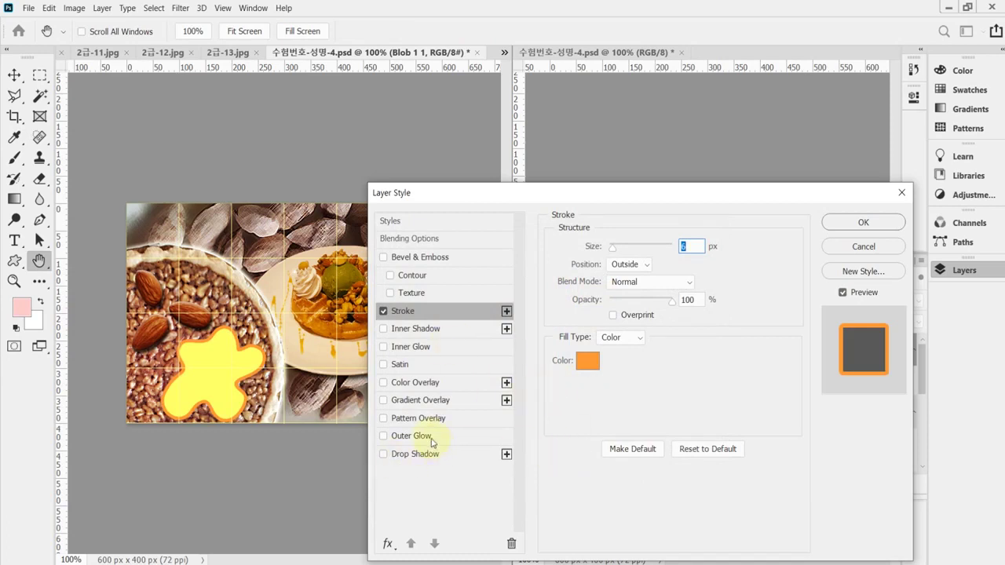
Add an inner shadow to the blob with Global Light off, 120° angle, 5 px distance and 5 px size, apply the styles and save
click(441, 331)
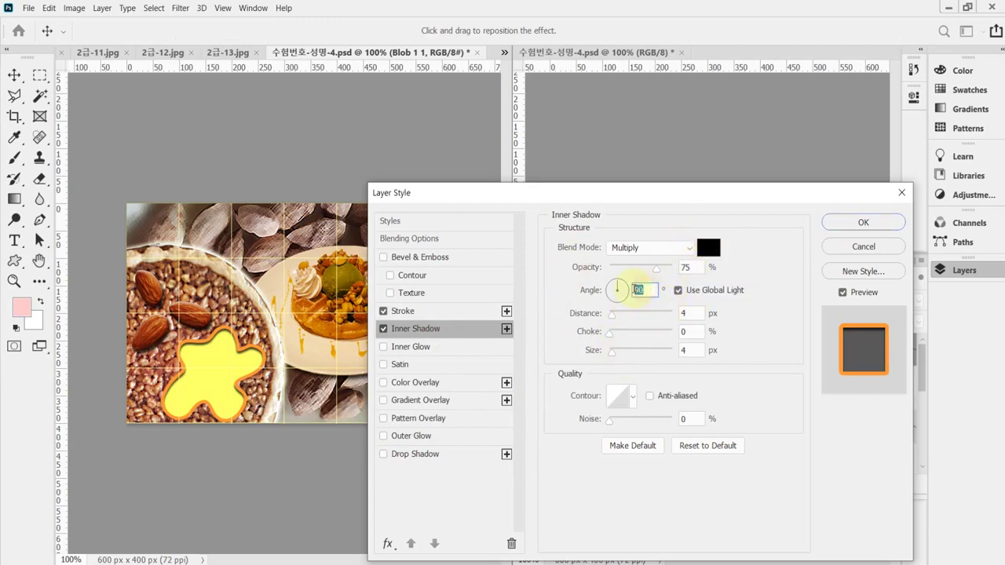
double_click(646, 289)
click(677, 290)
double_click(641, 289)
text(120)
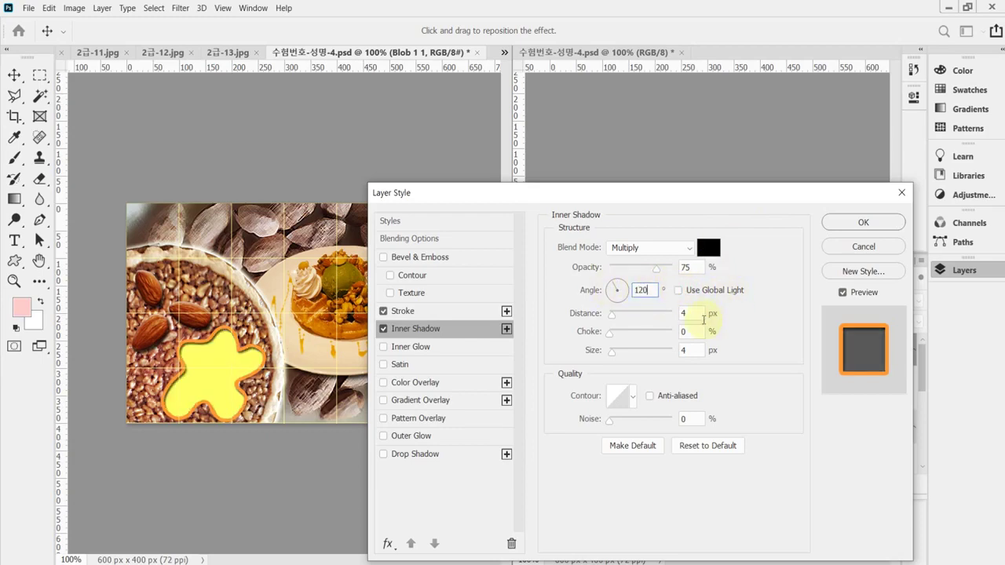
double_click(695, 312)
text(5)
double_click(690, 350)
text(5)
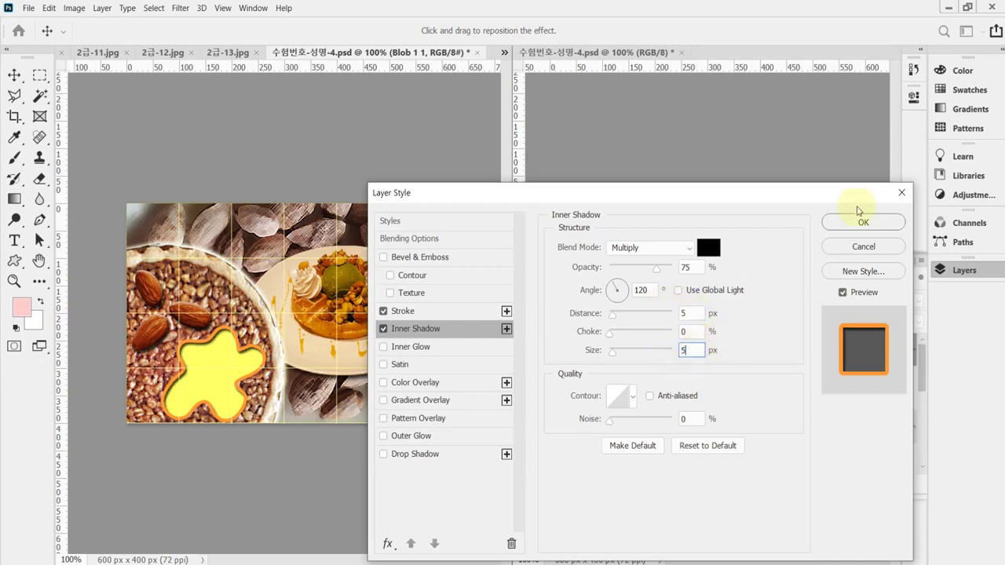
click(863, 223)
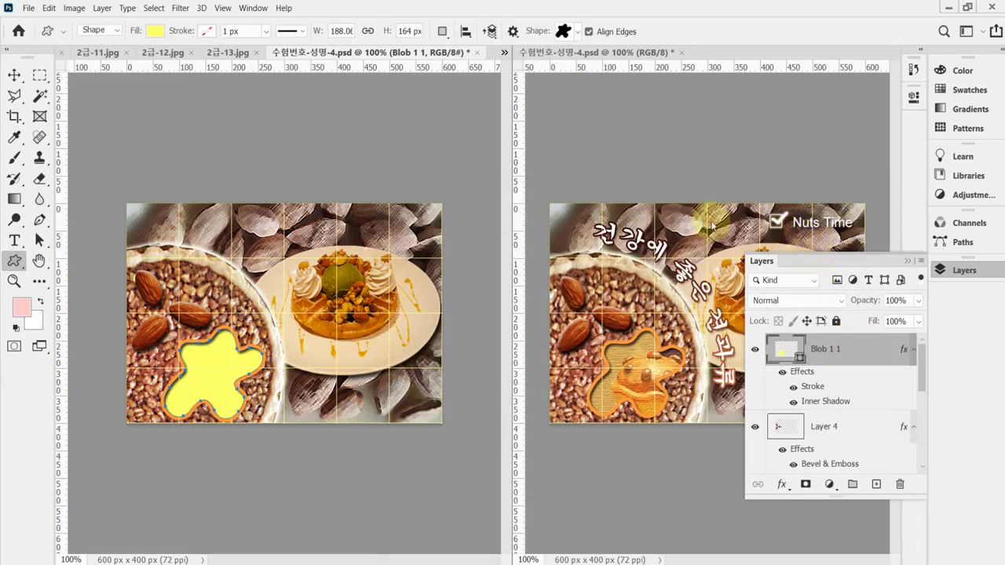
key(ctrl+s)
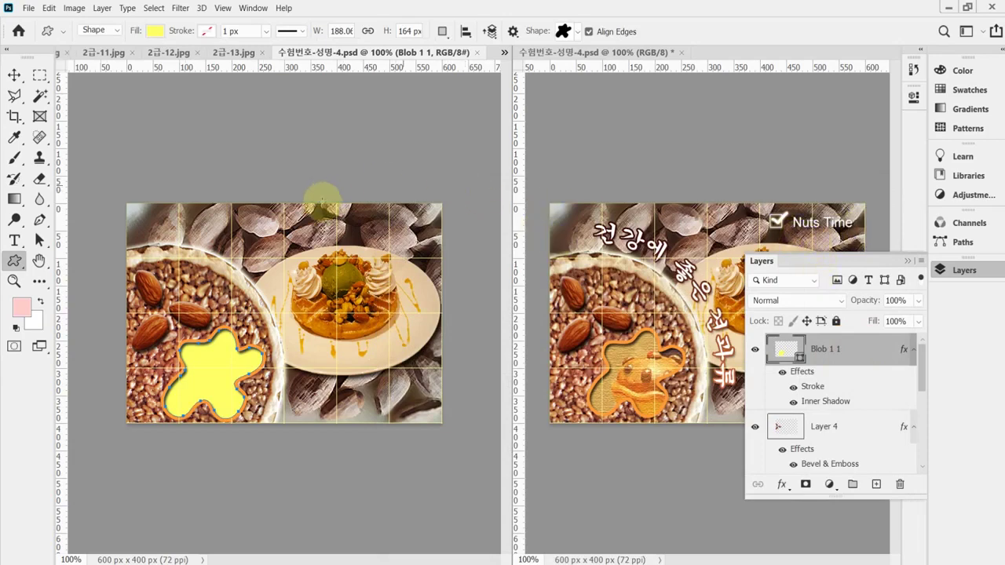
Copy the whole 2급-13.jpg image into 수험번호-성명-4.psd and place it over the blob at about X 161 px, Y 263.5 px
click(218, 53)
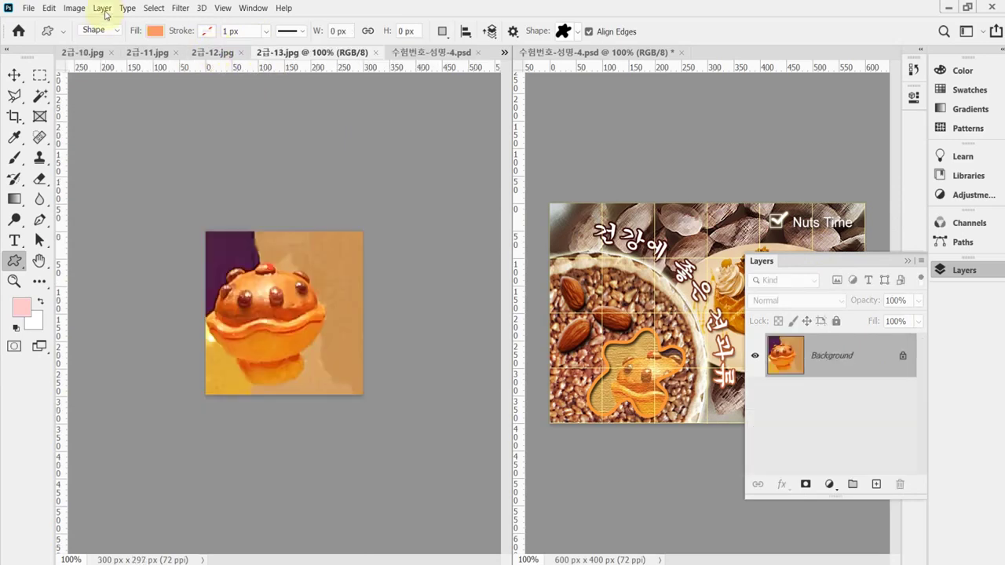
key(ctrl+a)
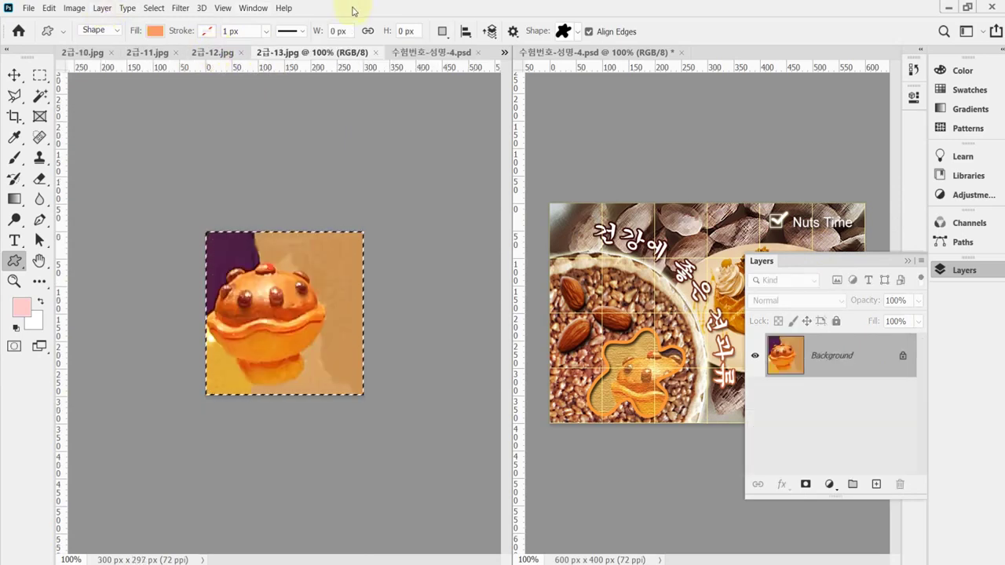
click(421, 52)
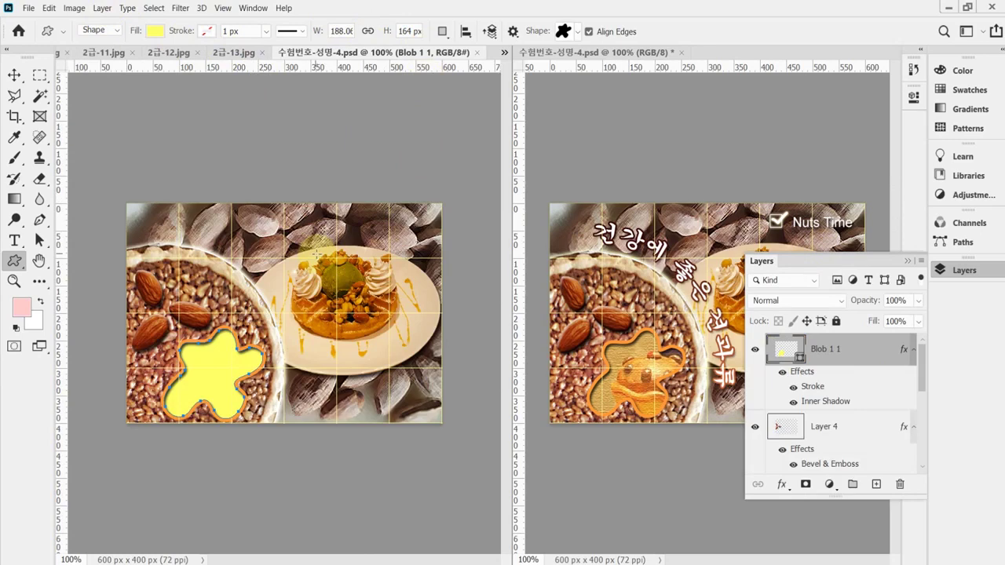
key(ctrl+v)
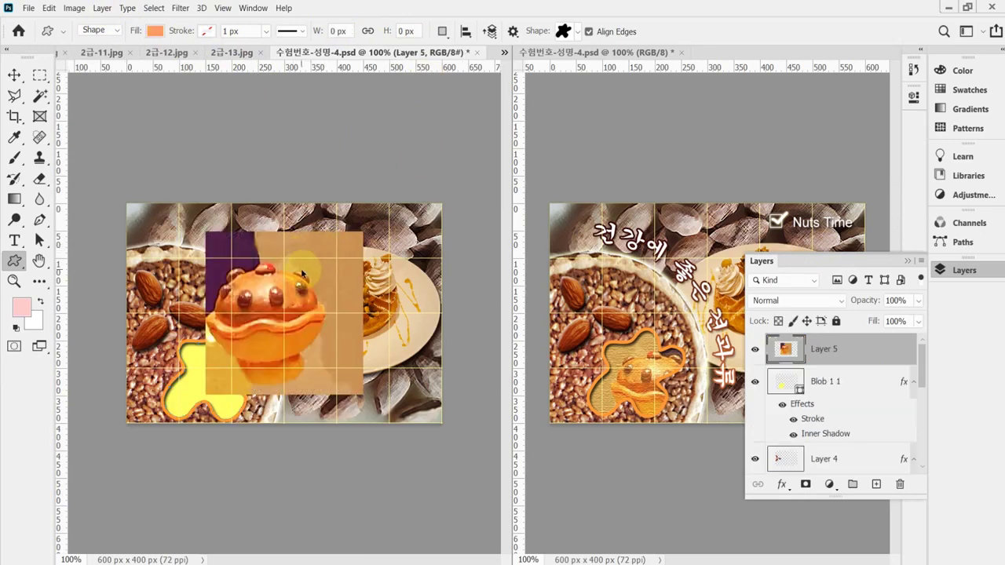
key(ctrl+t)
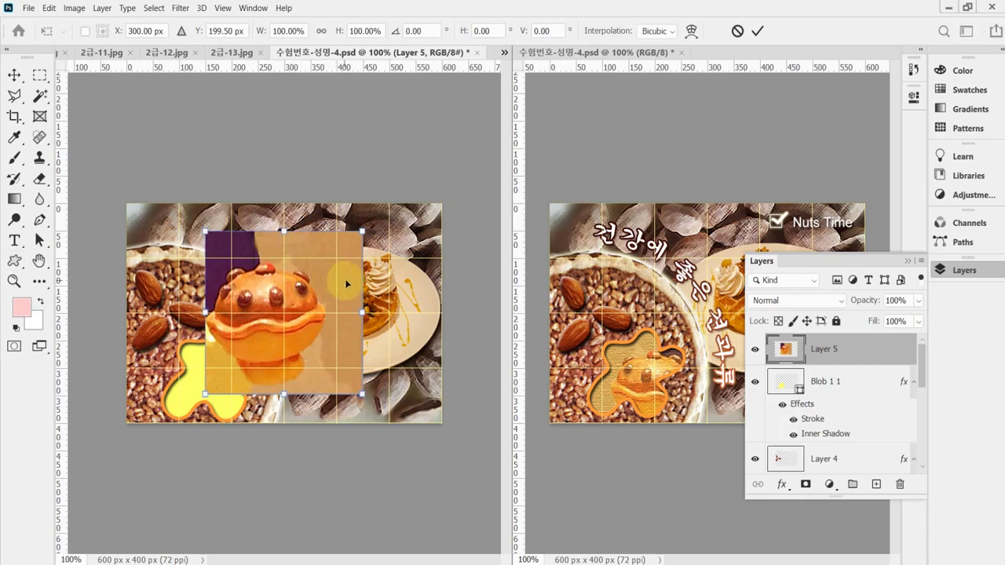
drag(339, 283, 275, 321)
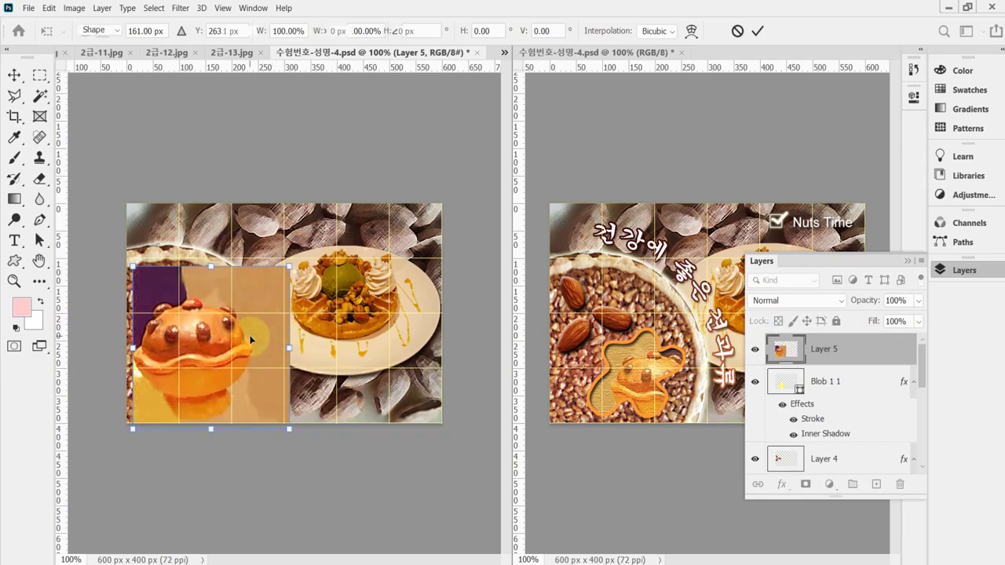
key(Return)
key(u)
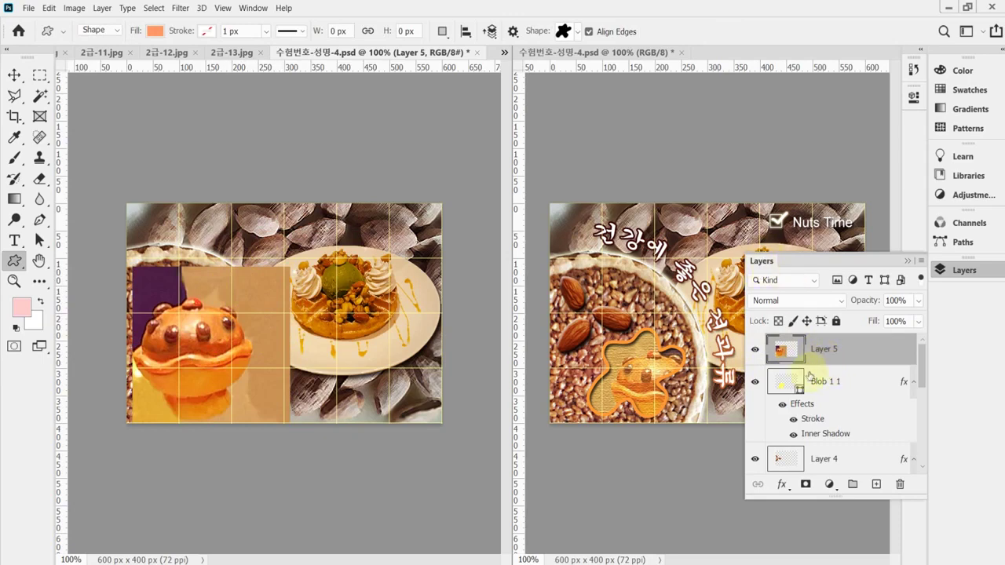
Clip the pasted dessert image to the blob shape, compare it with the sample output, and lock the layer's transparent pixels
click(788, 382)
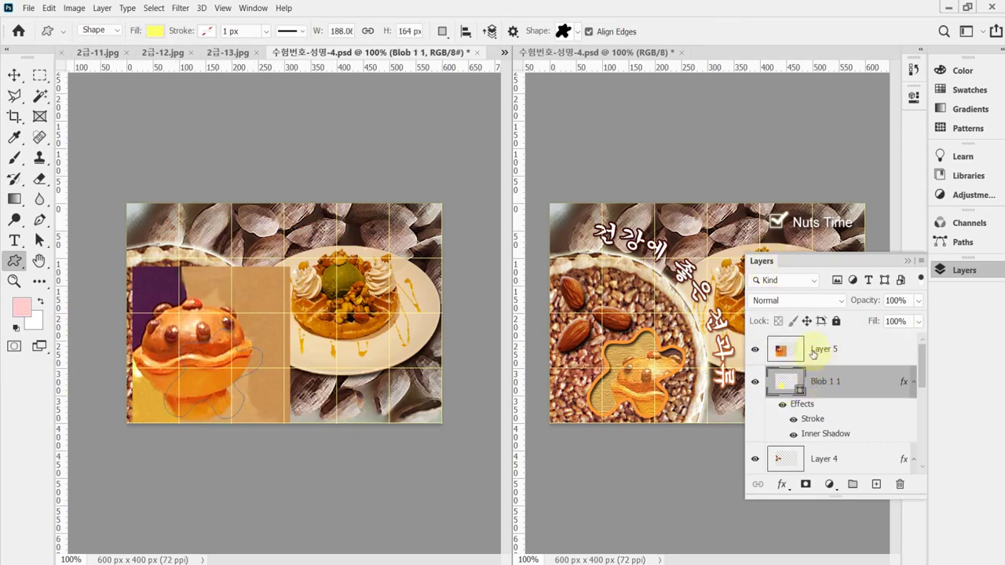
click(824, 353)
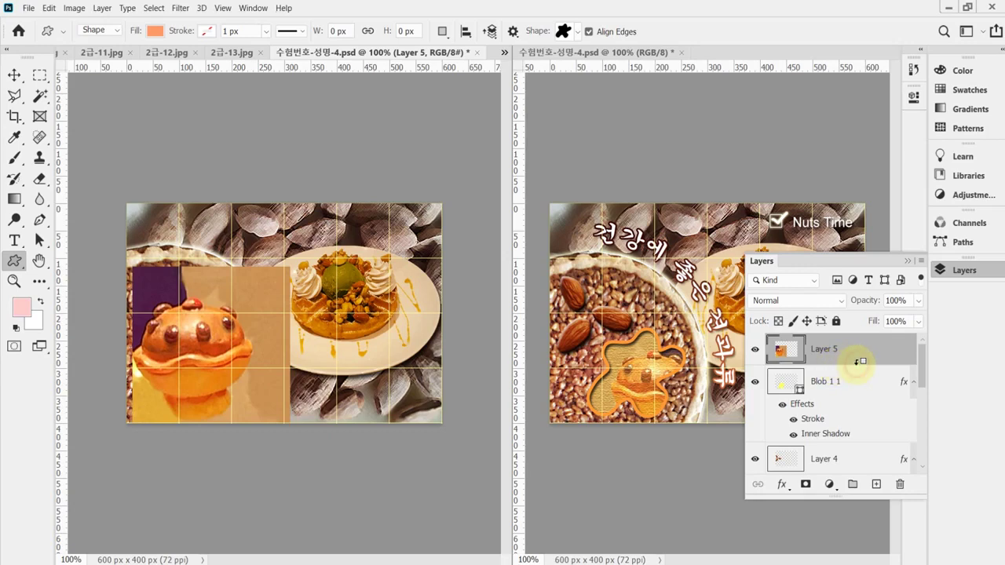
alt+click(858, 362)
key(ctrl+Tab)
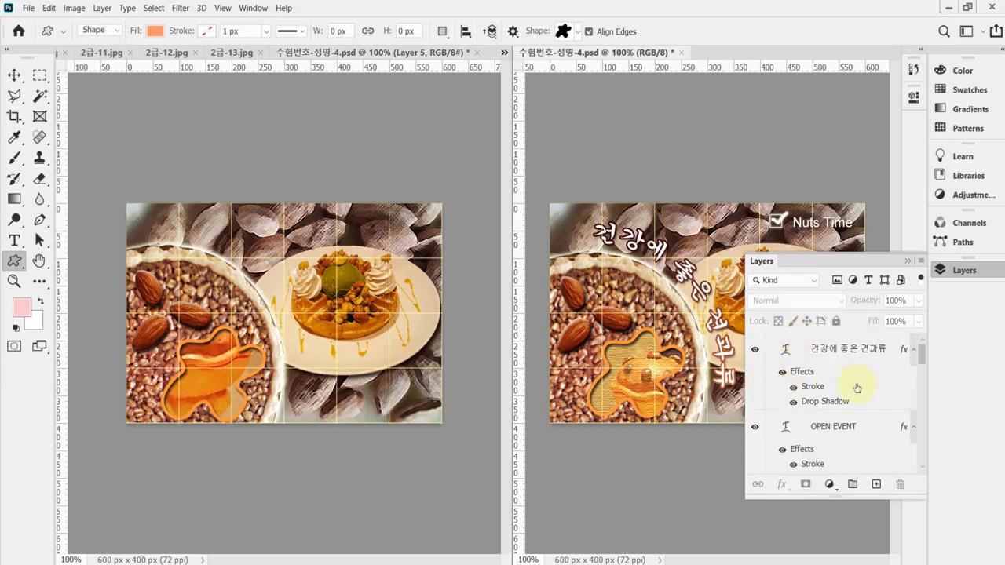
click(972, 273)
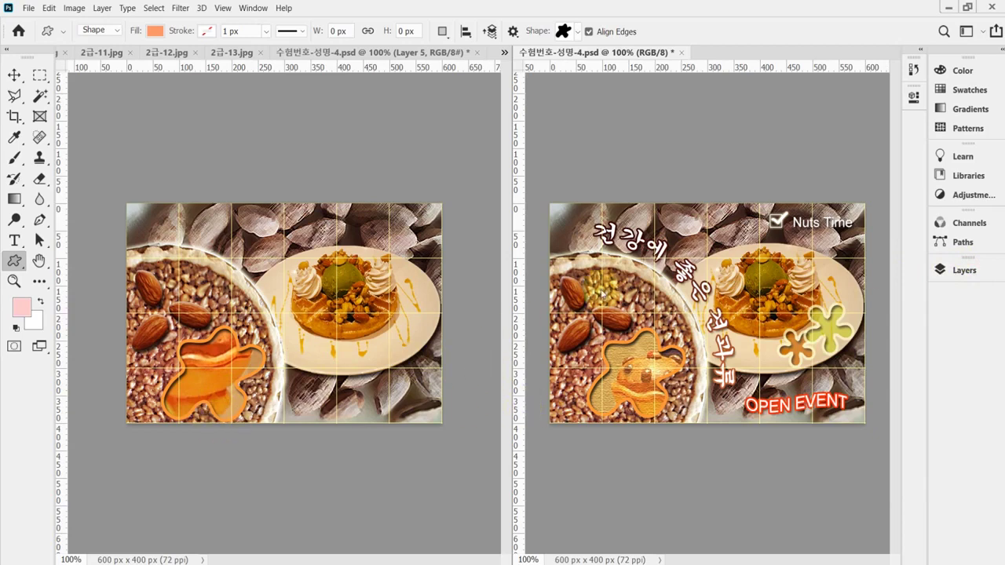
click(943, 271)
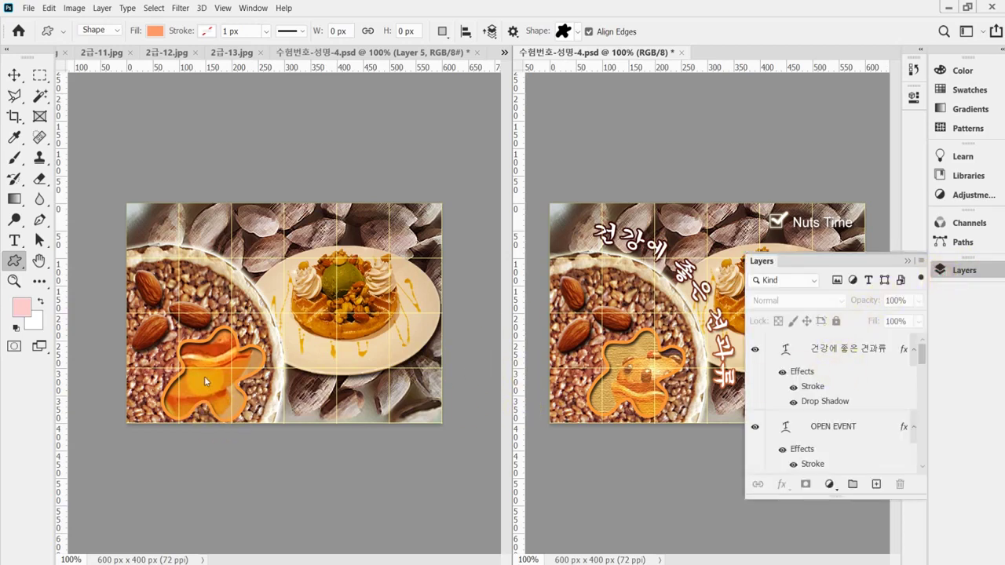
click(243, 365)
click(778, 322)
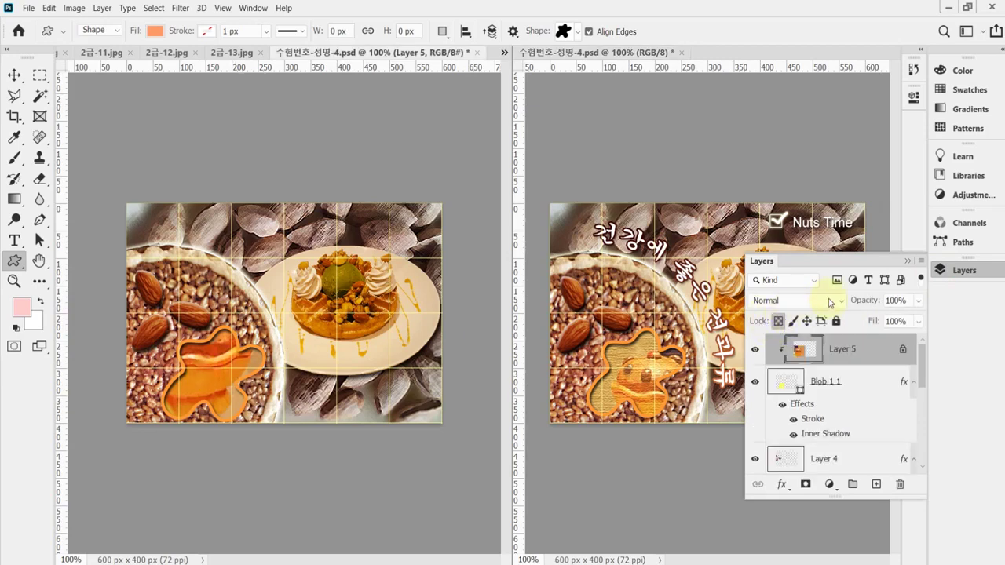
Scale the clipped dessert image to about 71% and move it within the blob to about X 195 px, Y 313.5 px
key(ctrl+t)
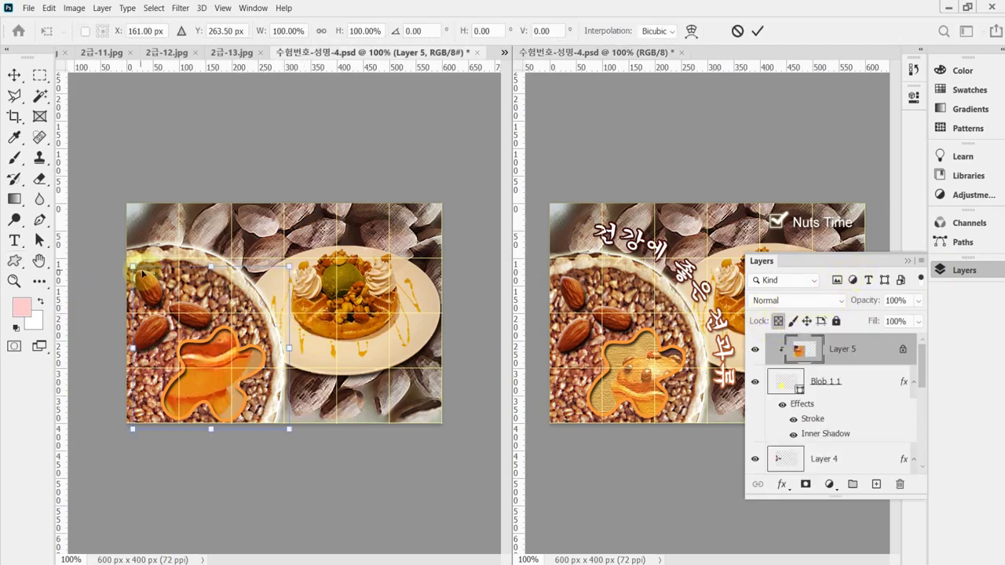
drag(133, 266, 143, 276)
drag(157, 298, 160, 296)
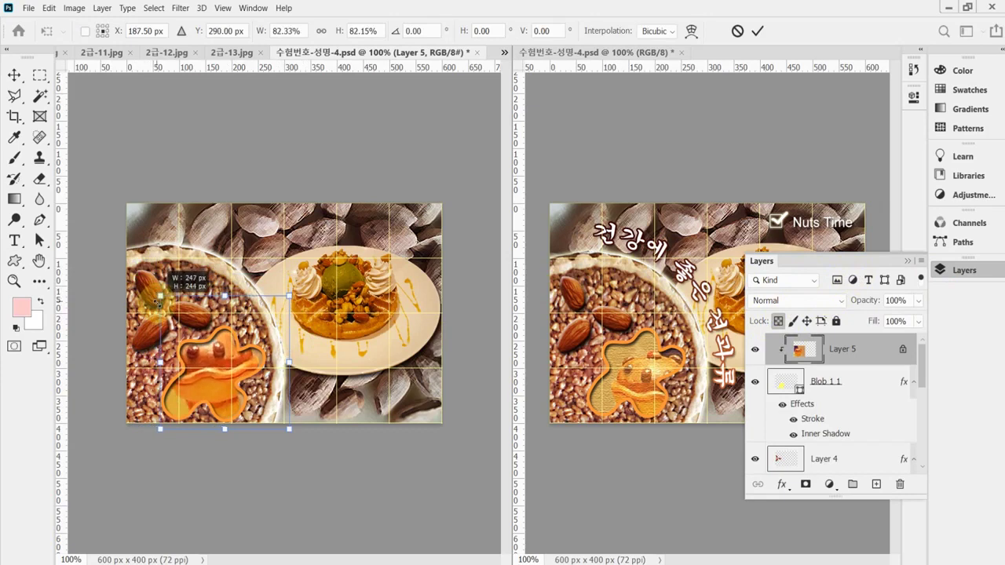
drag(234, 380, 225, 380)
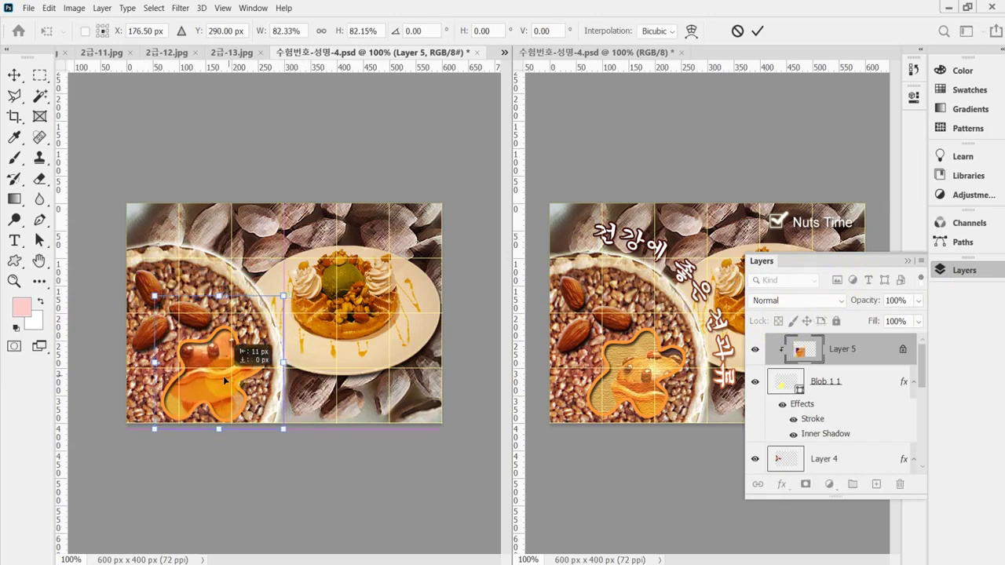
drag(155, 299, 169, 311)
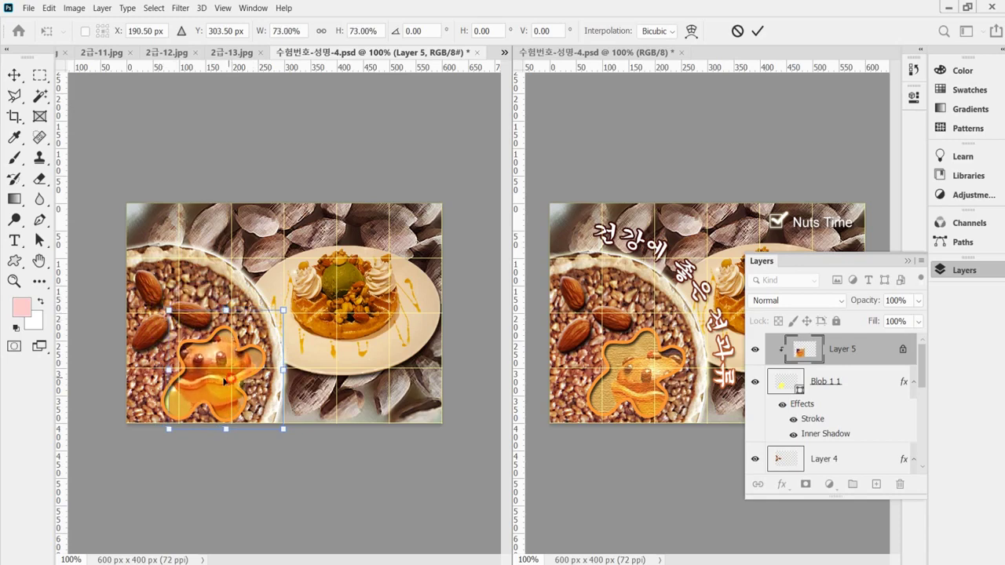
drag(224, 382, 224, 389)
drag(163, 321, 168, 325)
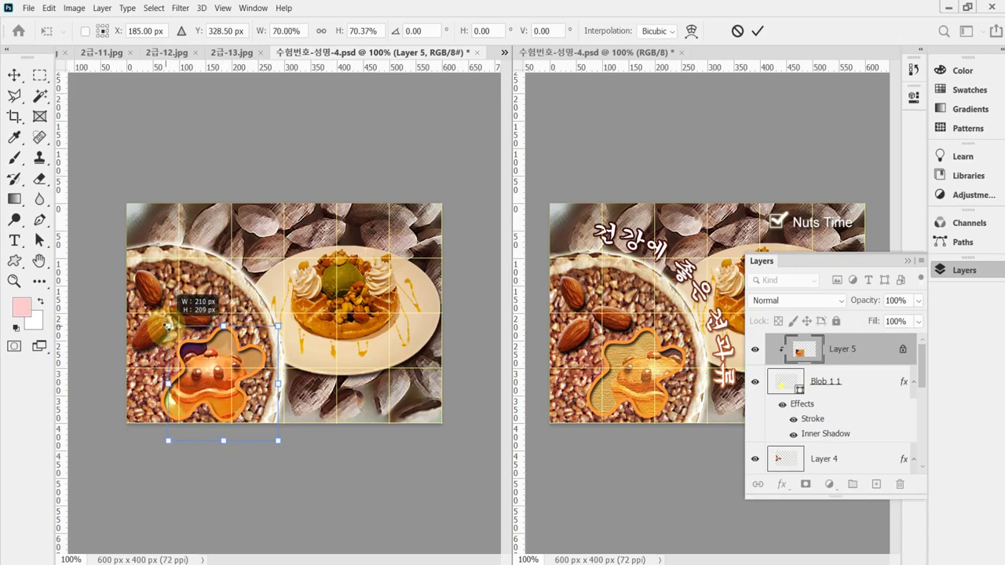
drag(169, 325, 164, 323)
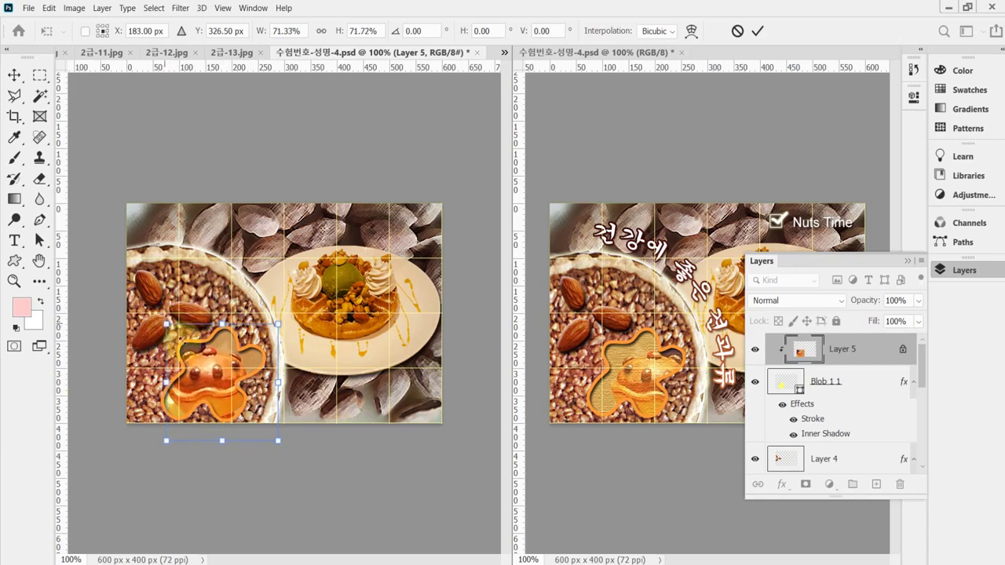
mouse_move(213, 376)
mouse_down()
mouse_move(231, 383)
mouse_move(203, 380)
mouse_move(225, 371)
mouse_up()
Flip the dessert image horizontally, fit it at about 70% scale around X 176 px, Y 332.5 px, apply the transform and save
right_click(215, 383)
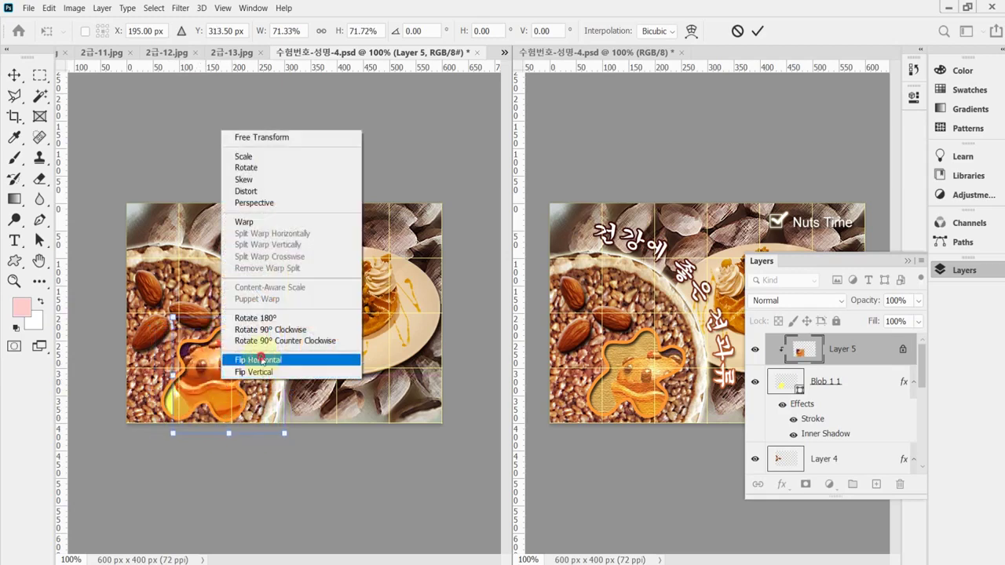
click(262, 355)
drag(234, 384, 221, 389)
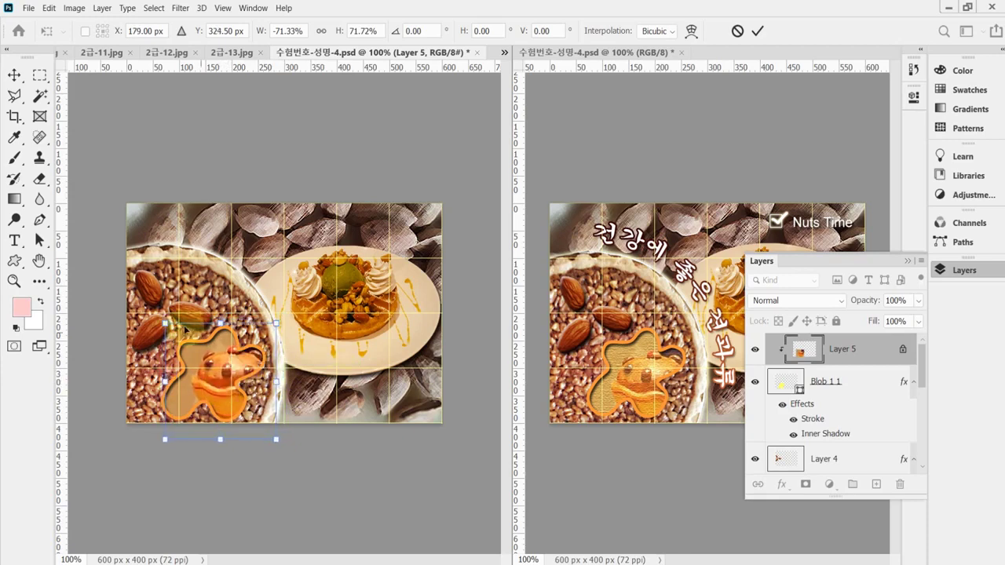
drag(165, 323, 167, 325)
drag(229, 377, 225, 382)
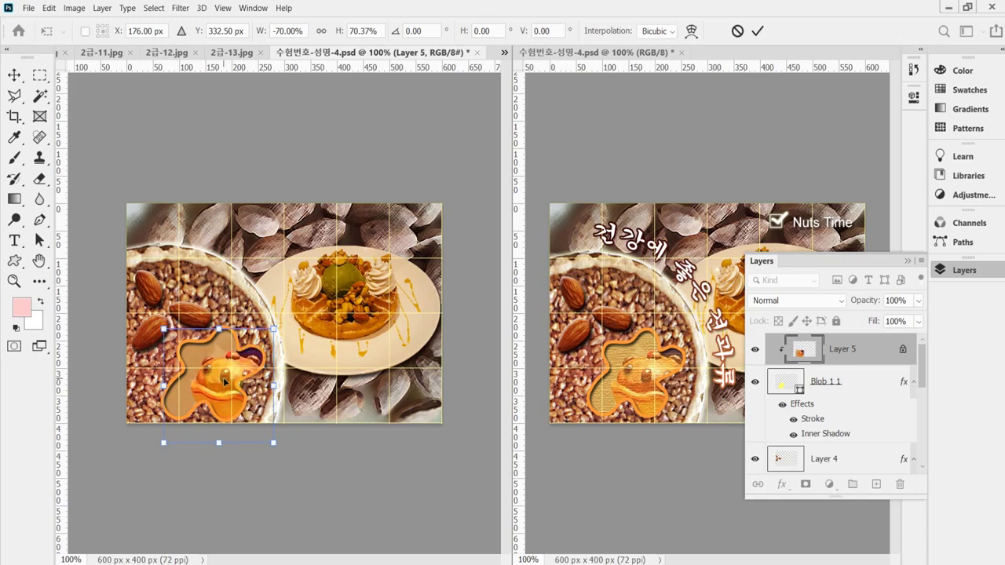
key(Return)
key(u)
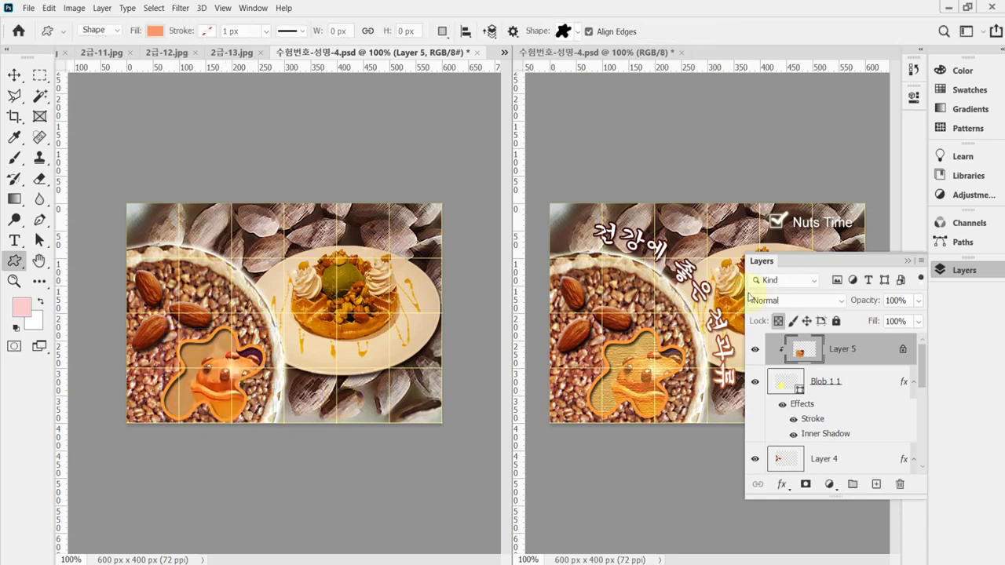
key(ctrl+s)
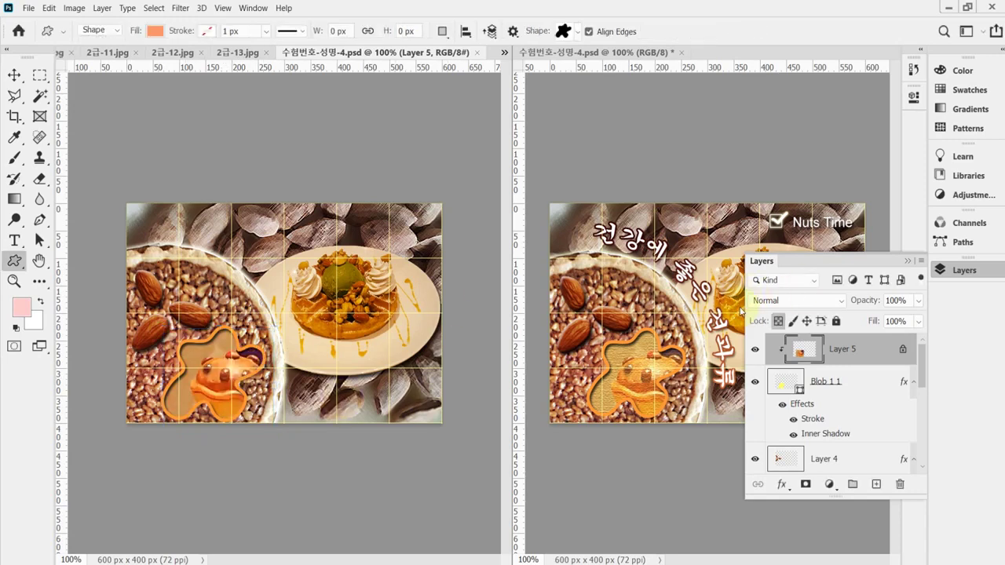
Apply the Texturizer filter to the dessert image with Canvas texture, 100% scaling, relief 4 and light from Top
click(181, 10)
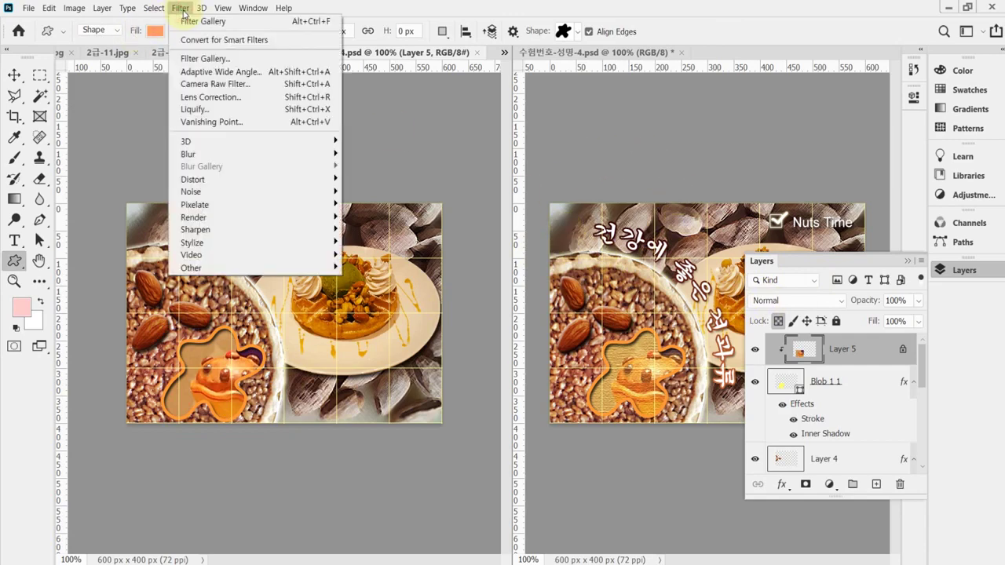
click(198, 58)
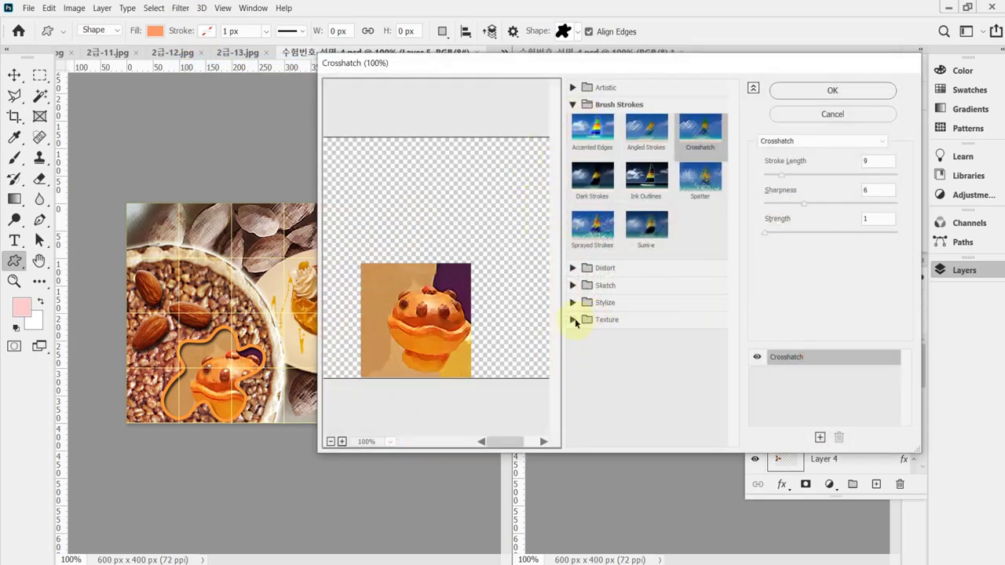
click(574, 320)
click(701, 397)
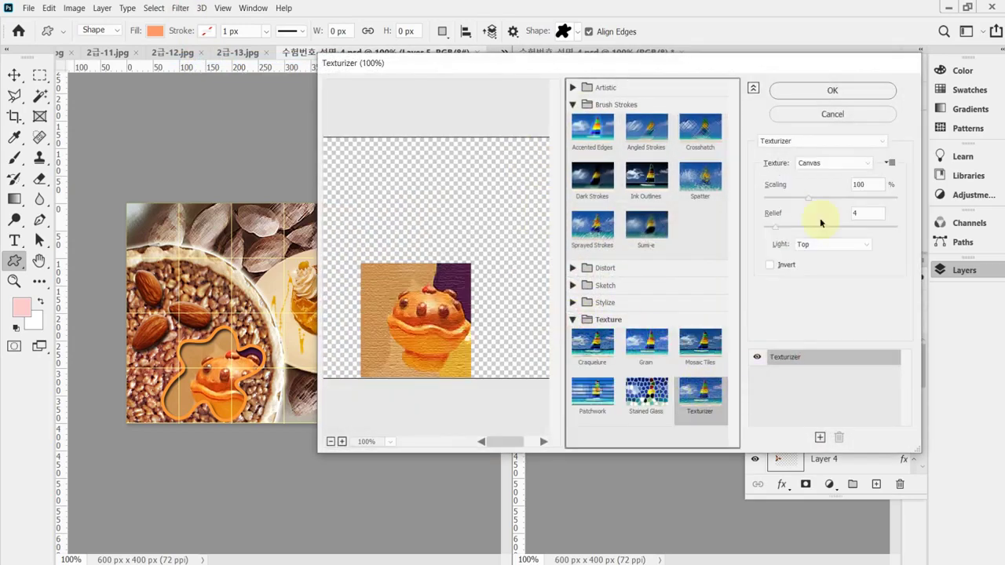
click(834, 91)
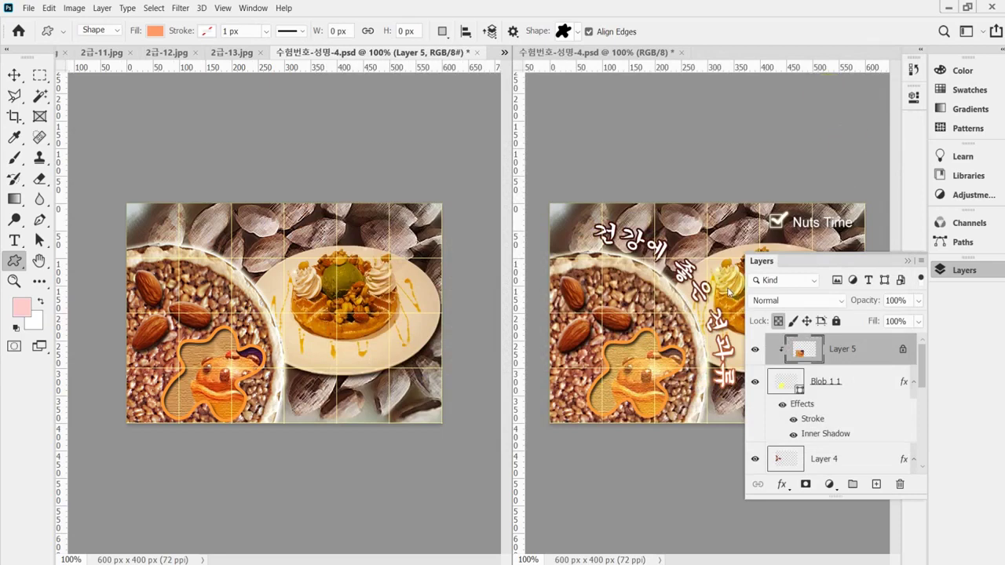
Set the clipped dessert image layer's opacity to 80%
click(861, 304)
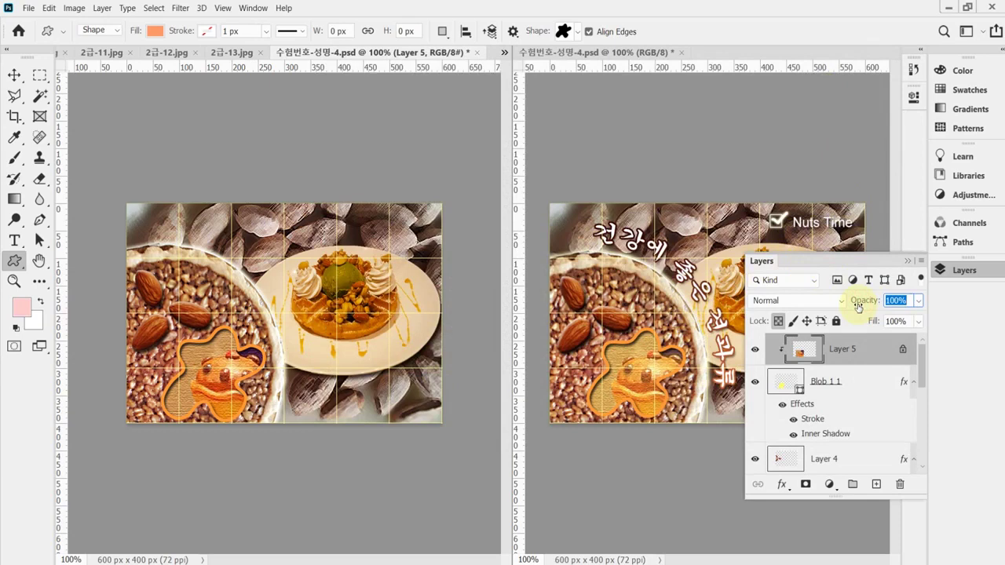
text(80)
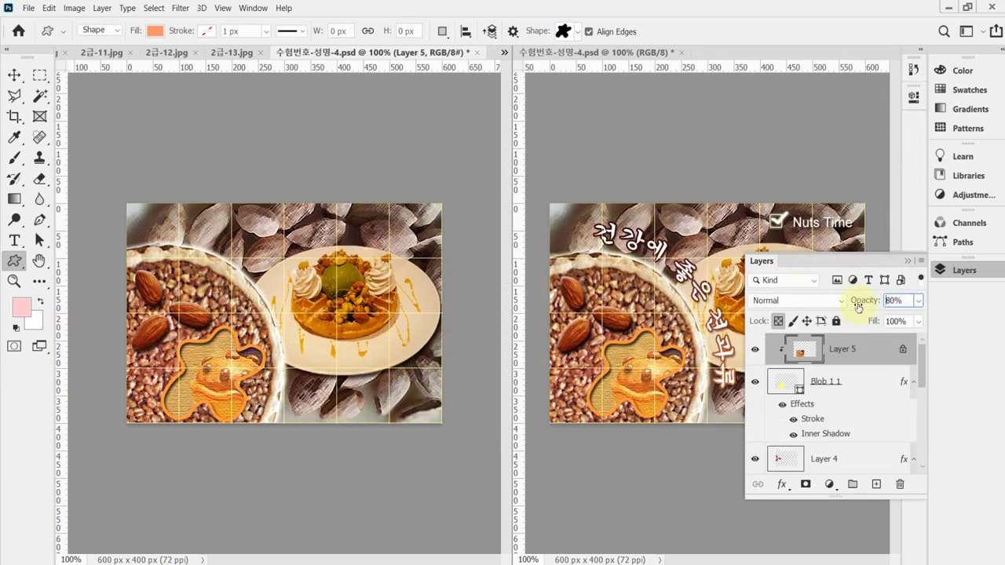
key(Return)
click(965, 270)
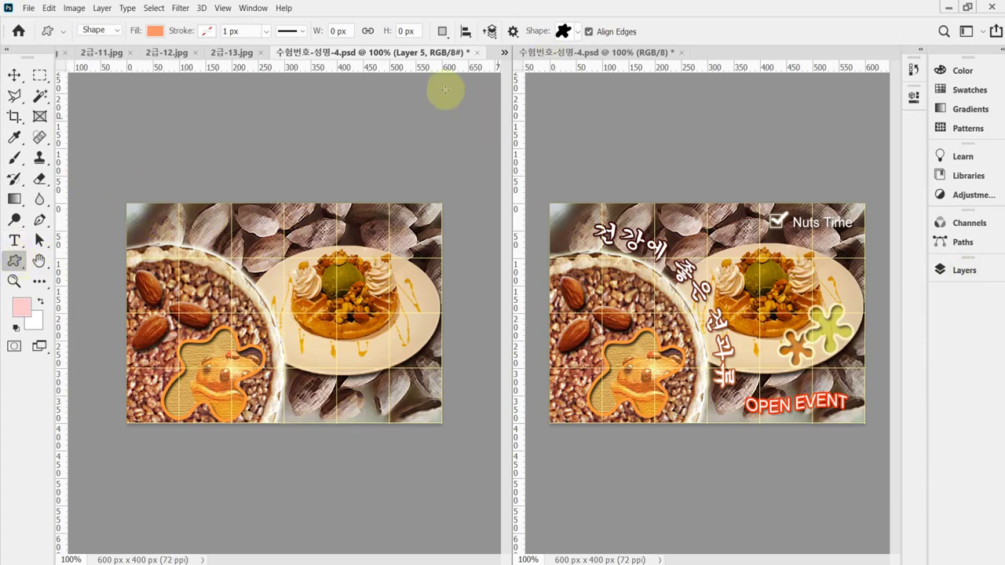
Draw a five-armed Blob 2 custom shape about 67 px wide and 64 px high on the plate below the waffle
click(579, 31)
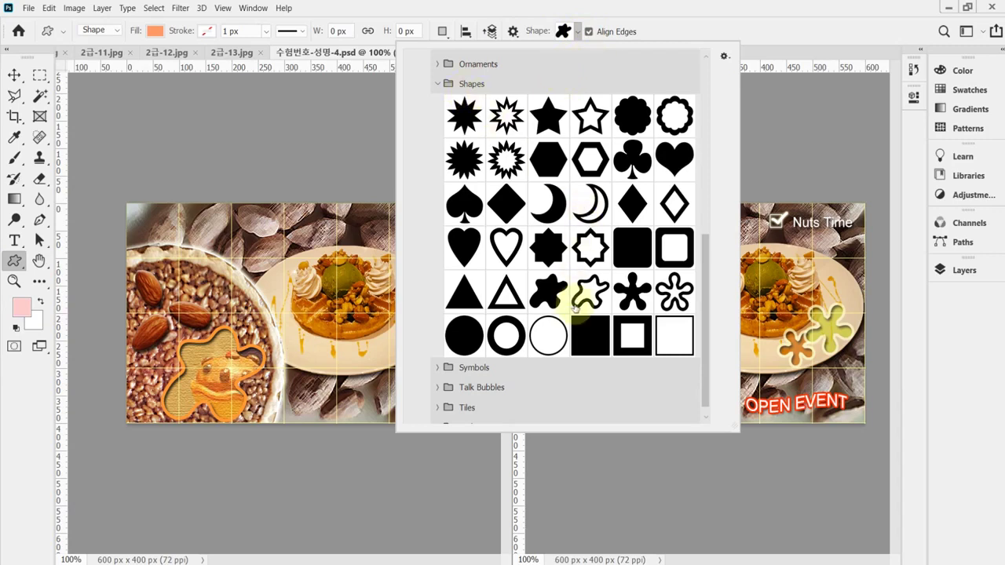
click(625, 300)
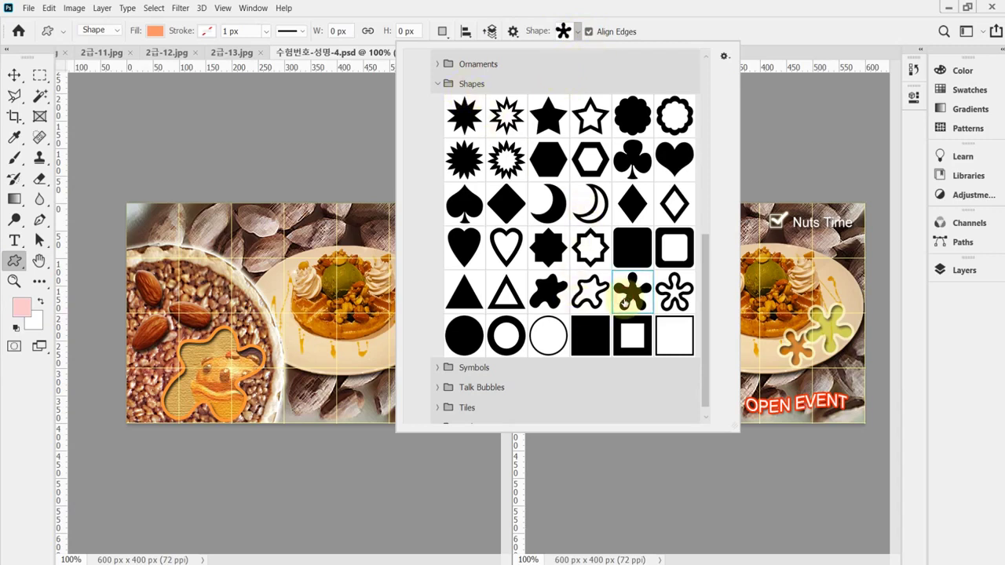
click(537, 17)
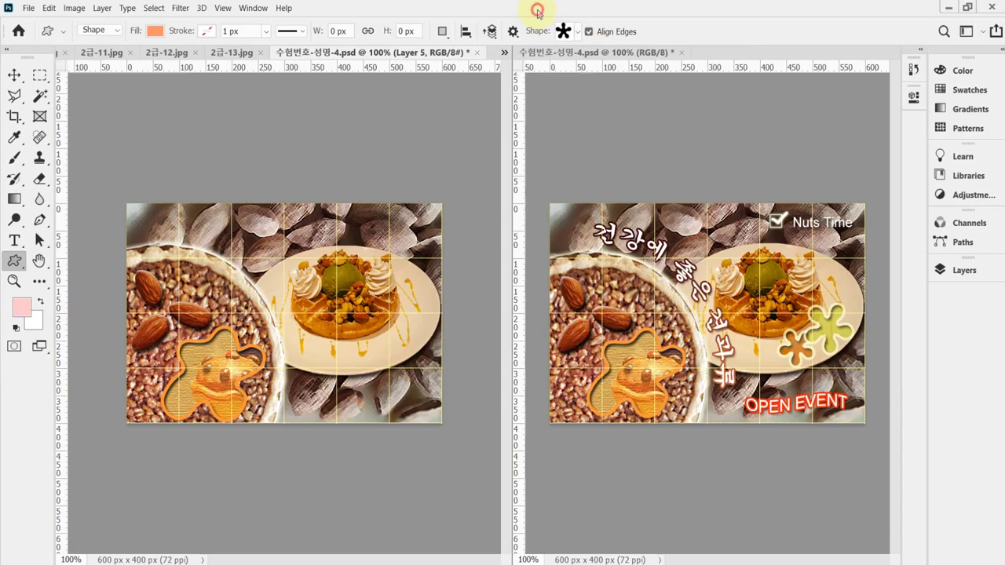
click(358, 360)
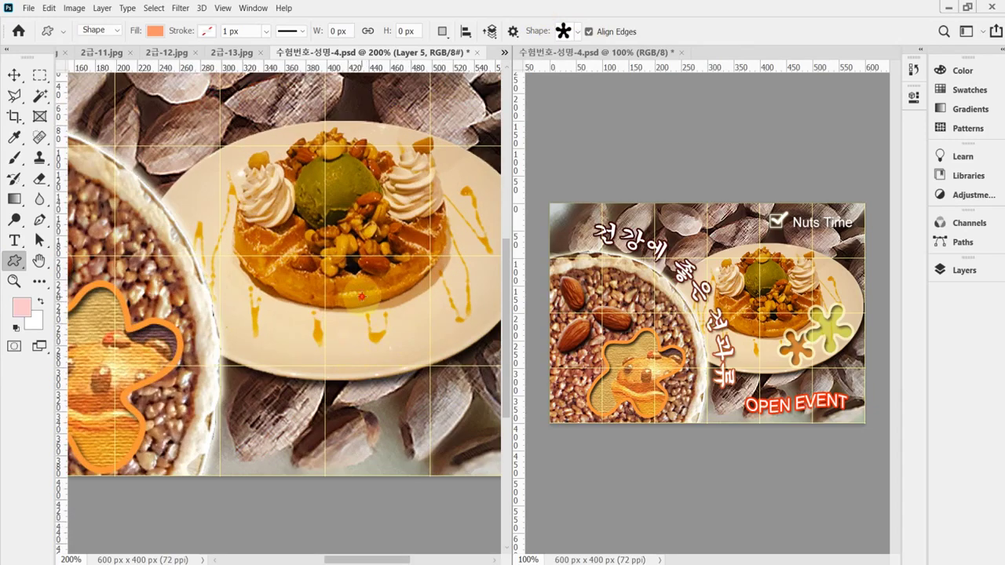
drag(361, 296, 428, 368)
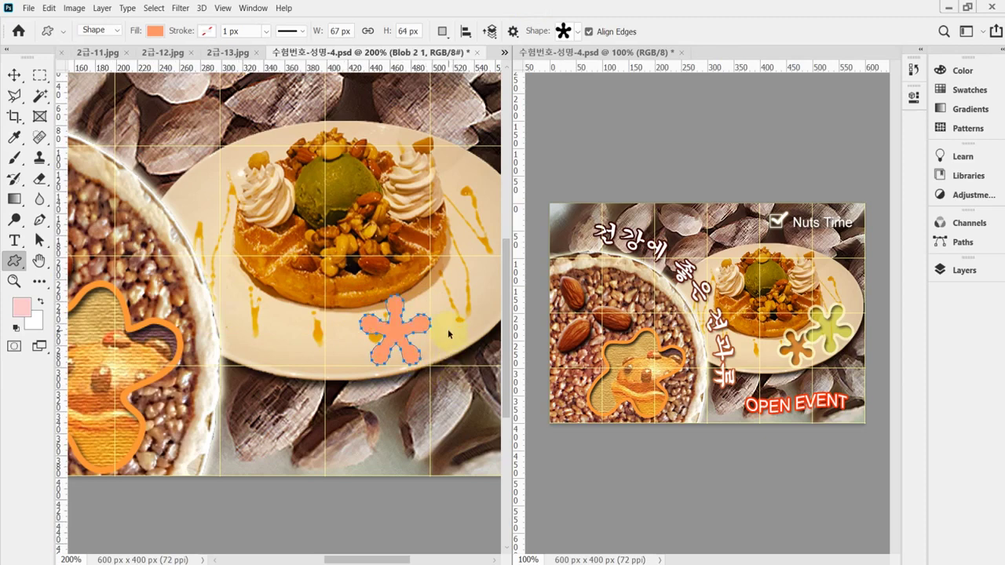
Rotate the new blob shape to about -22° and move it to about X 468 px, Y 262 px
key(ctrl+t)
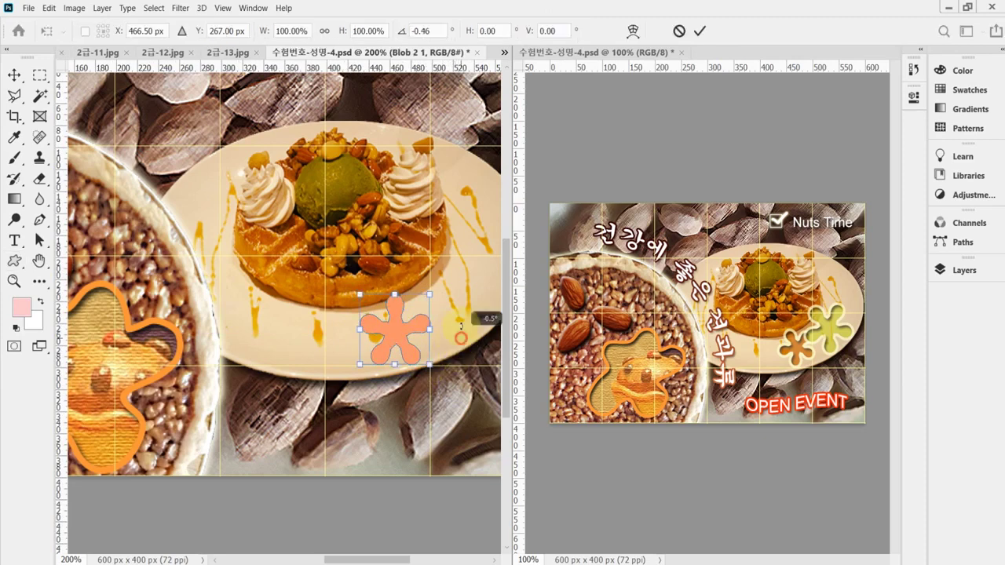
drag(468, 339, 457, 311)
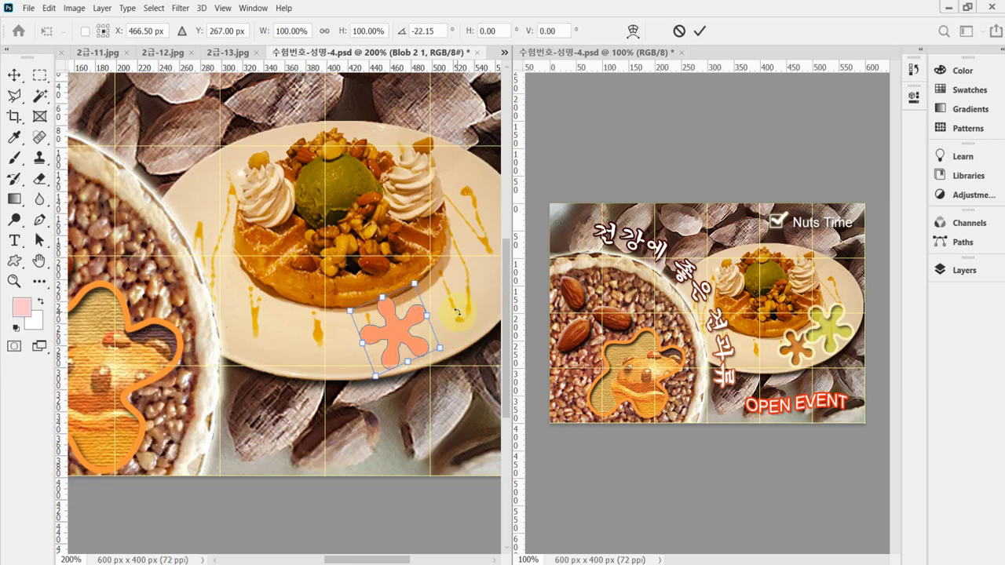
drag(413, 341, 415, 333)
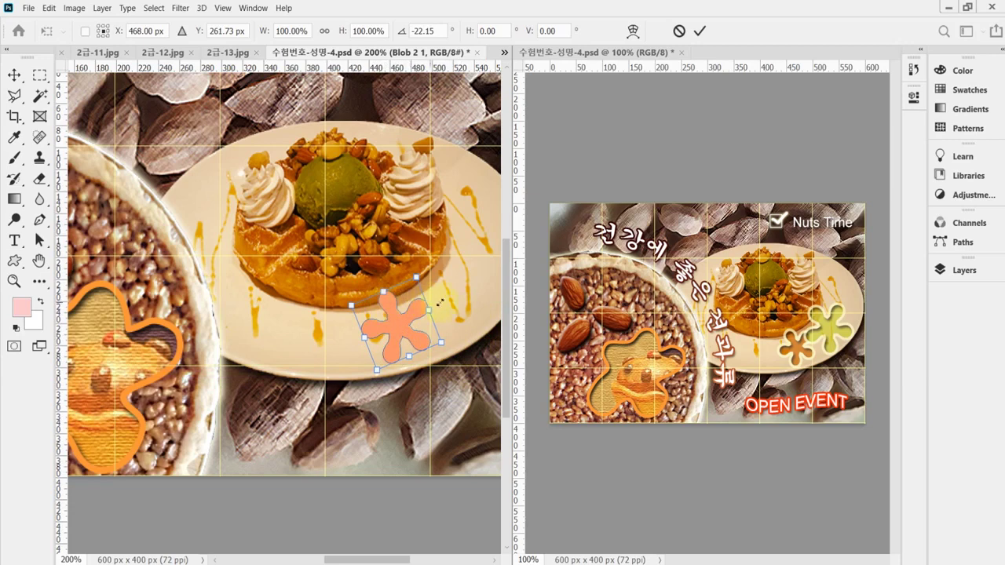
key(Return)
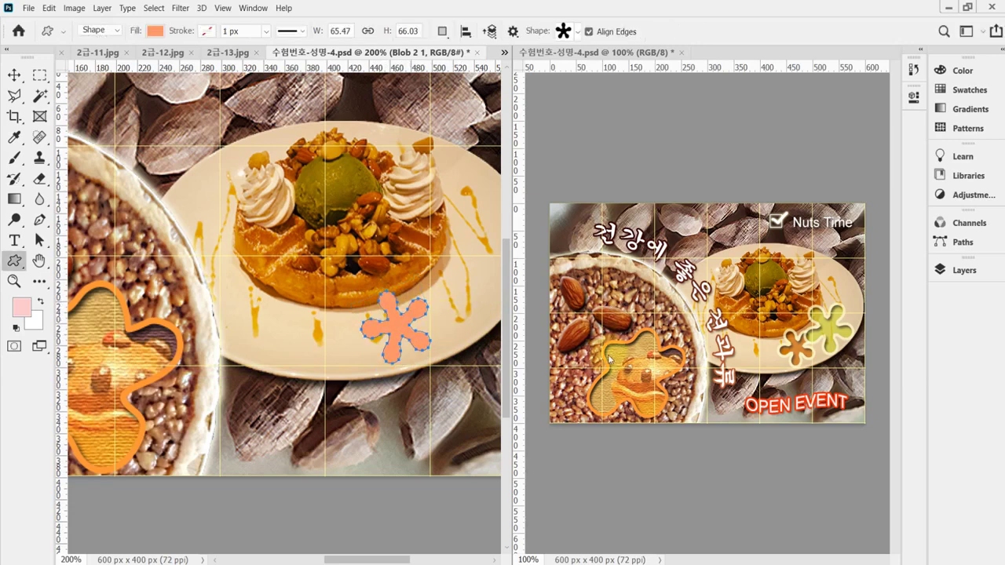
Set the five-armed blob's fill color to #cc6600
click(962, 270)
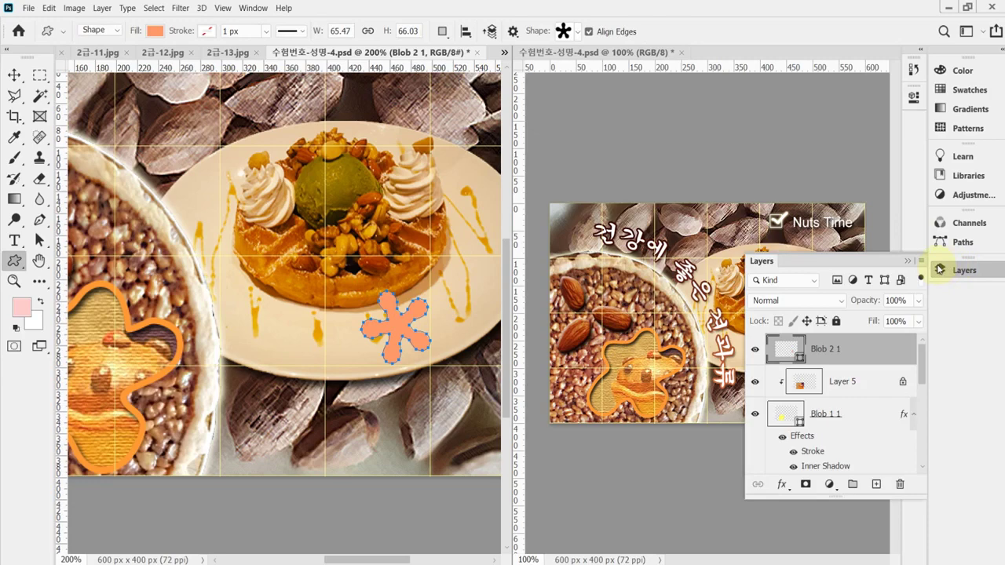
ctrl+click(794, 351)
double_click(793, 351)
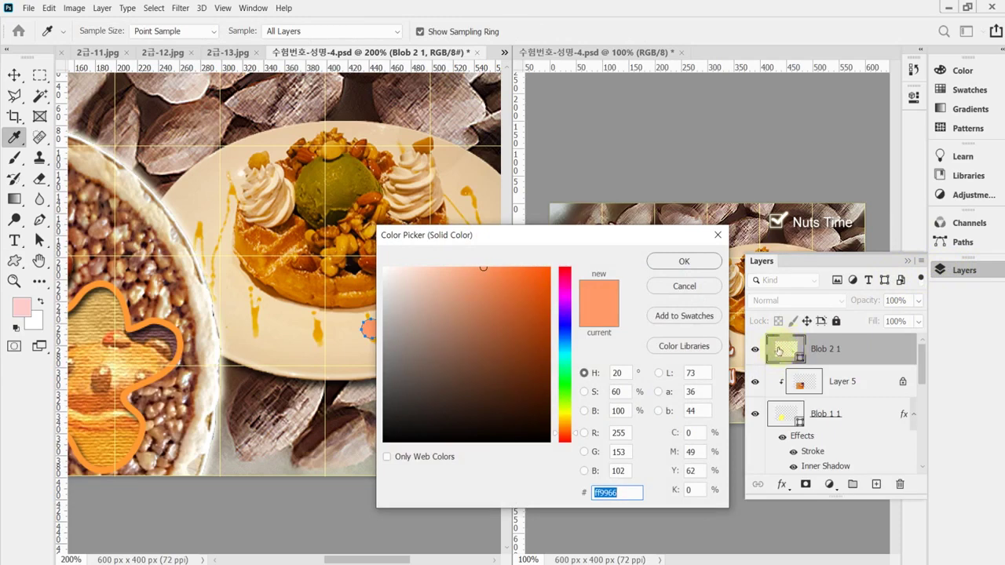
text(c)
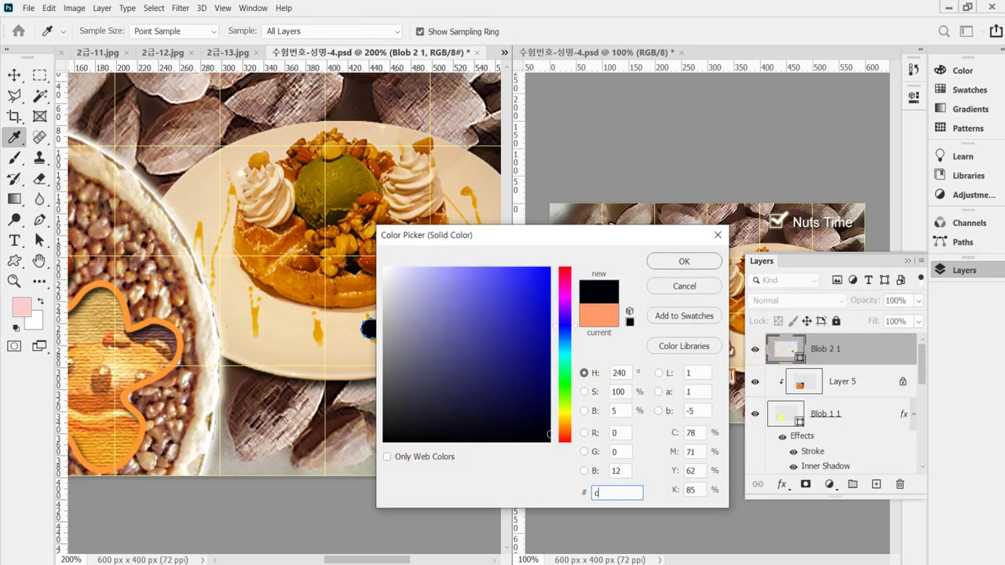
text(c6600)
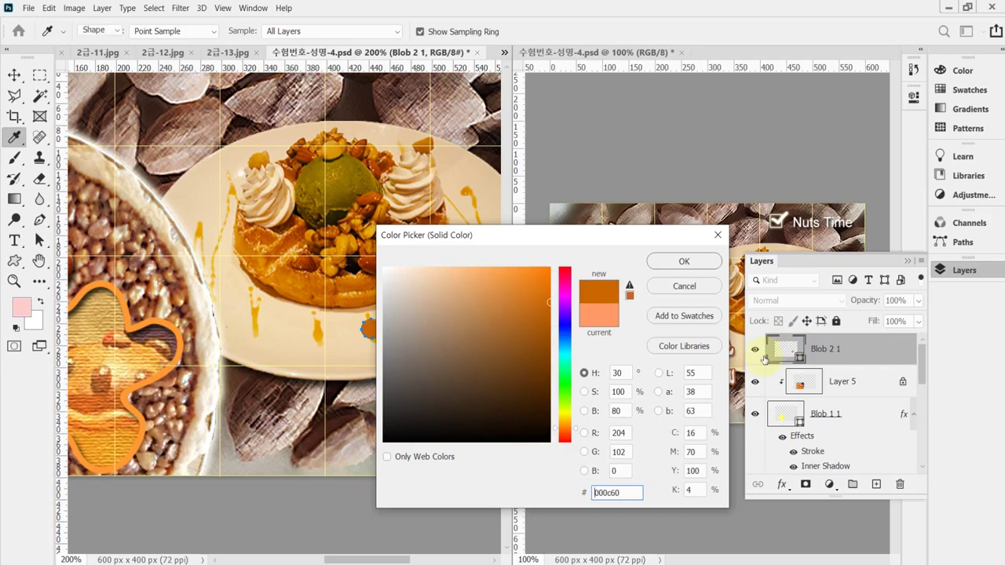
key(Return)
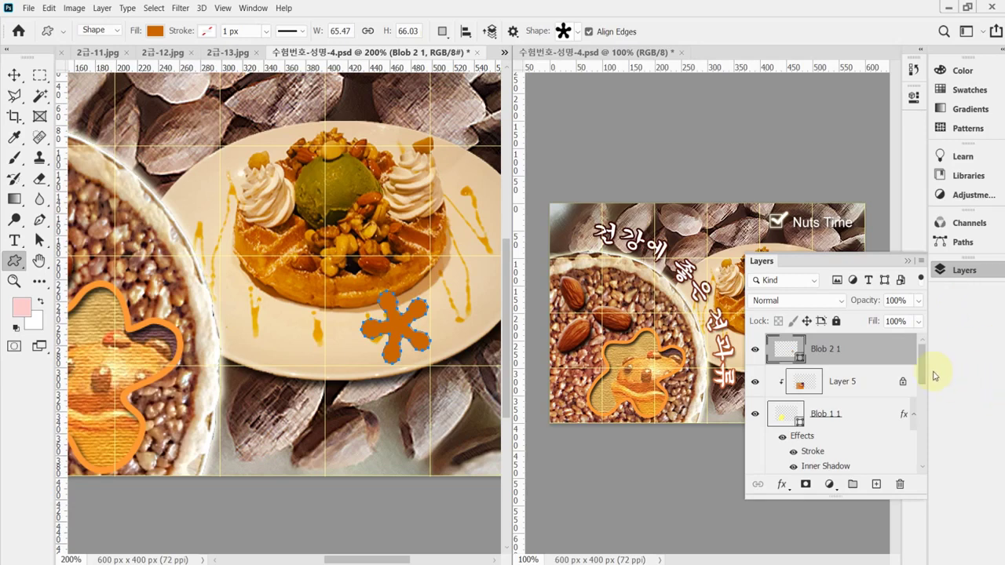
Add a 5 px outside Stroke in color #ffffcc to the five-armed blob
click(782, 484)
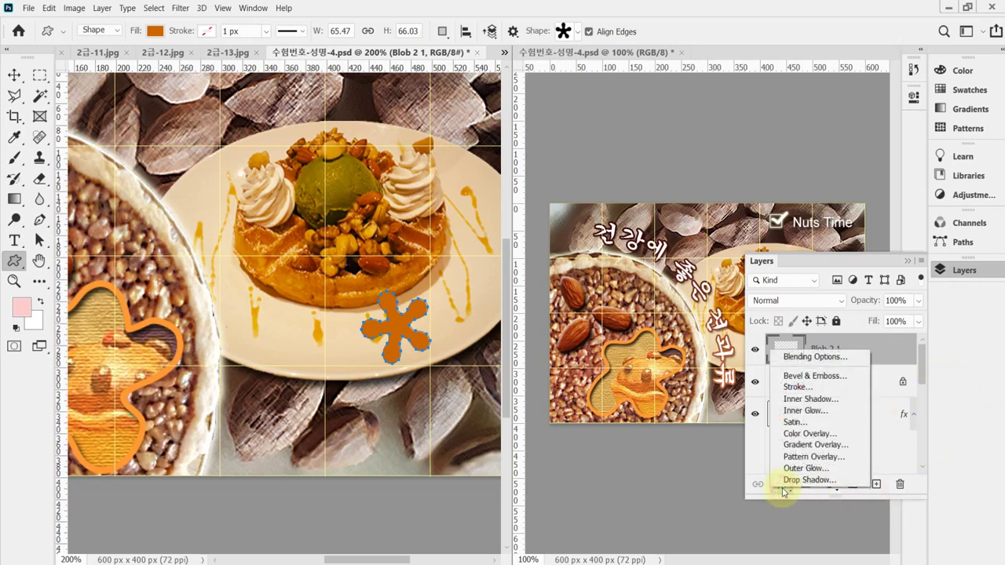
click(823, 386)
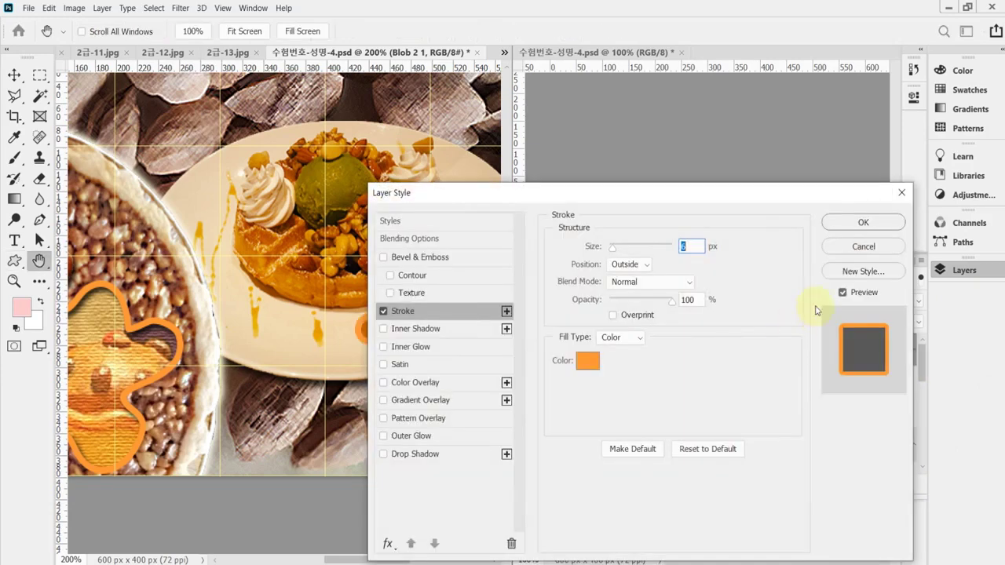
text(5)
click(579, 360)
text(ff)
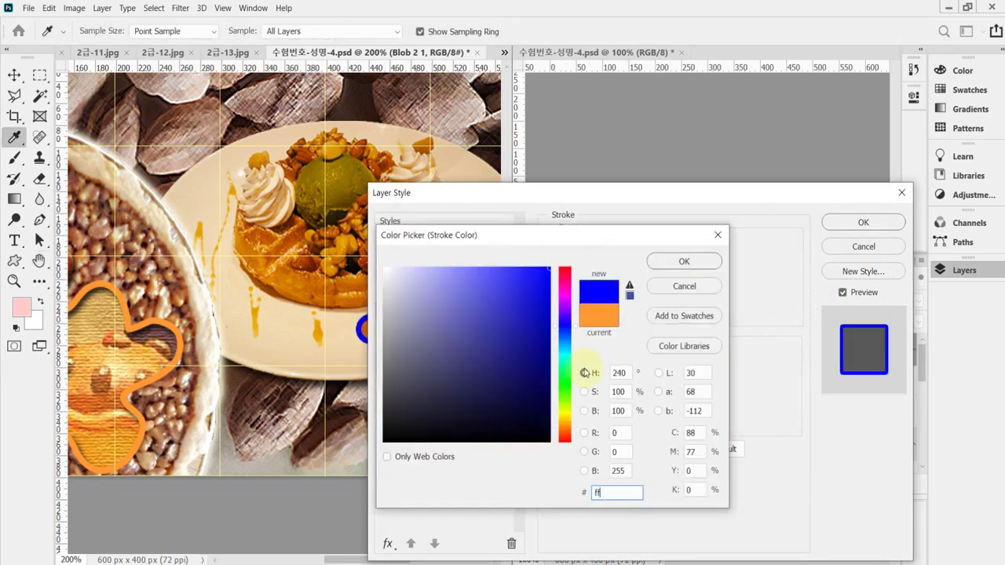
text(ffcc)
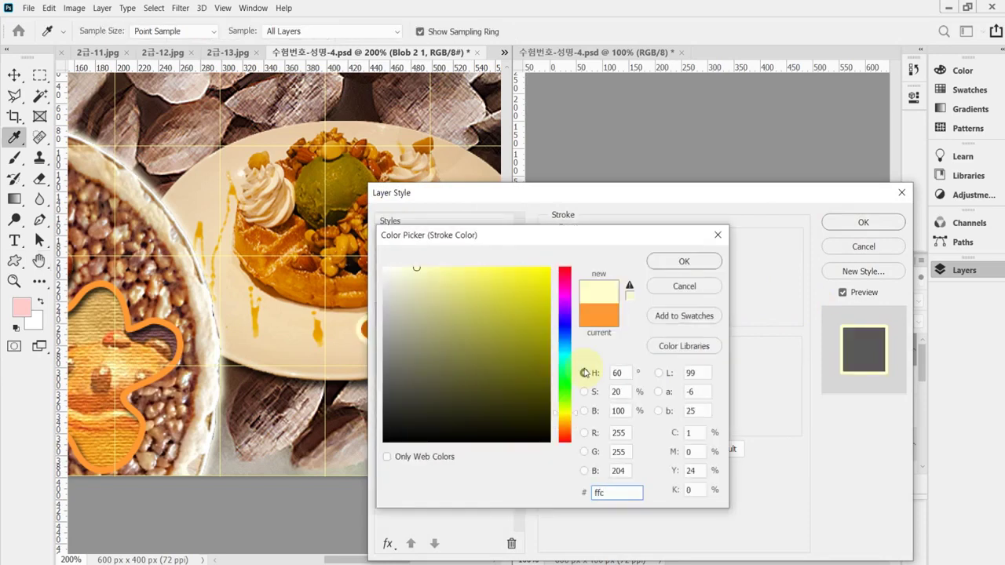
key(Return)
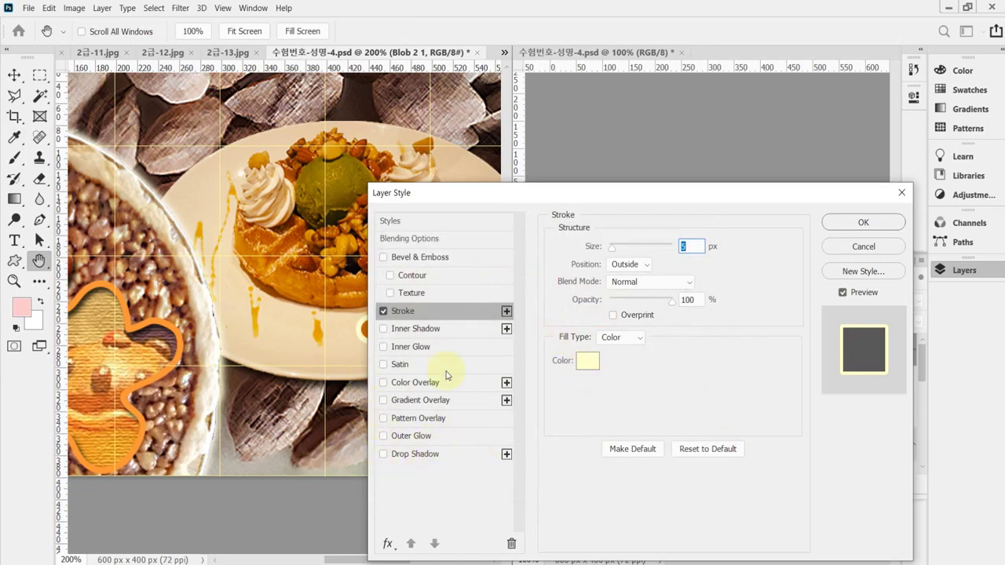
Add an Inner Shadow with the default settings to the five-armed blob and apply the layer style
click(436, 328)
drag(443, 196, 585, 192)
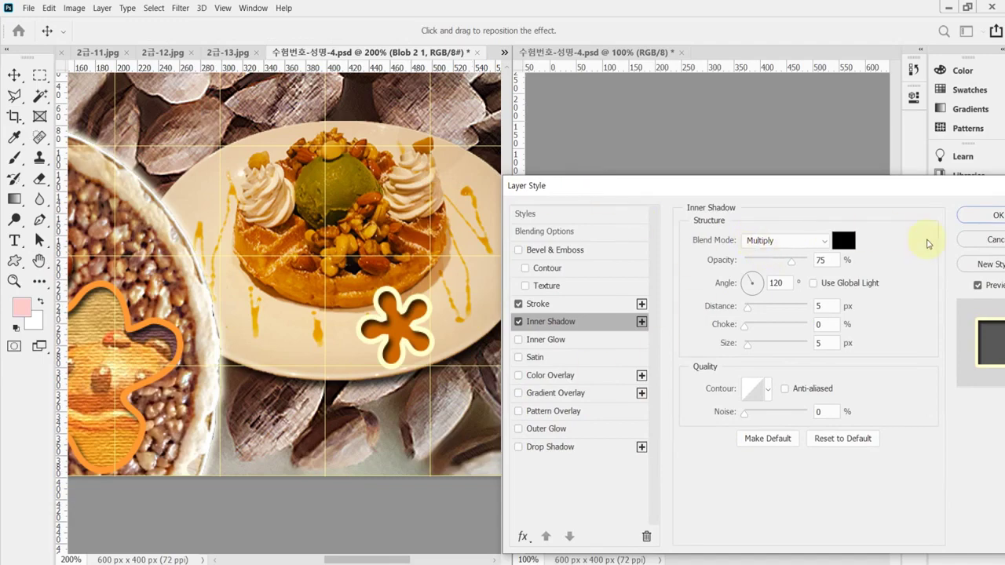
click(987, 214)
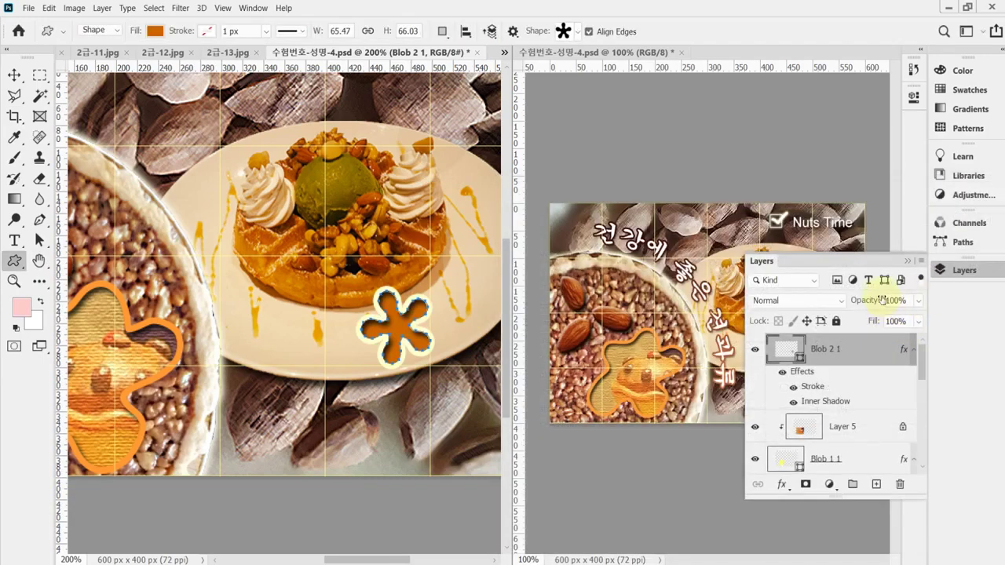
Set the five-armed blob layer's opacity to 70% and save the document
click(874, 302)
text(70)
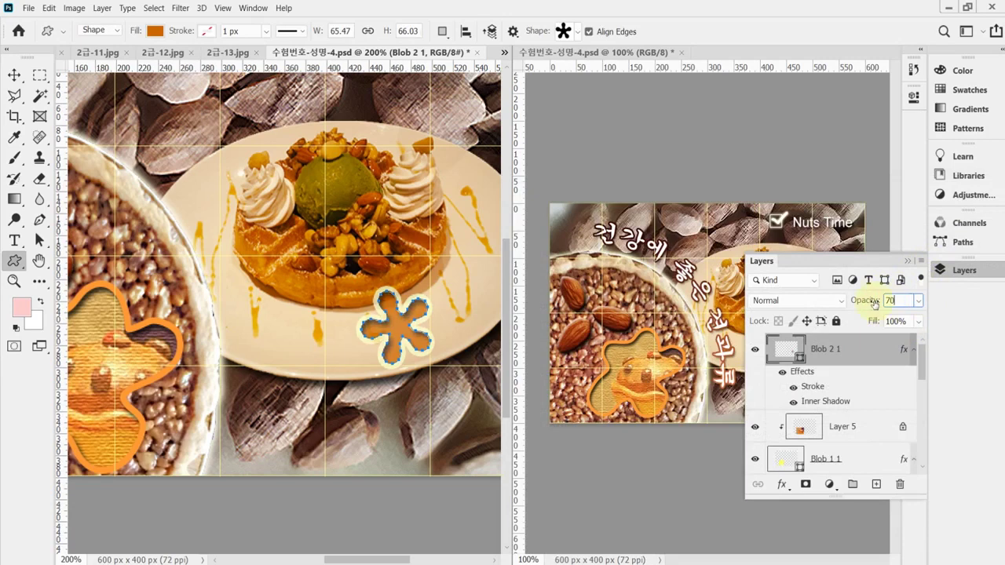
key(Return)
key(ctrl+s)
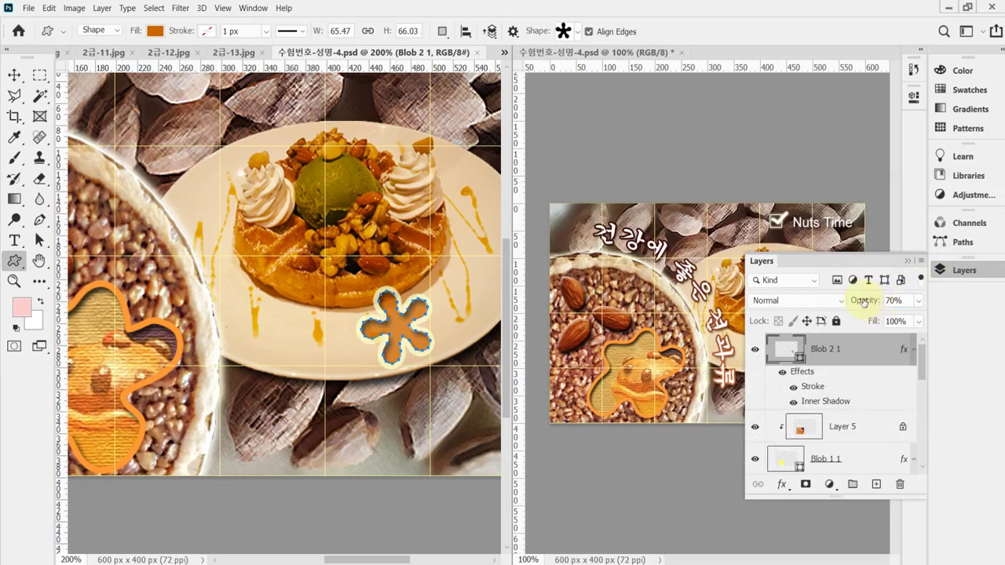
Duplicate the five-armed blob, move the copy up and to the right on the plate, and enlarge it to about 118%
click(944, 270)
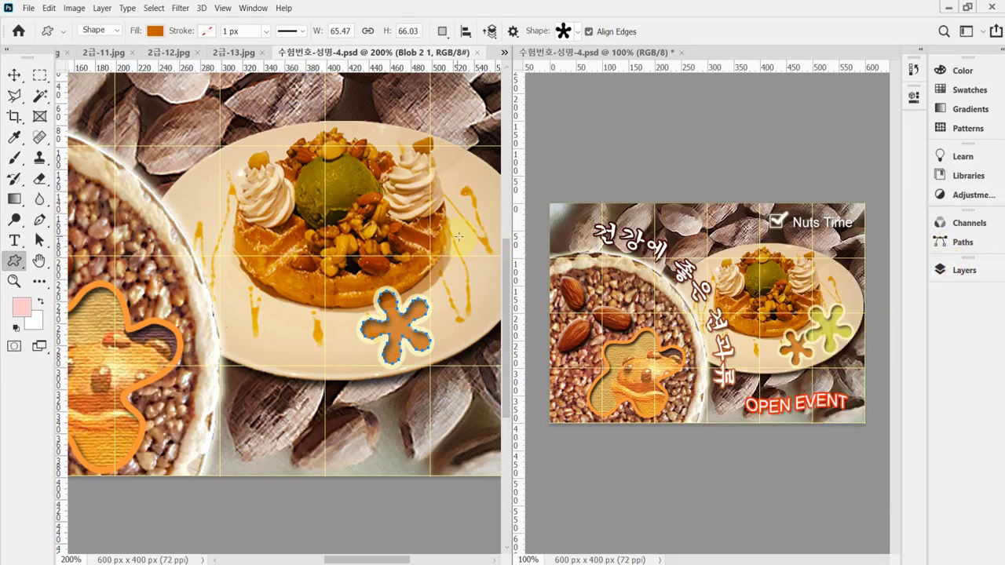
drag(480, 343, 395, 328)
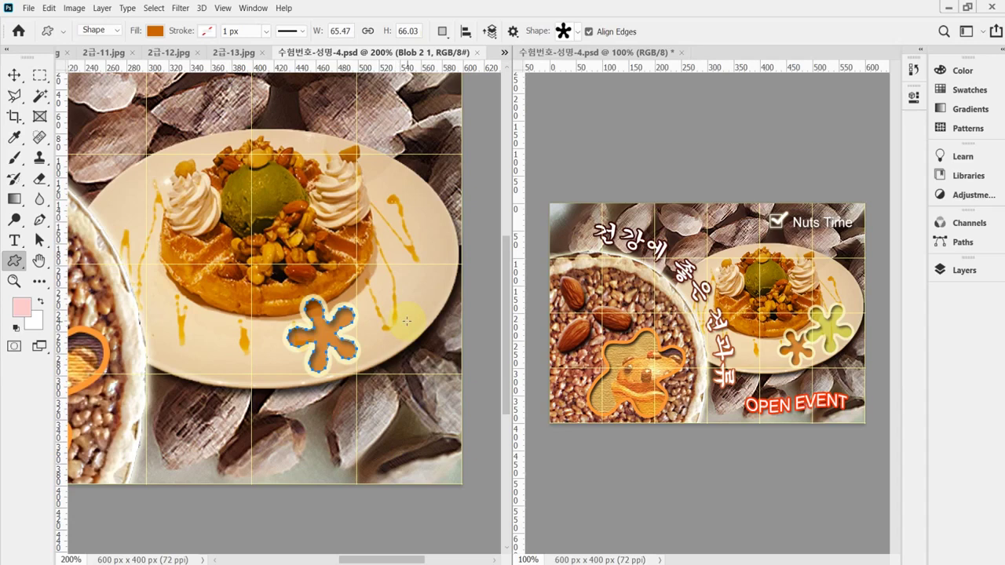
key(ctrl+j)
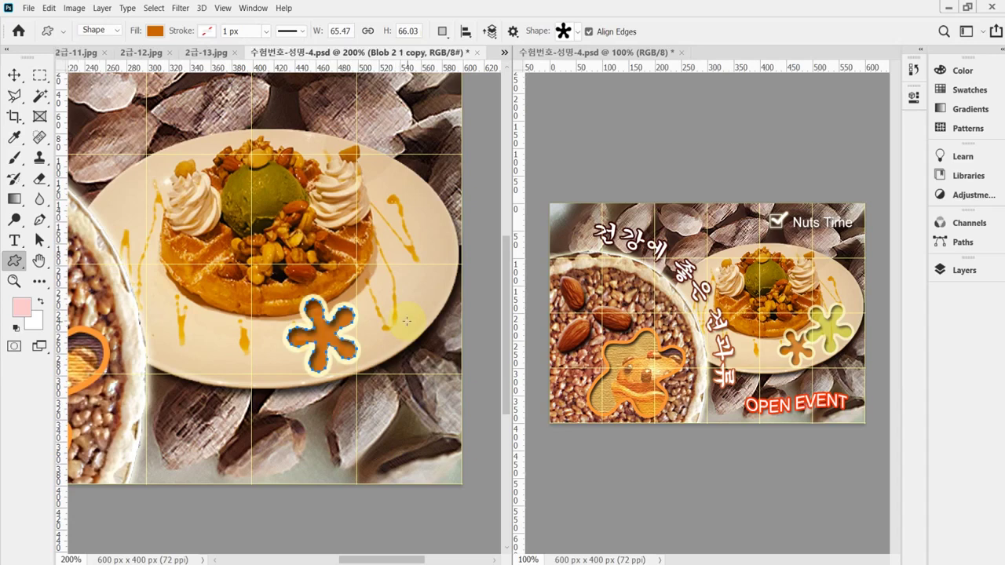
key(ctrl+t)
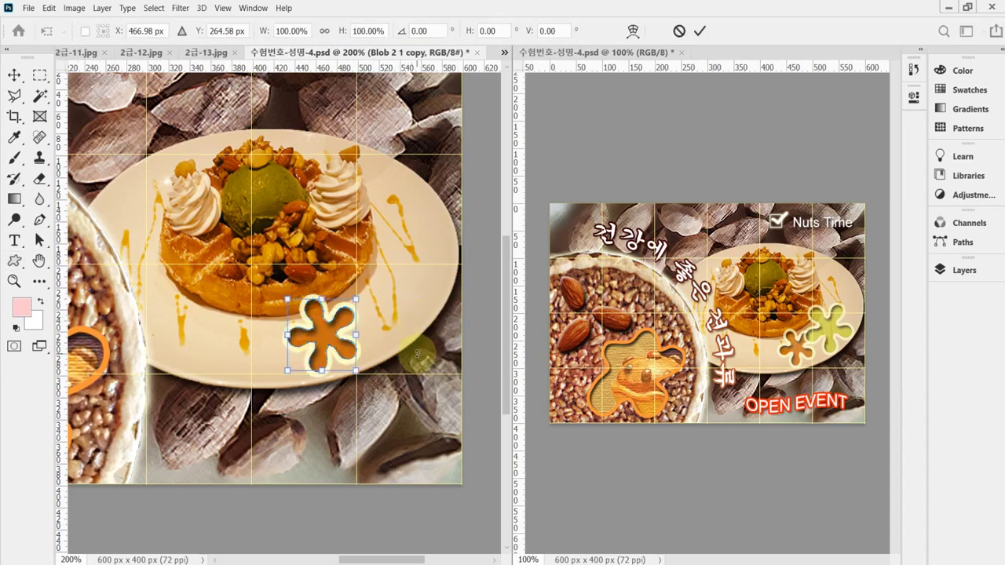
drag(329, 350, 390, 344)
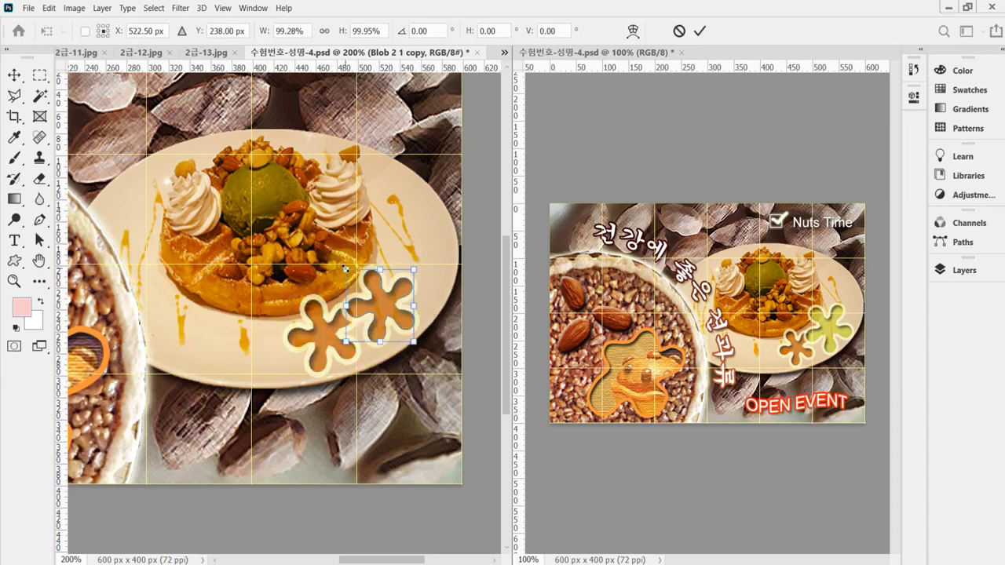
drag(345, 270, 333, 256)
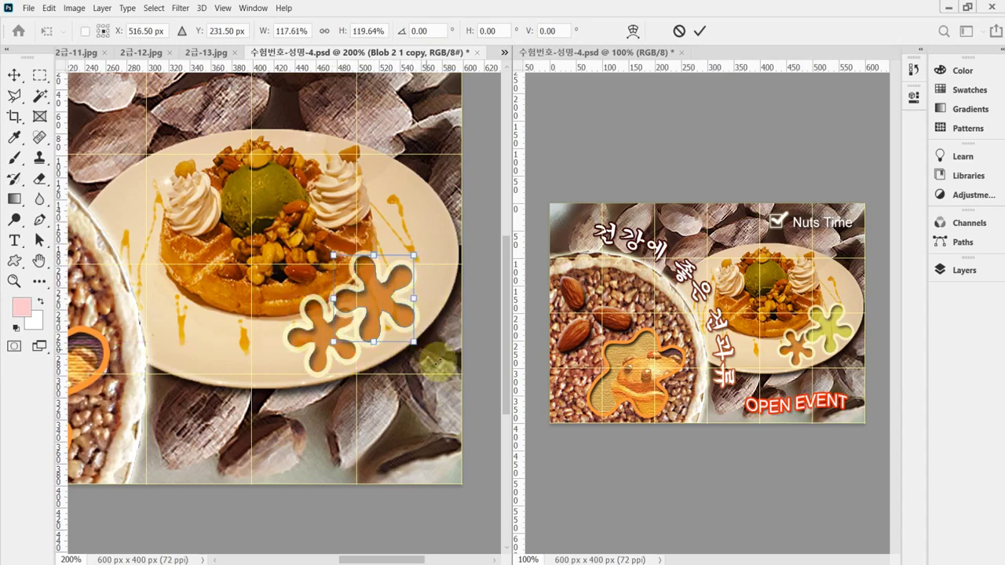
Rotate the blob copy to about -21.5°, enlarge it to about 89 px wide and high, place it around X 523 px, Y 232 px, and apply the transform
drag(433, 359, 448, 341)
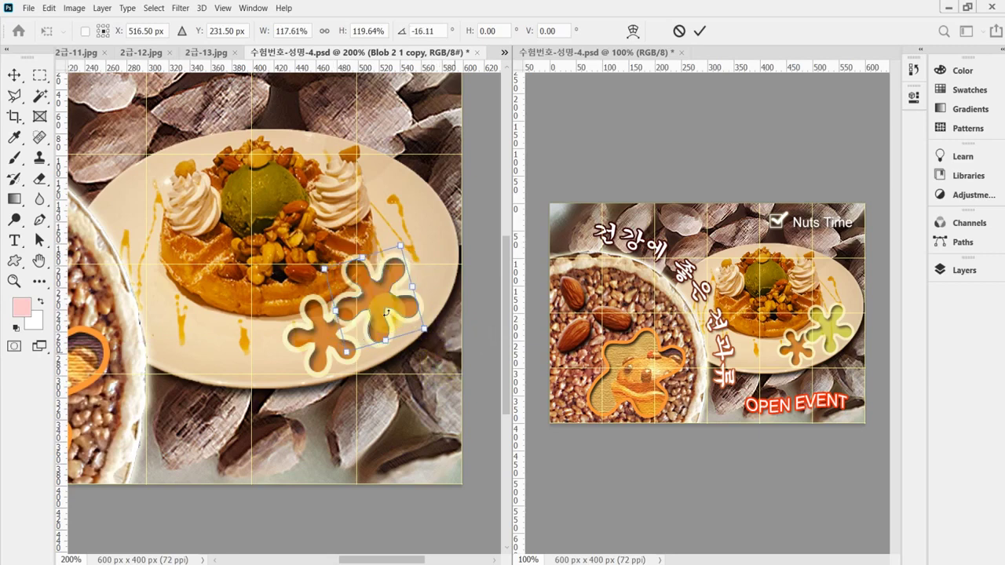
drag(380, 315, 387, 320)
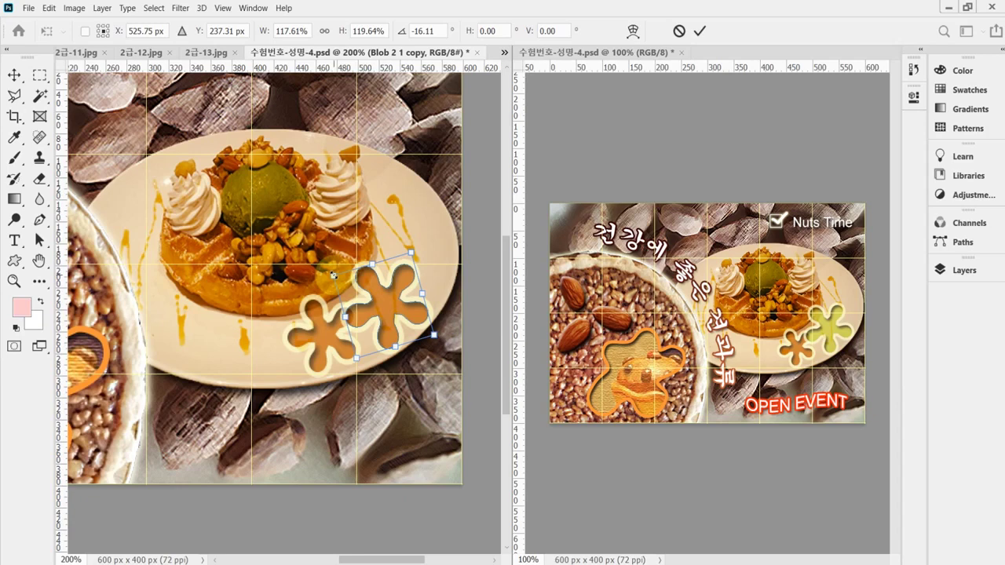
drag(333, 275, 322, 267)
drag(427, 398, 436, 390)
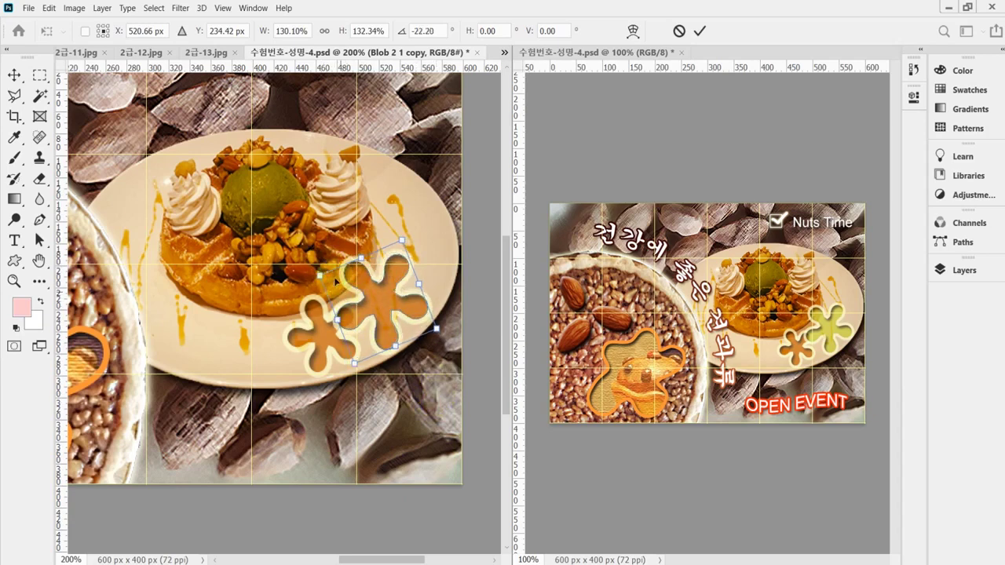
drag(320, 274, 394, 380)
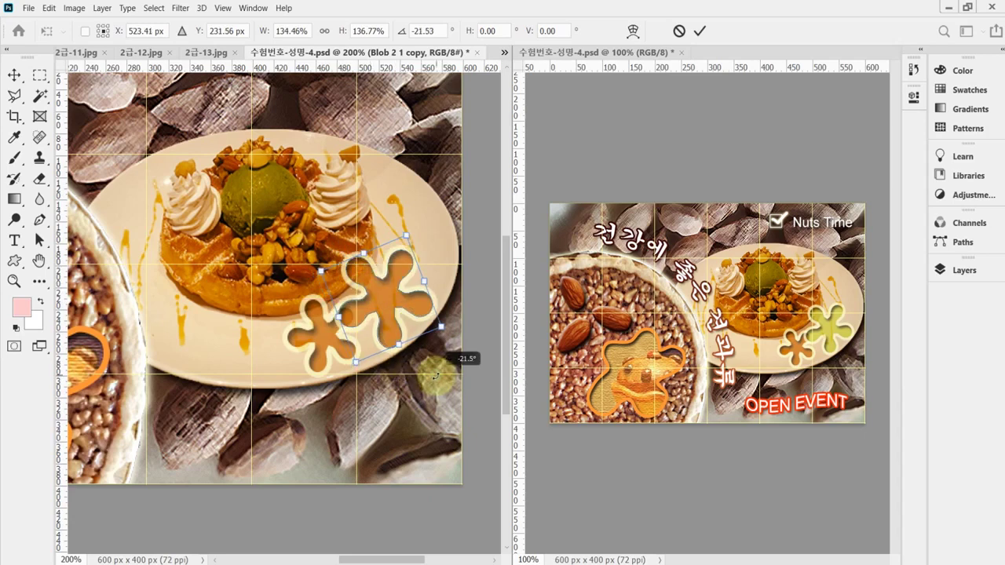
drag(456, 344, 457, 344)
key(Return)
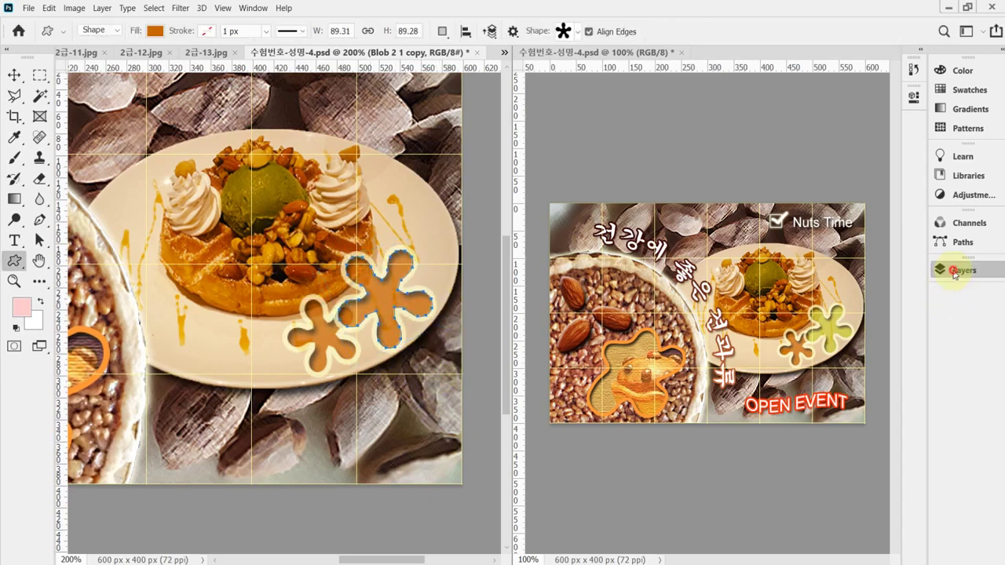
click(950, 269)
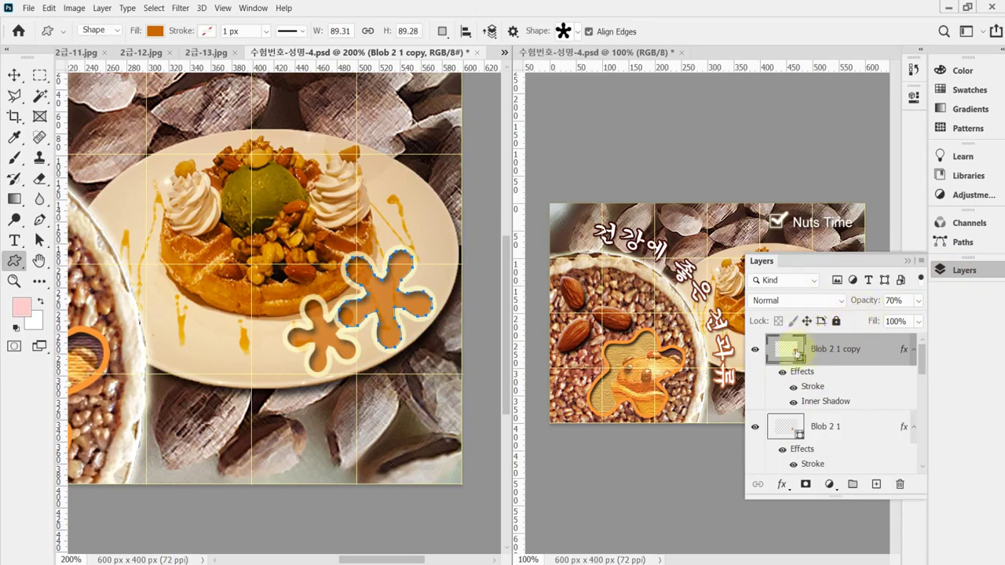
Change the enlarged blob copy's fill color to #cccc33 and save the document
double_click(787, 354)
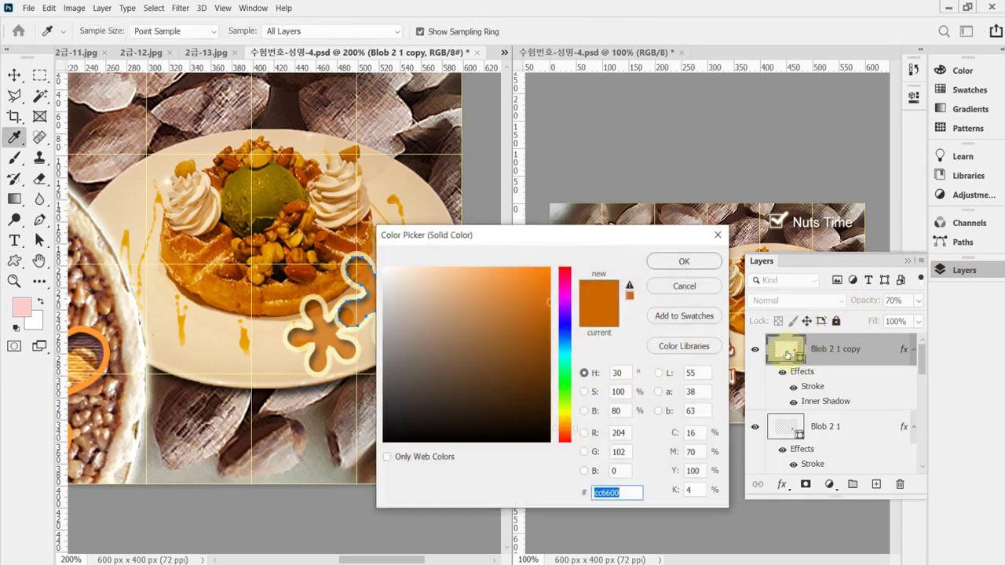
text(cc33)
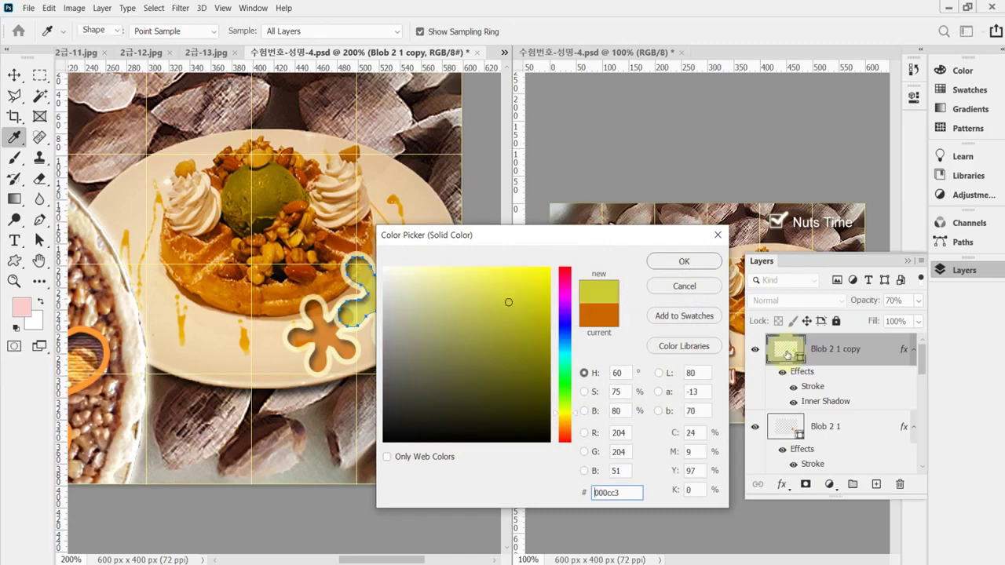
key(Return)
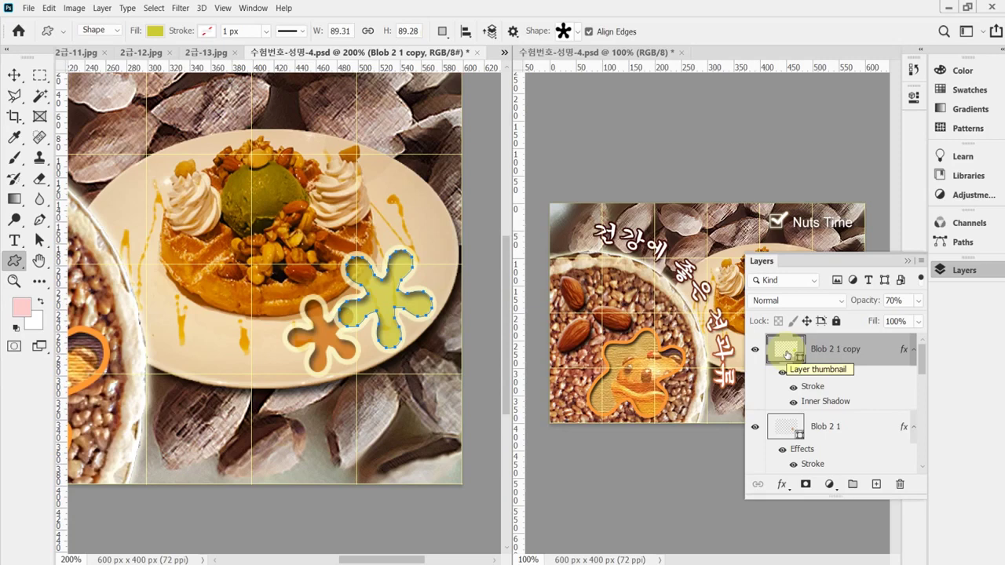
click(959, 270)
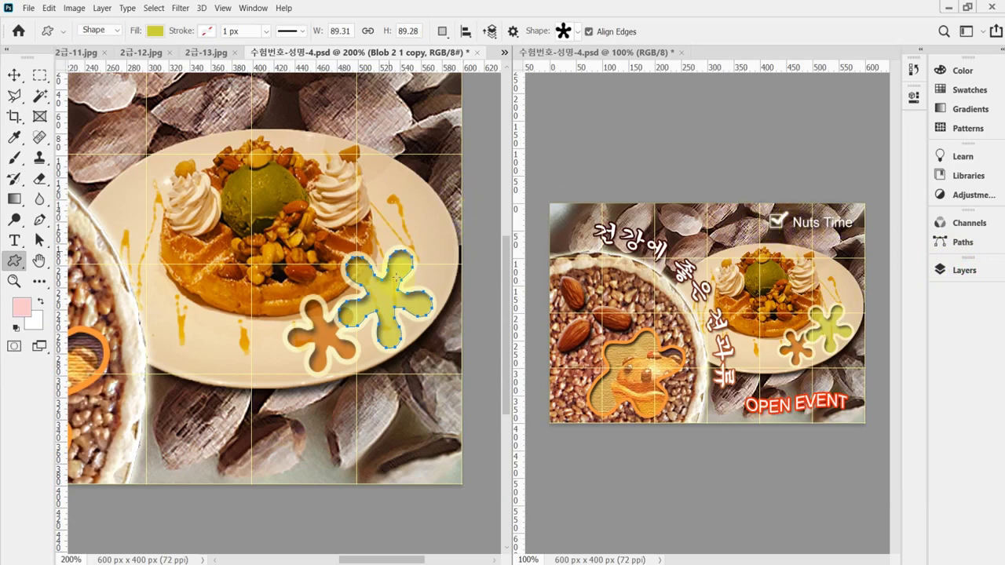
scroll(386, 245, up, 2)
scroll(386, 244, up, 1)
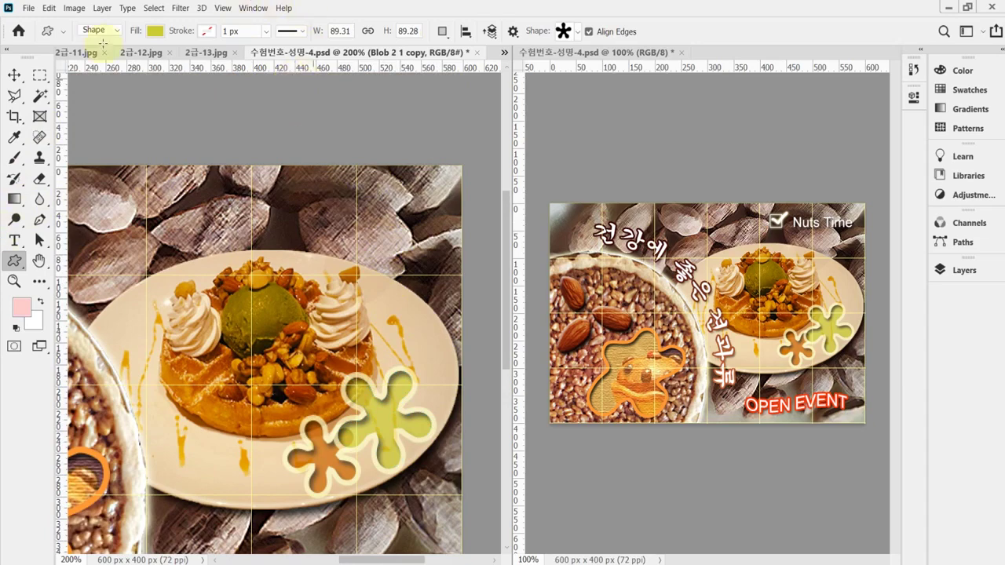
key(ctrl+s)
Draw the checked box custom shape from the Web legacy set, about 34 × 28 px, near the canvas's upper edge above the waffle
click(579, 31)
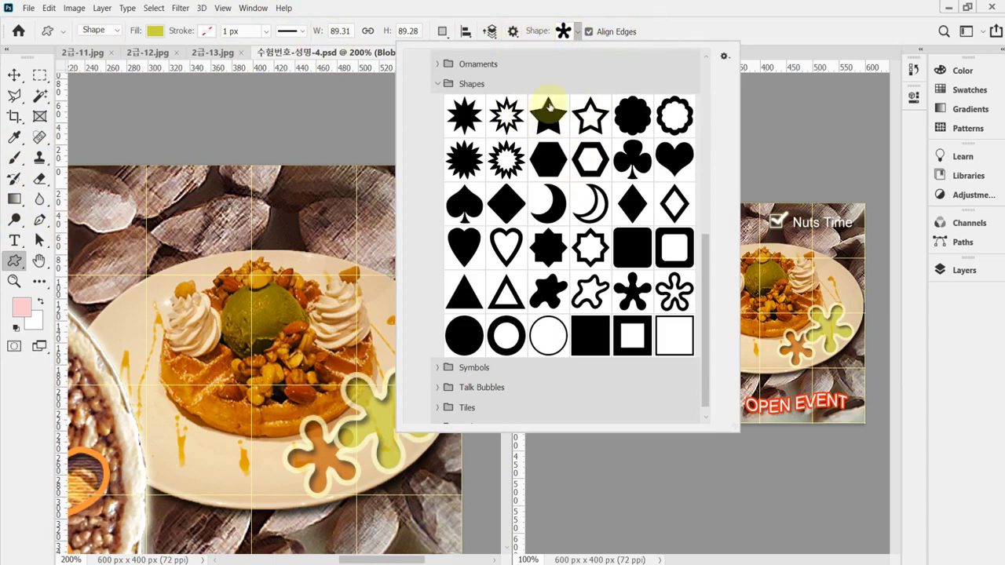
click(724, 58)
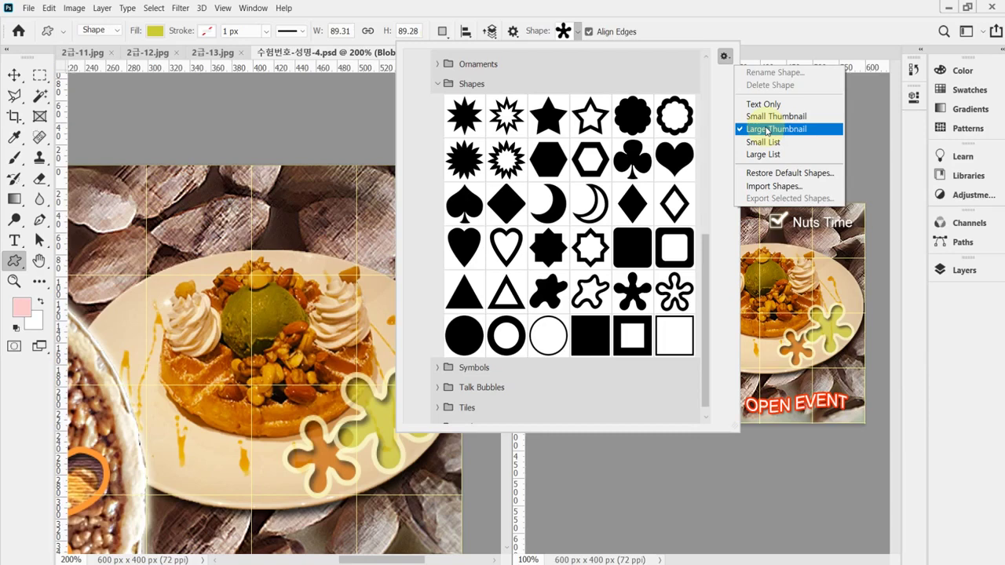
click(645, 20)
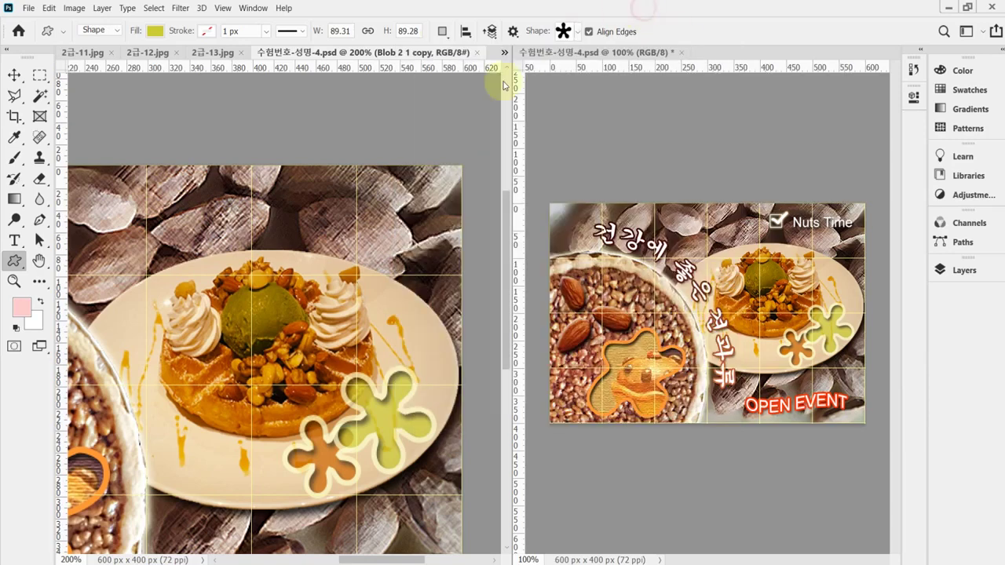
click(578, 31)
click(437, 83)
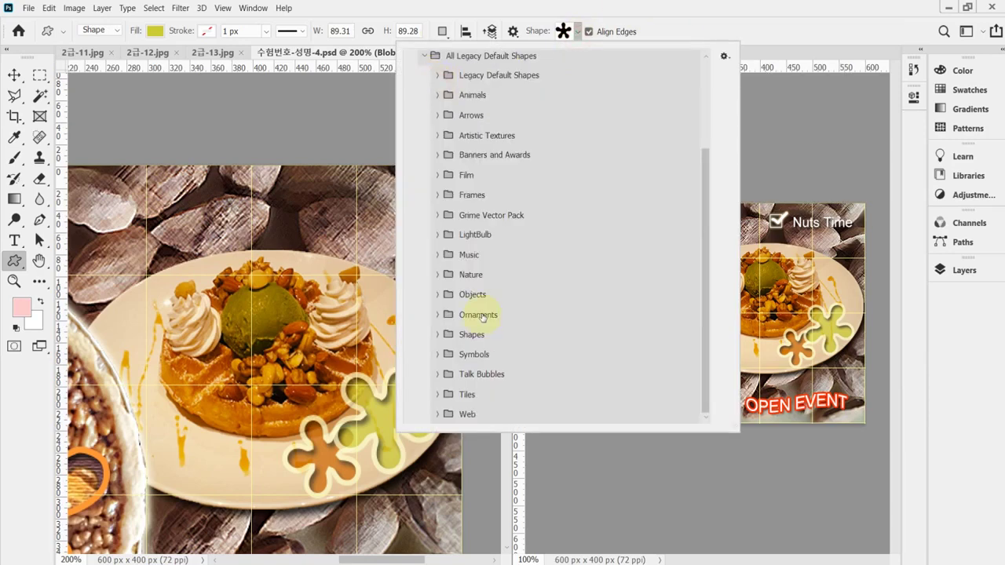
click(439, 415)
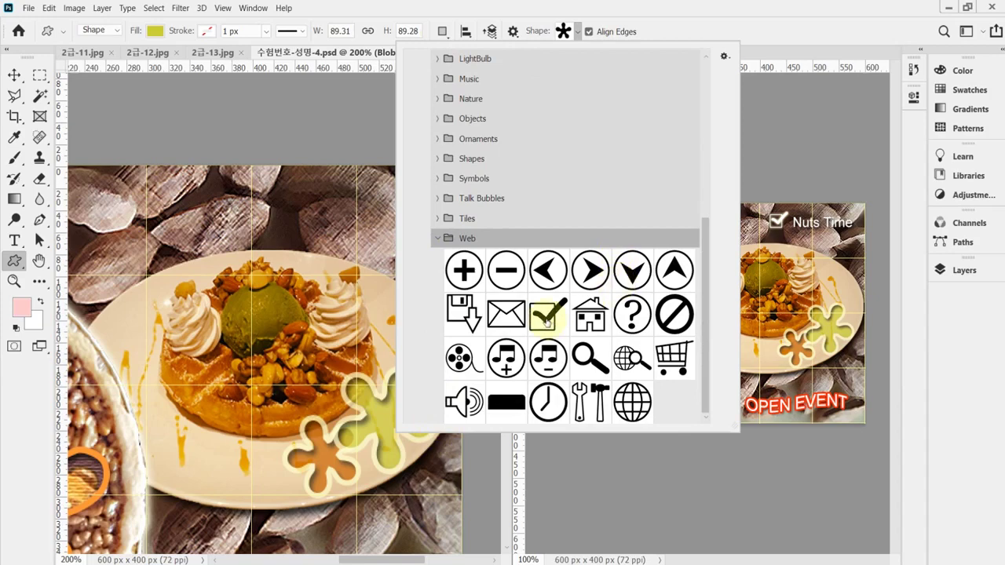
click(548, 318)
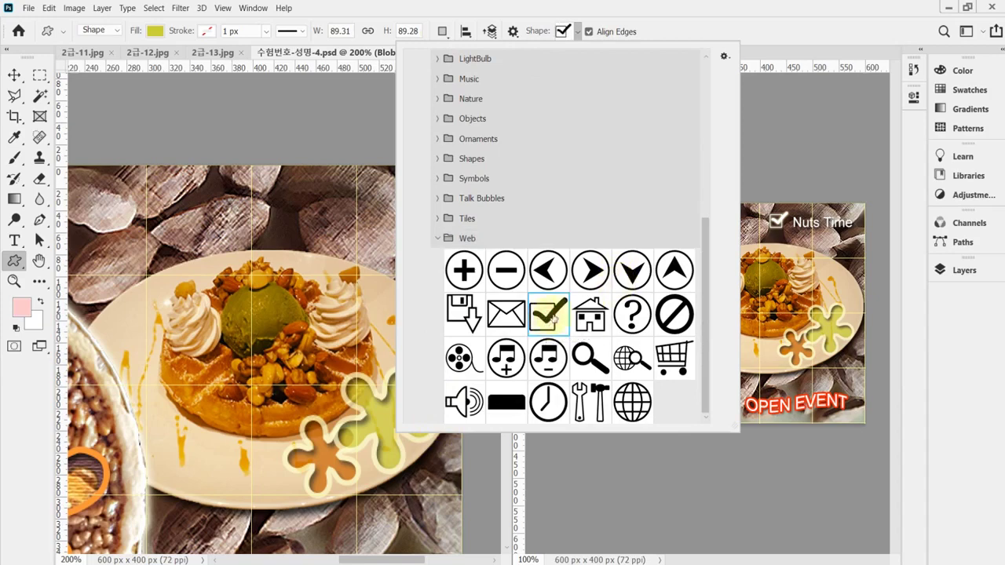
click(630, 10)
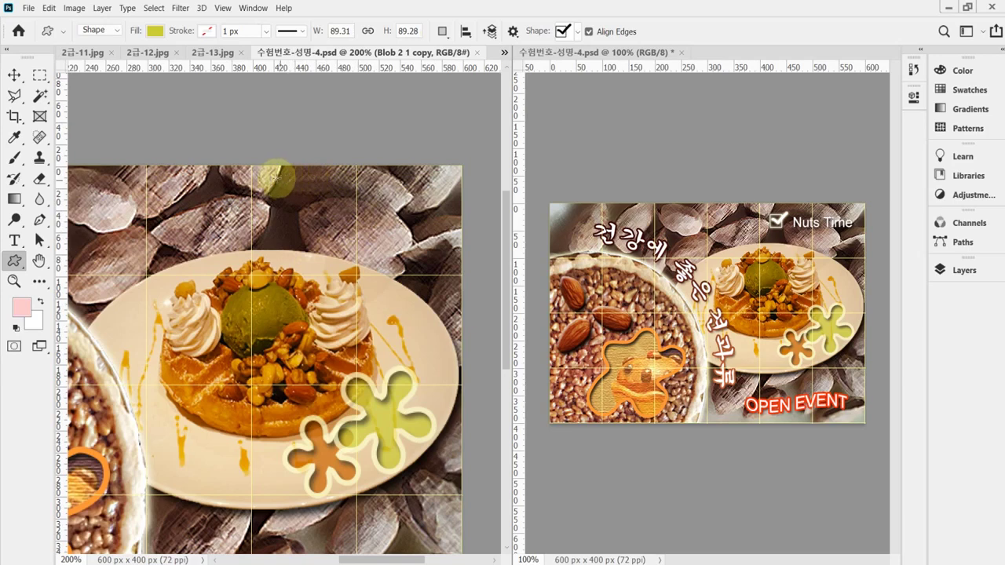
drag(268, 179, 314, 207)
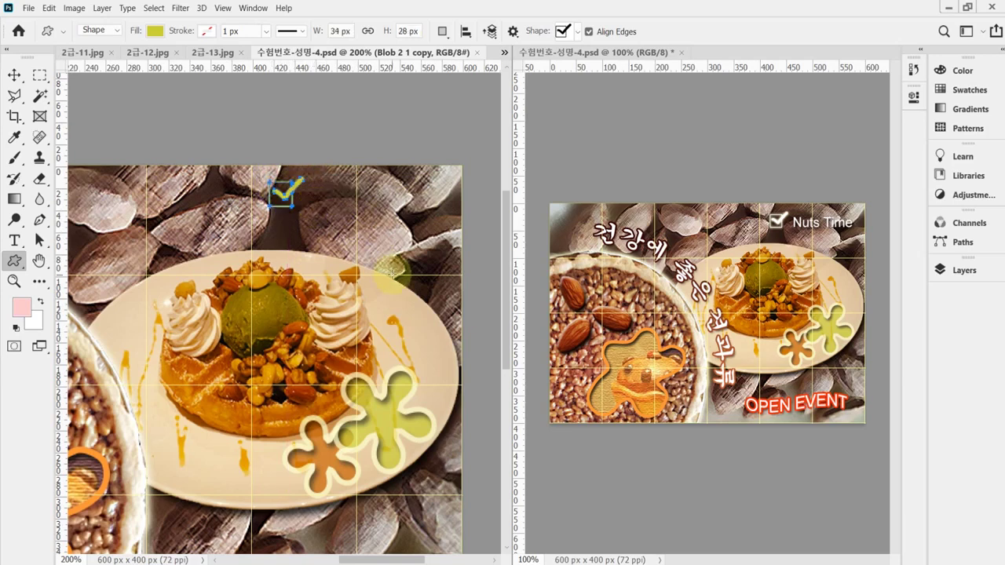
Change the checked box shape's fill color to white (#ffffff)
click(939, 269)
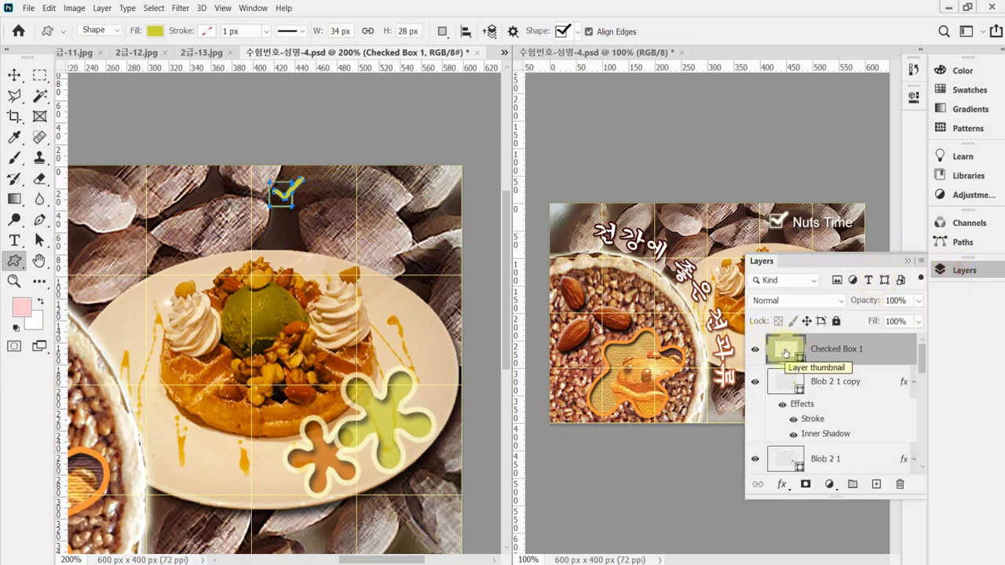
double_click(785, 354)
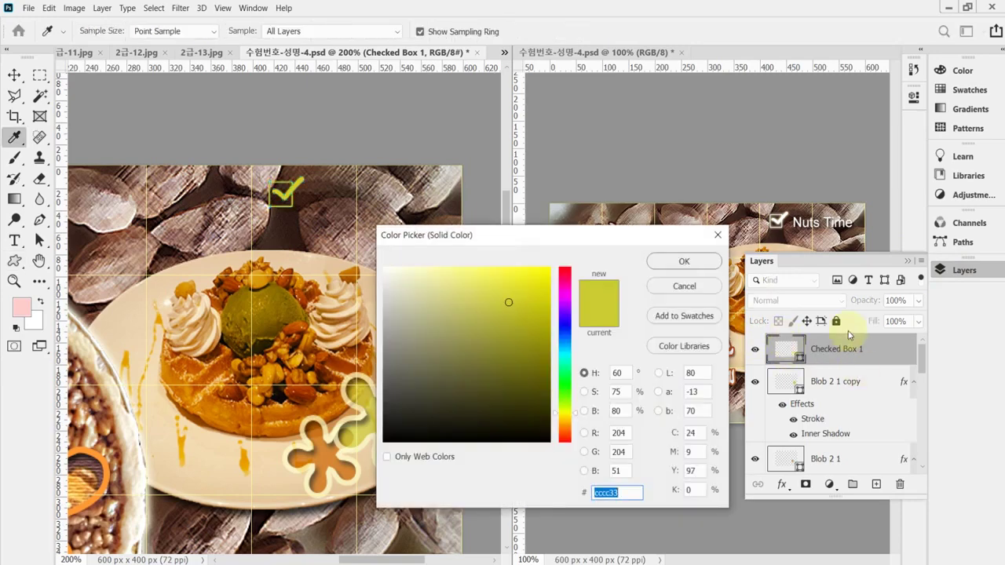
click(385, 268)
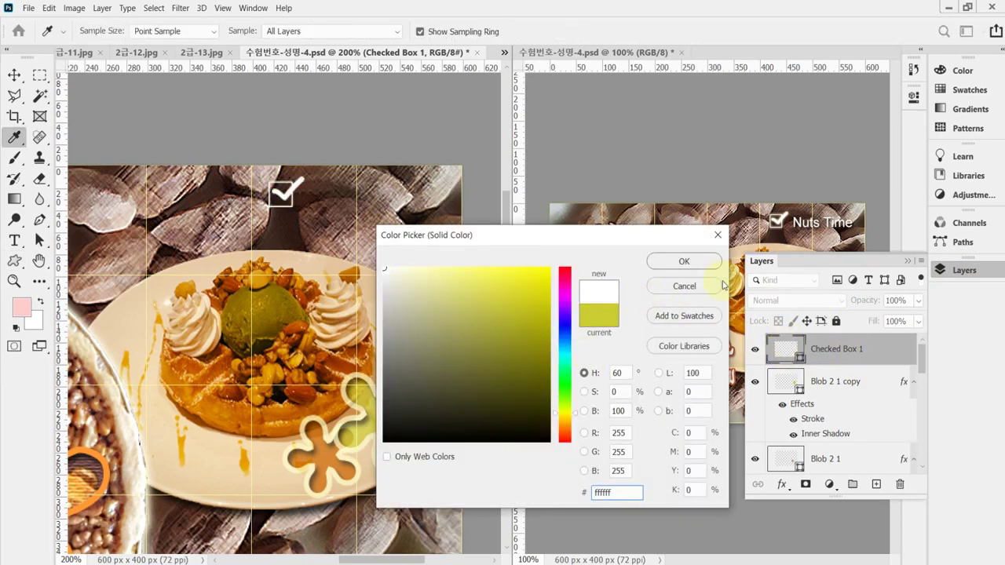
click(687, 261)
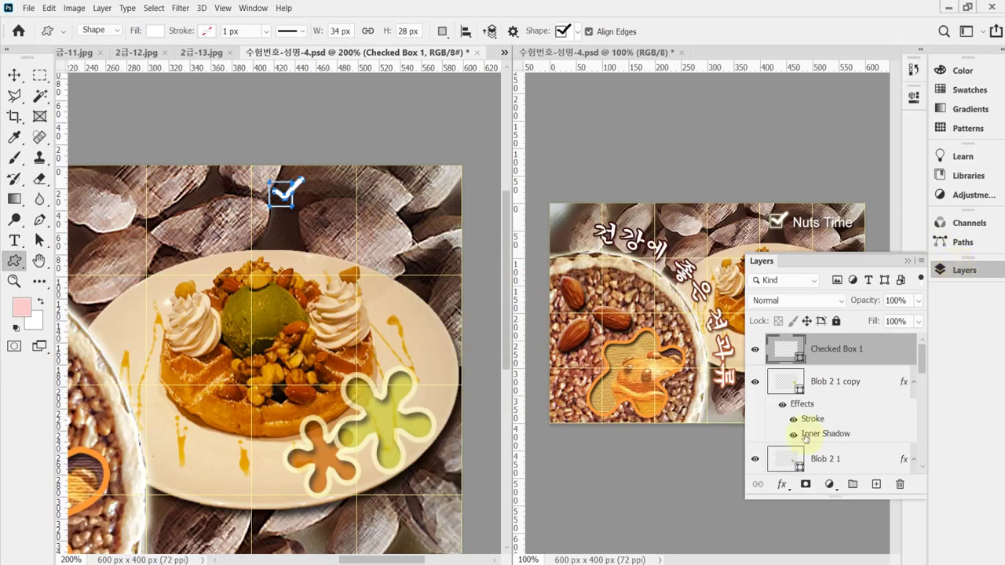
Add an Outer Glow with 0% spread to the checked box shape and save the document
click(783, 486)
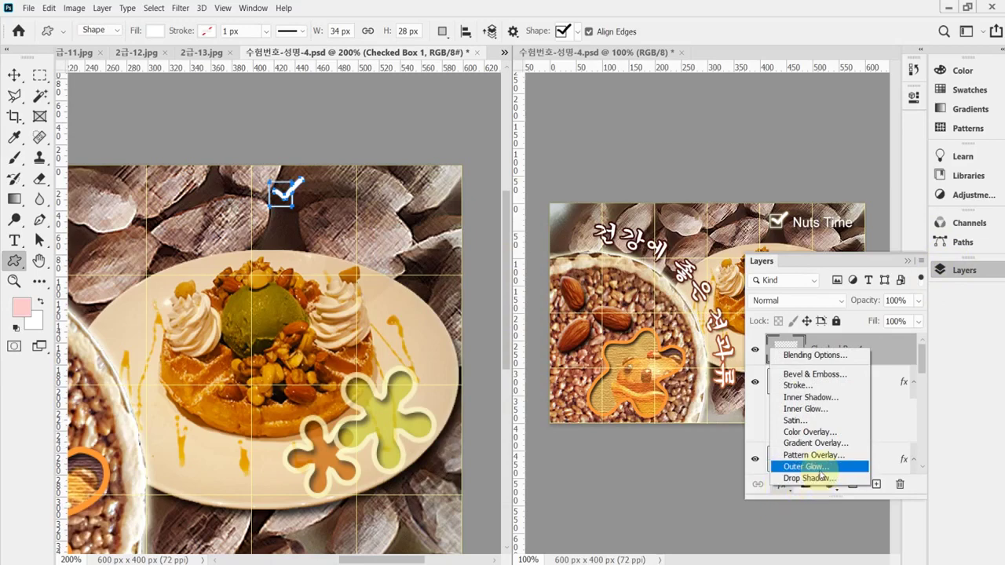
click(816, 469)
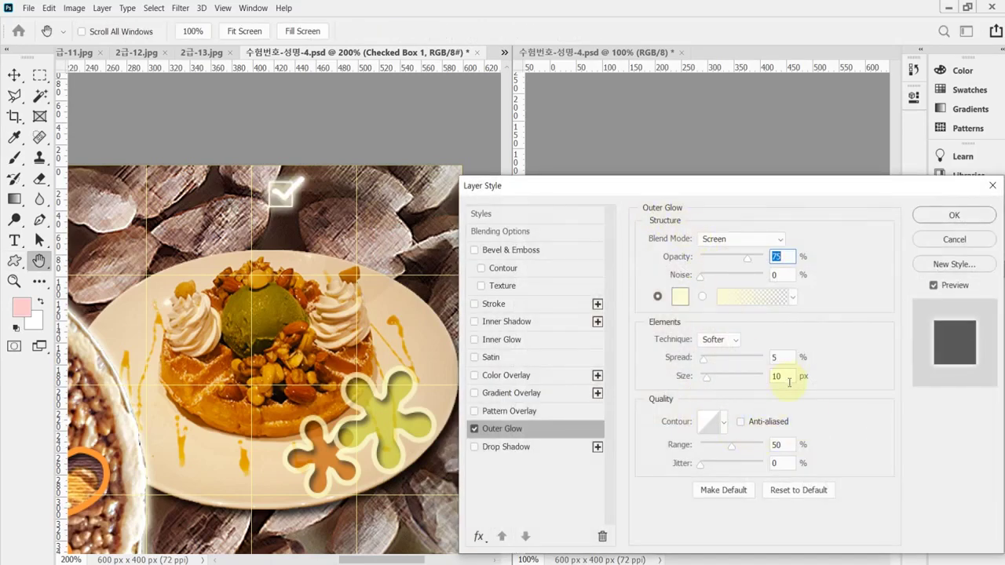
double_click(784, 355)
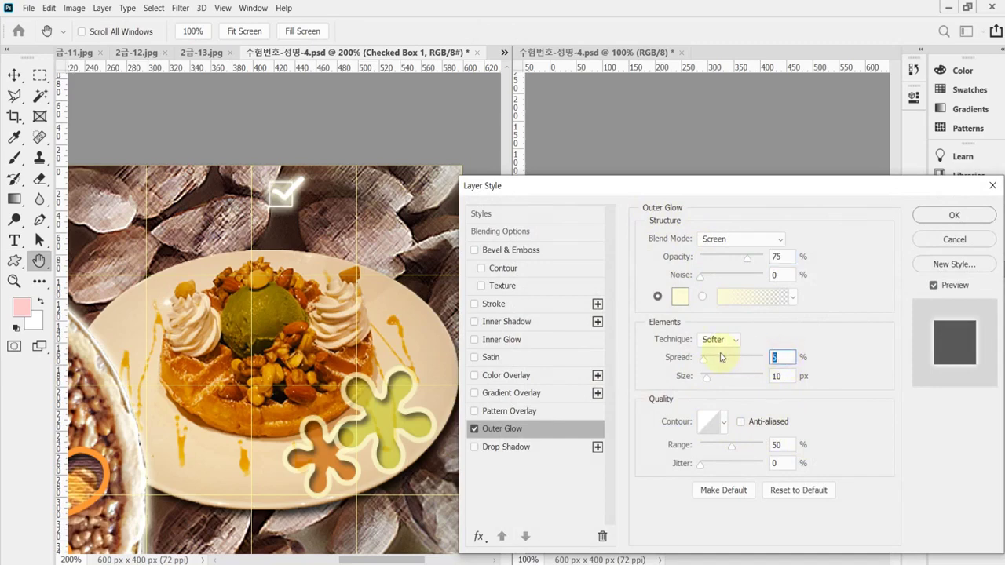
key(Tab)
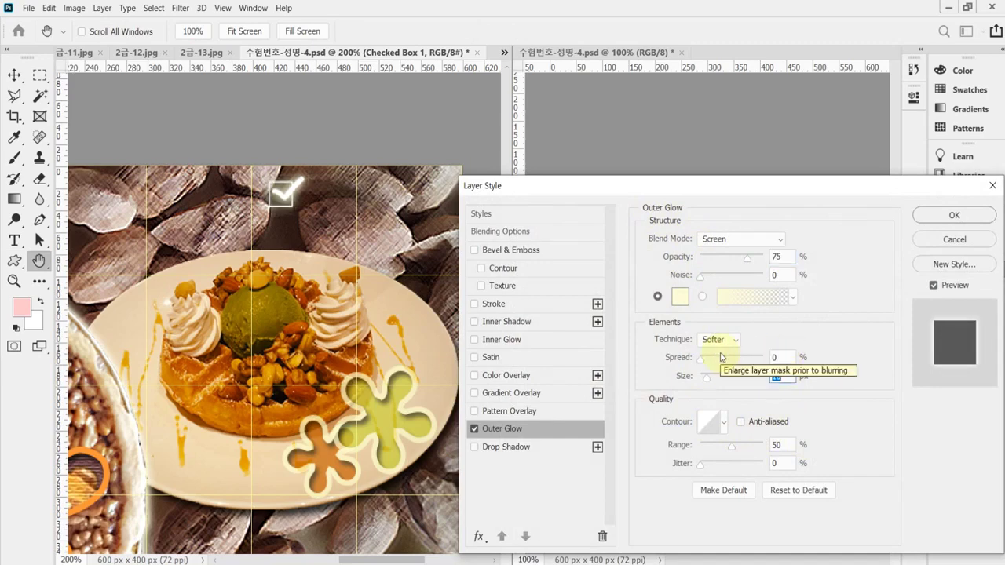
key(Return)
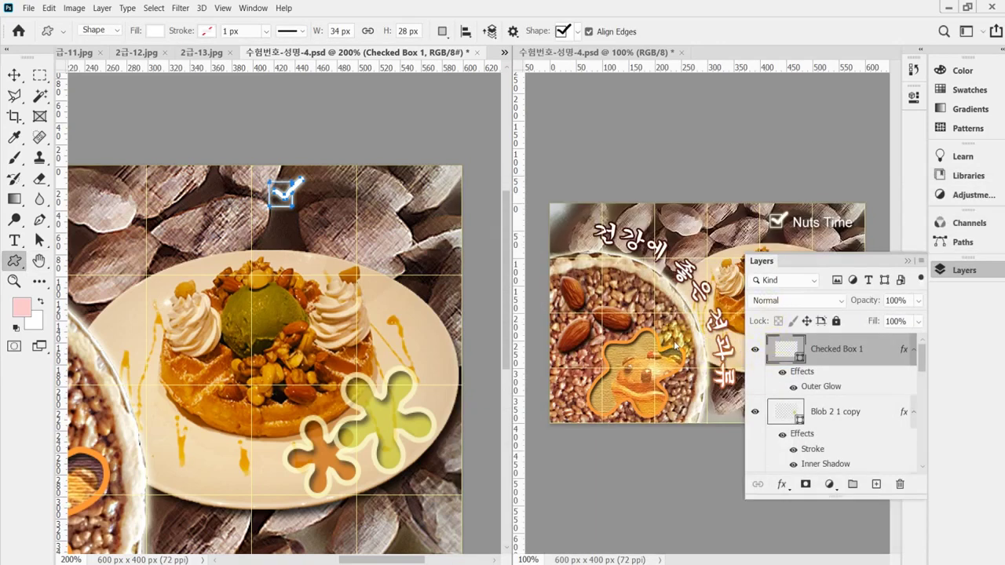
key(ctrl+s)
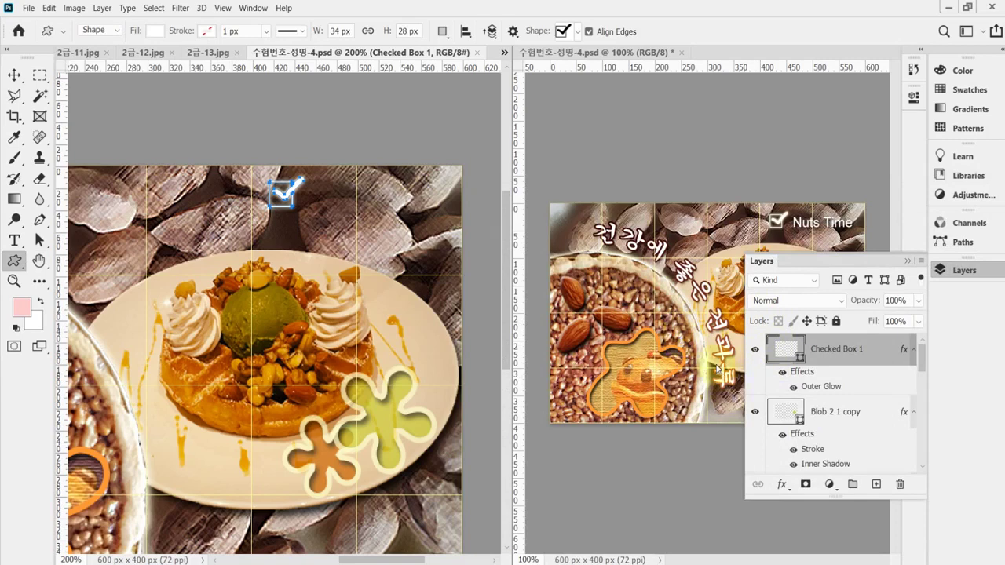
click(963, 271)
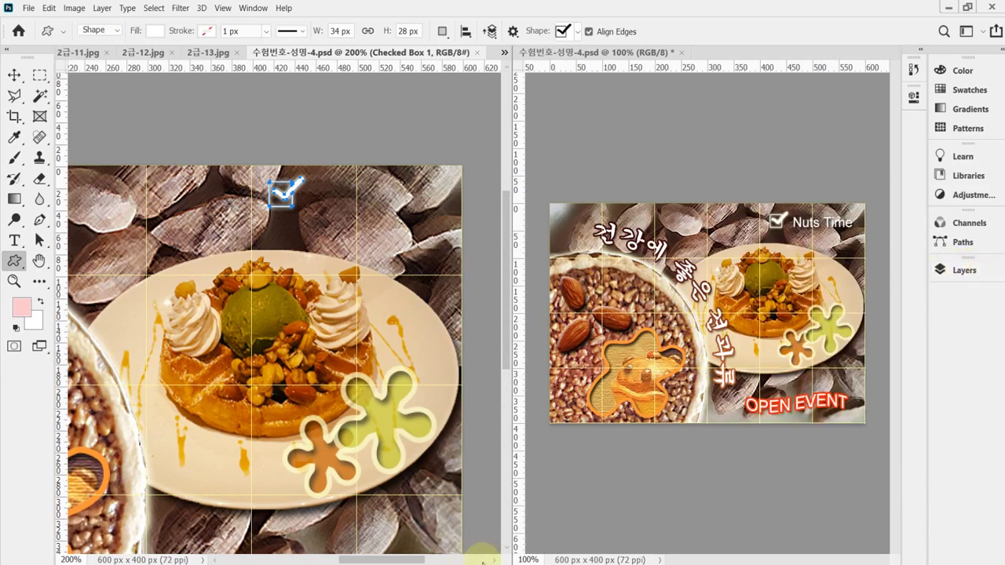
Check the text-effect conditions in the PDF, copy the "Nuts Time" line from Notepad, and return to Photoshop
key(alt+Tab)
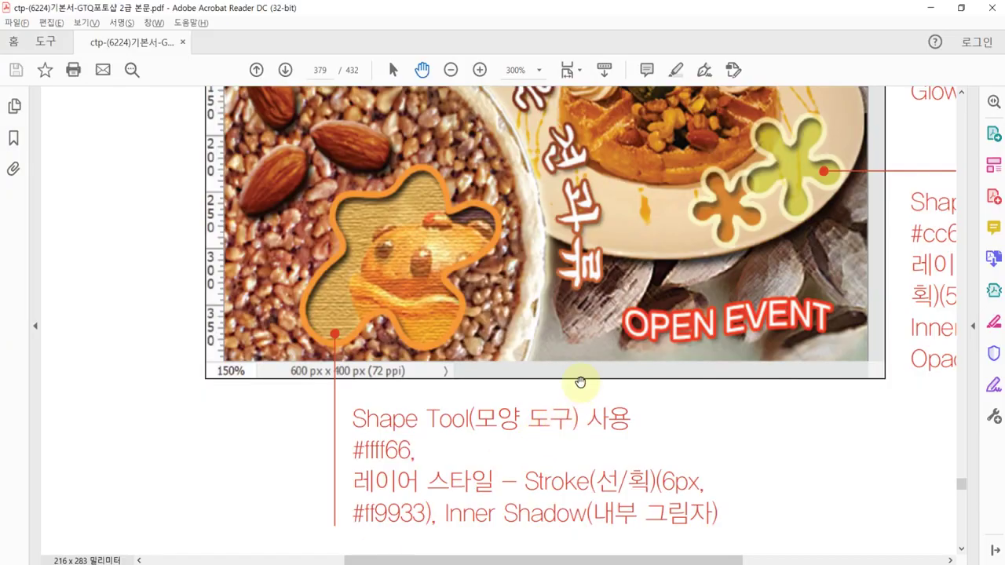
scroll(581, 382, down, 3)
scroll(579, 385, up, 3)
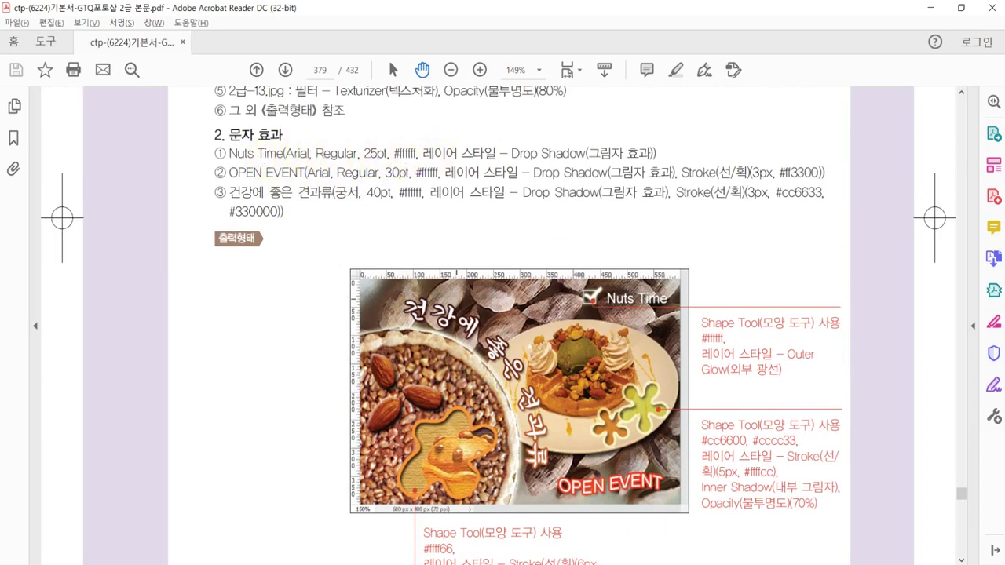
key(alt+Tab)
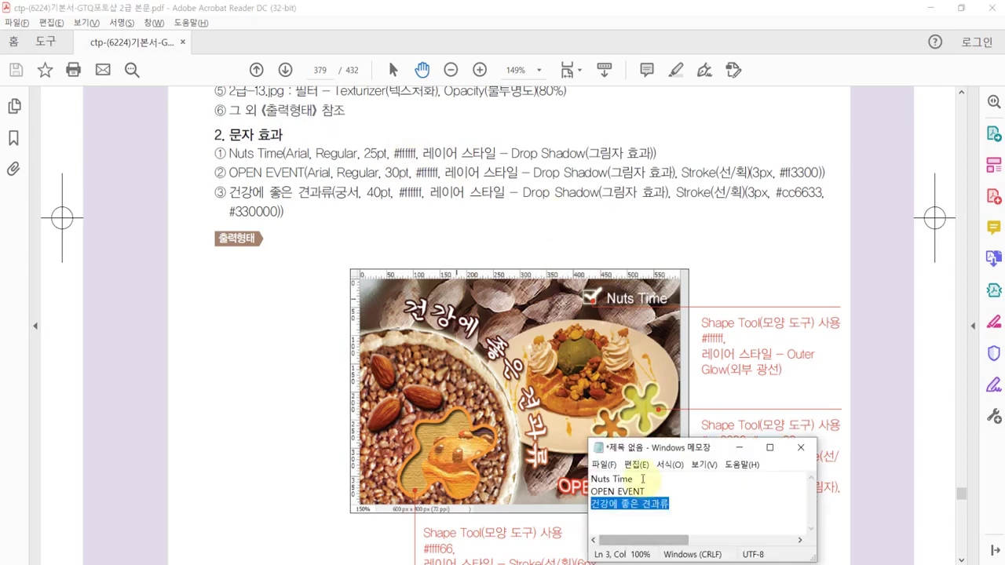
key(ctrl+Home)
key(shift+End)
key(ctrl+c)
key(alt+Tab)
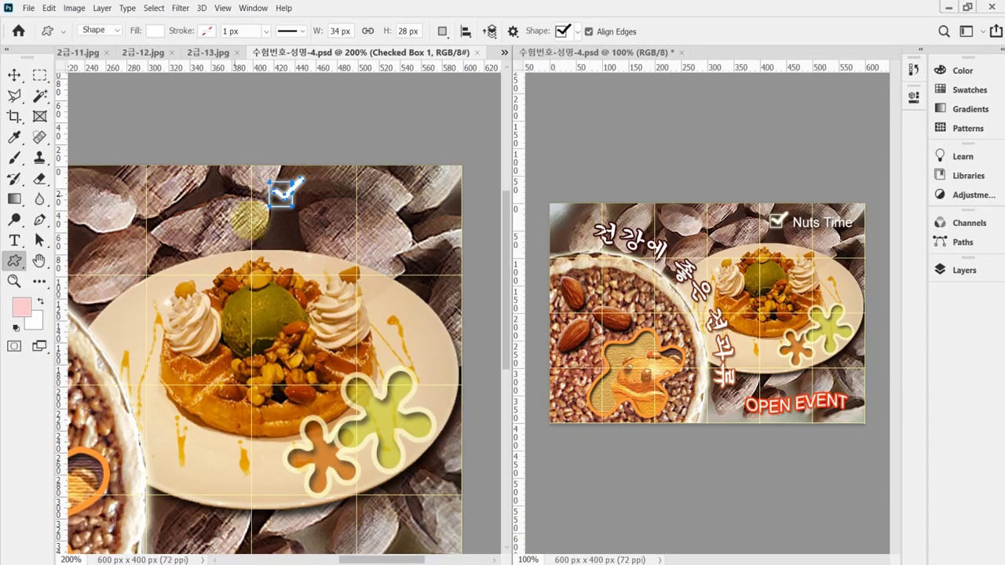
Start a horizontal text line just right of the checked box shape with the font set to Arial Regular, 25 pt
click(13, 242)
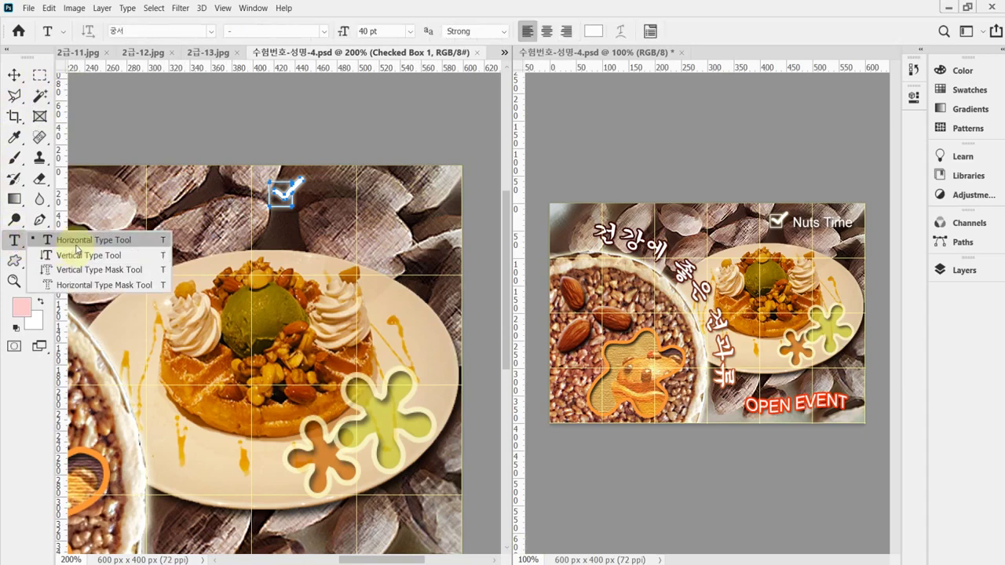
click(71, 233)
click(310, 196)
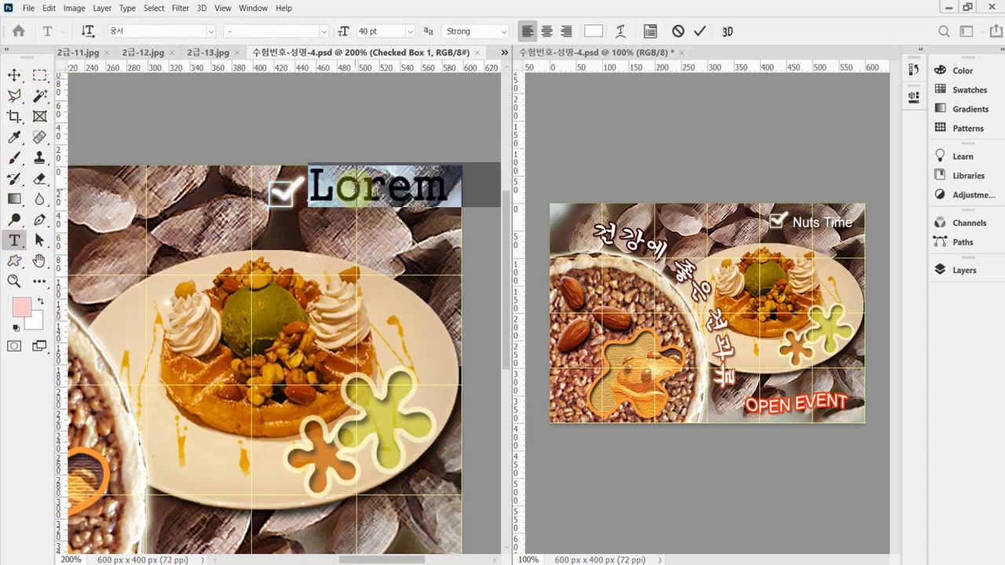
click(172, 35)
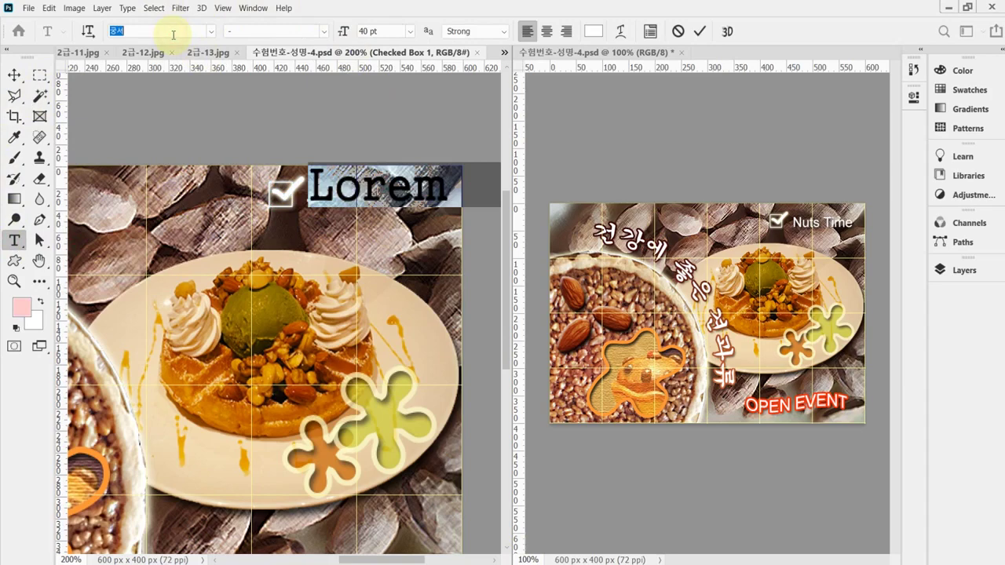
text(ar)
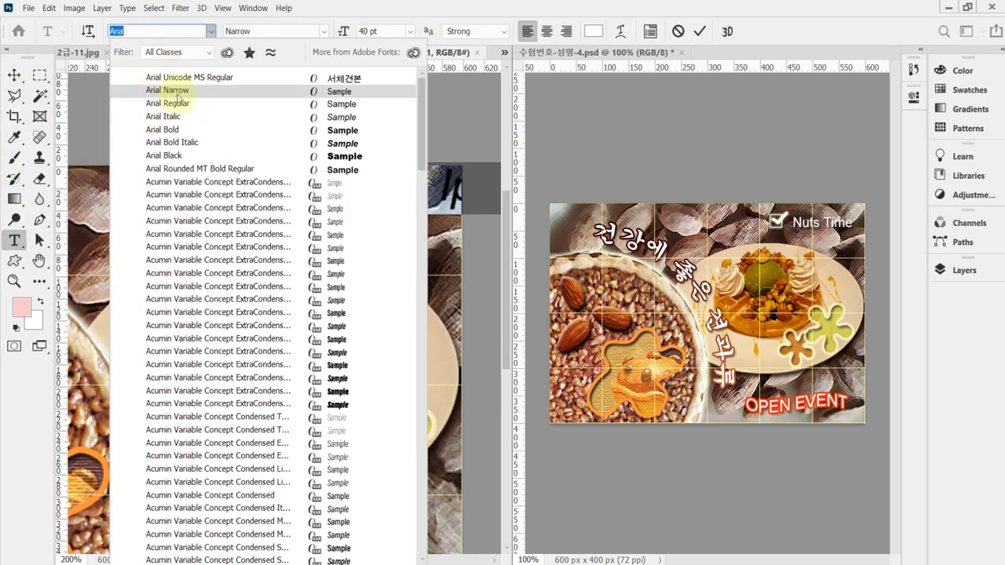
click(189, 105)
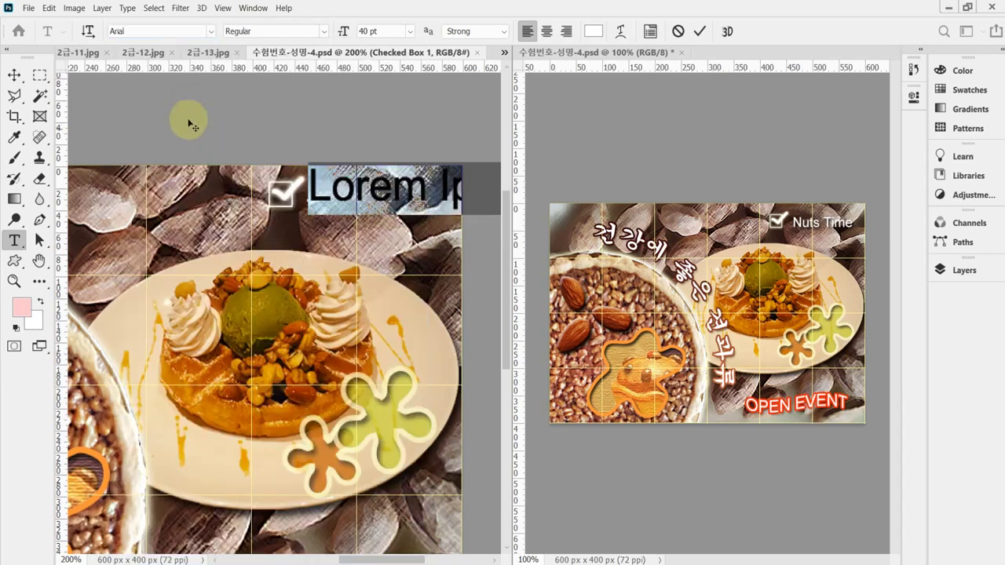
click(388, 33)
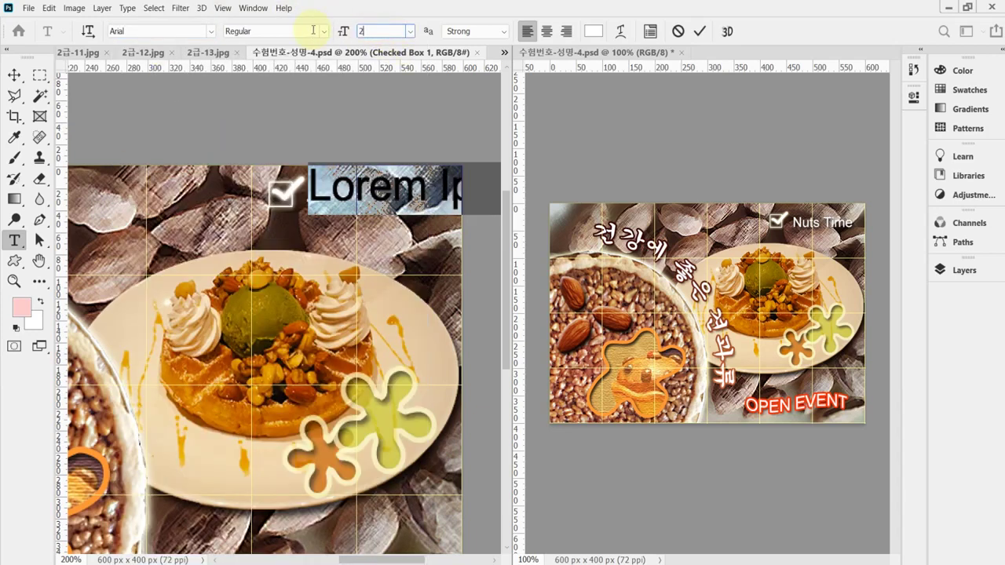
key(Return)
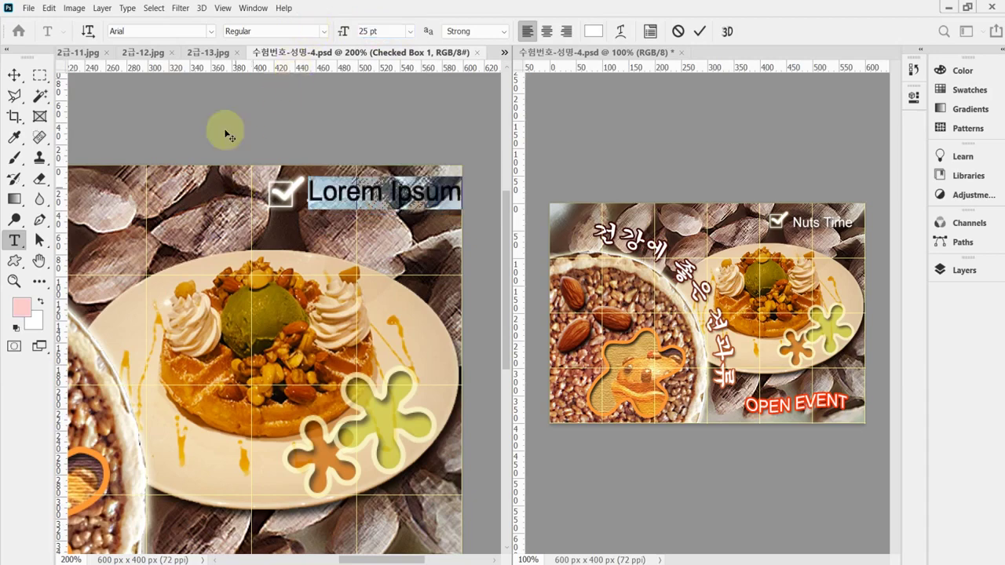
Set the new text line's color to white (#ffffff) and paste "Nuts Time" beside the checked box shape
click(595, 31)
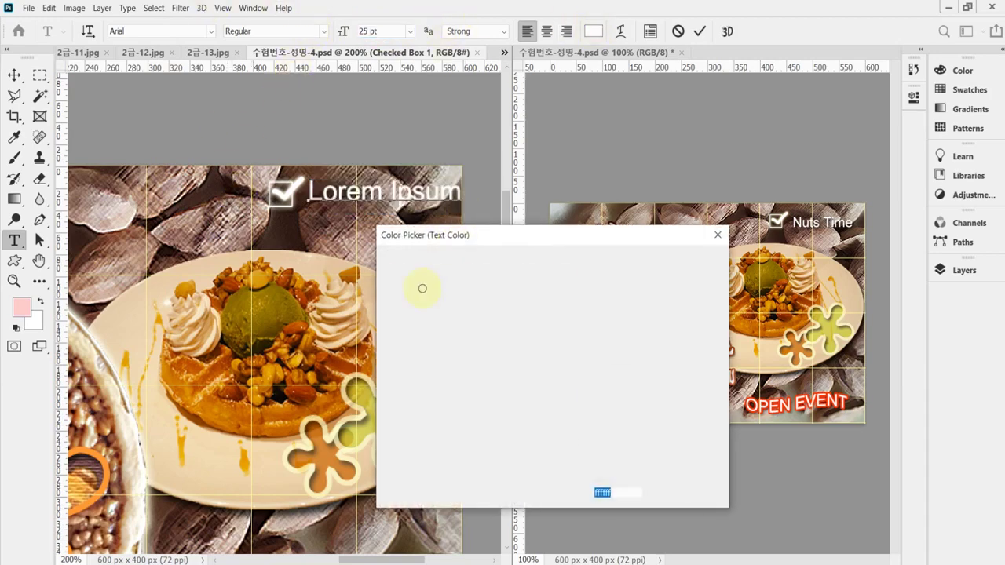
click(680, 267)
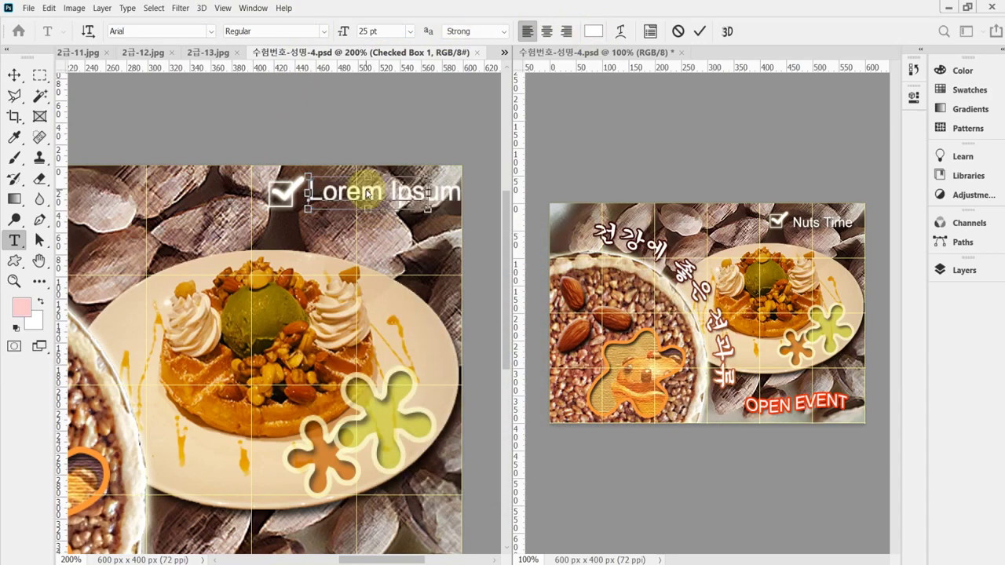
key(ctrl+v)
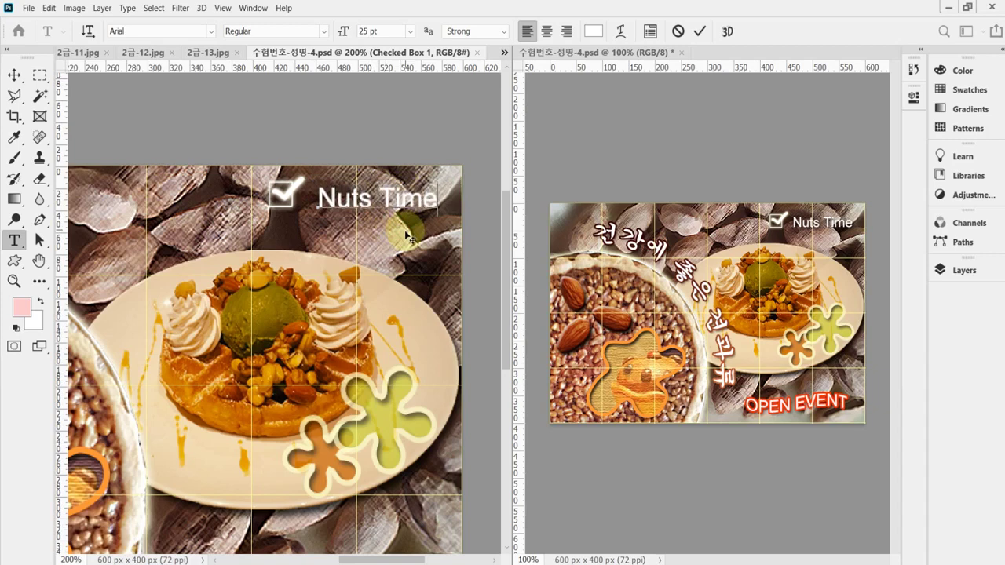
Add a Drop Shadow layer style to the "Nuts Time" text
click(942, 270)
click(782, 485)
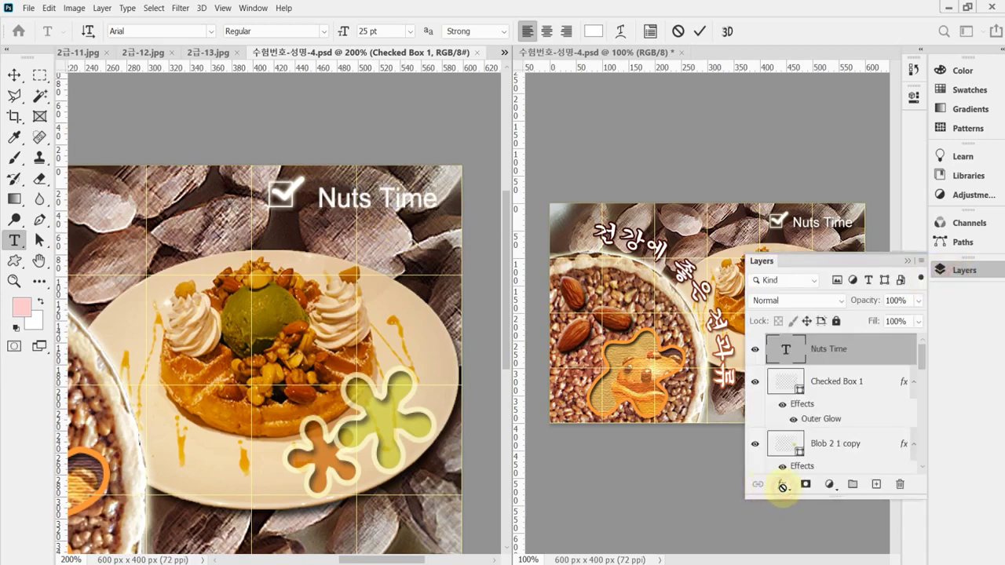
click(787, 481)
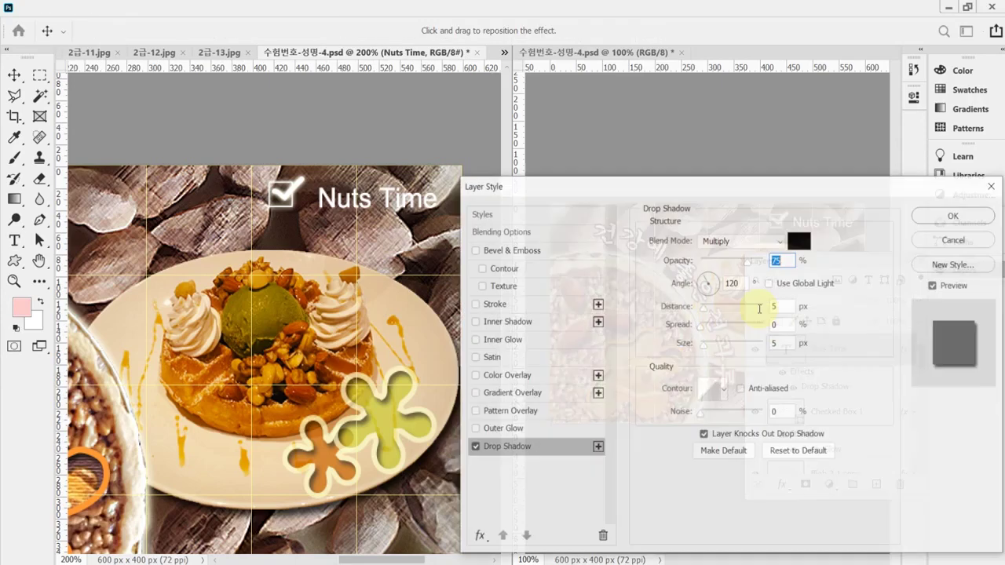
click(970, 218)
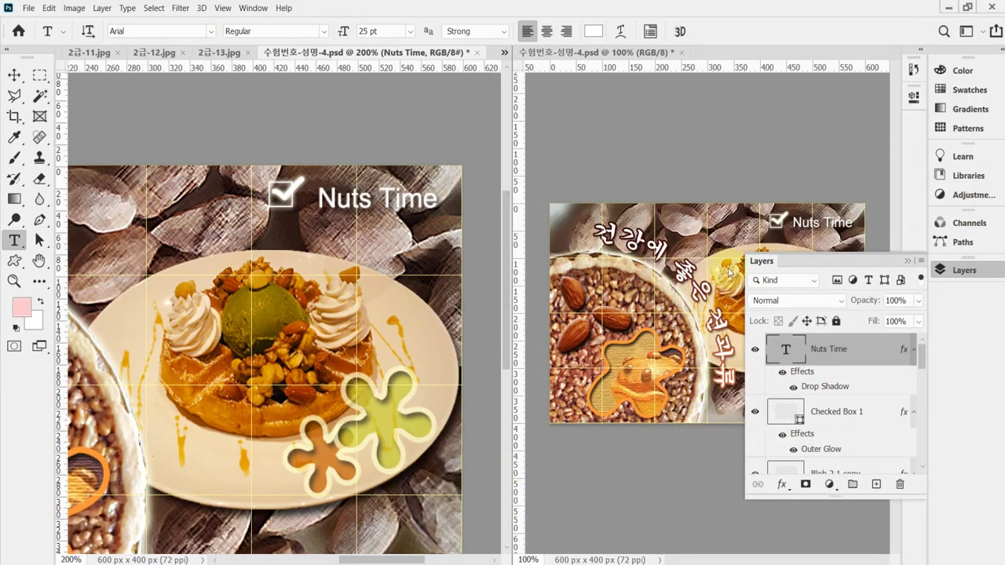
click(947, 275)
Copy the "OPEN EVENT" line from Notepad, check its text conditions in the PDF, and return to Photoshop
scroll(367, 415, down, 1)
scroll(367, 415, down, 3)
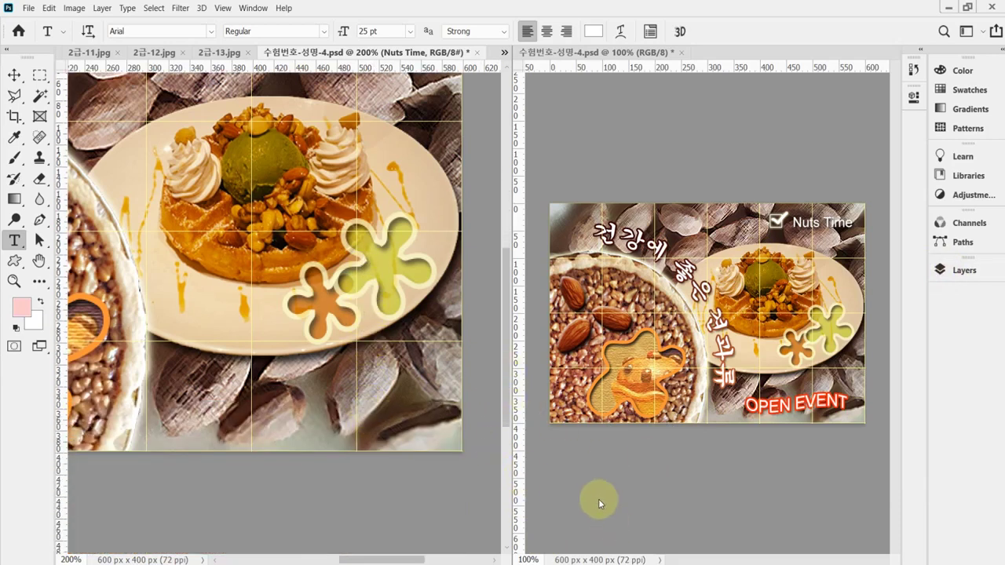
key(alt+Tab)
drag(645, 492, 570, 499)
key(ctrl+c)
key(alt+Tab)
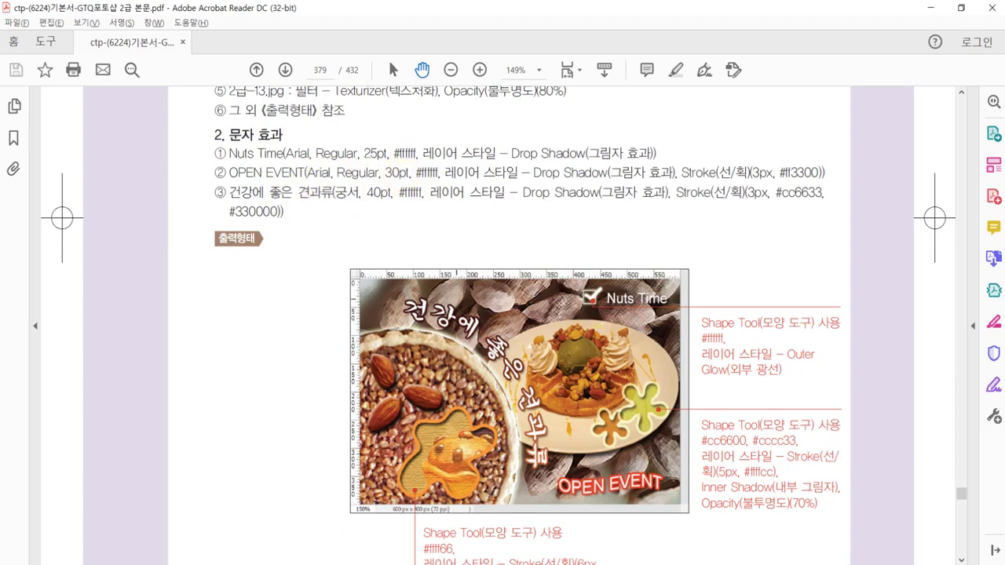
key(alt+Tab)
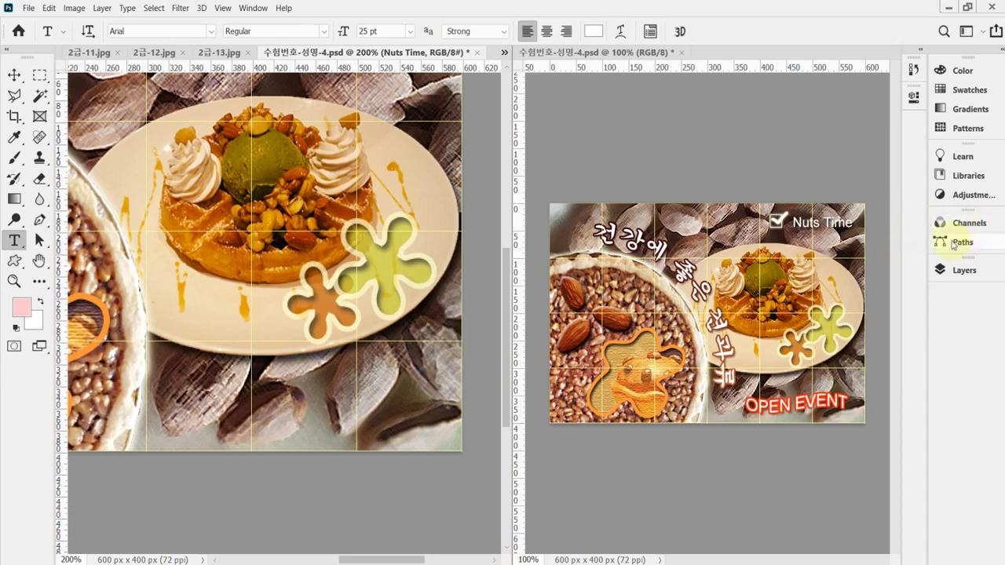
Duplicate the "Nuts Time" text layer and move the copy below the plate, near the canvas's lower edge
scroll(437, 361, up, 3)
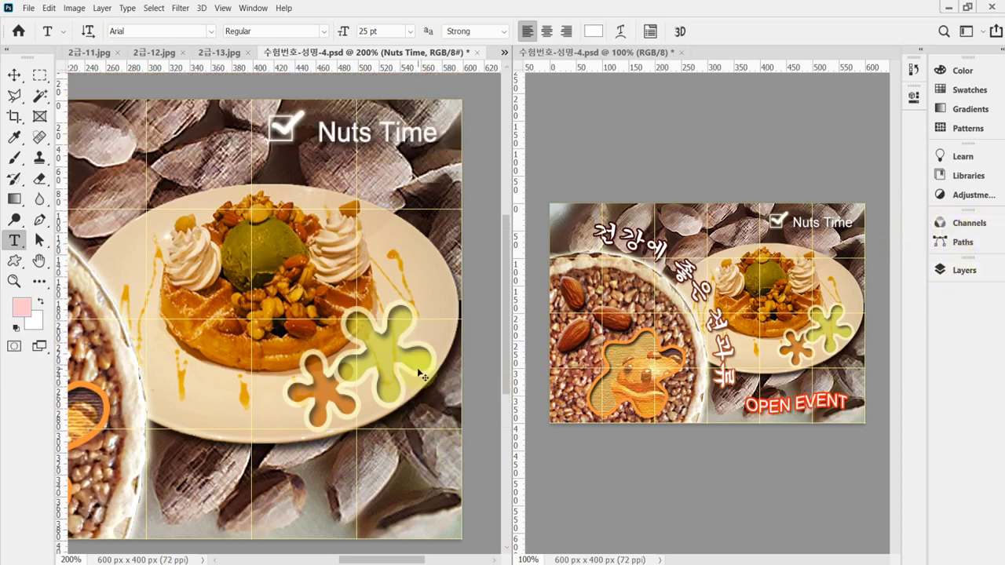
key(ctrl+t)
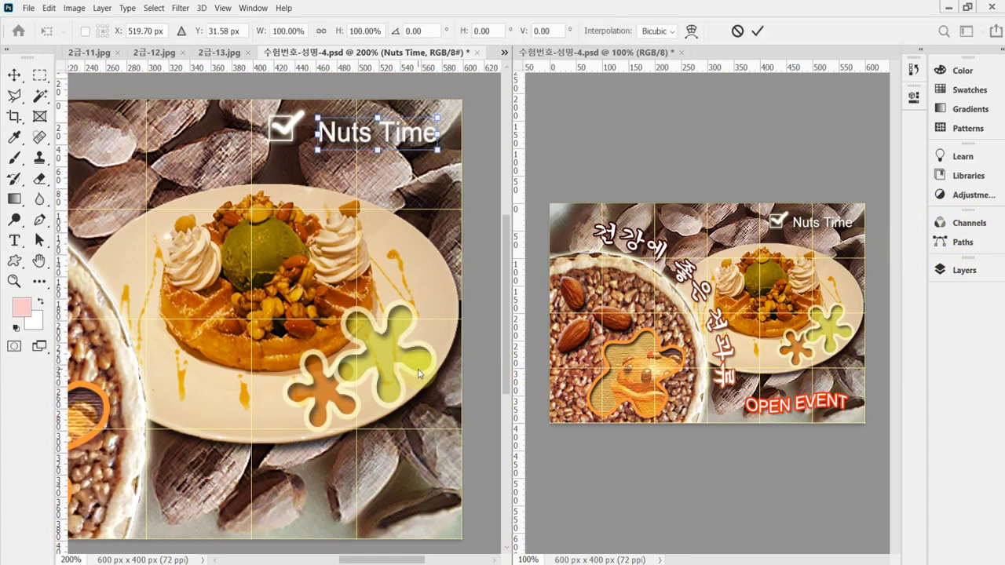
key(Return)
key(t)
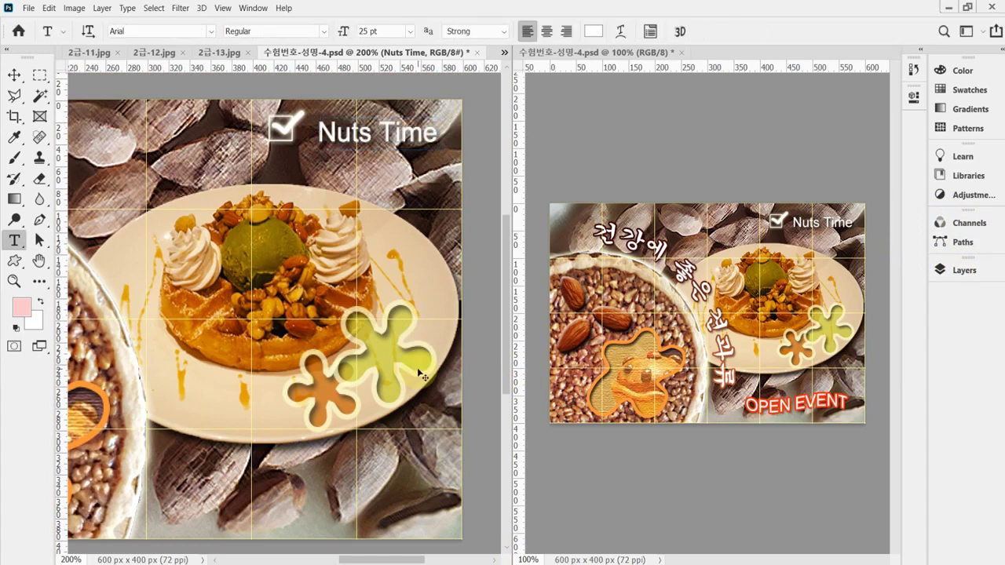
key(ctrl+j)
key(ctrl+t)
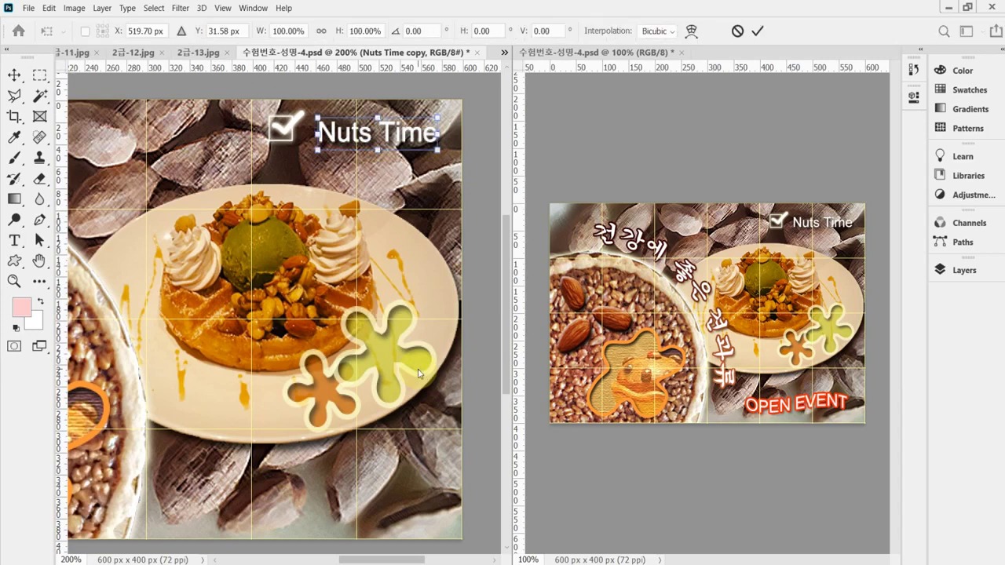
drag(404, 135, 363, 506)
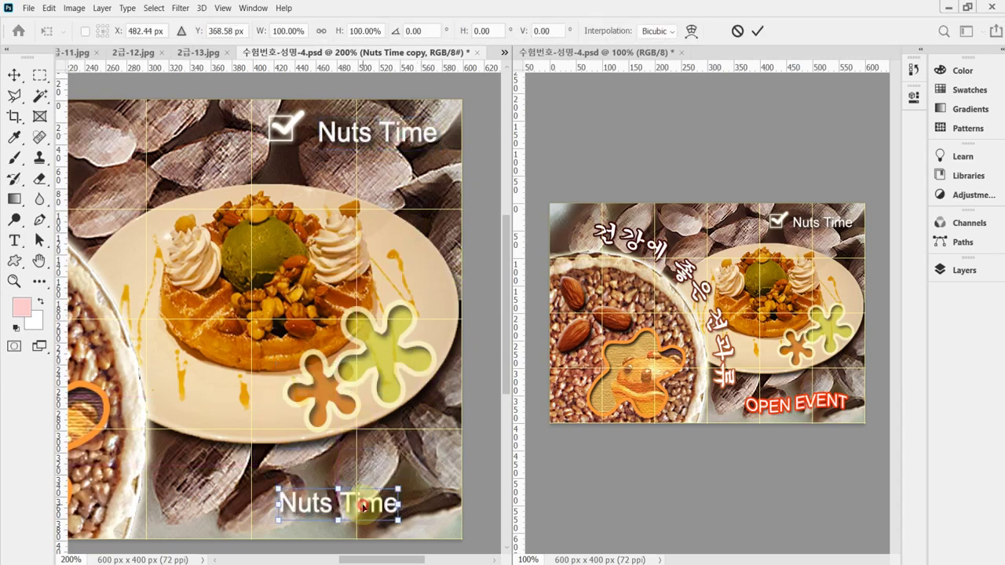
key(Return)
key(t)
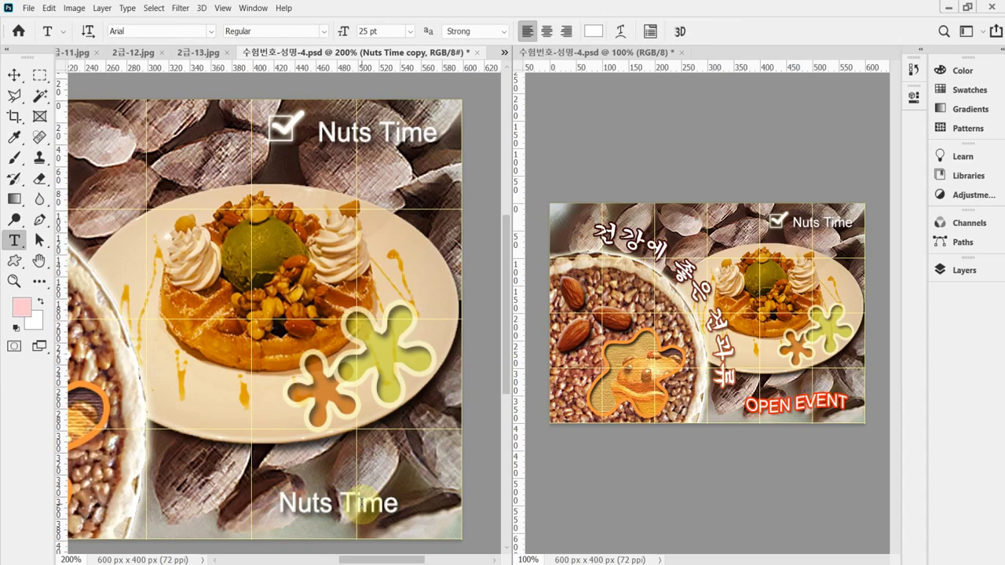
Replace the duplicated text with "OPEN EVENT", set it to 30 pt, and shift it left to fit the canvas
triple_click(361, 503)
text(OPEN EVENT)
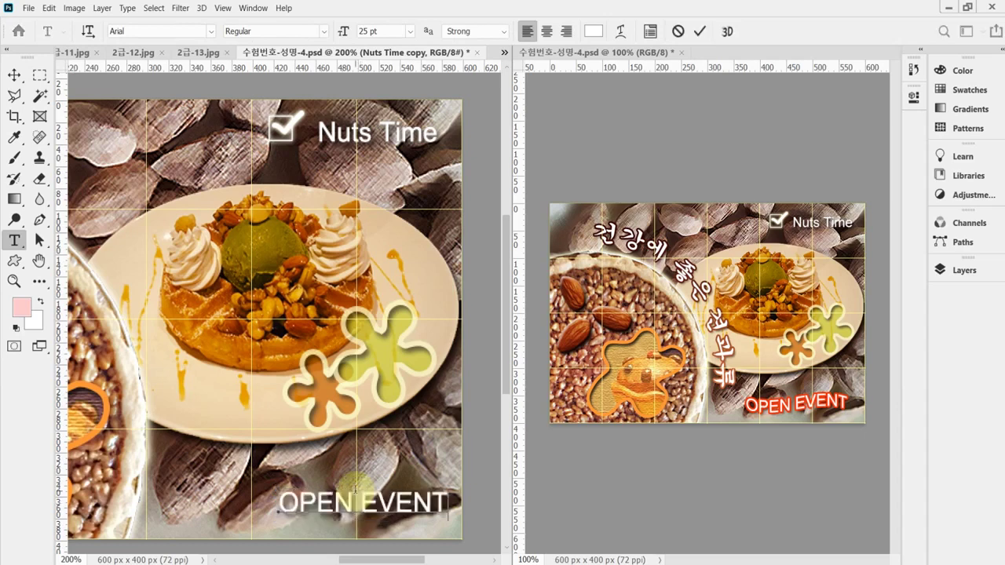
triple_click(362, 502)
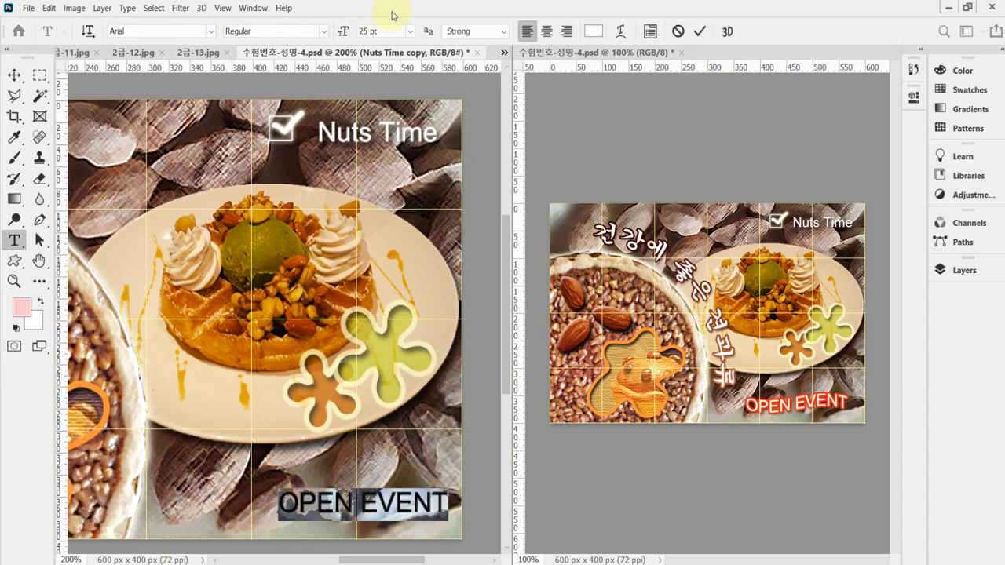
click(345, 34)
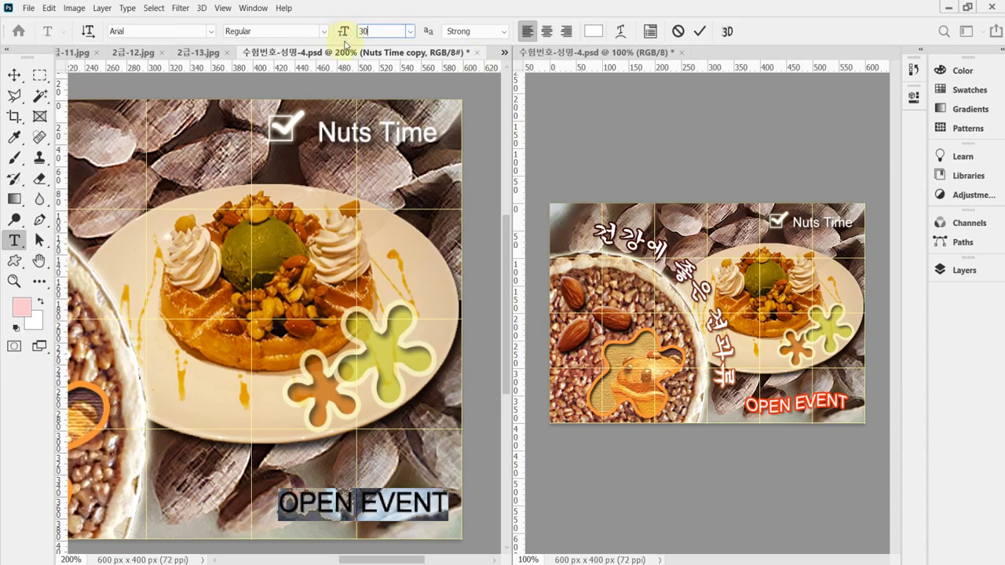
key(Return)
drag(351, 487, 183, 521)
Warp the "OPEN EVENT" text with the horizontal Flag style and a bend of -30%
click(625, 31)
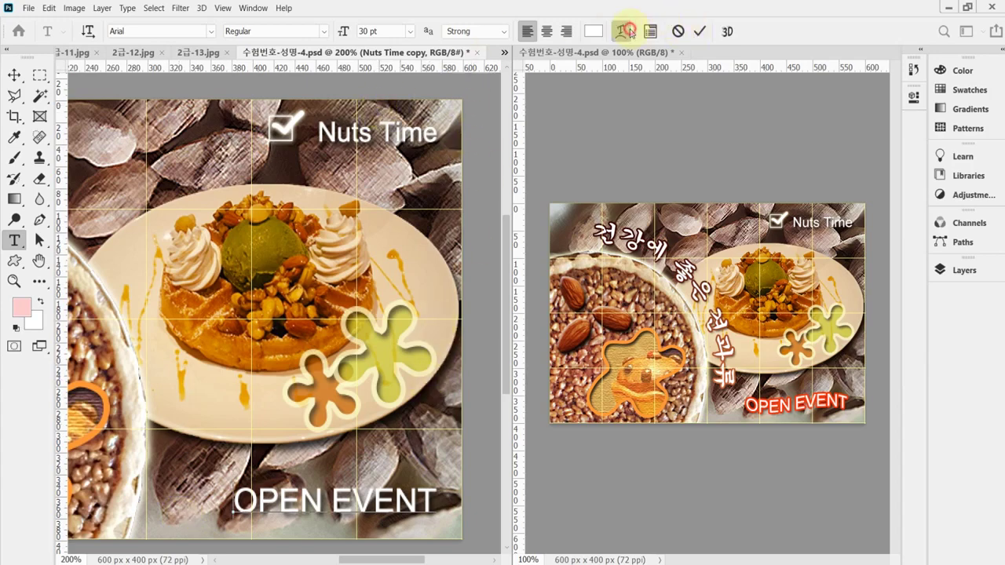
click(438, 77)
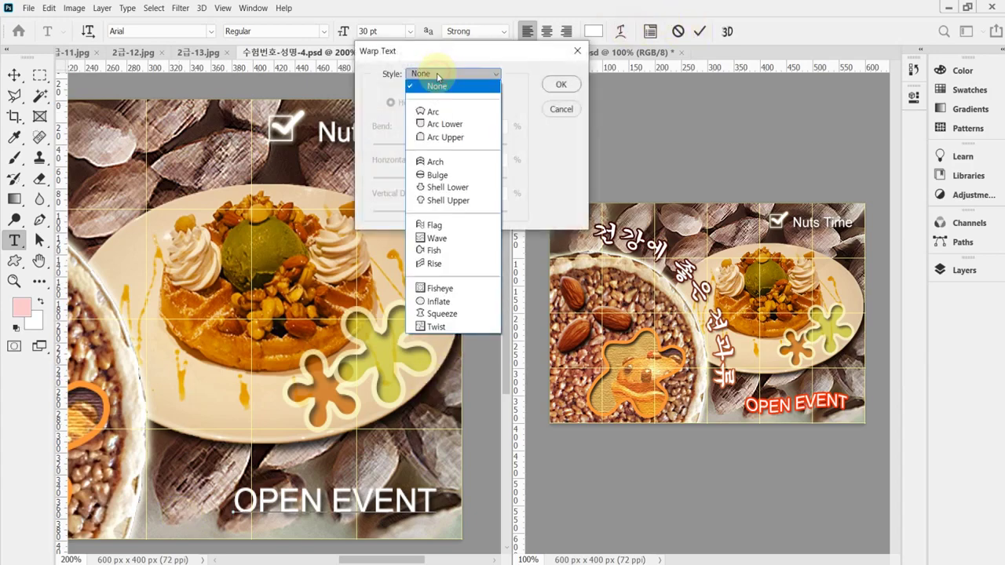
click(479, 227)
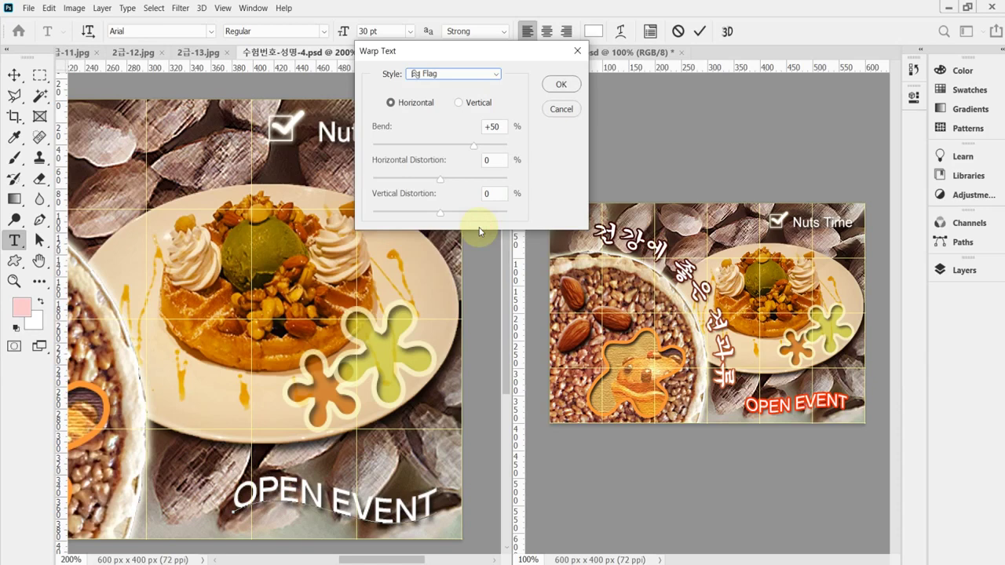
click(500, 126)
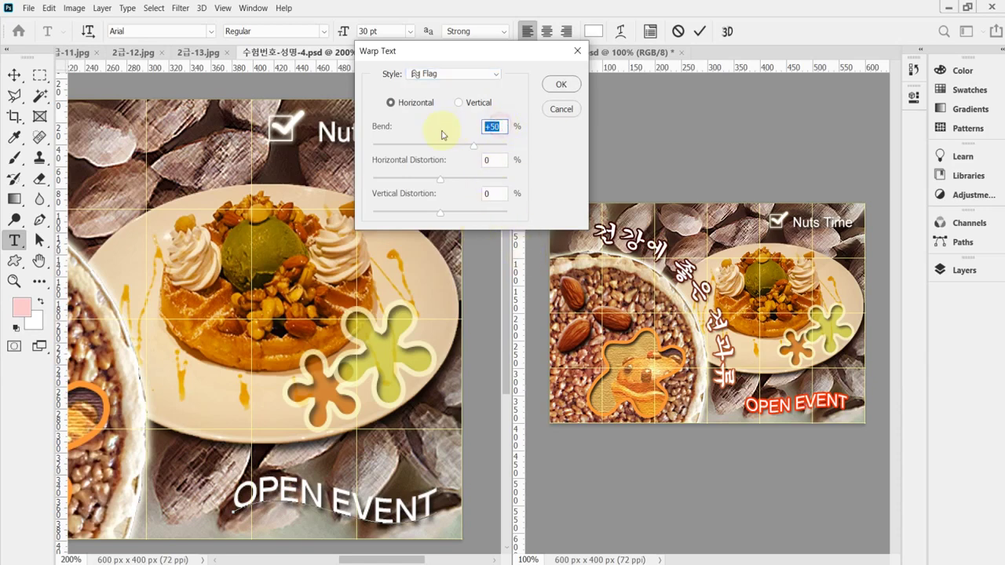
text(-30)
key(Return)
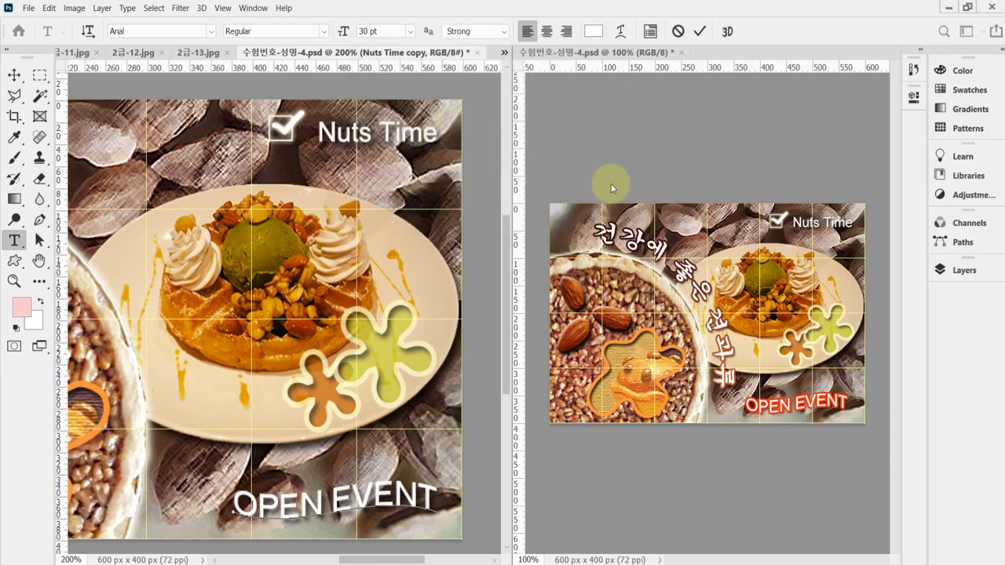
Add a 3 px outside Stroke in #ff3300 to the "OPEN EVENT" text, keeping its Drop Shadow
click(964, 270)
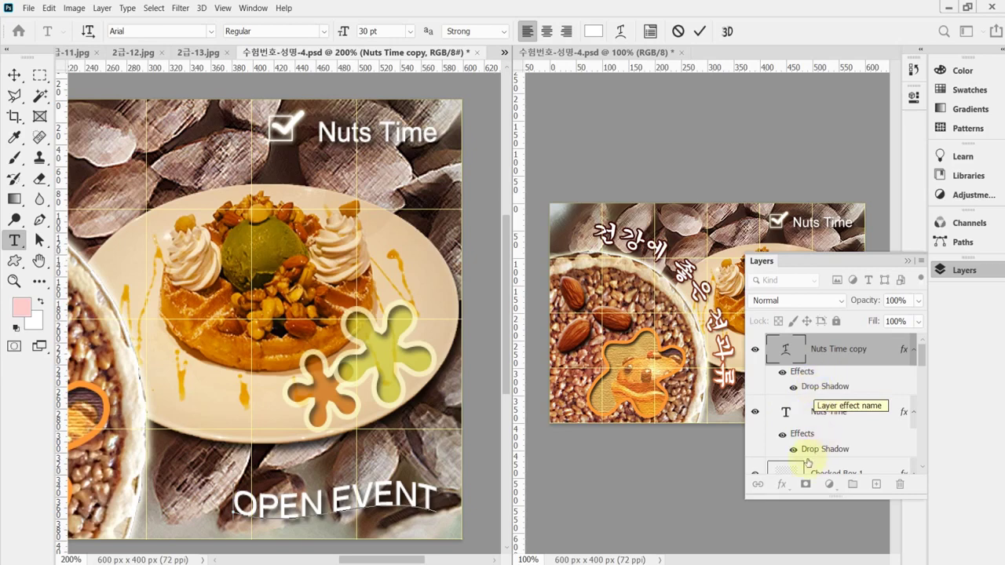
click(783, 485)
click(782, 486)
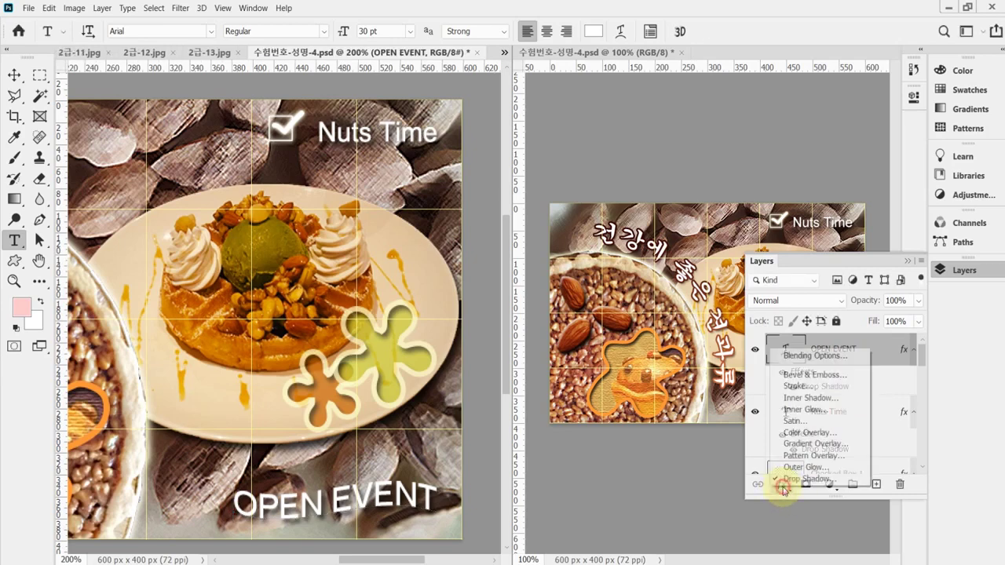
key(Escape)
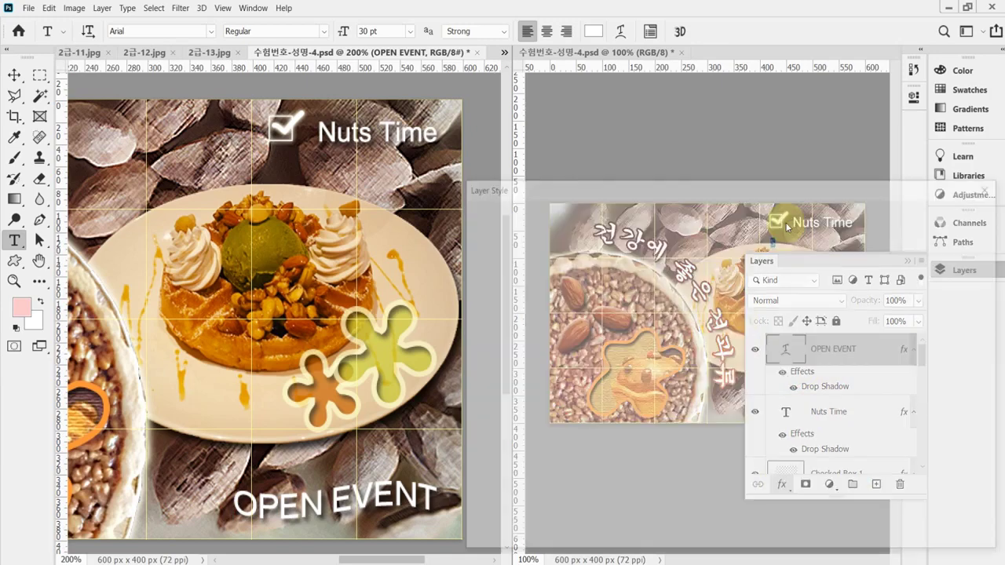
text(3)
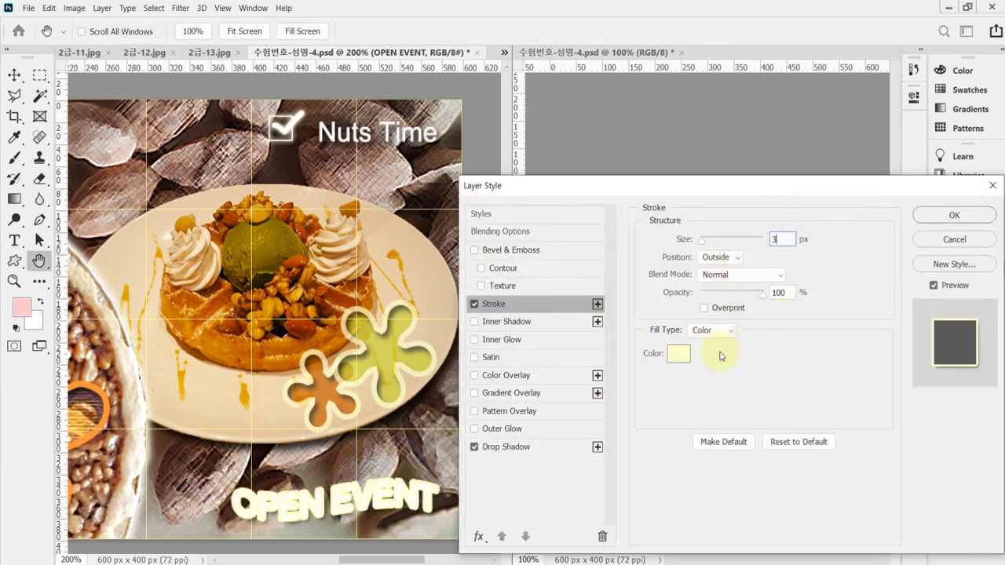
click(678, 354)
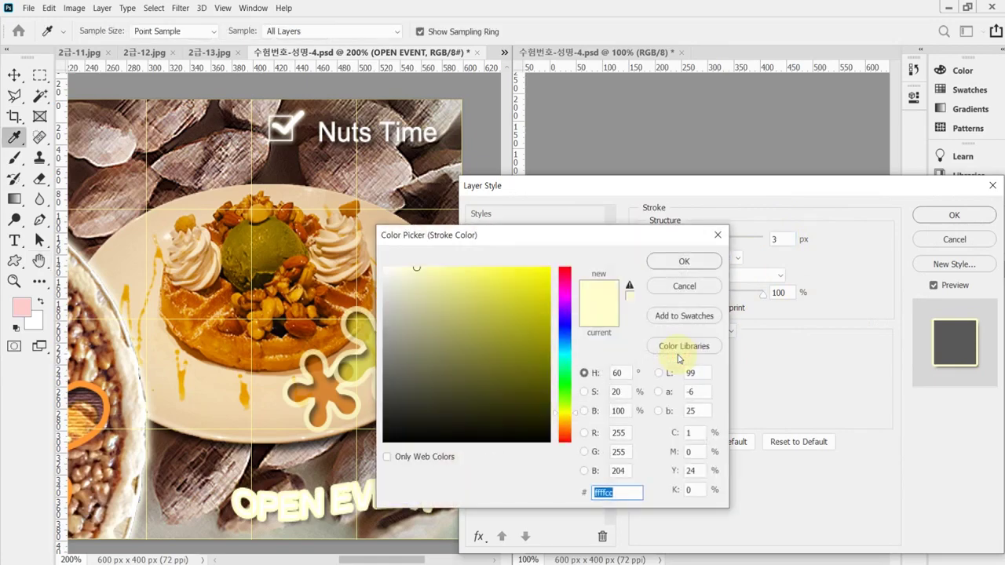
text(ff6600)
key(Return)
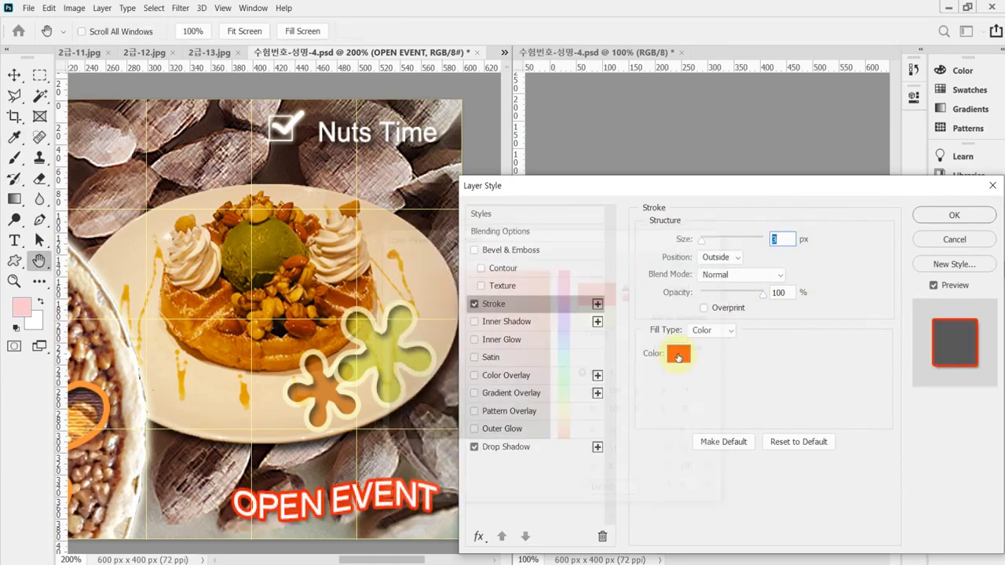
click(963, 223)
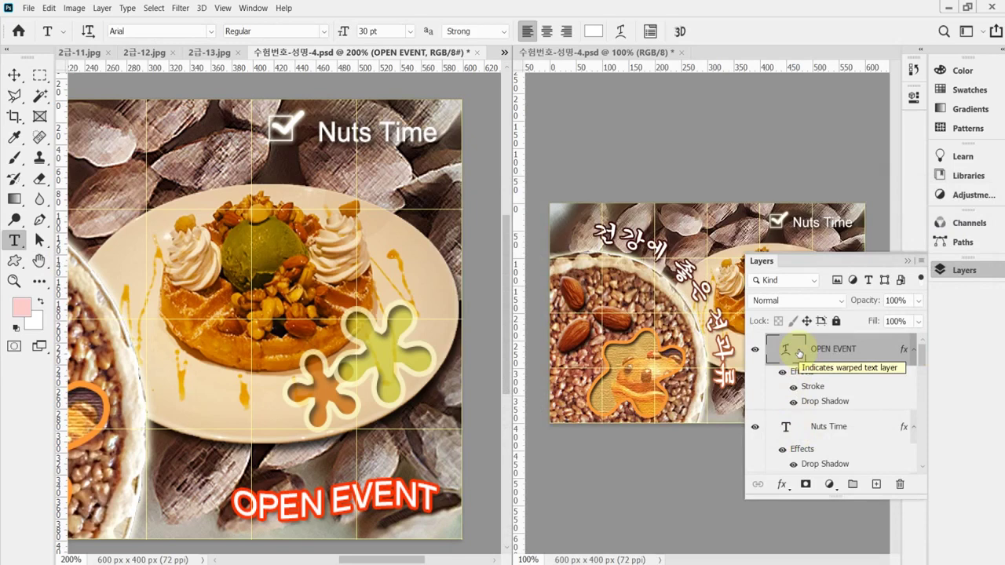
click(965, 271)
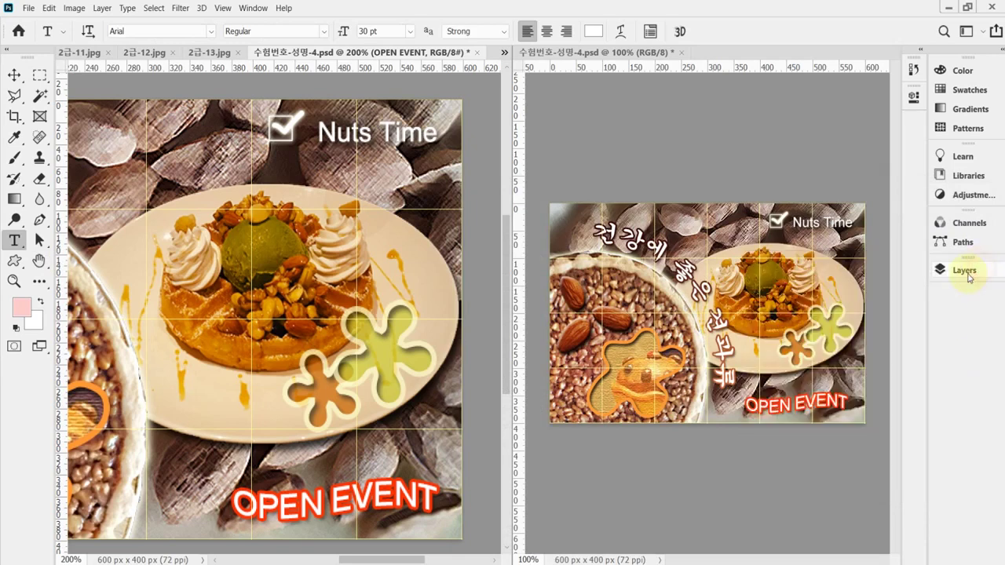
Fine-tune the position of the "OPEN EVENT" text below the plate and save the document
click(437, 537)
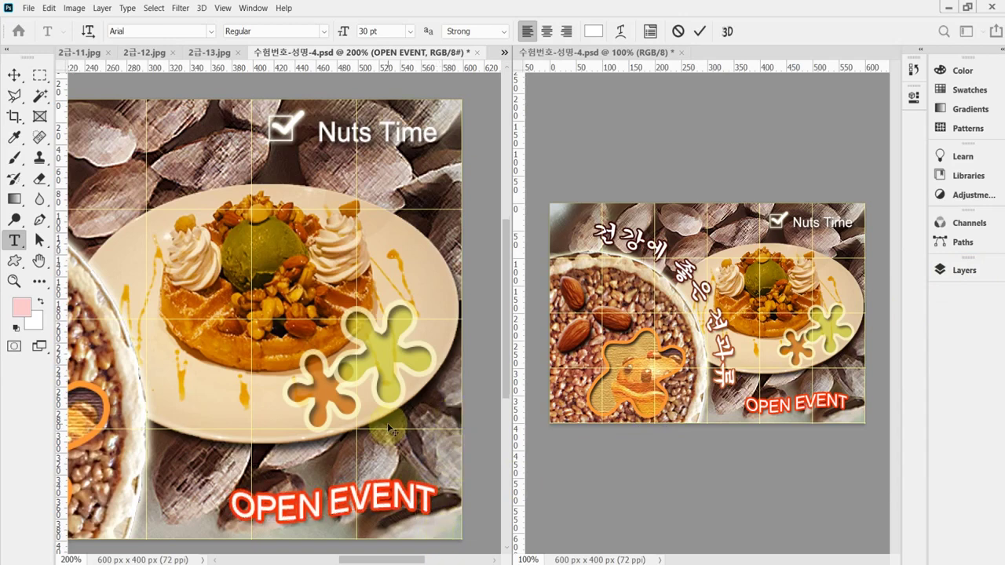
key(ctrl+Return)
drag(387, 423, 343, 407)
key(ctrl+minus)
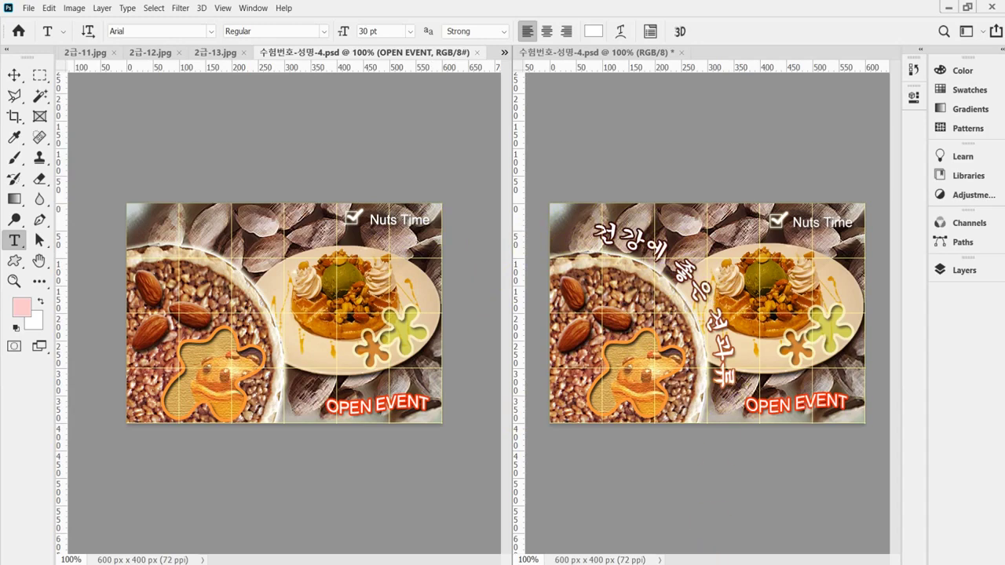
Copy the "건강에 좋은 견과류" line from Notepad and open the PDF to check its text conditions
key(alt+Tab)
drag(683, 504, 543, 518)
key(ctrl+c)
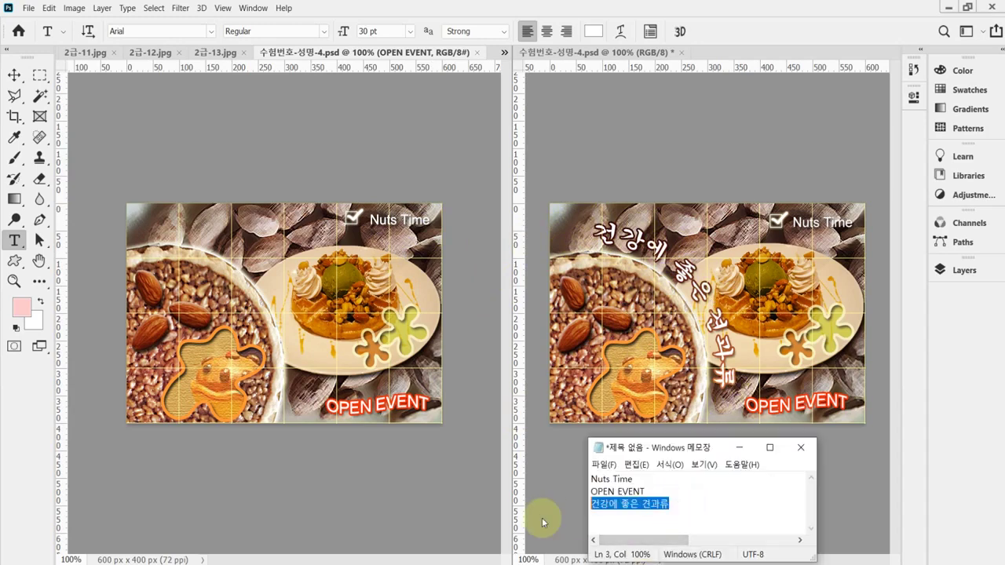
key(alt+Tab)
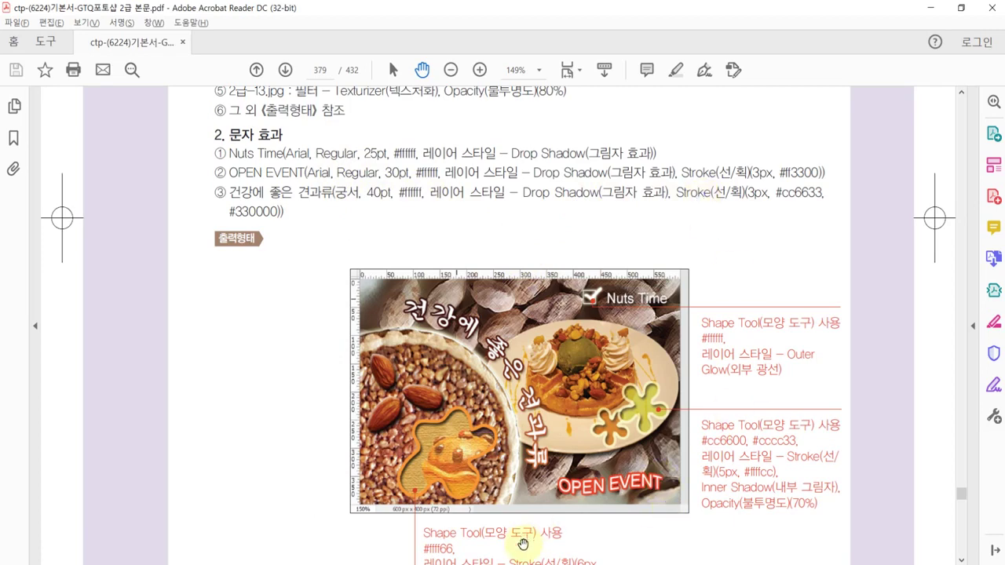
Switch to Photoshop and add the copied "건강에 좋은 견과류" line as 궁서 40 pt text across the tart and plate
click(560, 529)
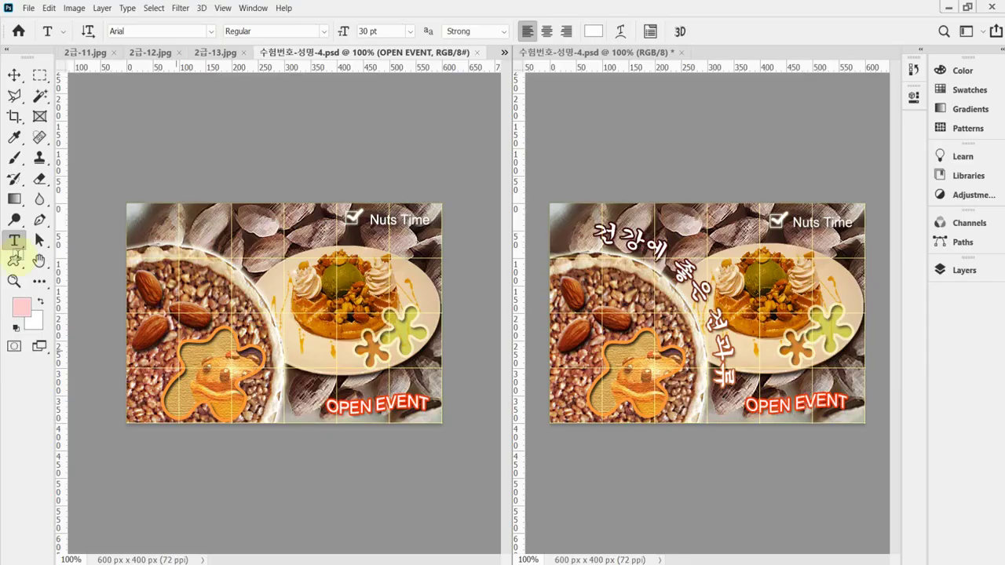
click(173, 243)
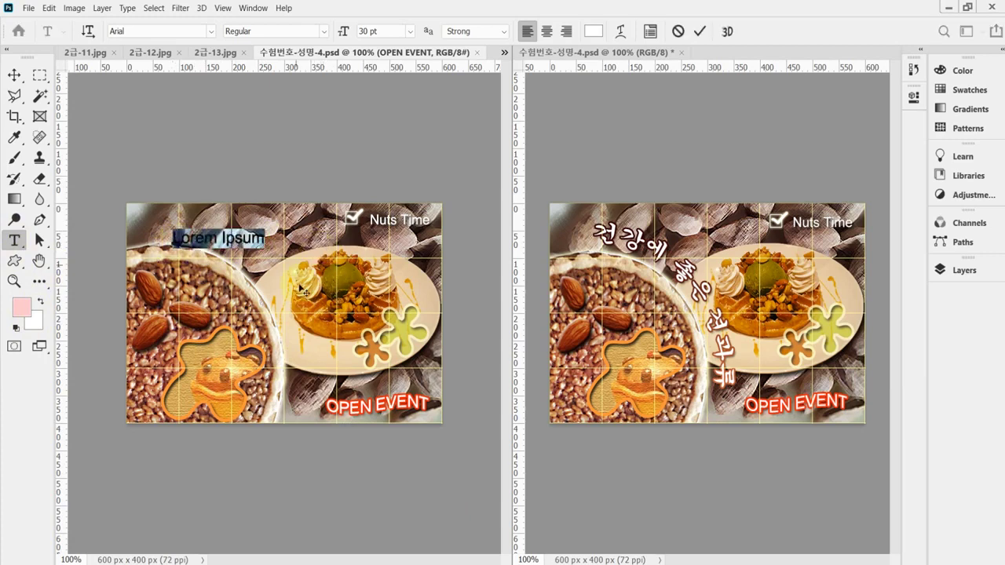
click(211, 31)
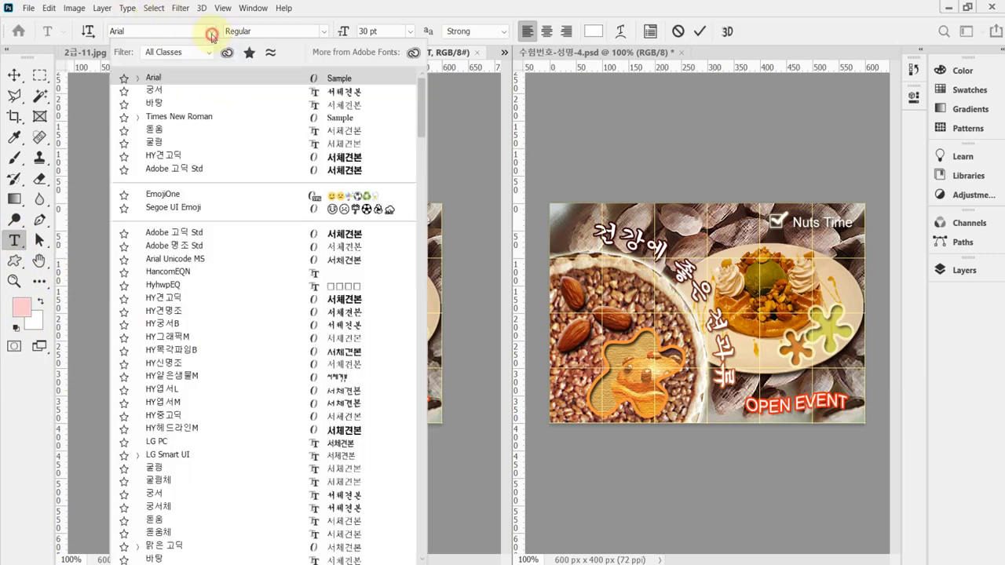
click(157, 90)
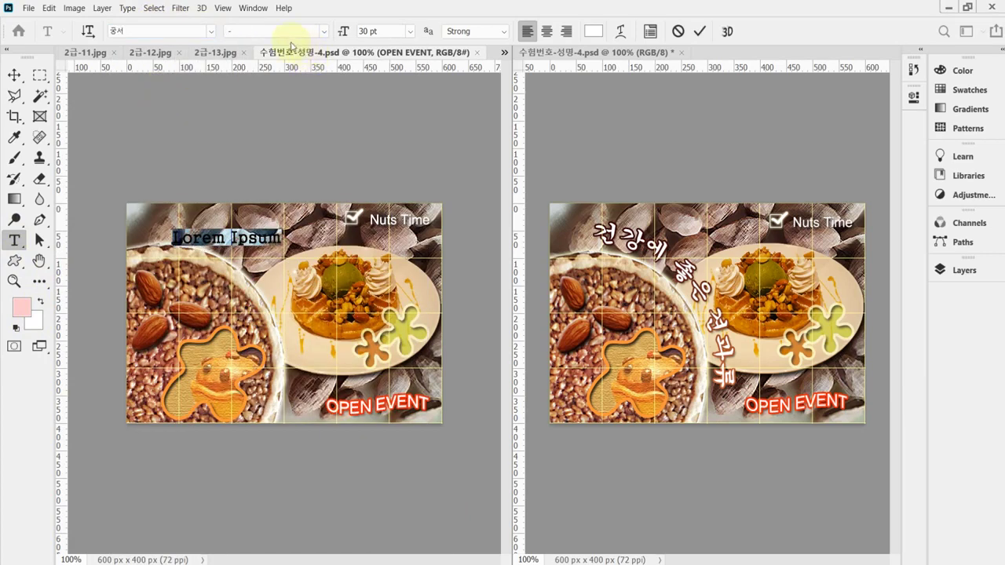
click(383, 31)
double_click(386, 33)
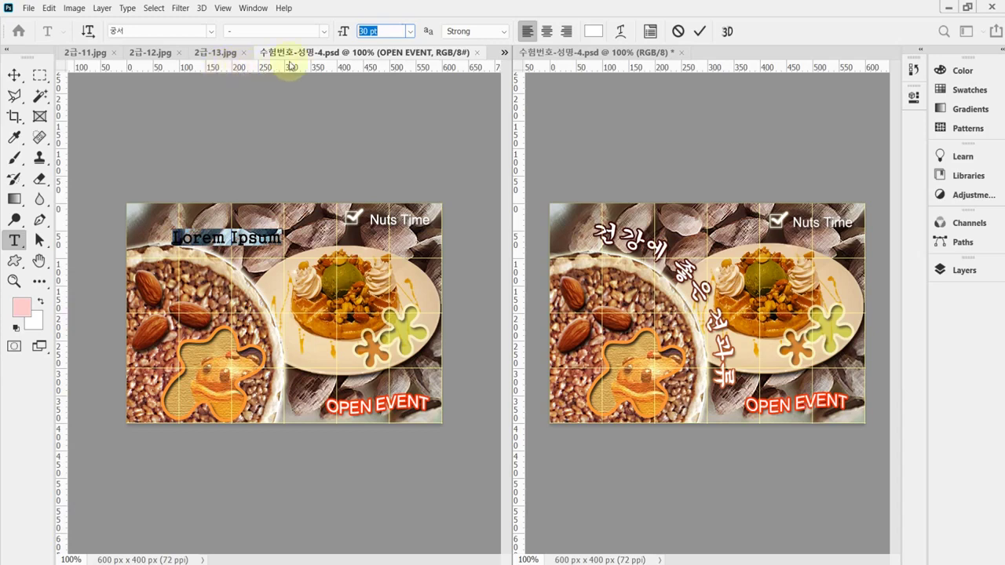
text(40)
key(Return)
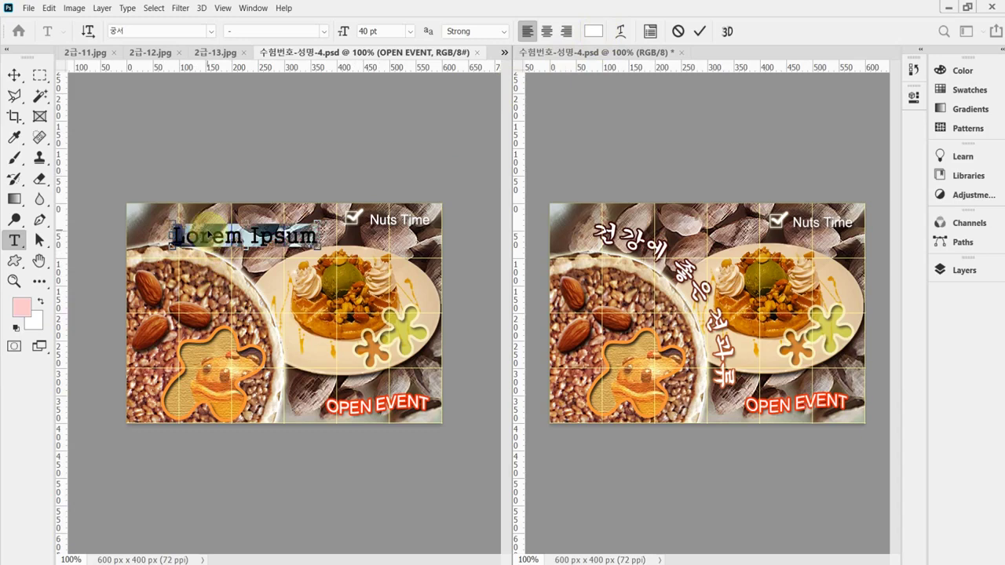
key(ctrl+v)
drag(310, 286, 330, 331)
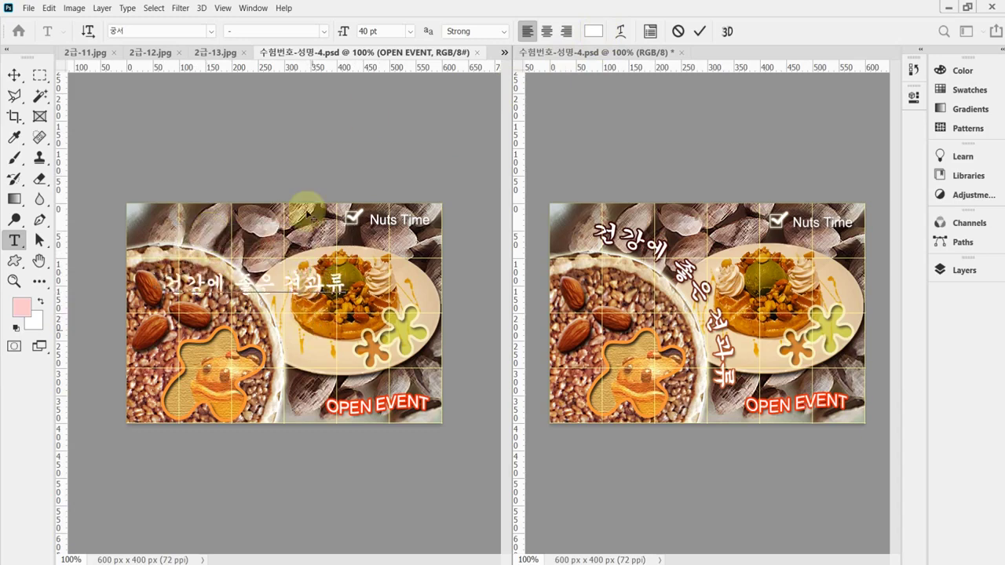
Warp the "건강에 좋은 견과류" text with the horizontal Arc style and a bend of 55%
click(627, 40)
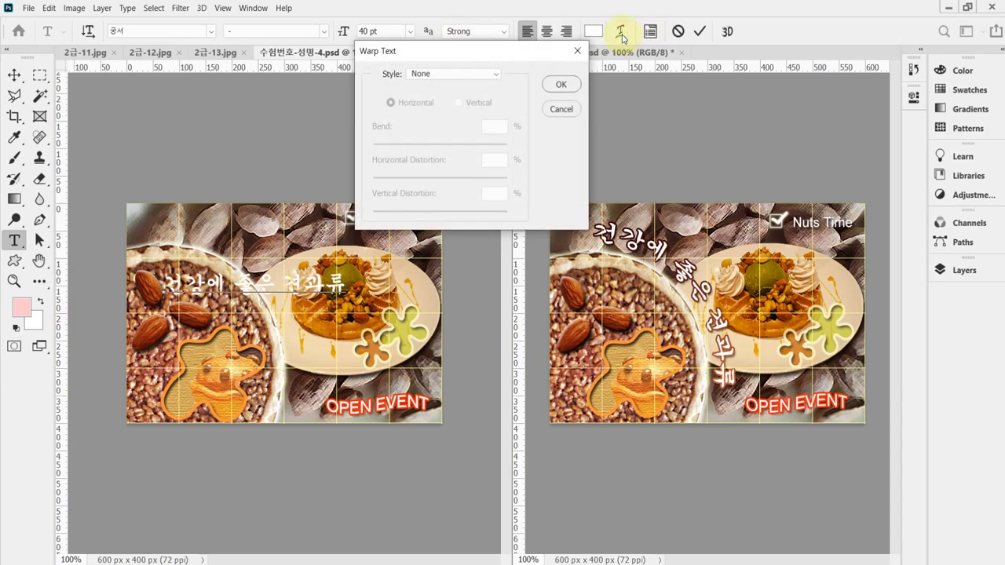
click(424, 74)
click(440, 113)
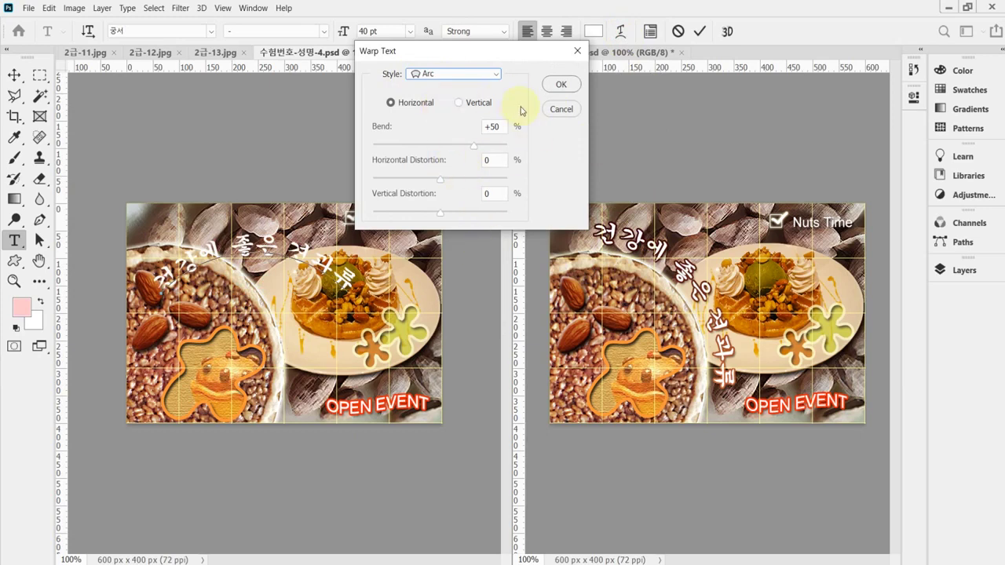
drag(507, 128, 461, 130)
text(55)
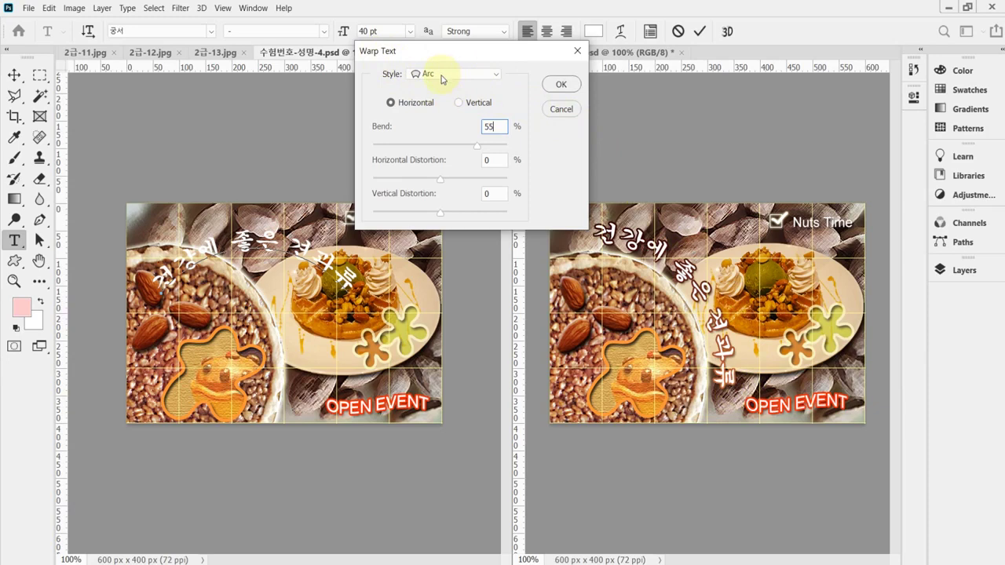
click(561, 86)
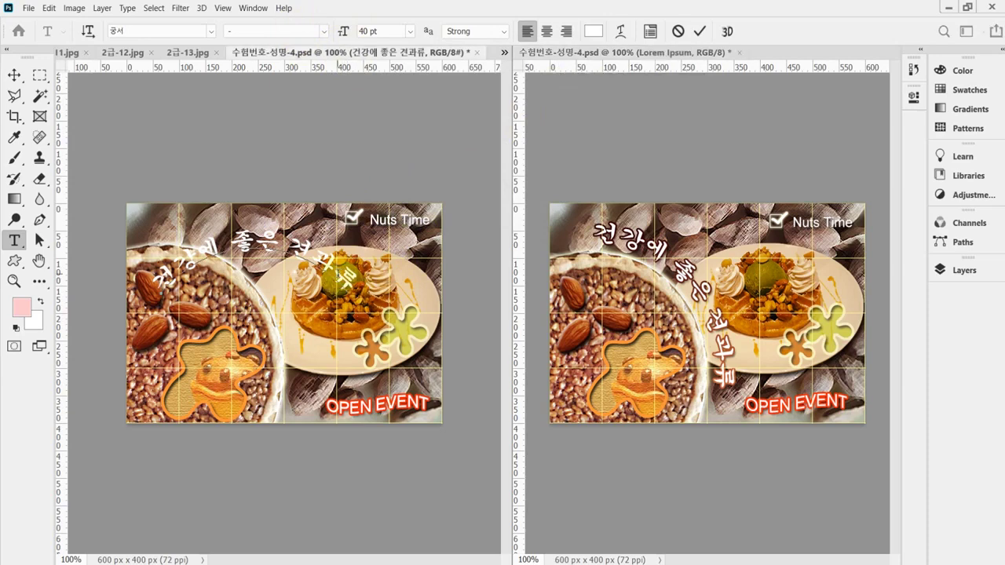
key(ctrl)
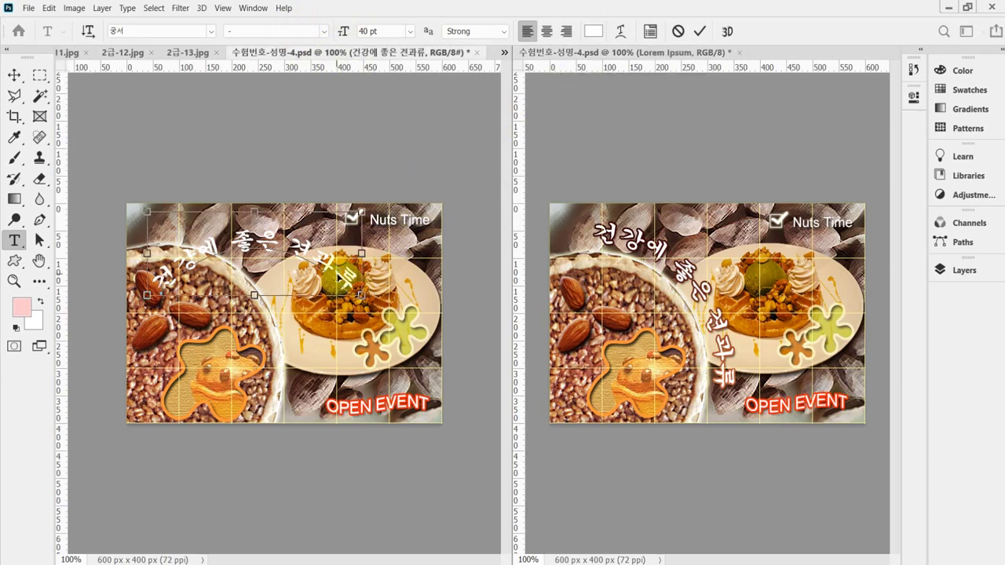
key(ctrl+t)
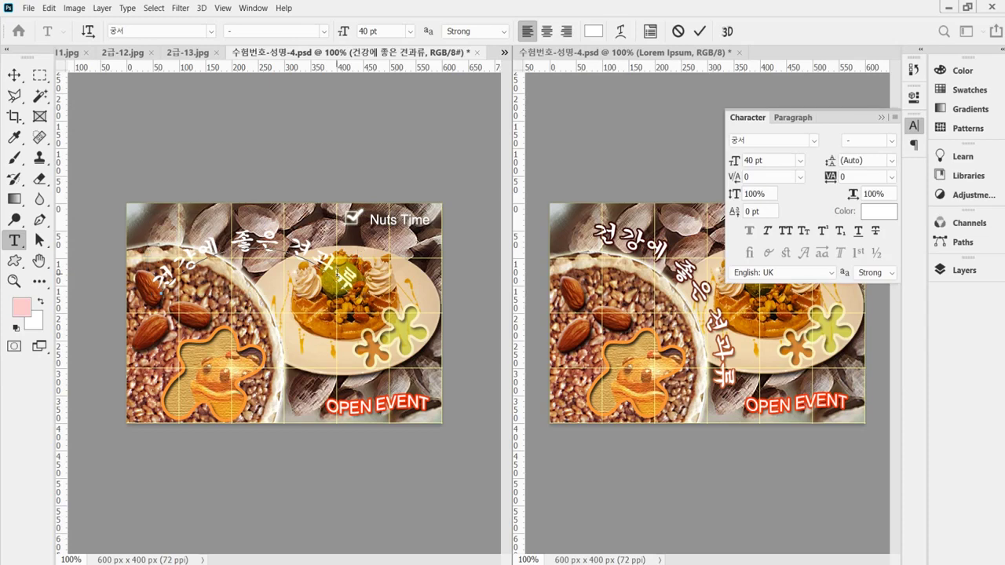
key(ctrl)
key(ctrl+t)
key(ctrl+t)
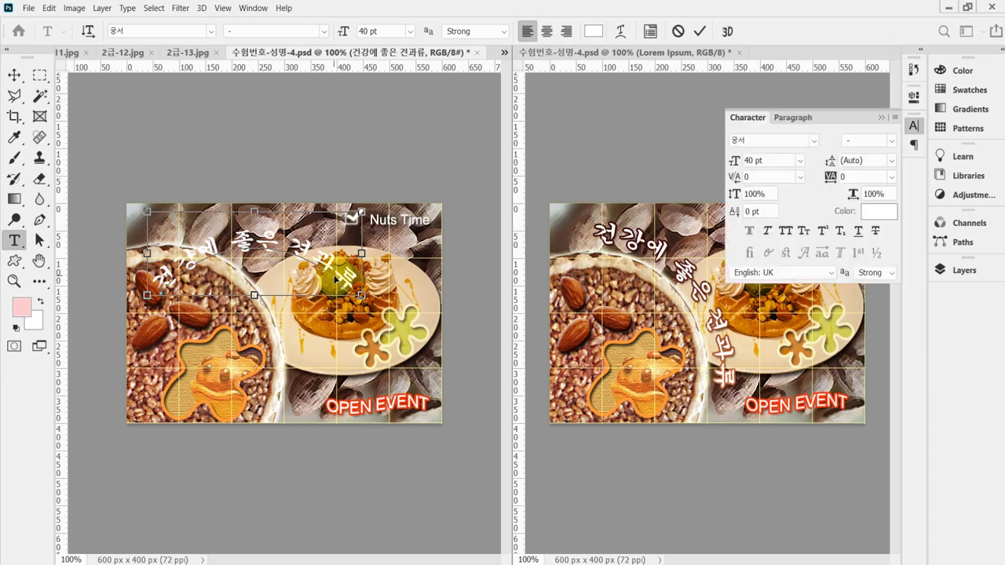
key(ctrl+t)
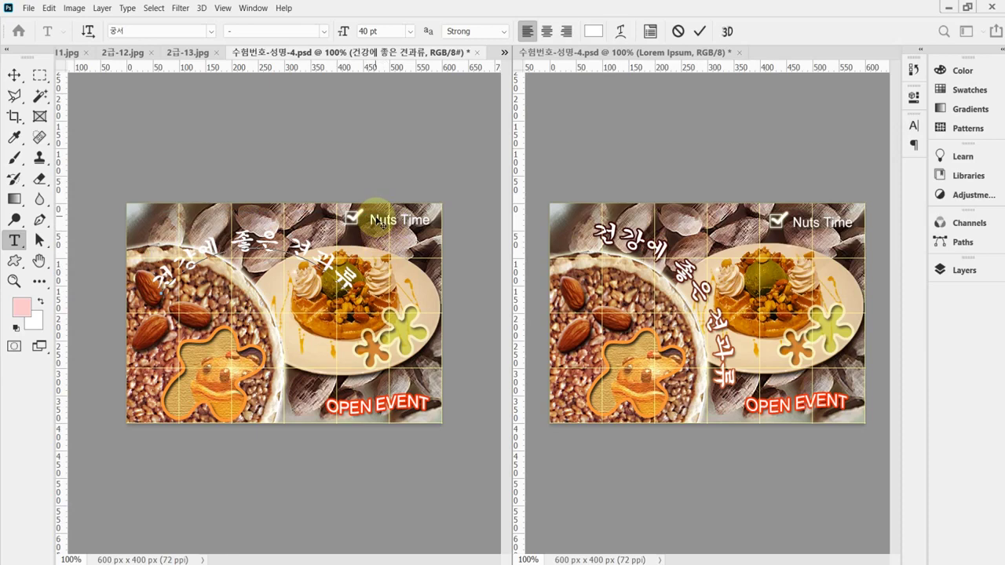
Commit the "건강에 좋은 견과류" text and rotate it with Free Transform to an angle of 49°
key(ctrl+Return)
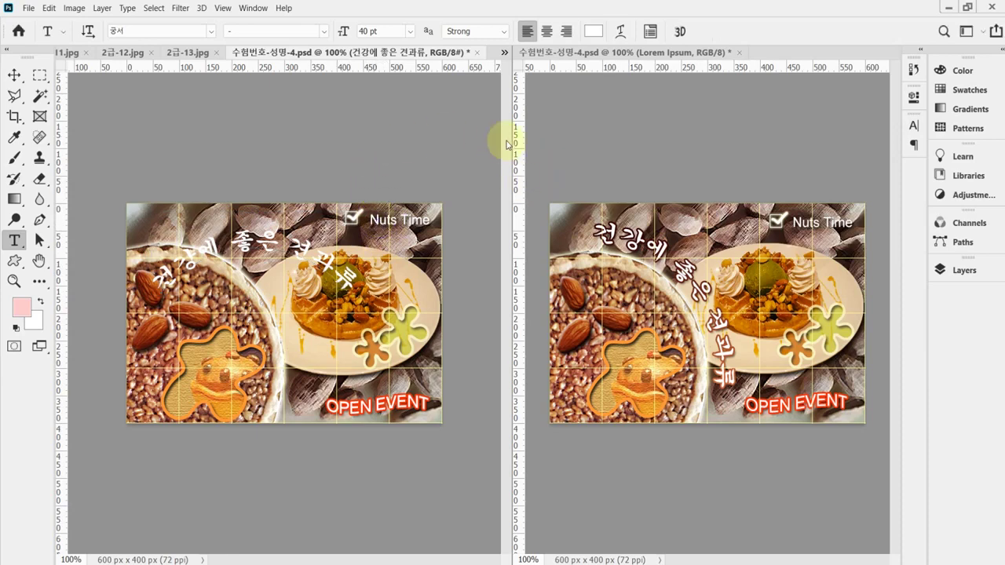
key(ctrl+t)
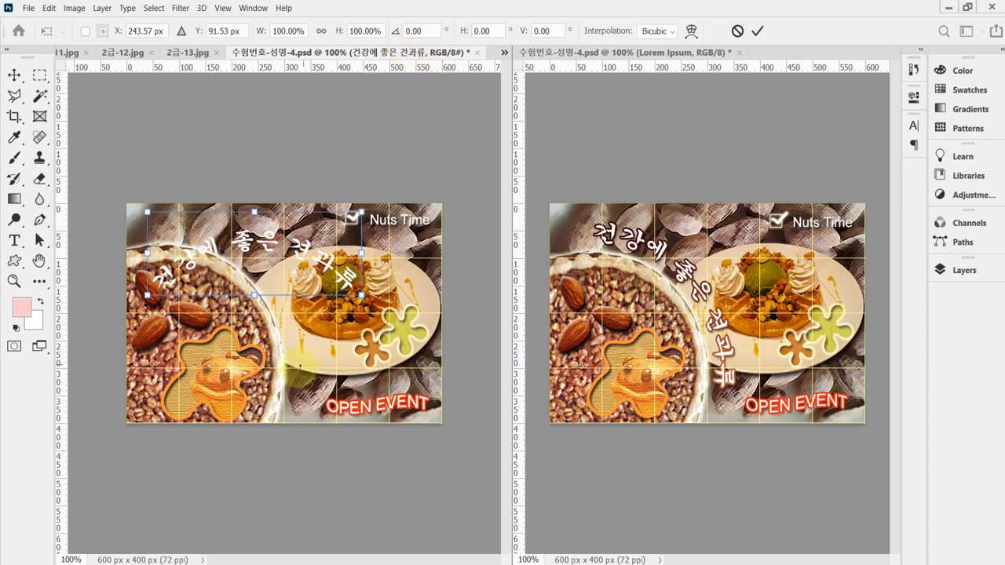
drag(392, 318, 336, 381)
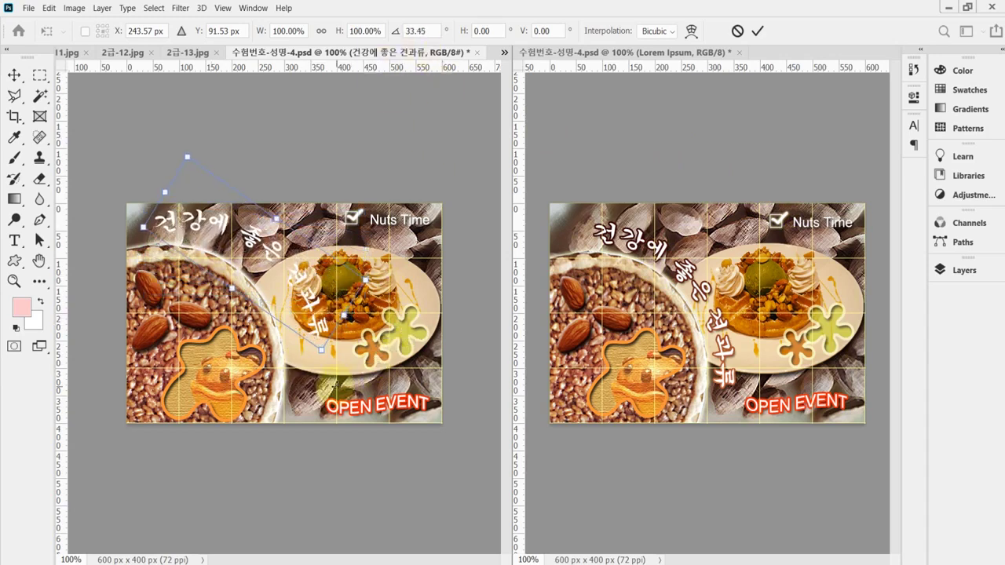
click(427, 32)
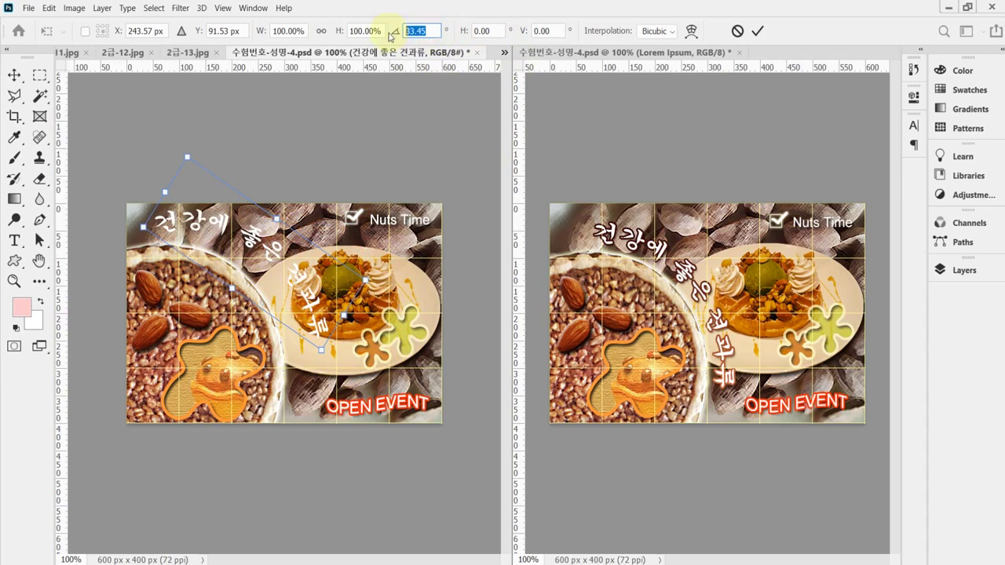
text(49)
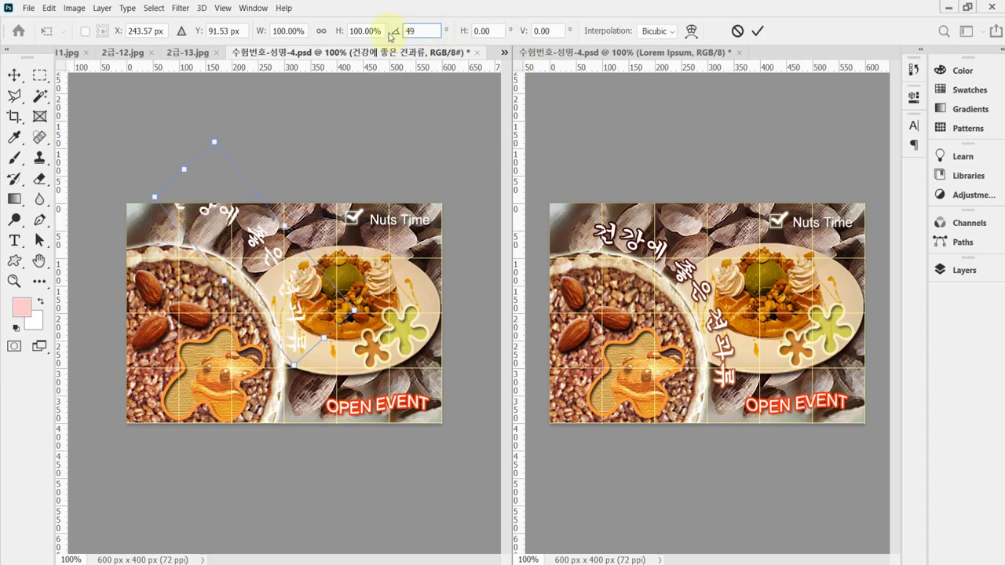
key(Return)
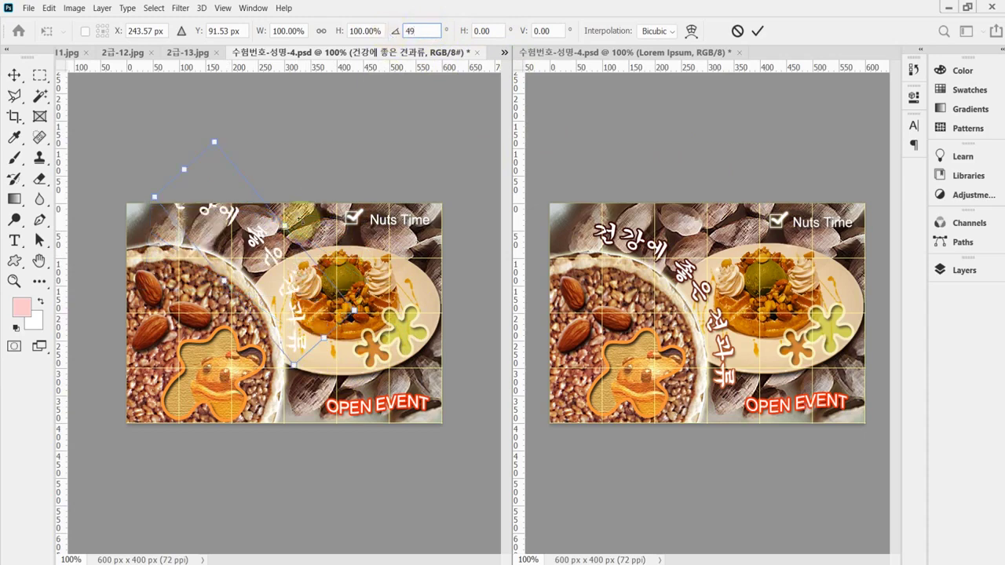
Move the rotated text along the nut tart's curved edge, to about X 250 px and Y 150 px, and apply the transform
drag(289, 280, 299, 323)
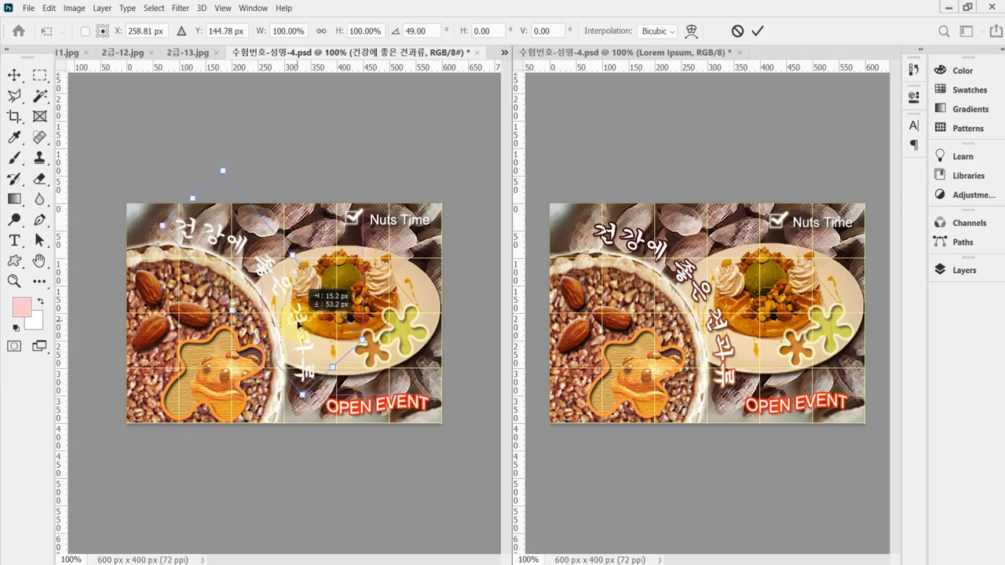
drag(297, 322, 303, 317)
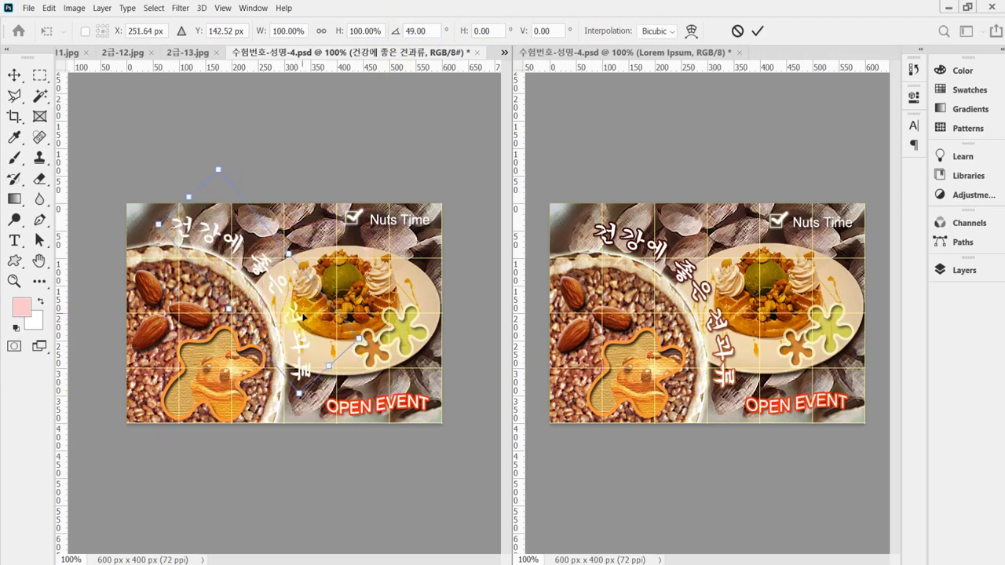
key(Left)
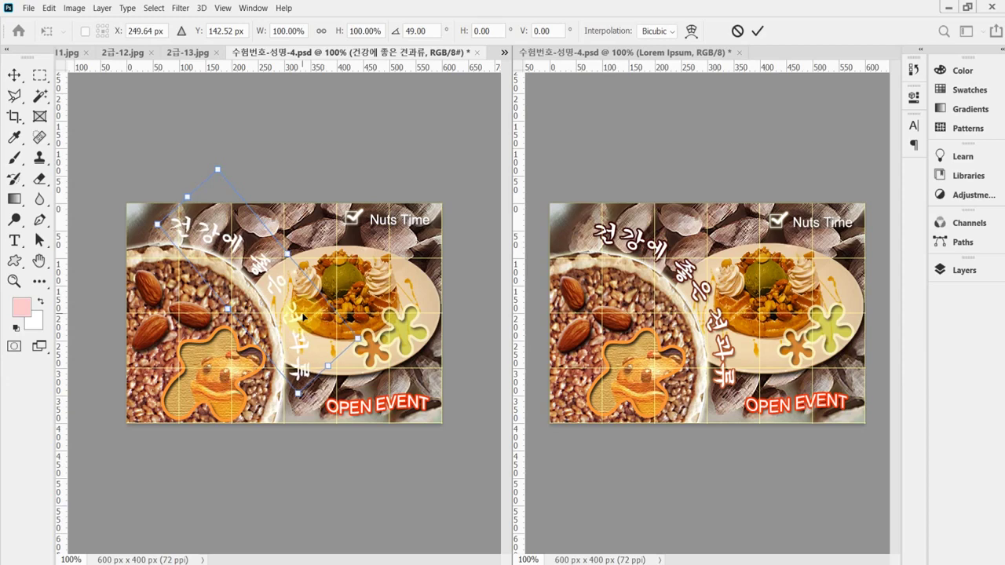
key(Down)
key(Down)
key(Down)
key(Down)
key(Down)
key(Down)
key(Down)
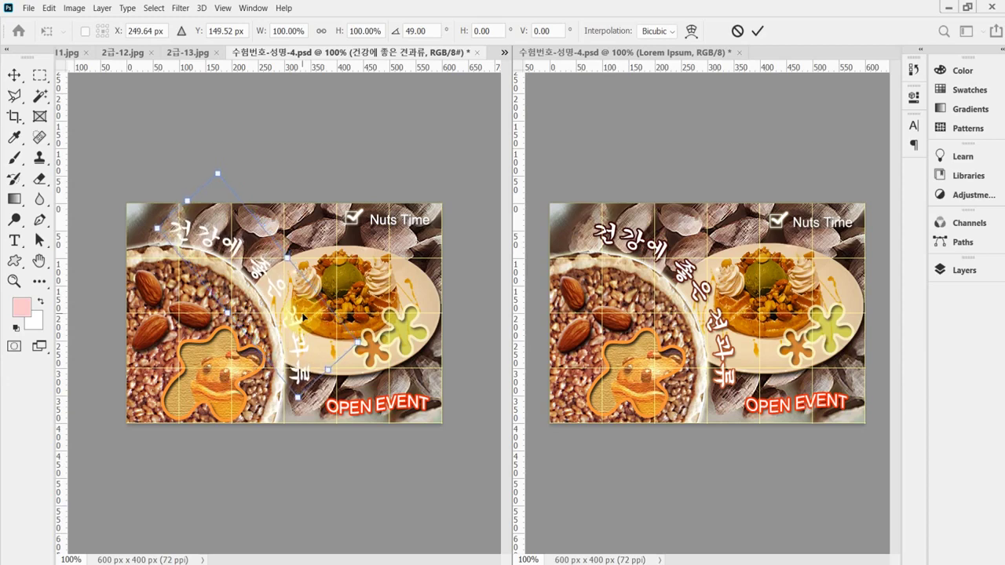
key(Return)
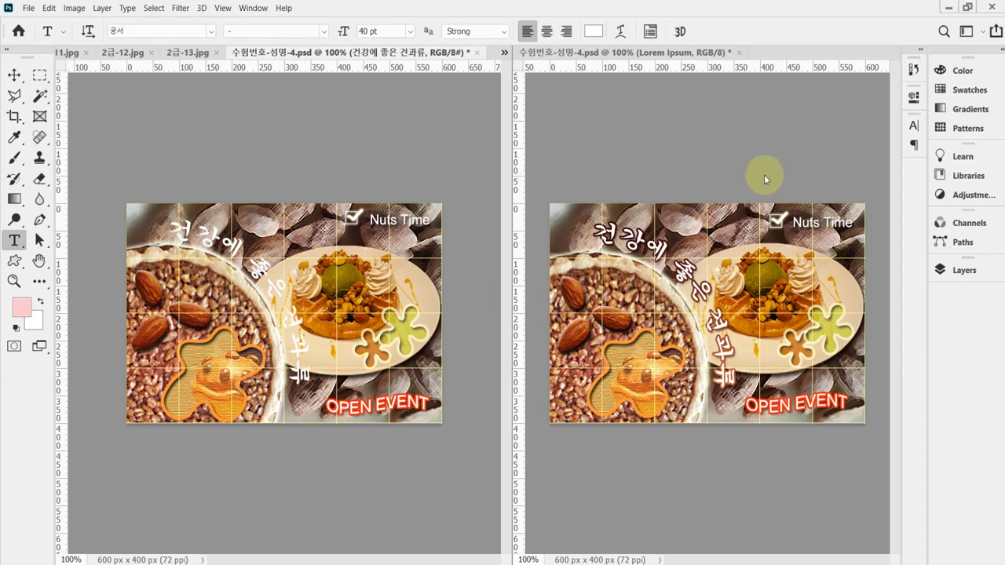
Add a Stroke layer style of 3 px, positioned outside, to the "건강에 좋은 견과류" text layer
click(963, 270)
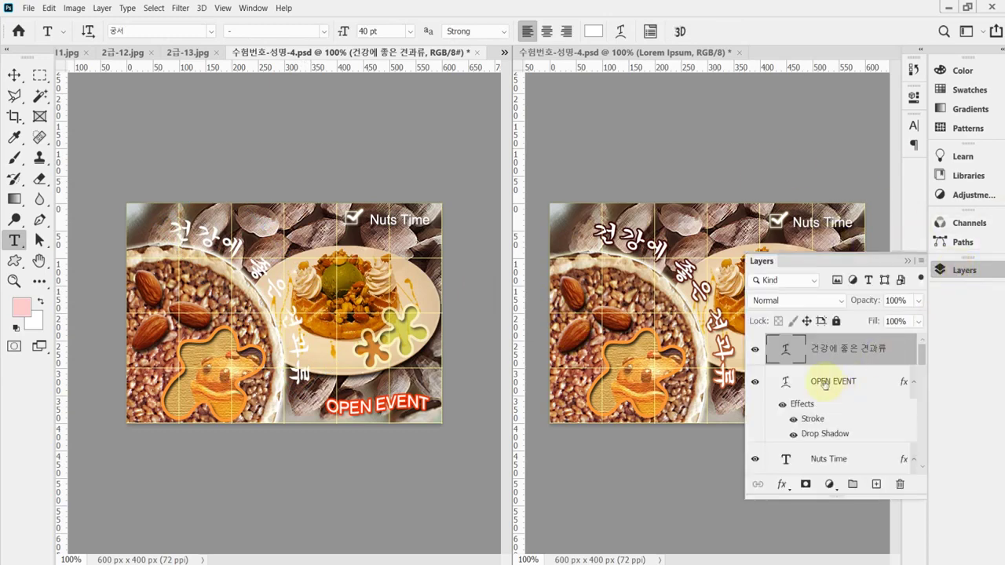
click(781, 487)
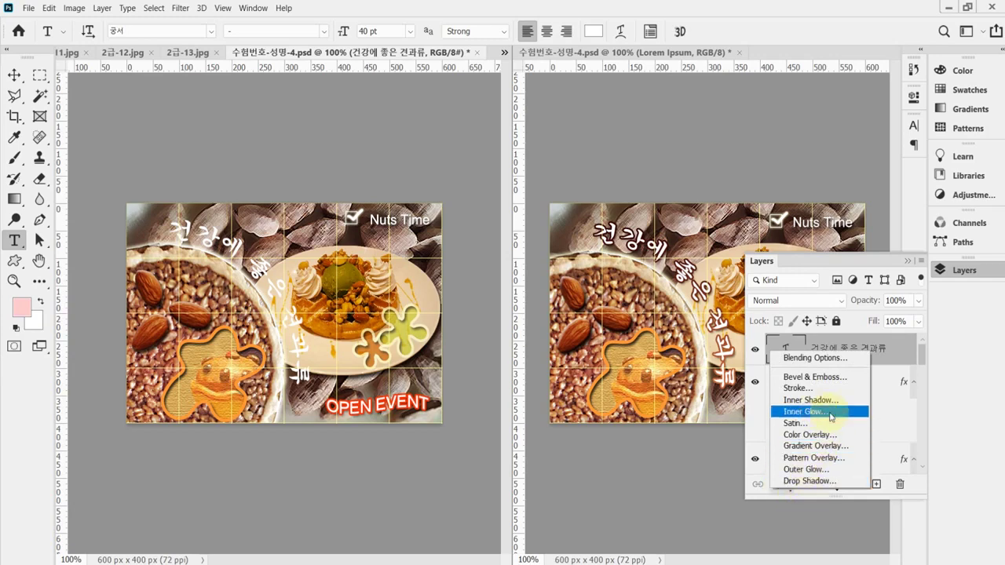
click(816, 389)
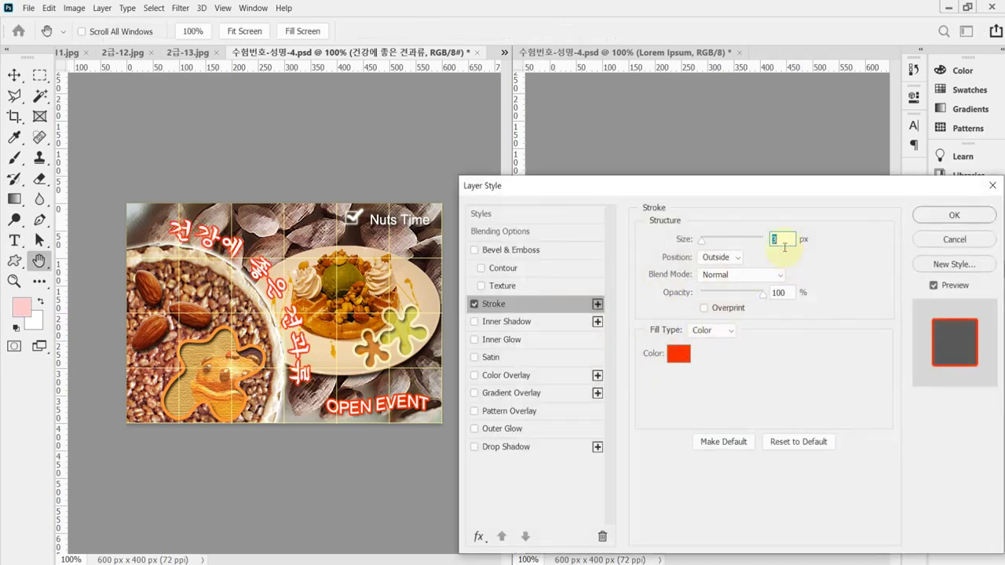
click(785, 241)
click(678, 354)
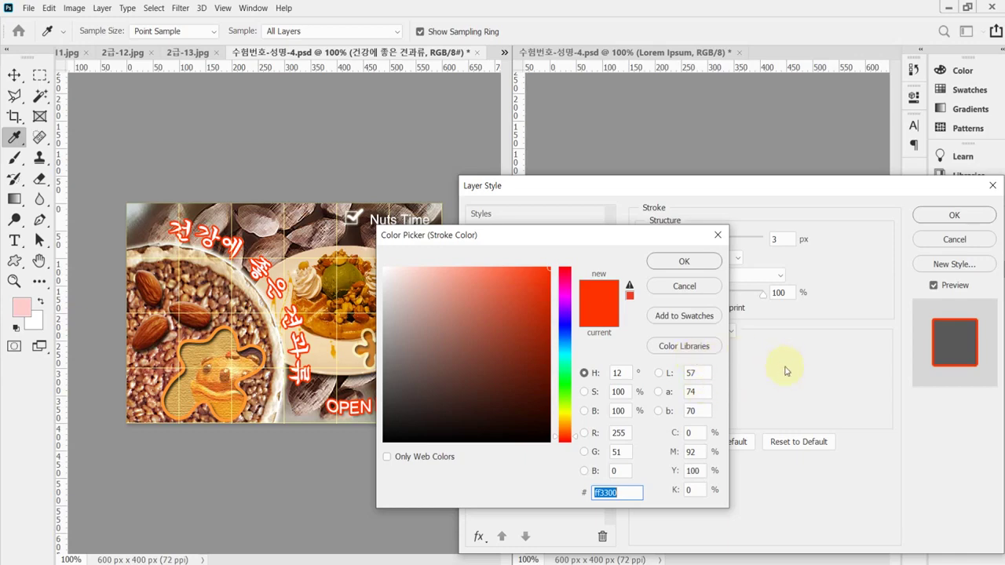
click(683, 287)
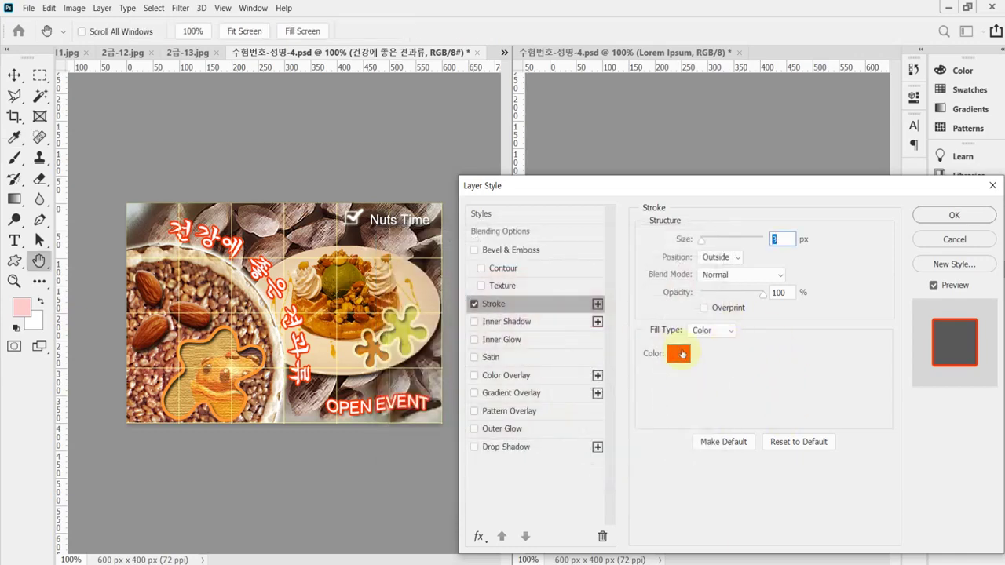
Change the text stroke's fill type to Gradient and set the gradient's starting color stop to #c63
click(711, 331)
click(719, 356)
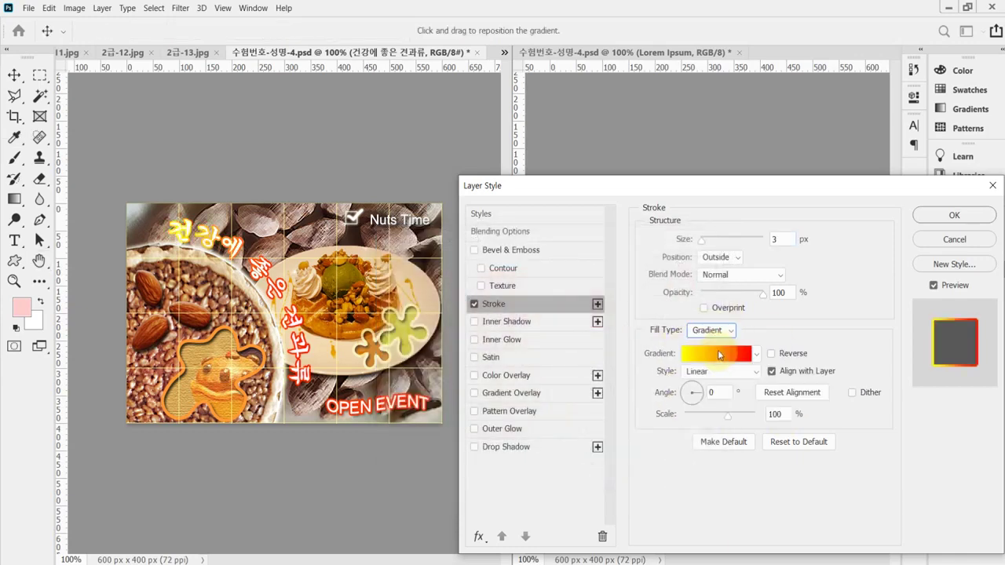
click(719, 358)
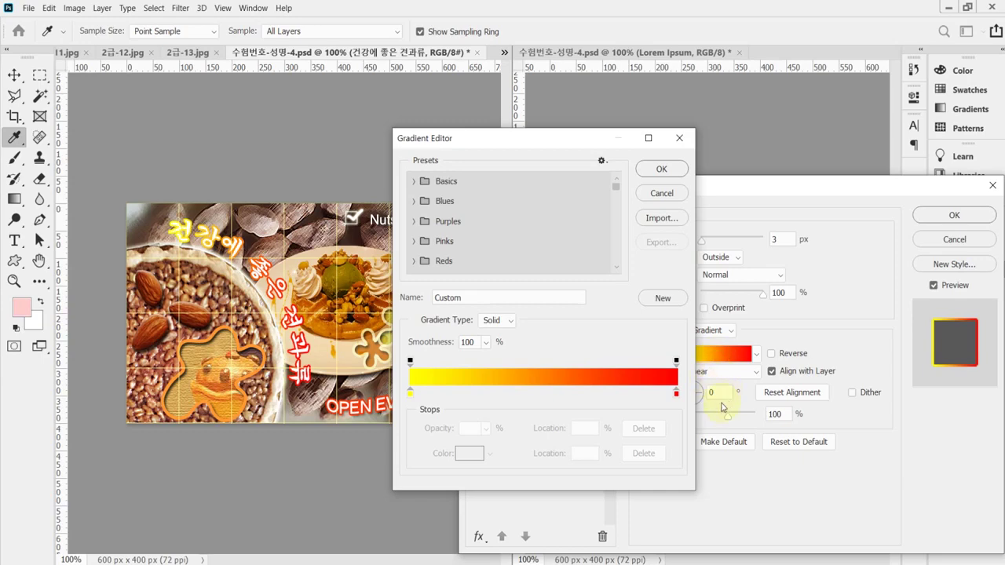
double_click(410, 392)
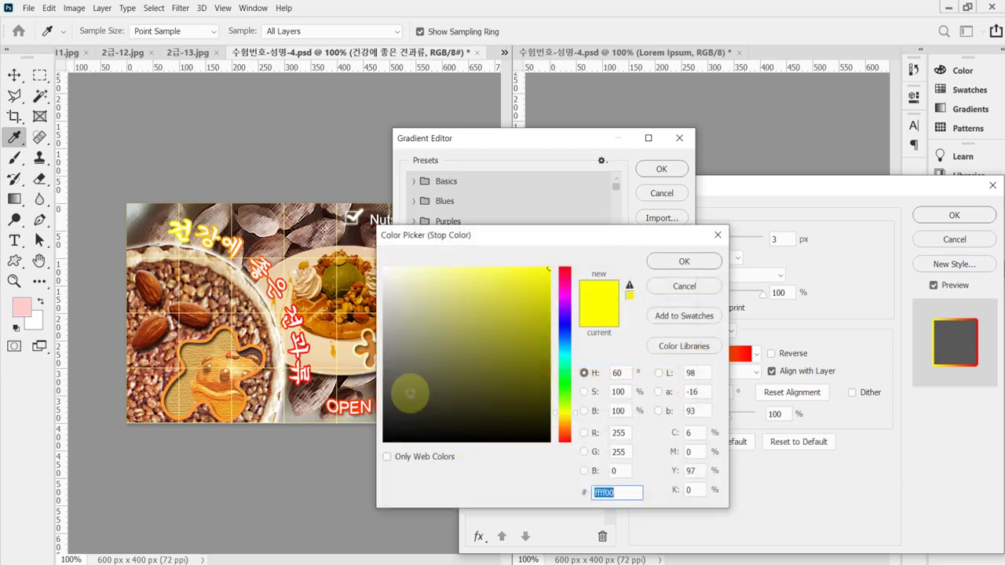
text(c63)
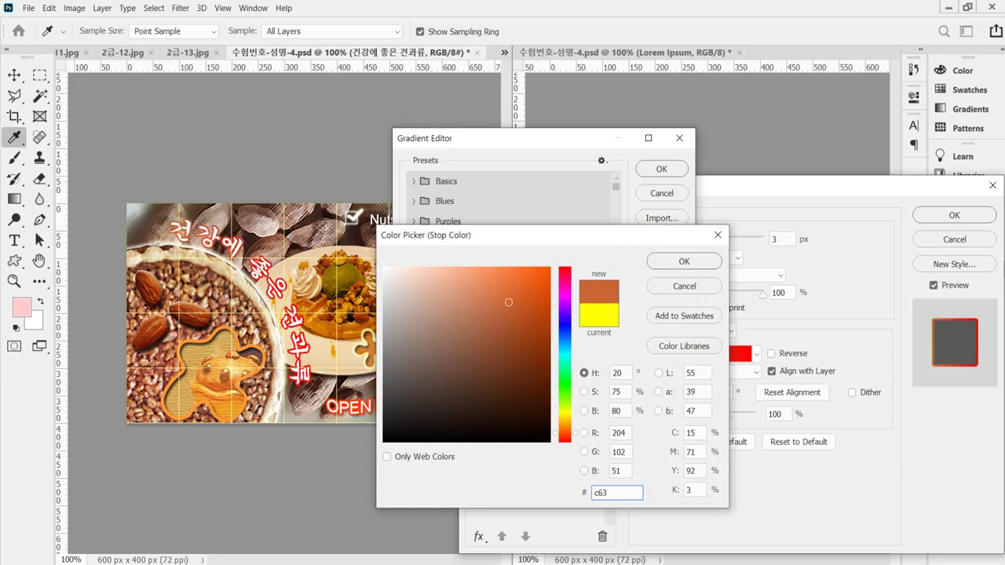
key(Return)
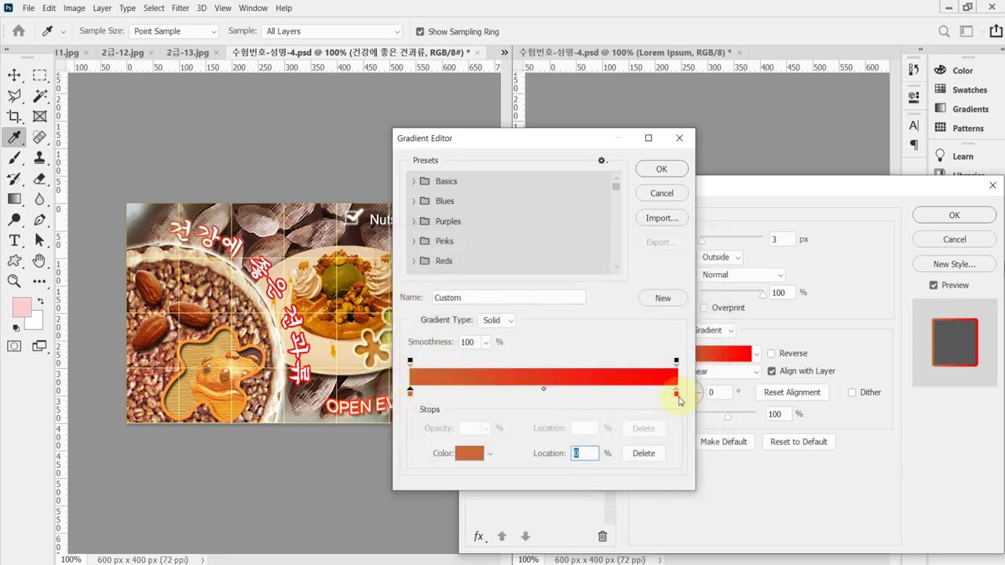
Set the stroke gradient's ending color stop to a dark maroon and apply the gradient
double_click(676, 395)
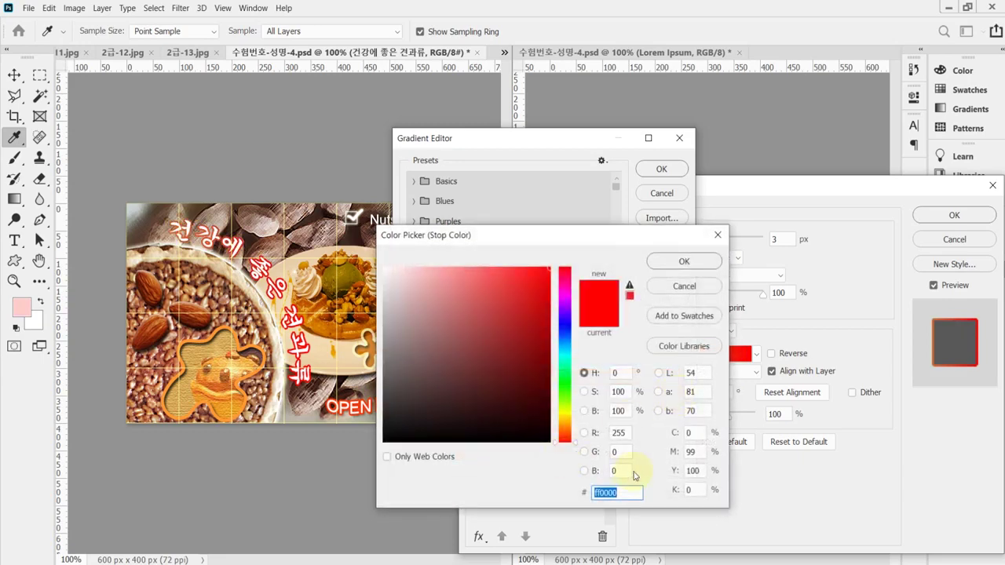
text(3)
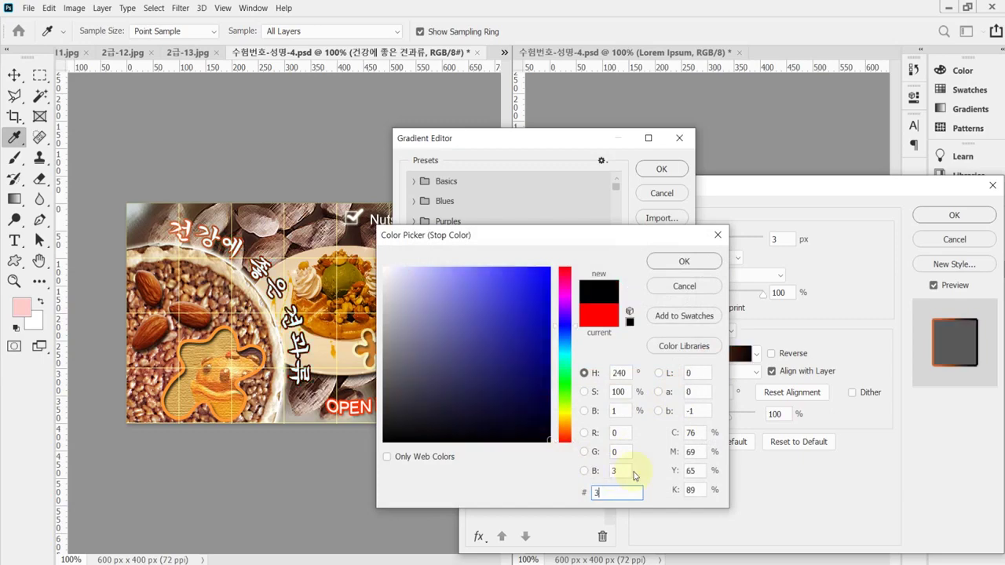
text(000000)
key(Return)
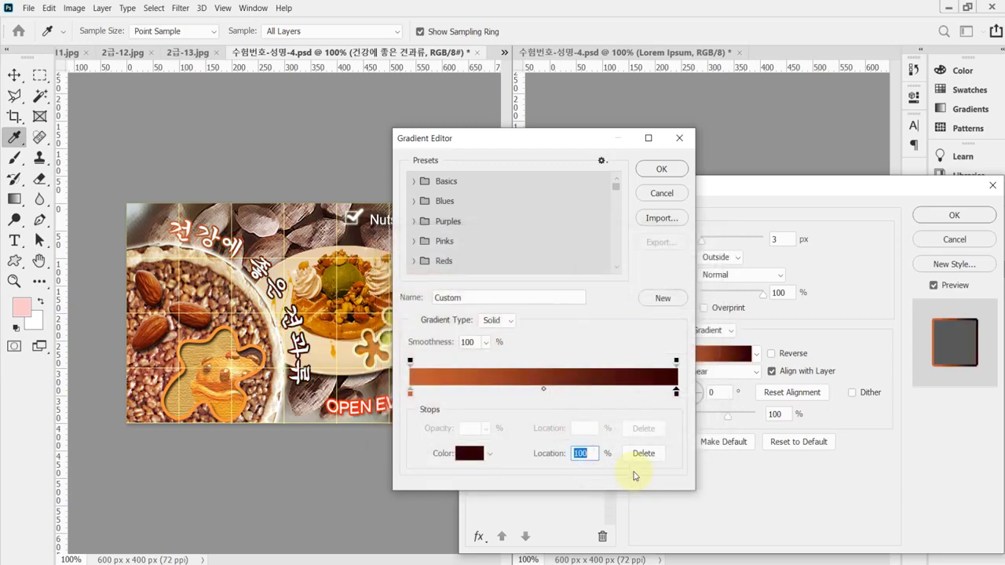
click(661, 169)
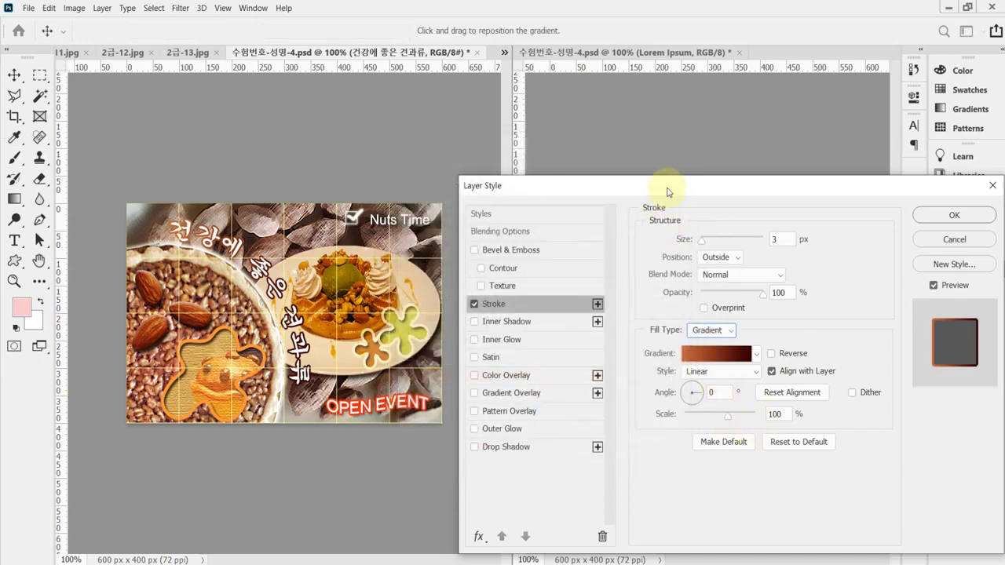
Set the stroke gradient's angle to 90° and add a Drop Shadow with default settings to the "건강에 좋은 견과류" text layer
drag(669, 192, 652, 149)
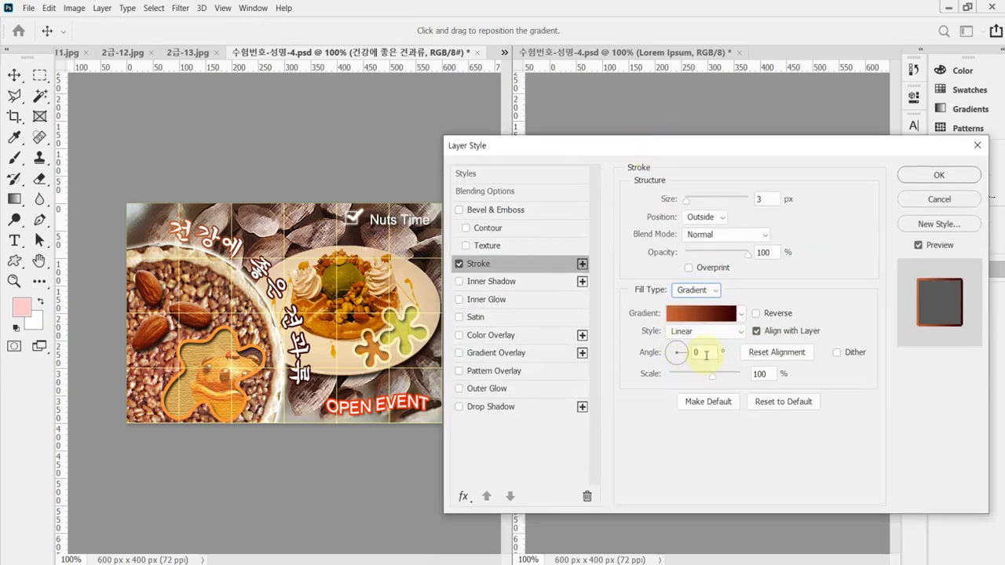
double_click(712, 353)
text(90)
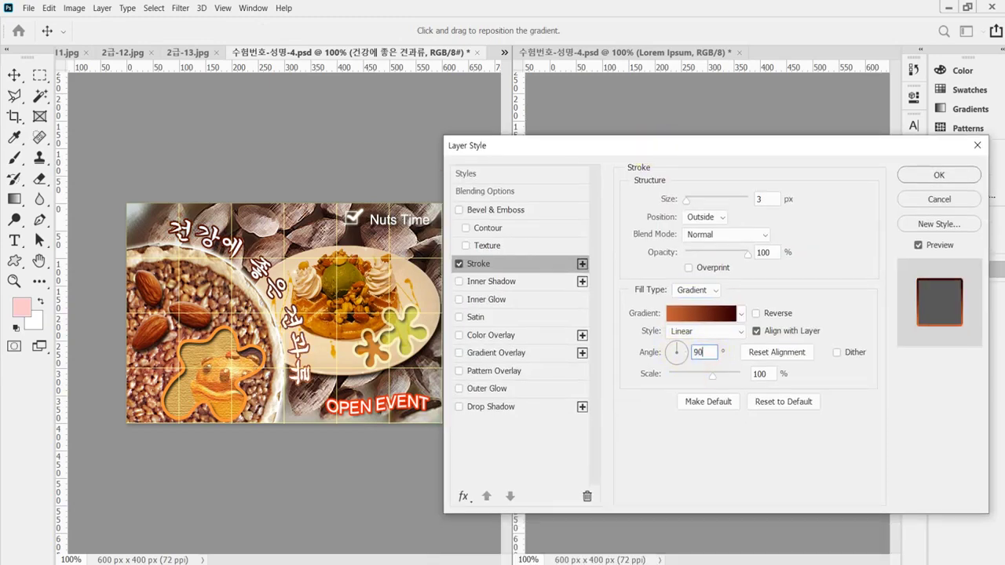
drag(651, 152, 620, 356)
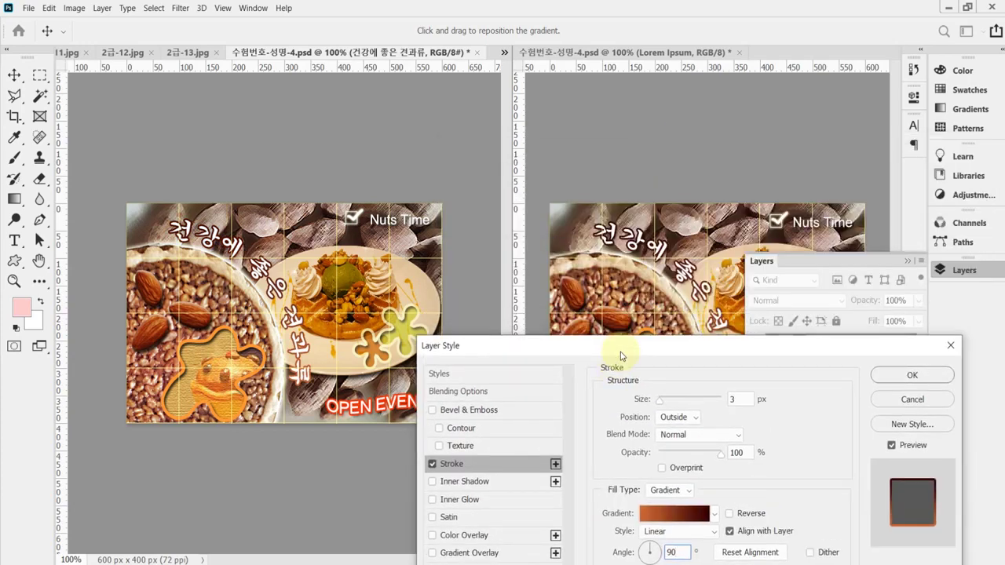
drag(620, 355, 622, 225)
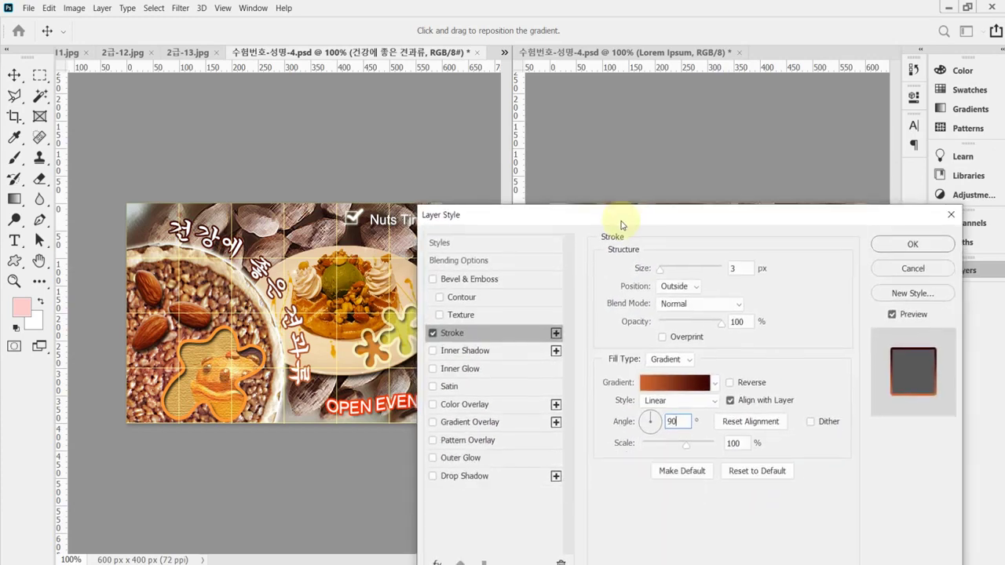
click(473, 479)
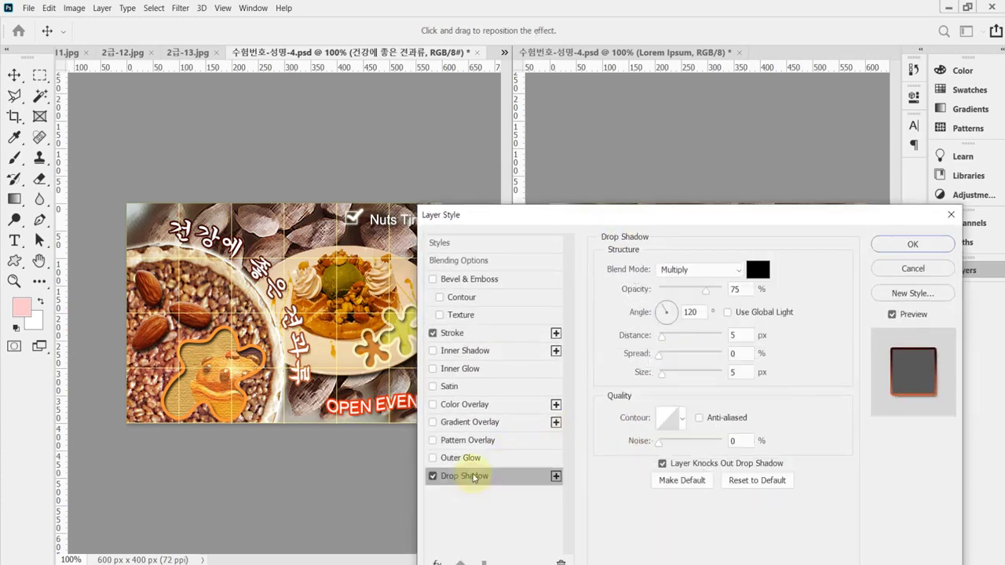
click(910, 245)
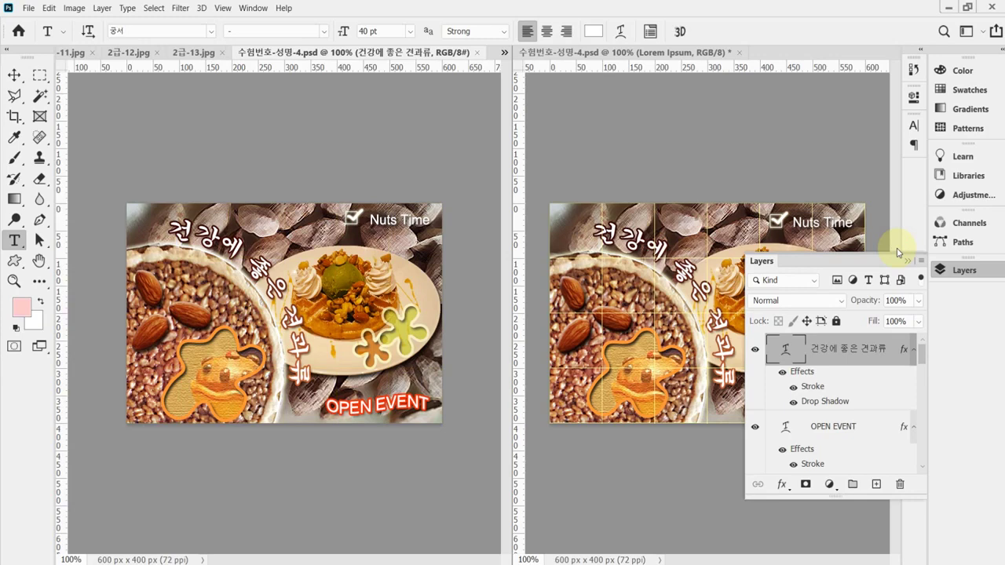
Save a JPEG copy named 수험번호-성명-4.jpg in the Documents GTQ folder at quality 8
key(ctrl+shift+s)
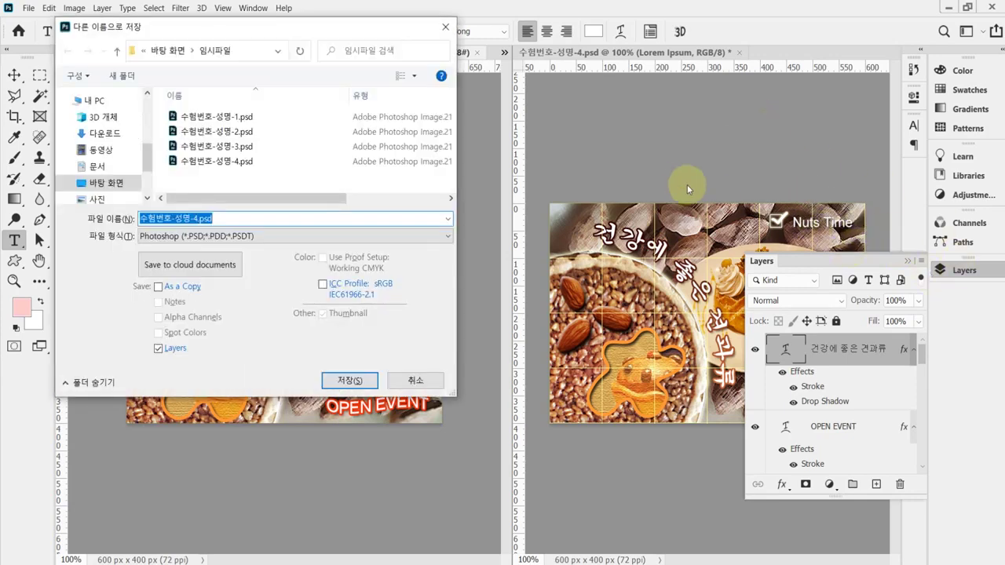
click(95, 103)
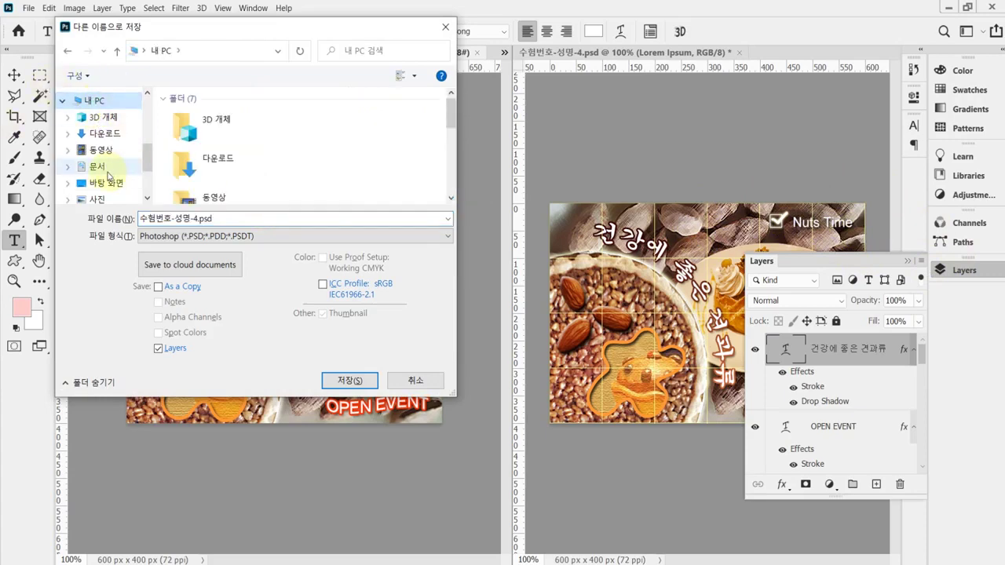
click(107, 175)
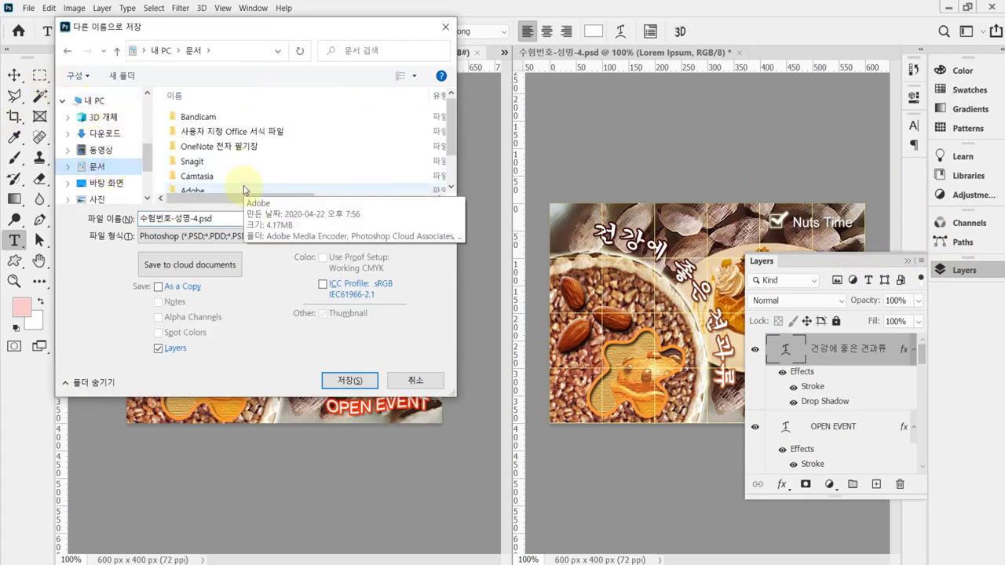
scroll(252, 192, down, 1)
double_click(207, 185)
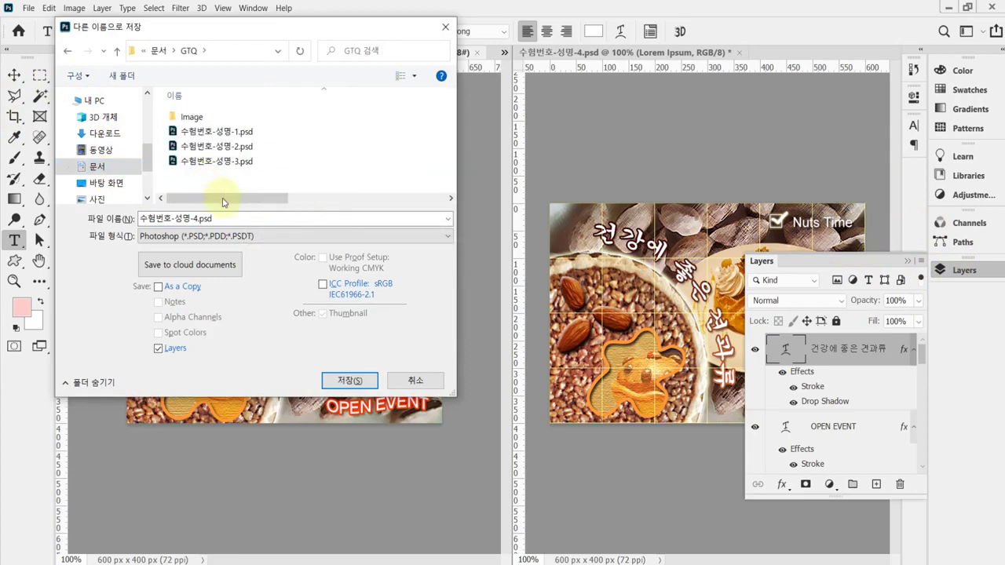
click(176, 235)
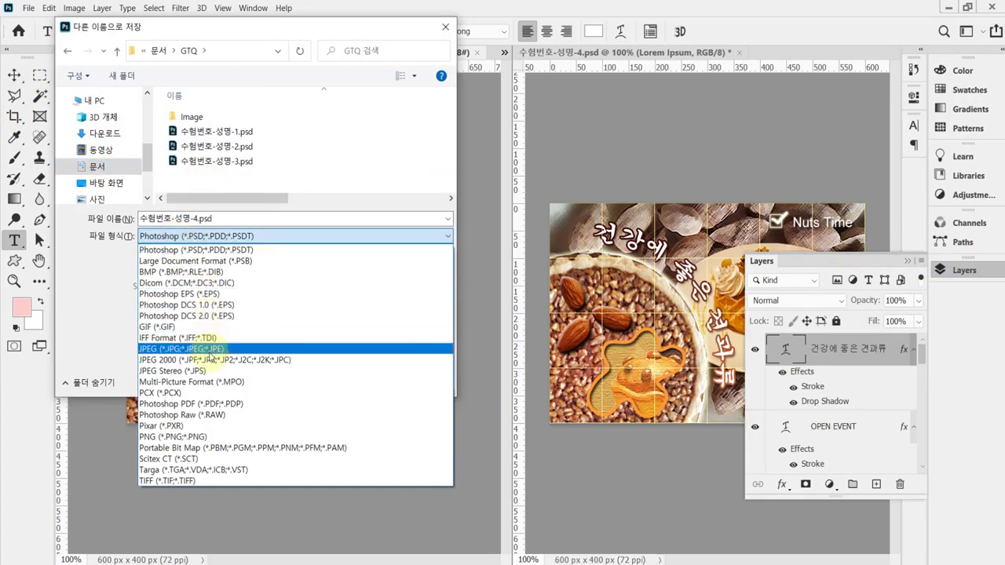
click(211, 351)
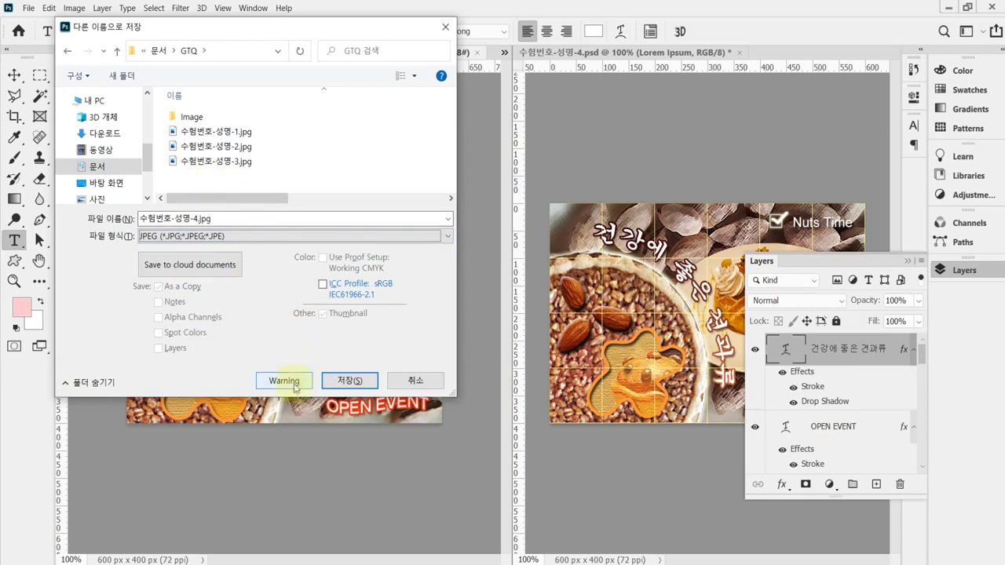
click(339, 382)
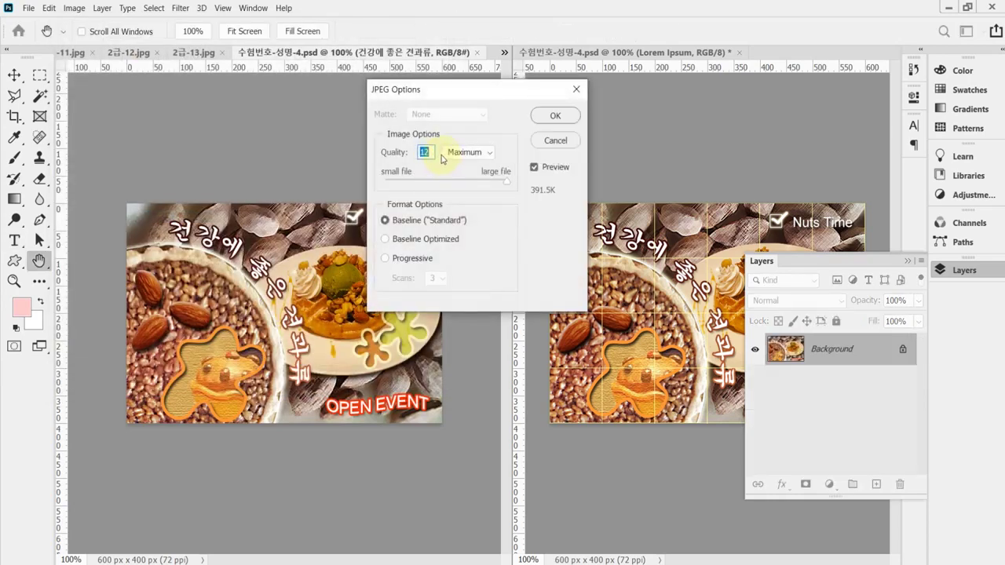
text(8)
key(Return)
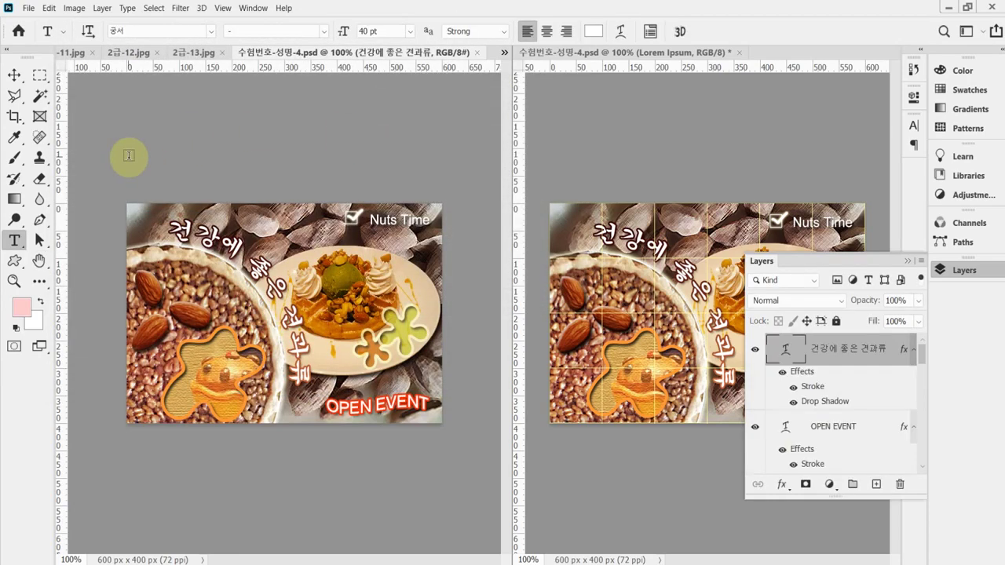
Resize the image to 60 × 40 pixels
click(73, 7)
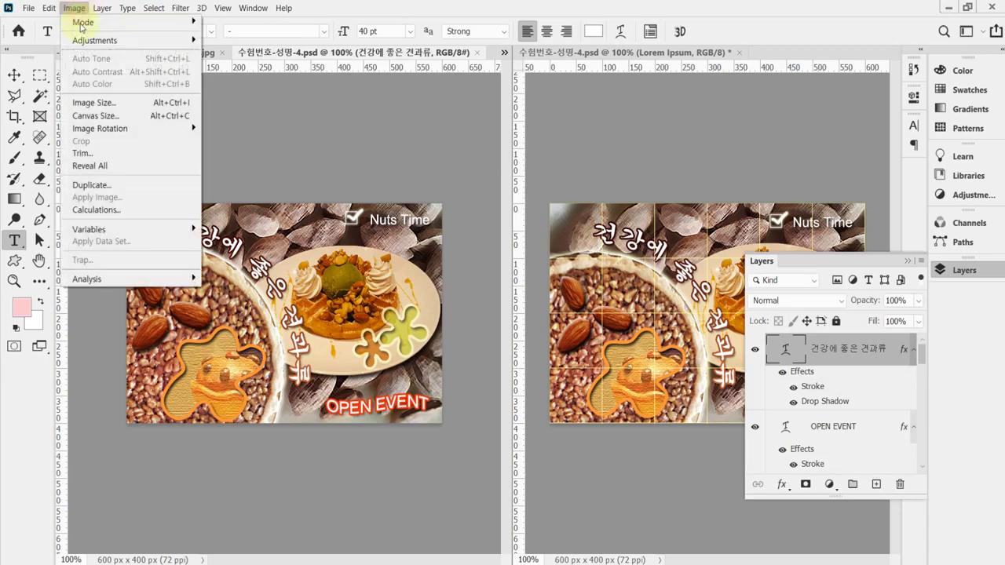
click(96, 104)
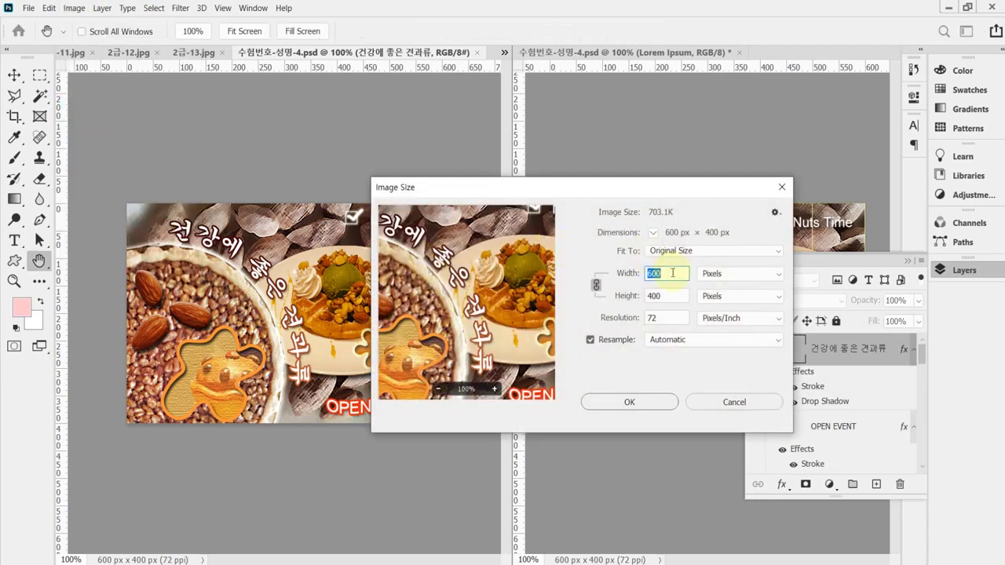
text(40)
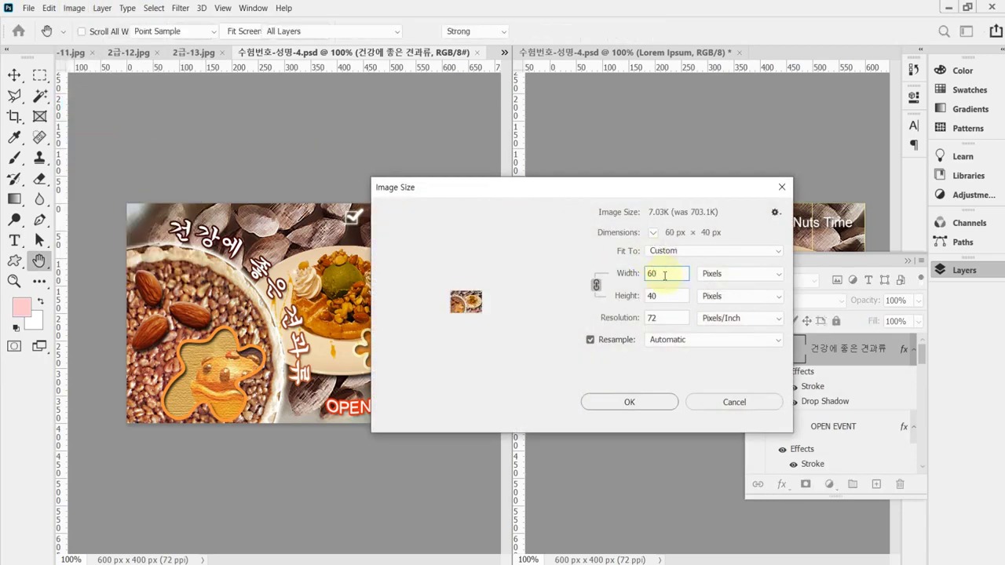
key(Return)
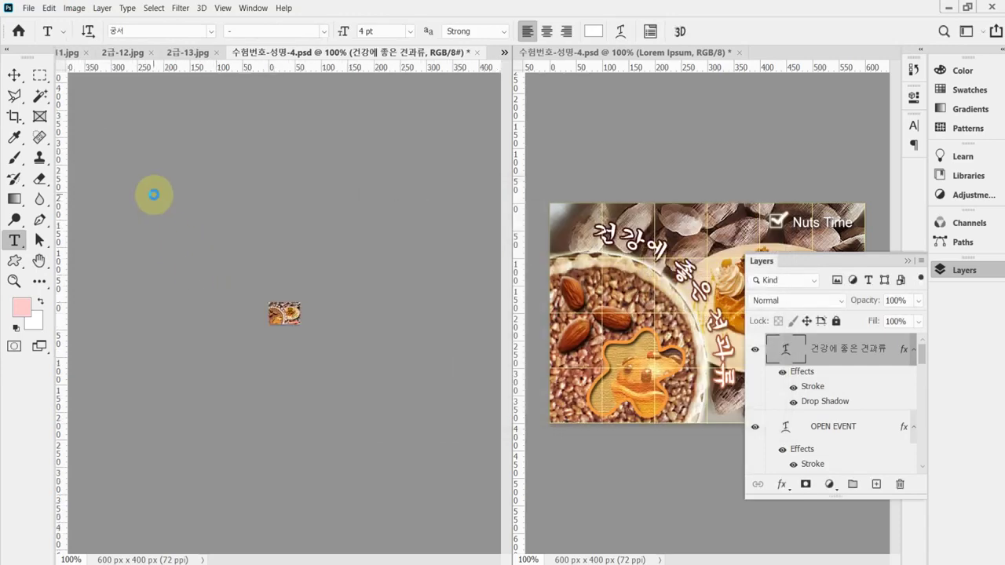
Save the reduced document as 수험번호-성명-4.psd in Photoshop format in the Documents GTQ folder
key(ctrl+shift+s)
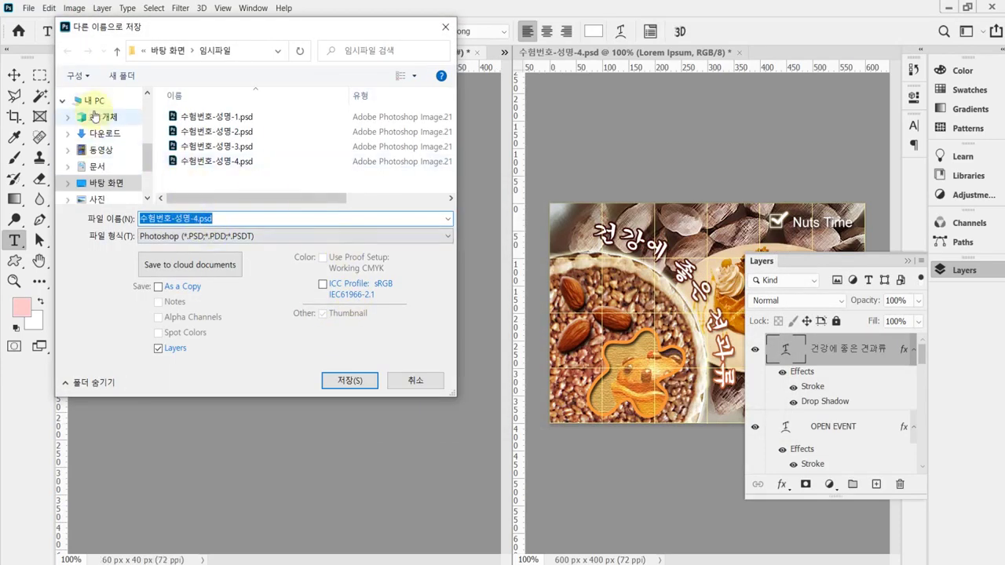
click(94, 101)
click(97, 167)
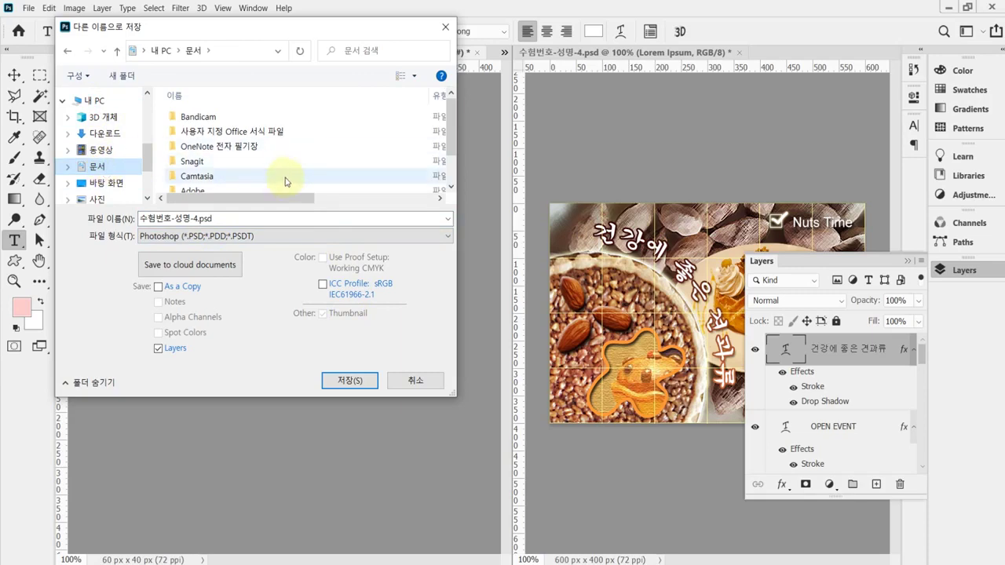
scroll(285, 181, down, 2)
double_click(206, 182)
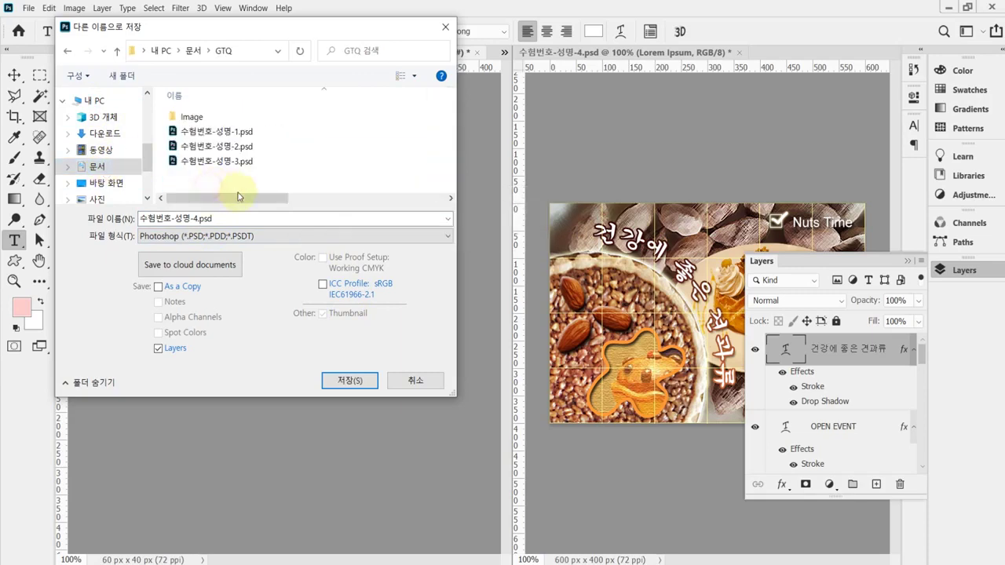
click(349, 381)
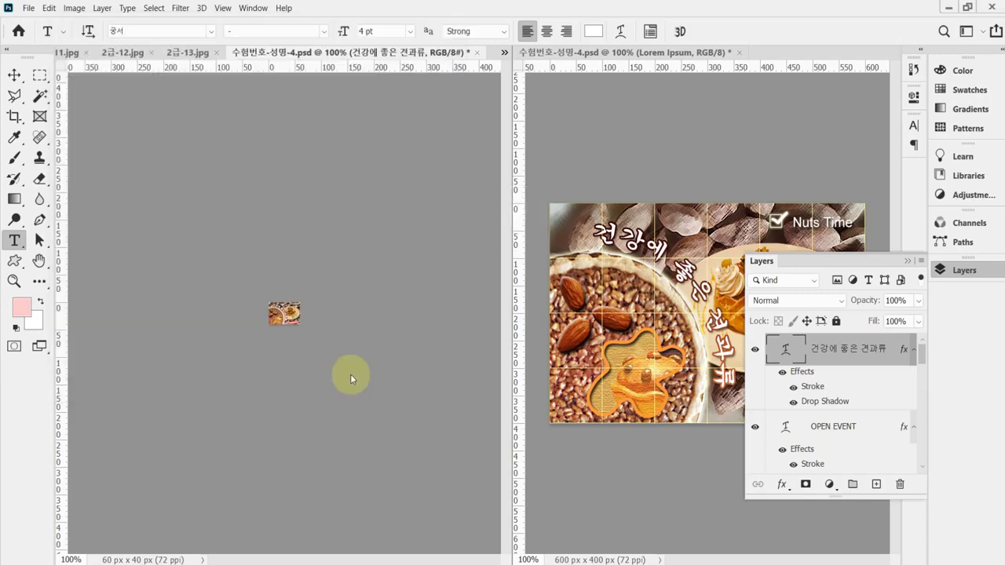